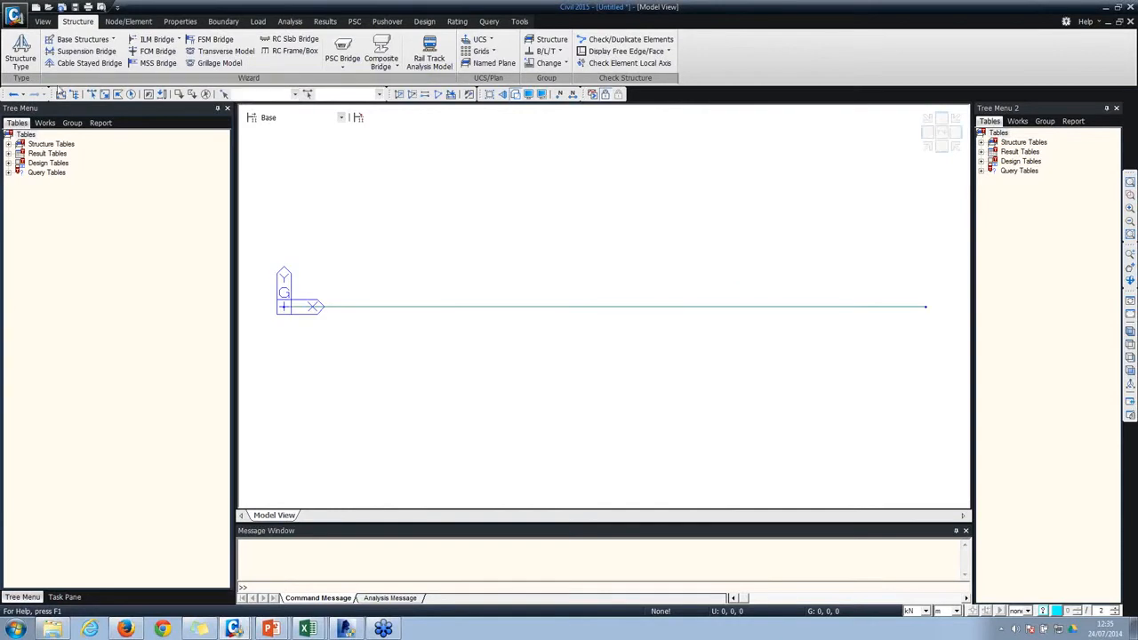
Step: Copy the longitudinal beam 10 times at an equal distance of 0, .76, 0 m, intersecting nodes and elements
left_click(91, 94)
left_click_drag(265, 252, 987, 416)
right_click(484, 191)
mouse_move(552, 210)
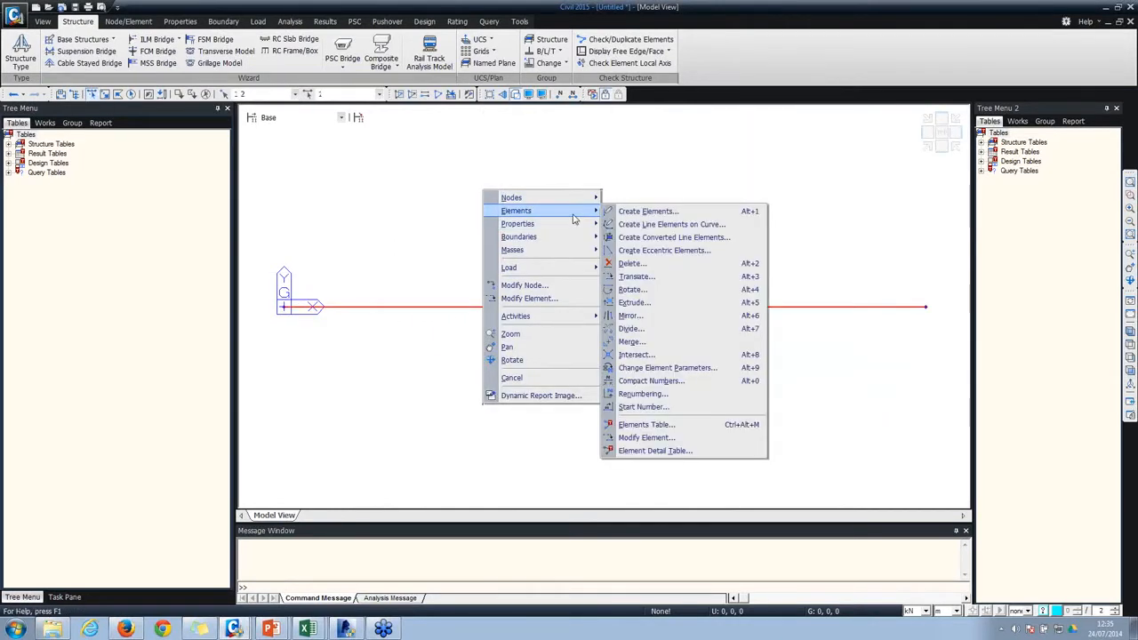
left_click(647, 278)
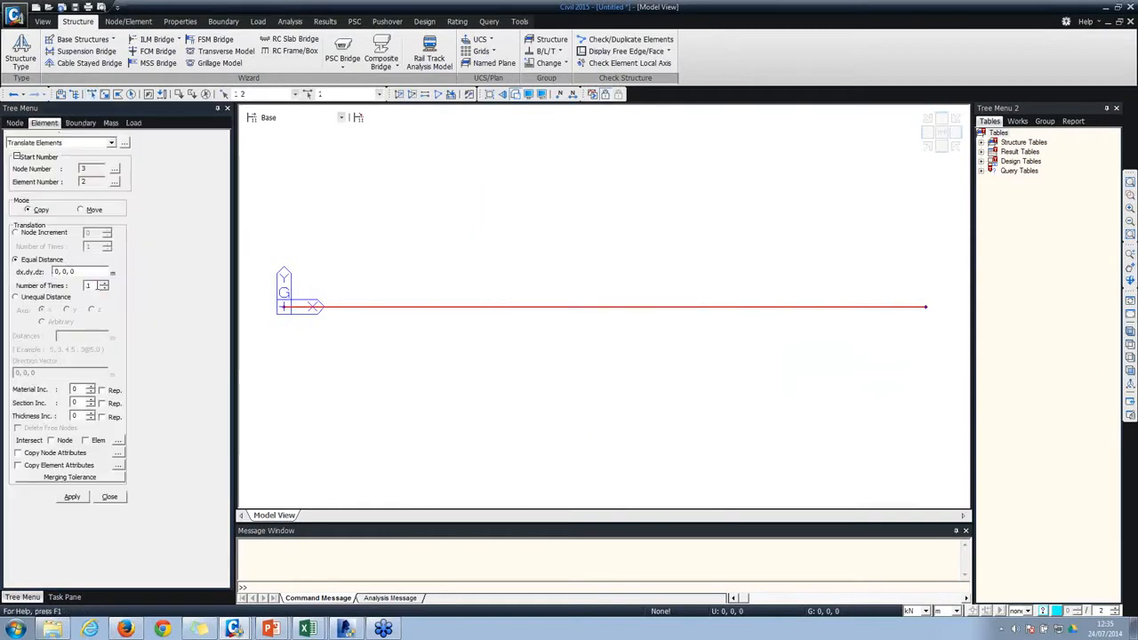
left_click(68, 272)
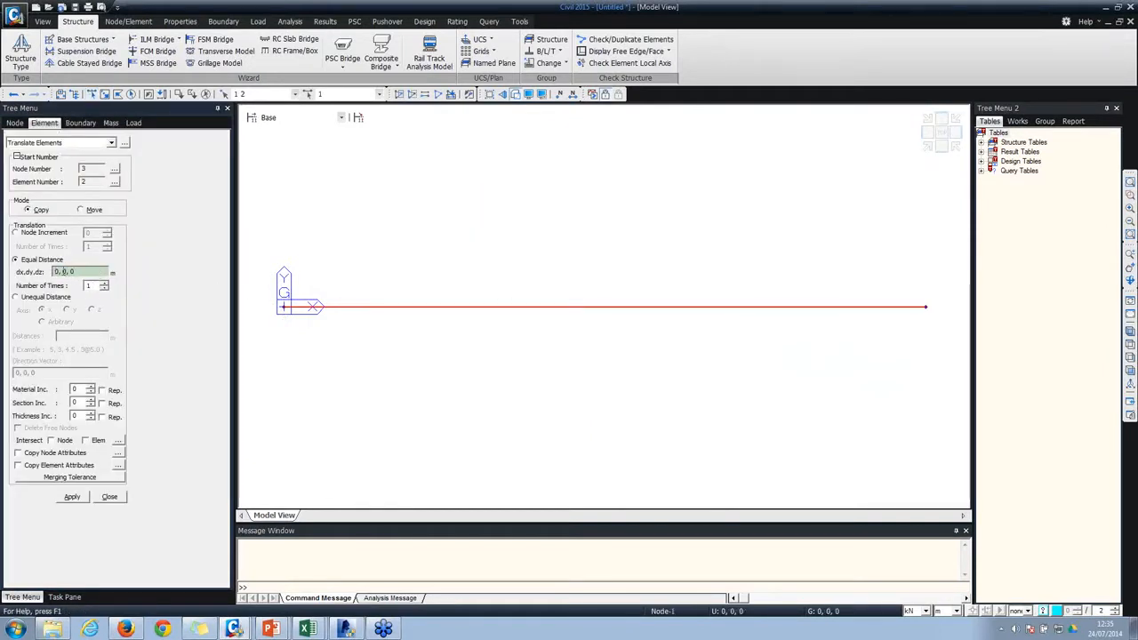
left_click(64, 272)
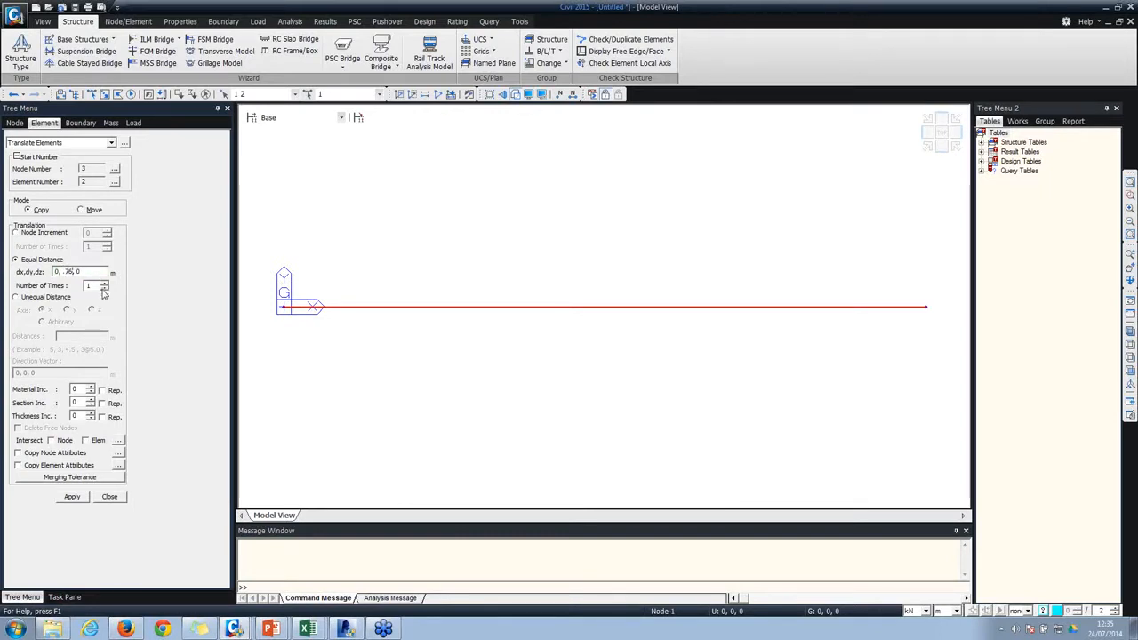
type("10")
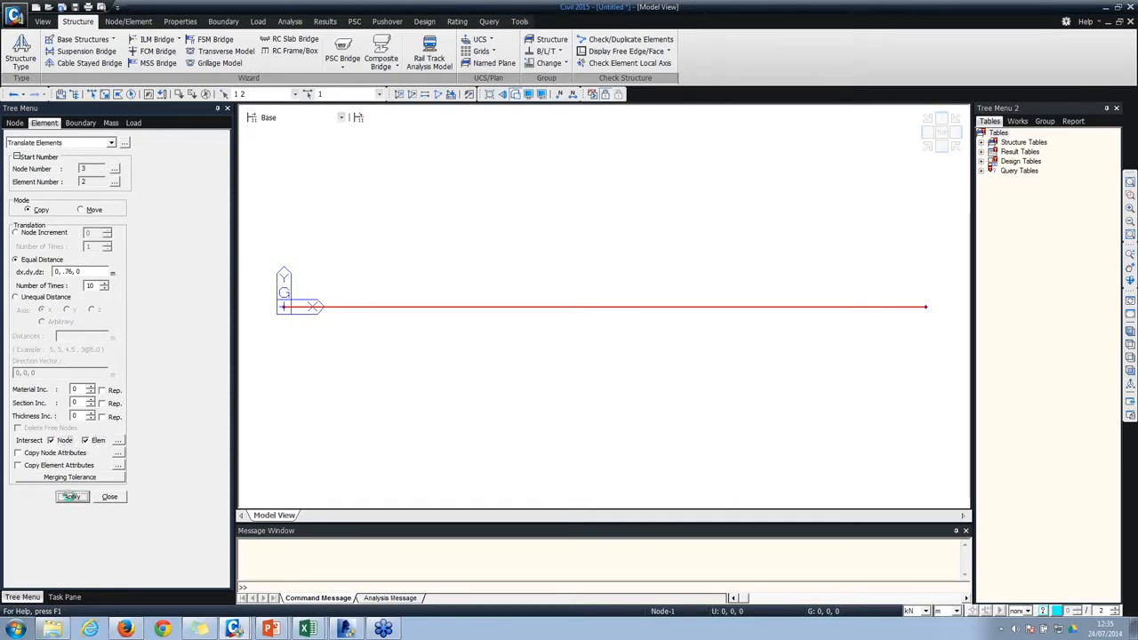
left_click(71, 496)
Step: Create a transverse general beam along the start edge, from the origin node to the last longitudinal line's start node
left_click(941, 132)
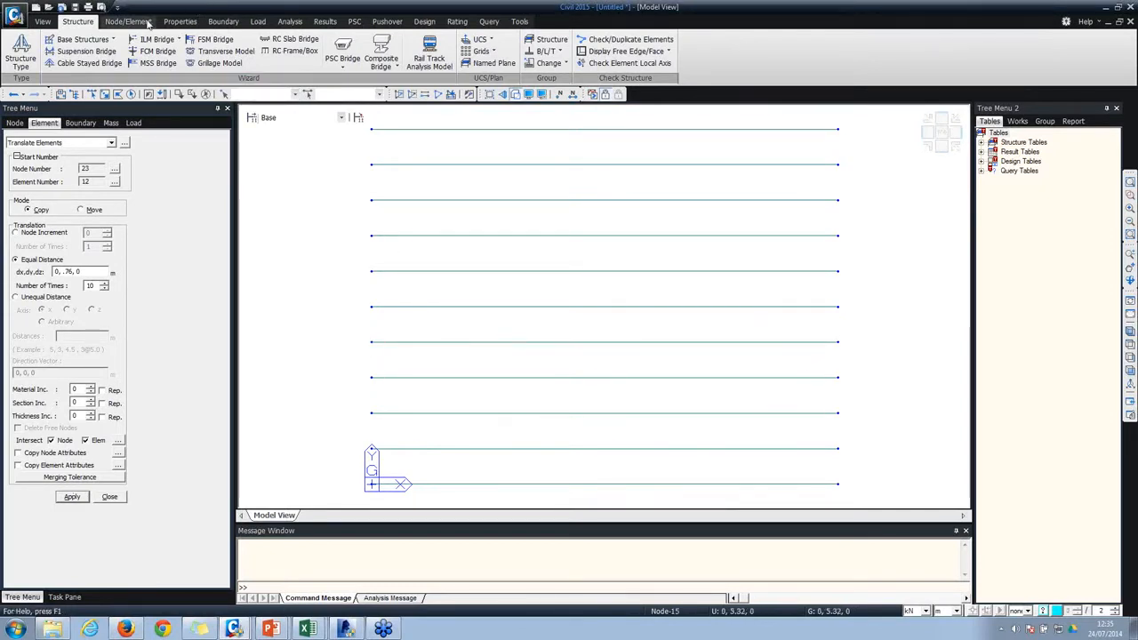
left_click(128, 22)
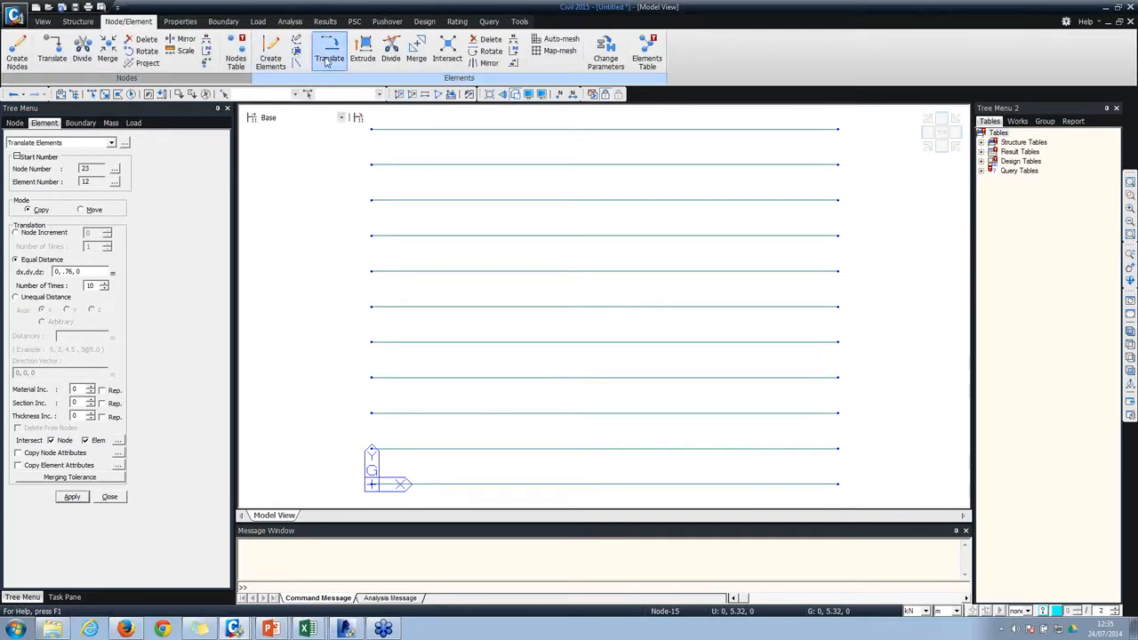
left_click(270, 55)
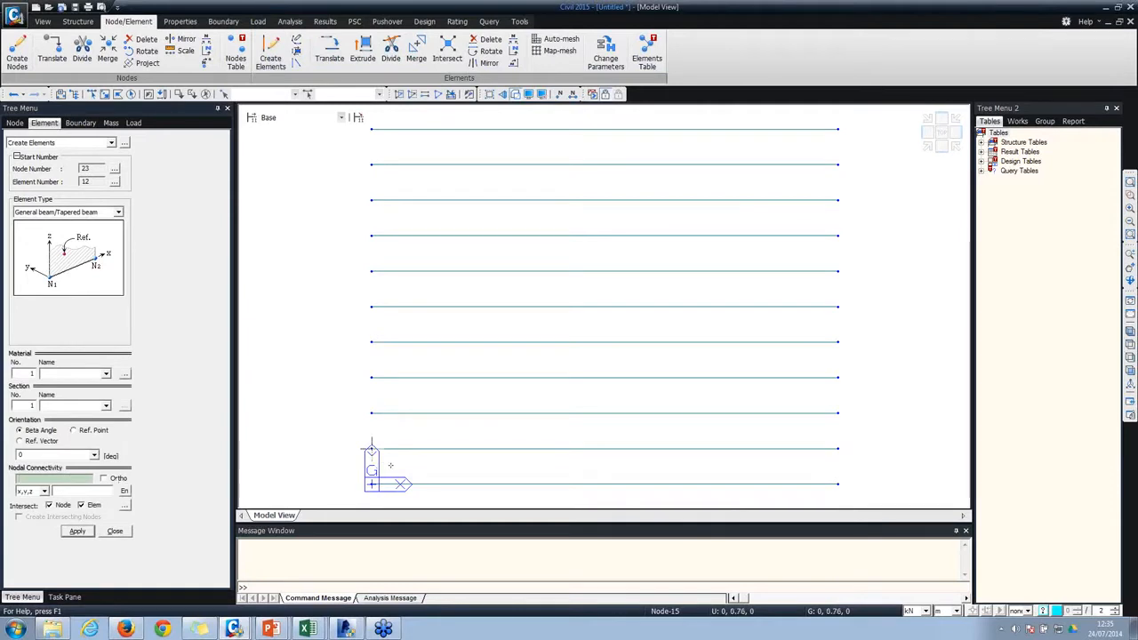
left_click(372, 483)
left_click(371, 129)
Step: Copy the start-edge transverse beams 10 times at an equal distance of 10/10, 0, 0 m to complete the deck grid
left_click(92, 94)
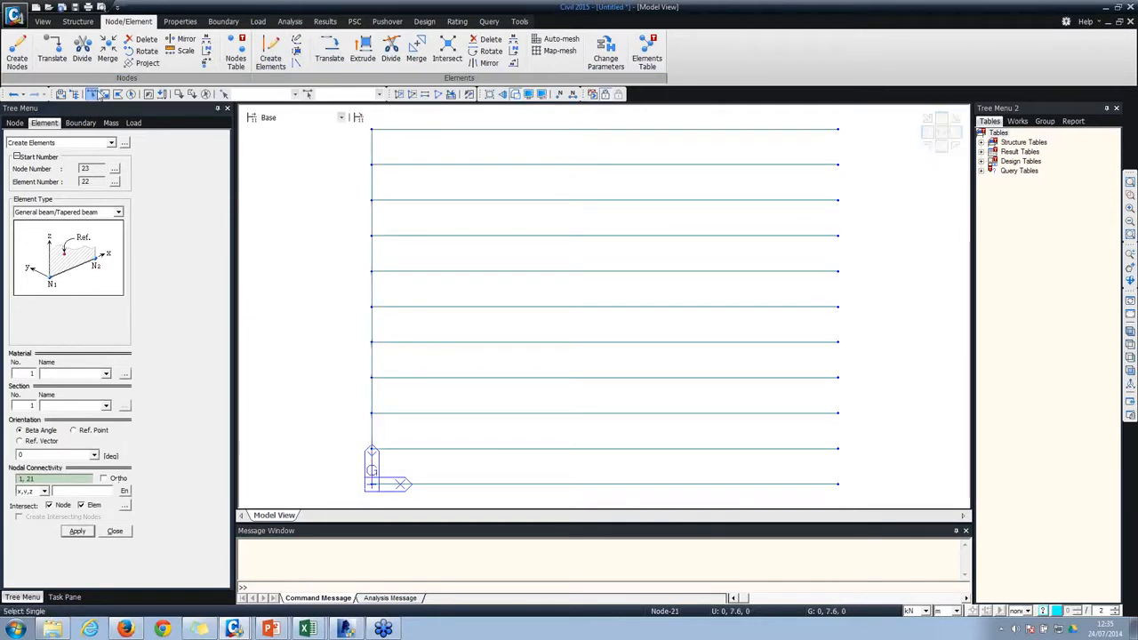
left_click_drag(368, 124, 393, 498)
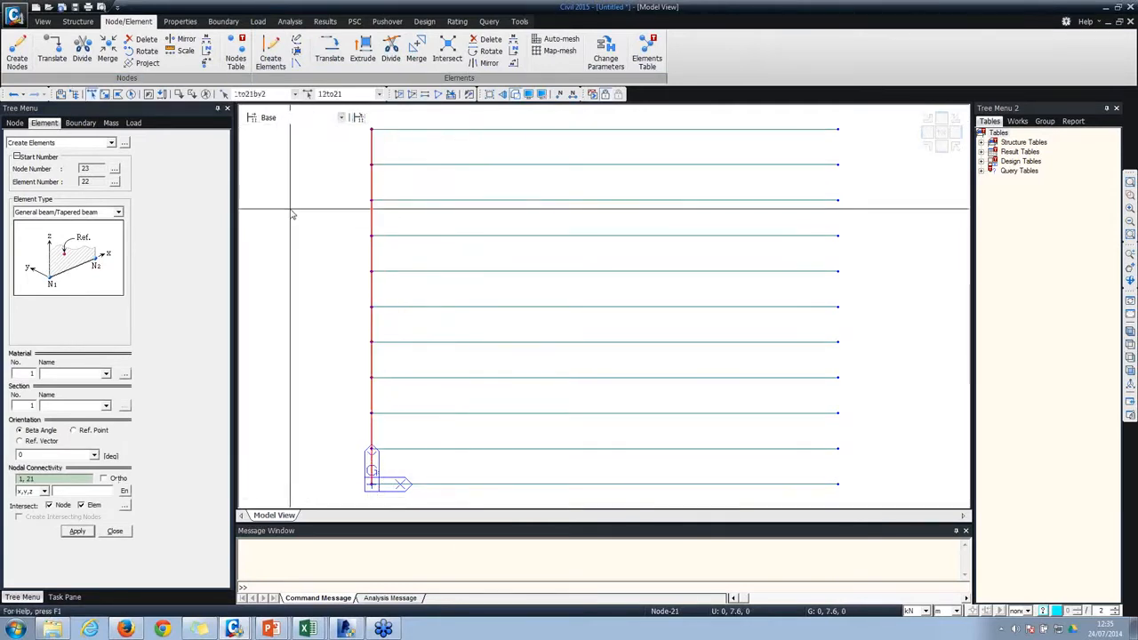
left_click(335, 55)
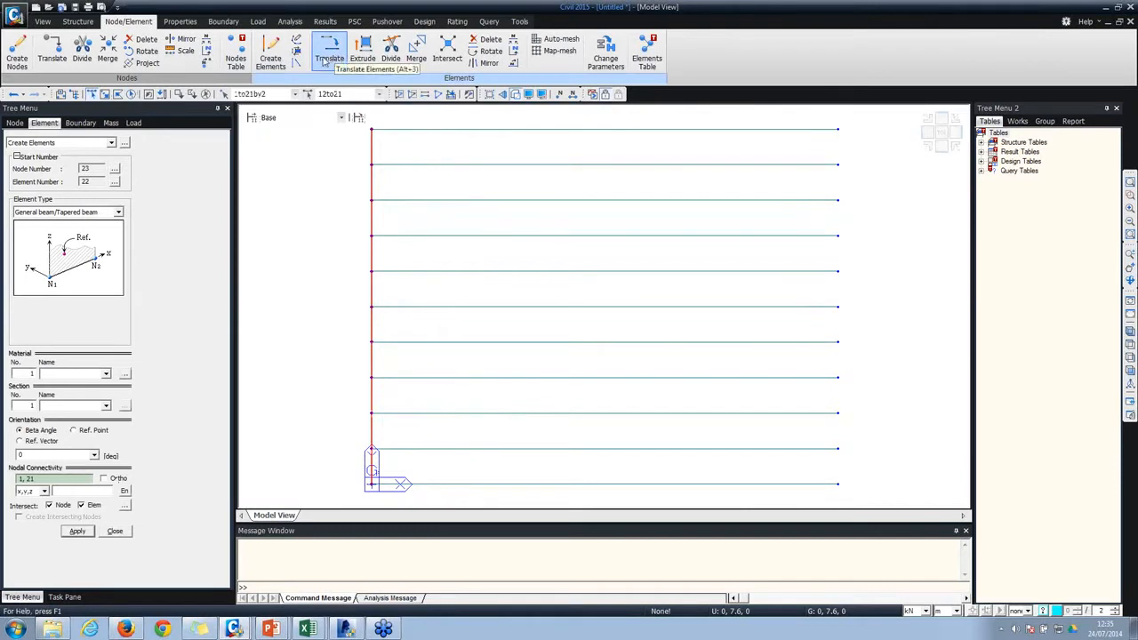
left_click(74, 272)
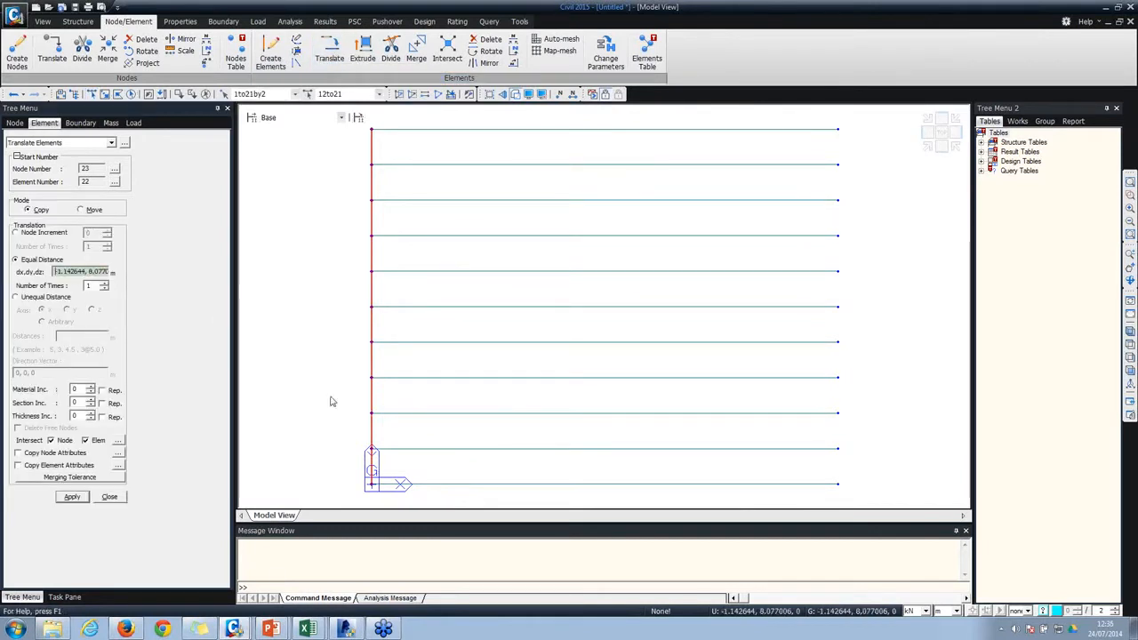
left_click(837, 485)
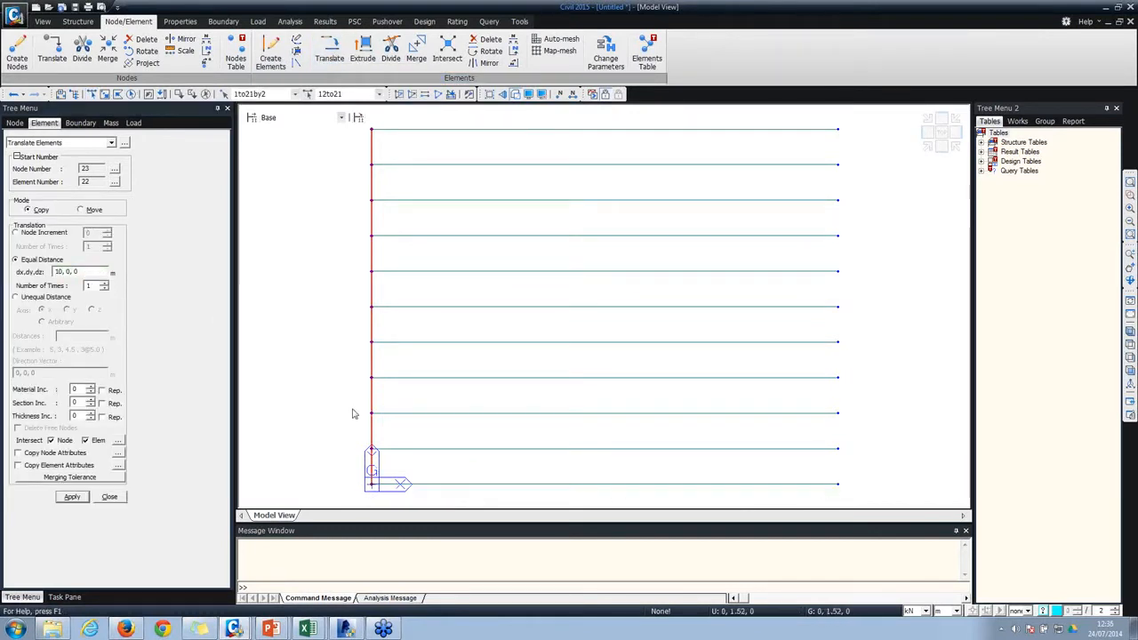
left_click(59, 271)
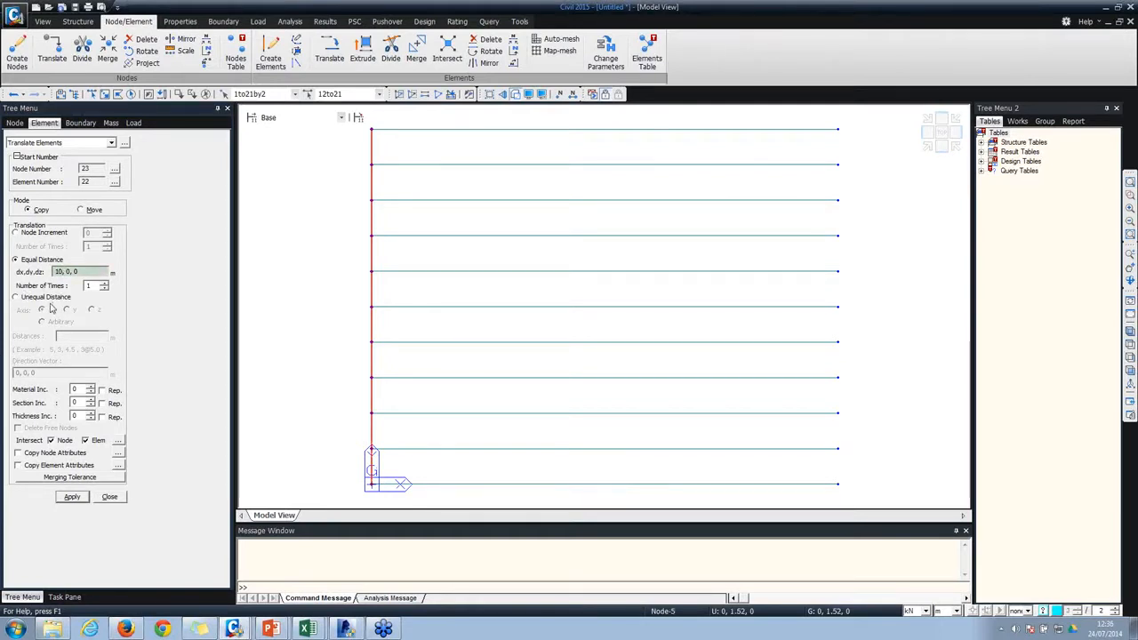
type("/10")
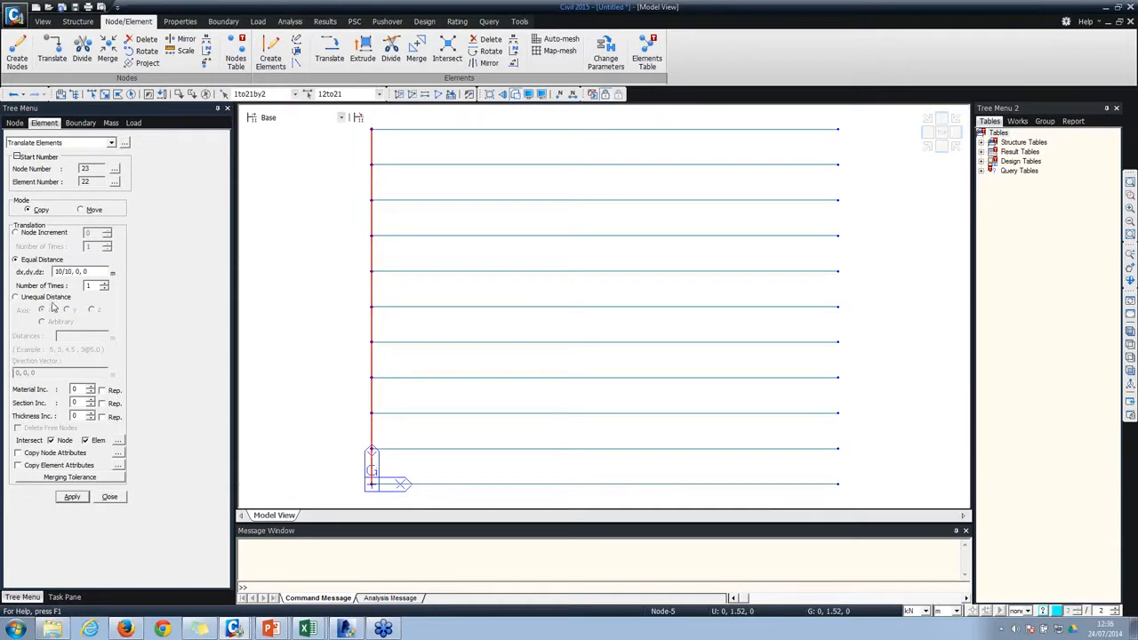
left_click(71, 498)
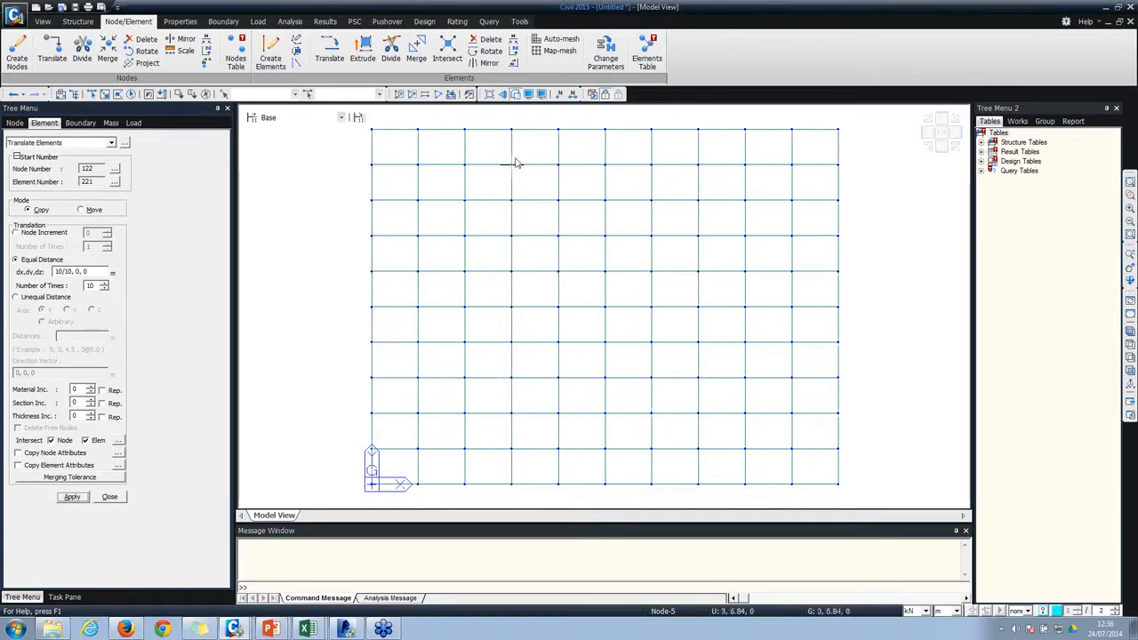
left_click(110, 497)
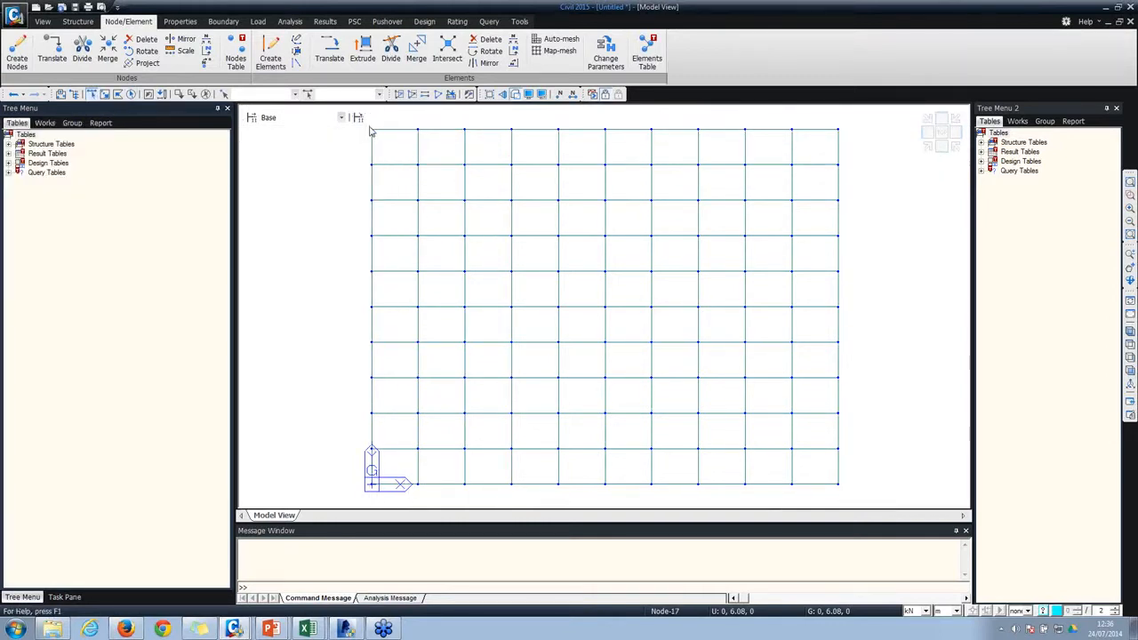
Step: Extrude the transverse lines at both deck ends into plate elements by 0, 0, -1 m, 2 times, removing the source lines
left_click_drag(368, 122, 402, 488)
left_click_drag(827, 119, 883, 501)
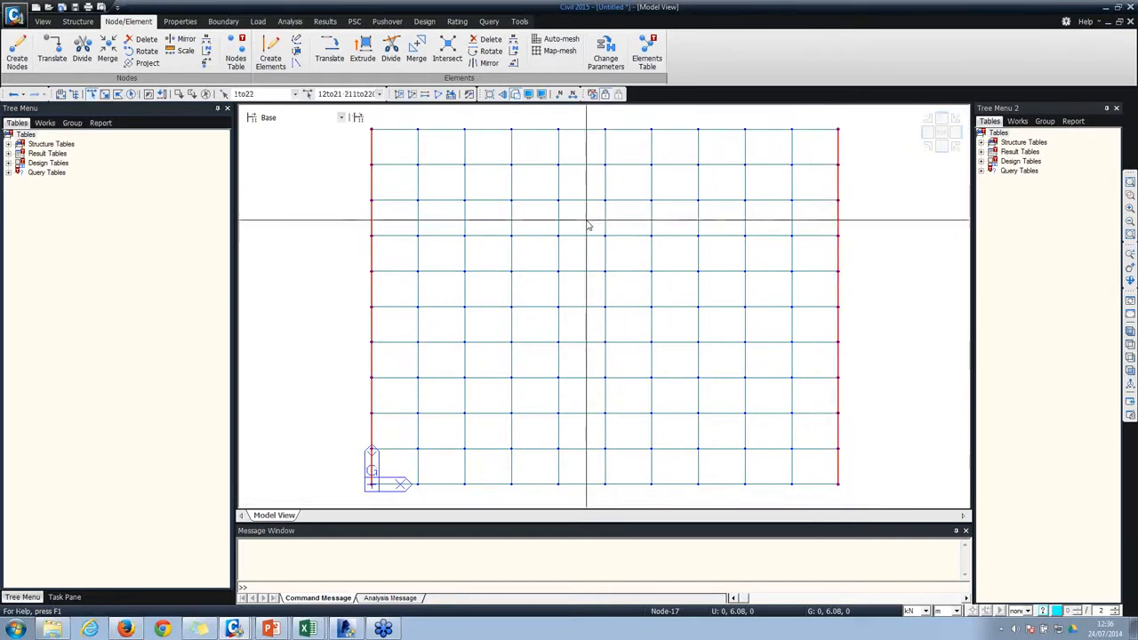
right_click(405, 183)
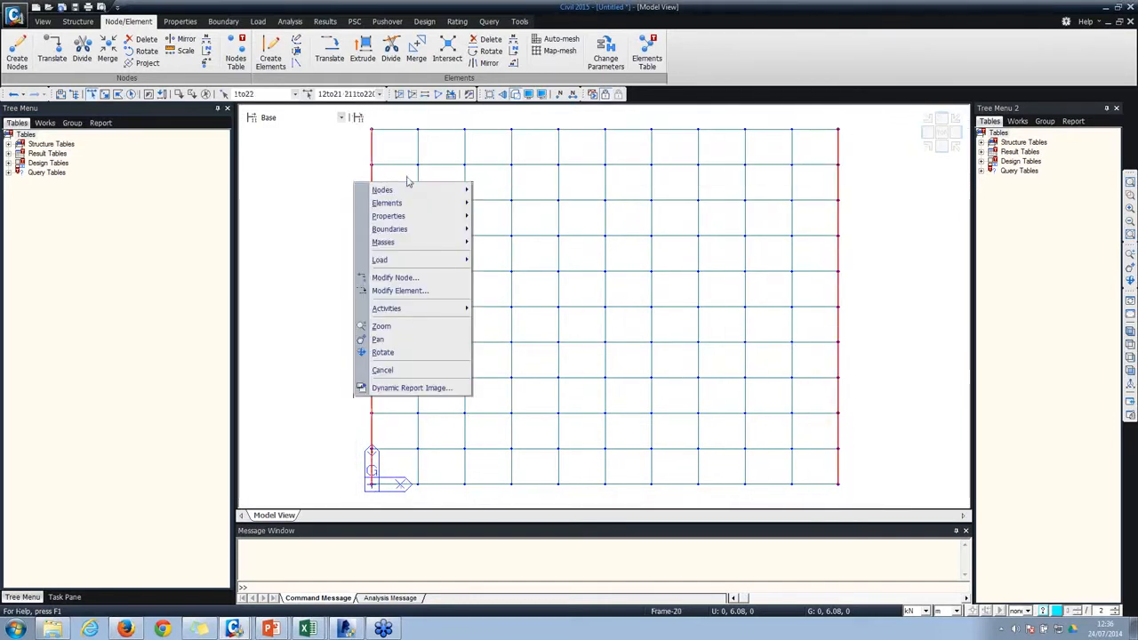
left_click(442, 288)
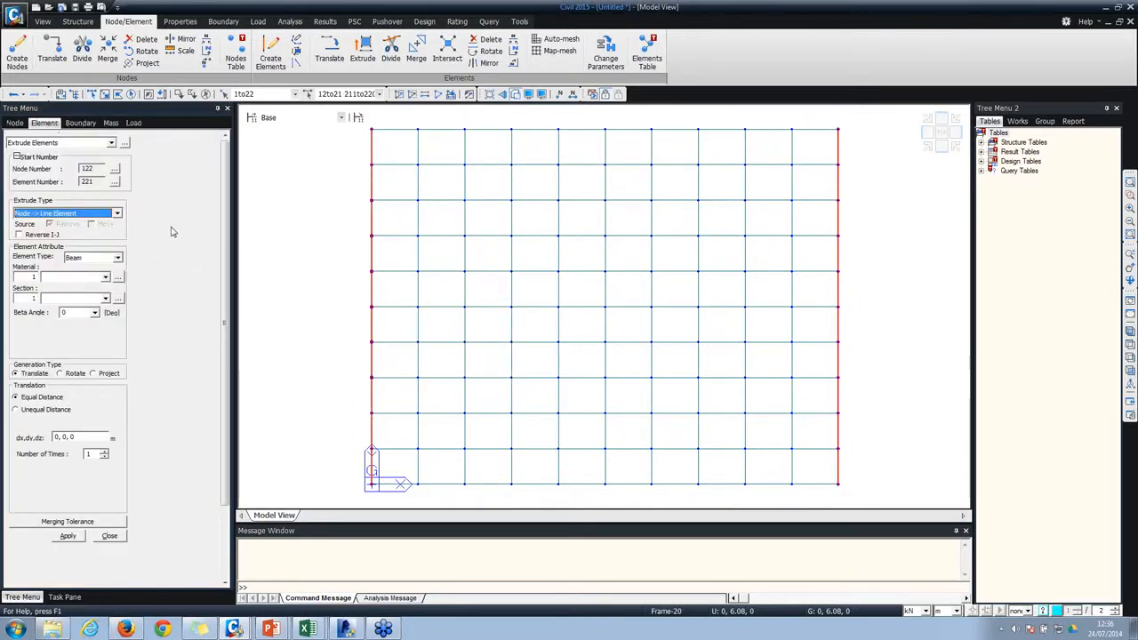
left_click(71, 213)
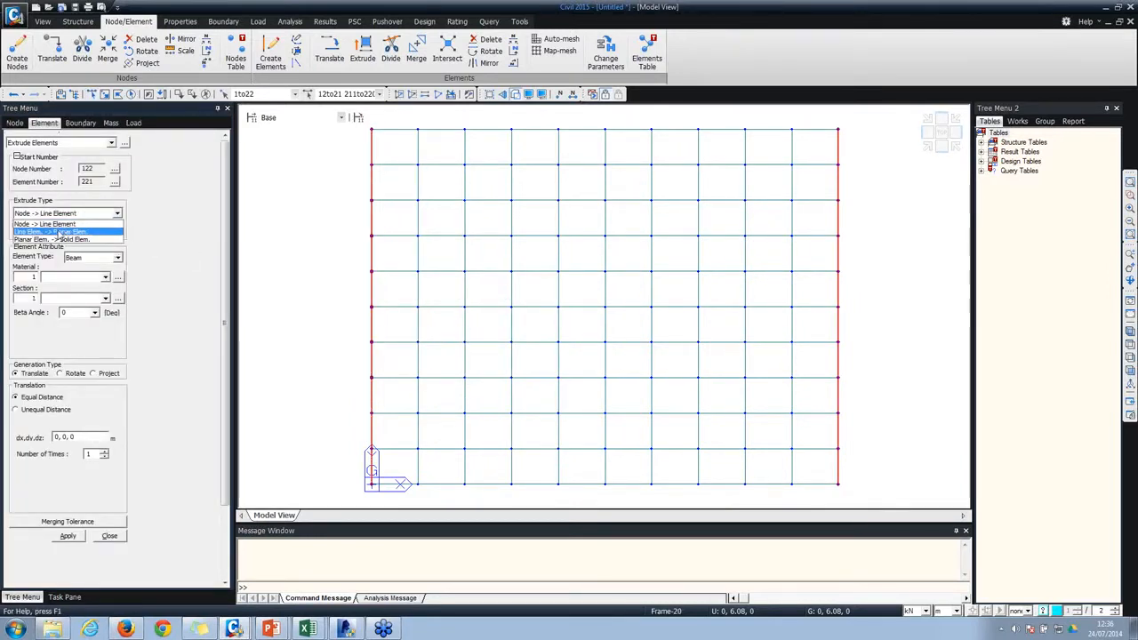
left_click(62, 226)
left_click(72, 436)
key("BackSpace")
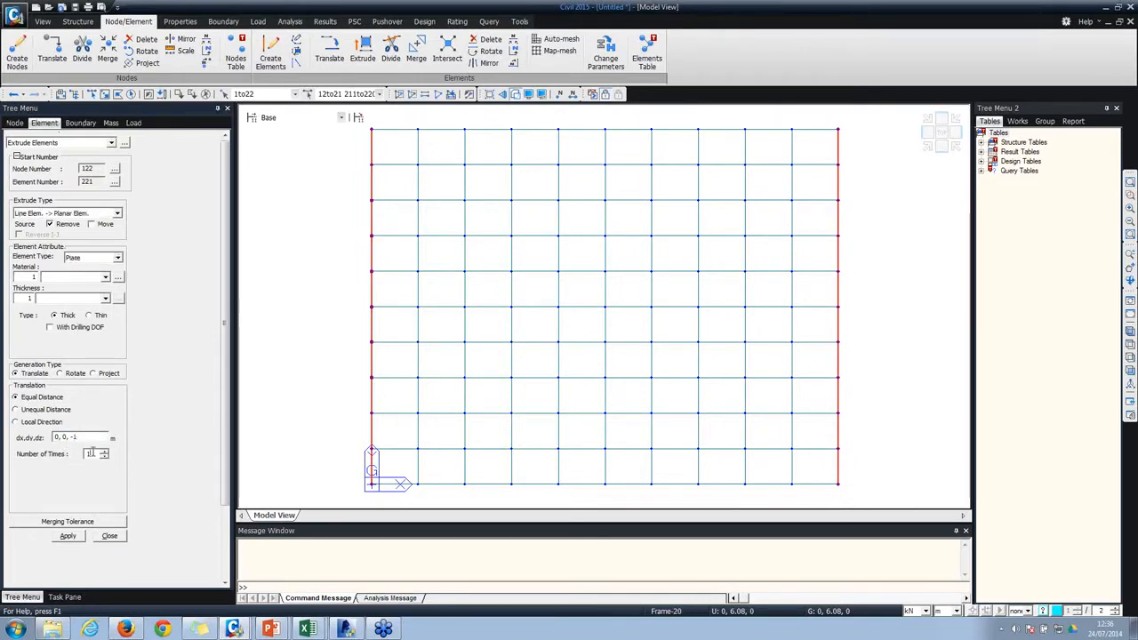
left_click(88, 453)
type("2")
left_click(68, 537)
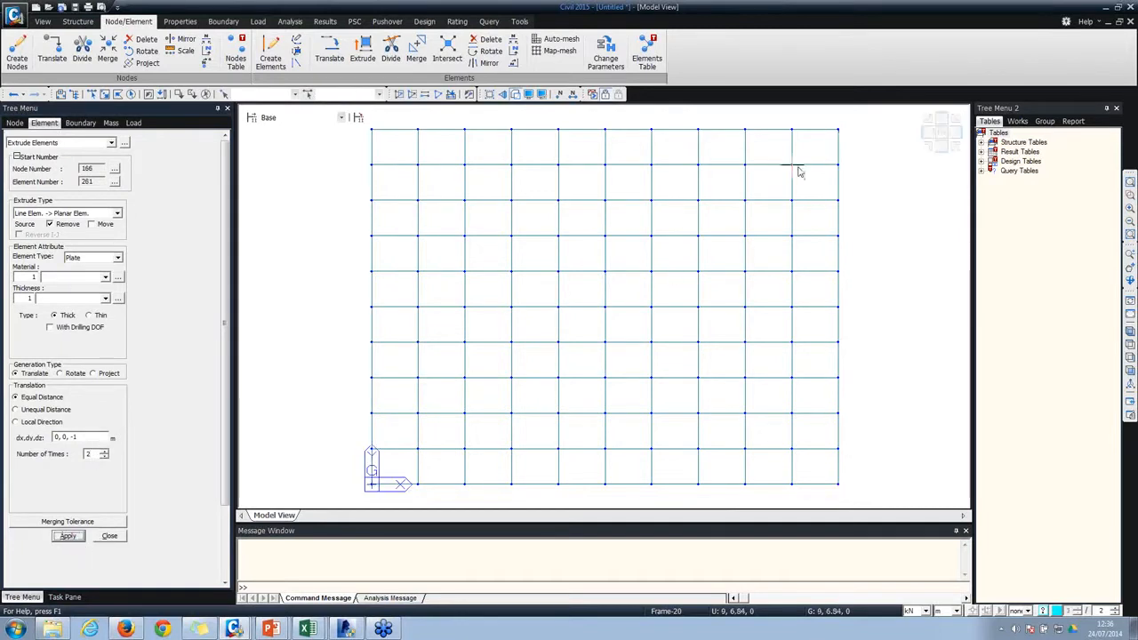
Step: Extrude every second bottom node of both end walls into beam piles by 0, 0, -1 m, 10 times
left_click(928, 146)
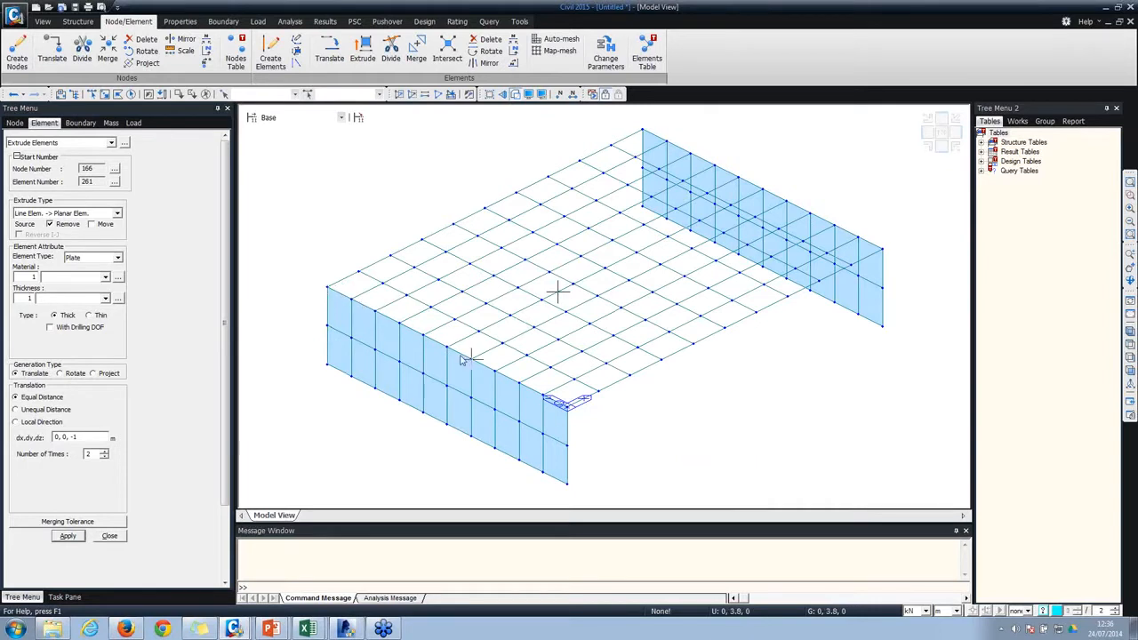
left_click(926, 136)
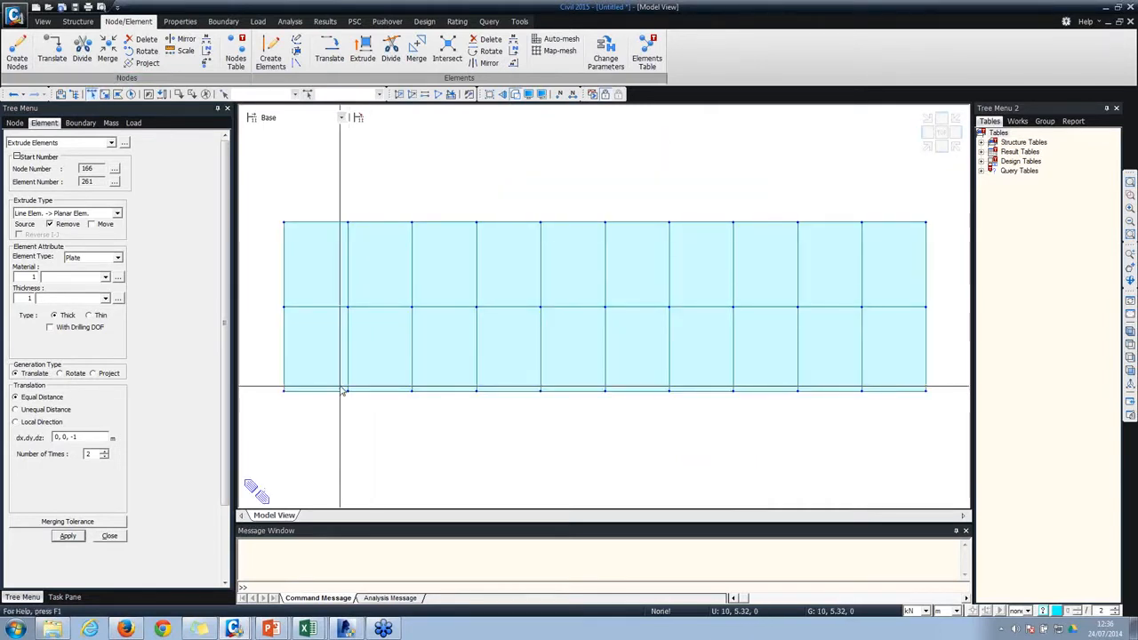
left_click_drag(340, 385, 369, 410)
left_click_drag(457, 383, 502, 414)
left_click_drag(593, 382, 627, 420)
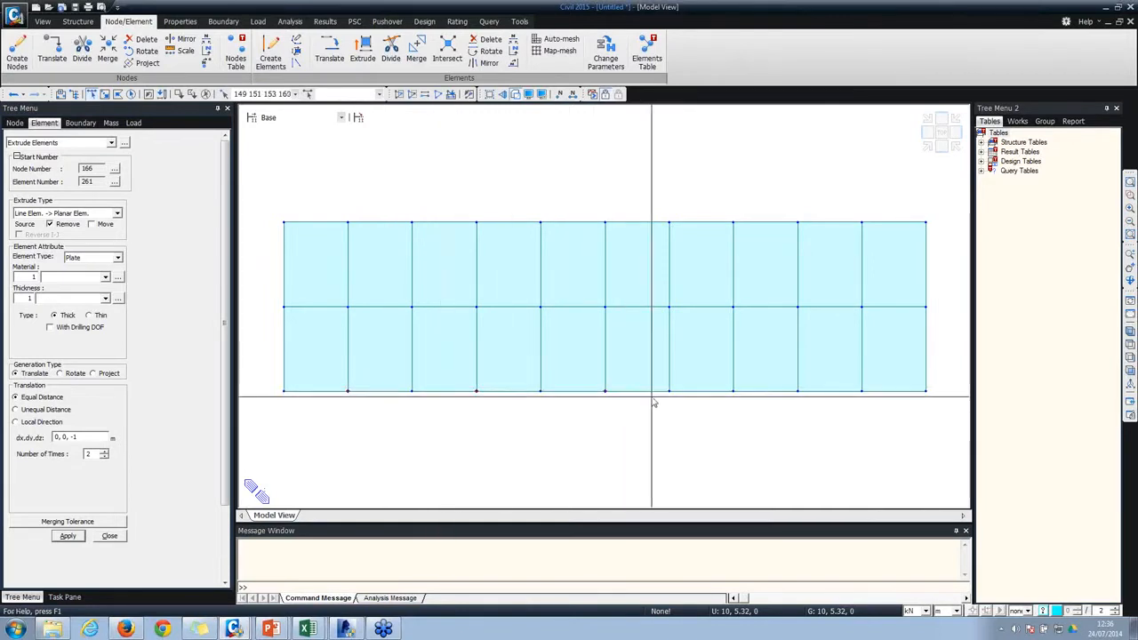
left_click_drag(718, 379, 772, 417)
left_click_drag(835, 386, 877, 428)
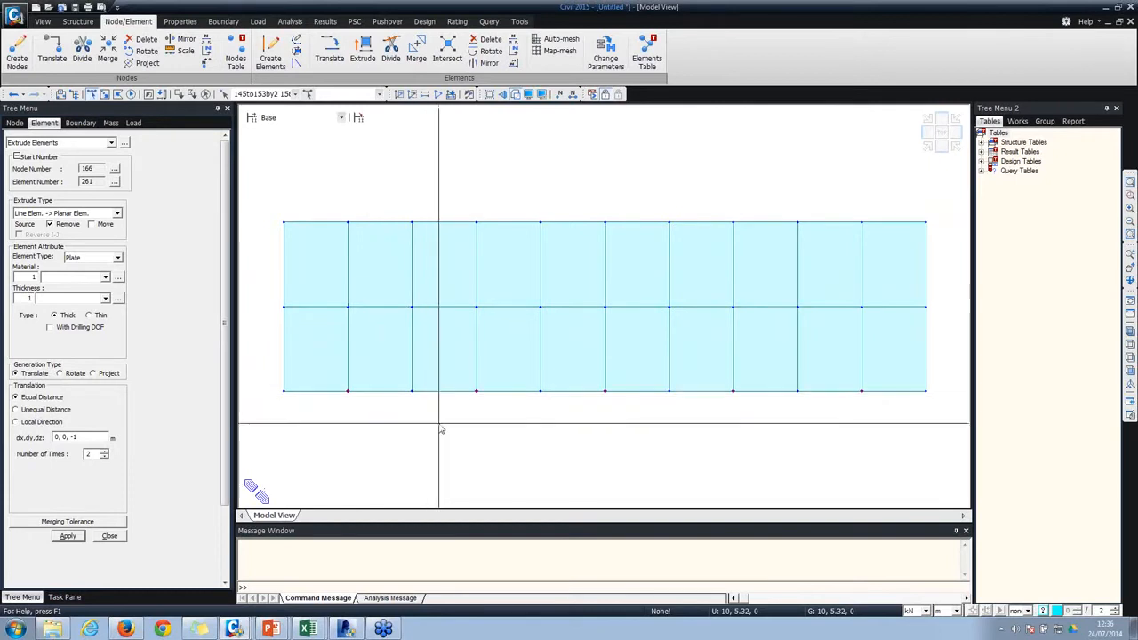
left_click(89, 214)
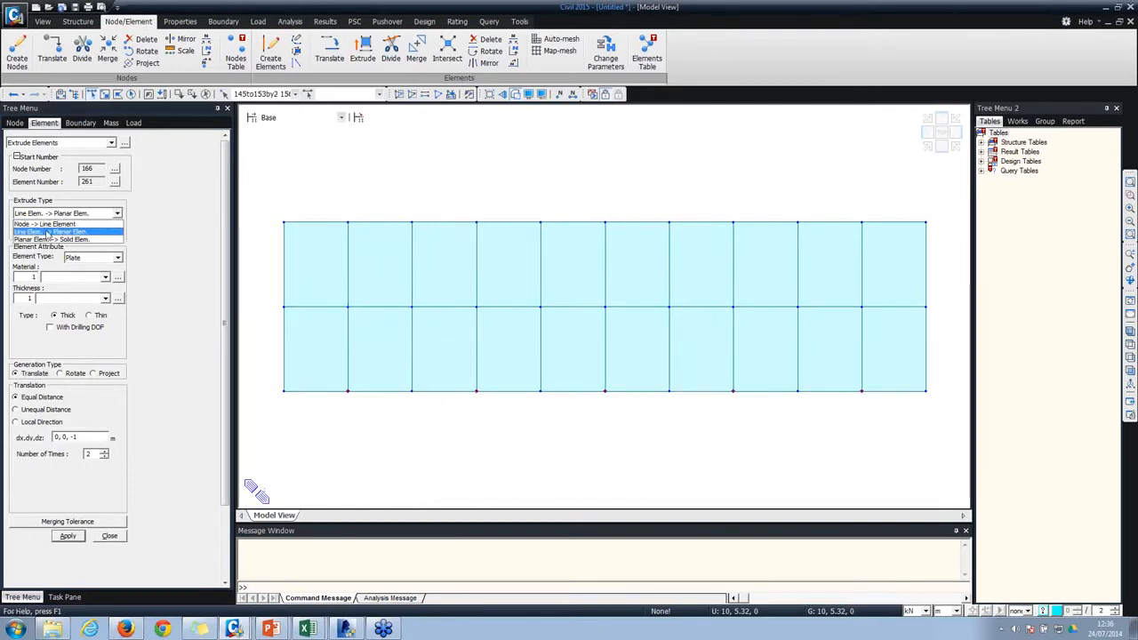
left_click(54, 221)
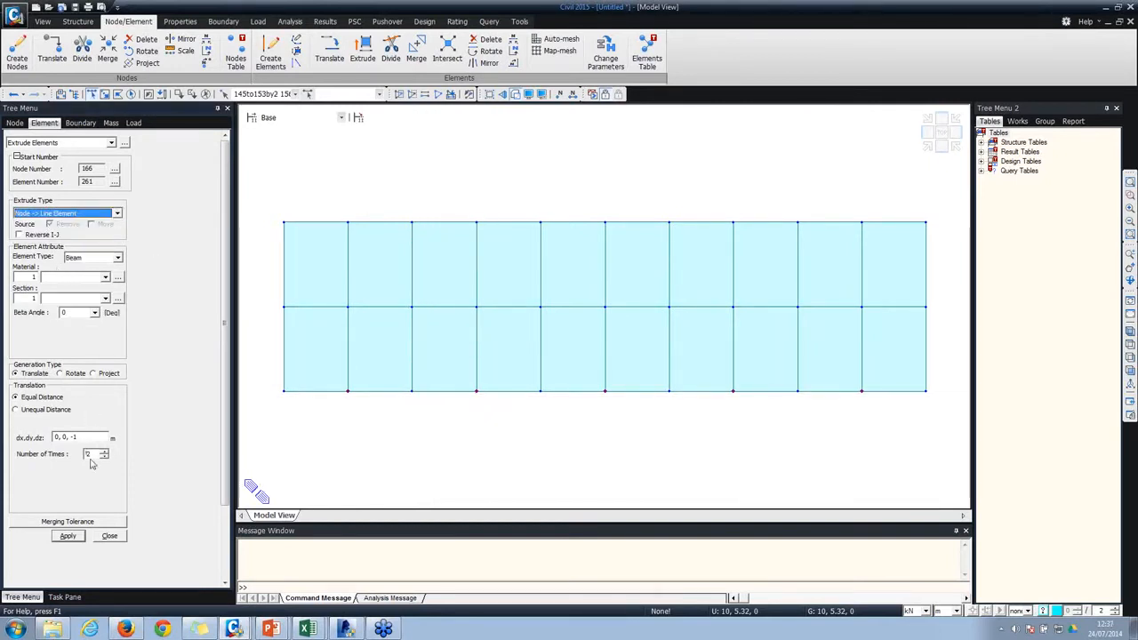
double_click(89, 455)
type("1")
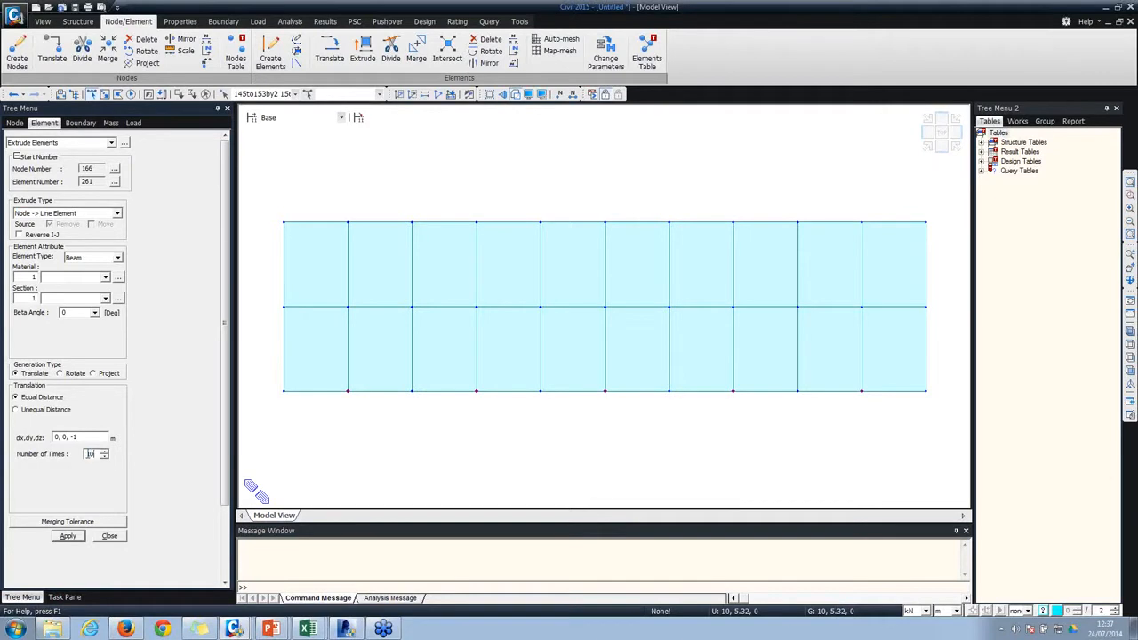
left_click(64, 539)
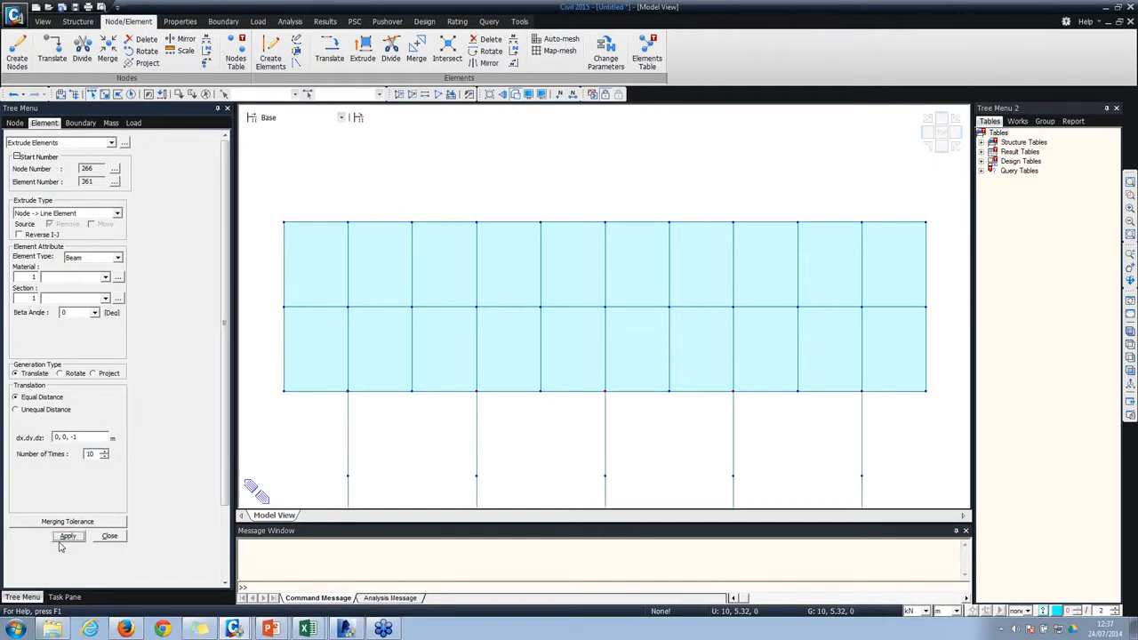
left_click(927, 146)
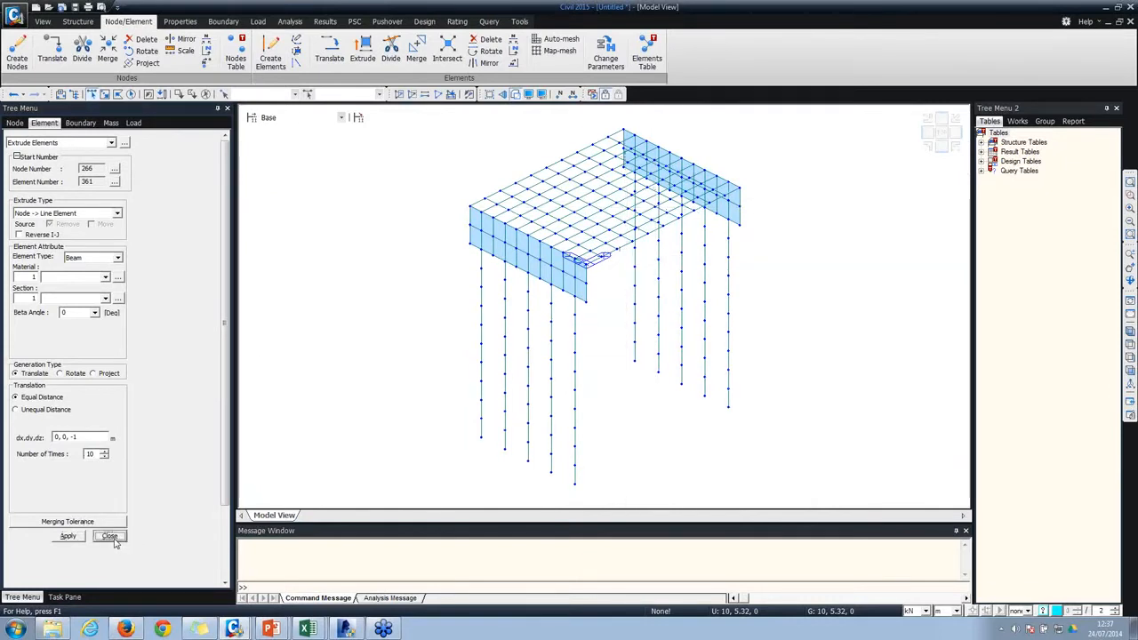
left_click(109, 537)
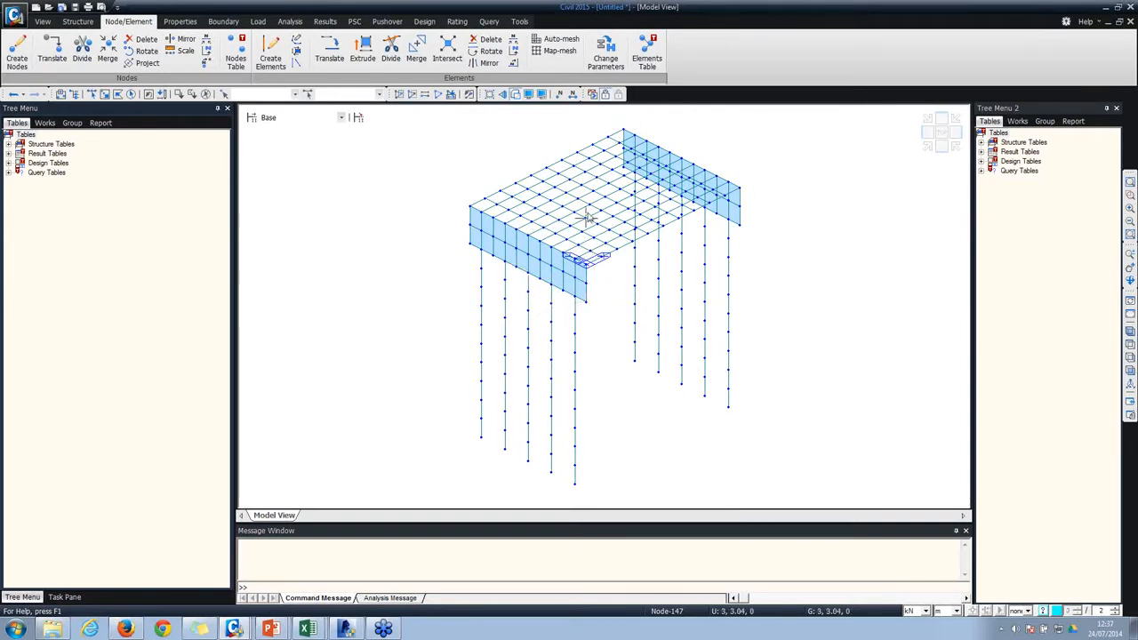
Step: Show the works tree of the model and open the material properties list, moved clear of the ribbon
left_click(45, 122)
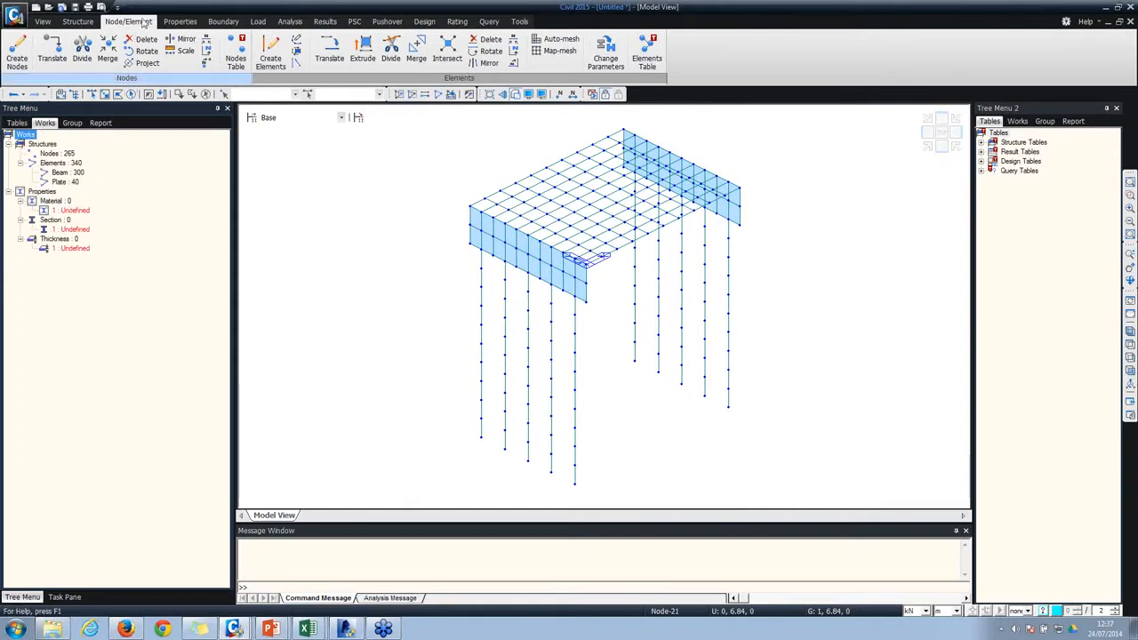
left_click(179, 22)
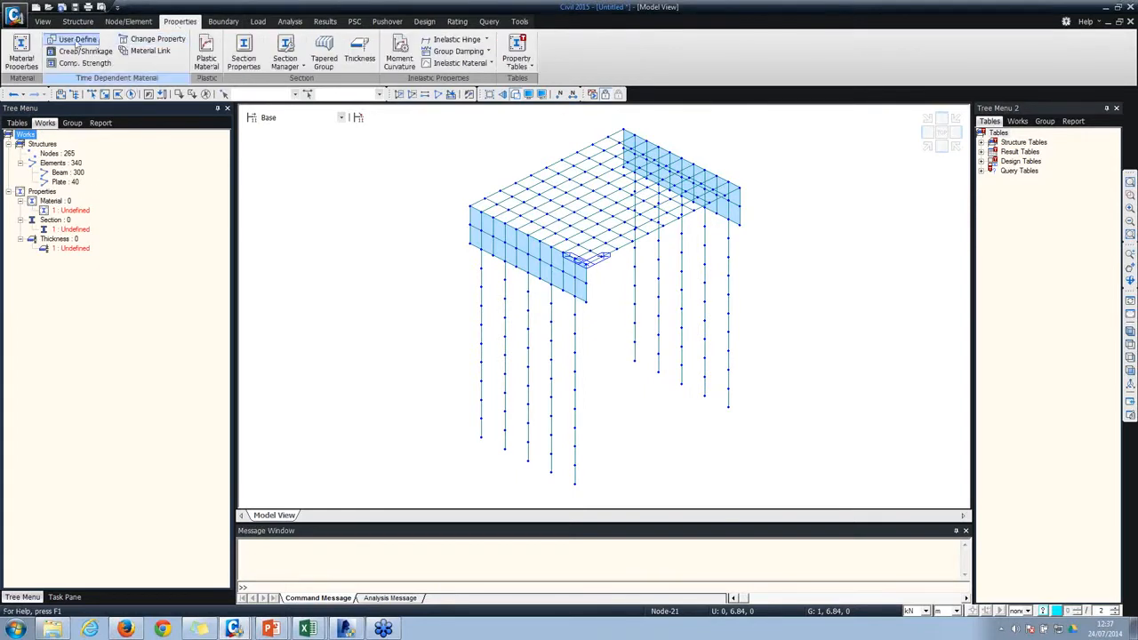
left_click(21, 51)
left_click_drag(210, 20, 532, 117)
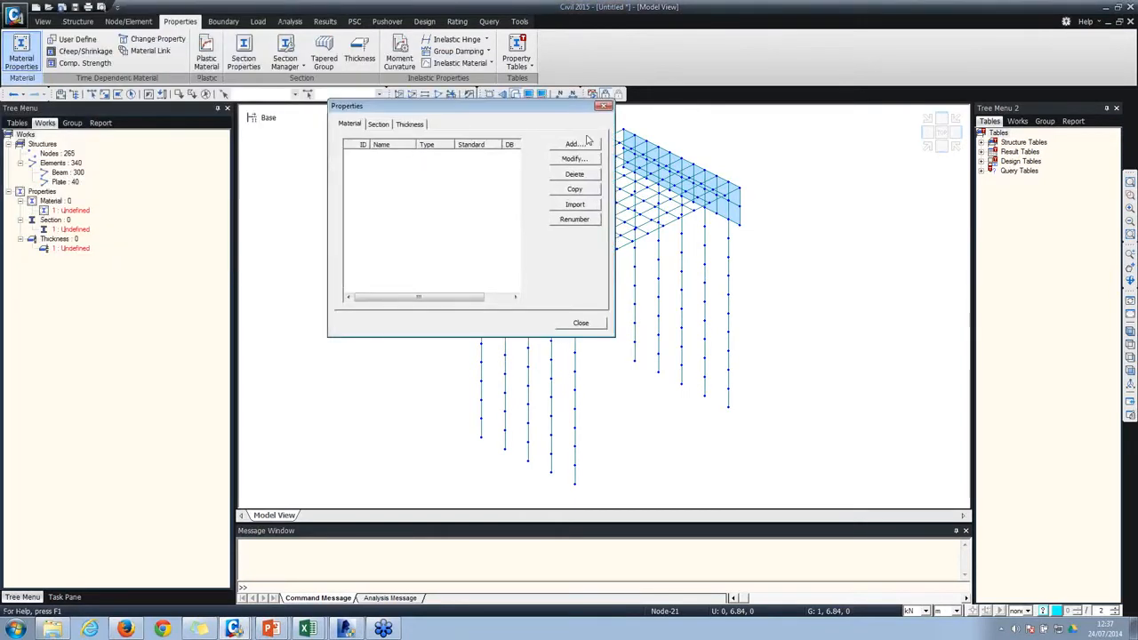
left_click(573, 144)
left_click(718, 70)
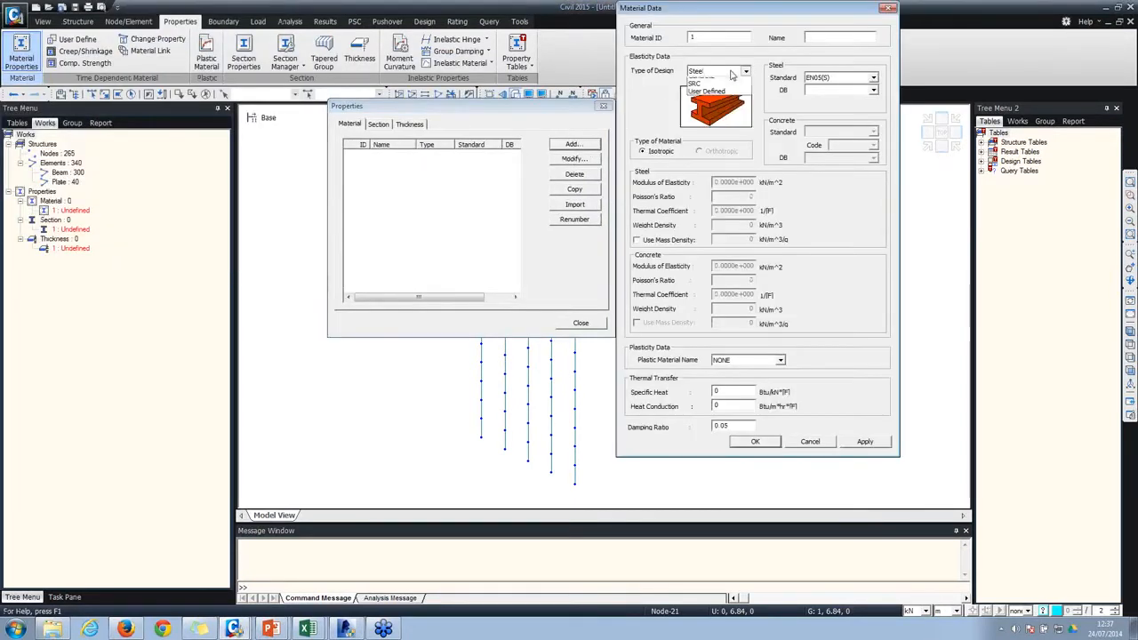
left_click(711, 87)
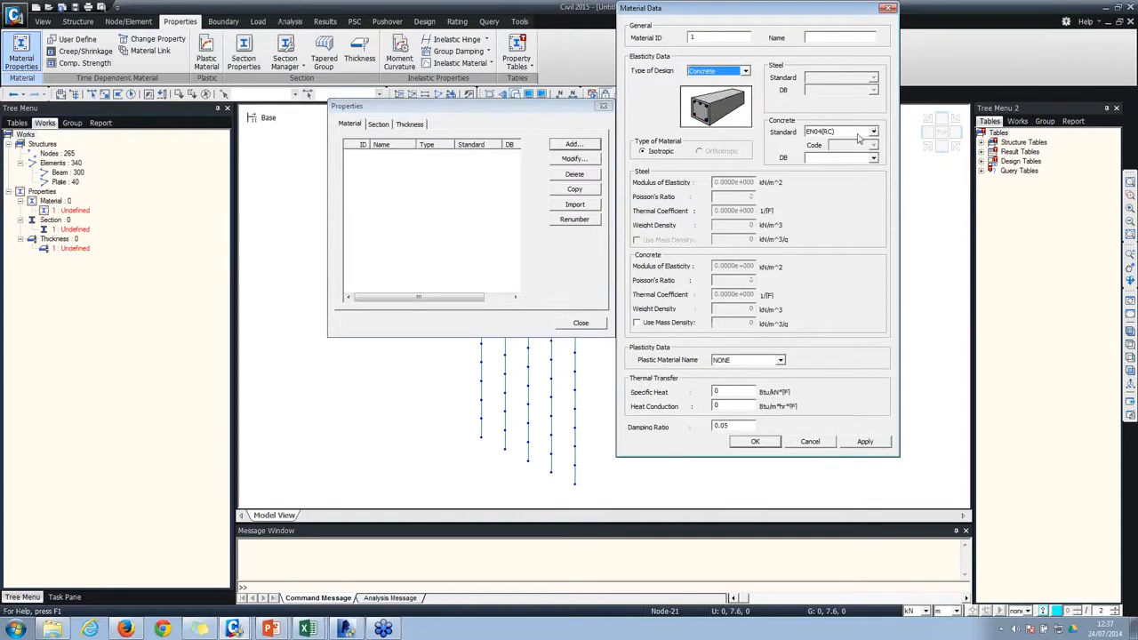
left_click(872, 158)
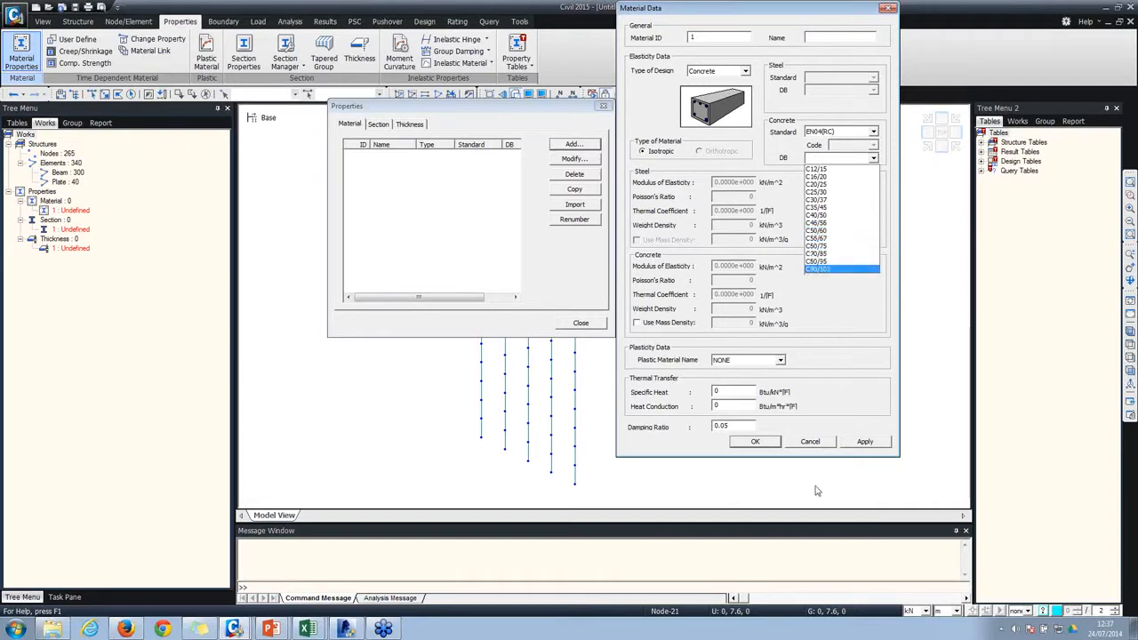
left_click(808, 446)
left_click(807, 443)
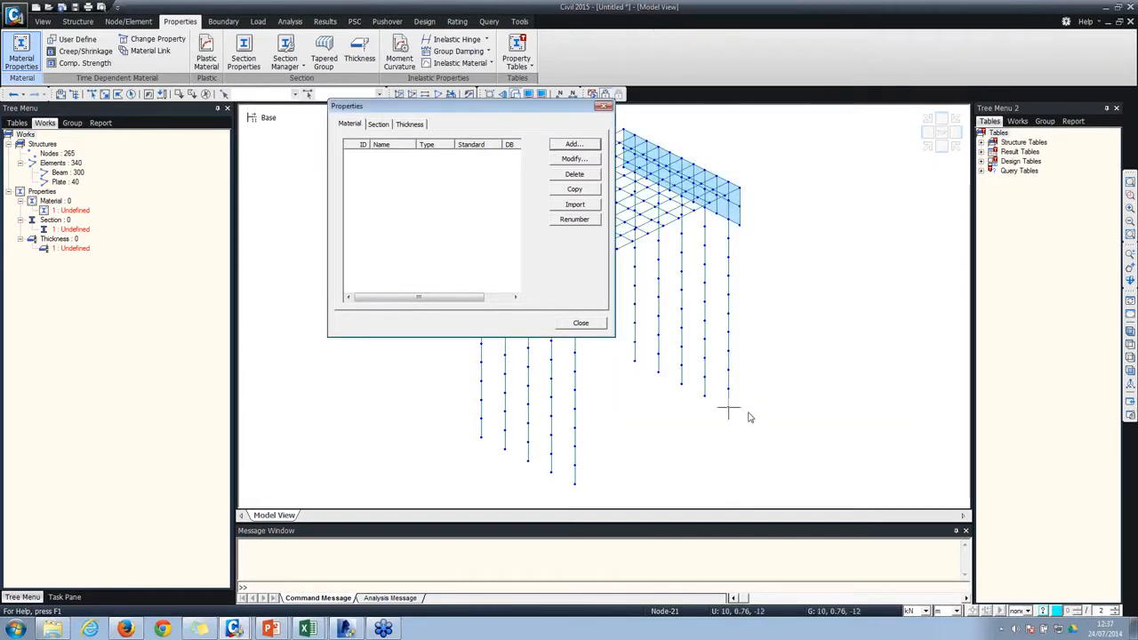
Step: Import all materials from the composite precast infill beam bridge file in the Precast Infill Deck Bridge folder, keeping their IDs
left_click(576, 205)
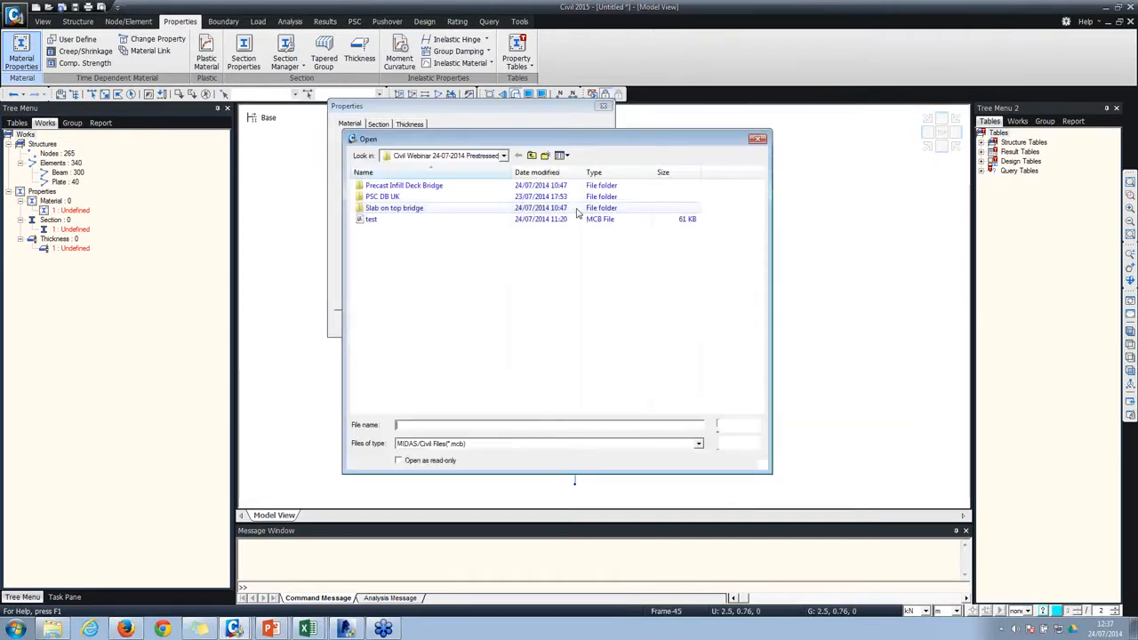
double_click(418, 185)
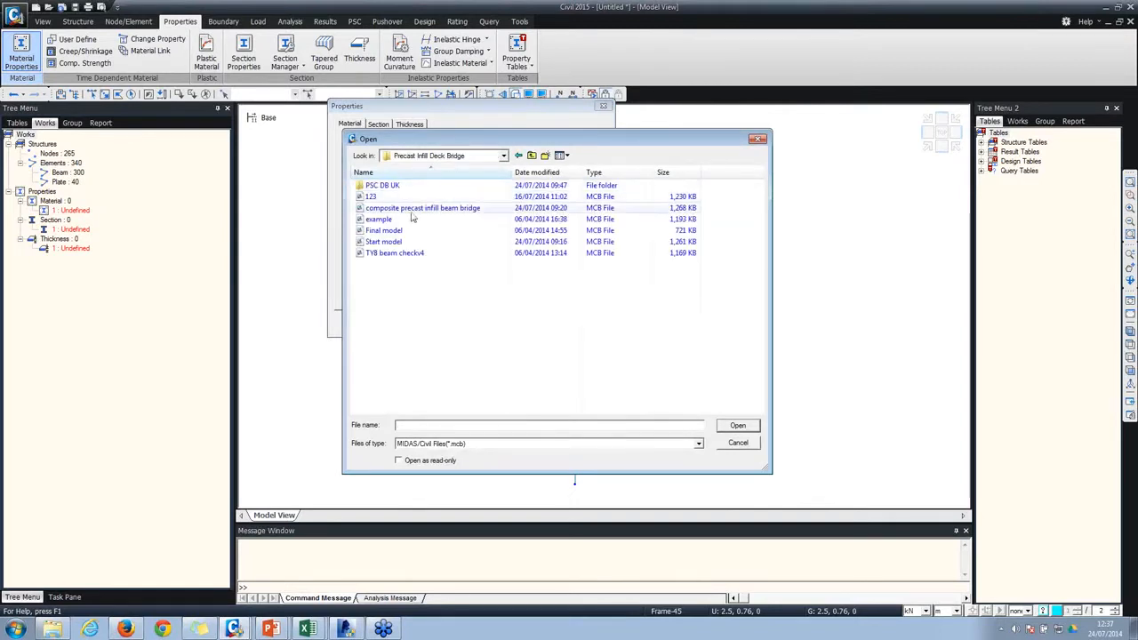
left_click_drag(478, 147, 837, 113)
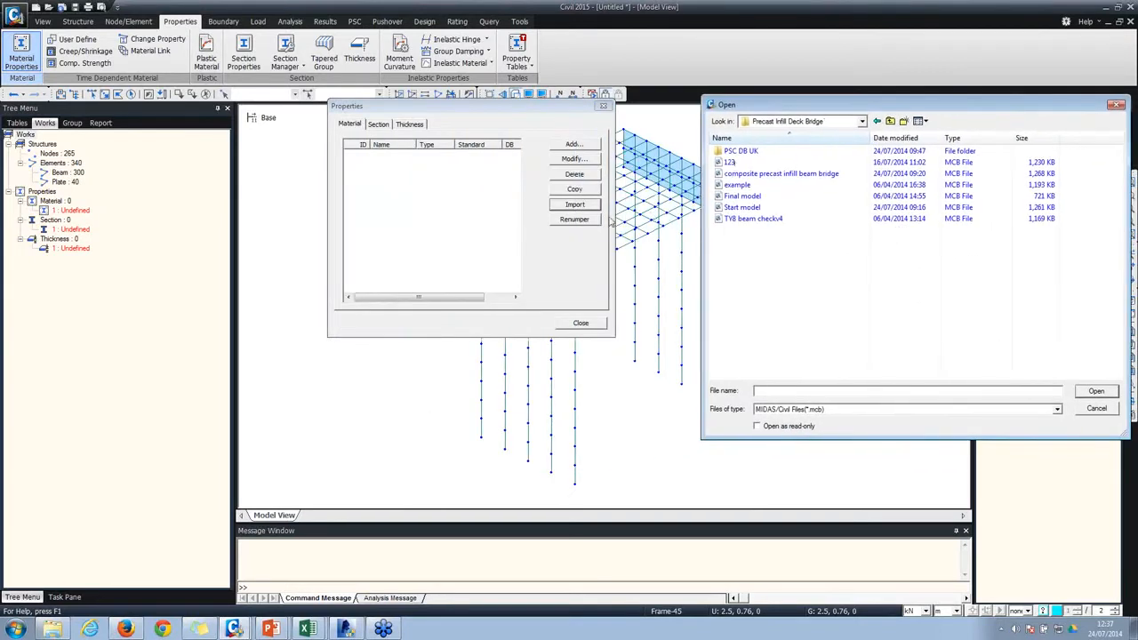
double_click(780, 177)
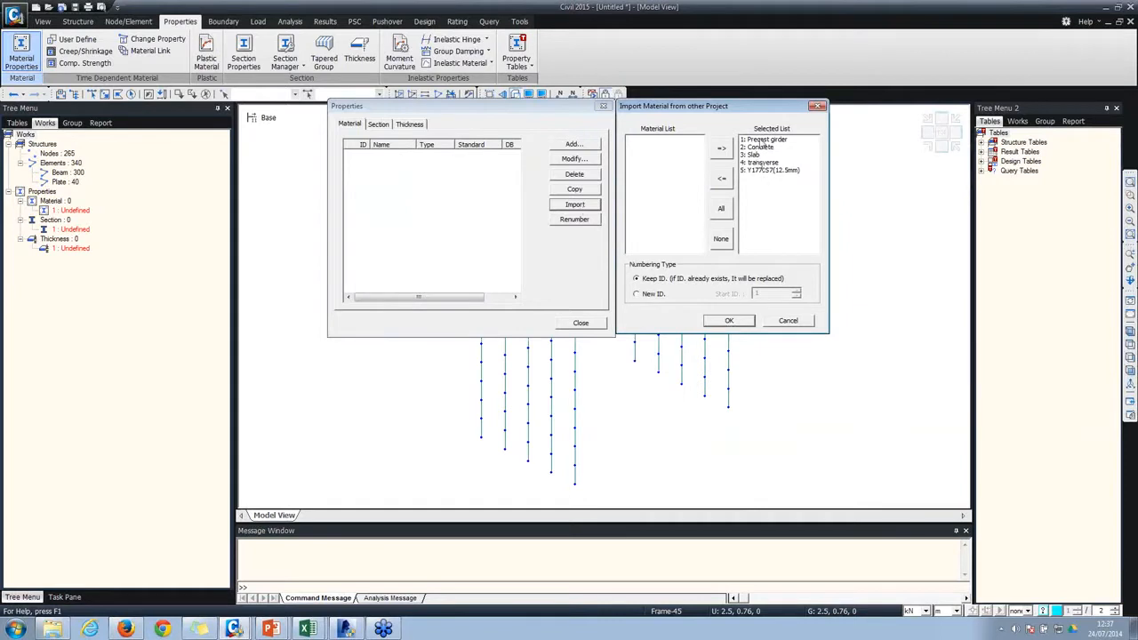
left_click(729, 321)
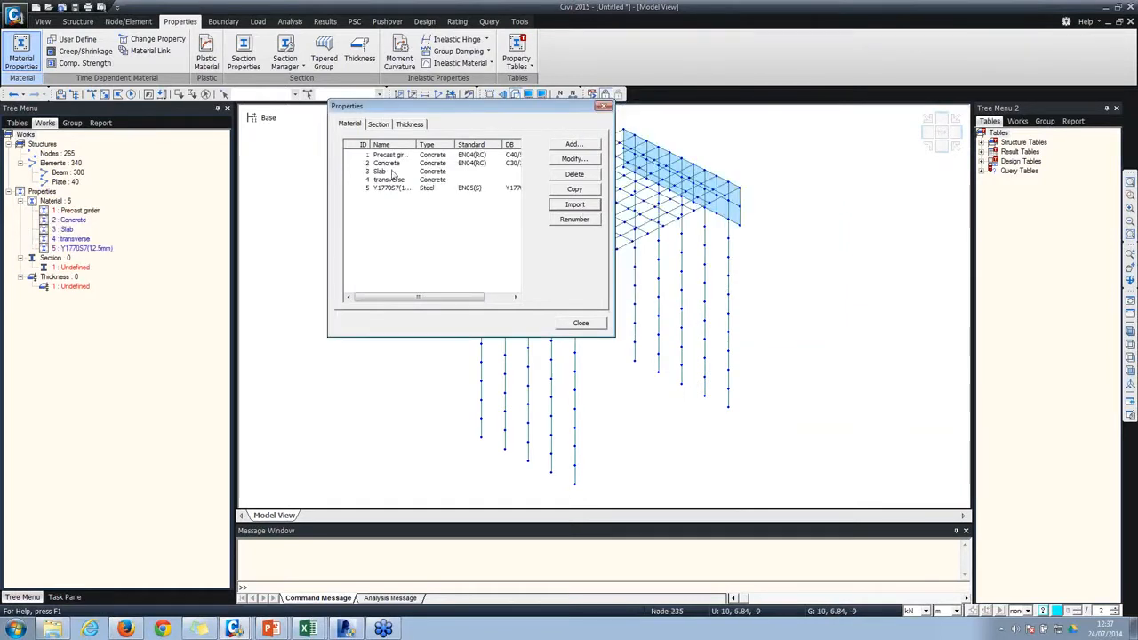
left_click(576, 322)
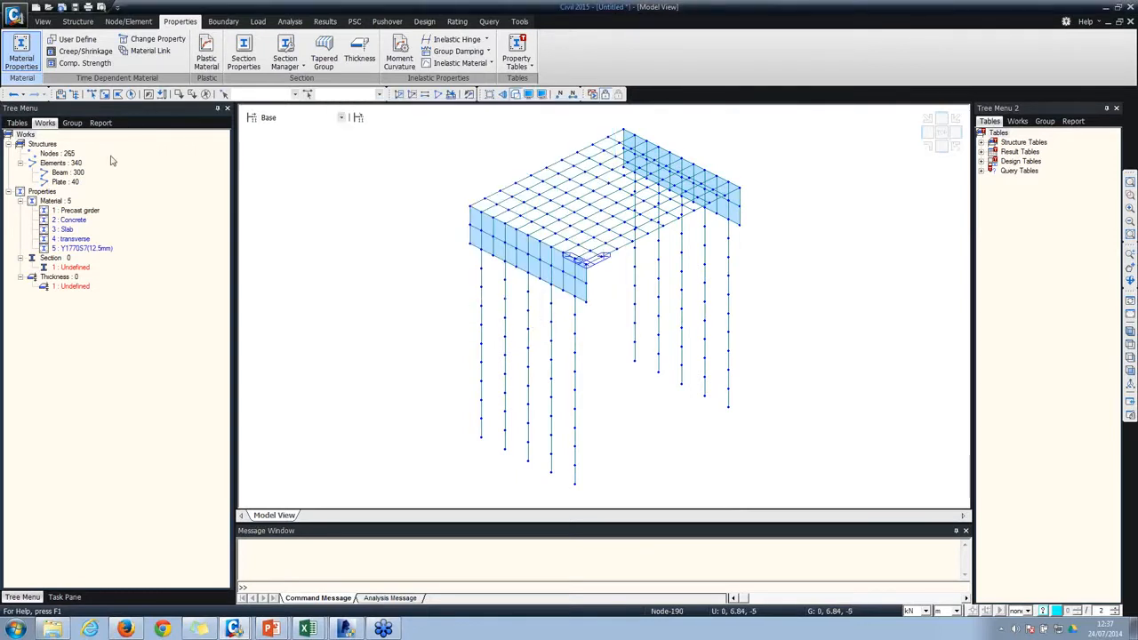
Step: Import the sections from the composite precast infill beam bridge file and dismiss the save prompt for the untitled project
left_click(244, 59)
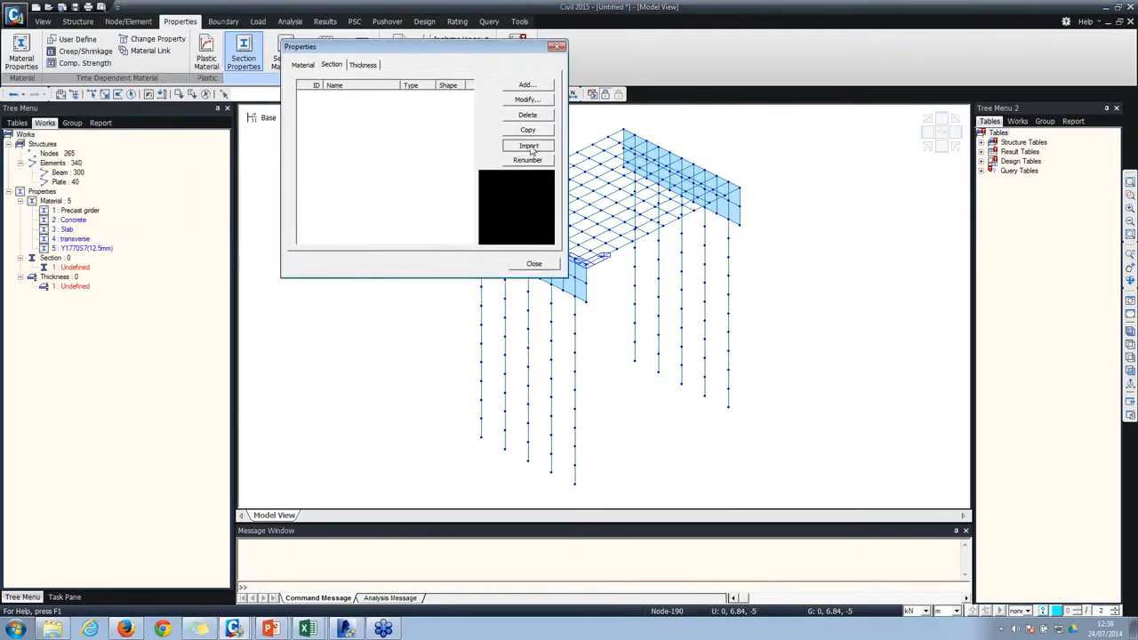
left_click(529, 146)
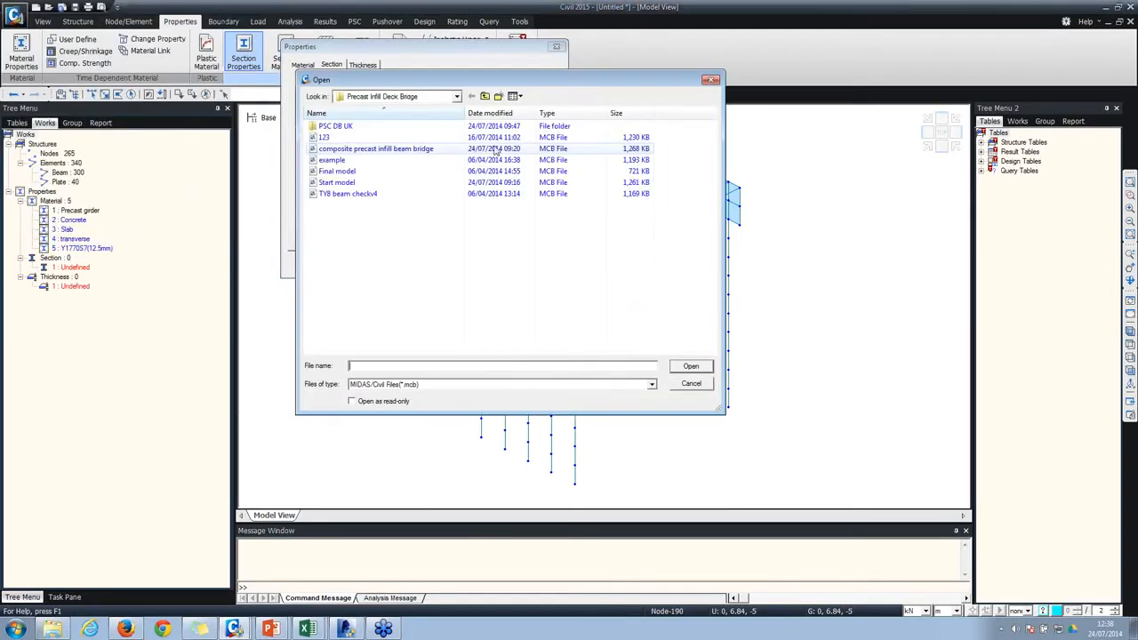
double_click(330, 149)
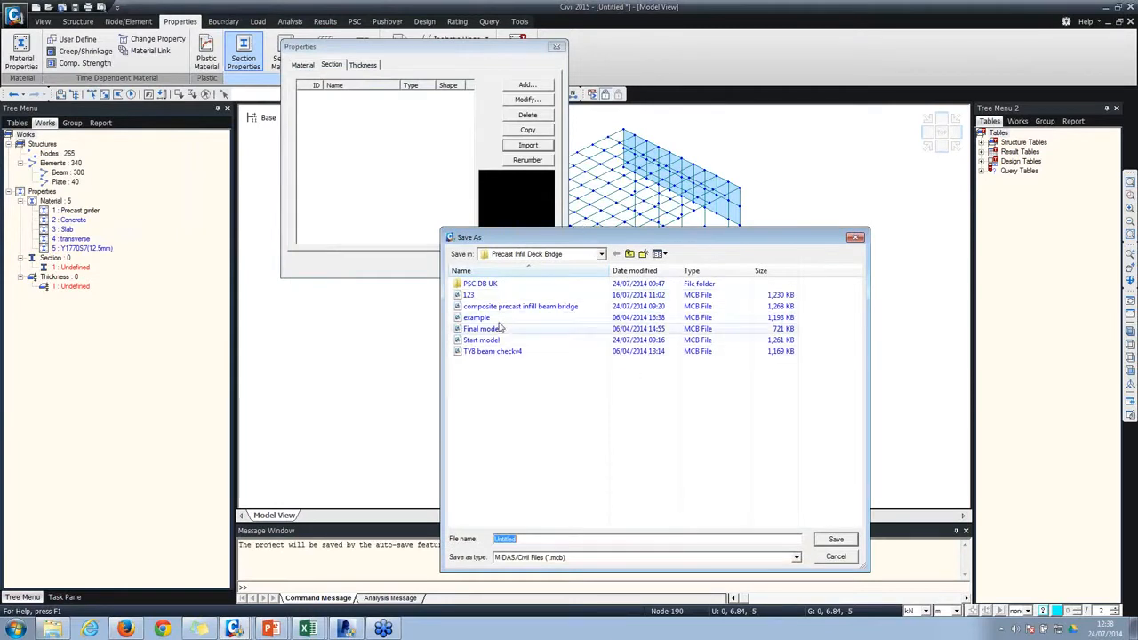
left_click(856, 238)
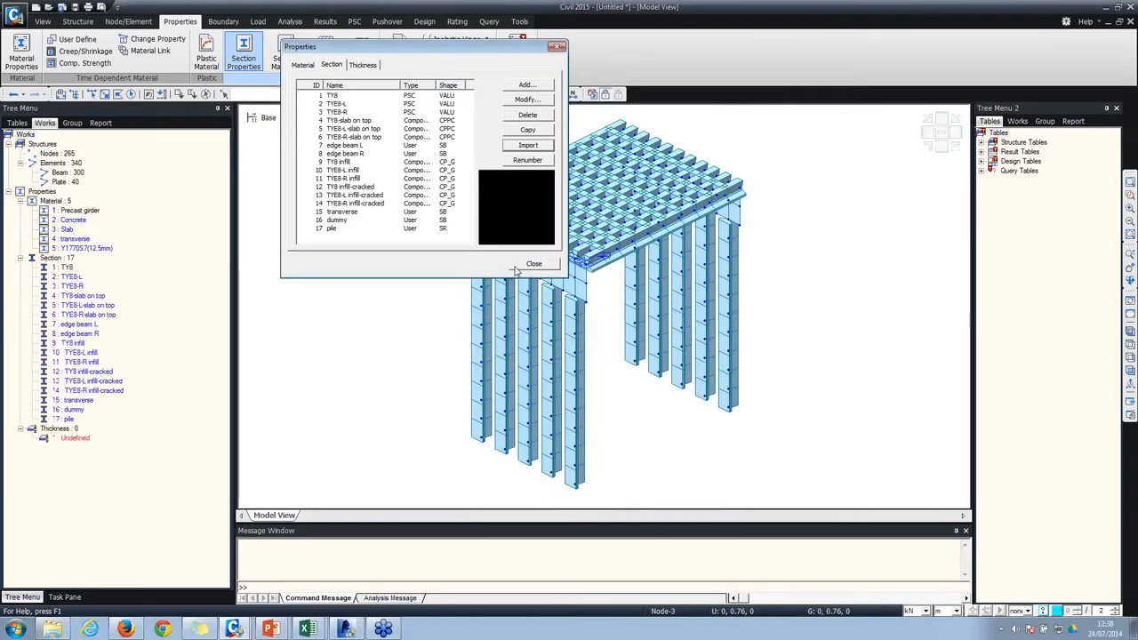
Step: Examine the shapes of the imported TY8, TYE8, slab-on-top and edge beam sections, then close the section list
left_click(336, 97)
left_click(337, 105)
left_click(341, 113)
left_click(341, 122)
left_click(343, 138)
left_click(342, 146)
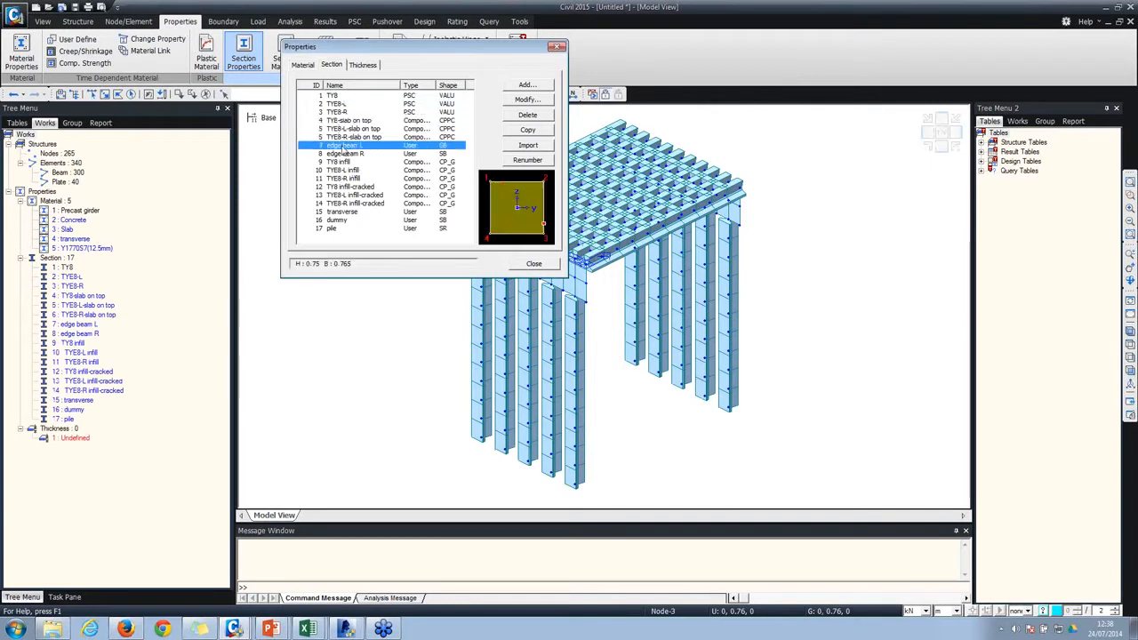
left_click(342, 154)
left_click(328, 129)
left_click(328, 112)
left_click(329, 104)
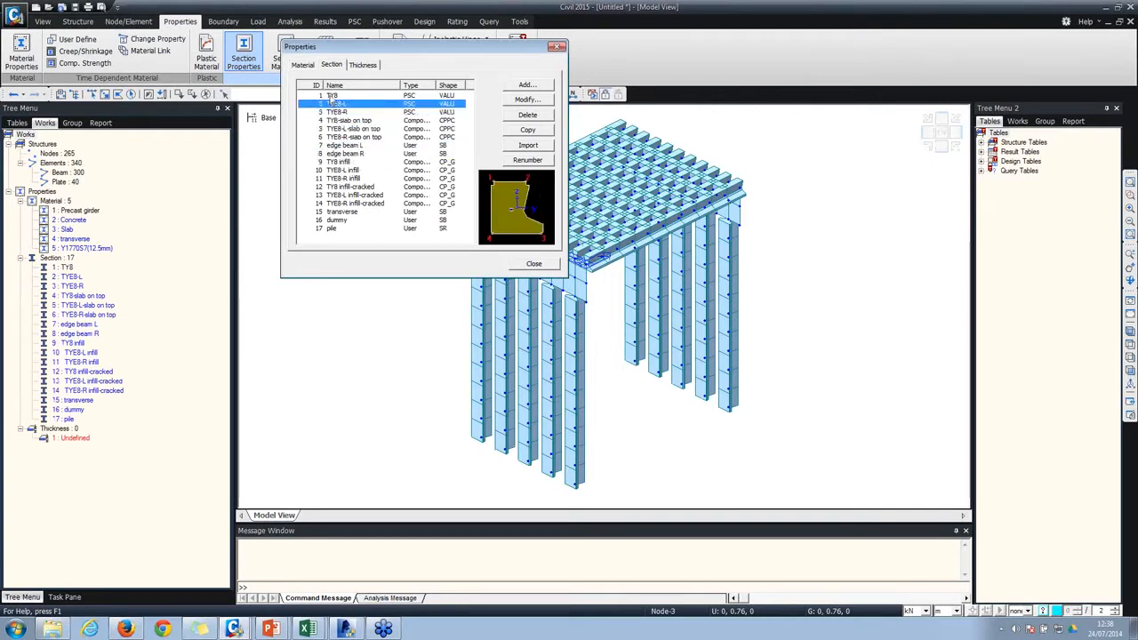
left_click(330, 95)
left_click(534, 263)
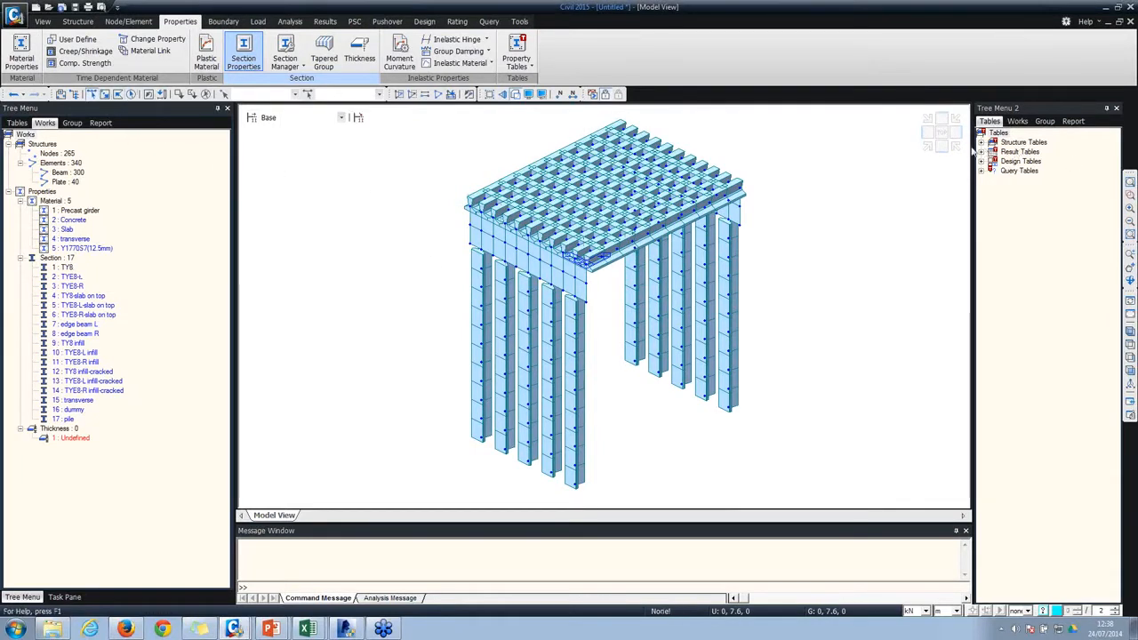
Step: In an end view with section shapes hidden, select all pile elements below the end walls and assign them the pile section
left_click(929, 132)
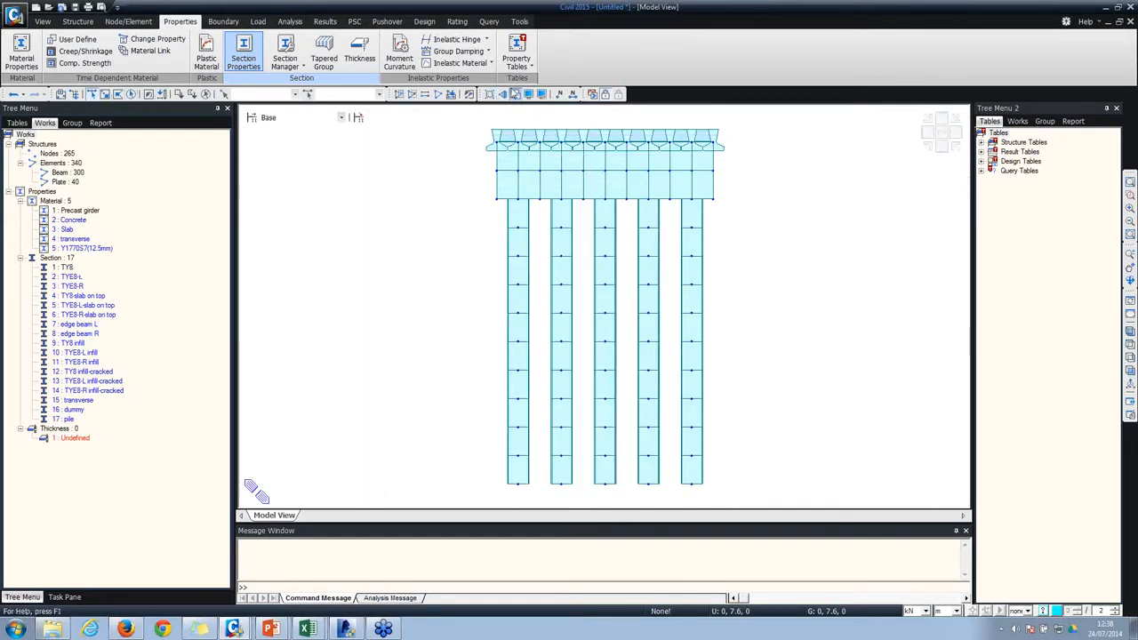
left_click(515, 93)
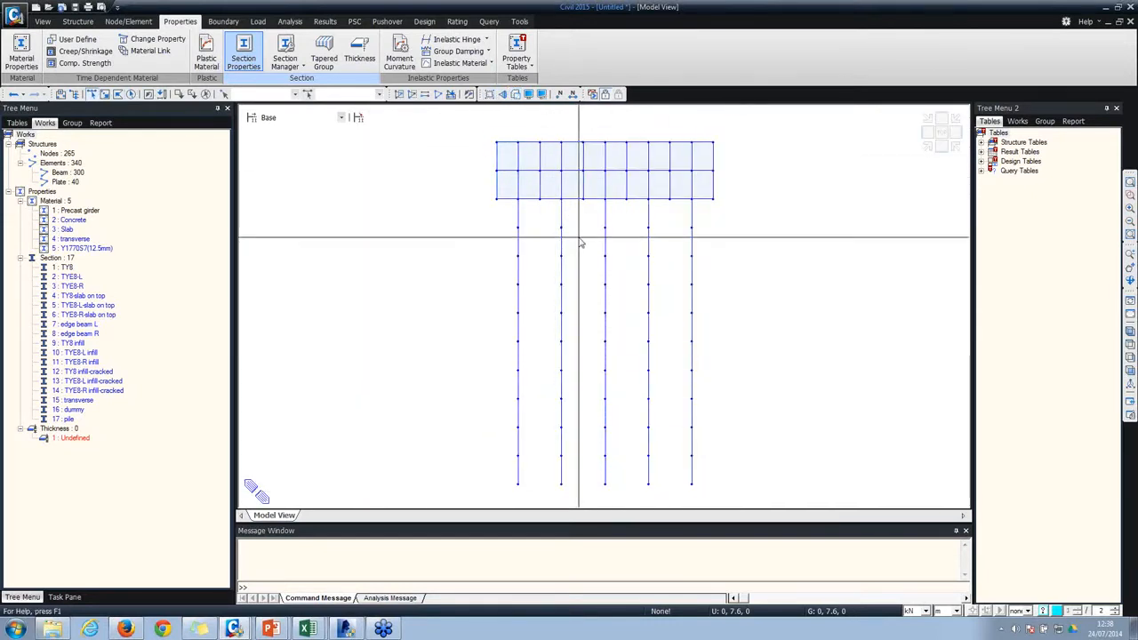
left_click_drag(695, 480, 497, 222)
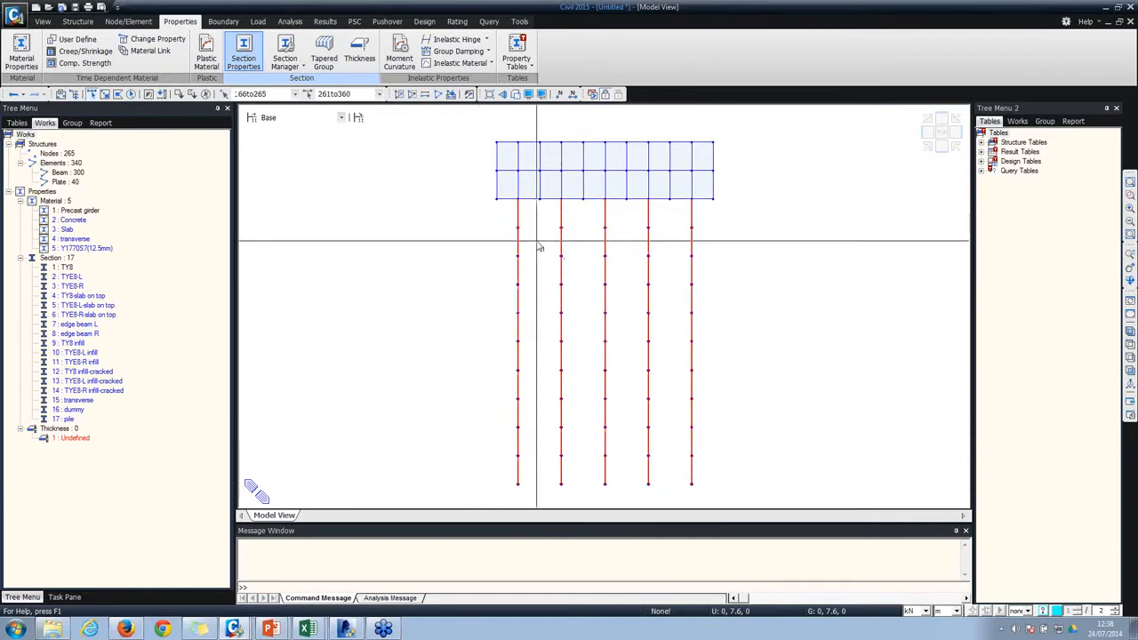
left_click_drag(64, 419, 492, 296)
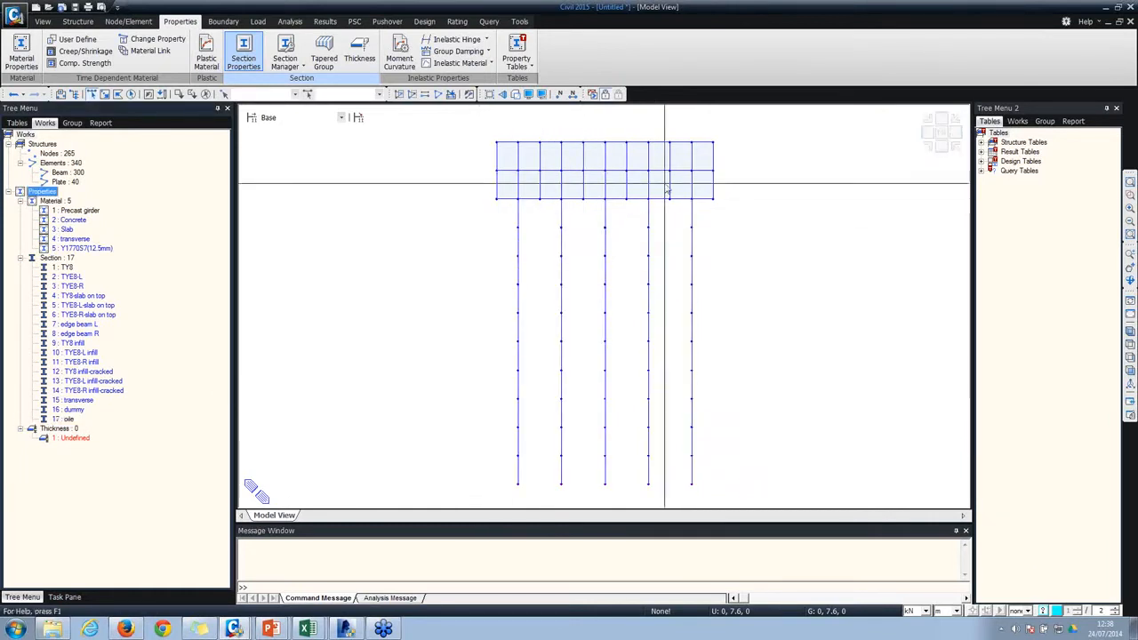
Step: Define plate thickness 1 with an in-plane and out-of-plane value of 1 m
right_click(70, 439)
left_click(124, 592)
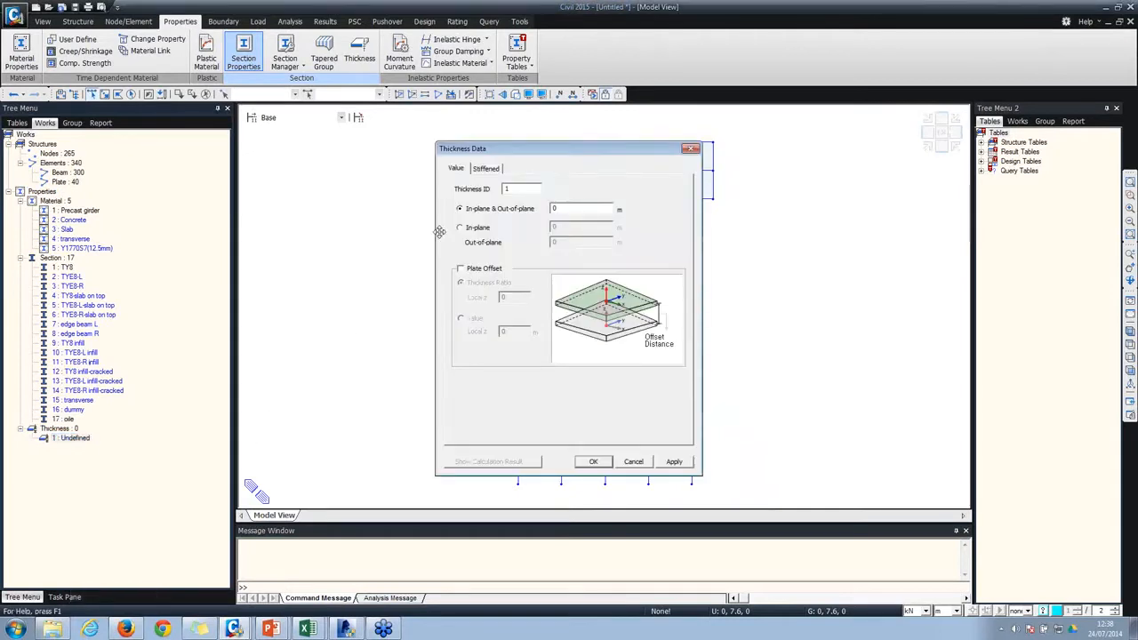
double_click(570, 211)
left_click(593, 461)
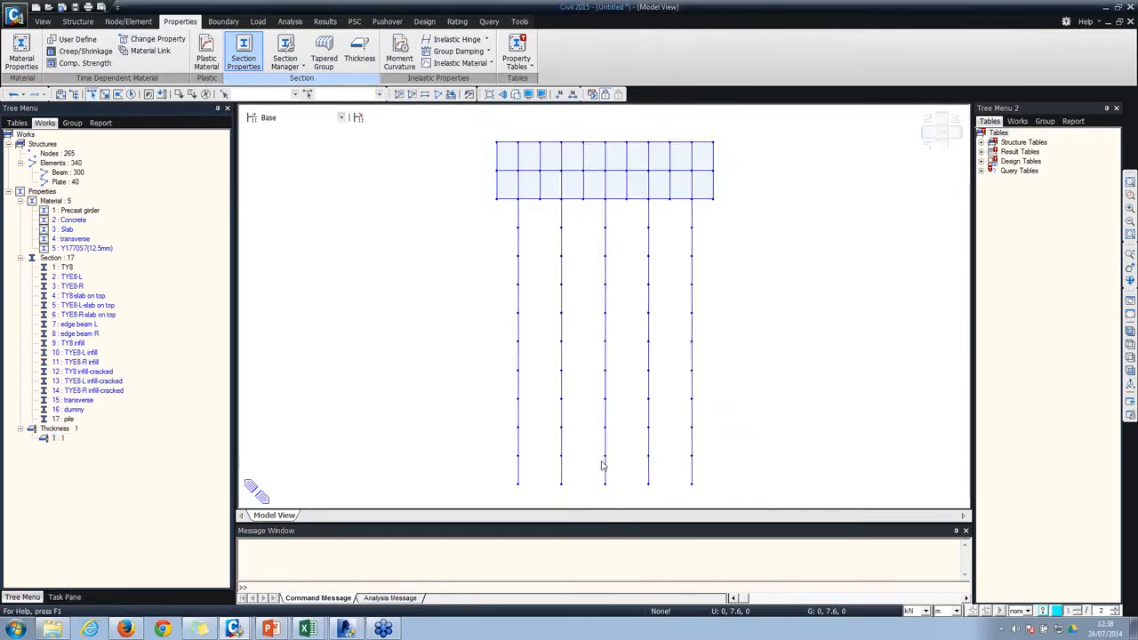
Step: Filter the selection by the y direction, assign the transverse section to all matching elements, and display the section shapes in isometric view
left_click(940, 157)
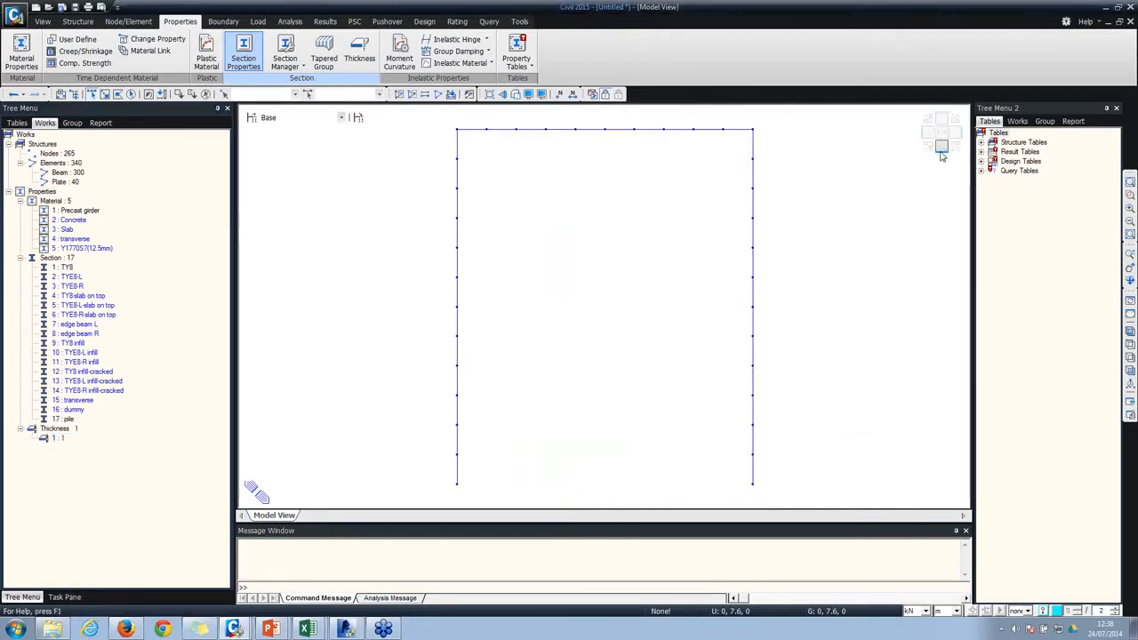
left_click(941, 135)
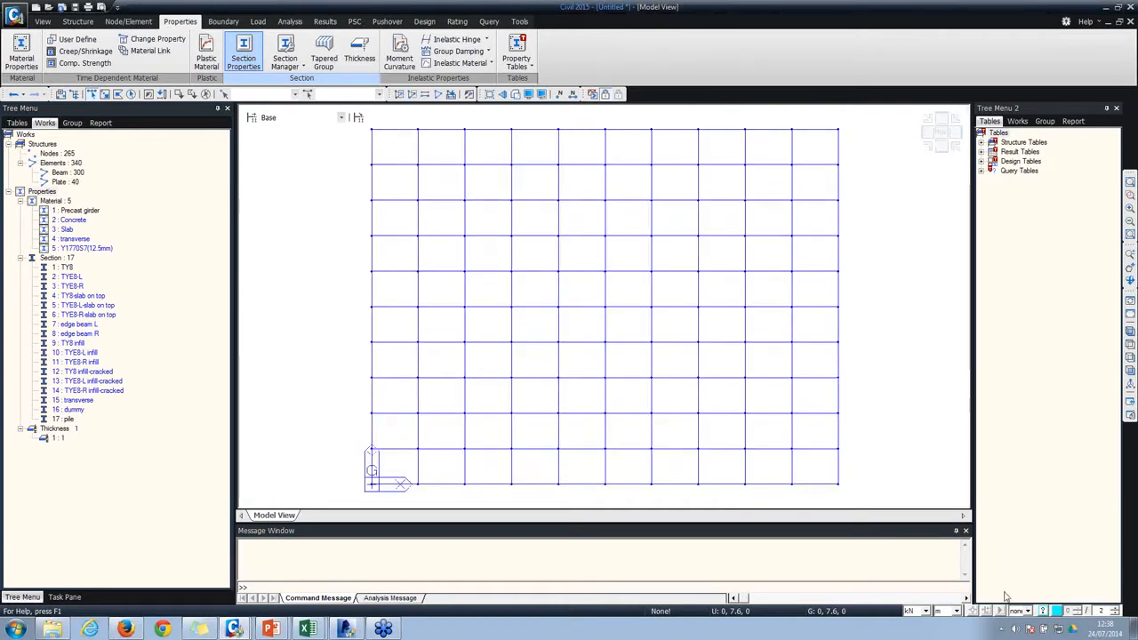
left_click(1025, 611)
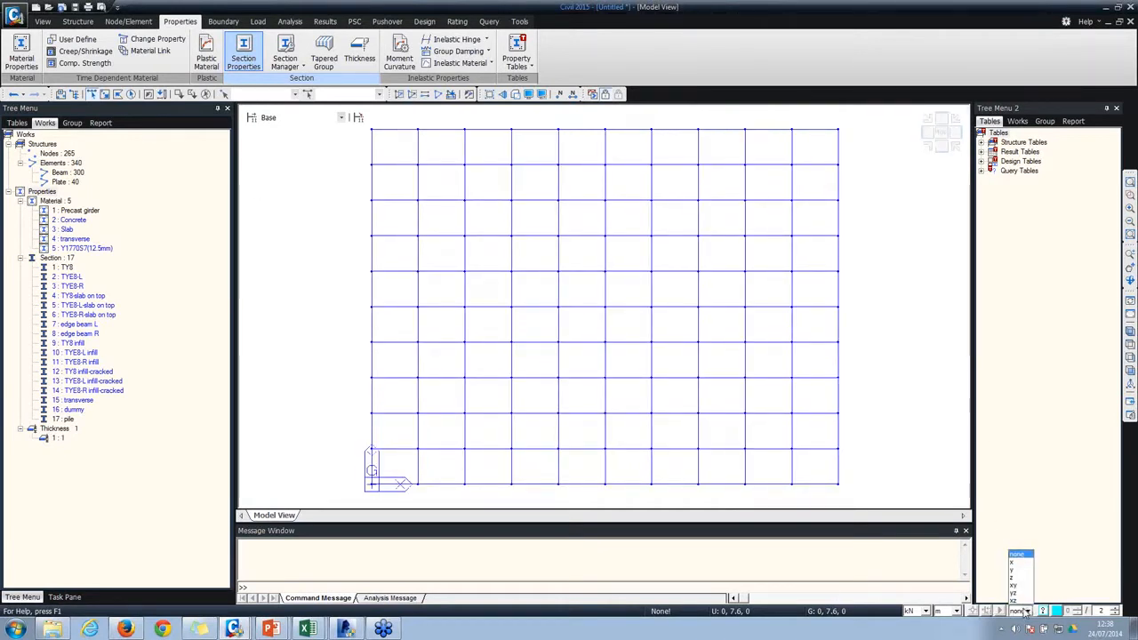
left_click(1020, 569)
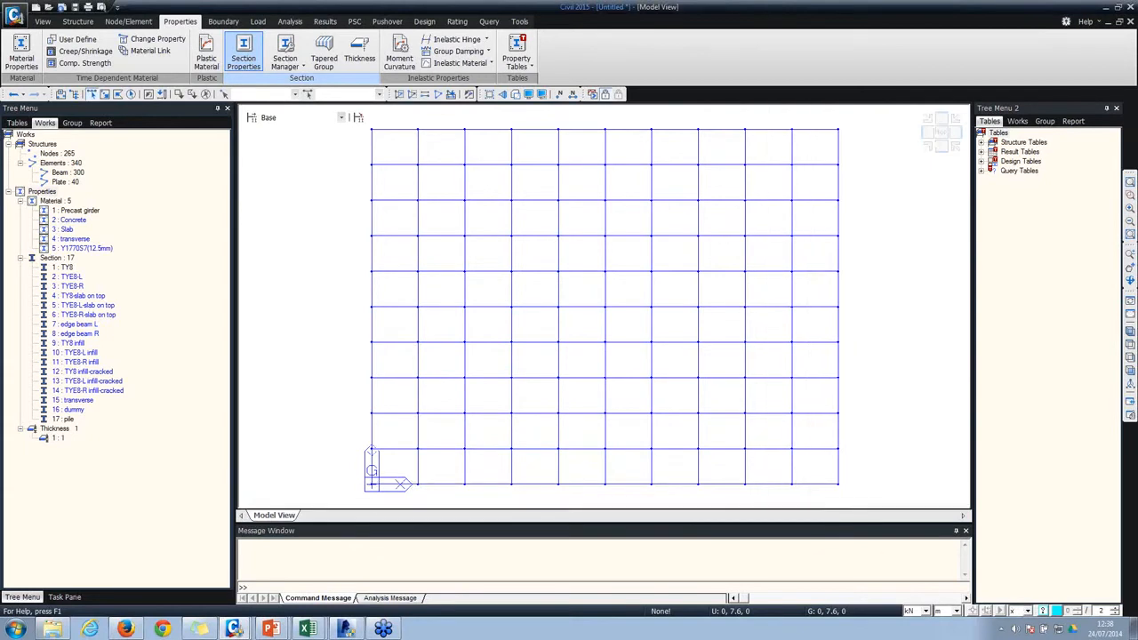
left_click(1019, 612)
left_click(1014, 576)
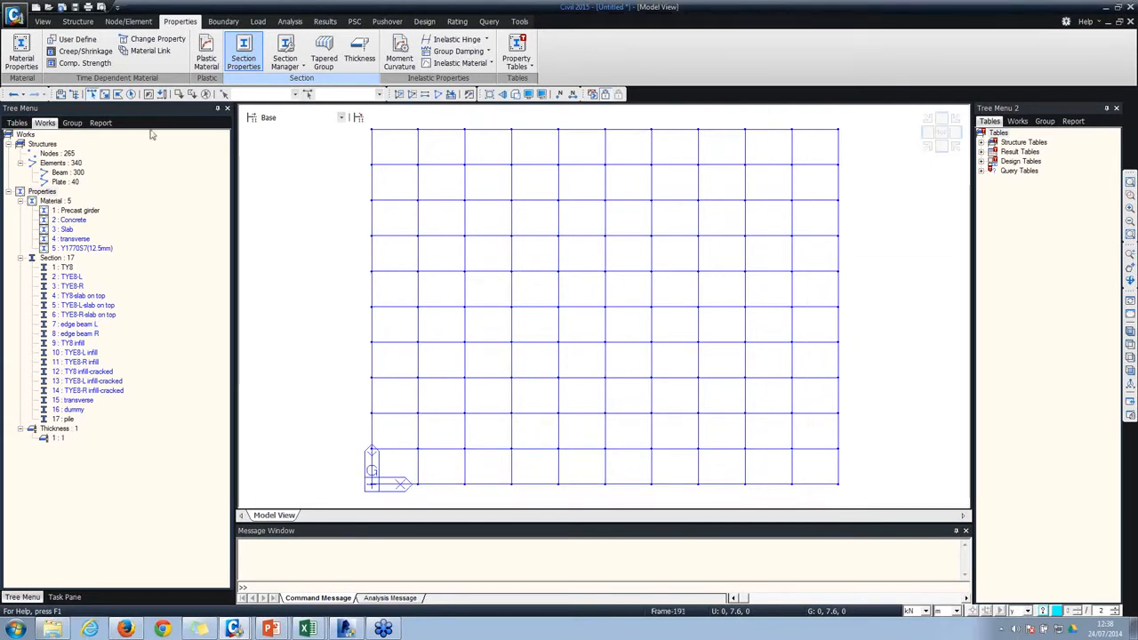
left_click(179, 95)
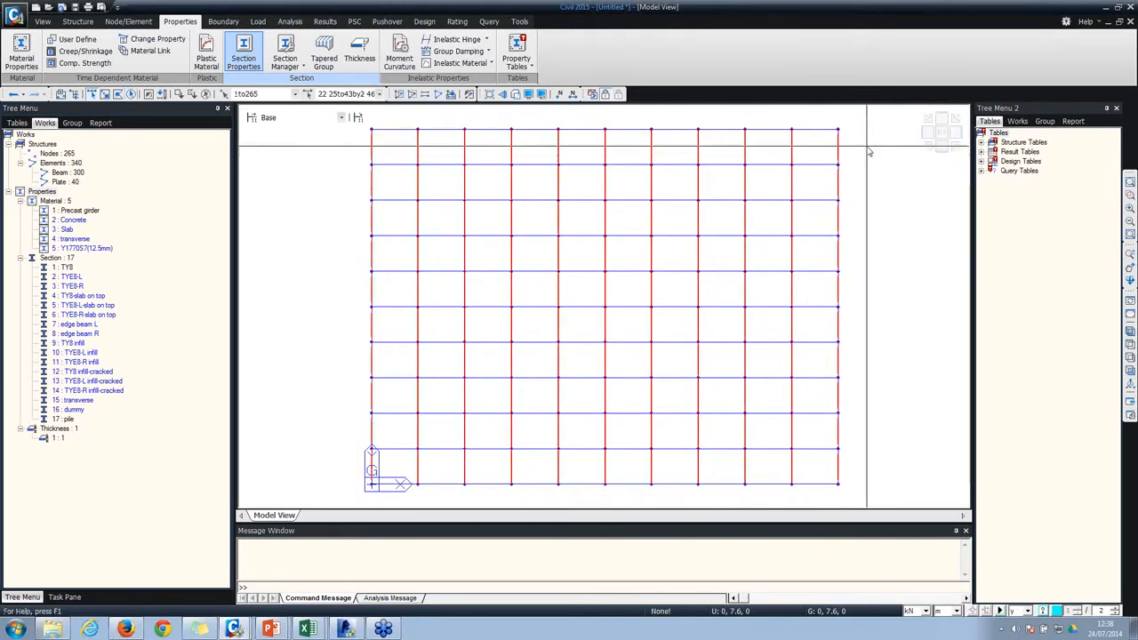
left_click(926, 144)
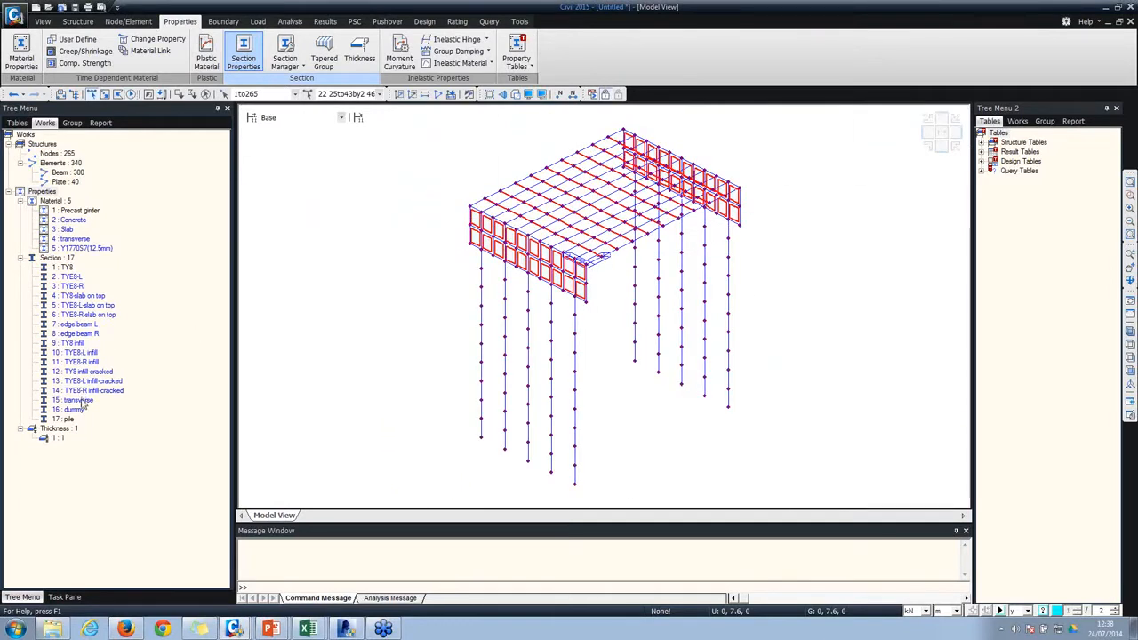
left_click_drag(80, 400, 478, 220)
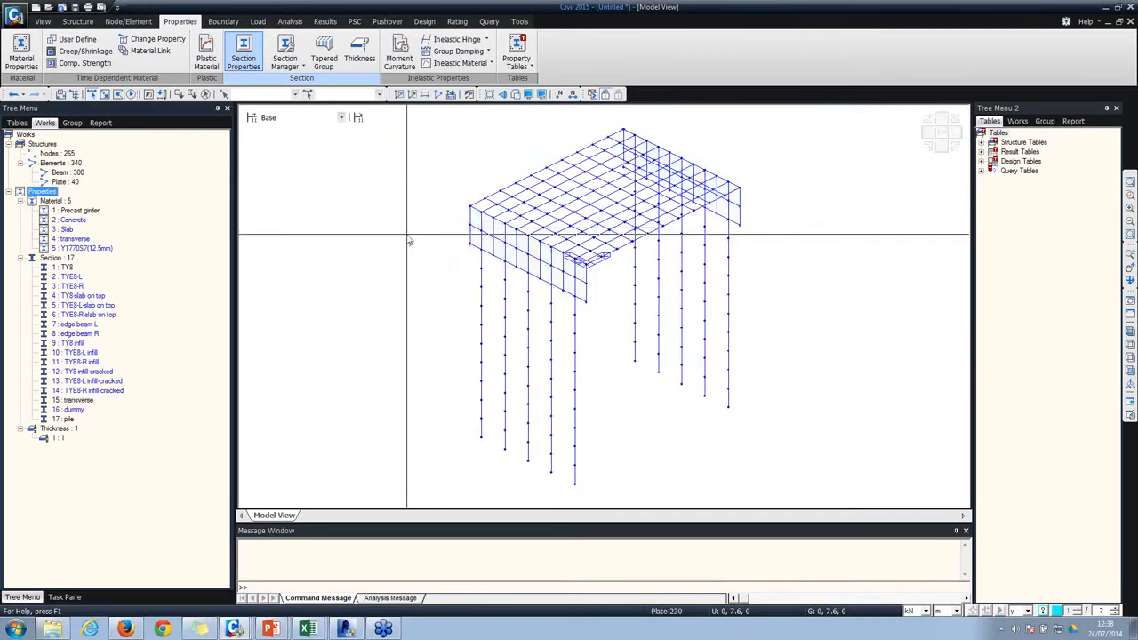
left_click(516, 94)
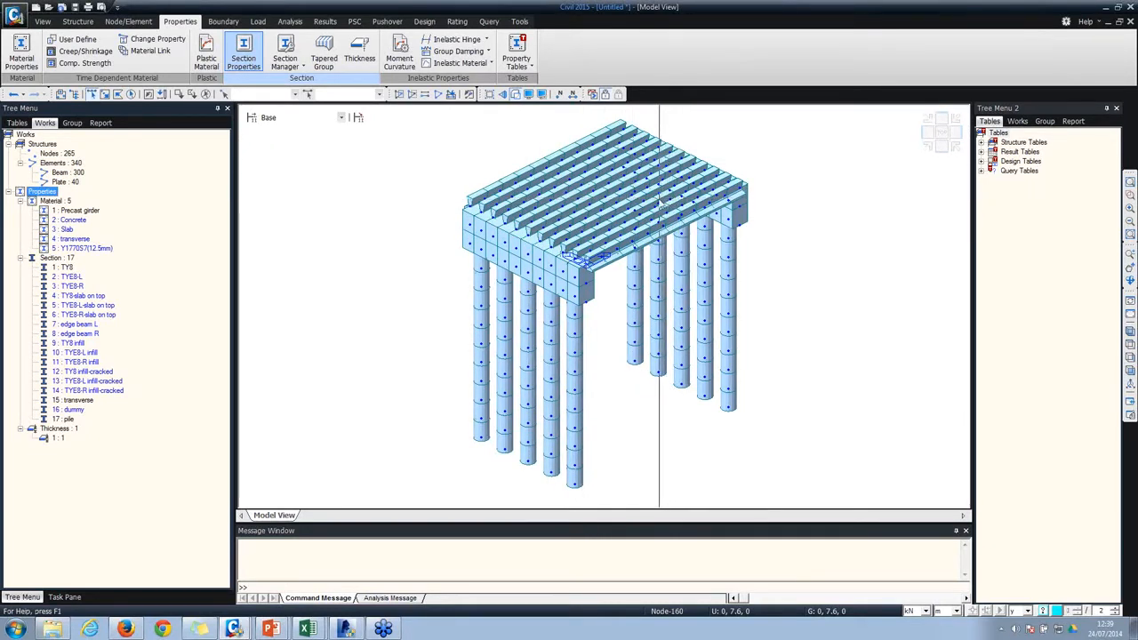
Step: Launch the Sectional Property Calculator and accept its settings after choosing the force unit, with length in mm
mouse_move(632, 204)
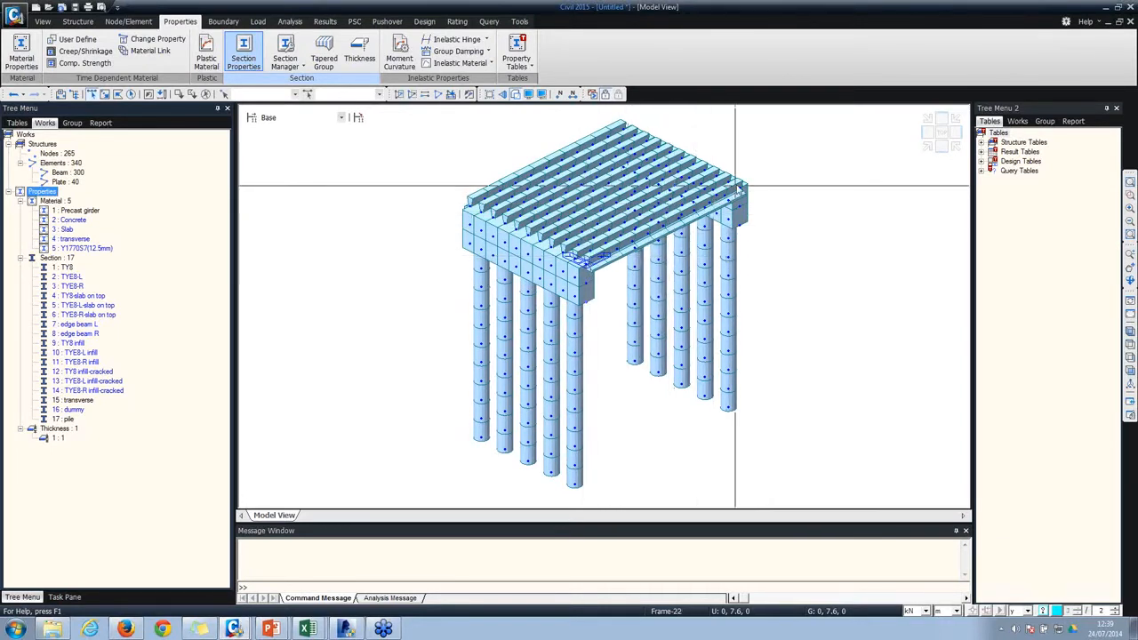
mouse_move(737, 188)
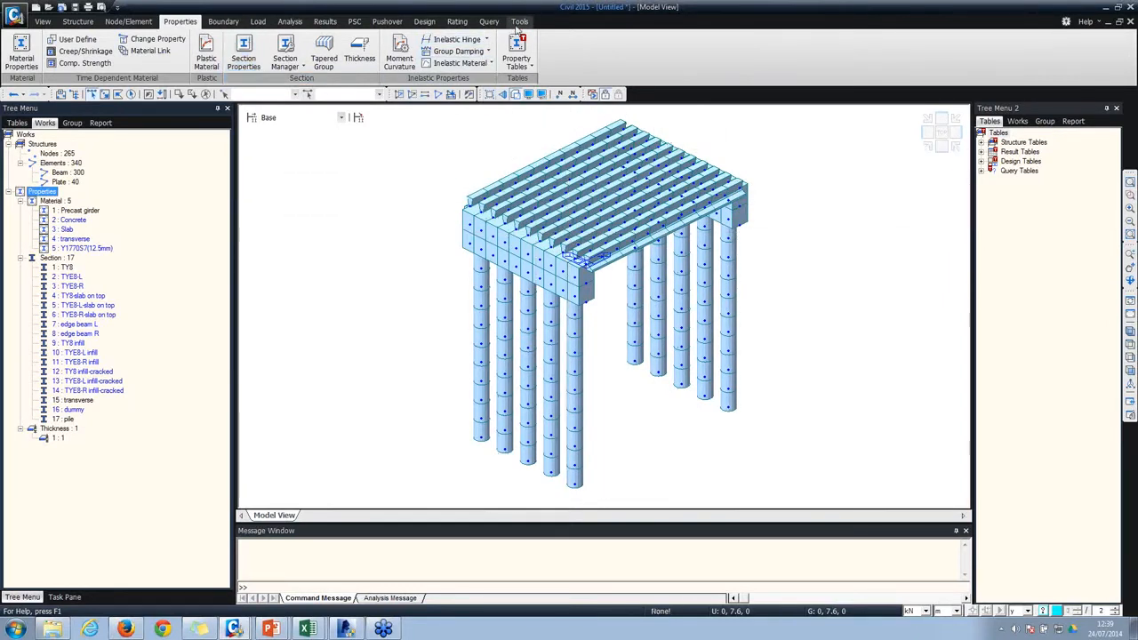
left_click(519, 22)
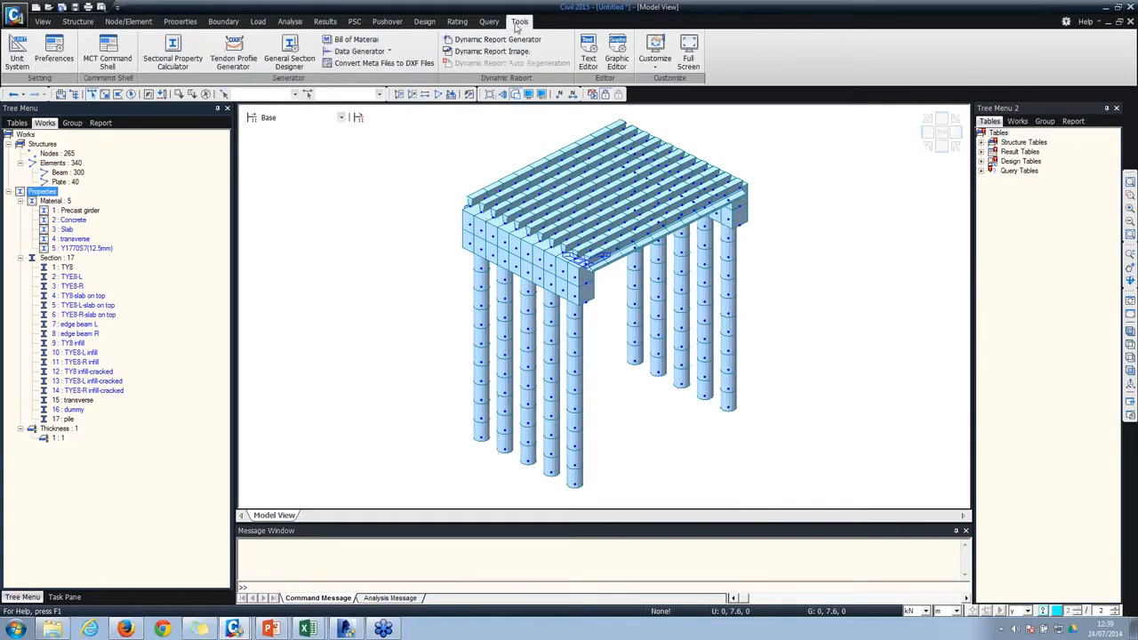
left_click(188, 53)
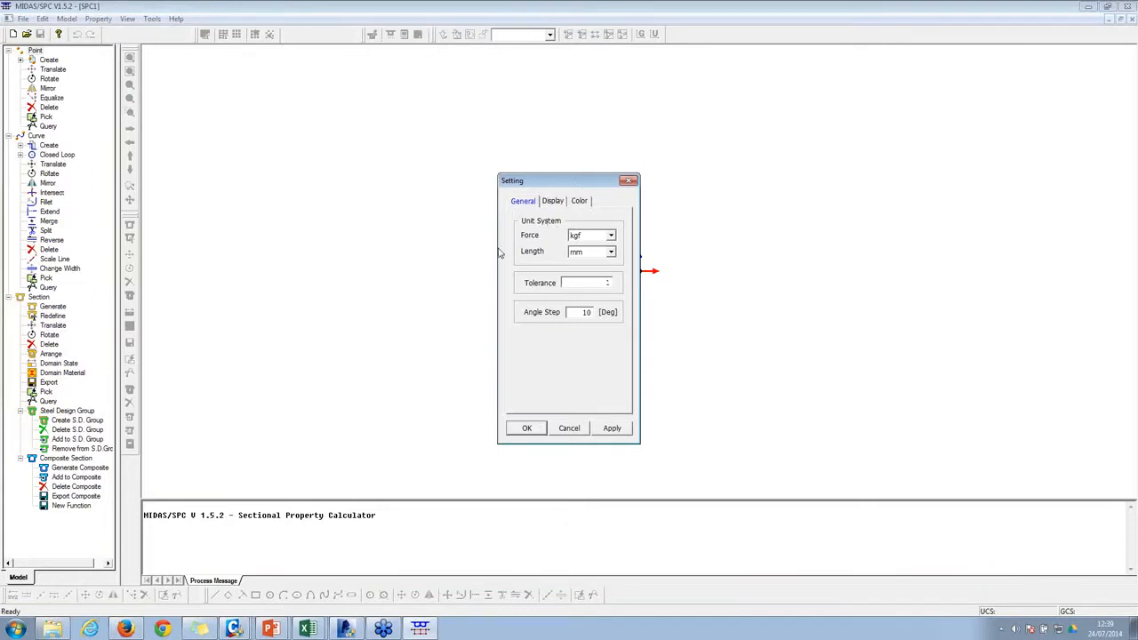
left_click(597, 237)
left_click(592, 246)
left_click(535, 427)
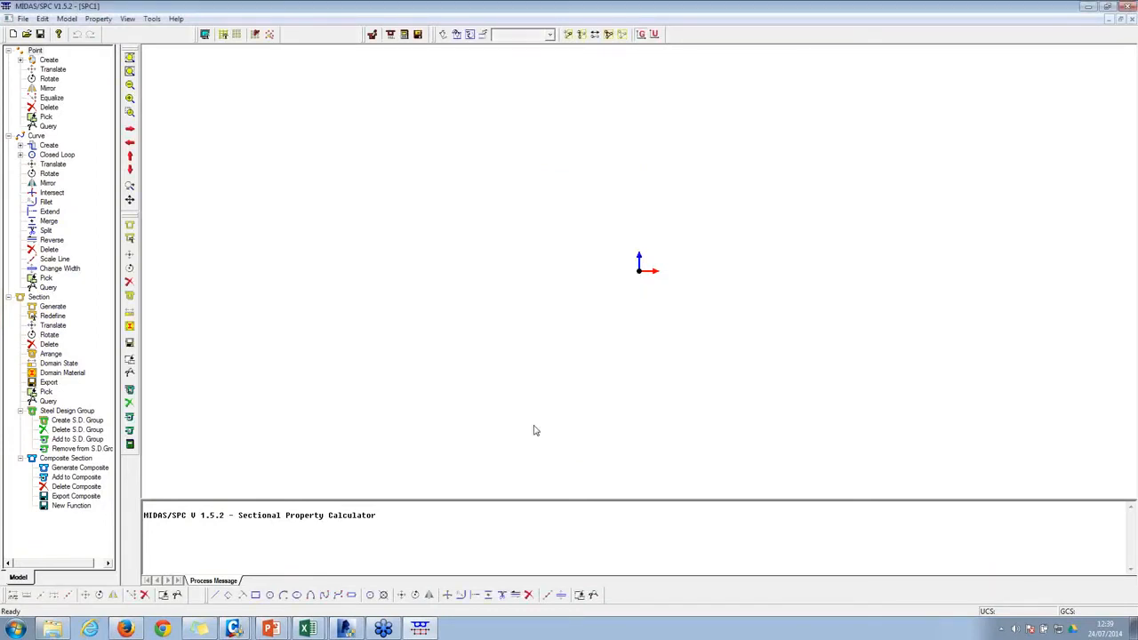
Step: Add material 1 named girder with modulus of elasticity 32000, Poisson's ratio 0.2 and density 25
left_click(67, 19)
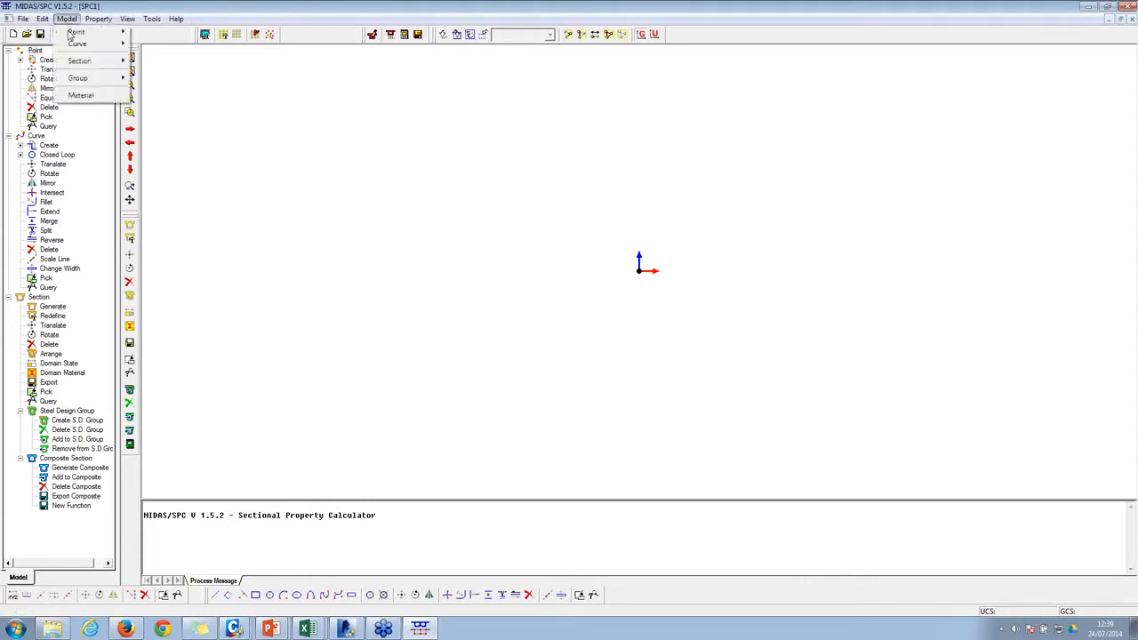
left_click(82, 95)
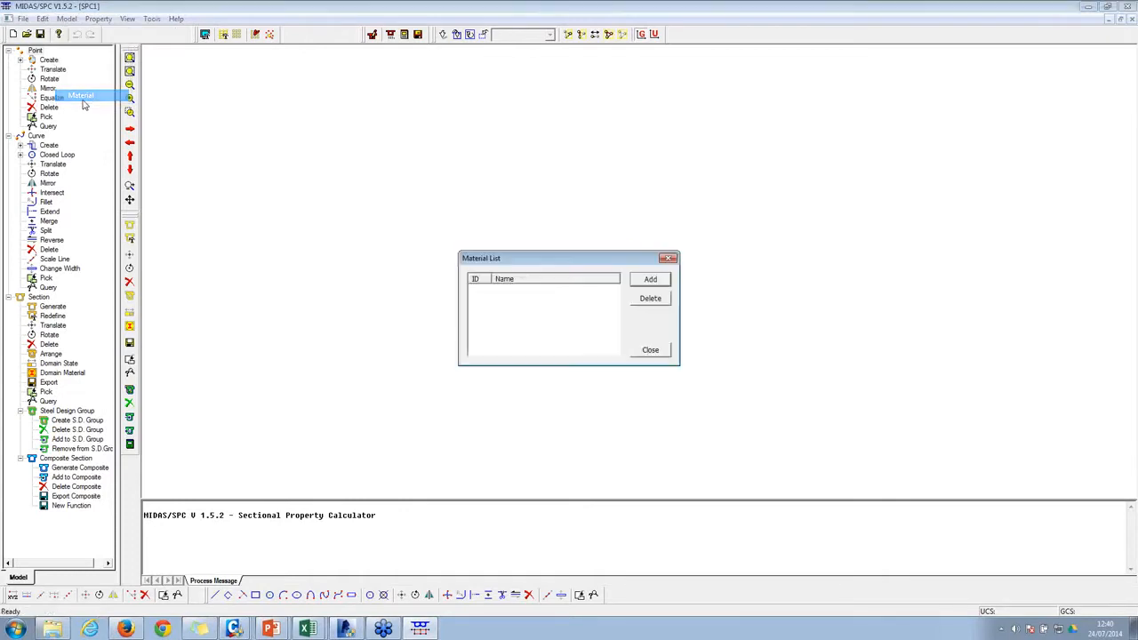
left_click(650, 281)
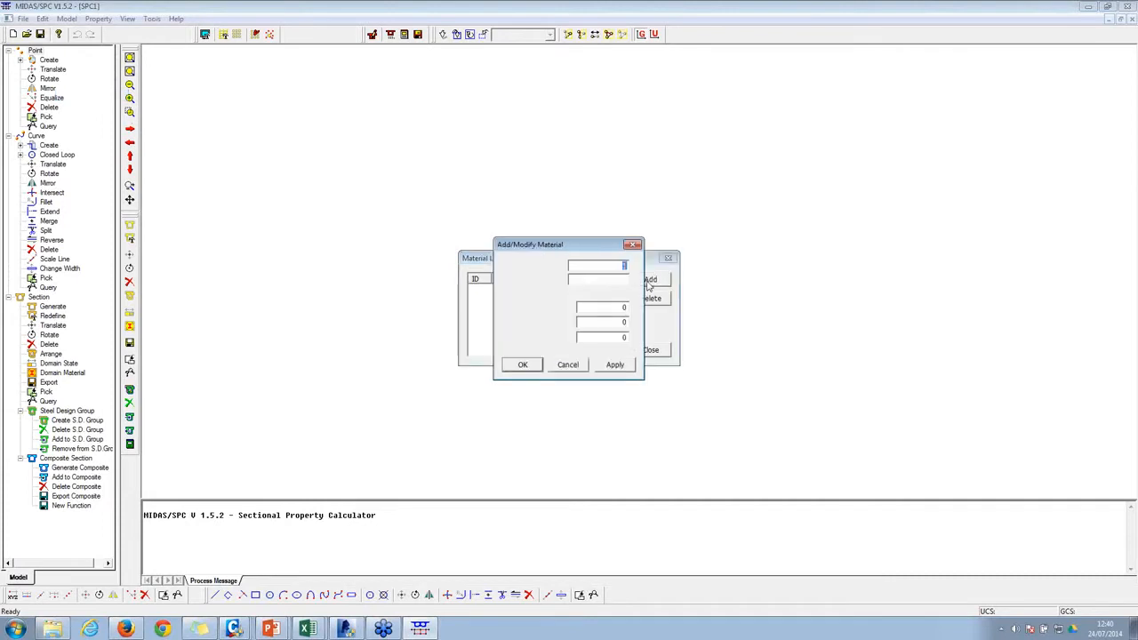
left_click_drag(563, 251, 684, 188)
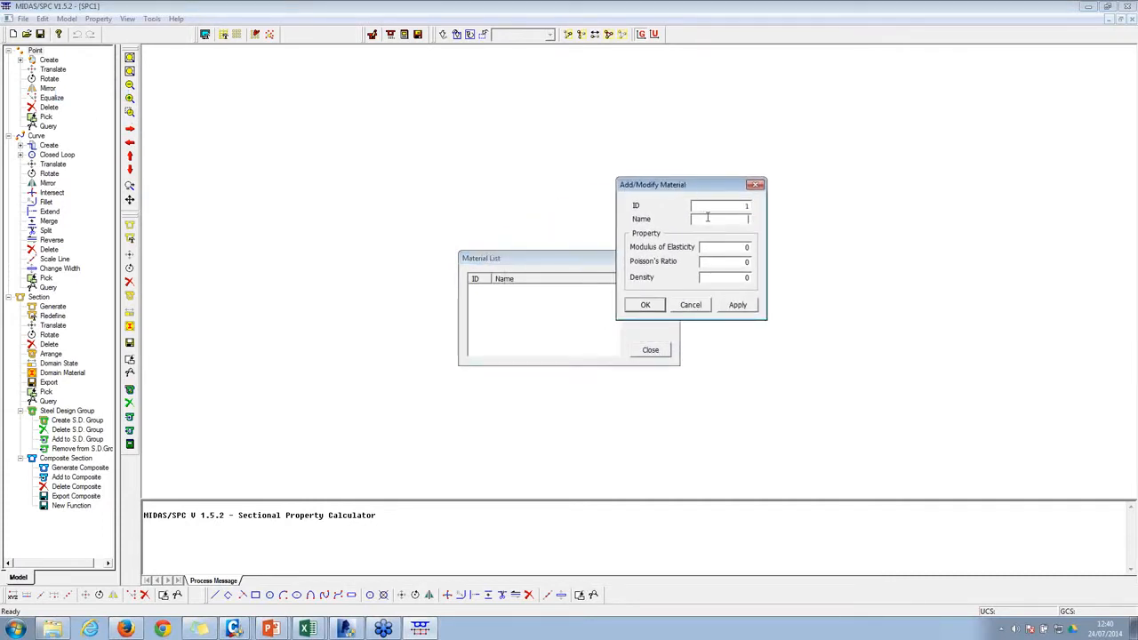
type("girder")
left_click_drag(745, 249, 757, 247)
type("32000")
left_click_drag(740, 261, 753, 263)
left_click_drag(754, 278, 727, 275)
left_click(737, 304)
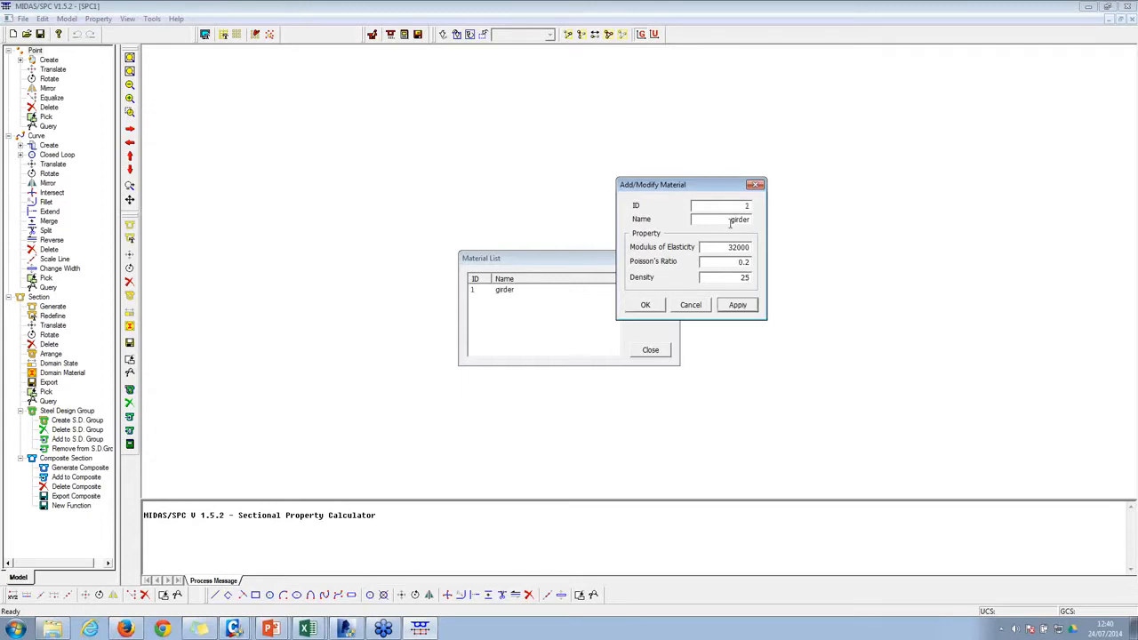
Step: Add material 2 named in-situ with modulus of elasticity 30000, Poisson's ratio 0.2 and density 25, and close the material list
left_click_drag(730, 220, 757, 220)
type("in-situ")
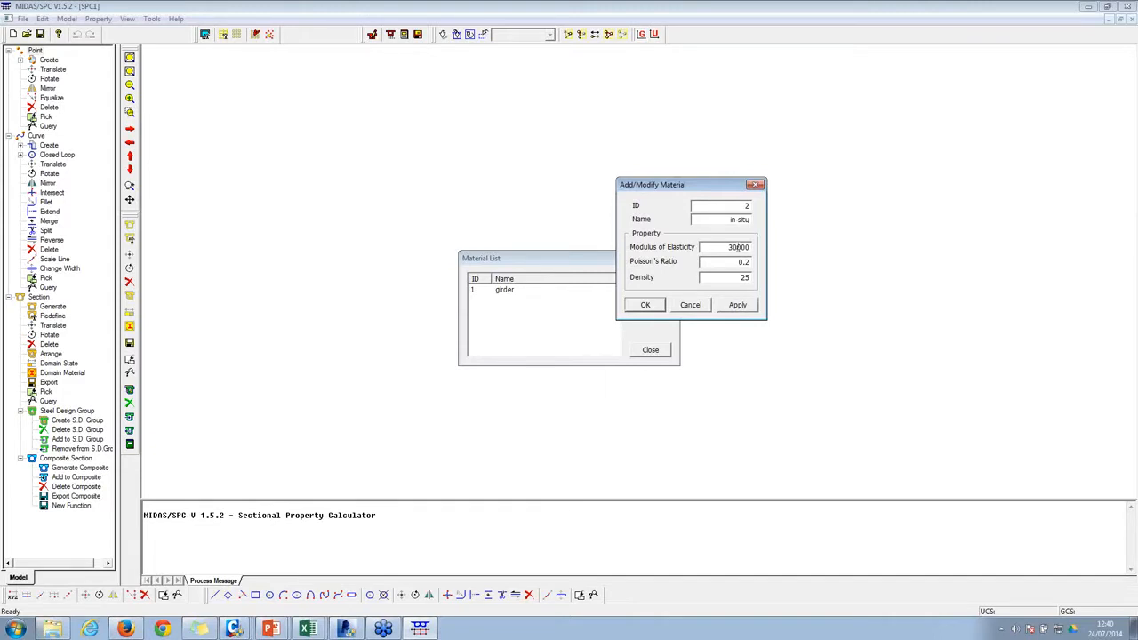
left_click(645, 304)
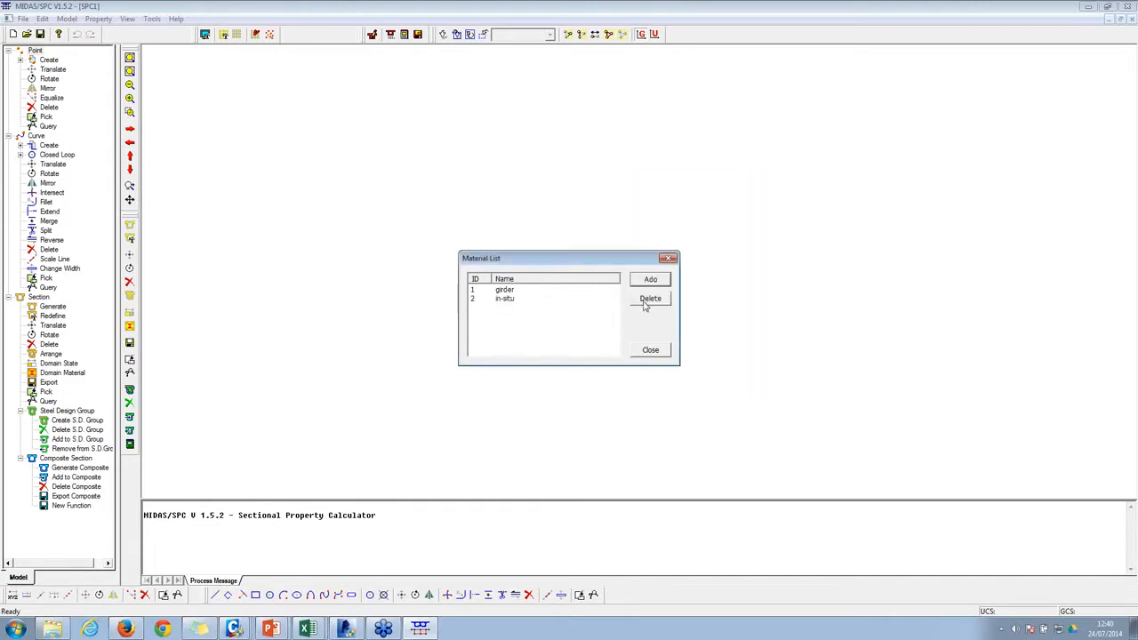
left_click(643, 351)
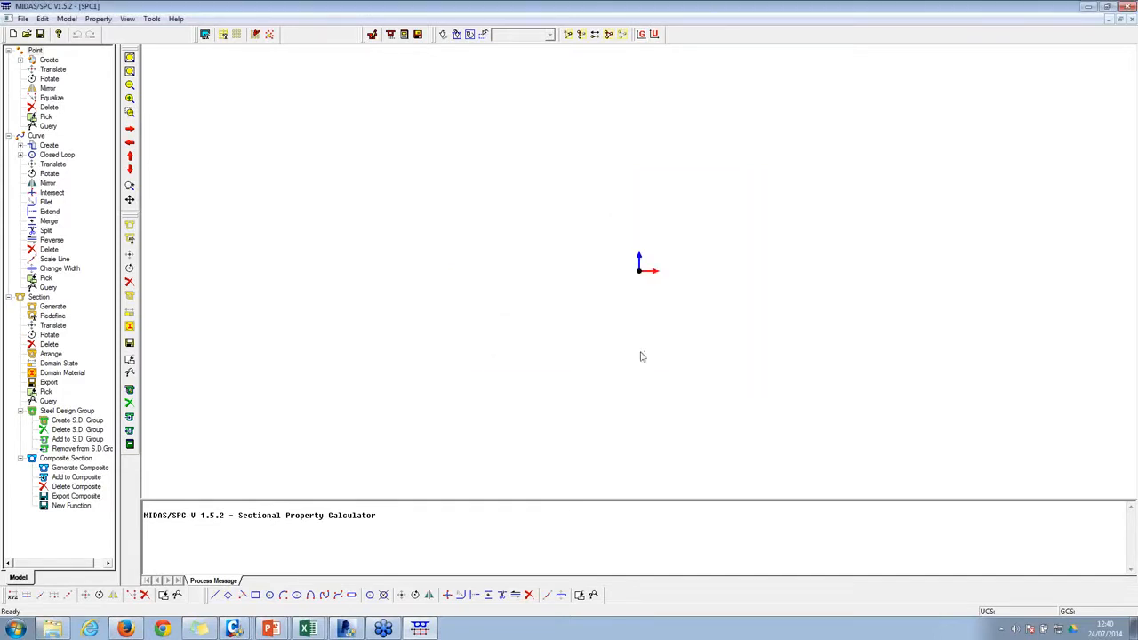
Step: Start Quick Generation of a composite section and import the TY8 girder from the TY_for solid file in PSC DB UK
left_click(75, 20)
mouse_move(89, 60)
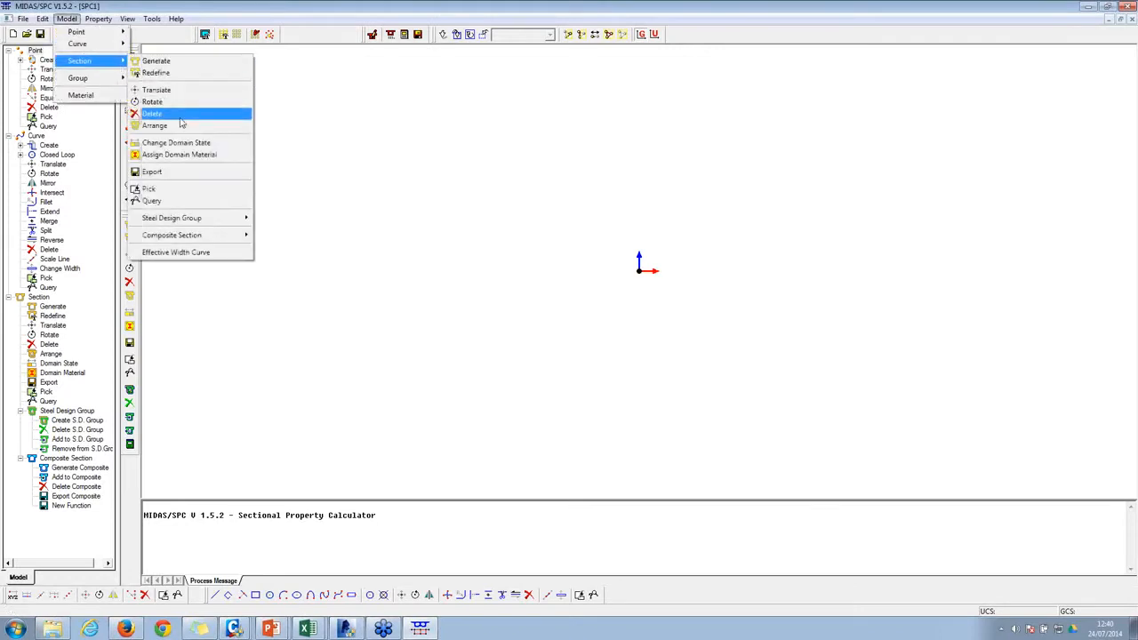
mouse_move(214, 236)
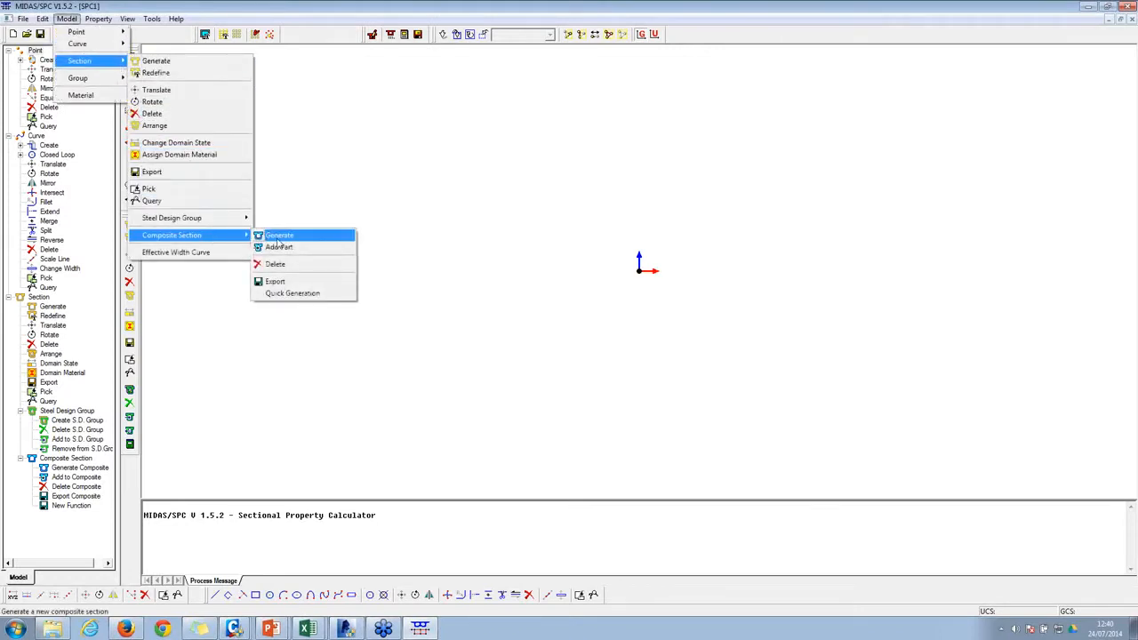
left_click(294, 294)
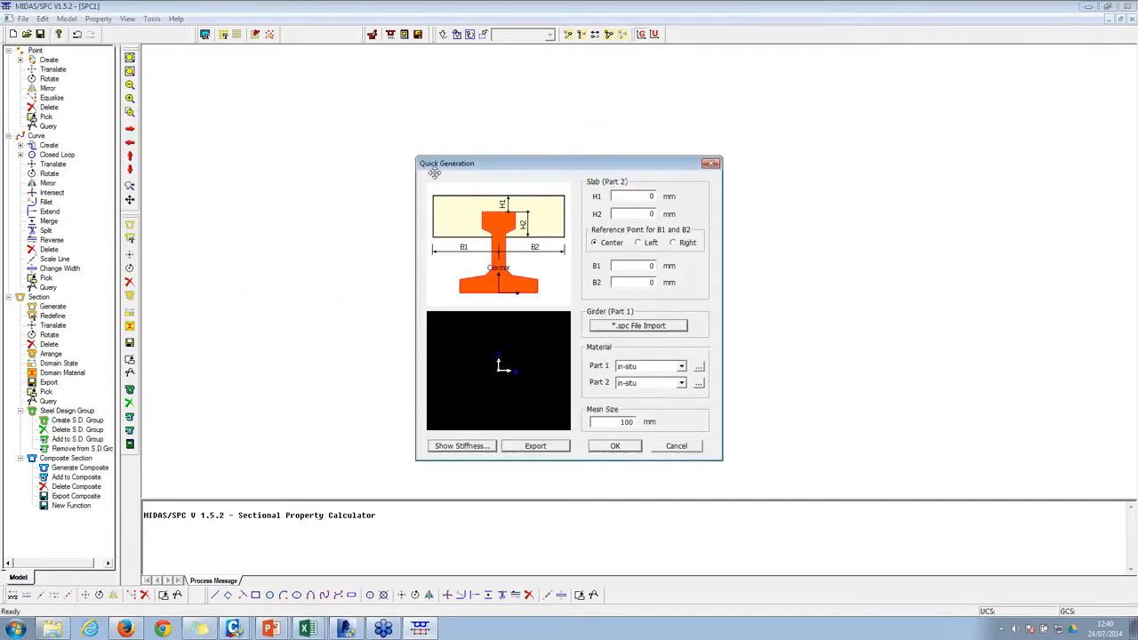
left_click_drag(503, 164, 424, 120)
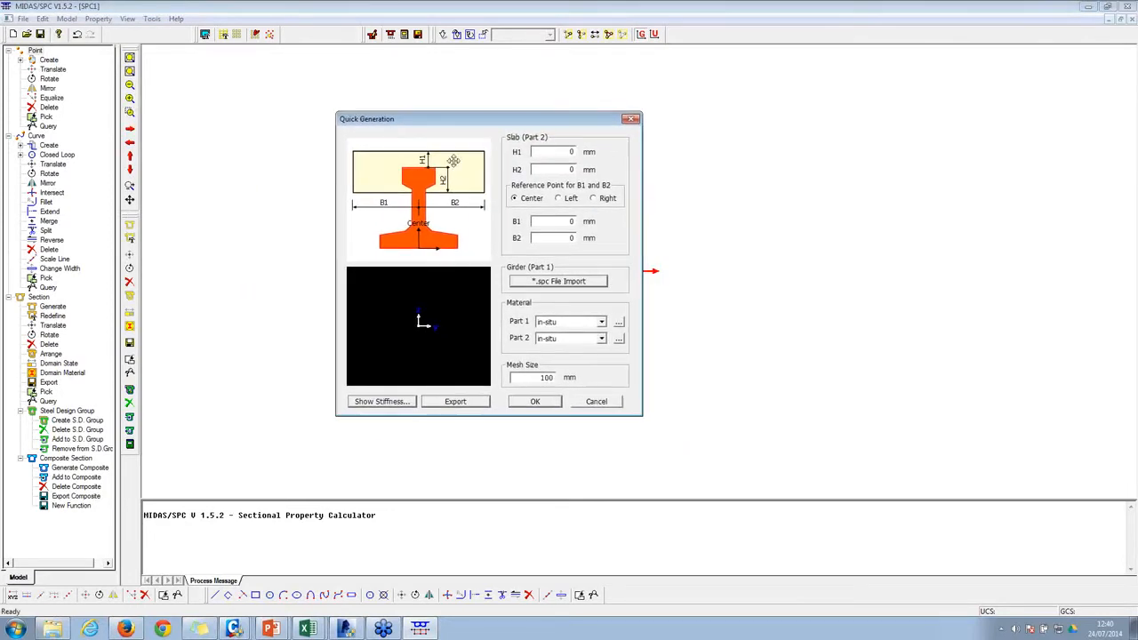
left_click(552, 286)
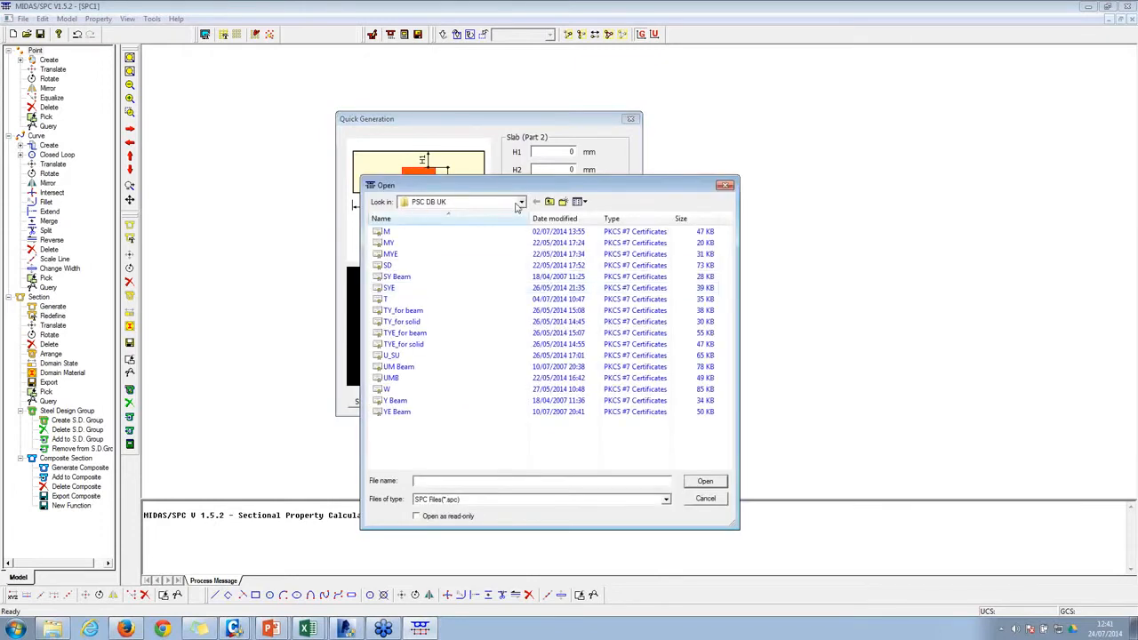
left_click_drag(534, 182, 843, 90)
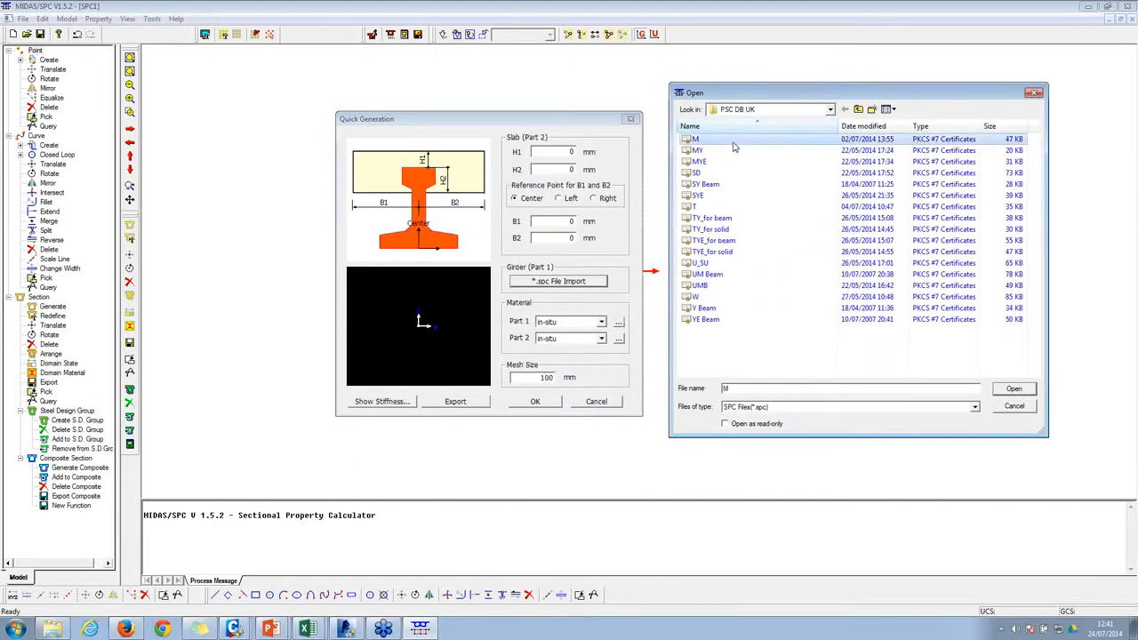
left_click(727, 161)
left_click(725, 184)
left_click(723, 218)
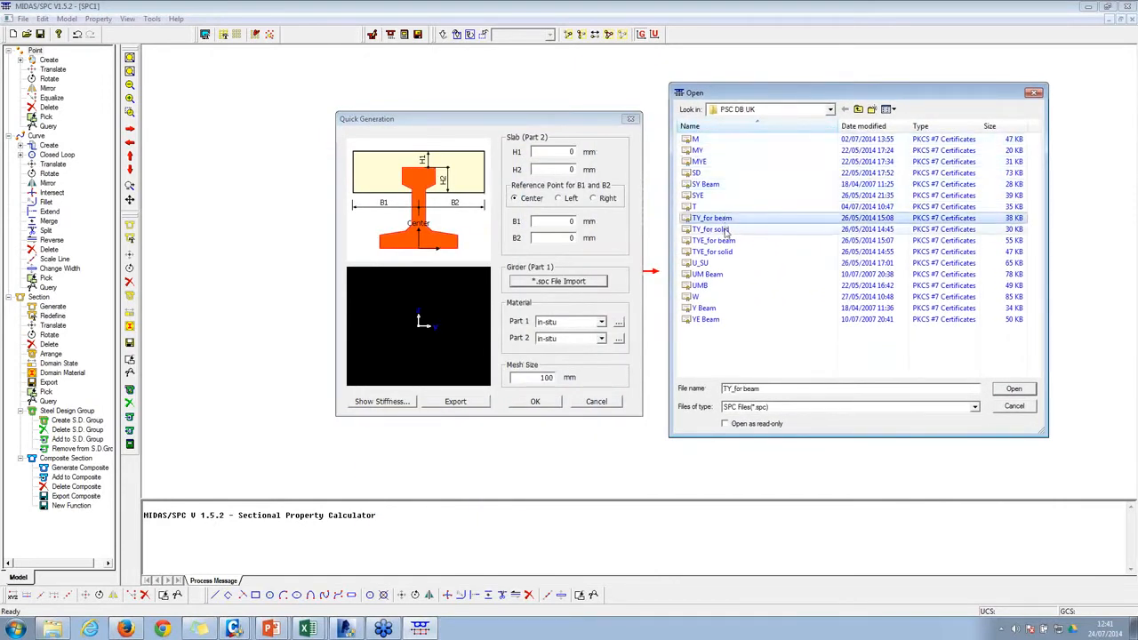
left_click(720, 231)
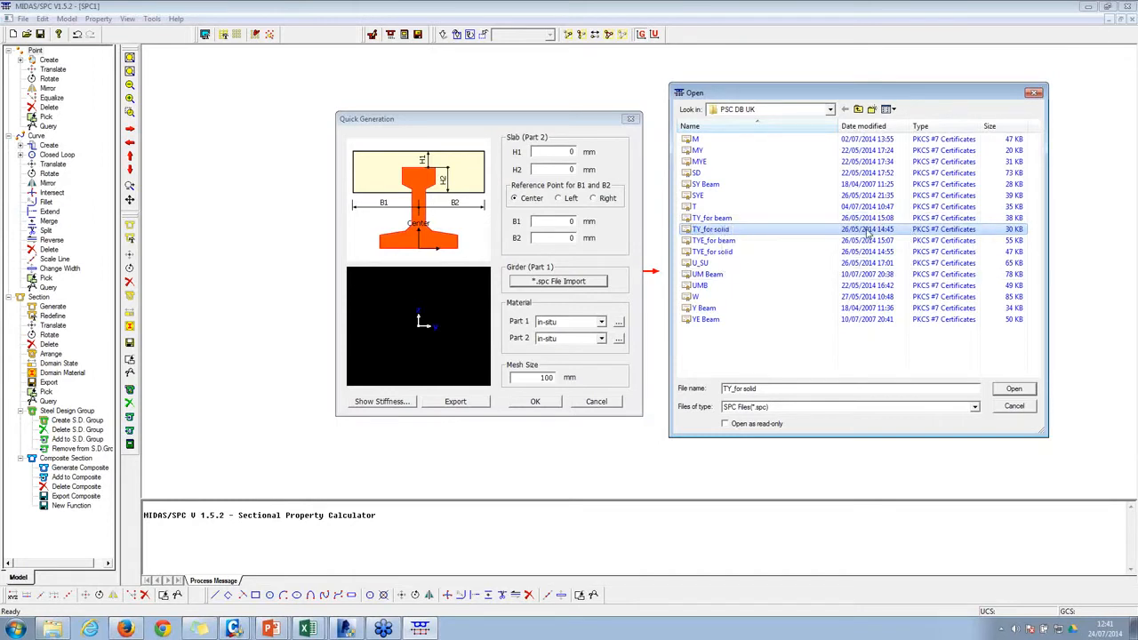
left_click(1013, 388)
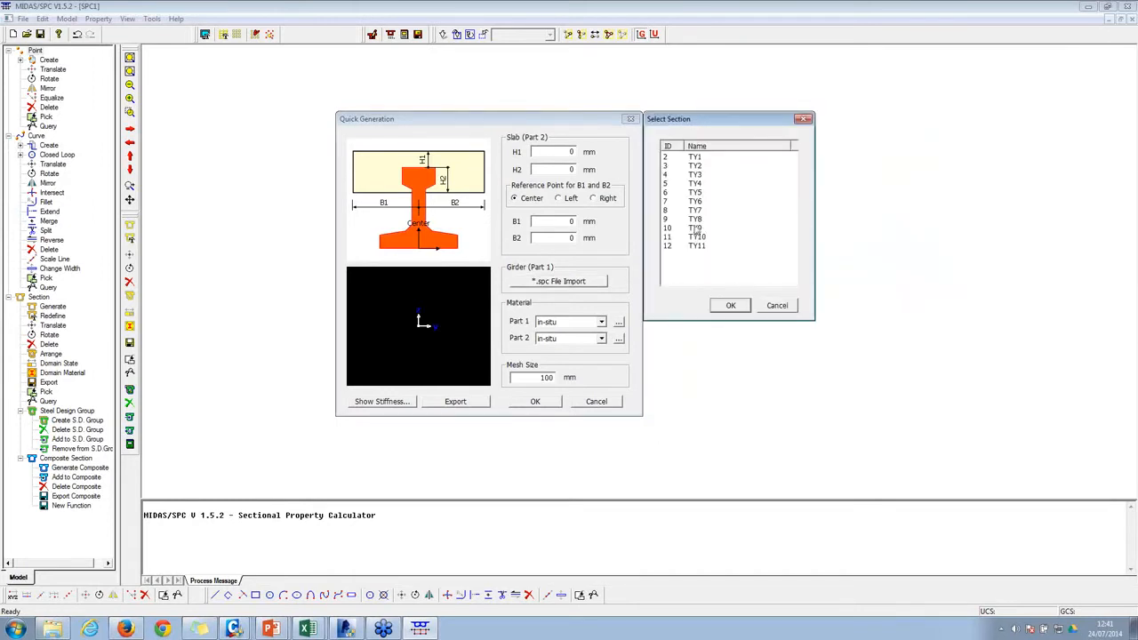
left_click(694, 219)
left_click(730, 305)
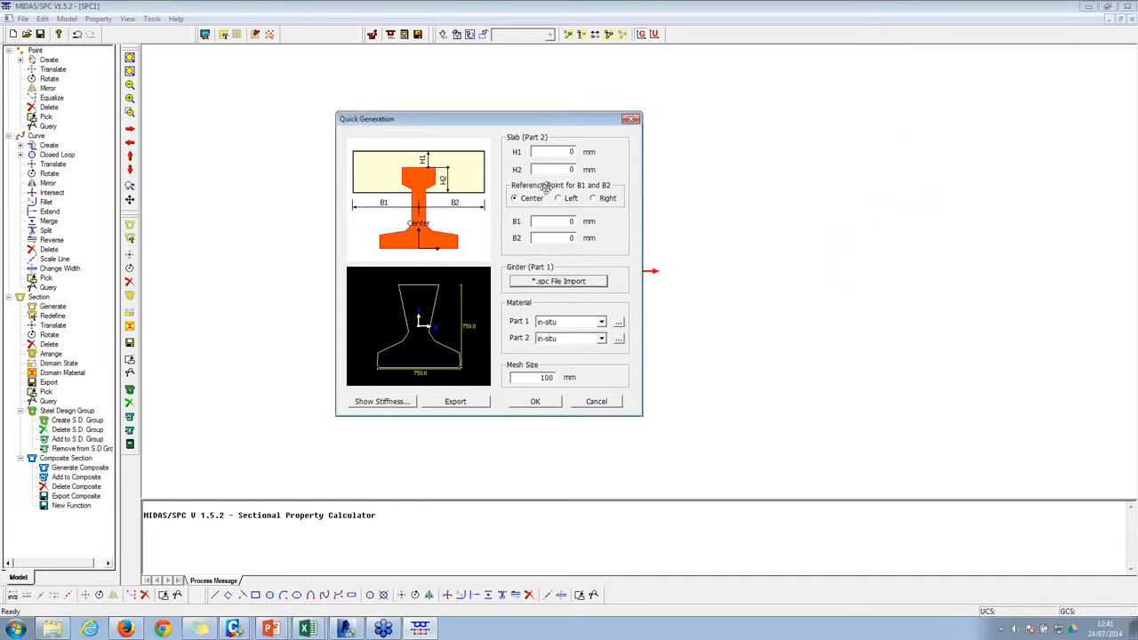
Step: Set the slab dimensions around the TY8 girder to H1 200, H2 750, B1 390 and B2 390 mm
double_click(535, 156)
type("200")
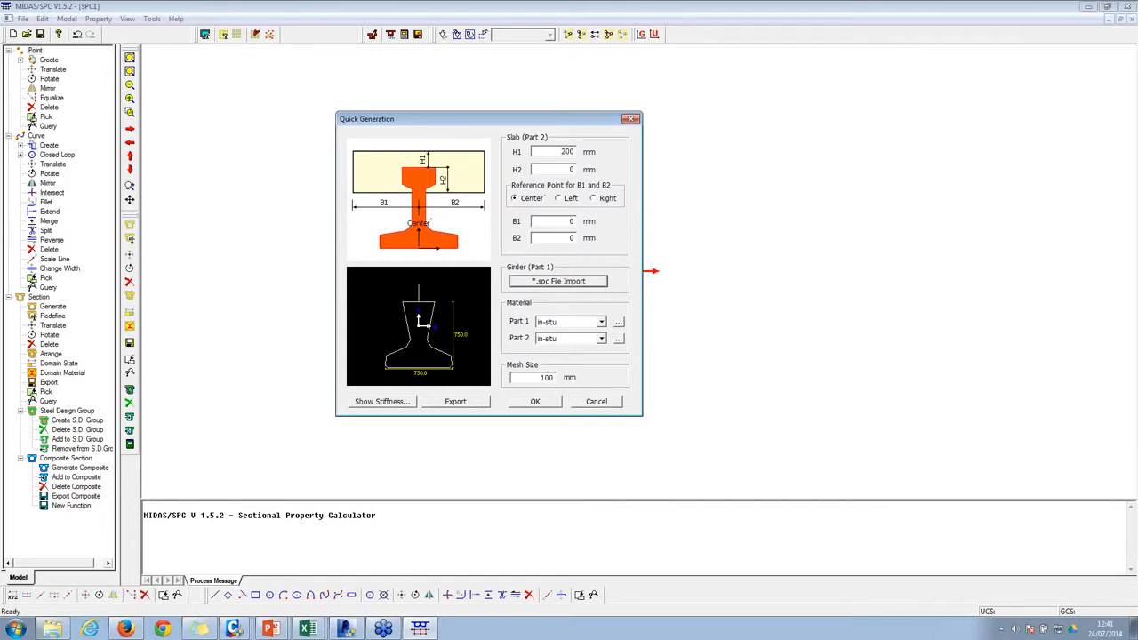
key("Tab")
type("750")
double_click(563, 222)
type("380")
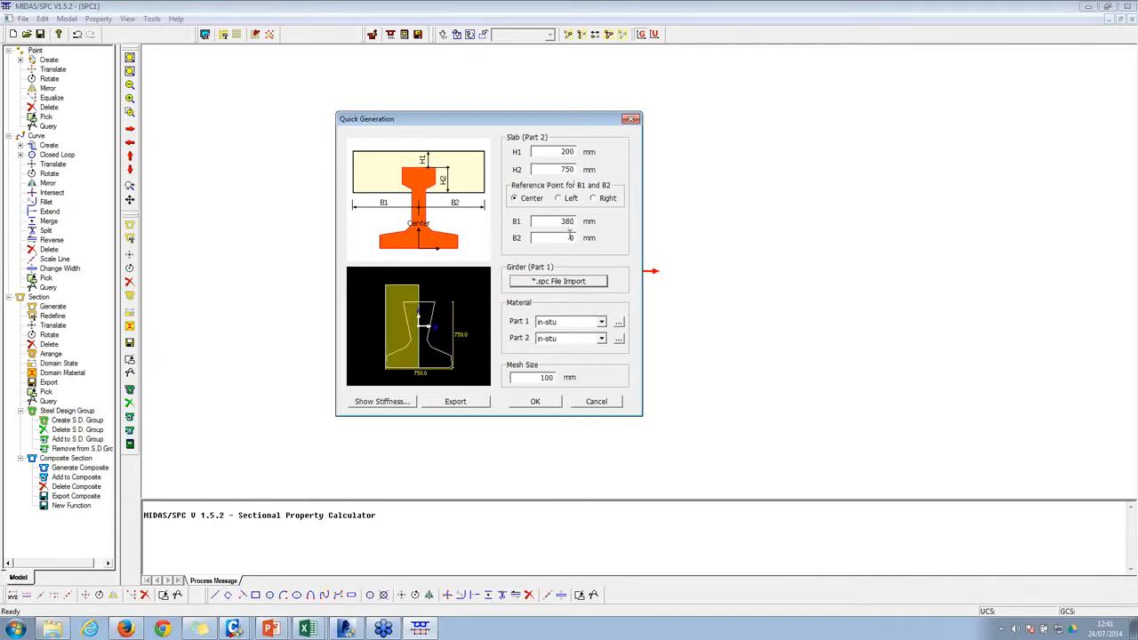
type("90")
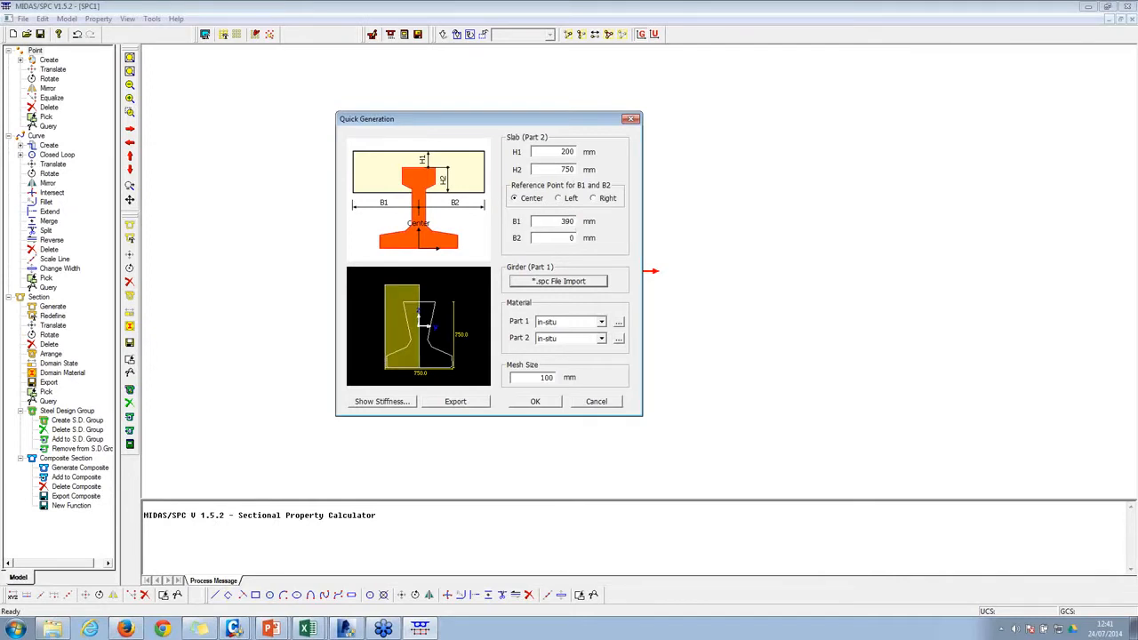
double_click(571, 236)
type("390")
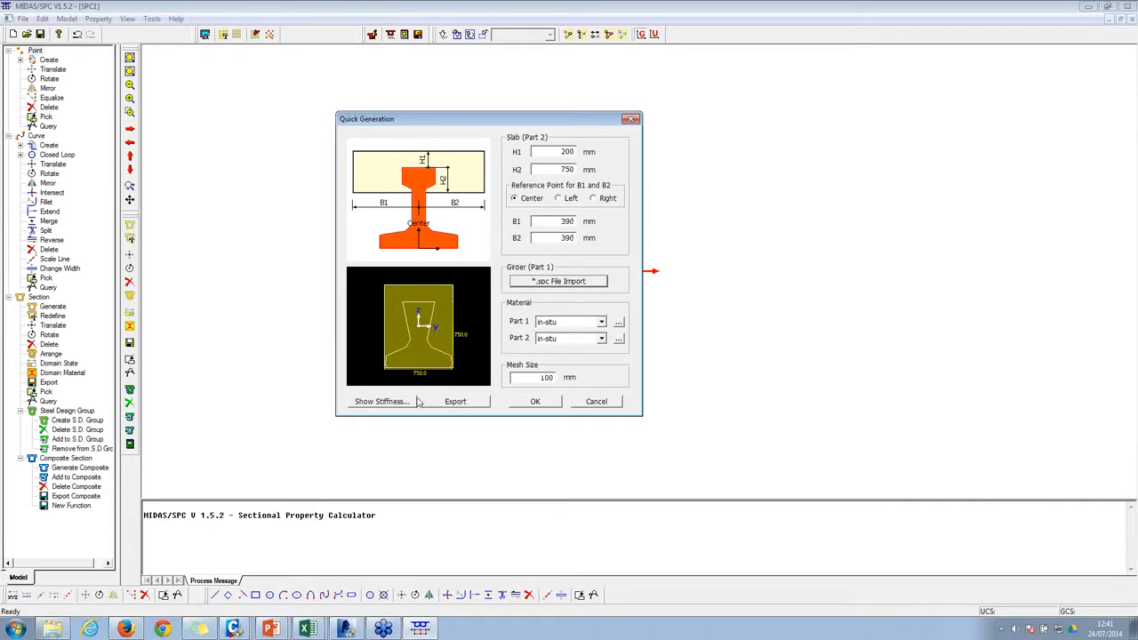
Step: Export the composite TY8 section as the MIDAS section file ty81 in PSC DB UK and generate it in the drawing area
left_click(446, 403)
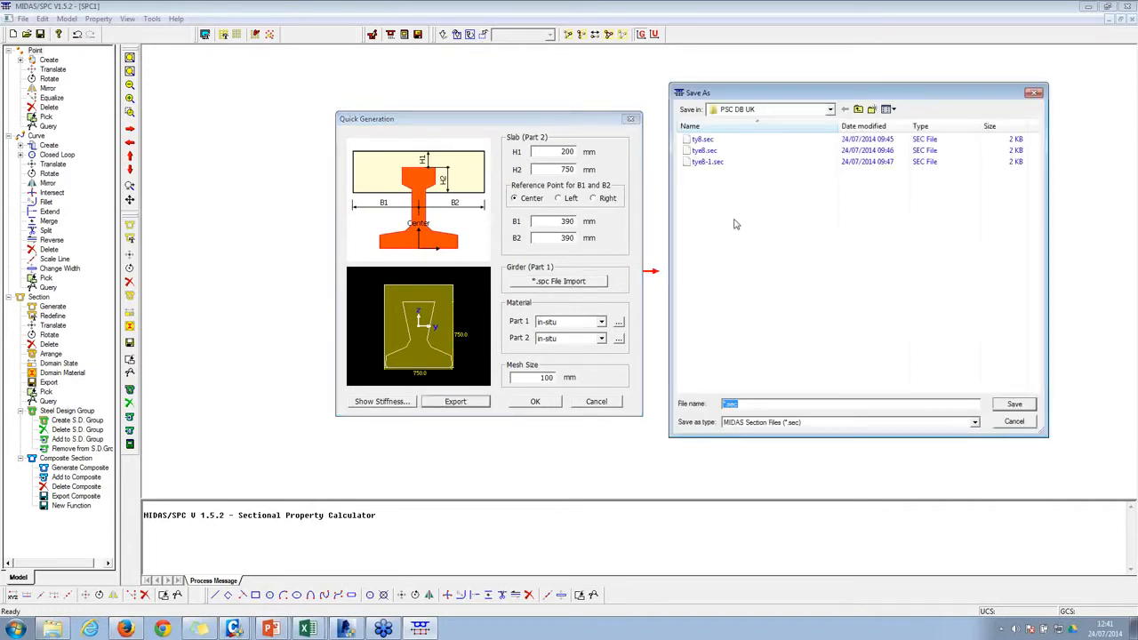
type("ty81")
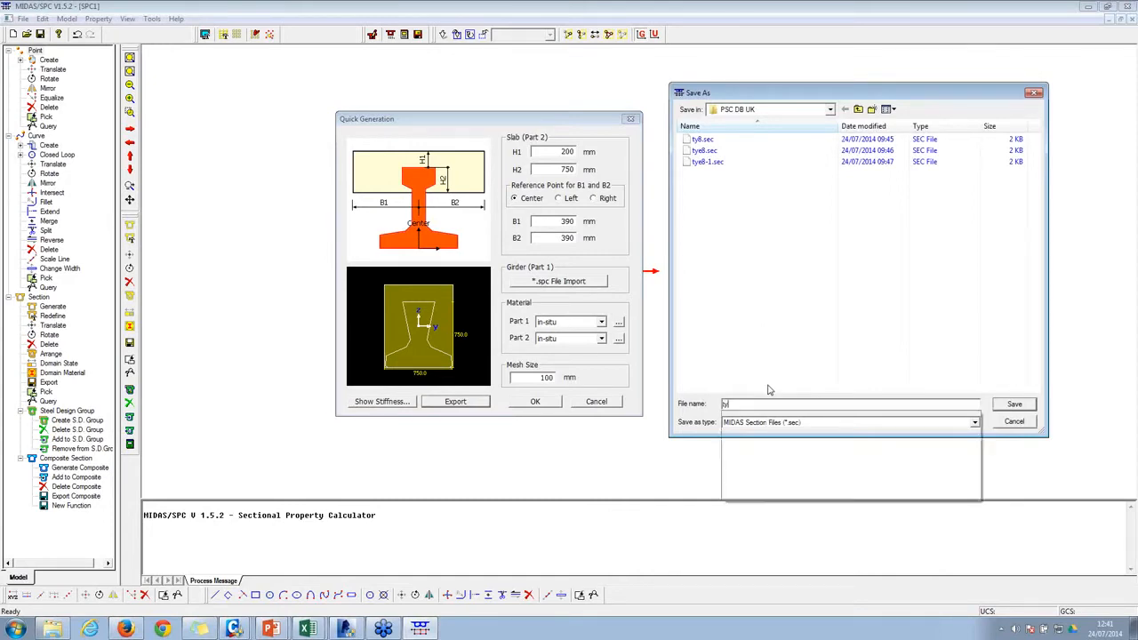
left_click(1011, 406)
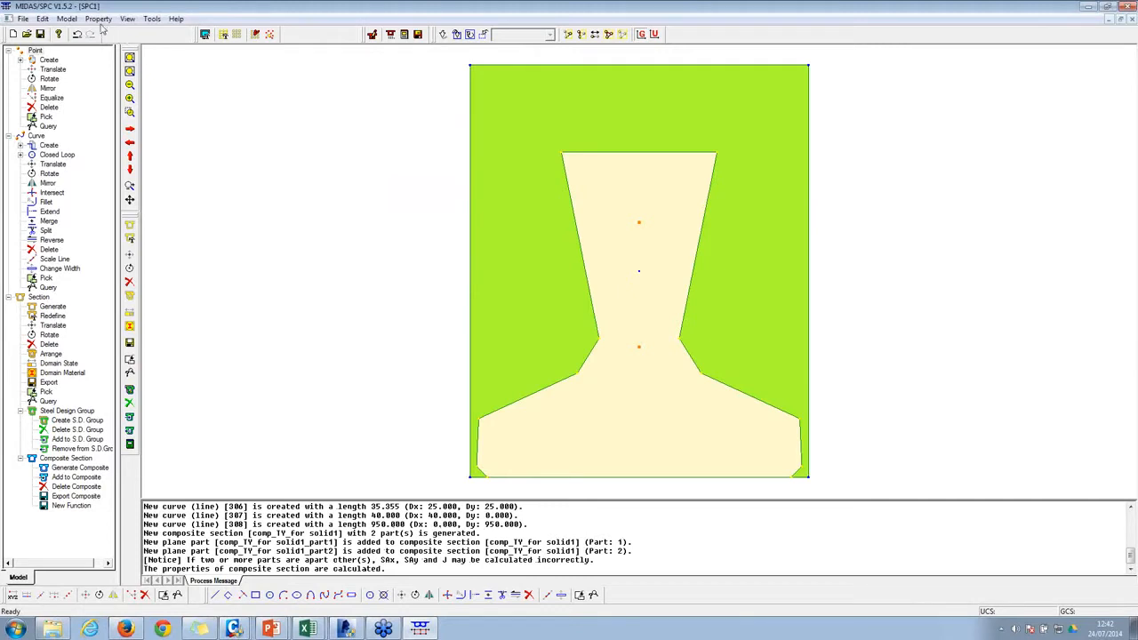
Step: Start Quick Generation of another composite section and import the TYE8-1 girder from the TYE_for solid file in PSC DB UK
left_click(67, 19)
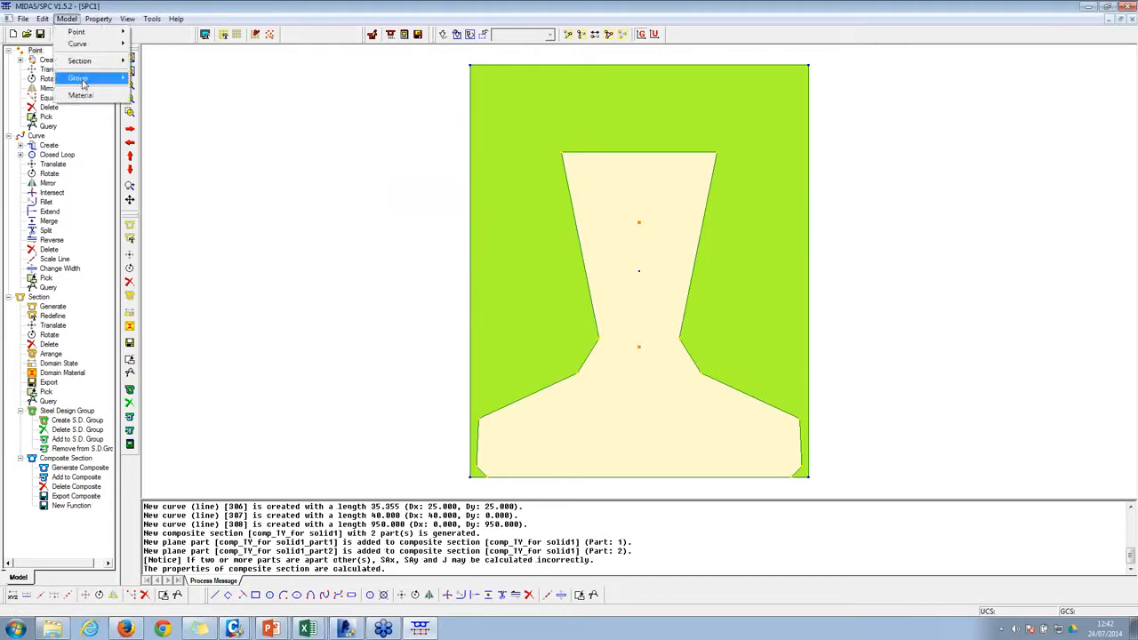
mouse_move(84, 61)
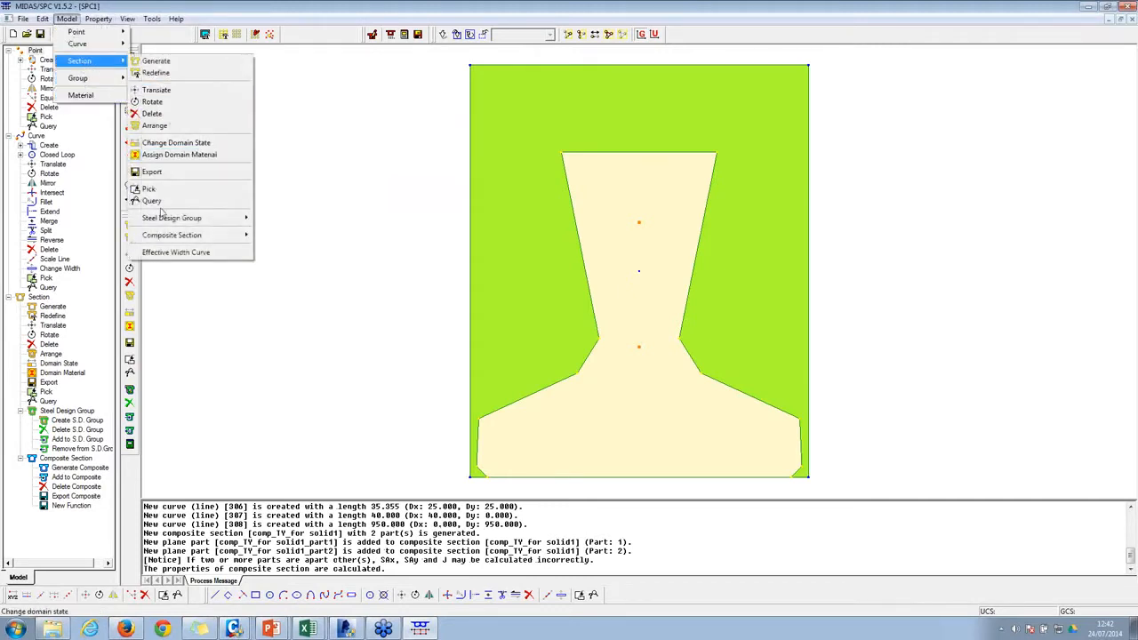
mouse_move(205, 235)
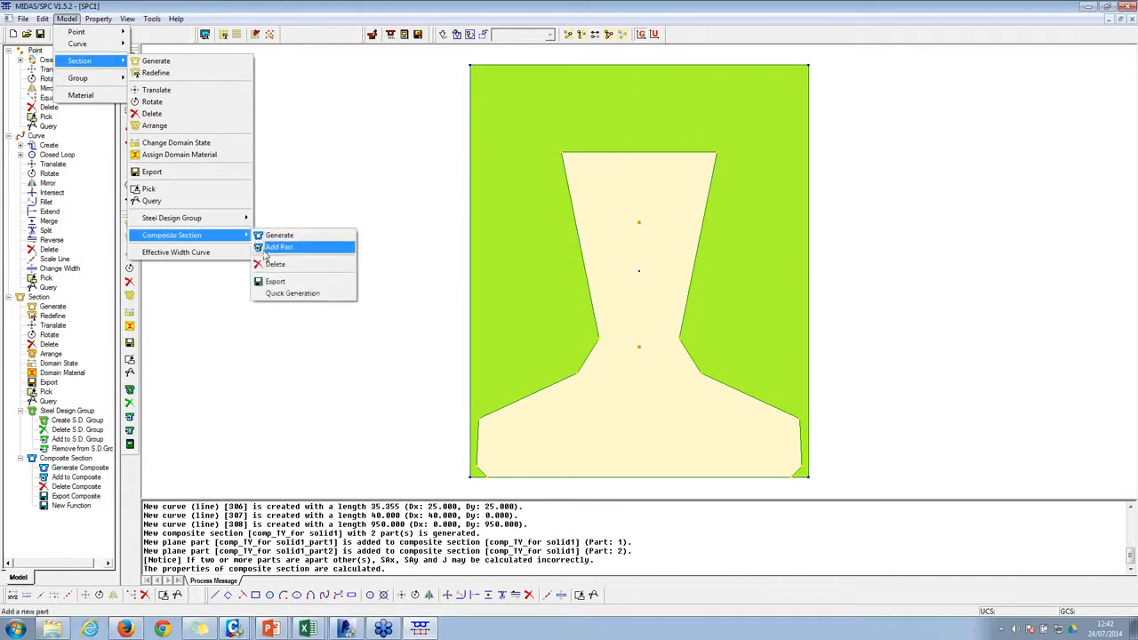
left_click(278, 294)
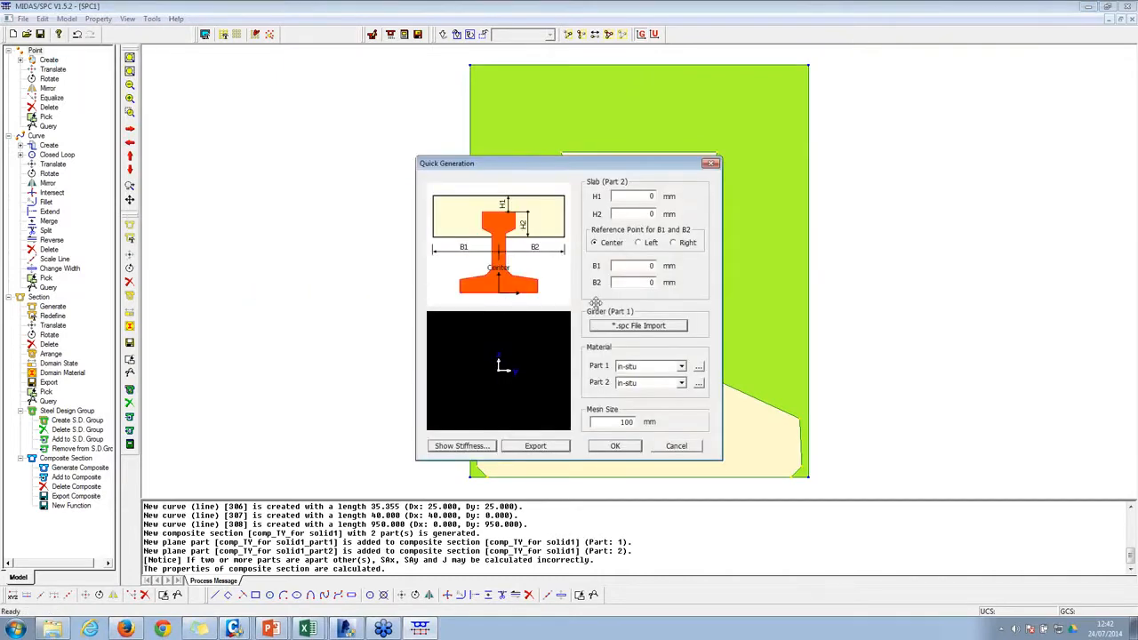
left_click(658, 333)
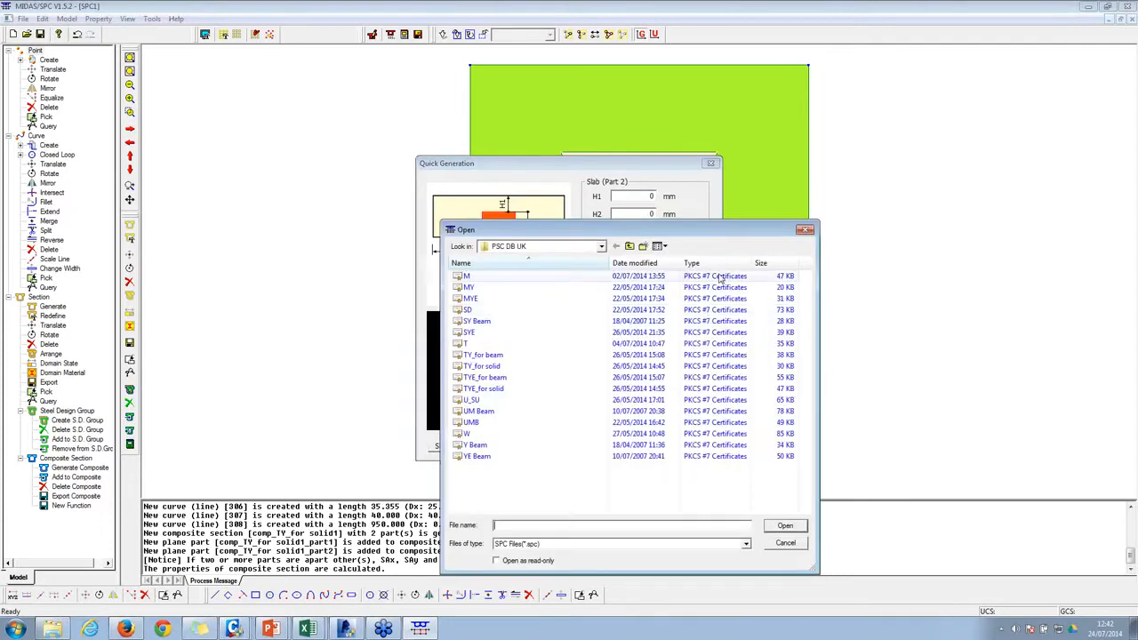
double_click(492, 391)
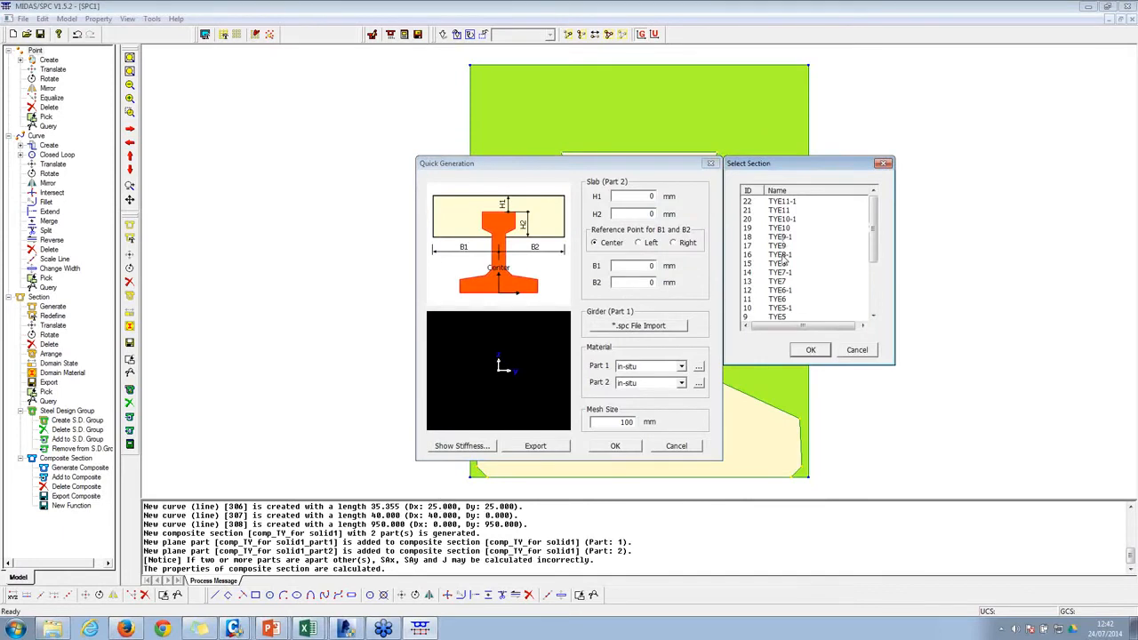
left_click(782, 255)
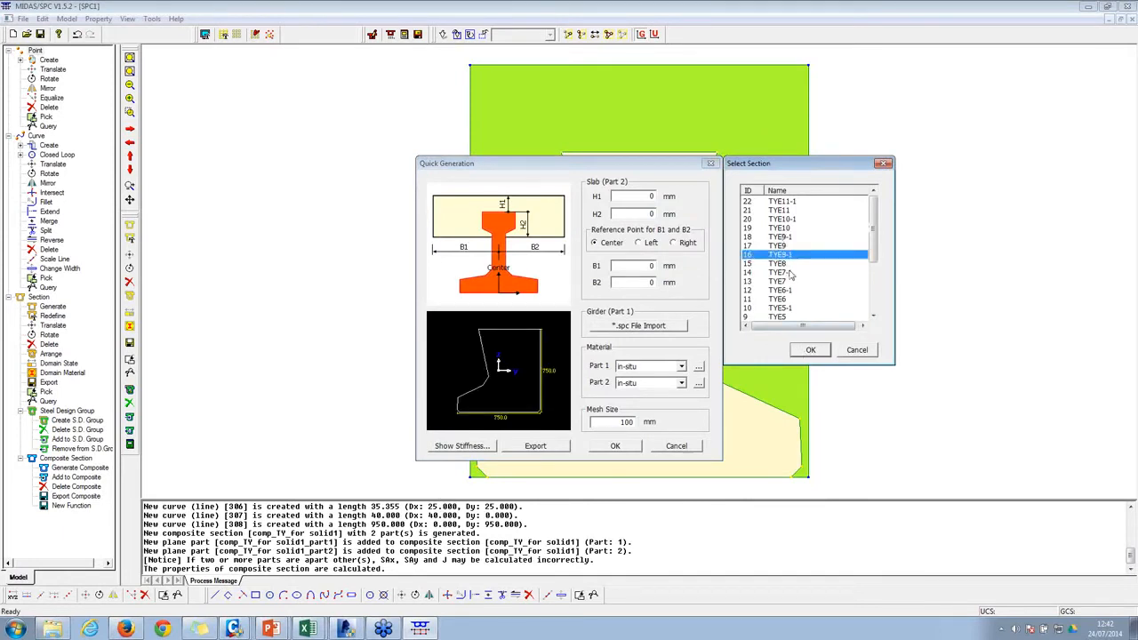
left_click(779, 264)
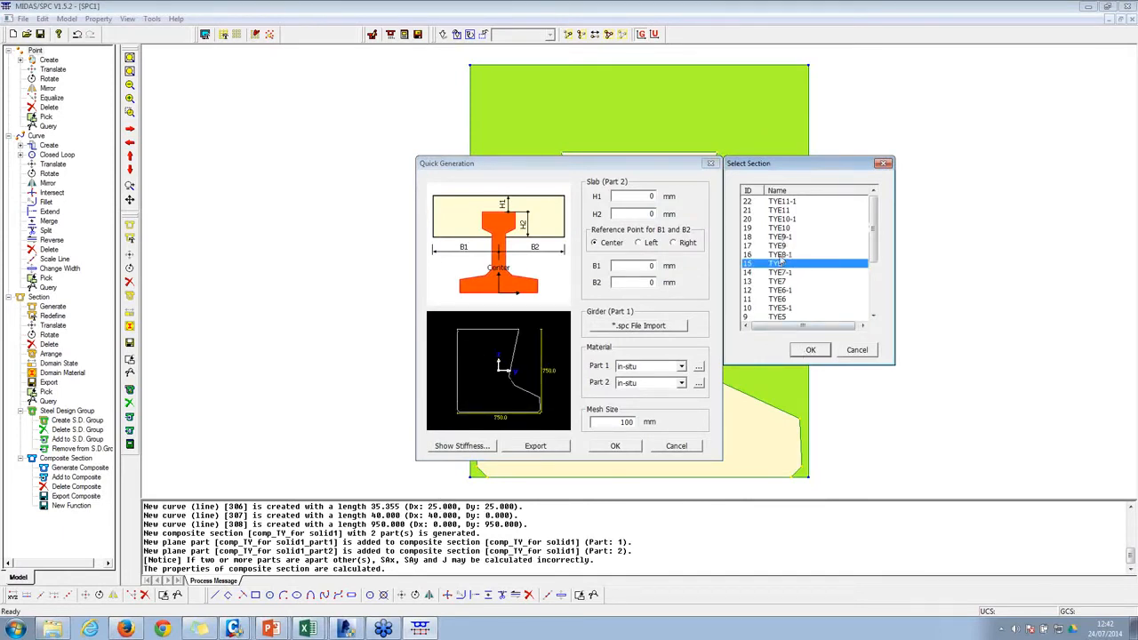
left_click(780, 256)
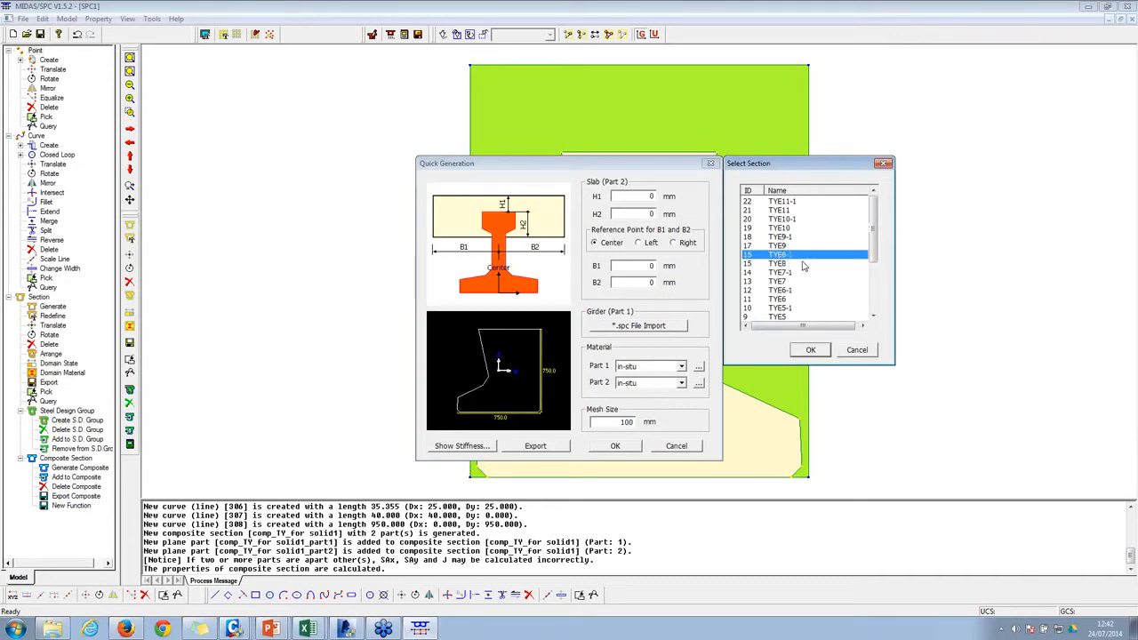
left_click(811, 351)
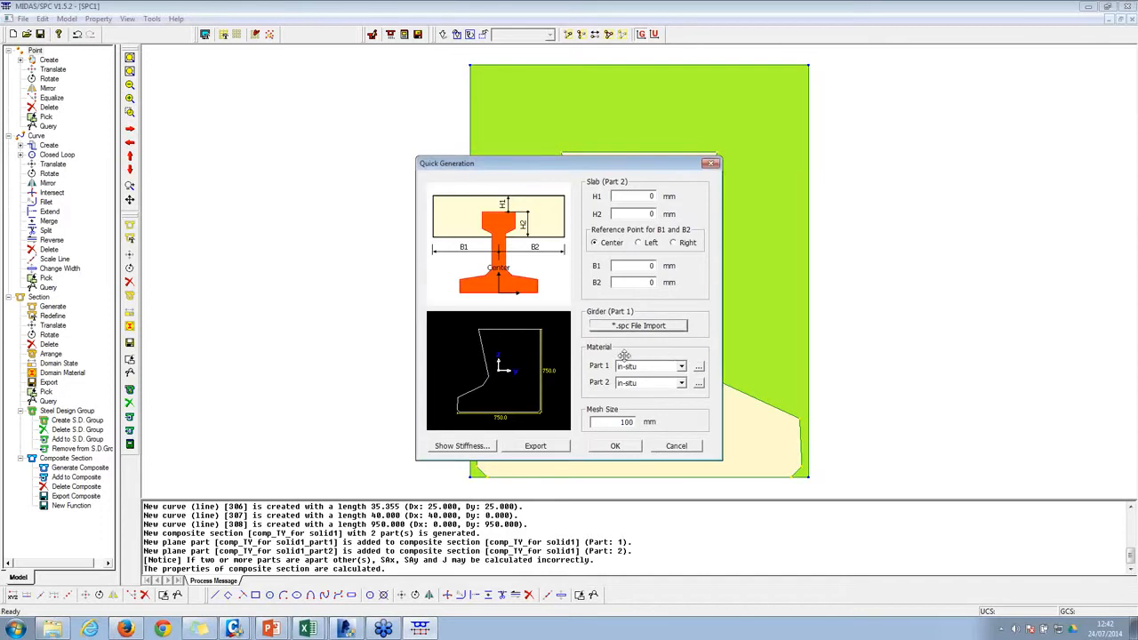
Step: Set the slab around the TYE8-1 girder to H1 200, H2 750, B1 10 and B2 780 mm with the left reference point
mouse_move(648, 196)
left_mouse_down()
mouse_move(662, 194)
mouse_move(664, 211)
left_mouse_up()
type("200")
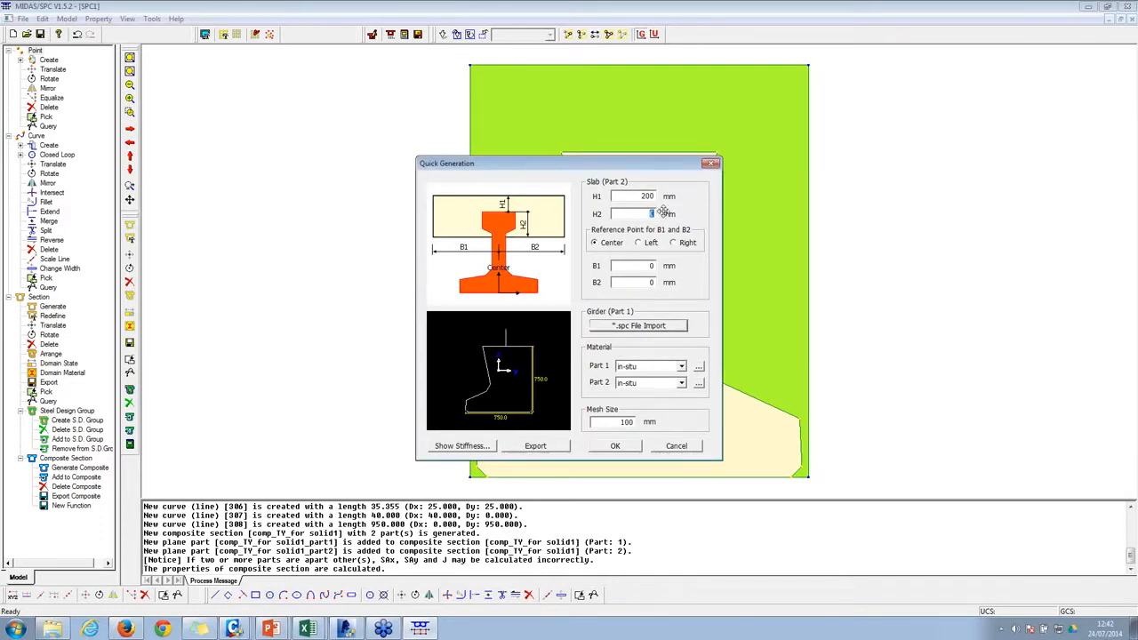
type("750")
left_click_drag(651, 265, 667, 264)
left_click(639, 243)
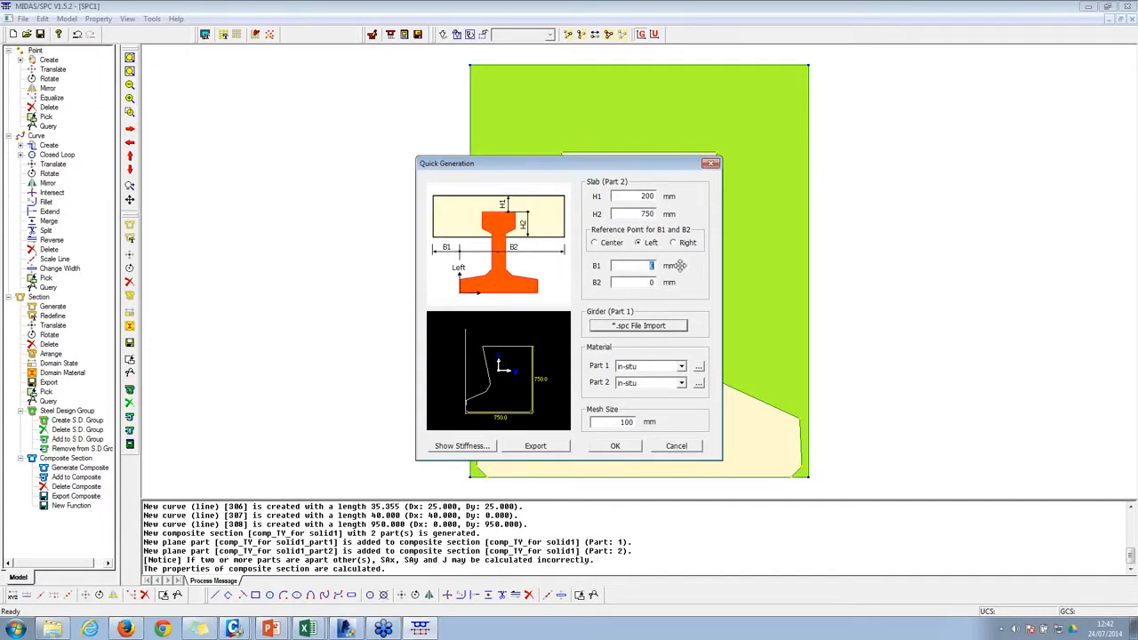
type("10")
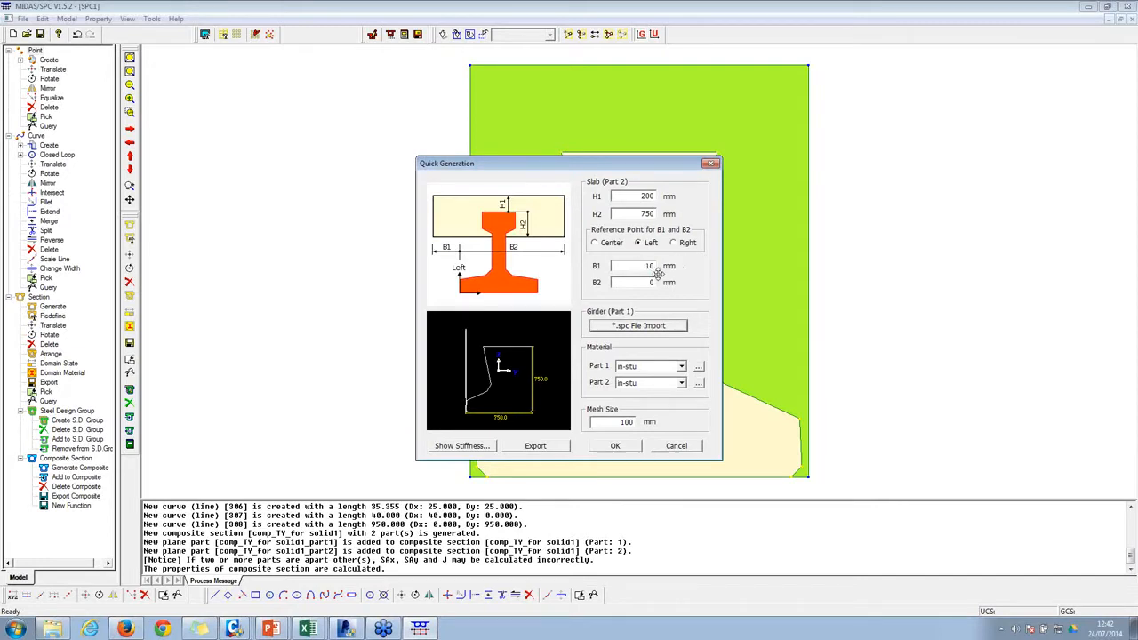
double_click(653, 282)
type("780")
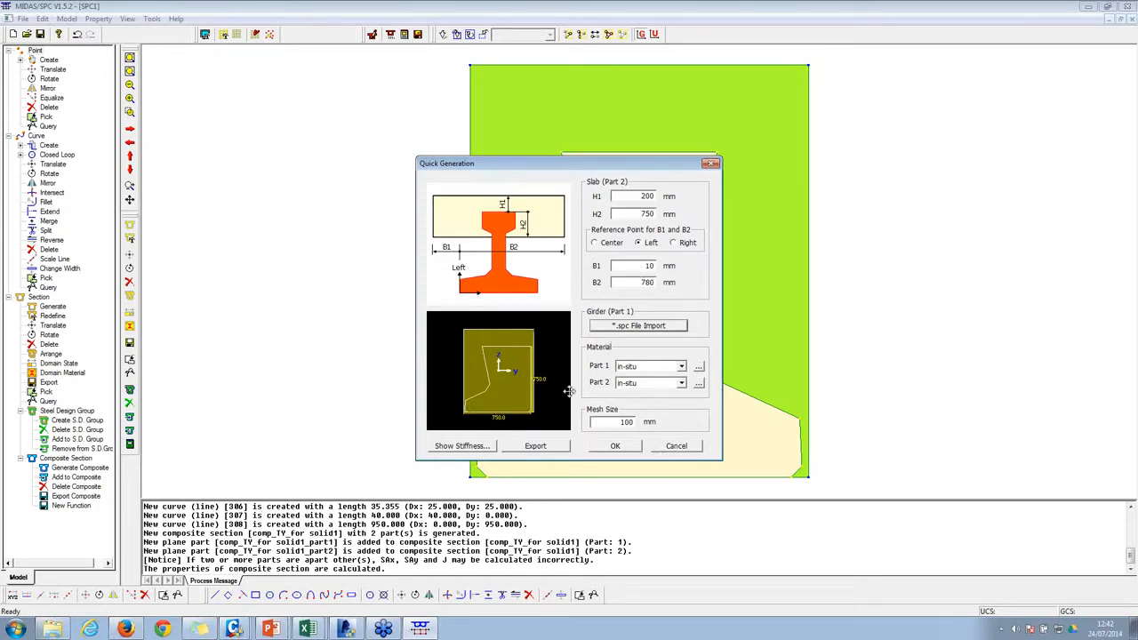
Step: Leave Quick Generation without exporting or generating the TYE8-1 section, and quit the section property calculator without saving SPC1
left_click(513, 446)
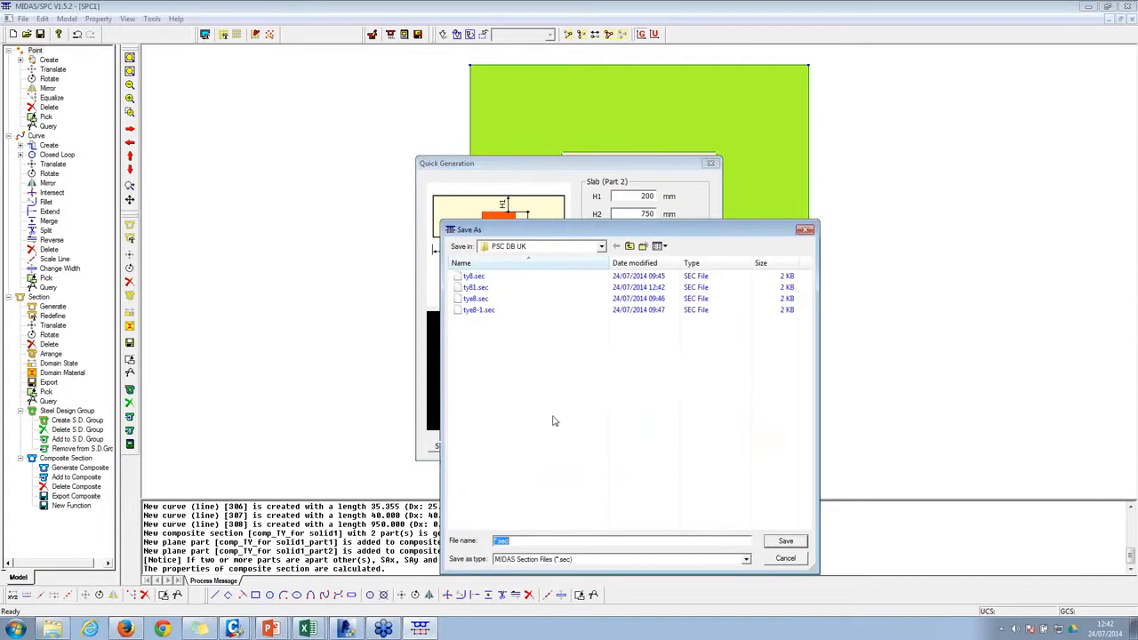
left_click(784, 559)
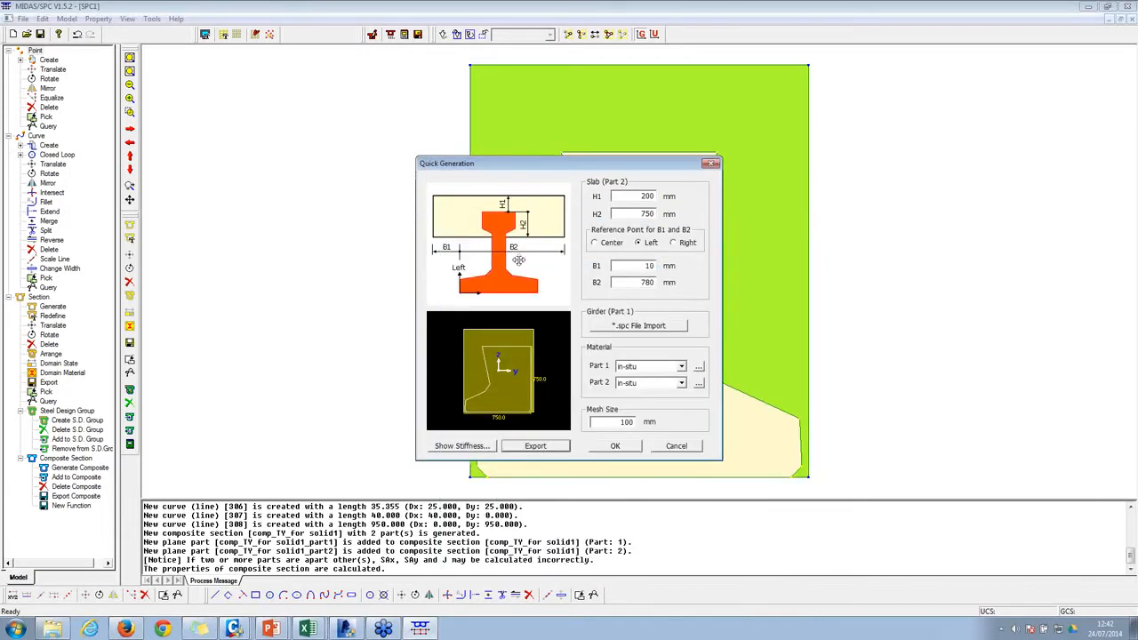
left_click_drag(679, 164, 644, 164)
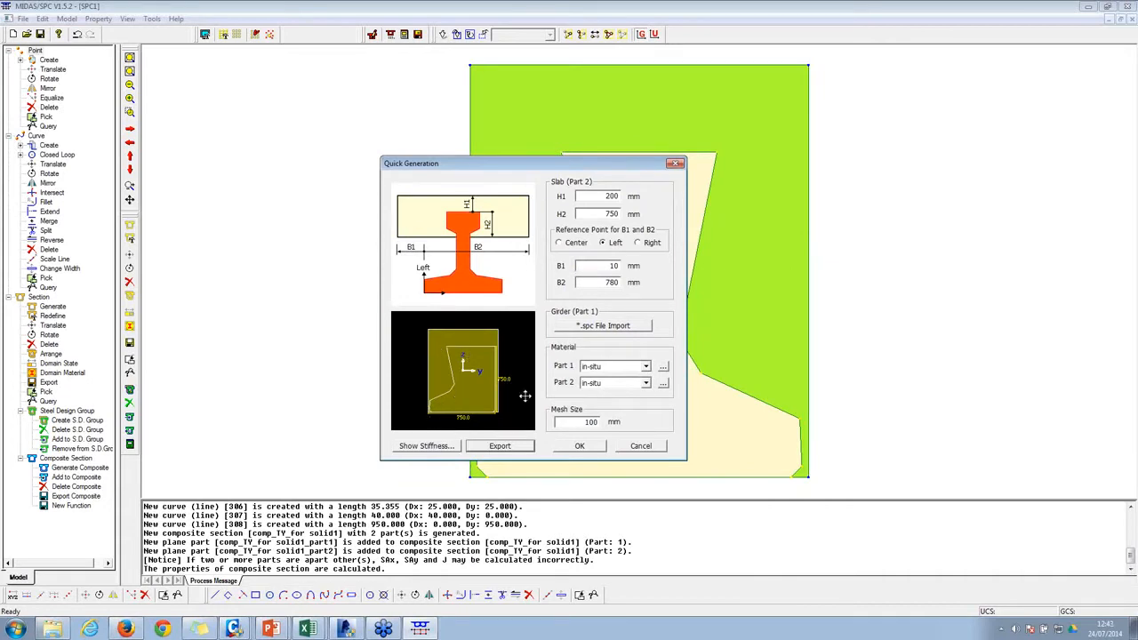
left_click(675, 164)
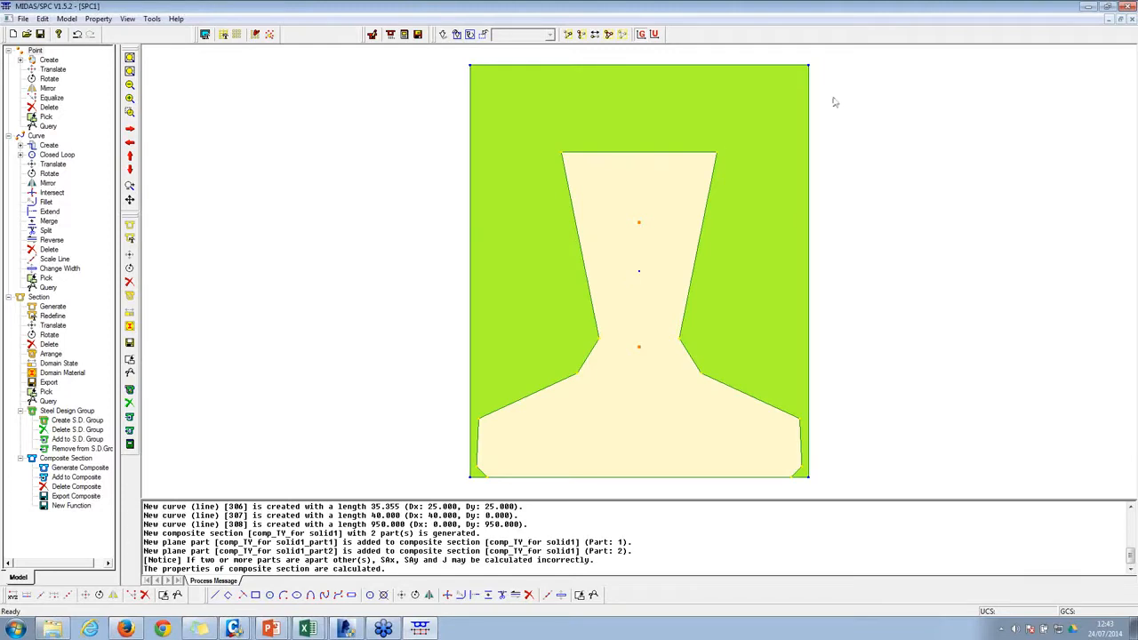
left_click(1126, 7)
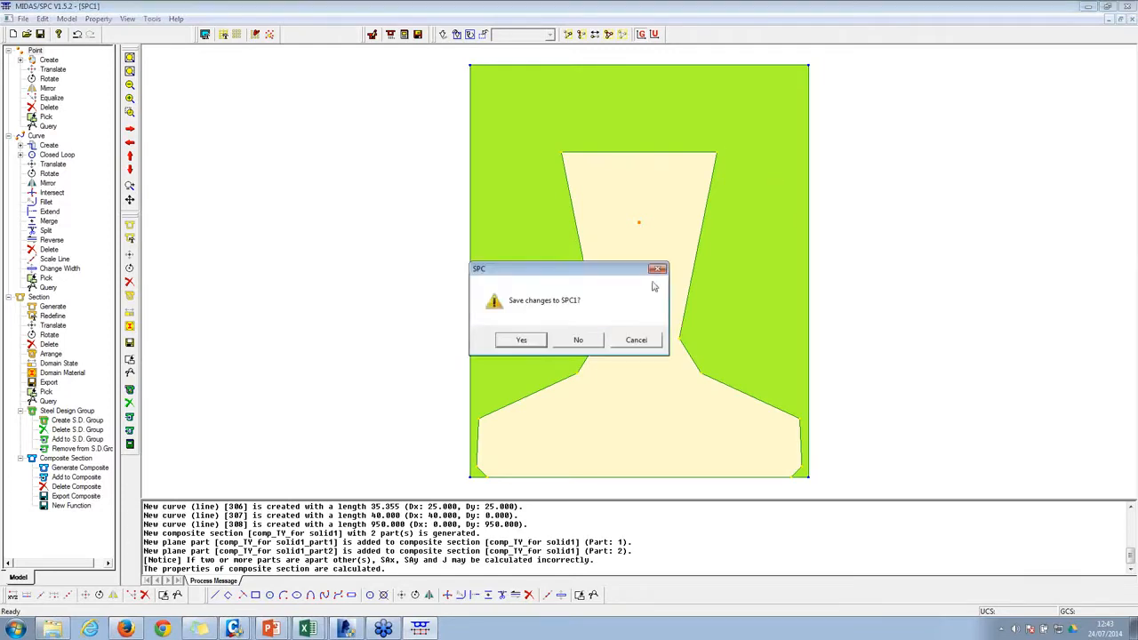
left_click(575, 341)
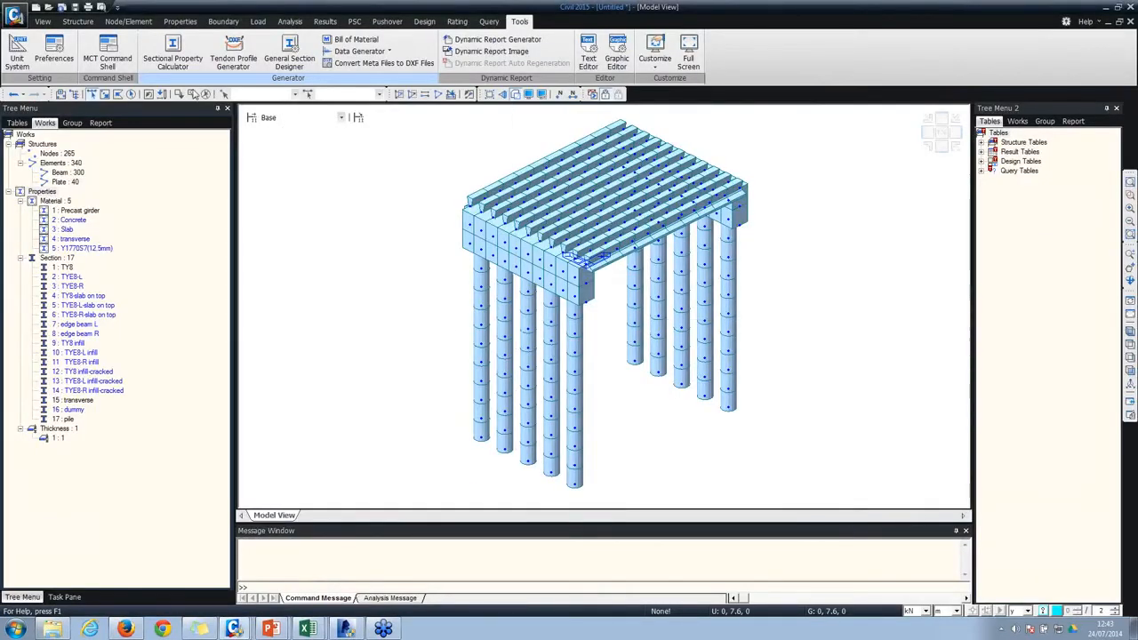
Step: Add section 18 to the bridge model's section properties as a composite section of type Composite-General
left_click(179, 22)
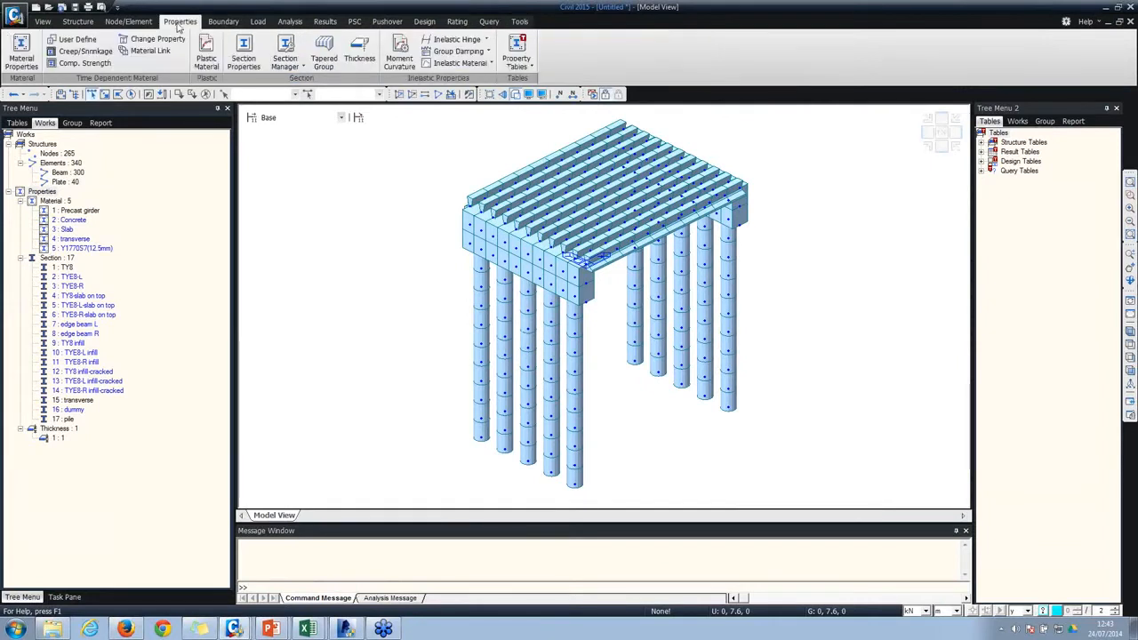
left_click(245, 51)
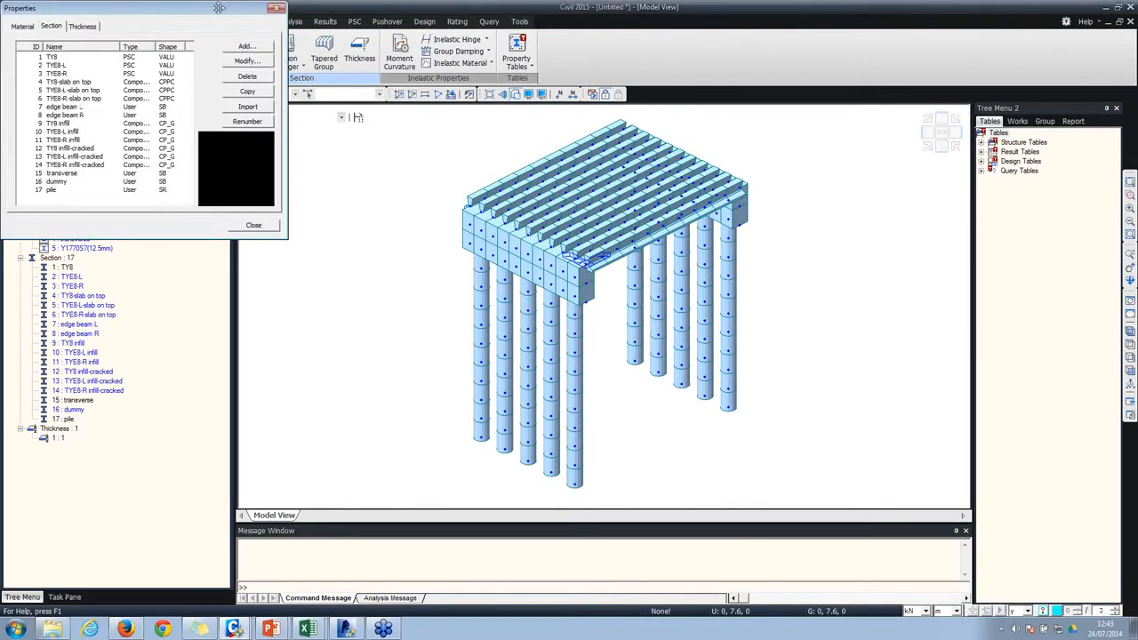
left_click_drag(219, 7, 534, 31)
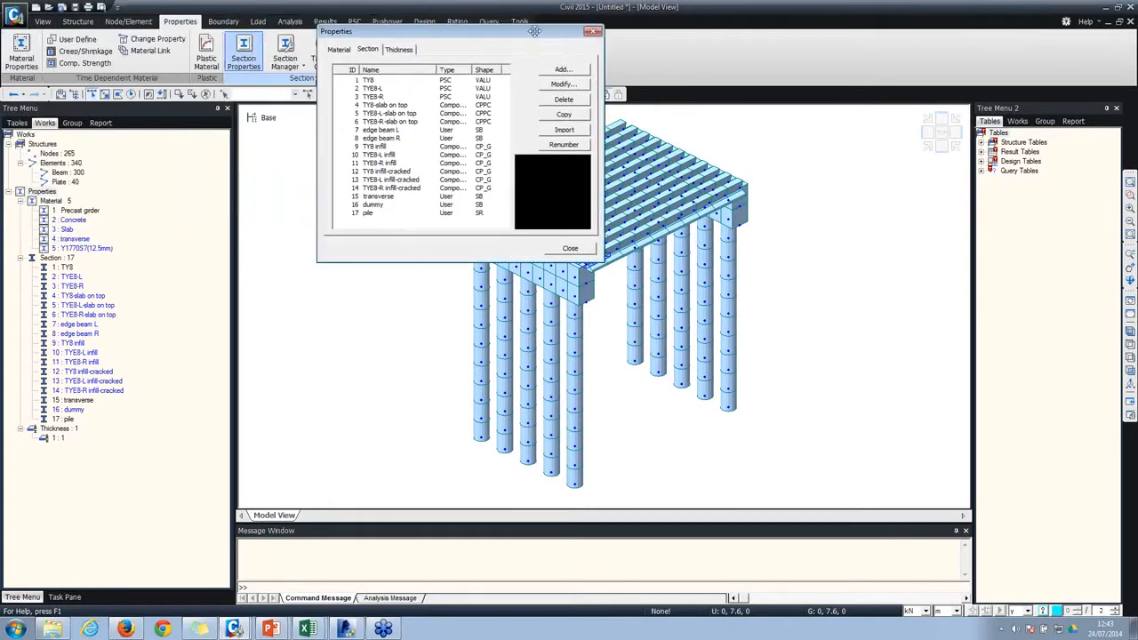
left_click(564, 70)
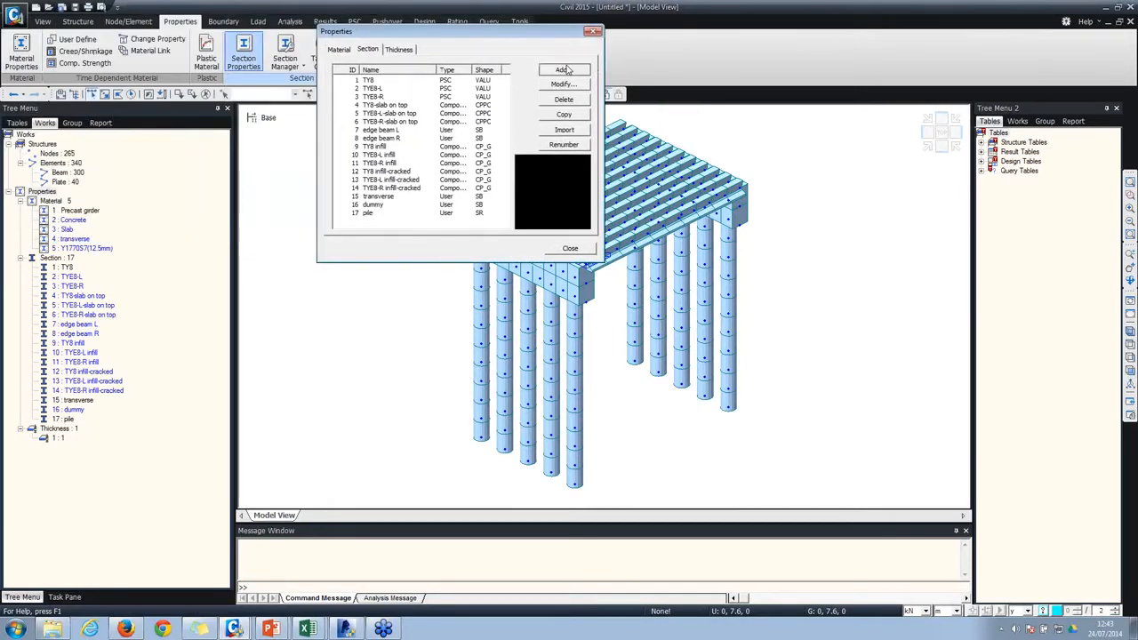
left_click_drag(531, 224, 679, 71)
left_click(660, 92)
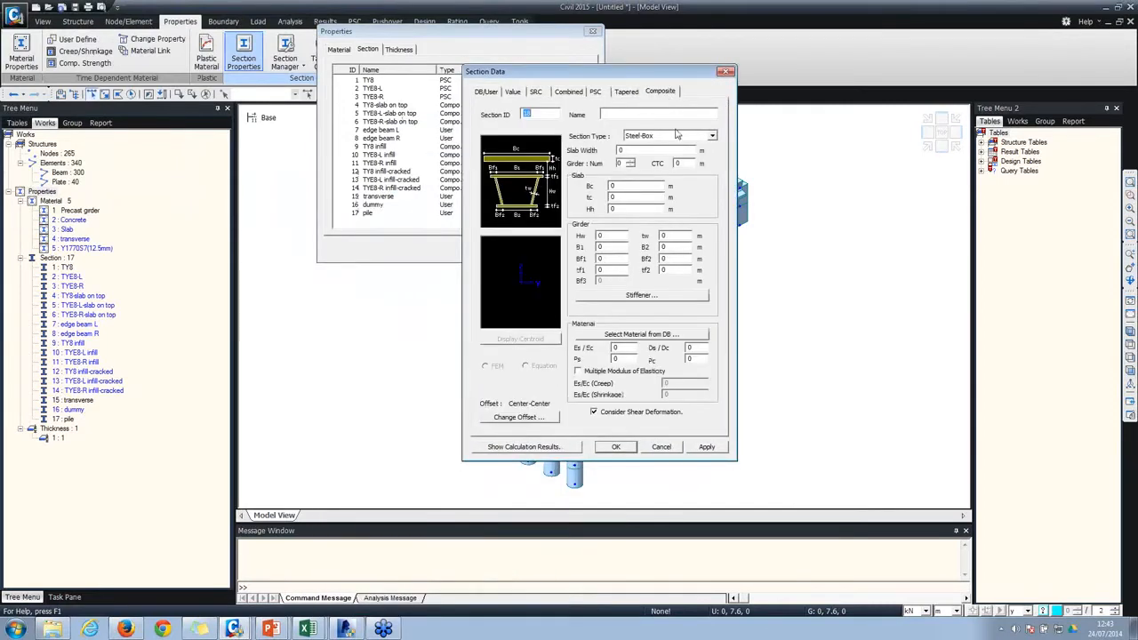
left_click(679, 136)
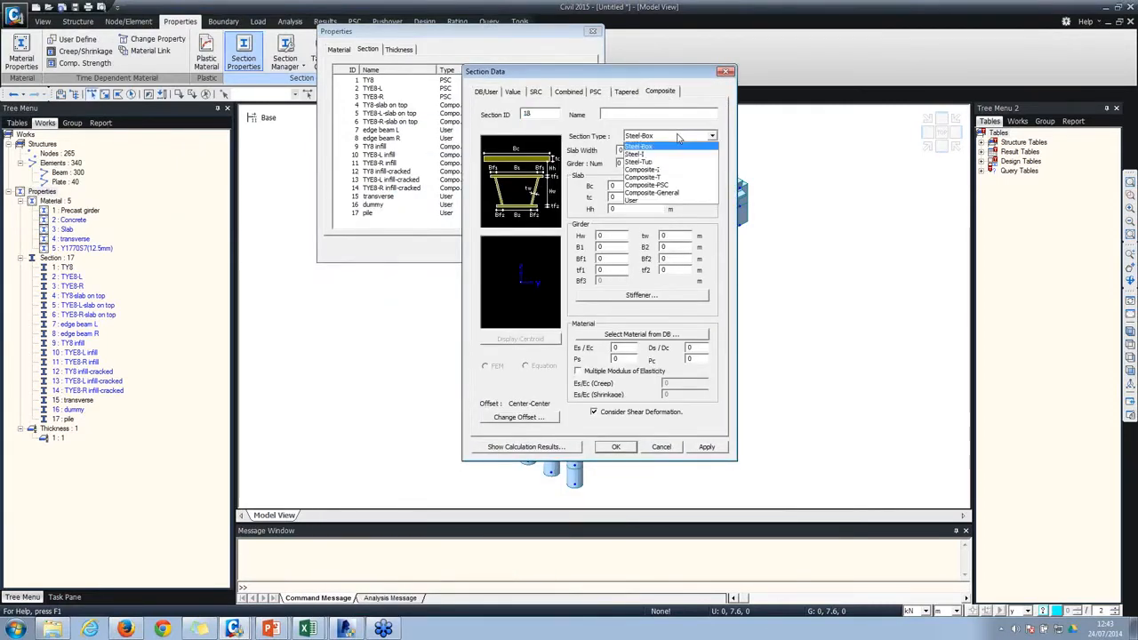
left_click(653, 193)
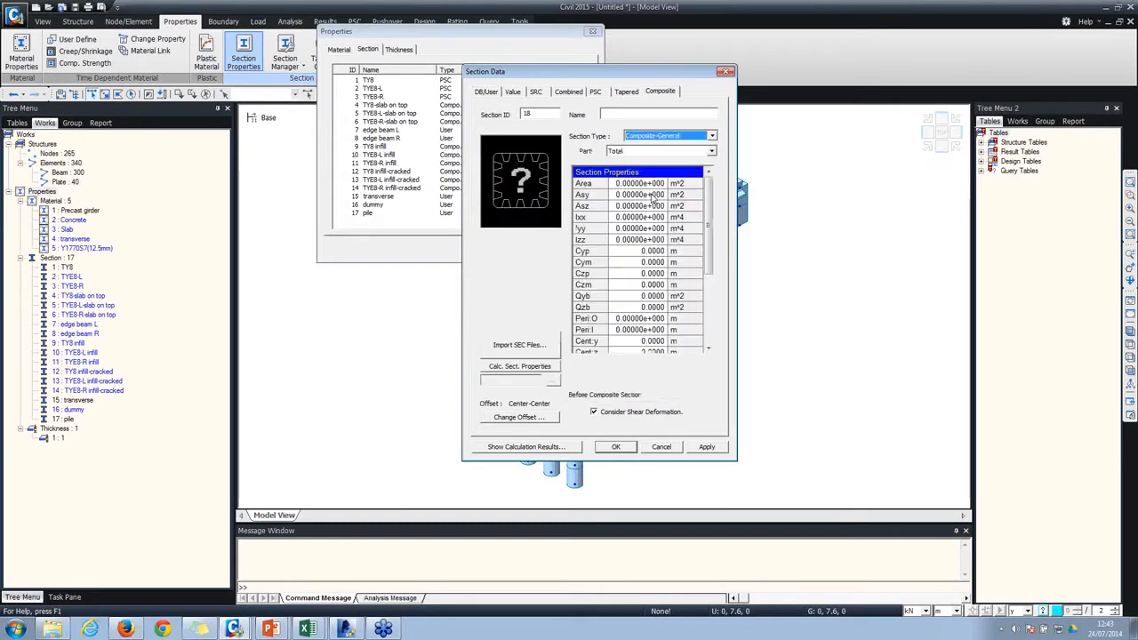
Step: Import the section file ty8.sec from PSC DB UK into section 18 and calculate its section properties
left_click(522, 346)
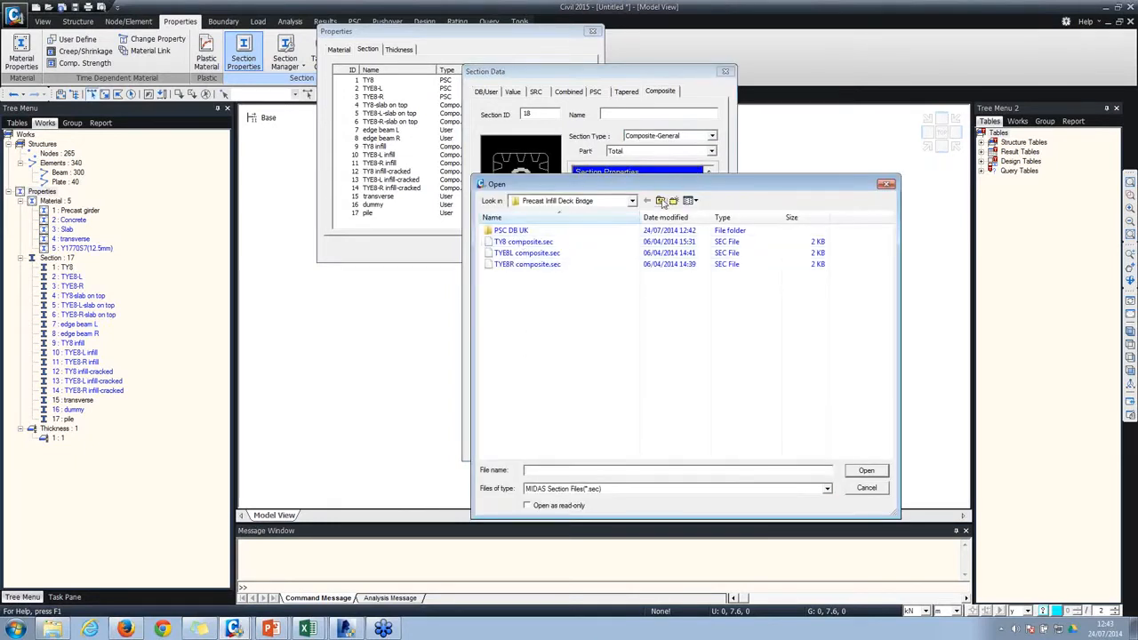
double_click(559, 233)
double_click(524, 231)
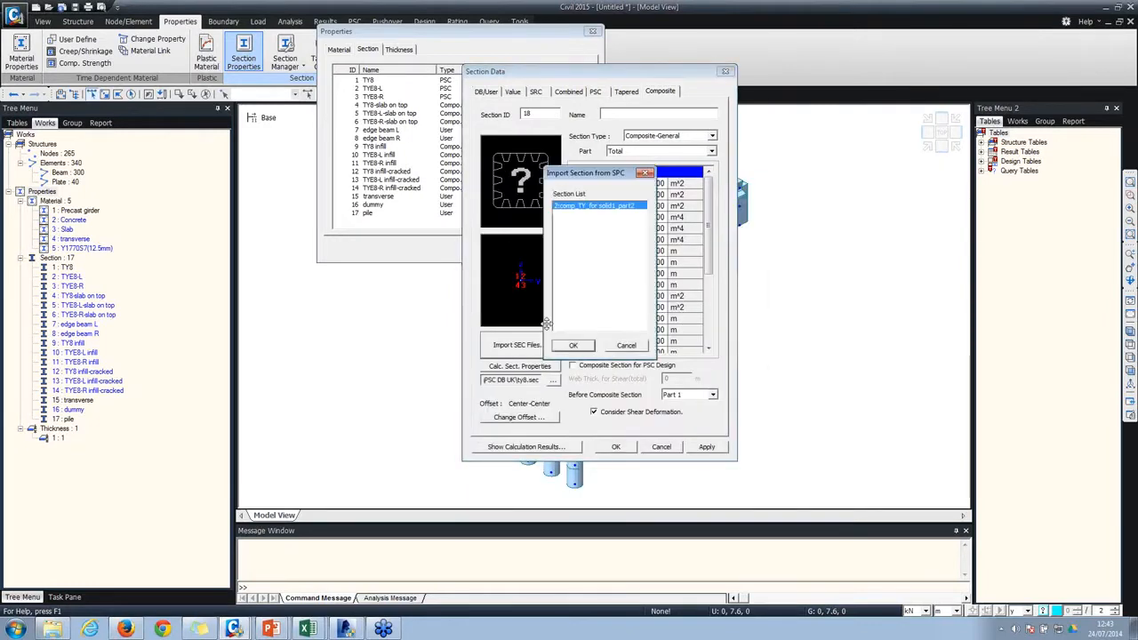
left_click(572, 345)
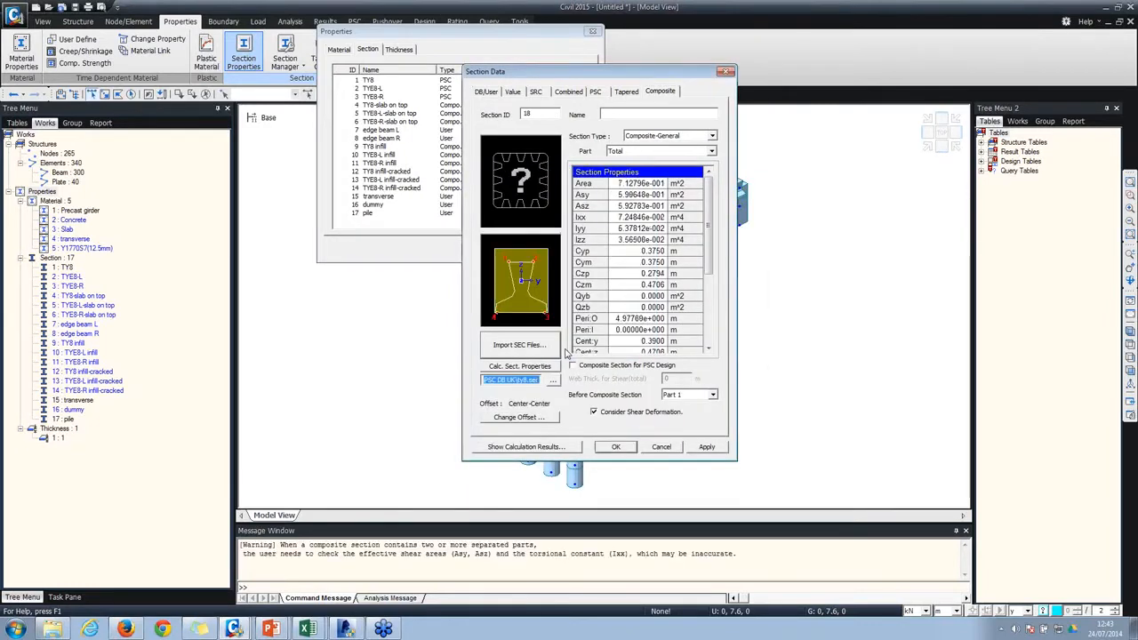
left_click(523, 366)
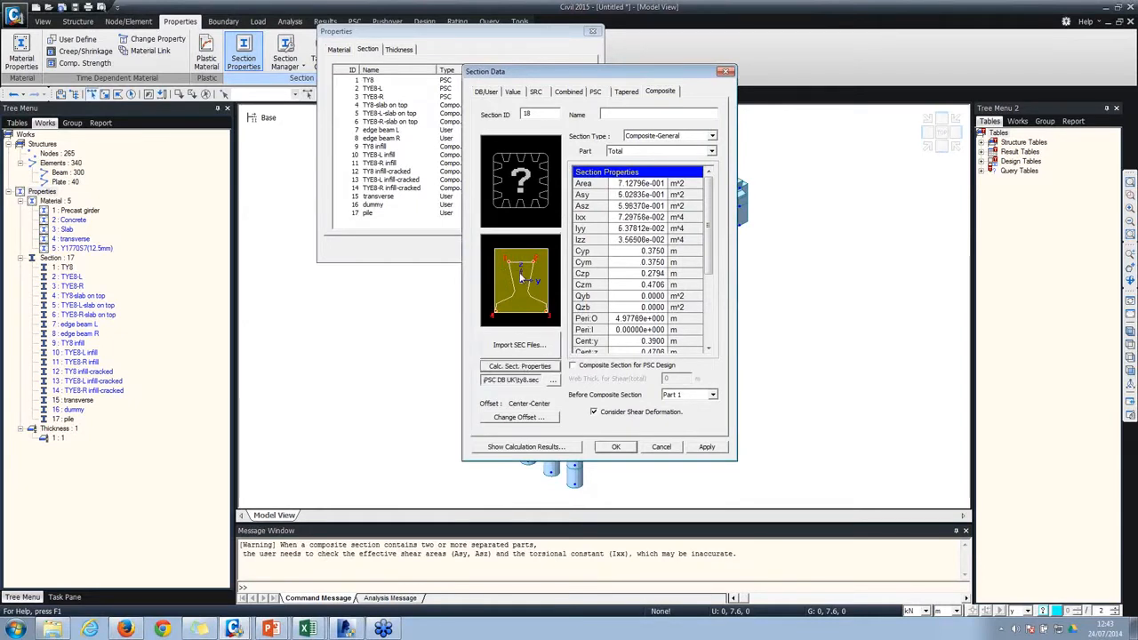
Step: Enable composite section for PSC design with a 0.25 m total web thickness for shear, name section 18 ty8 and apply it
left_click(619, 368)
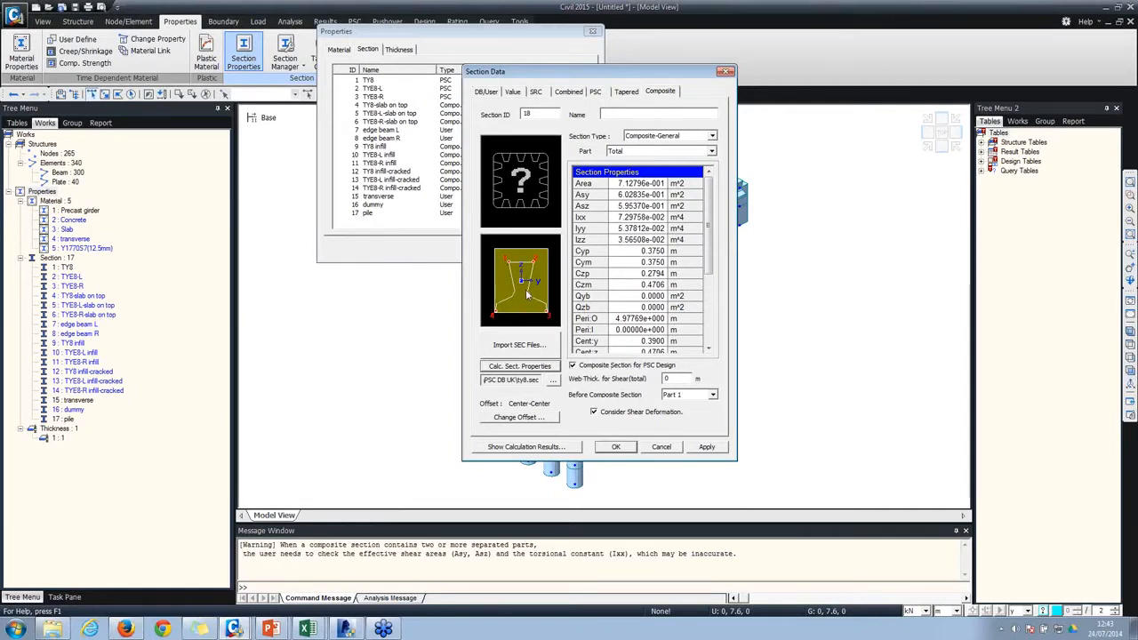
double_click(667, 378)
left_click(651, 114)
type("ty8")
left_click(716, 450)
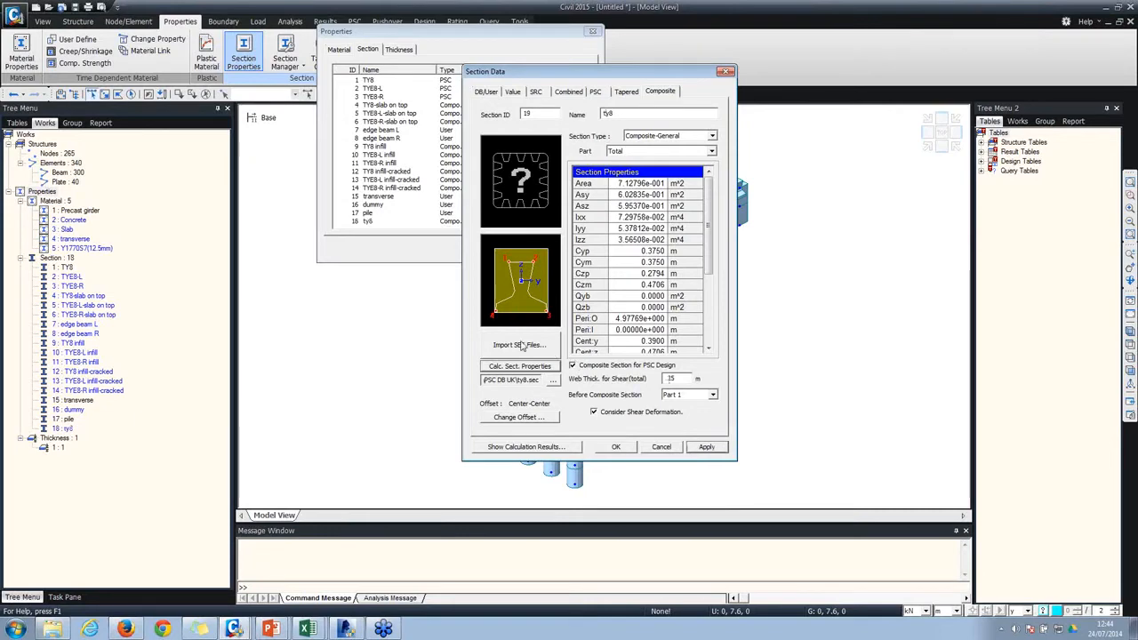
left_click(521, 346)
double_click(514, 243)
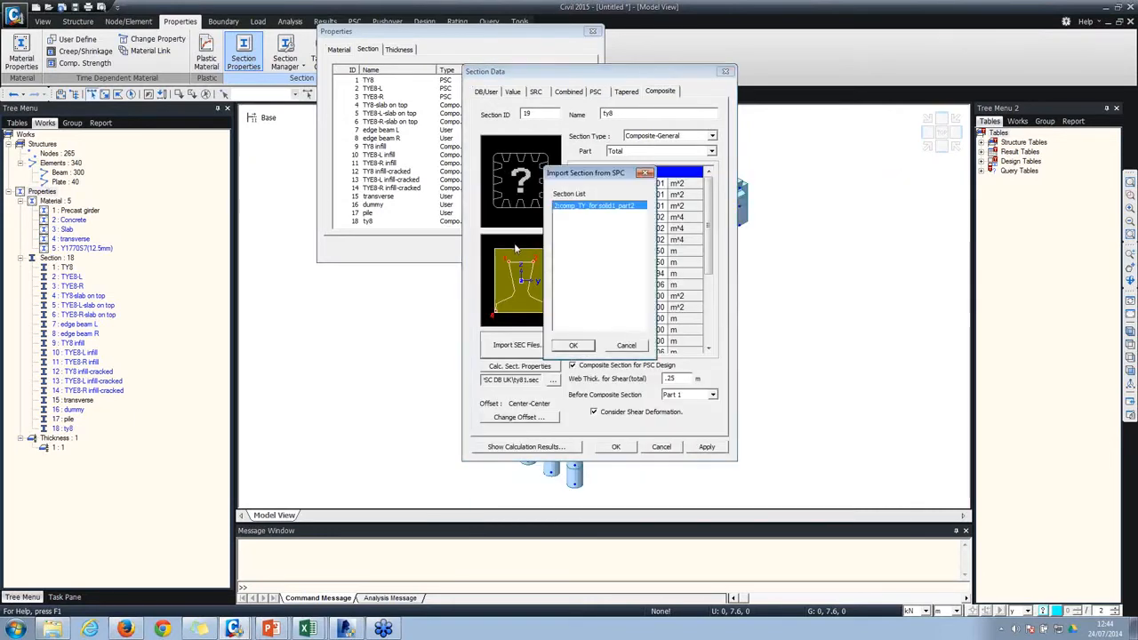
left_click(572, 344)
Step: Define section 19 as tye8 from tye8.sec, with calculated section properties and a 0.5 m total web thickness for shear
left_click(517, 345)
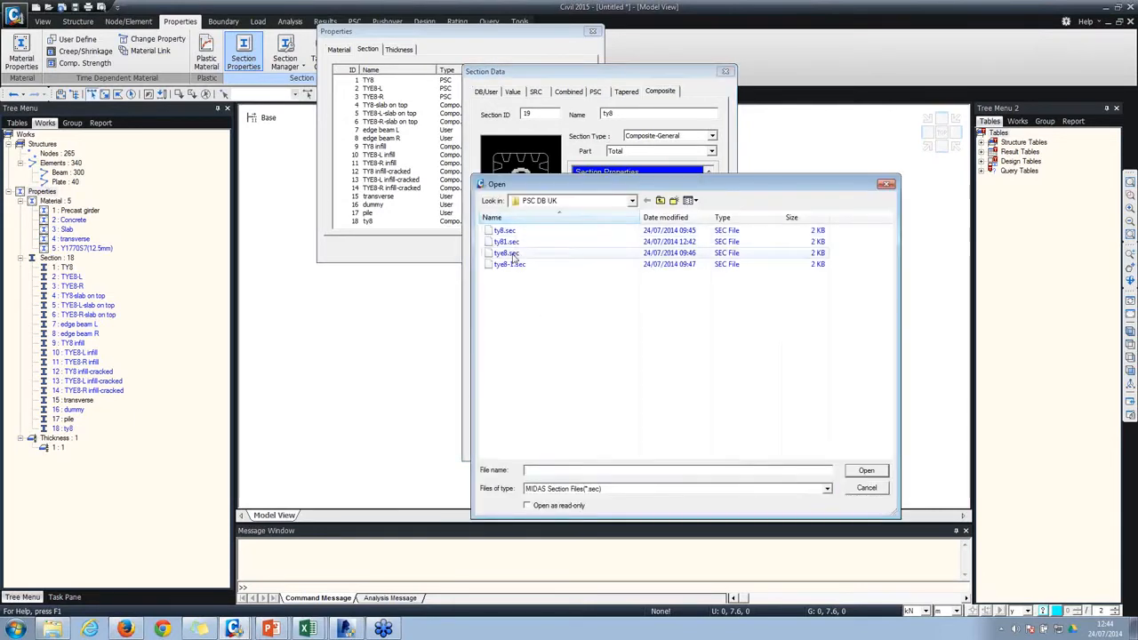
double_click(509, 254)
left_click(576, 345)
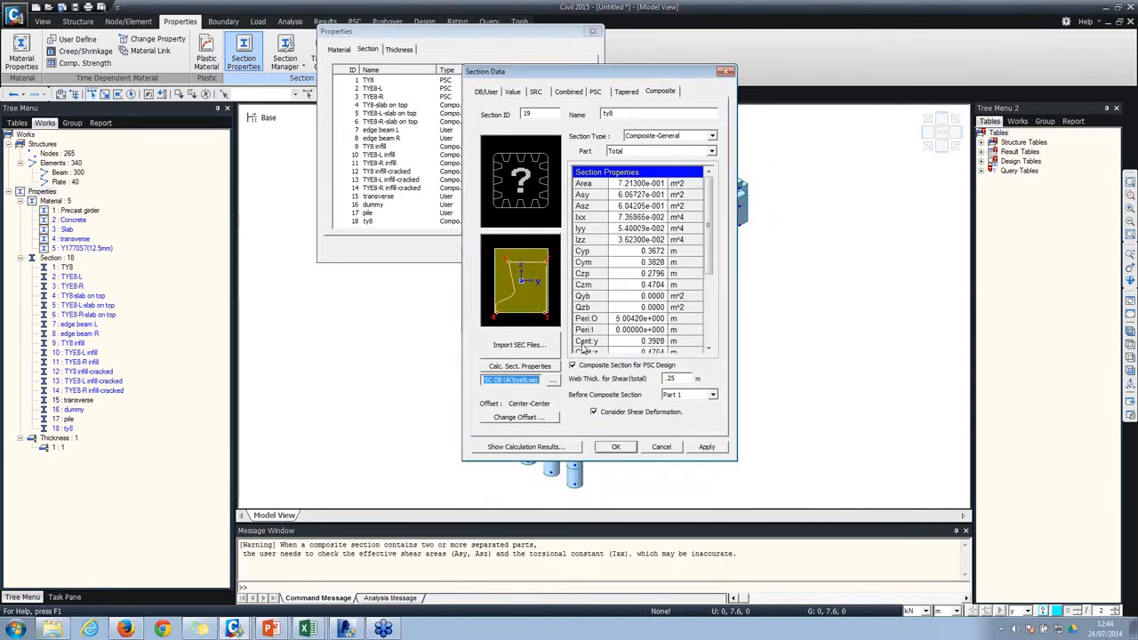
left_click(549, 367)
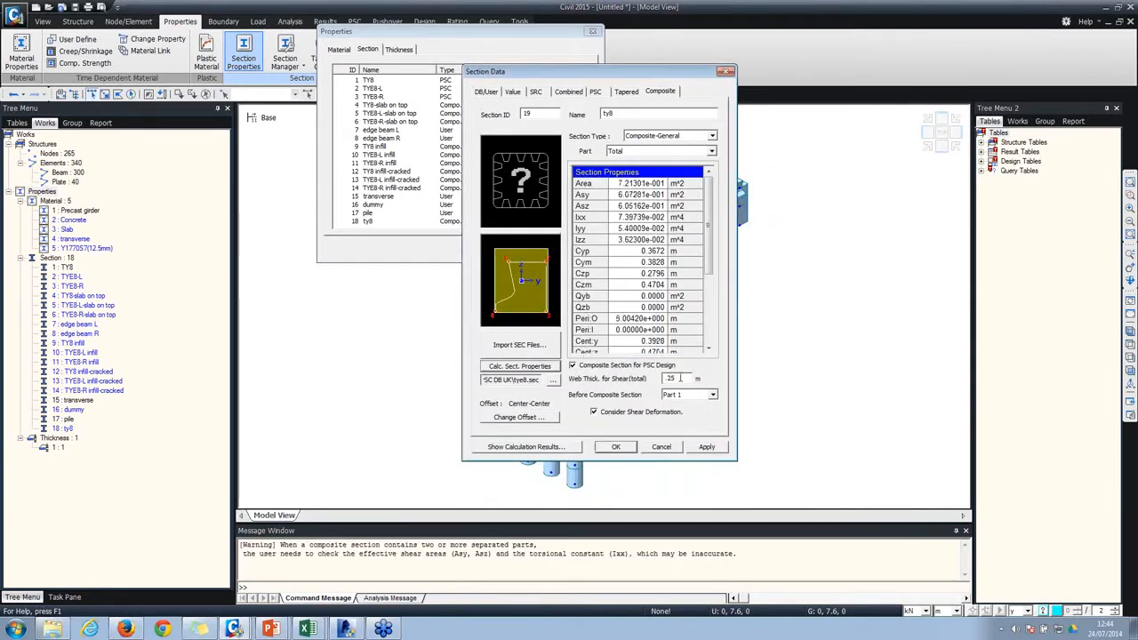
type("5")
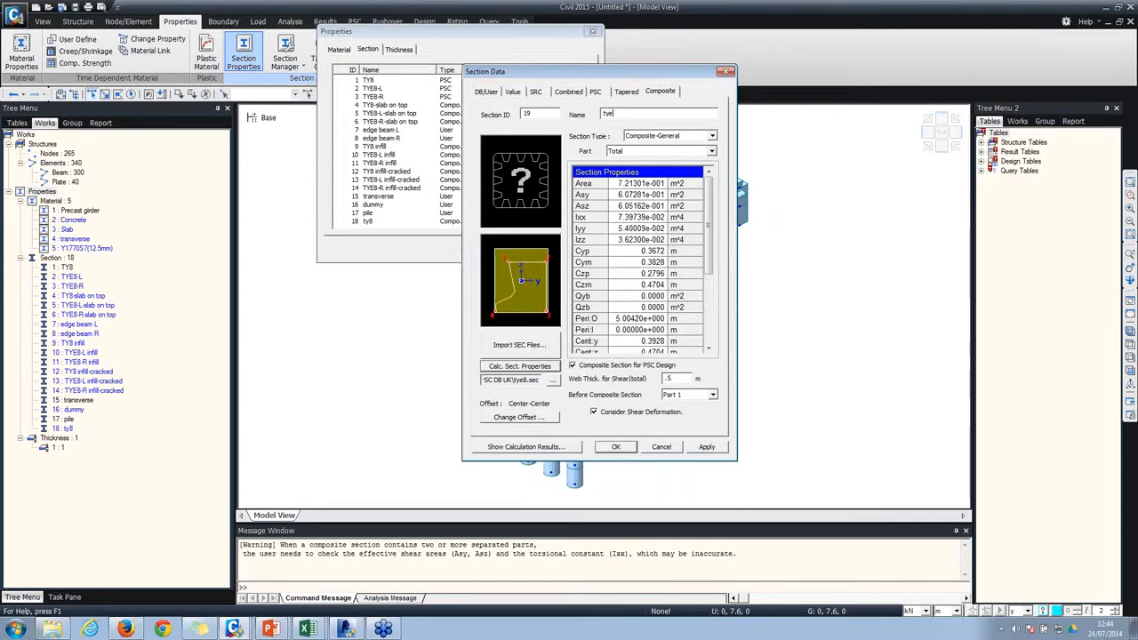
left_click(706, 447)
Step: Define section 20 as tye8-1 by importing tye8-1.sec, then close the section definitions
left_click(523, 345)
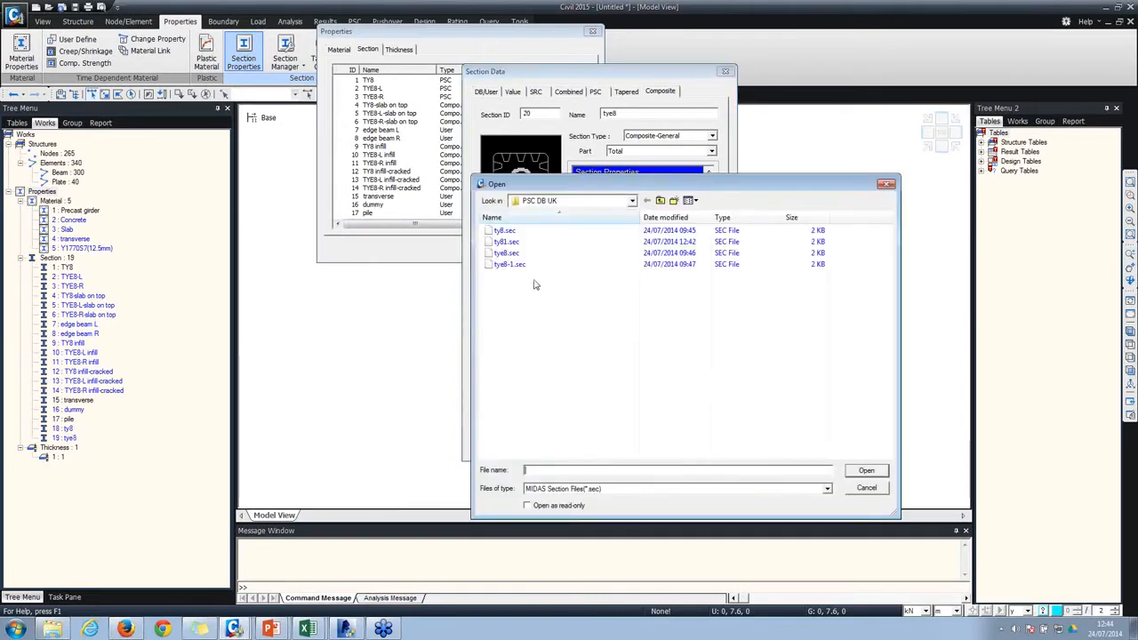
left_click(508, 264)
double_click(508, 264)
left_click(573, 344)
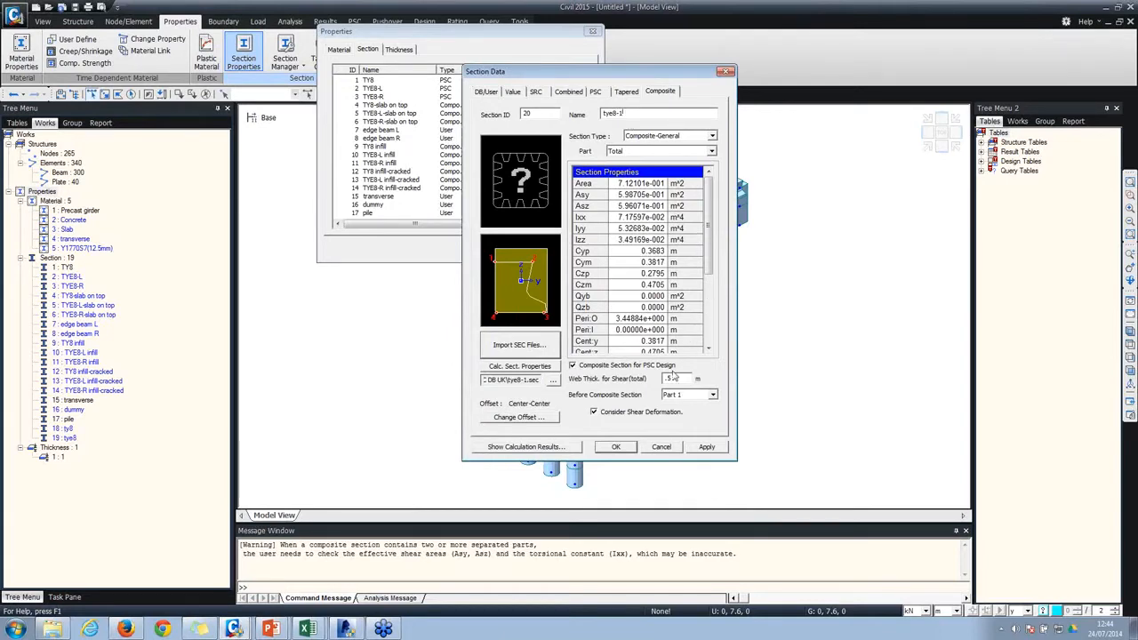
left_click(614, 446)
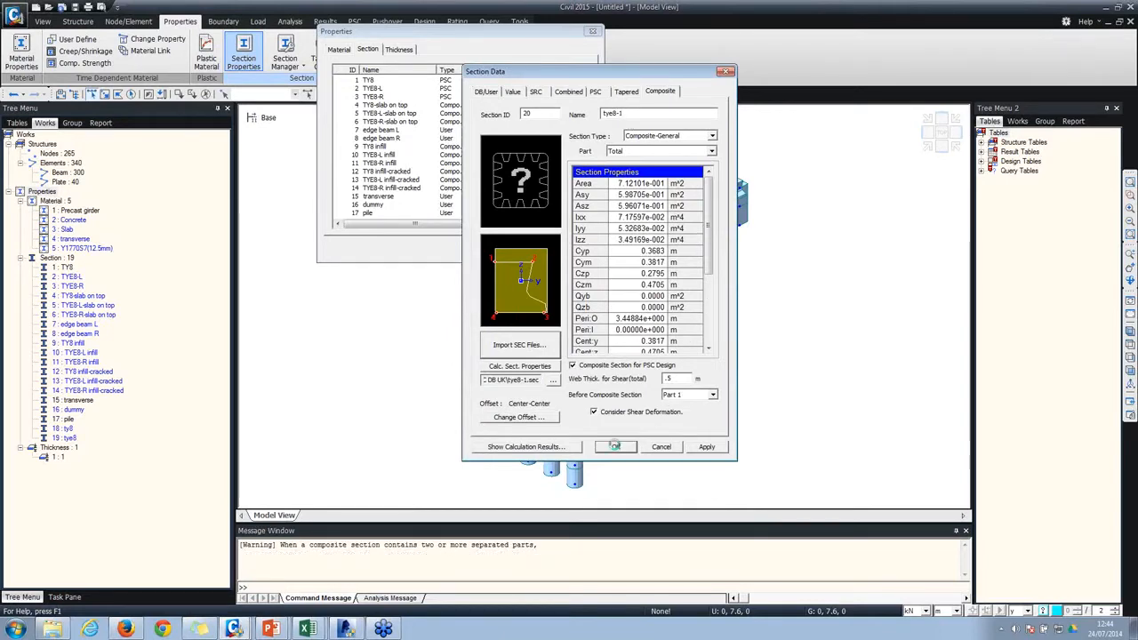
left_click(573, 249)
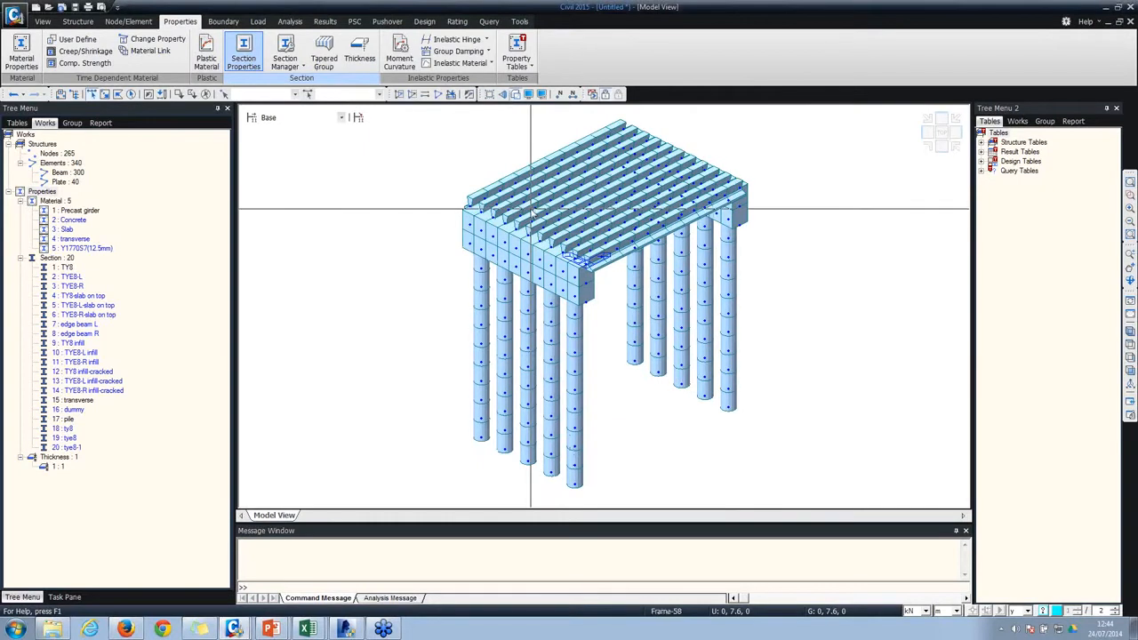
Step: In top view, deactivate the elements with the transverse and pile sections and the plates of thickness 1
left_click(942, 132)
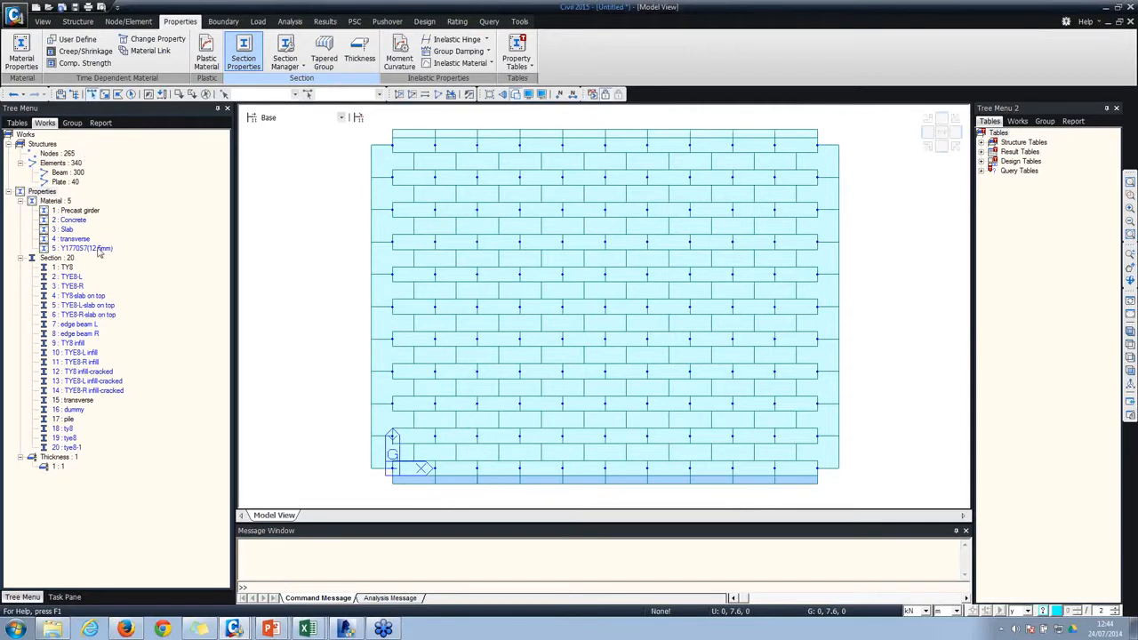
left_click(77, 401)
left_click(66, 418, "ctrl")
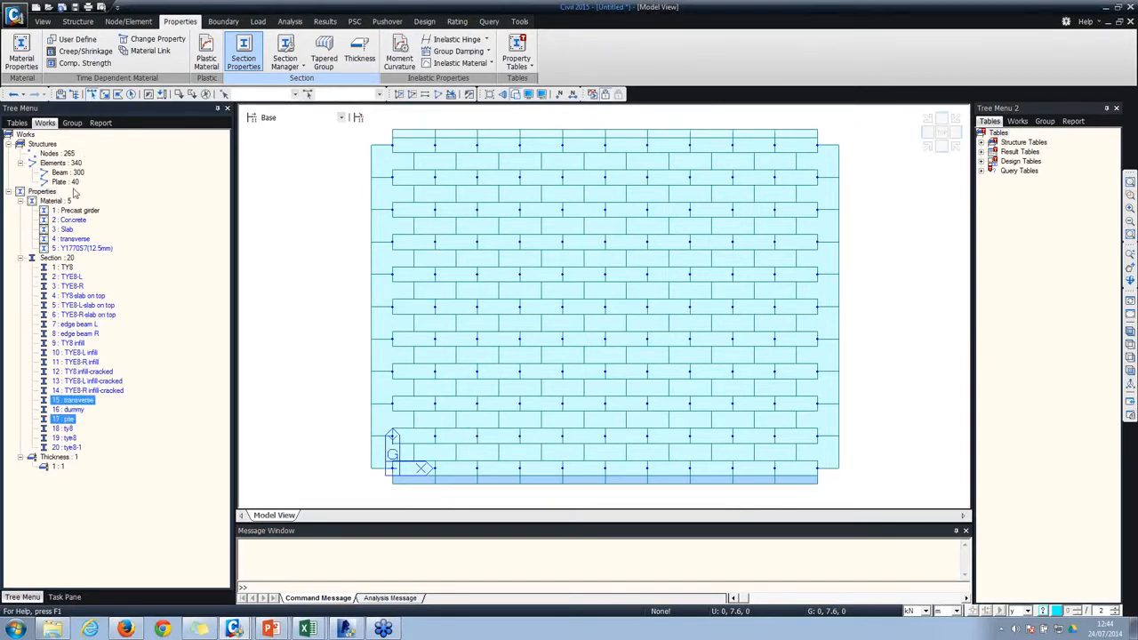
right_click(71, 408)
left_click(89, 513)
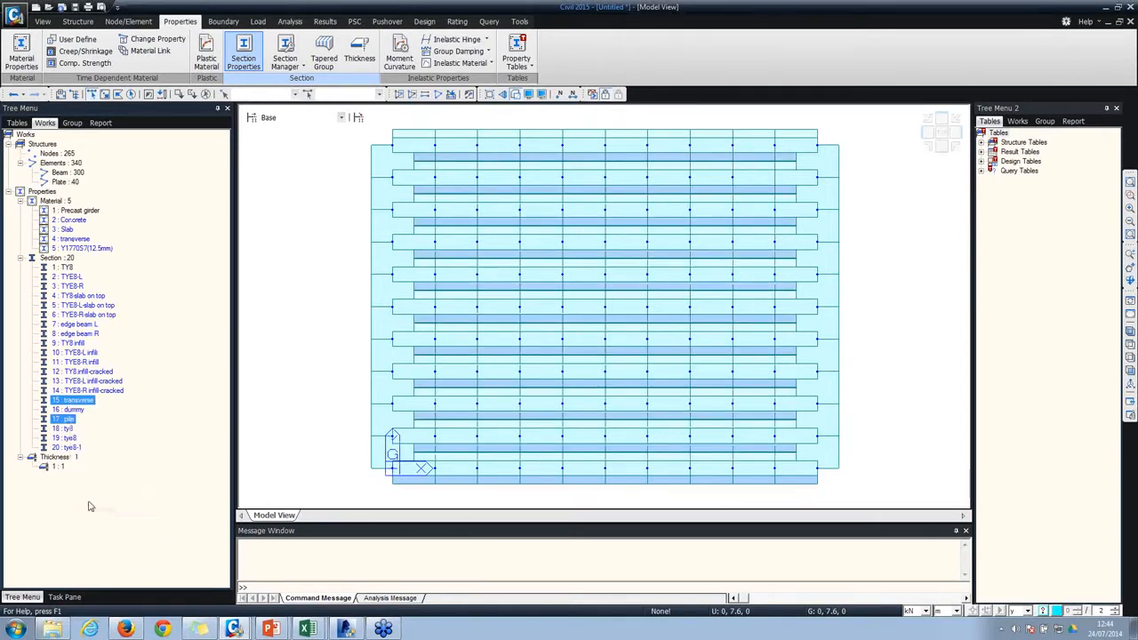
right_click(59, 467)
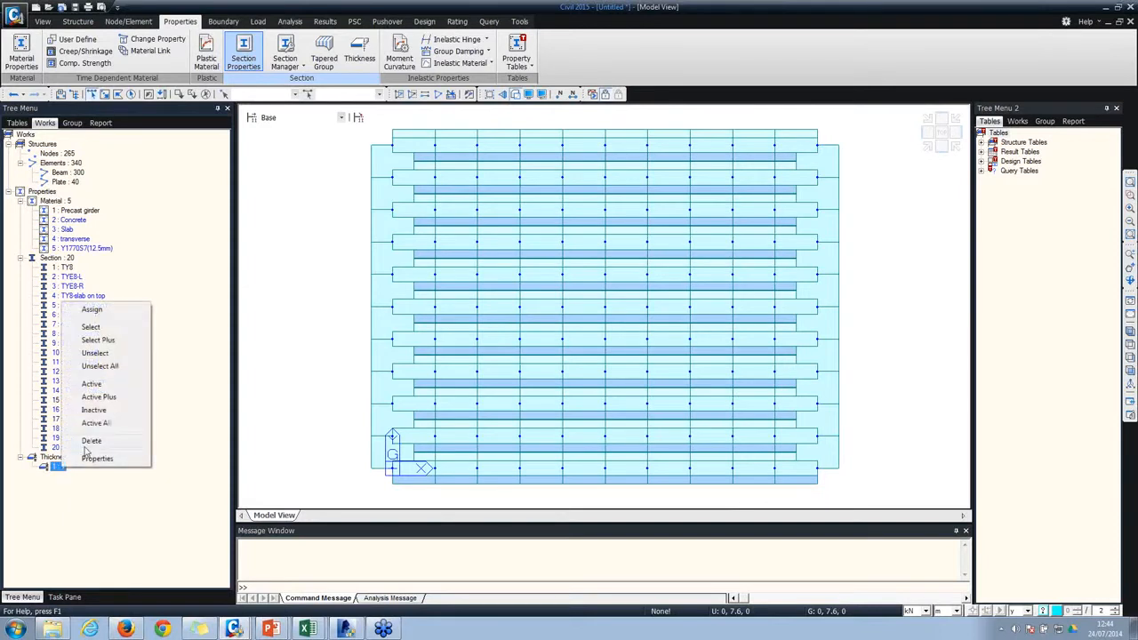
left_click(98, 416)
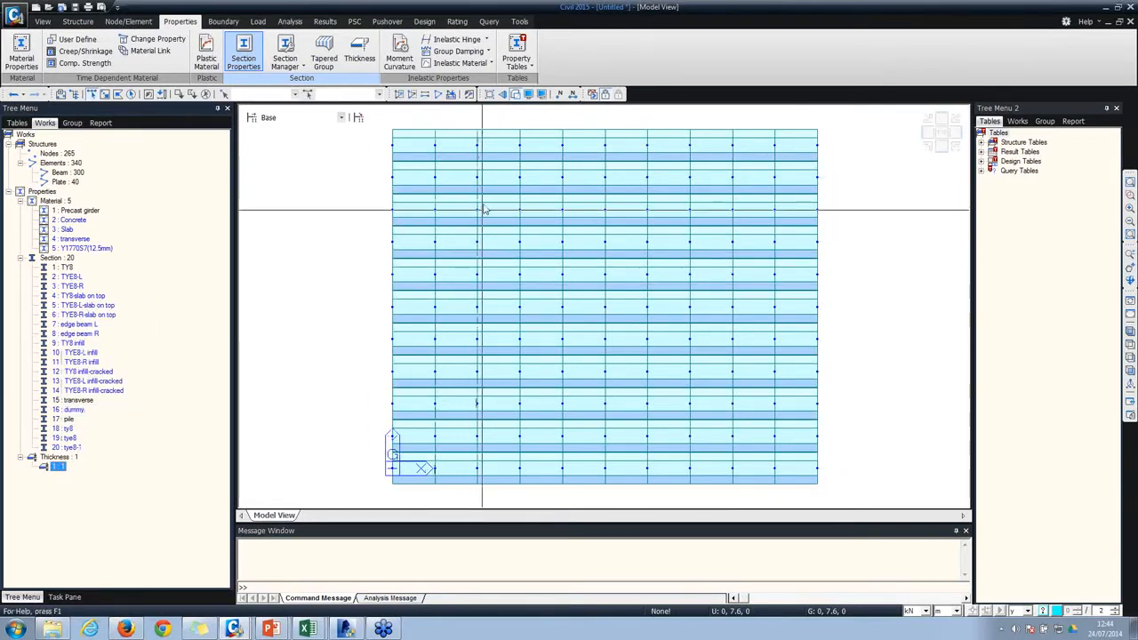
Step: Turn off the solid display, set the selection filter to none, and assign section 18 ty8 to the nine inner girder lines
left_click(515, 96)
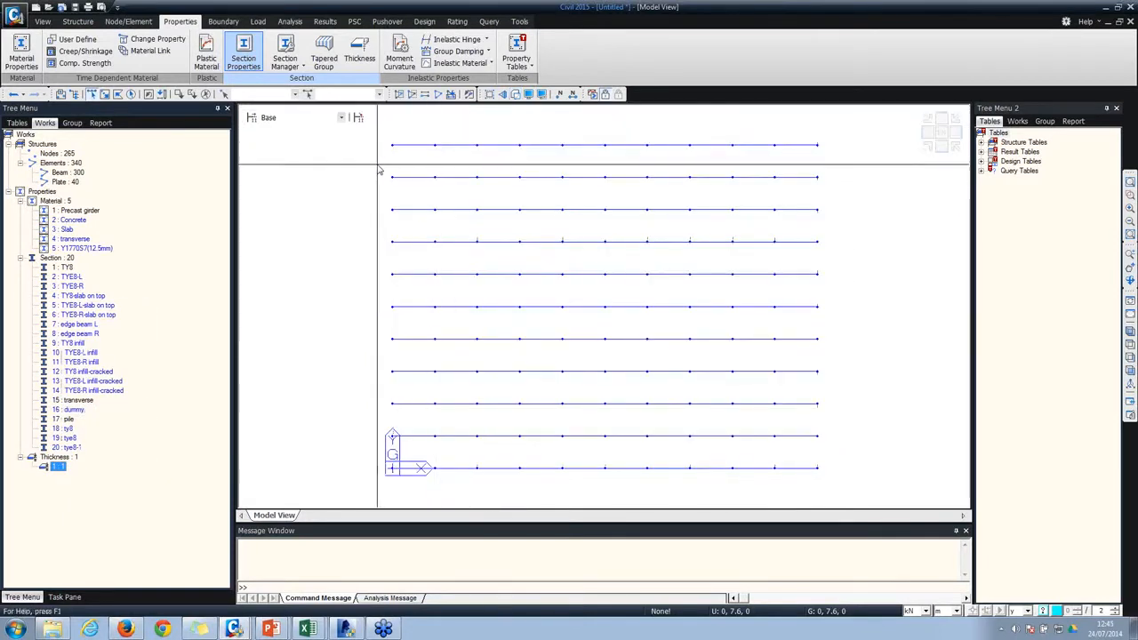
left_click_drag(376, 164, 800, 436)
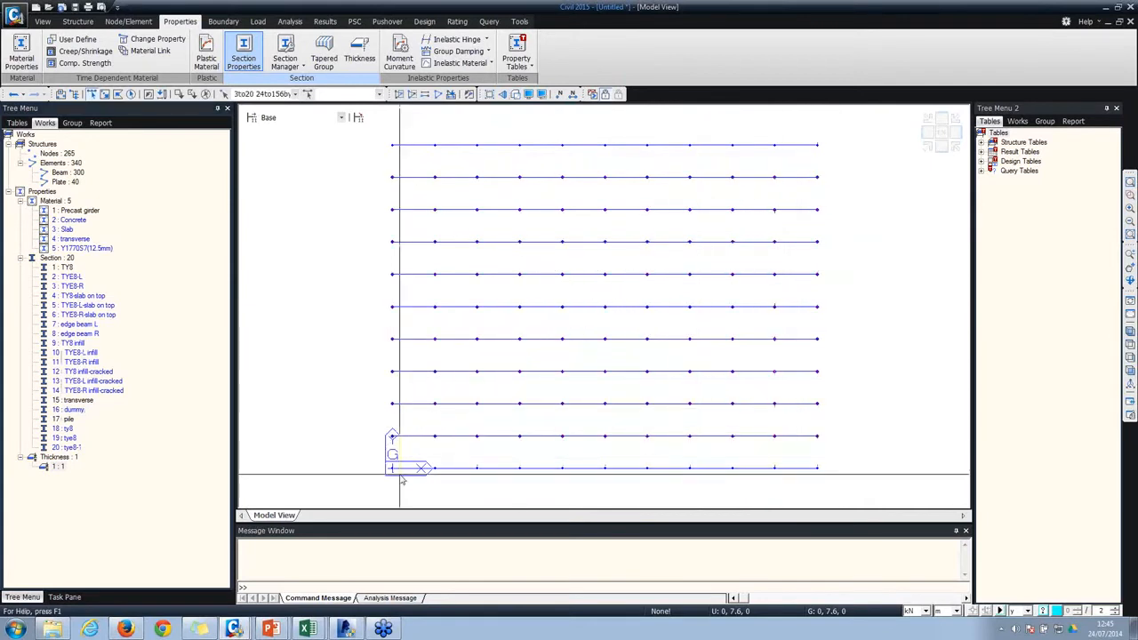
left_click(1013, 609)
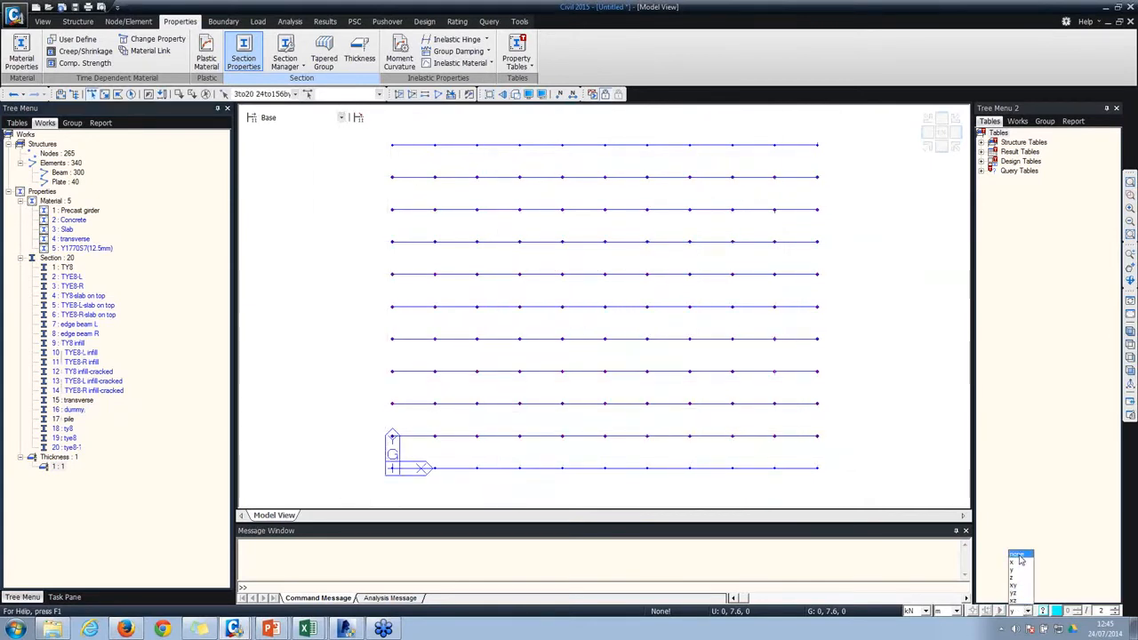
left_click(1019, 555)
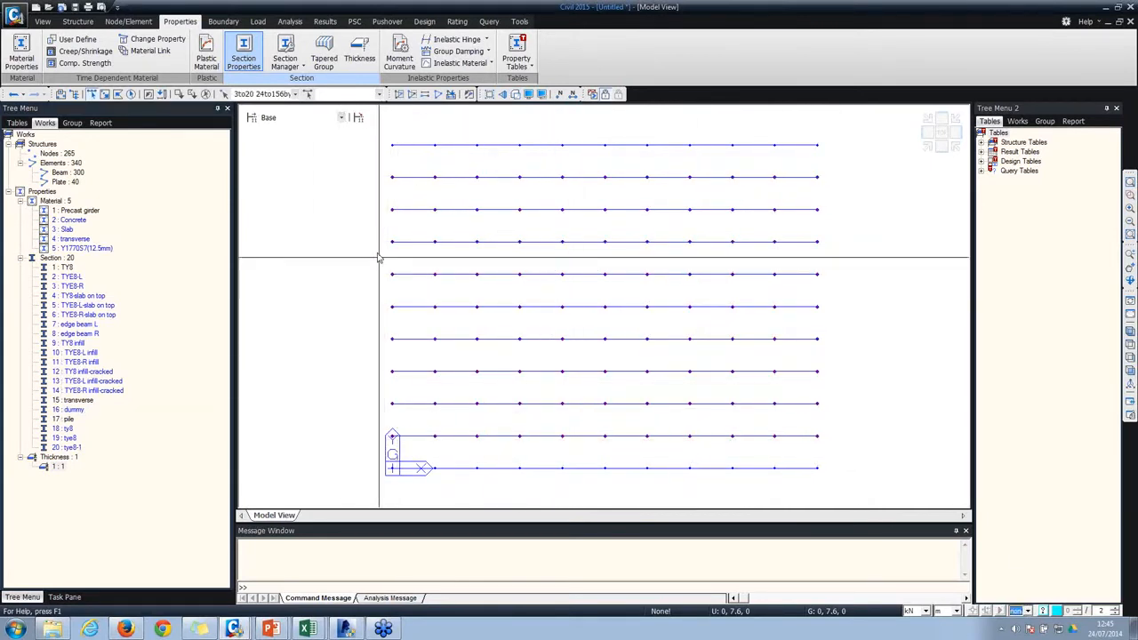
left_click_drag(373, 166, 898, 442)
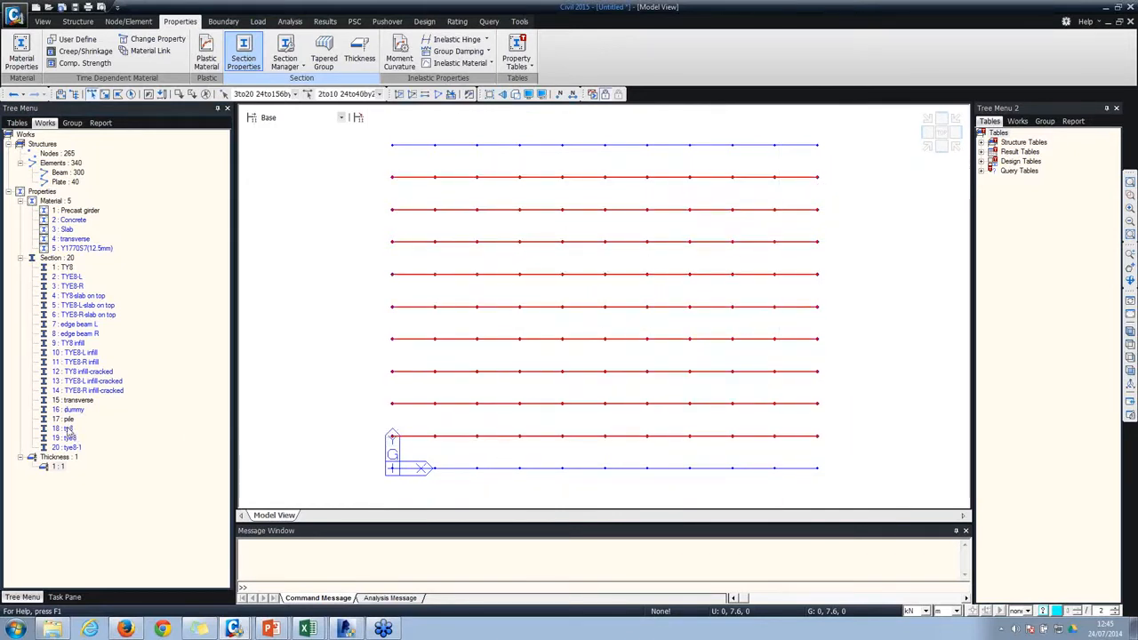
left_click_drag(68, 431, 502, 247)
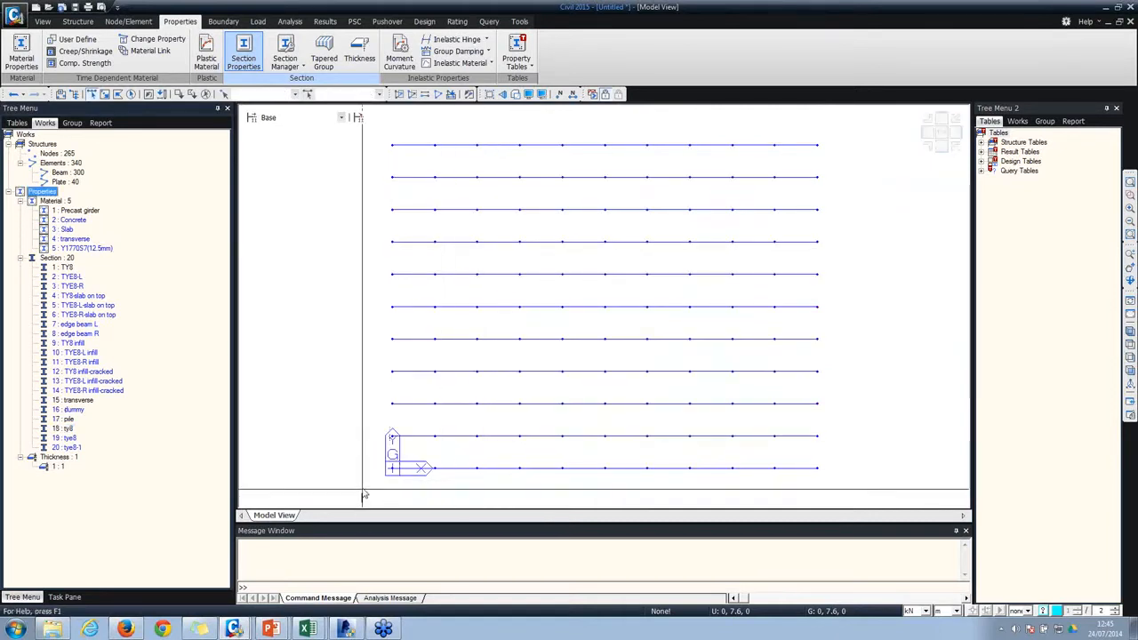
Step: Assign section 20 tye8-1 to the edge girder line at the origin and section 19 tye8 to the opposite edge girder line
left_click_drag(364, 463, 812, 496)
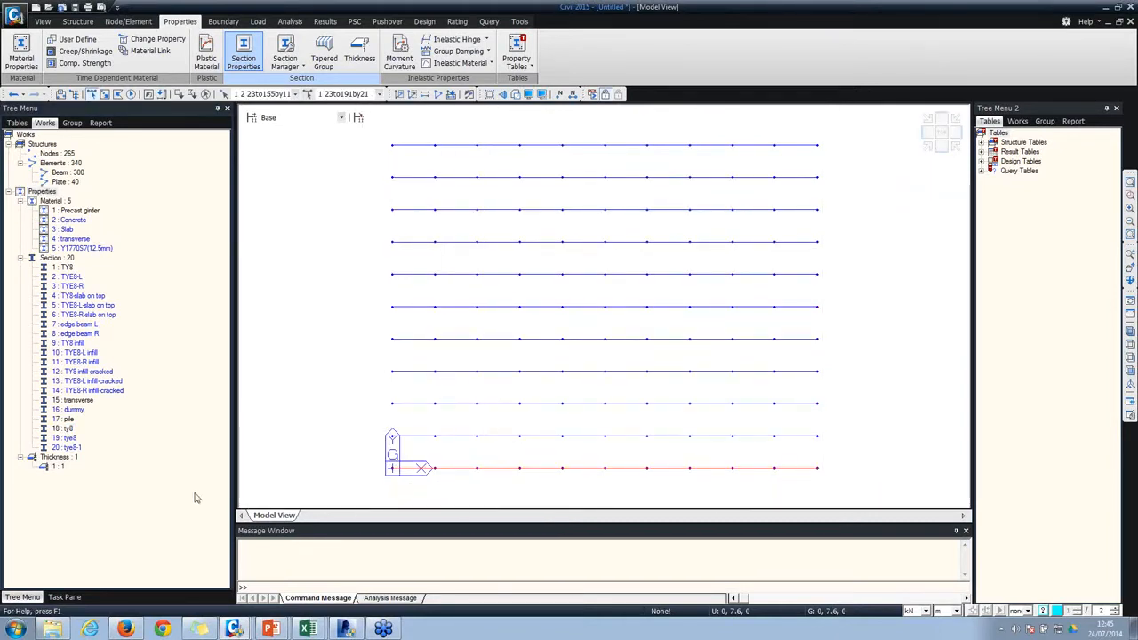
left_click_drag(72, 448, 460, 467)
left_click_drag(842, 166, 842, 167)
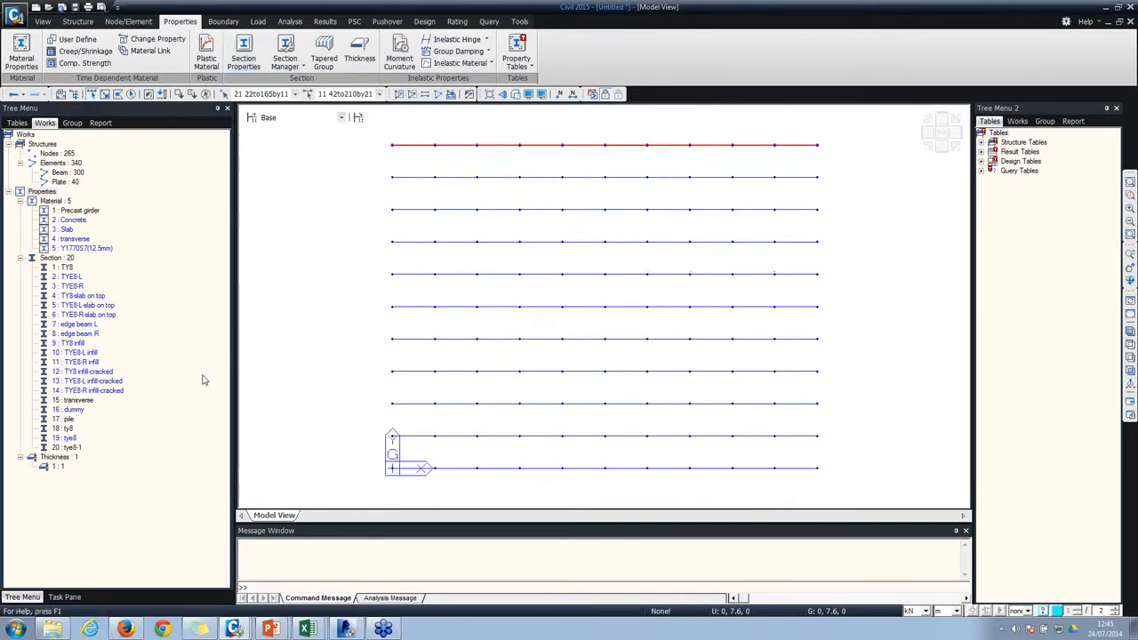
left_click_drag(68, 437, 481, 211)
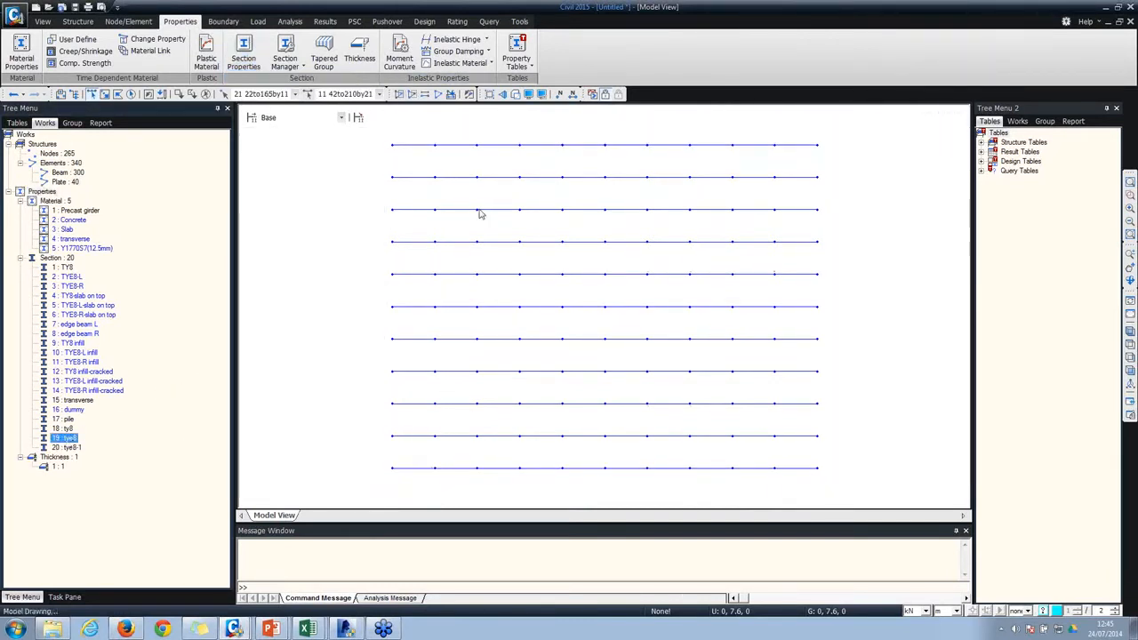
Step: Examine the composite girder sections across the deck as solids in side view, then the whole deck in isometric view
left_click(516, 96)
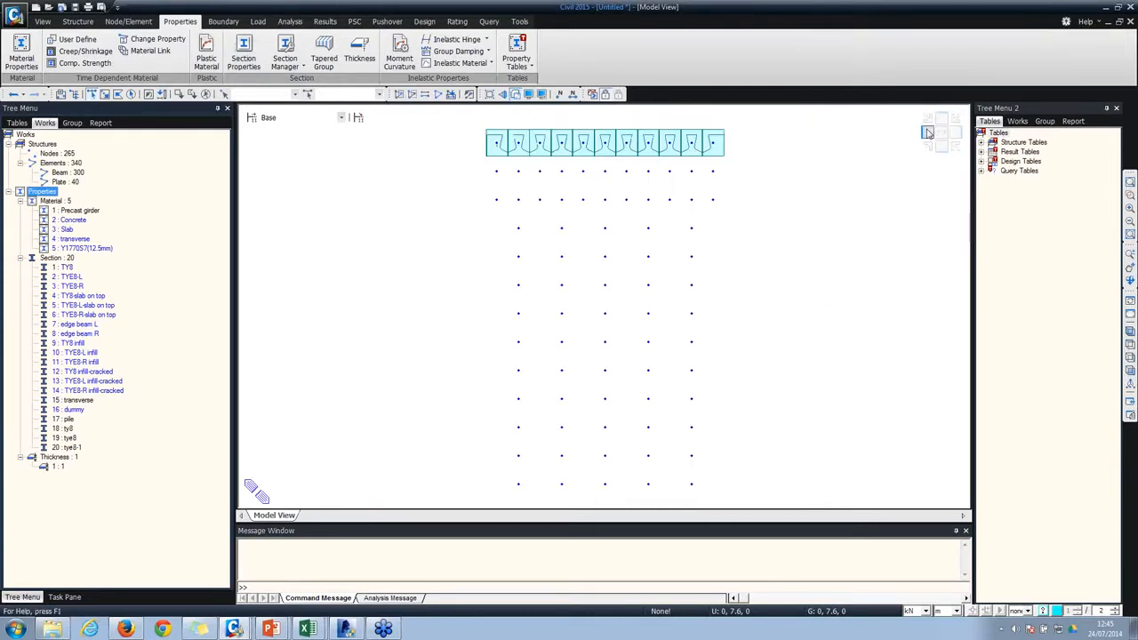
left_click(926, 132)
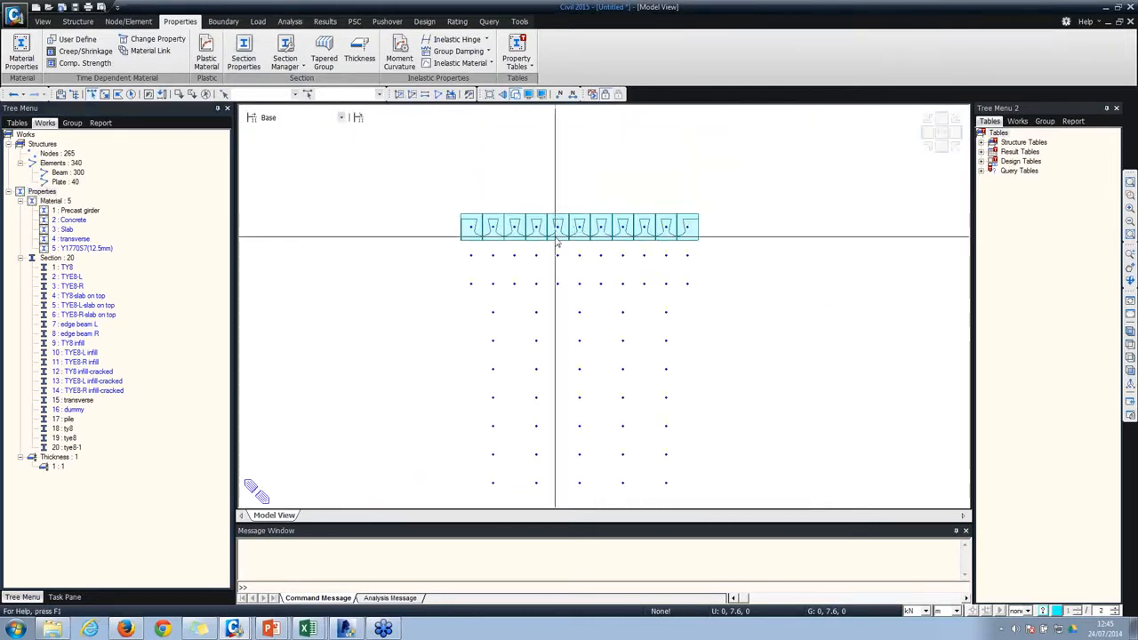
scroll(545, 252, "up", 4)
scroll(547, 280, "down", 2)
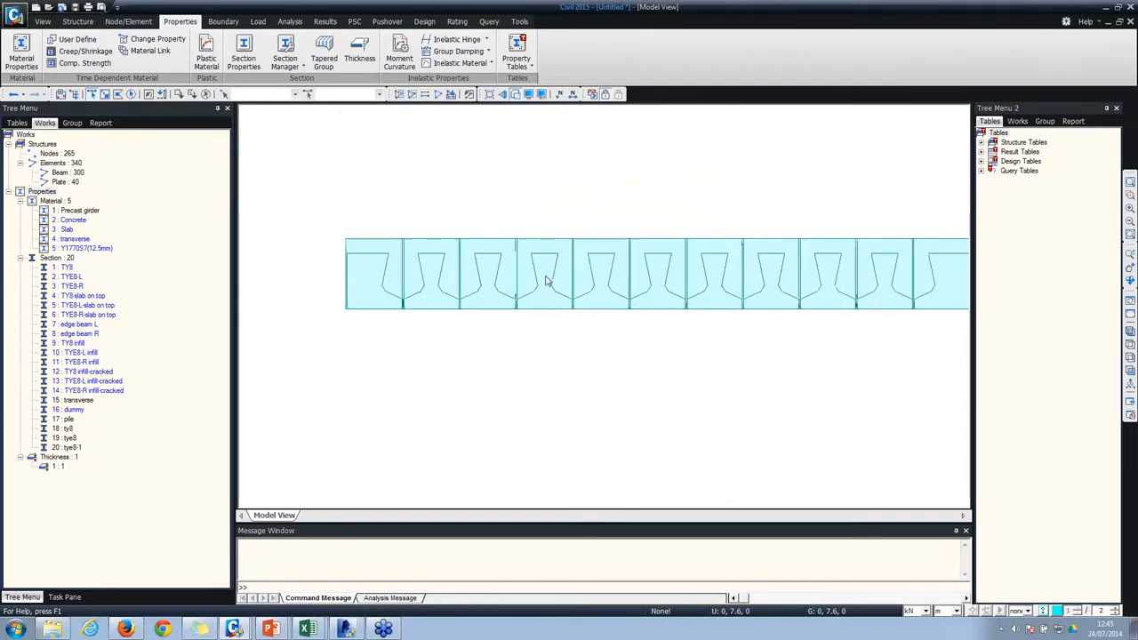
middle_click_drag(626, 279, 477, 269)
scroll(648, 264, "down", 1)
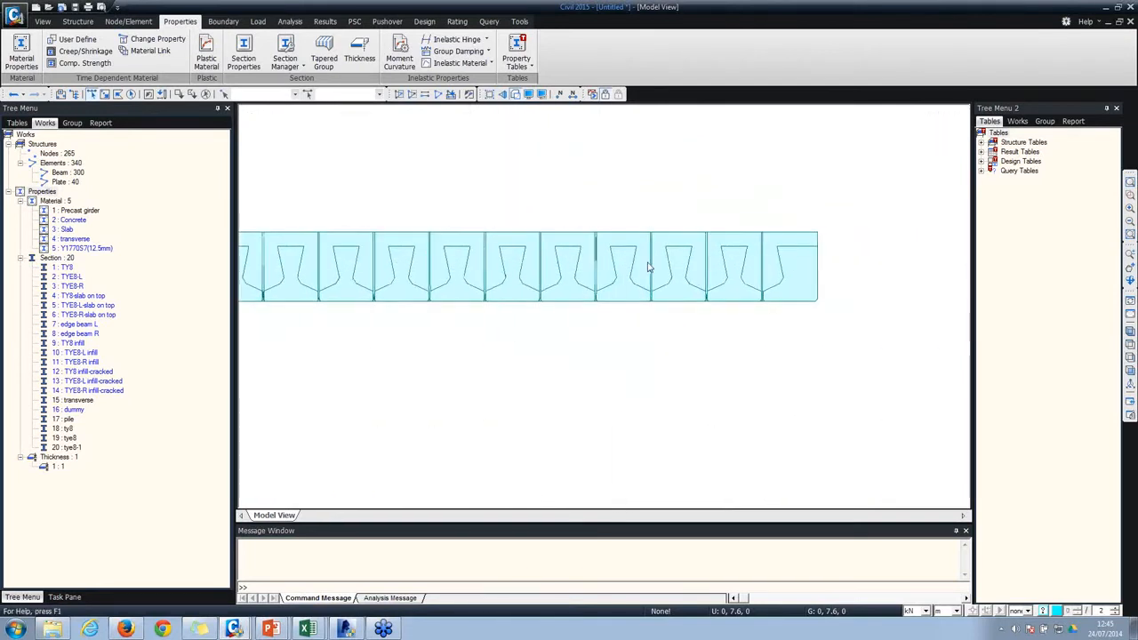
scroll(717, 284, "up", 2)
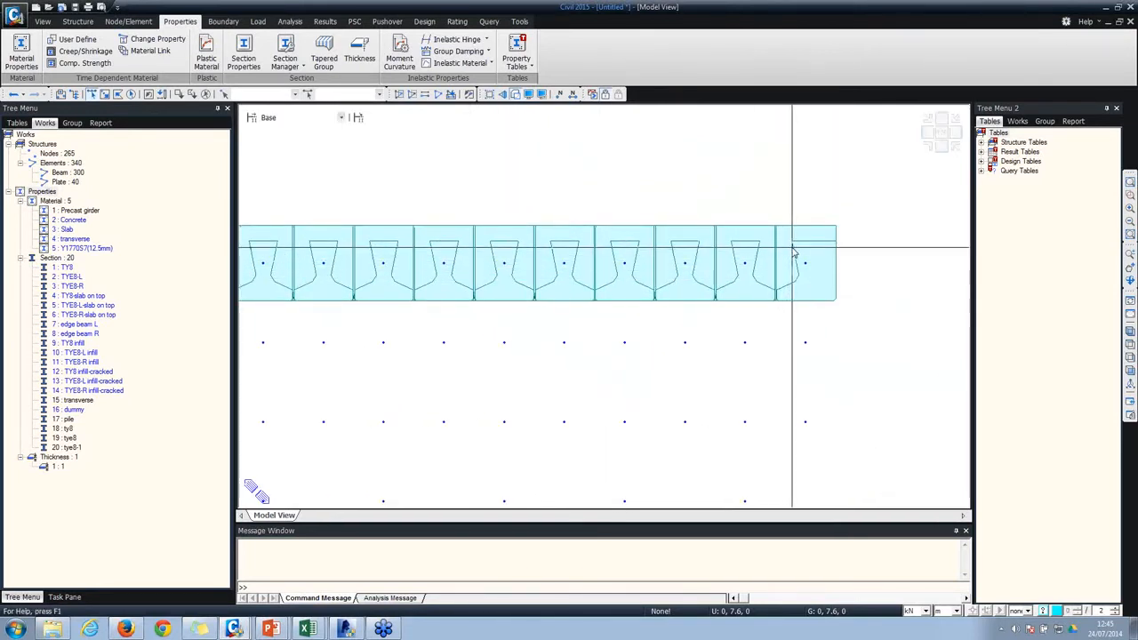
left_click(929, 149)
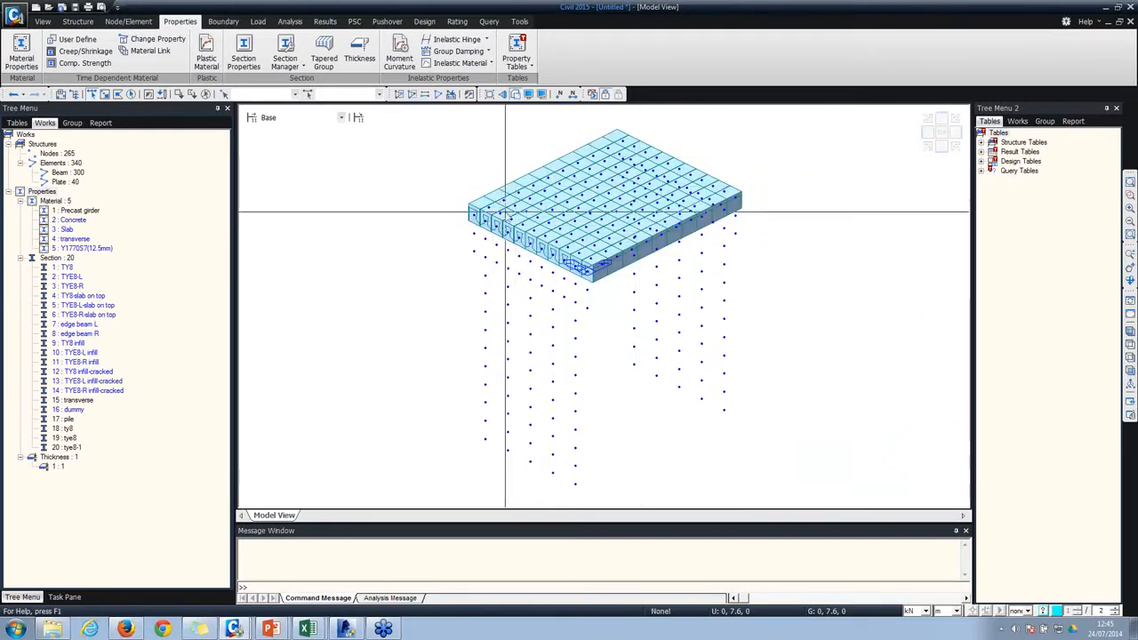
Step: Open Start model from the Precast Infill Deck Bridge folder without saving the untitled model, and display it as solids
left_click(48, 7)
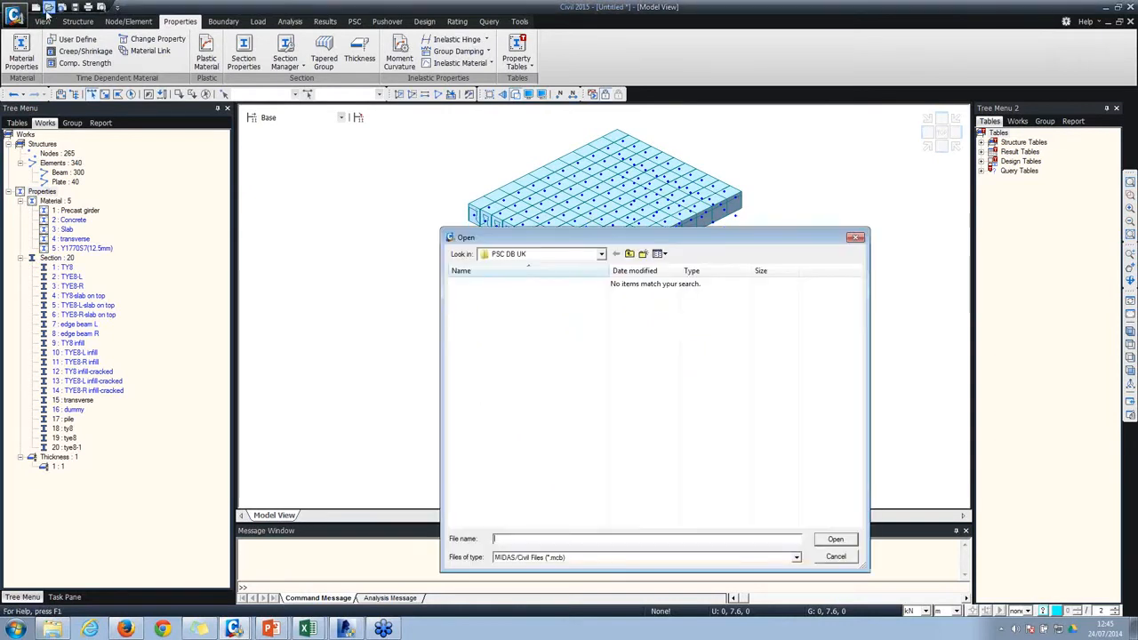
left_click(629, 254)
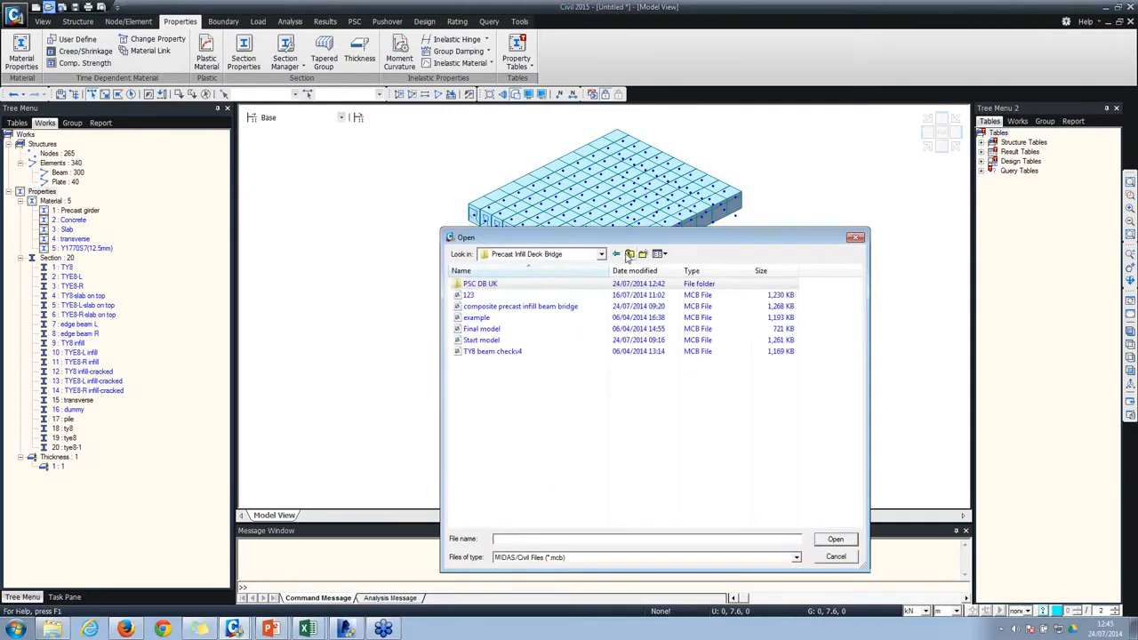
double_click(486, 329)
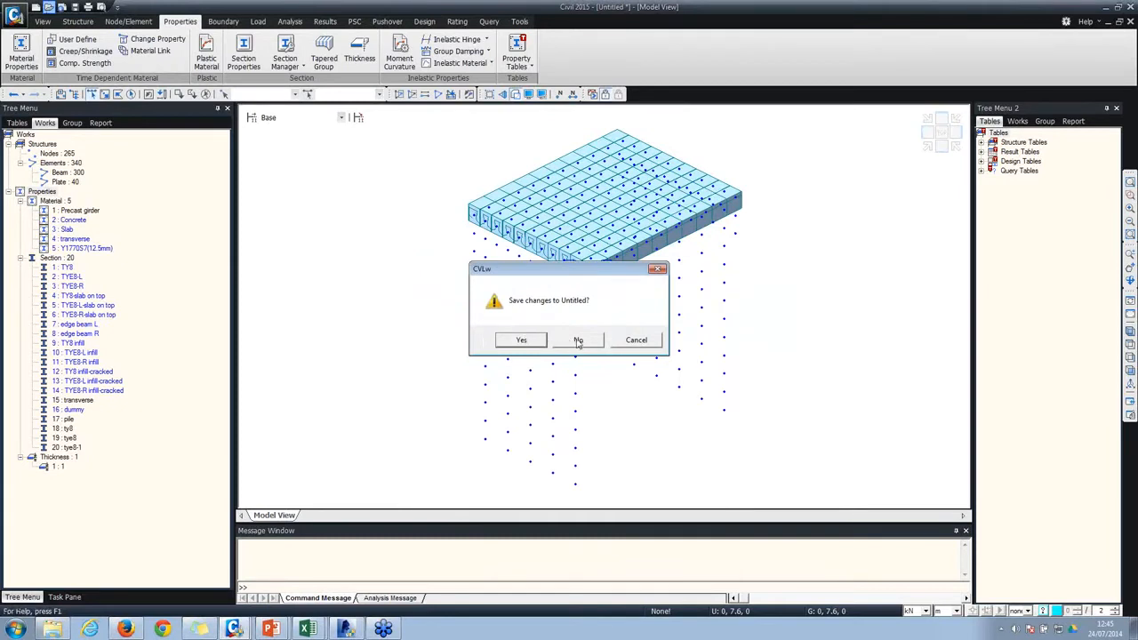
left_click(578, 341)
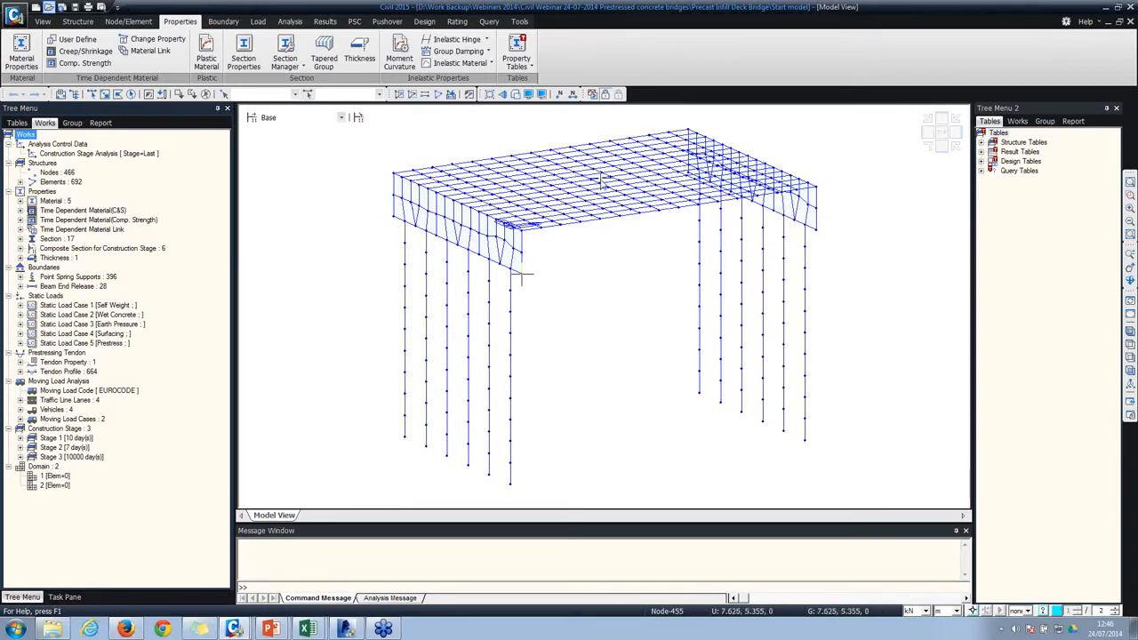
middle_click_drag(600, 180, 569, 220, "ctrl")
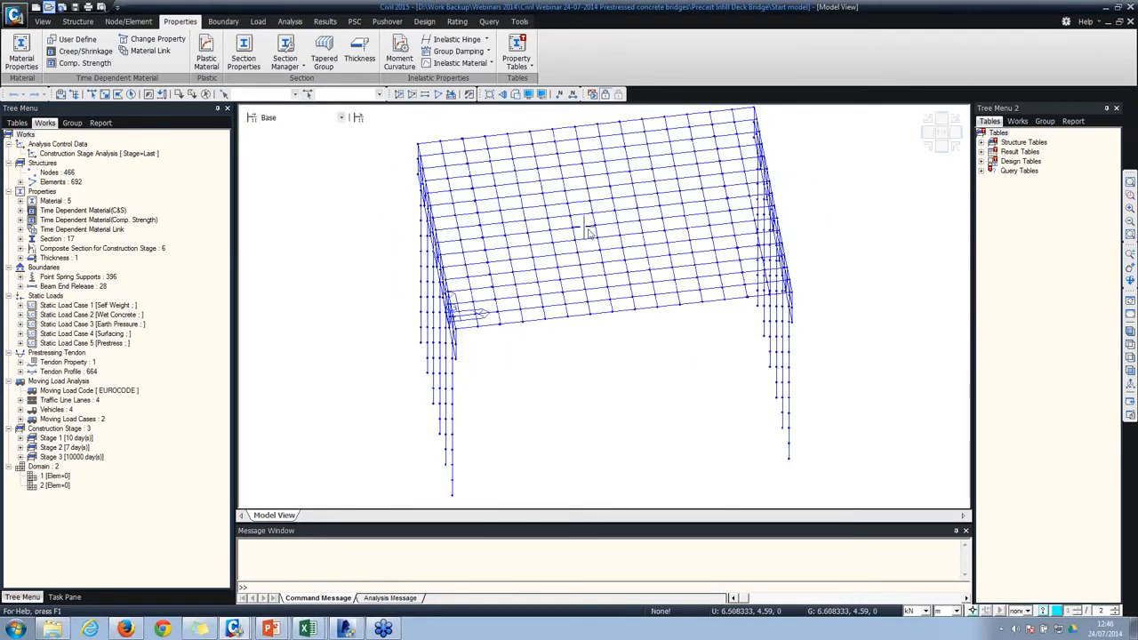
left_click(516, 94)
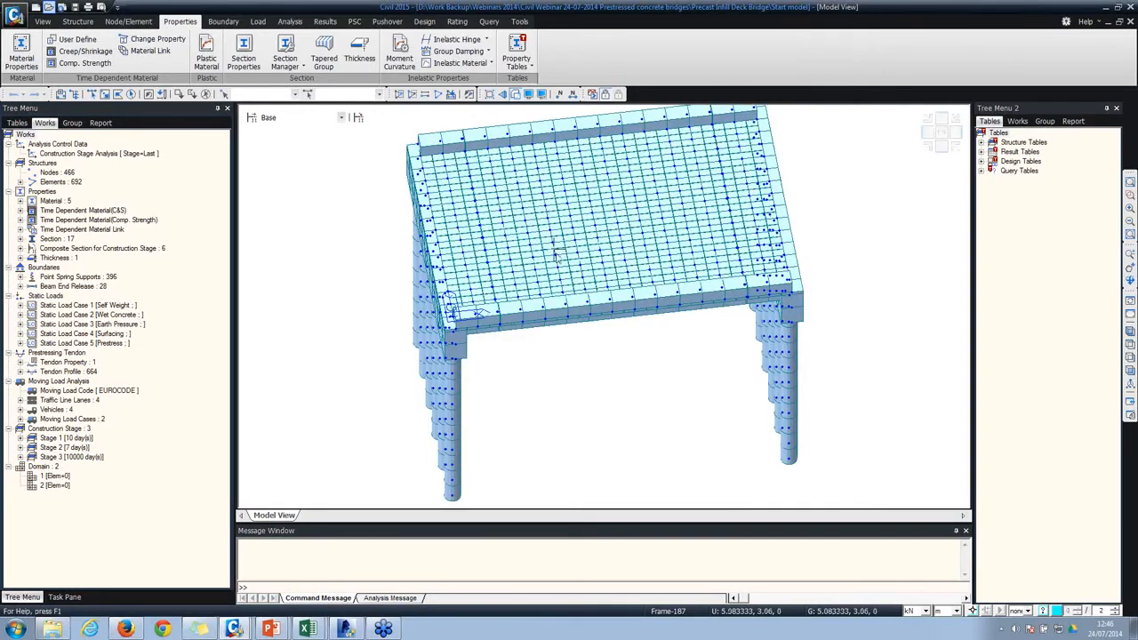
Step: Turn off the solid display so the bridge model appears as a wireframe
middle_click_drag(554, 251, 592, 249, "ctrl")
left_click(515, 94)
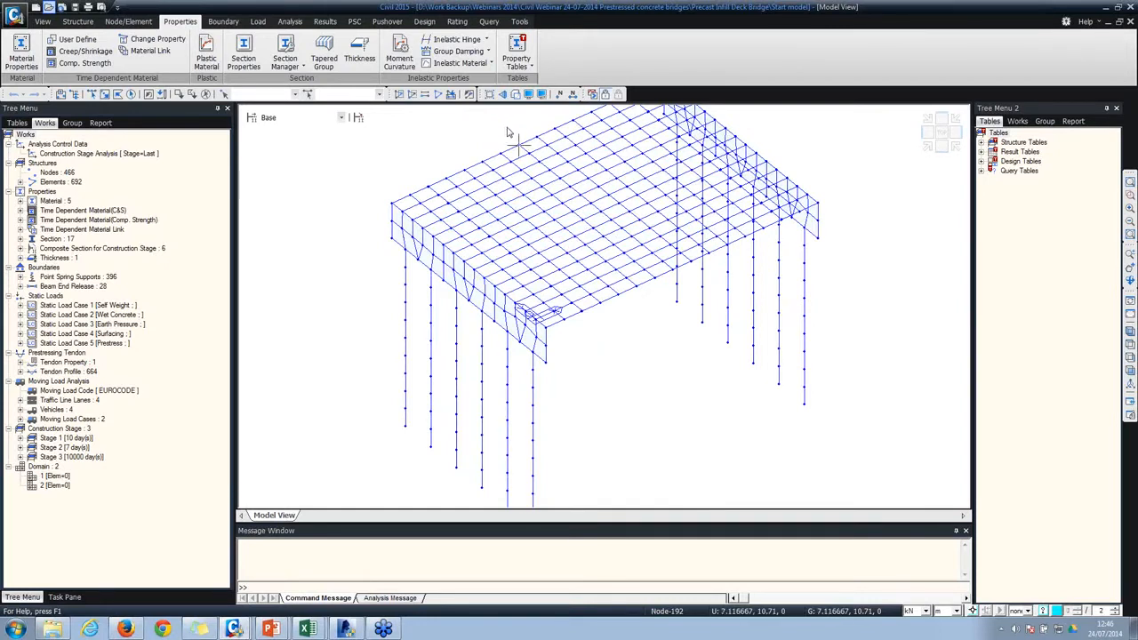
mouse_move(508, 133)
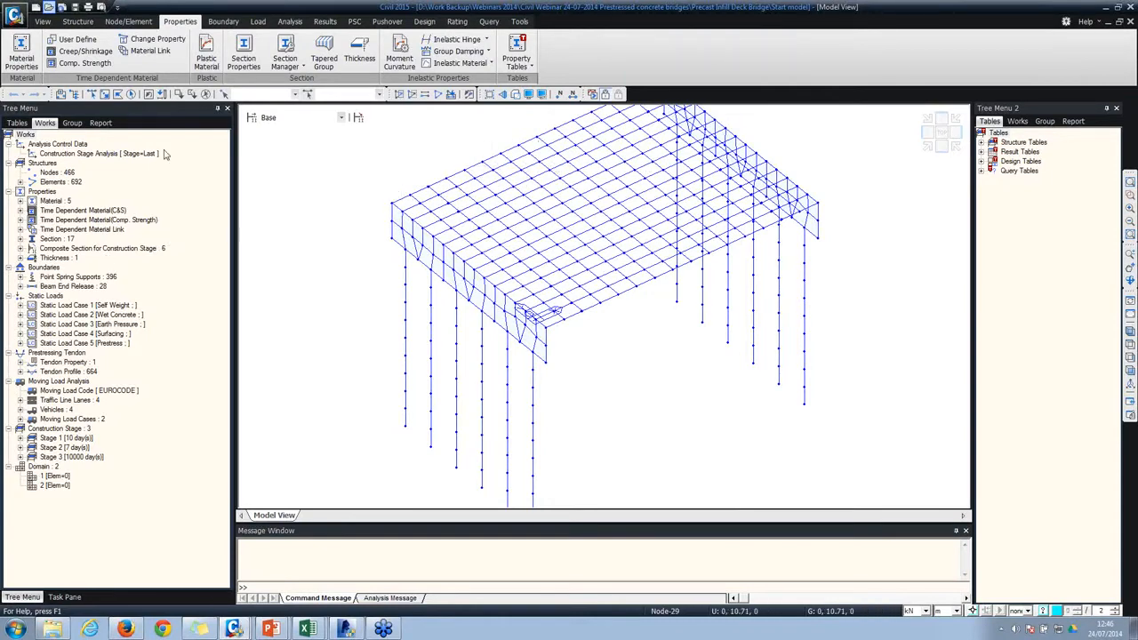
Step: Examine the material data of the strand steel Y1770S7(12.5mm) and the EN05(S) grades available for it
left_click(257, 22)
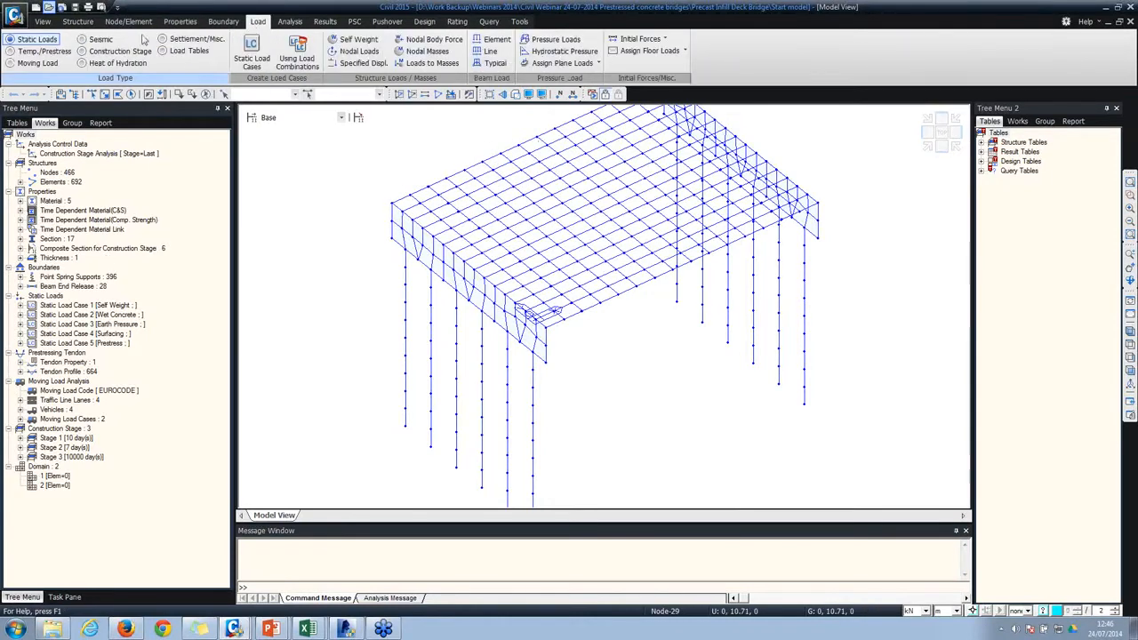
left_click(20, 53)
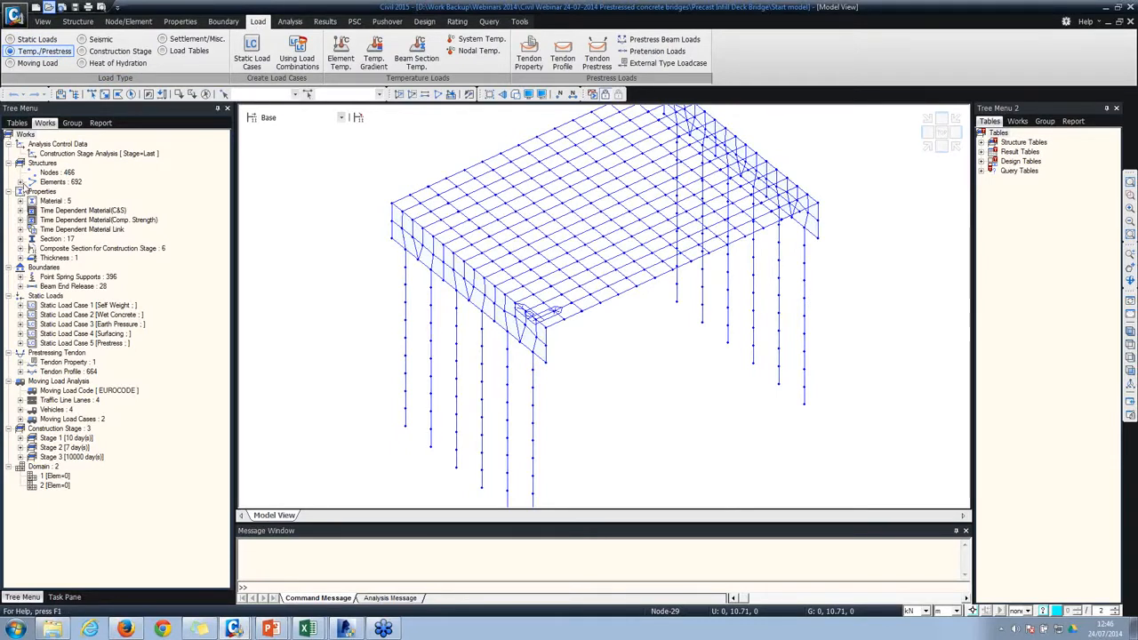
left_click(21, 201)
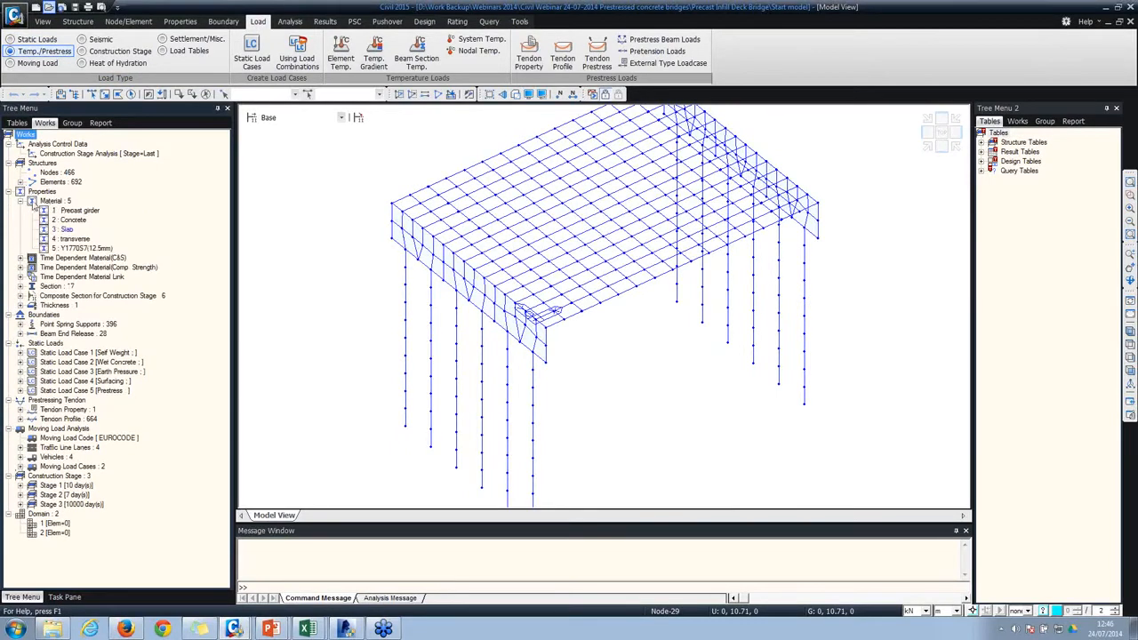
right_click(80, 248)
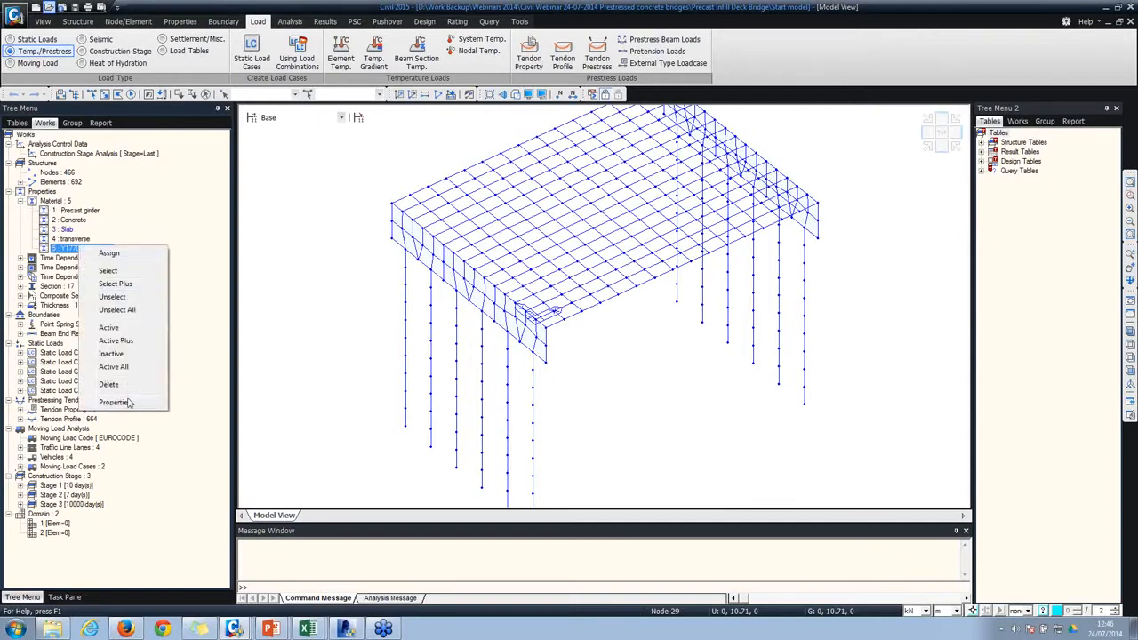
left_click(114, 402)
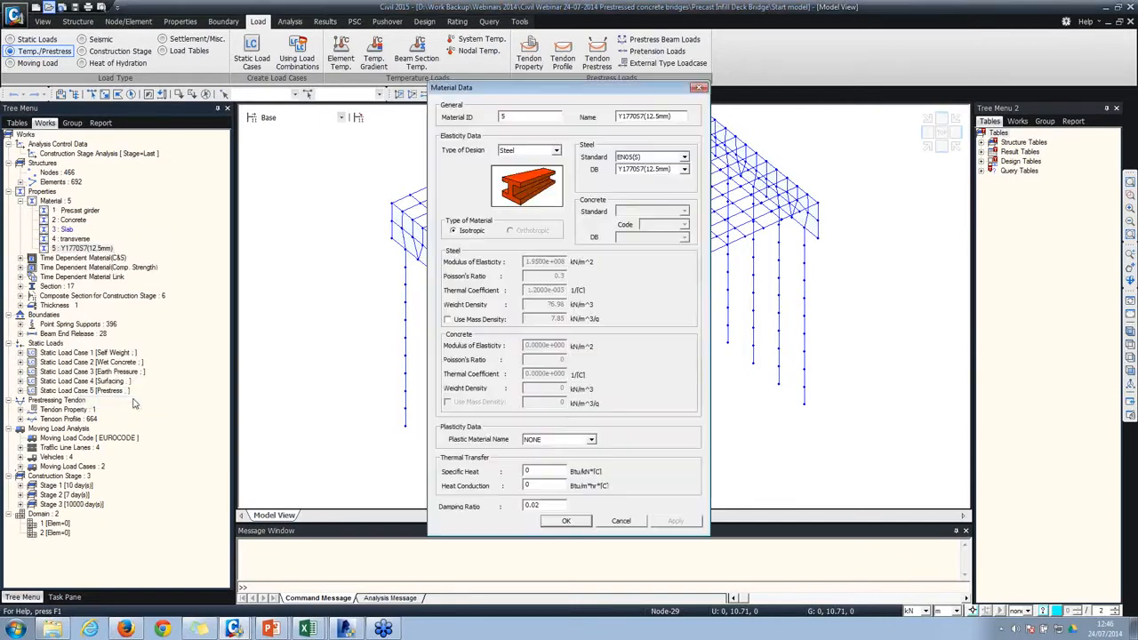
left_click(683, 169)
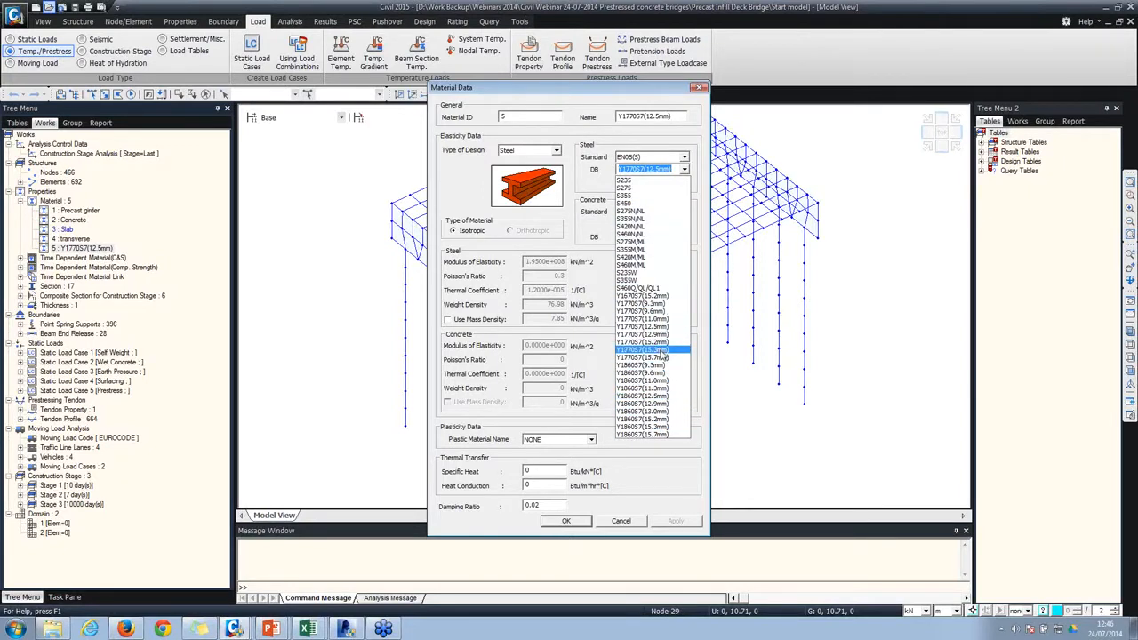
left_click(621, 521)
left_click(620, 521)
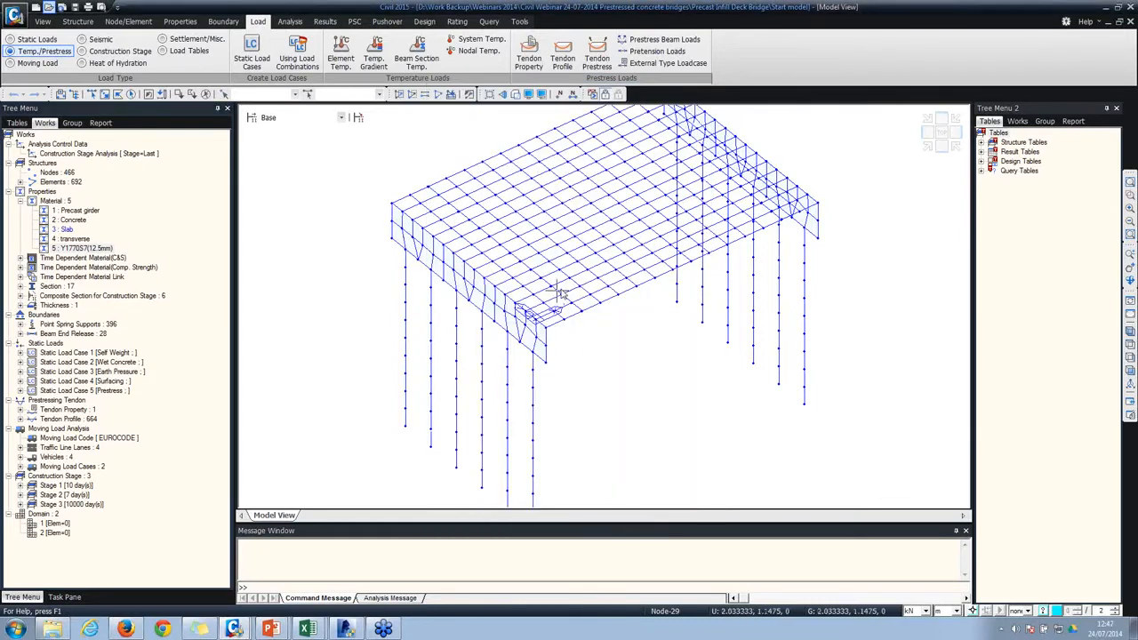
left_click(528, 55)
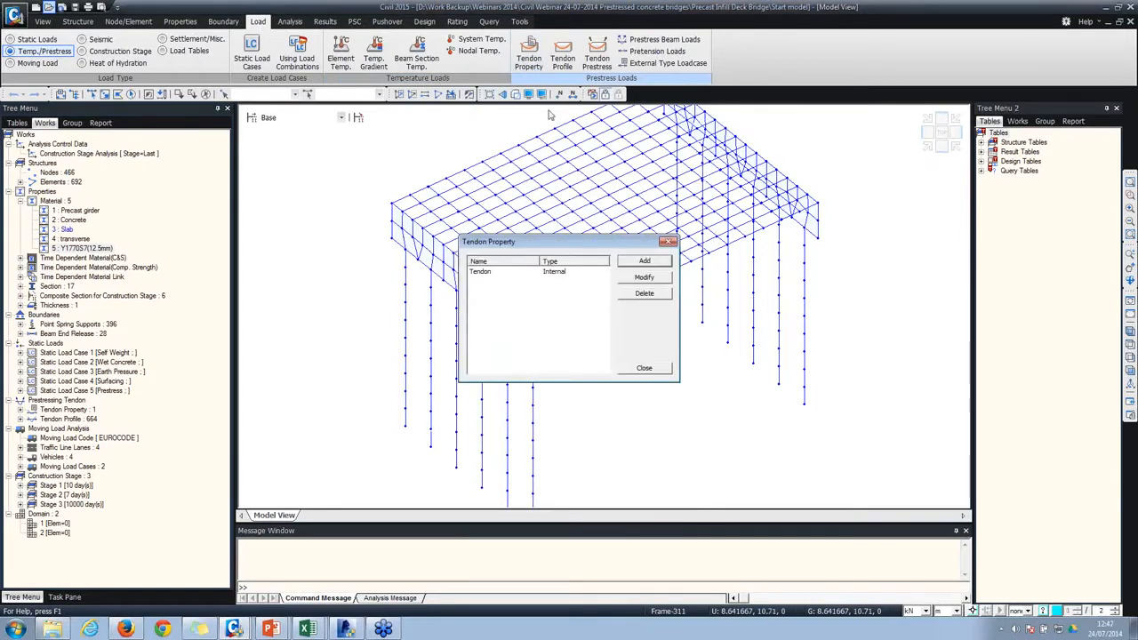
left_click(593, 273)
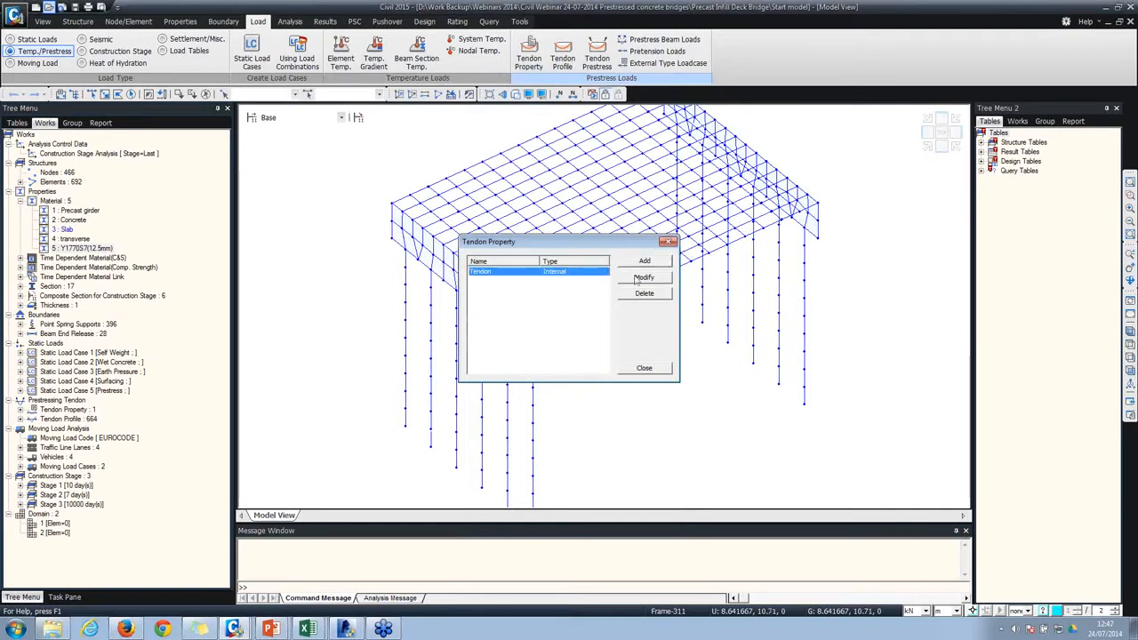
left_click(668, 243)
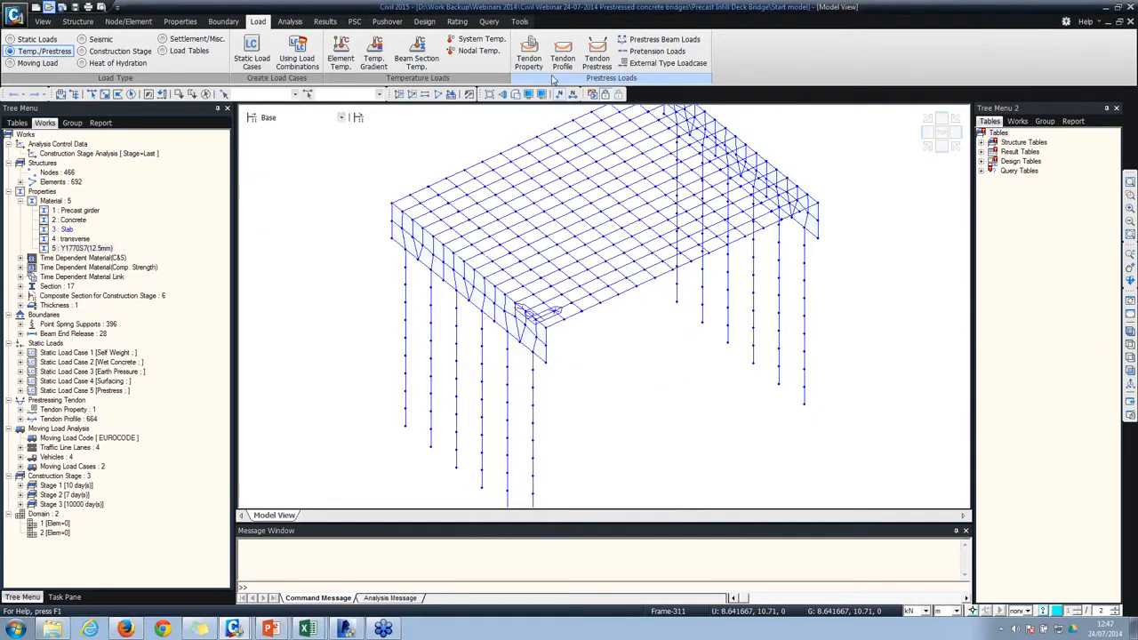
Step: Begin a new Internal(Pre-Tension) tendon property named tendon with material 5: Y1770S7(12.5mm)
left_click(530, 55)
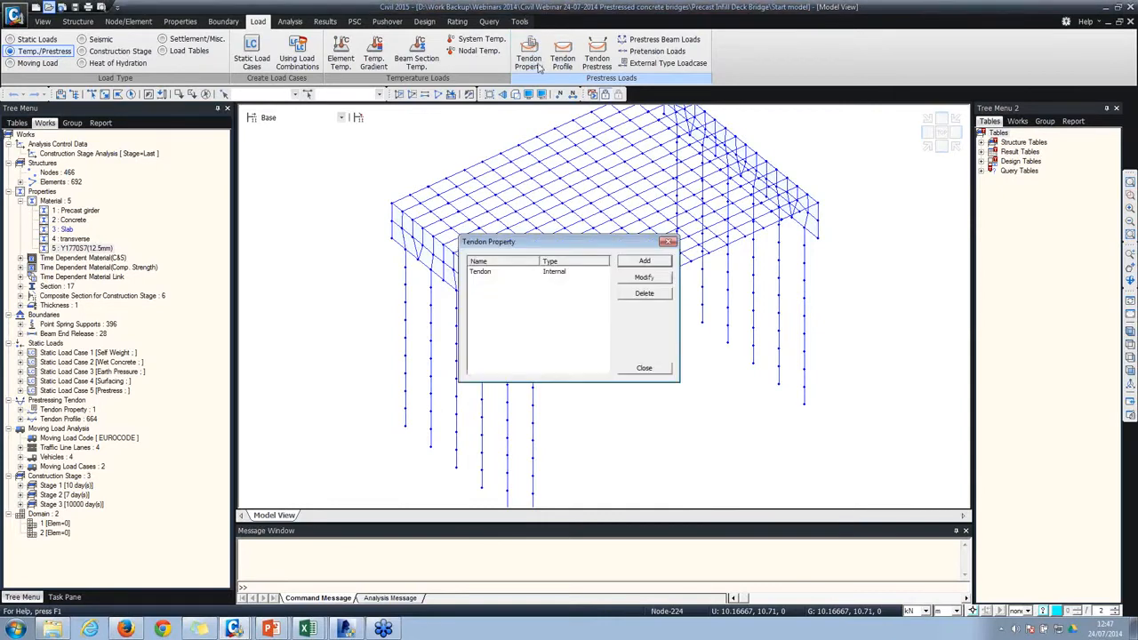
left_click(645, 262)
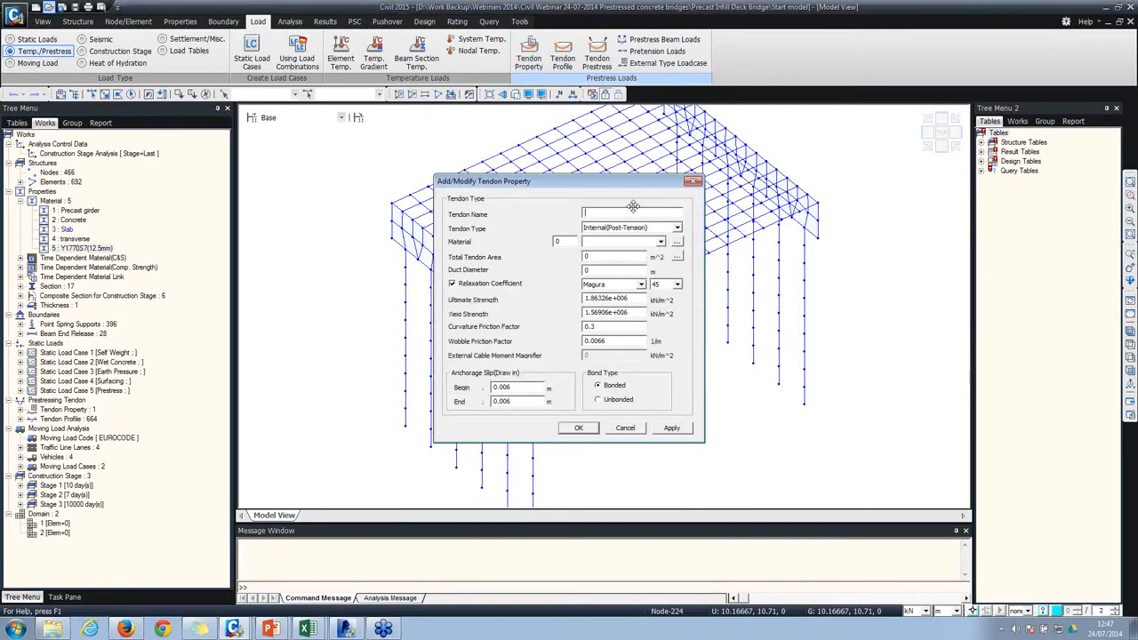
left_click(633, 228)
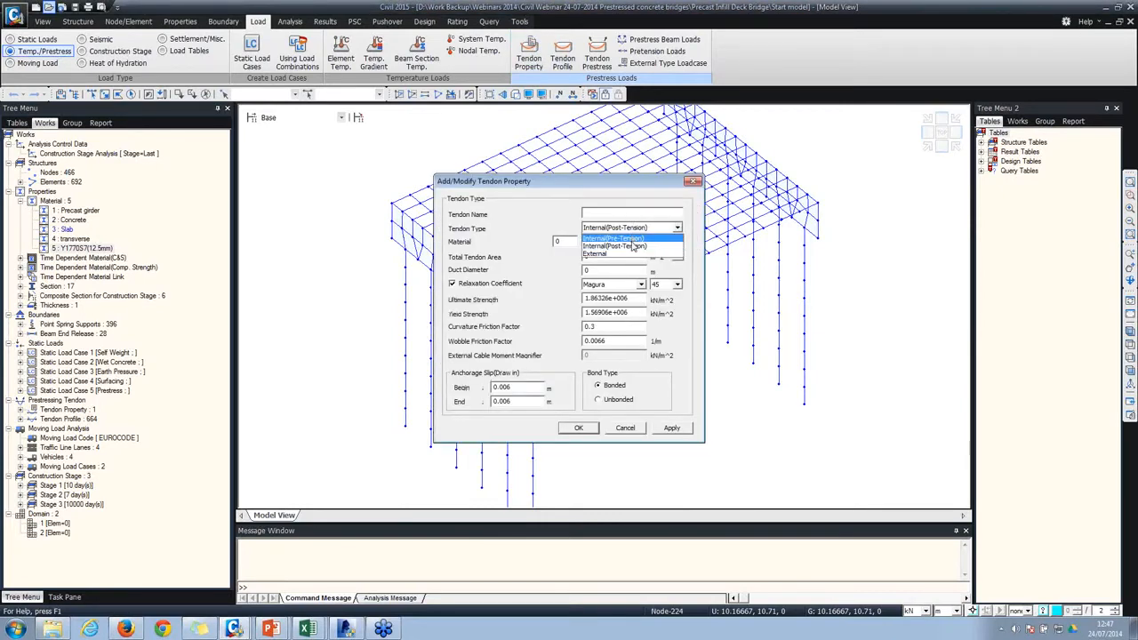
left_click(610, 239)
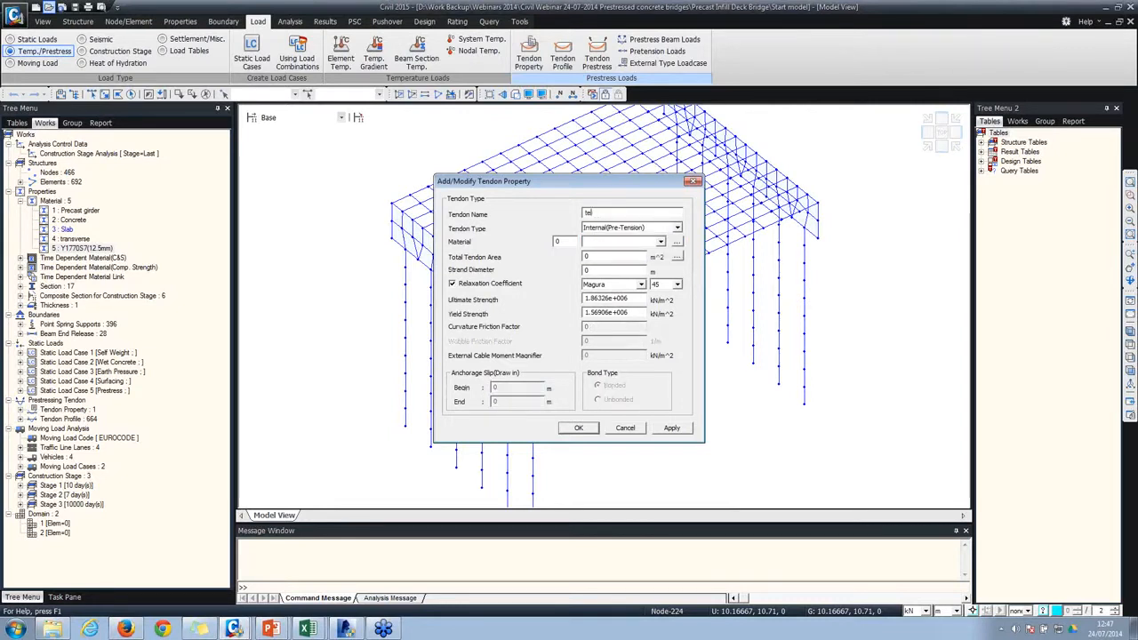
left_click(622, 241)
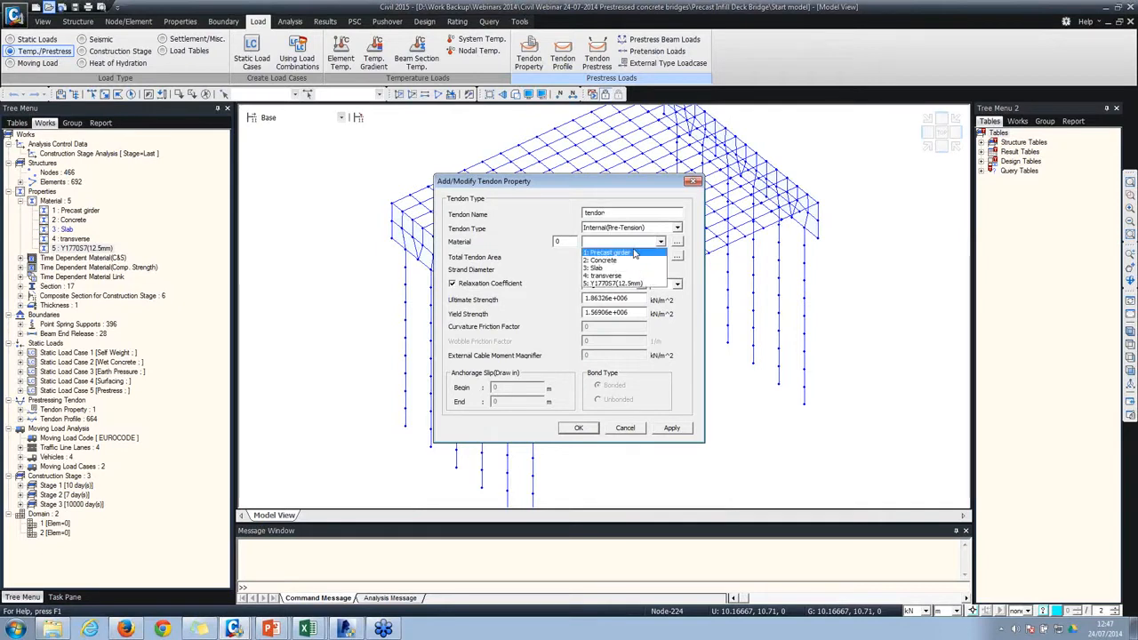
left_click(611, 284)
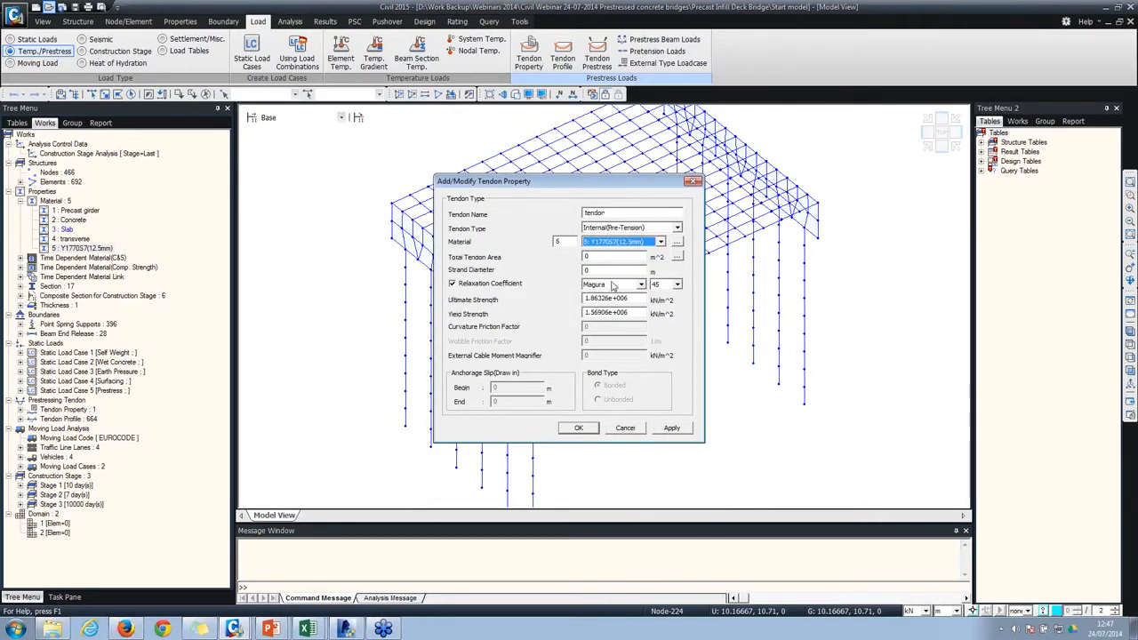
Step: Define the total tendon area of the new property from one strand of diameter type 15.2B
left_click(677, 259)
left_click_drag(616, 265, 853, 193)
left_click(868, 219)
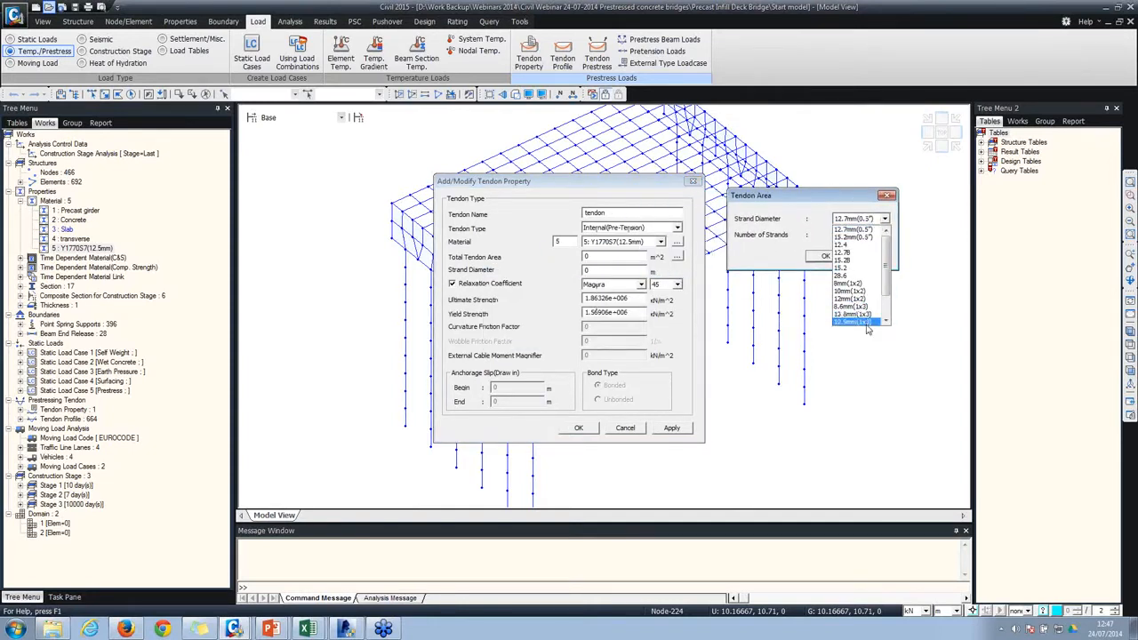
scroll(884, 289, "down", 2)
scroll(887, 267, "up", 2)
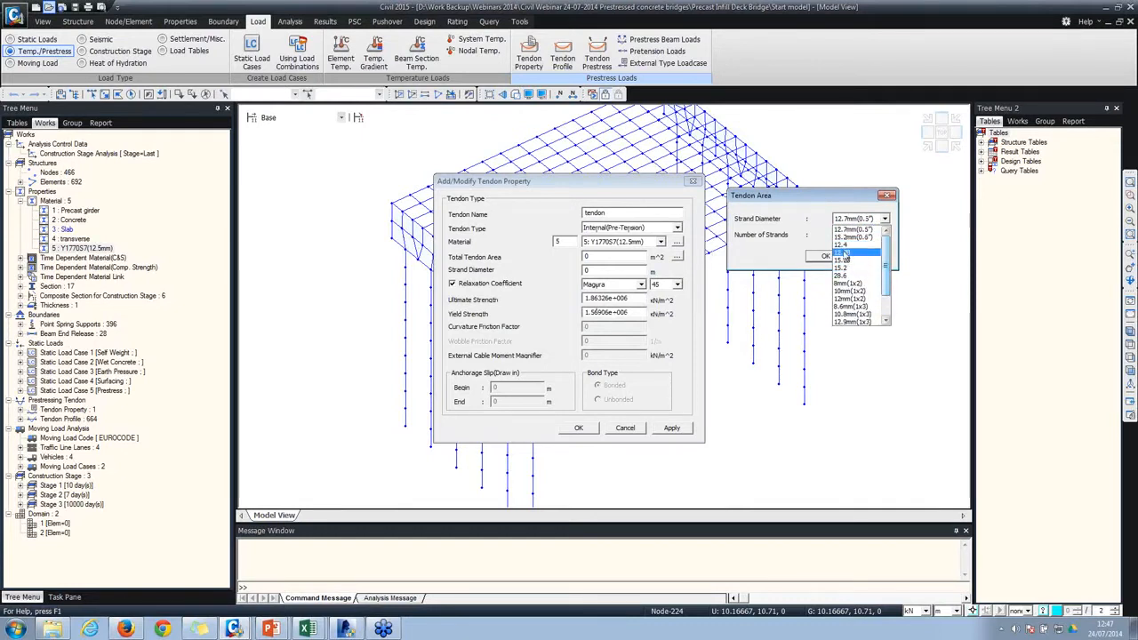
left_click(849, 266)
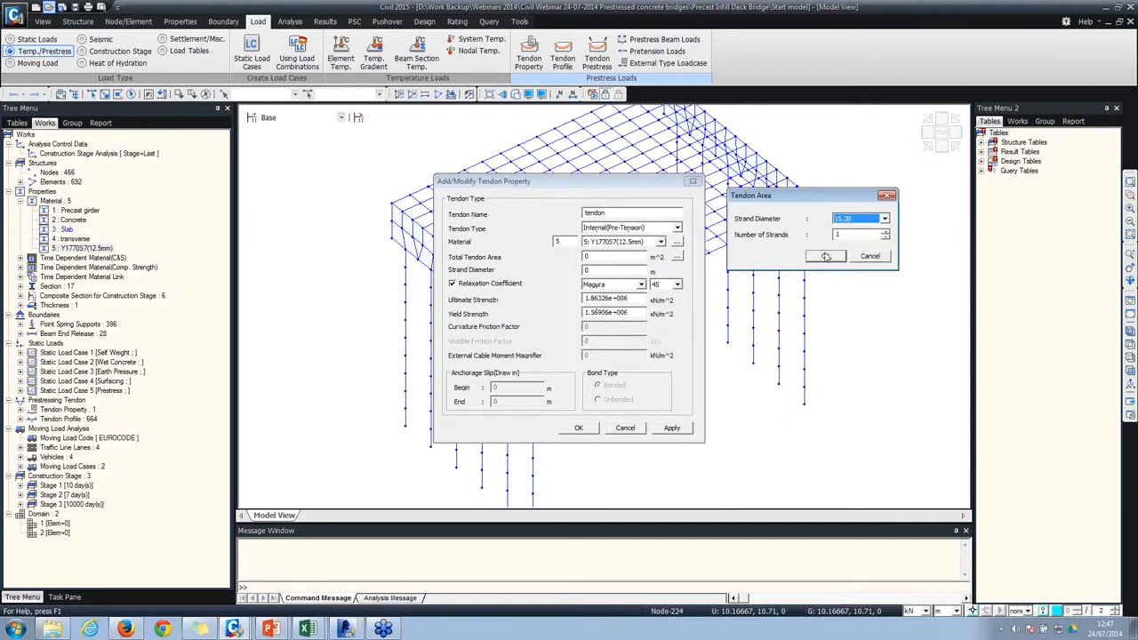
left_click(826, 256)
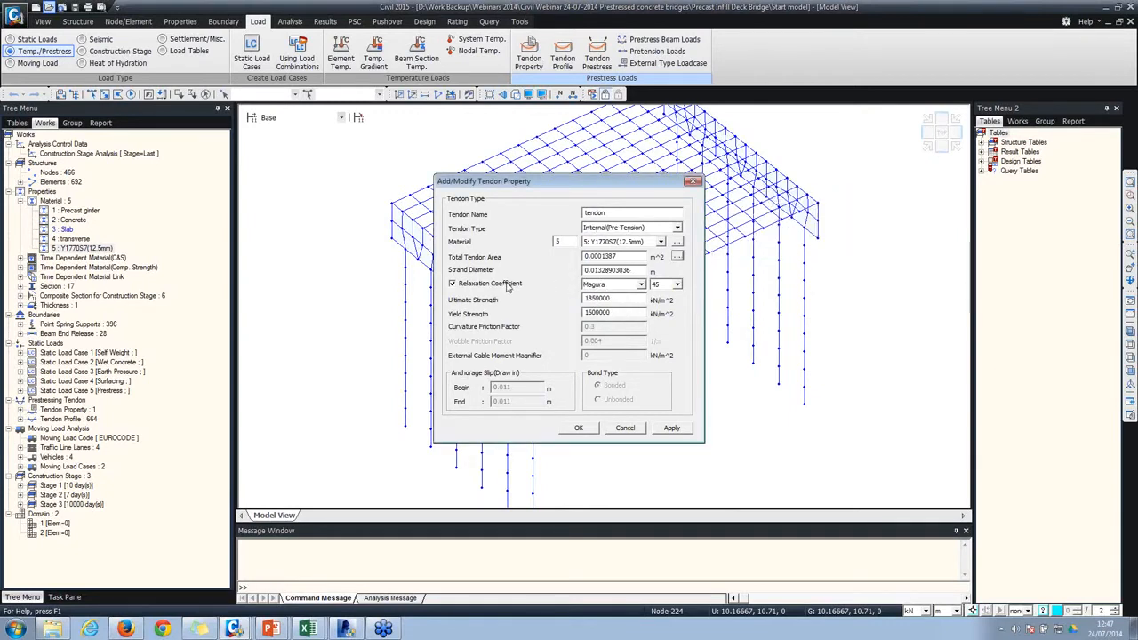
Step: Set the relaxation coefficient to European with Ordinary class, and discard the new tendon property
left_click(613, 285)
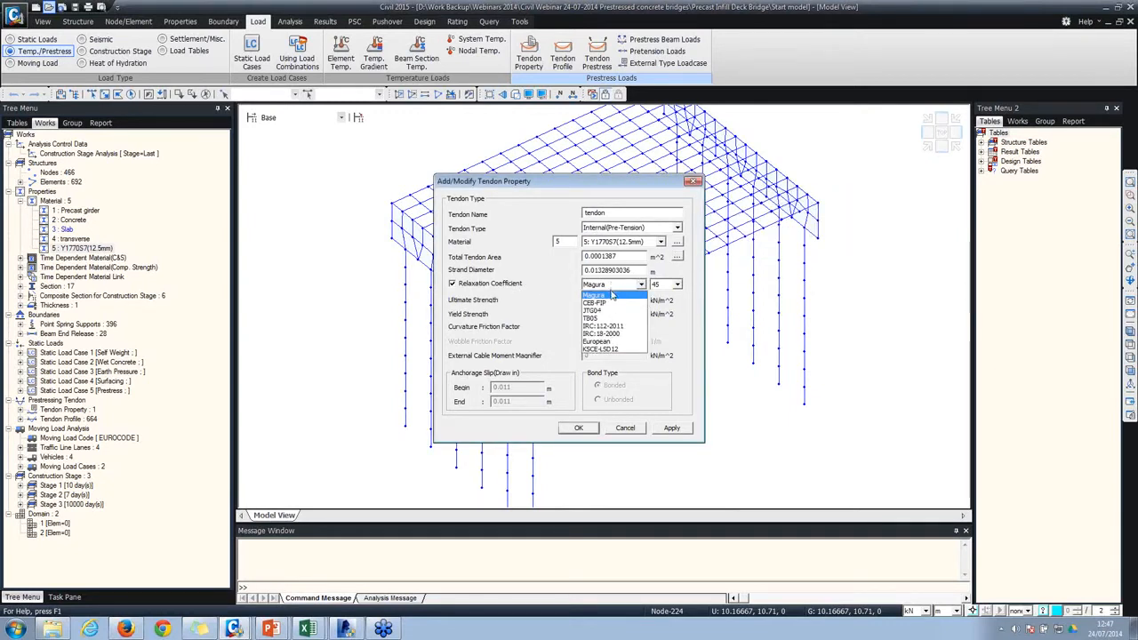
left_click(608, 342)
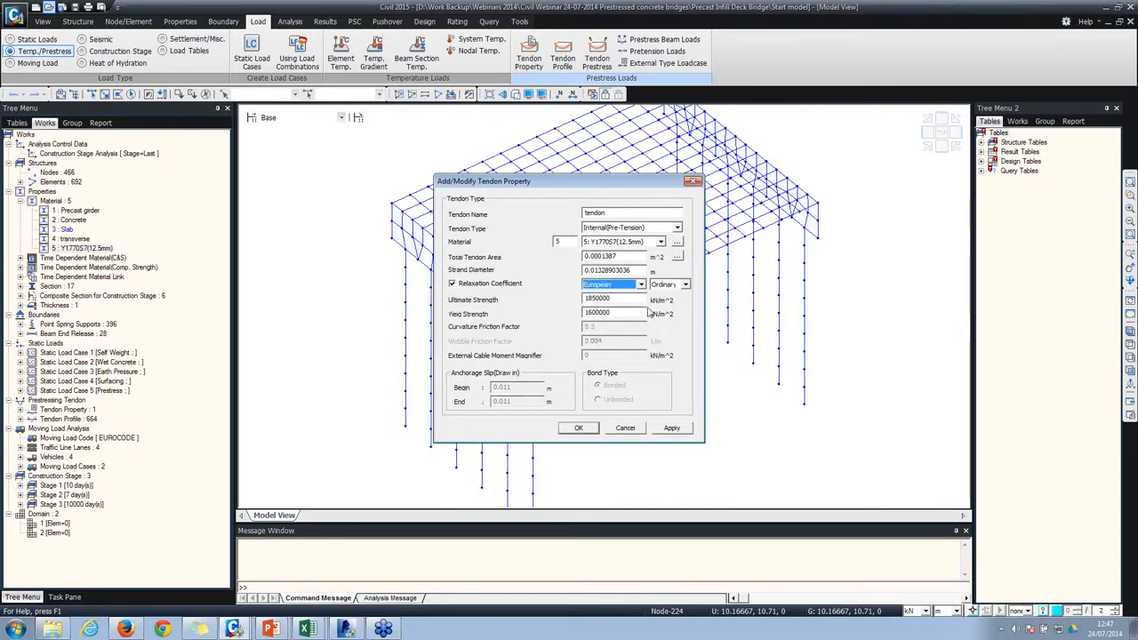
left_click(669, 284)
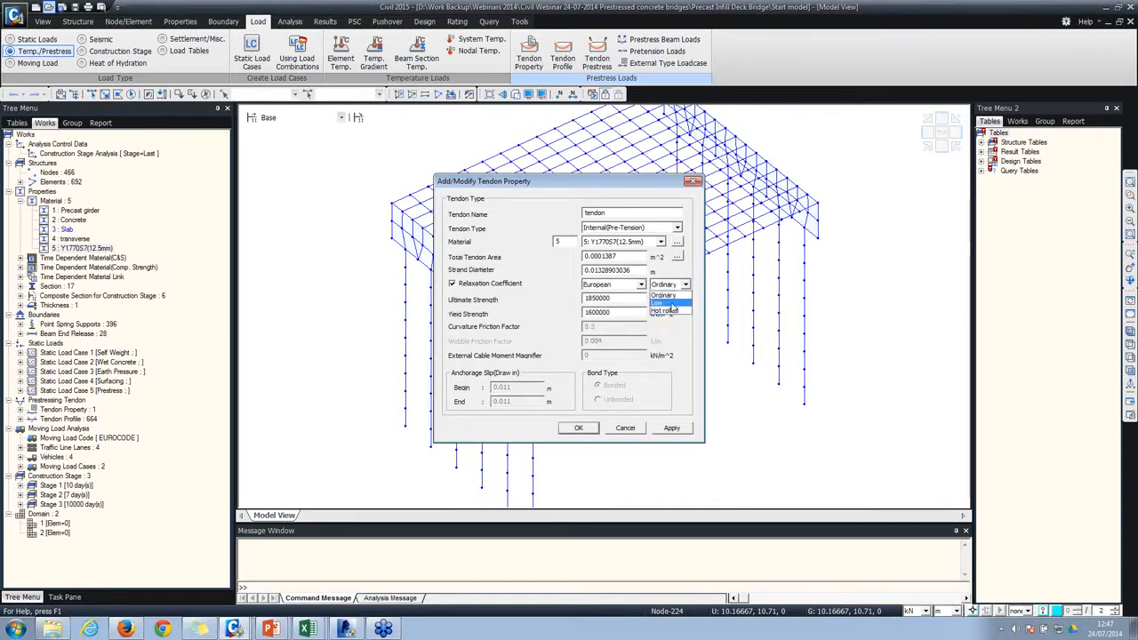
left_click(662, 295)
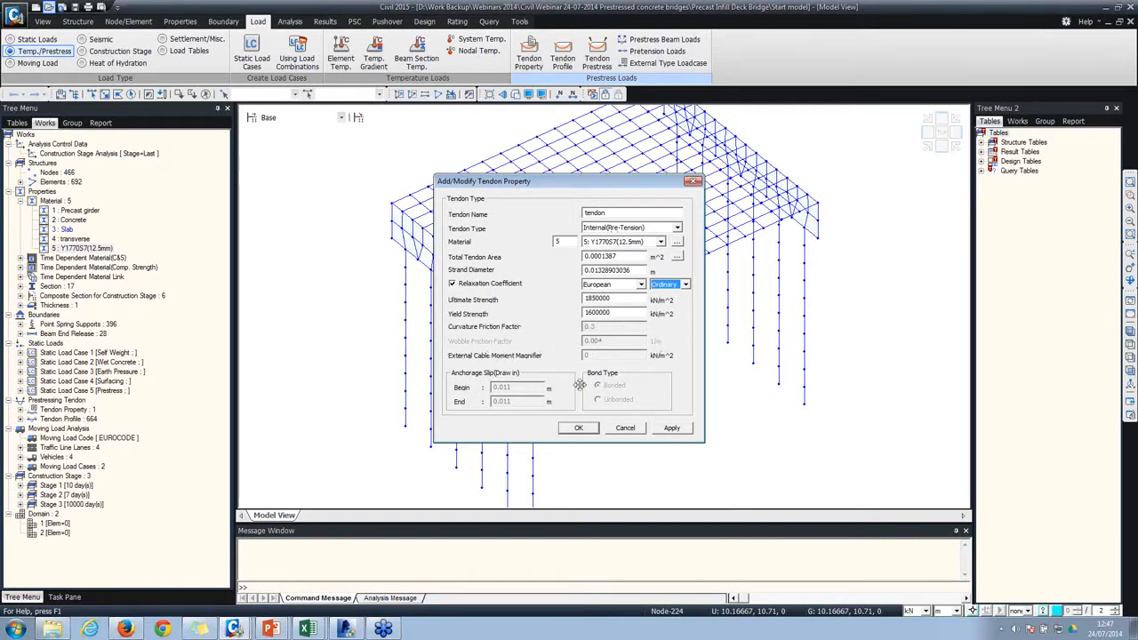
left_click(623, 431)
left_click(642, 368)
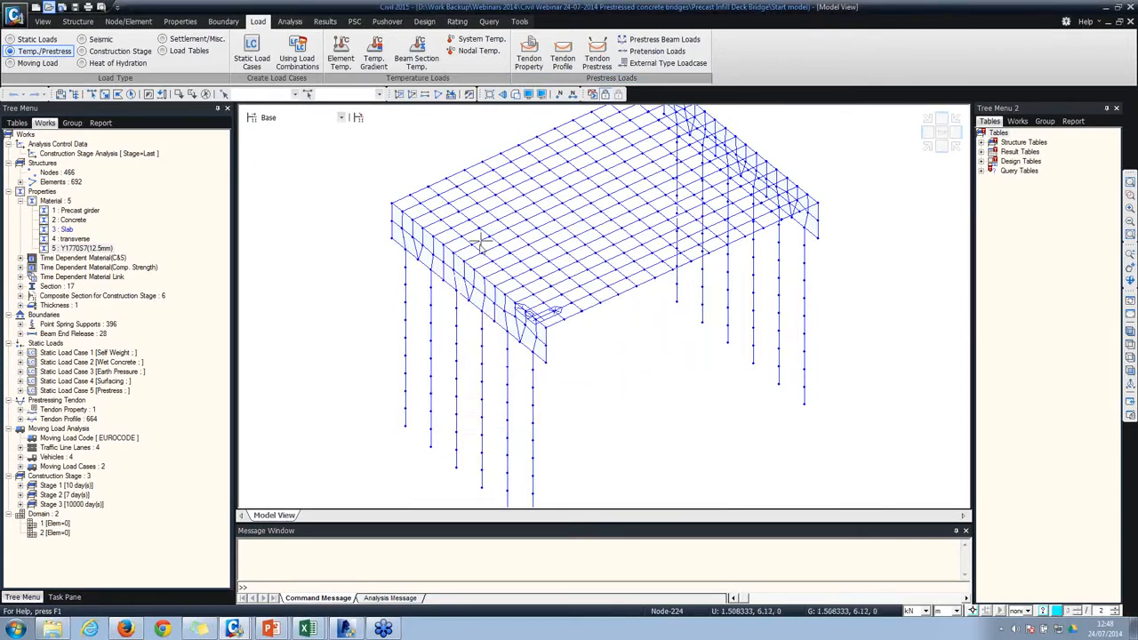
Step: Activate only the structure groups TY81 through TY810 and display their girders as solids
left_click(72, 123)
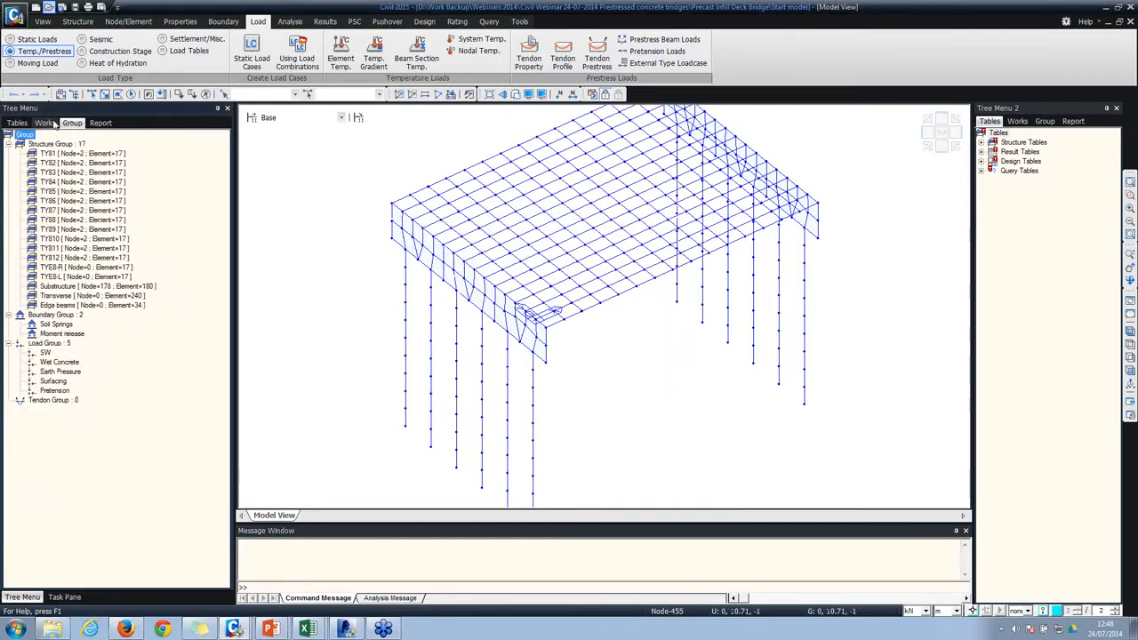
left_click(55, 156)
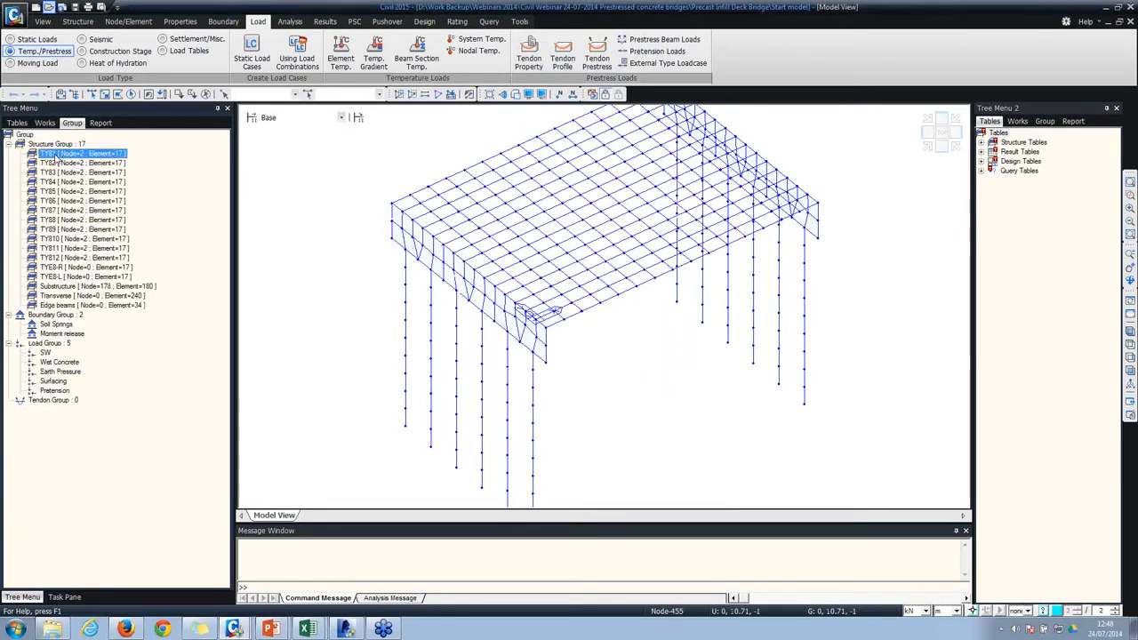
key("shift+Down")
key("shift+Down")
key("shift+Down")
key("shift+Down")
key("shift+Down")
key("shift+Down")
key("shift+Down")
key("shift+Down")
key("shift+Down")
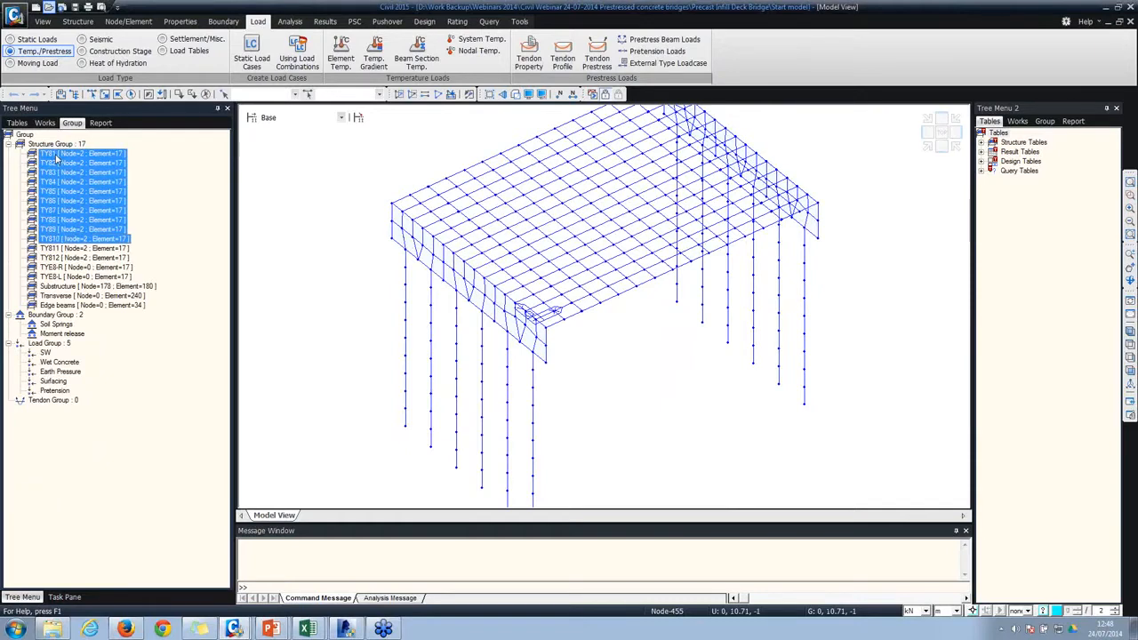
right_click(76, 166)
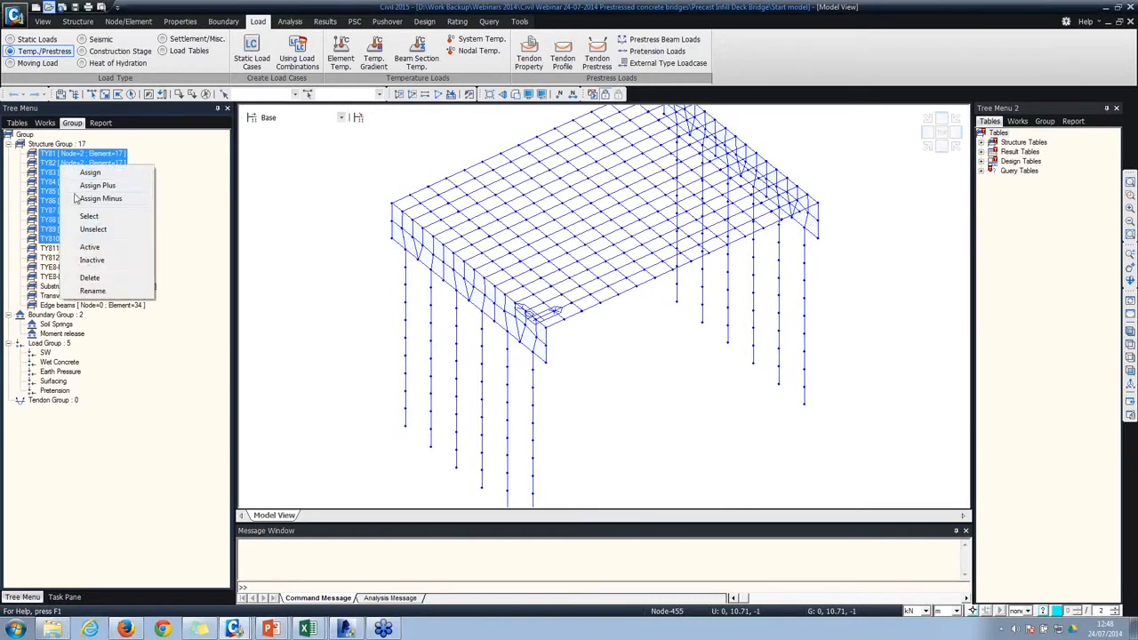
left_click(90, 248)
left_click(517, 95)
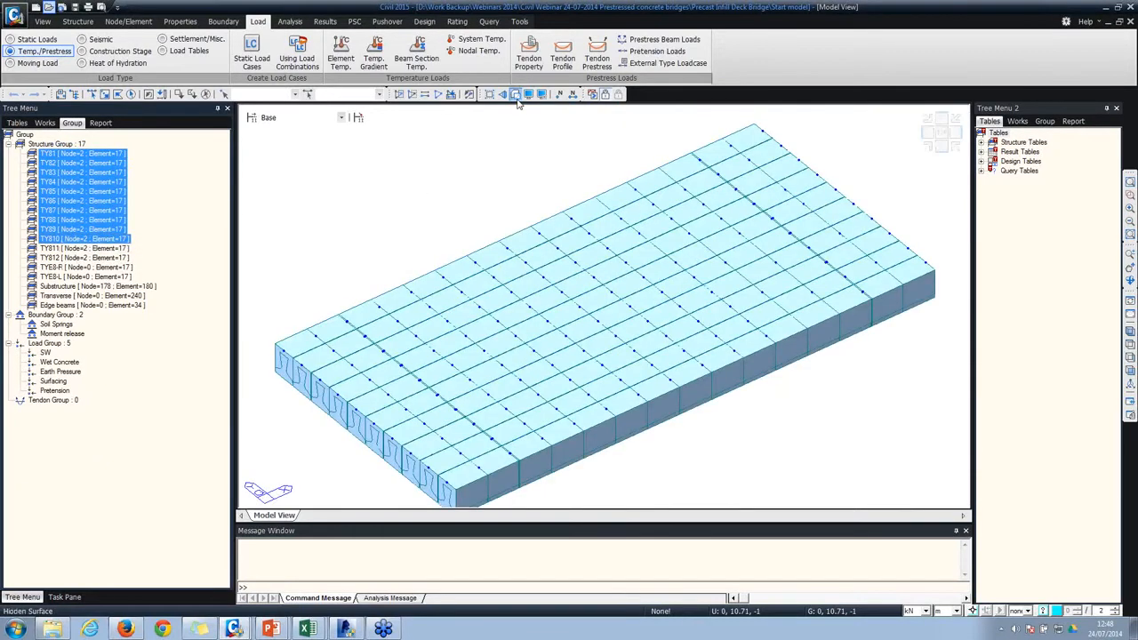
Step: Look through the individual girder structure groups between TY82 and TY811
left_click(67, 161)
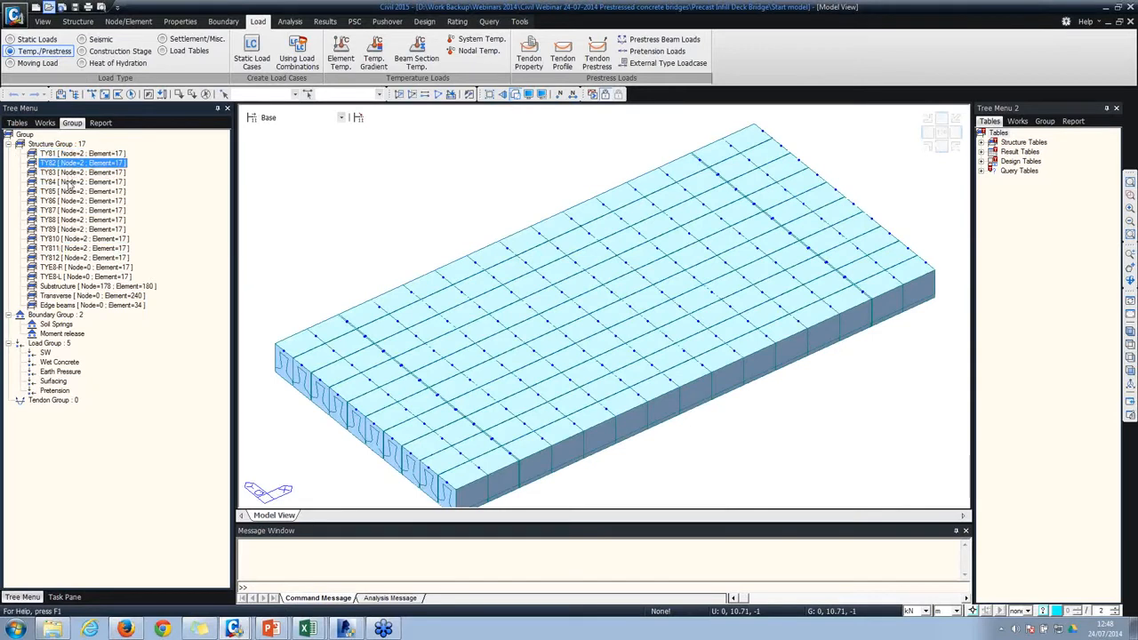
left_click(66, 182)
left_click(66, 200)
left_click(67, 219)
left_click(70, 239)
left_click(72, 249)
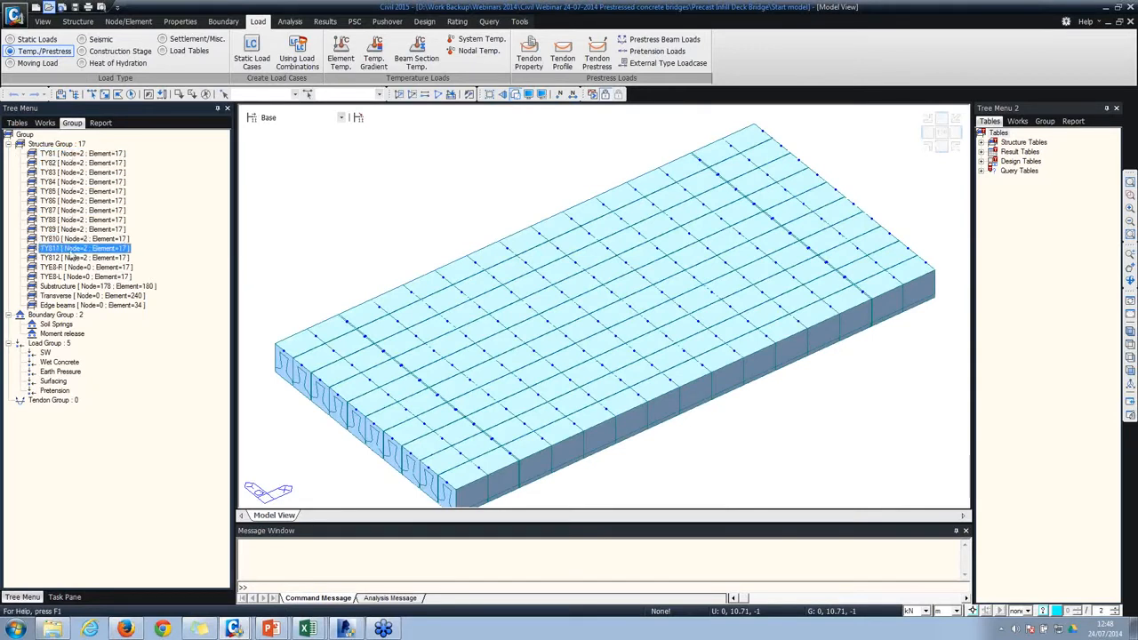
left_click(71, 240)
left_click(70, 231)
left_click(69, 220)
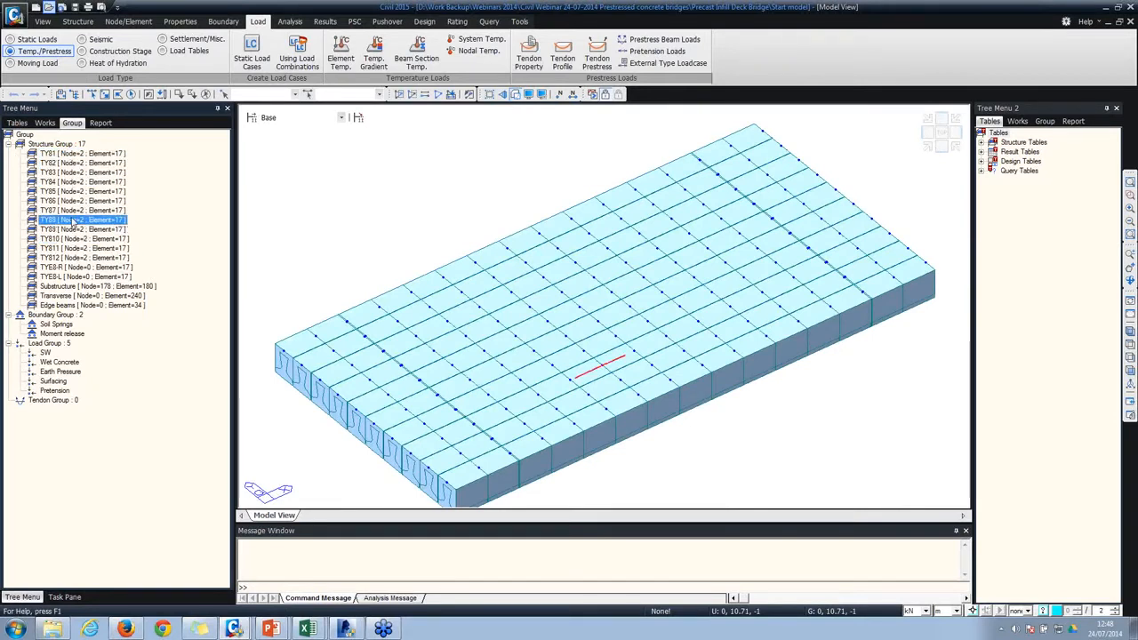
Step: Clear the selection and show the deck in top view with the girders as wireframe lines
left_click(208, 95)
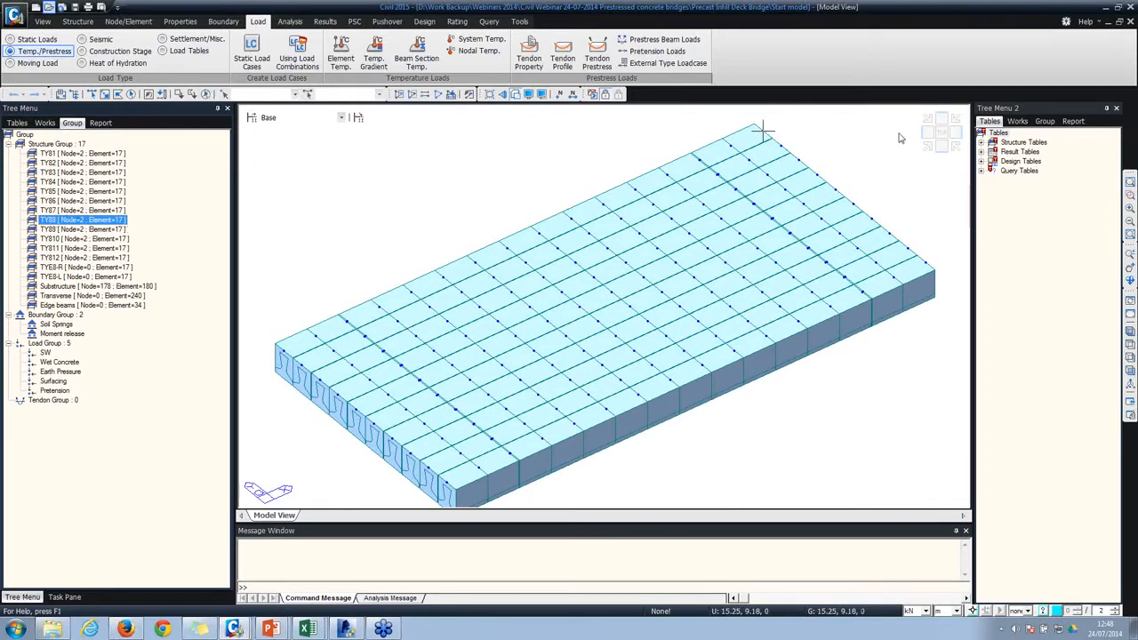
left_click(944, 133)
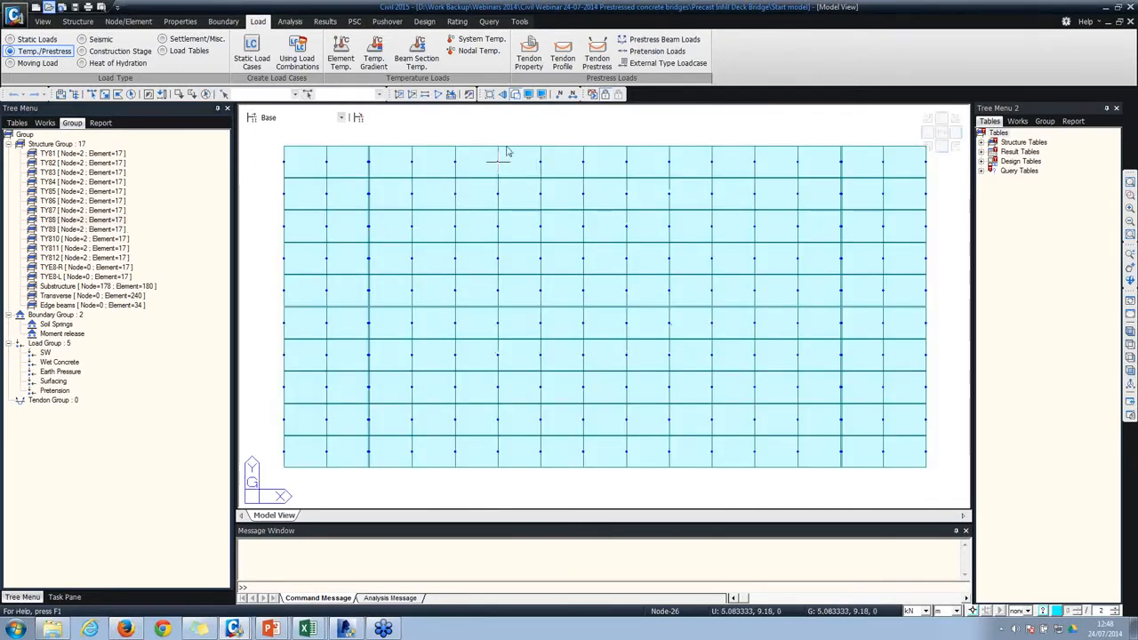
left_click(516, 94)
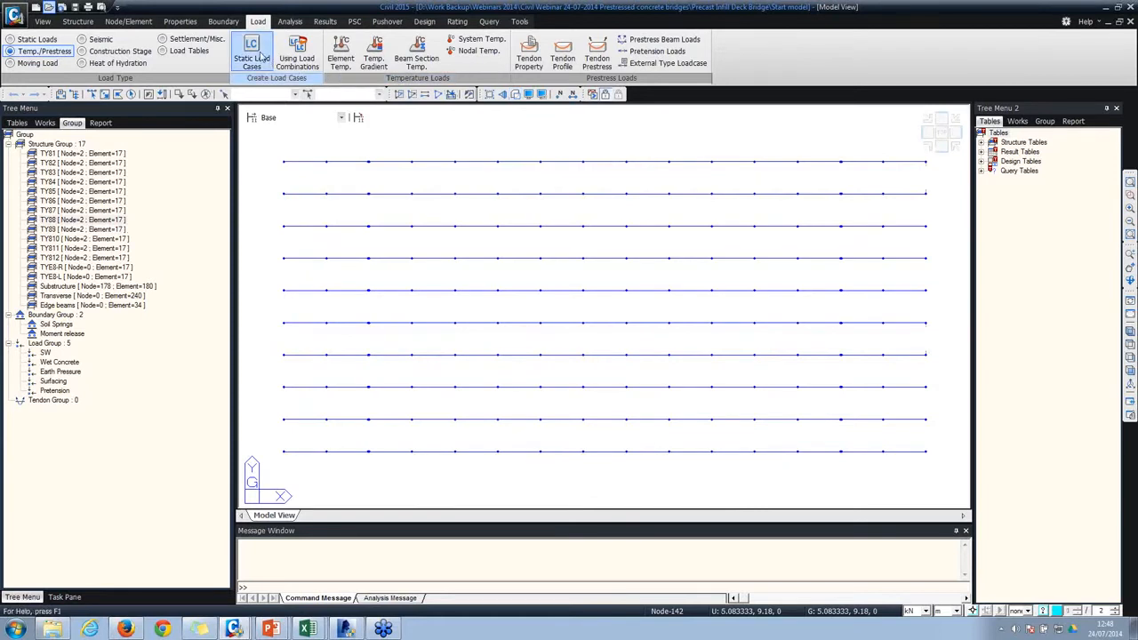
Step: Open the PSC bridge tendon template for girder group TY81 and examine its cross-sections at elements 13 and 90
left_click(78, 21)
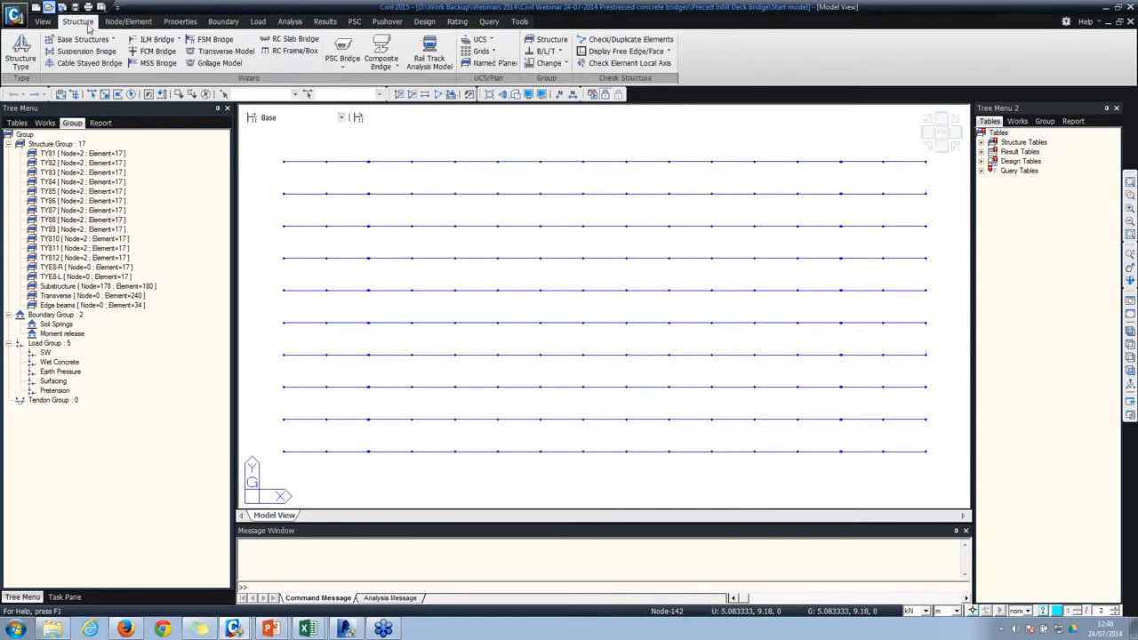
left_click(345, 63)
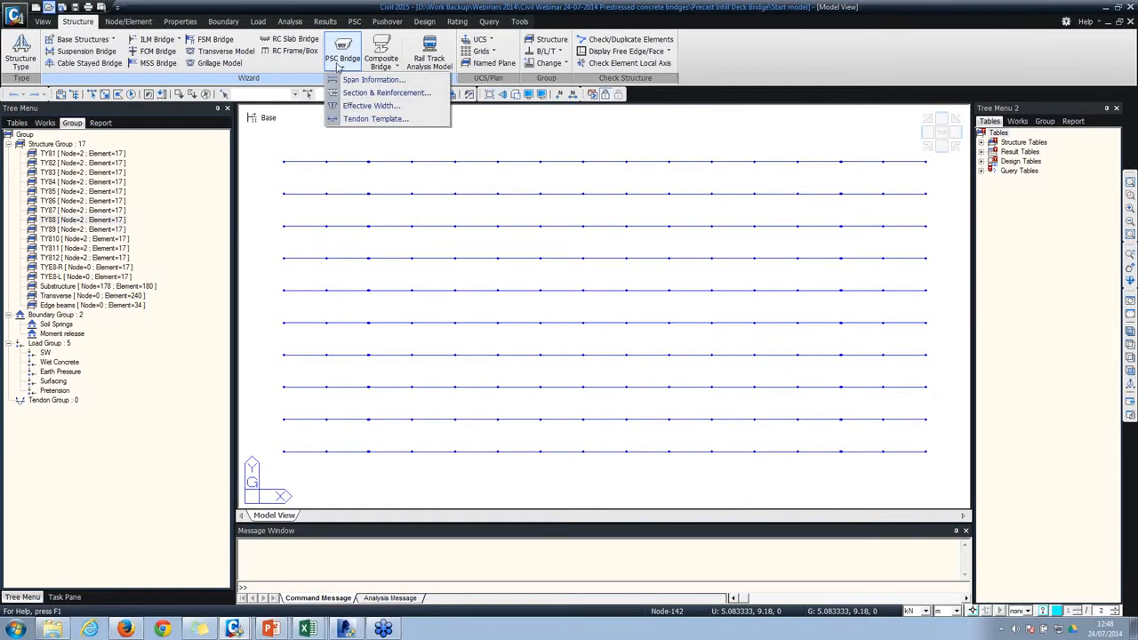
left_click(360, 120)
left_click_drag(233, 14, 552, 23)
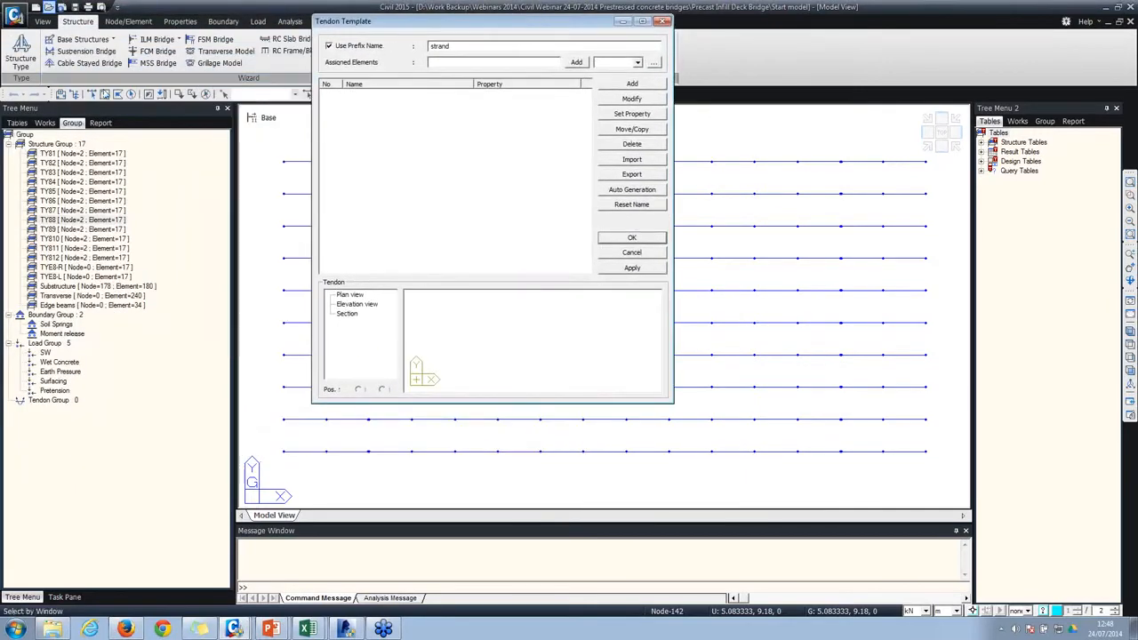
double_click(80, 156)
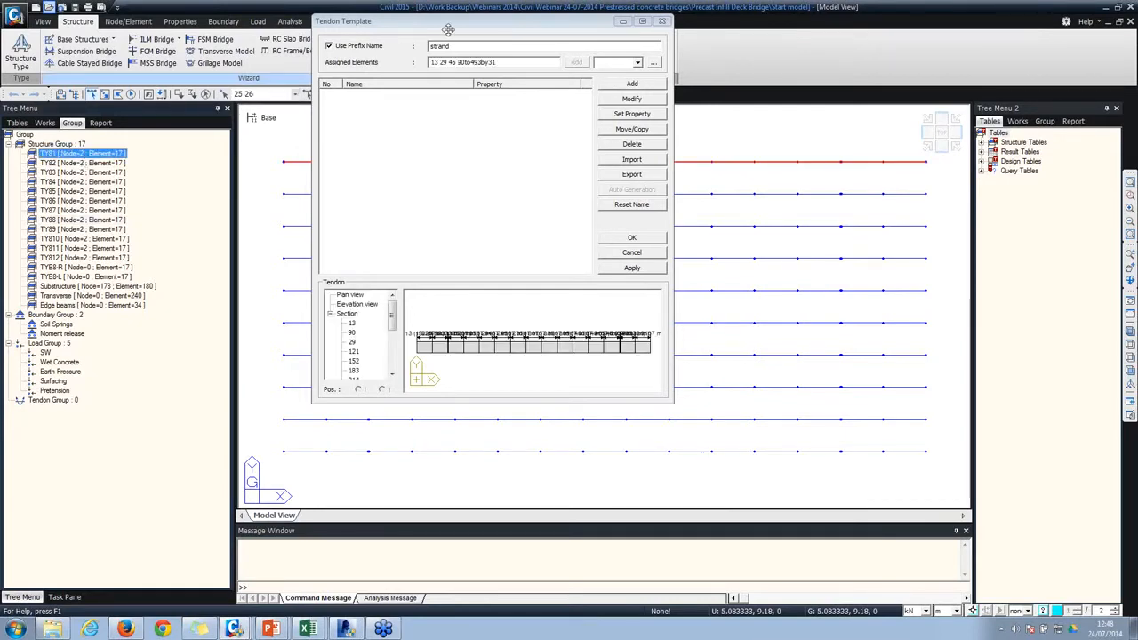
left_click_drag(477, 26, 557, 79)
left_click(430, 376)
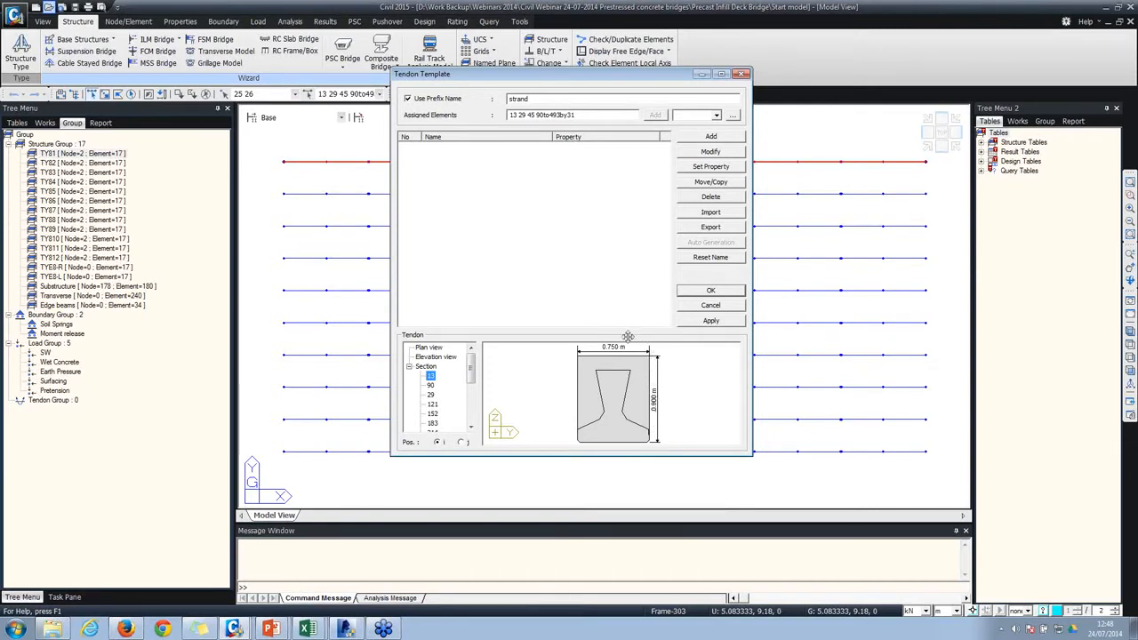
left_click(430, 385)
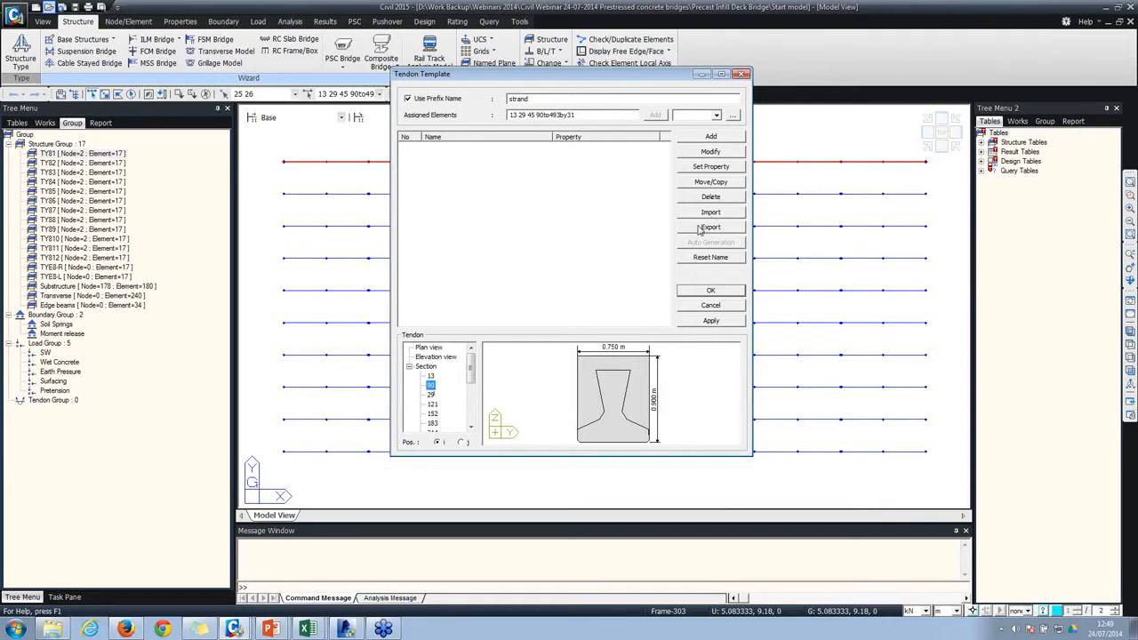
left_click(742, 75)
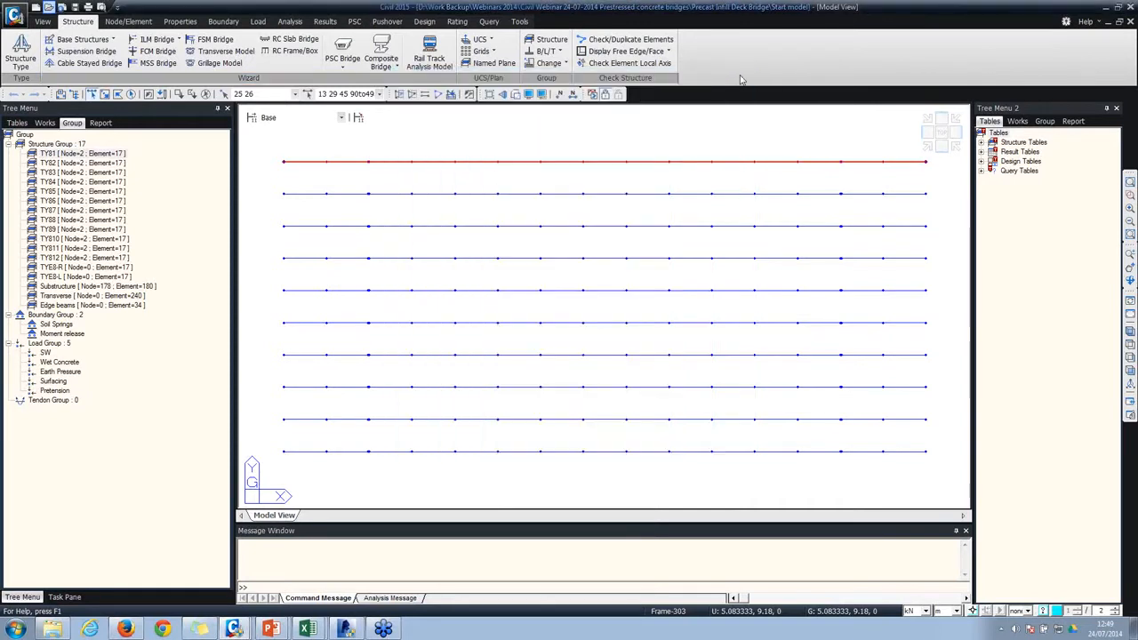
Step: Select only the sixth girder line from the upper edge of the plan and start adding a tendon to it with the tendon template
left_click(206, 94)
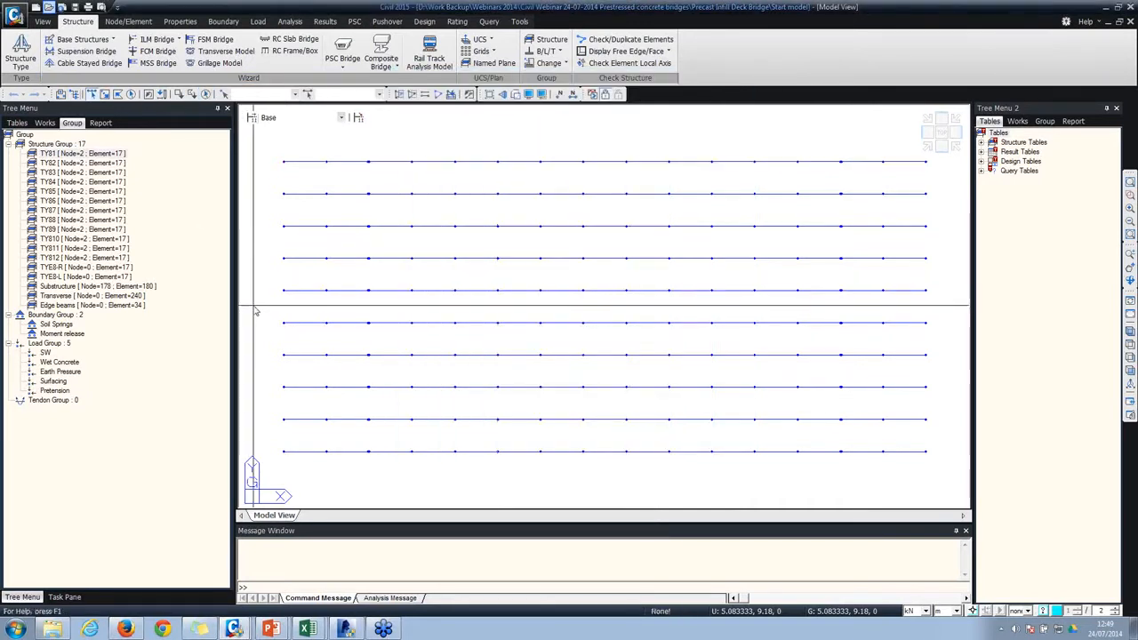
left_click_drag(261, 308, 958, 351)
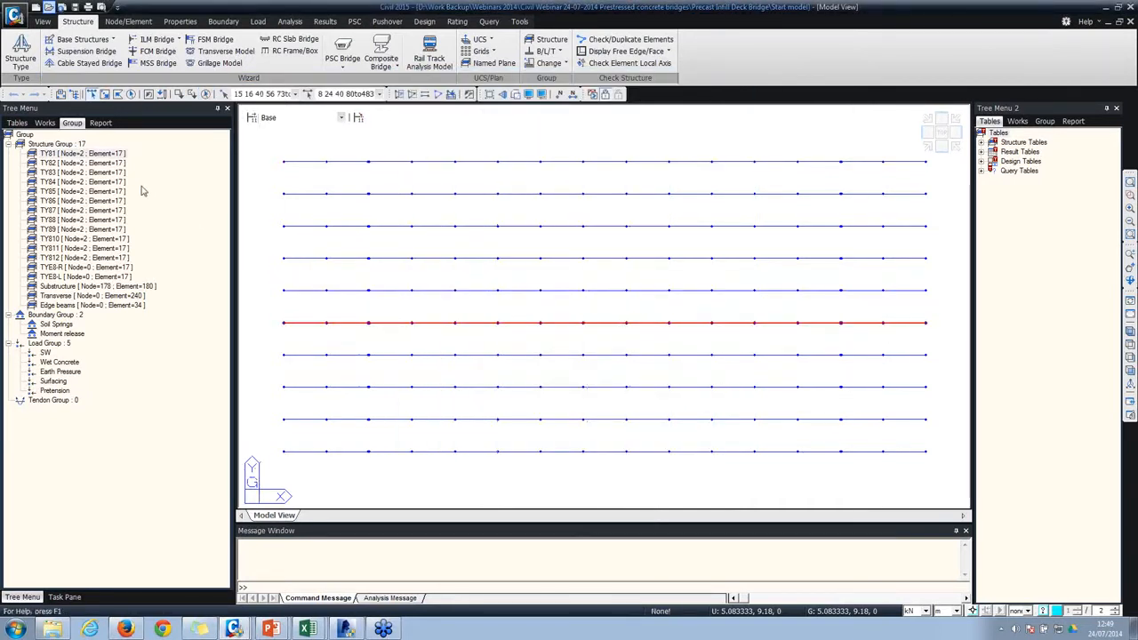
left_click(380, 66)
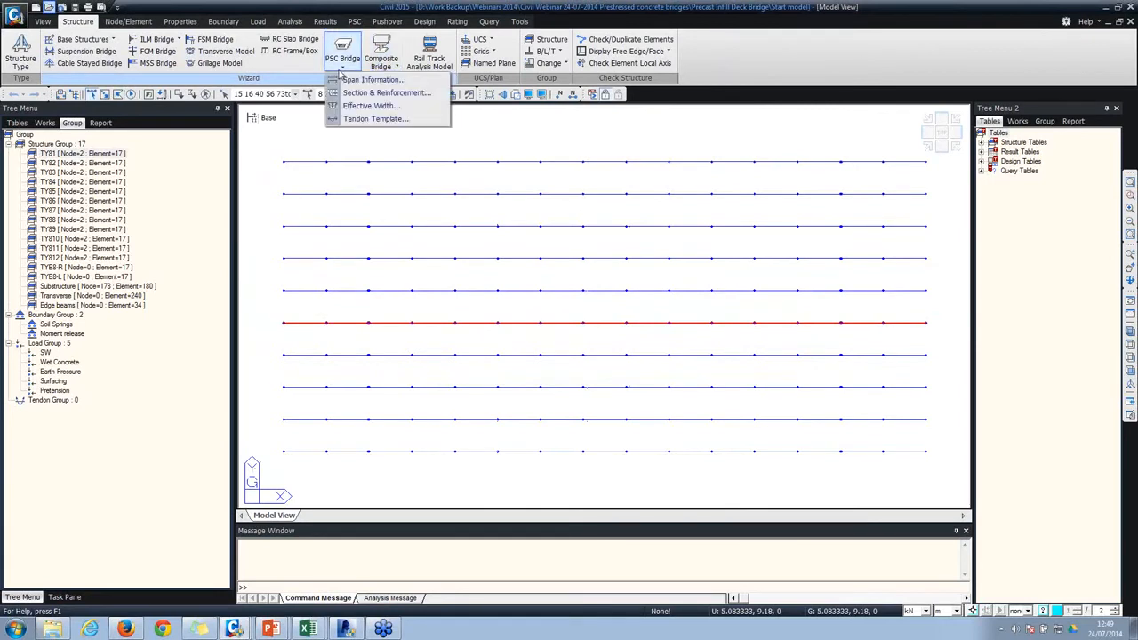
left_click(374, 119)
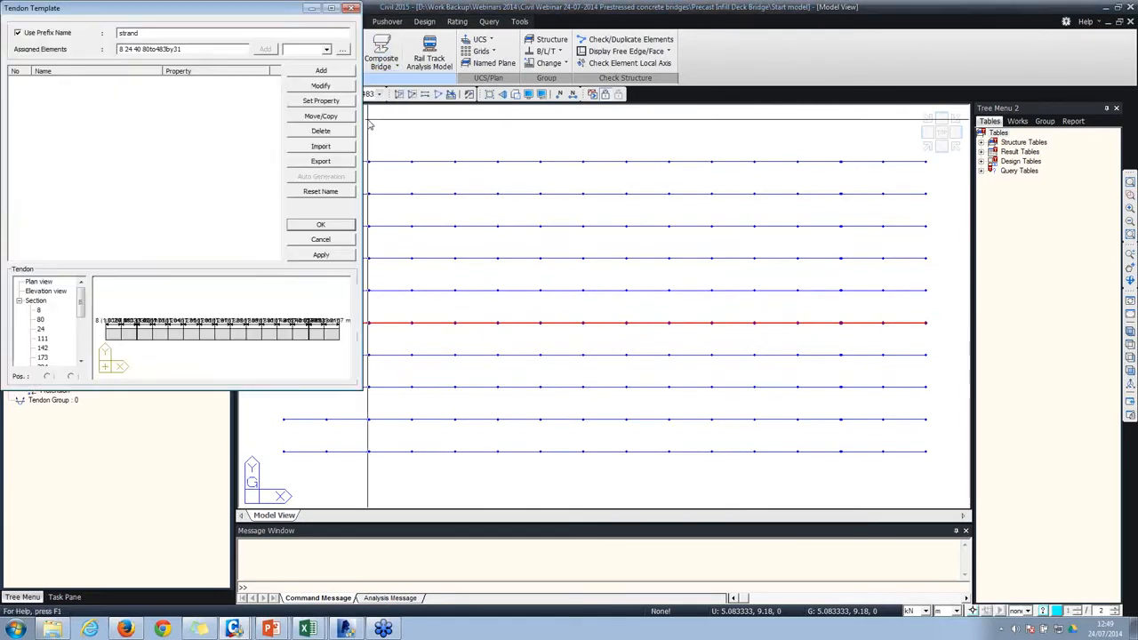
left_click(40, 320)
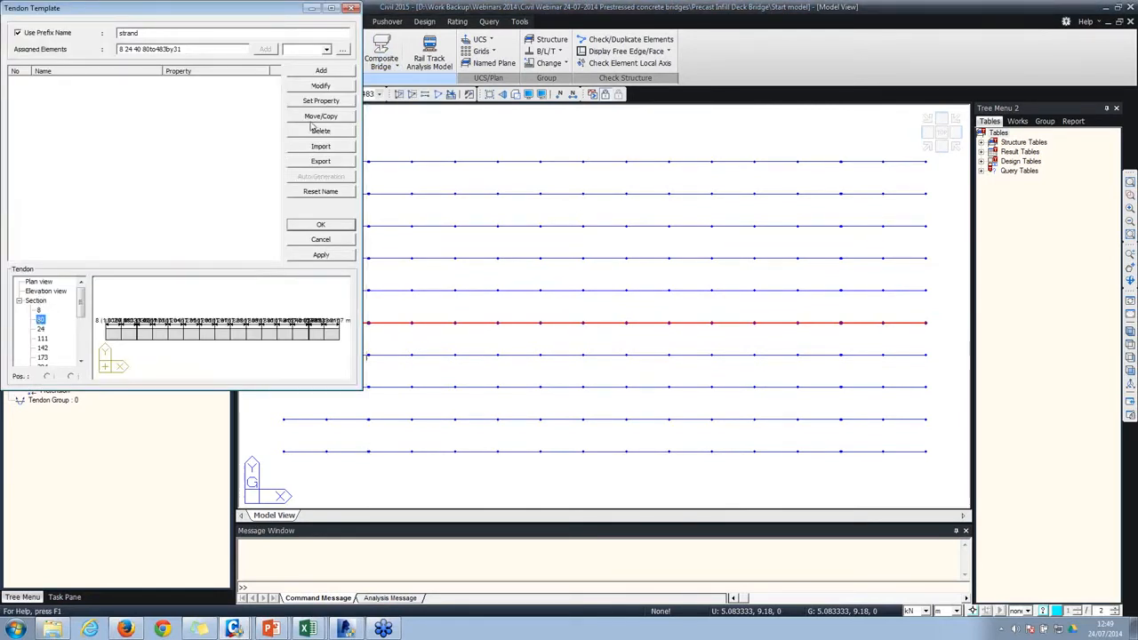
left_click(321, 73)
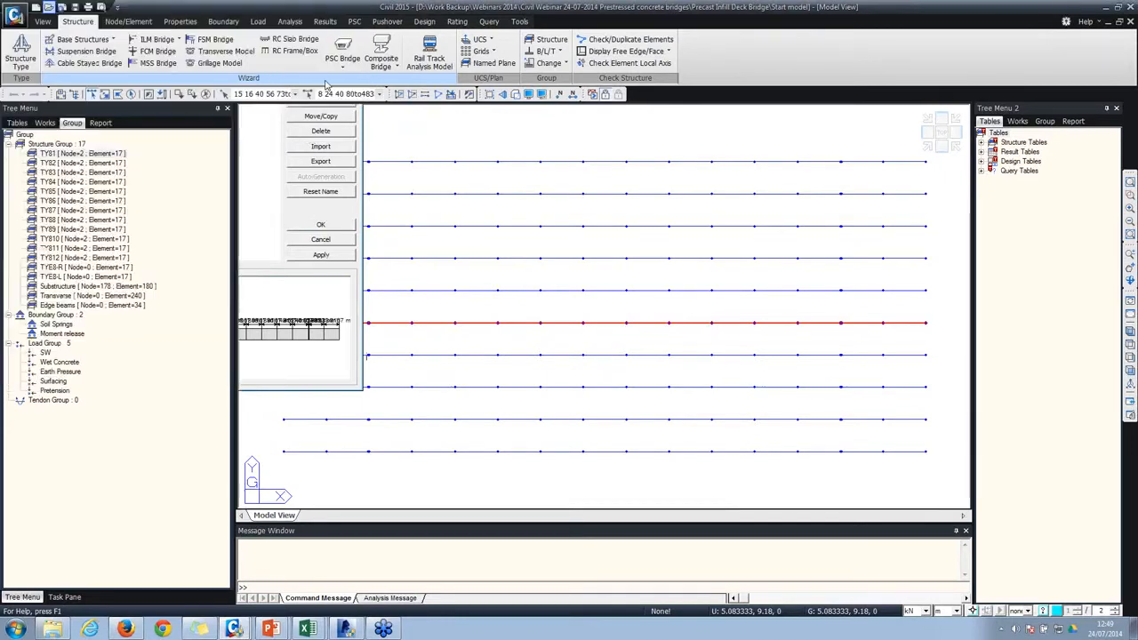
left_click_drag(142, 17, 673, 28)
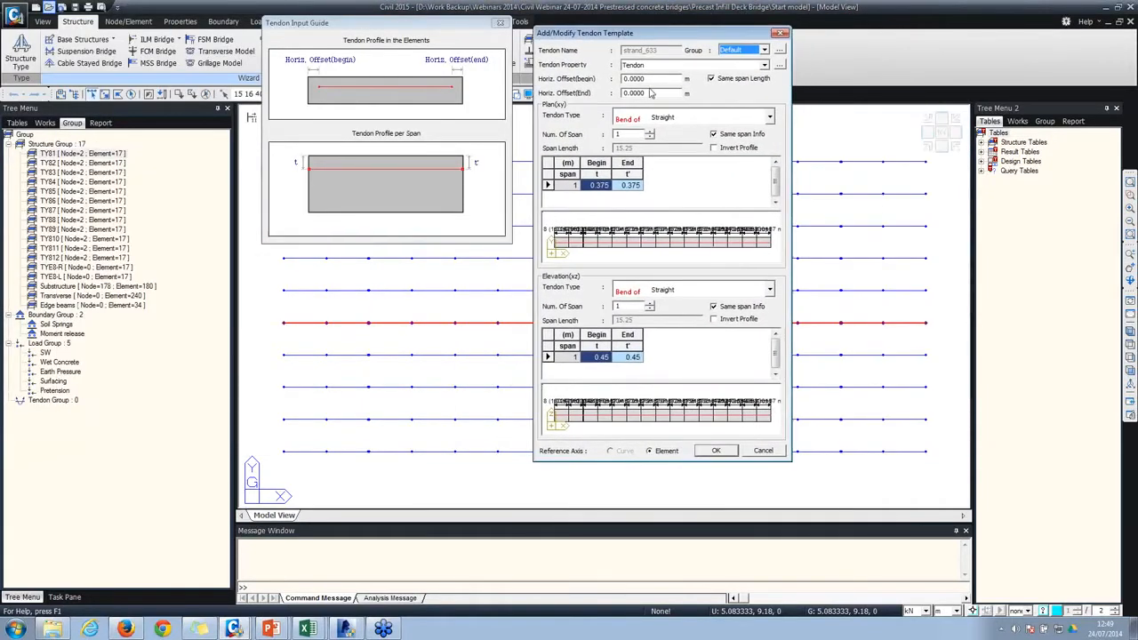
Step: Set the tendon type to Curved 1 in plan and Curved 3 in elevation
left_click(770, 118)
left_click(770, 117)
left_click(770, 117)
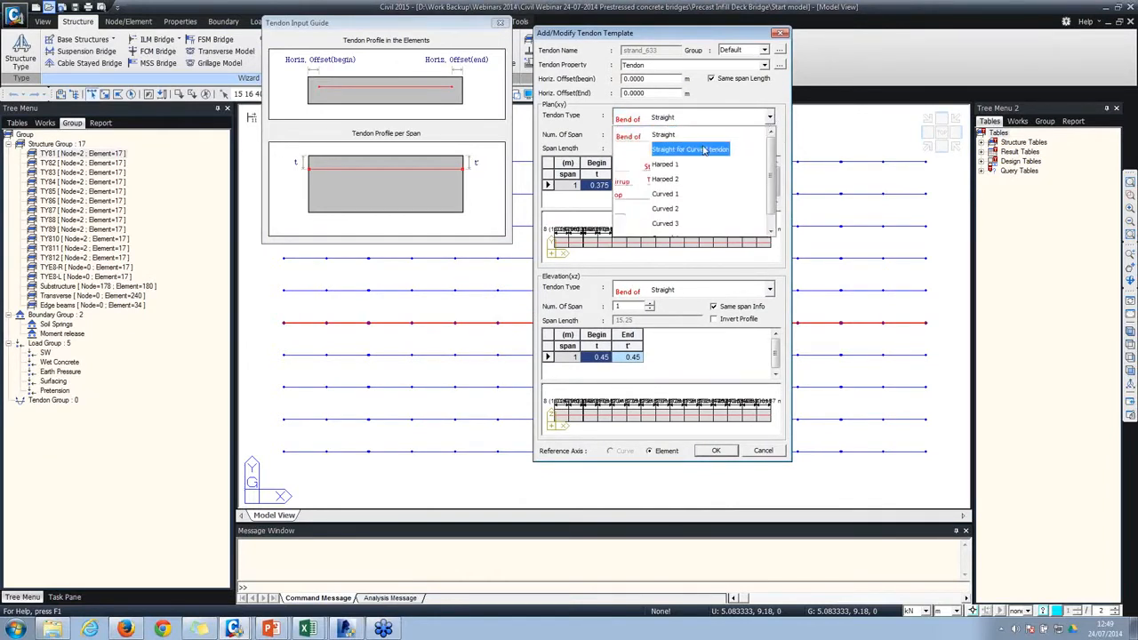
left_click(689, 194)
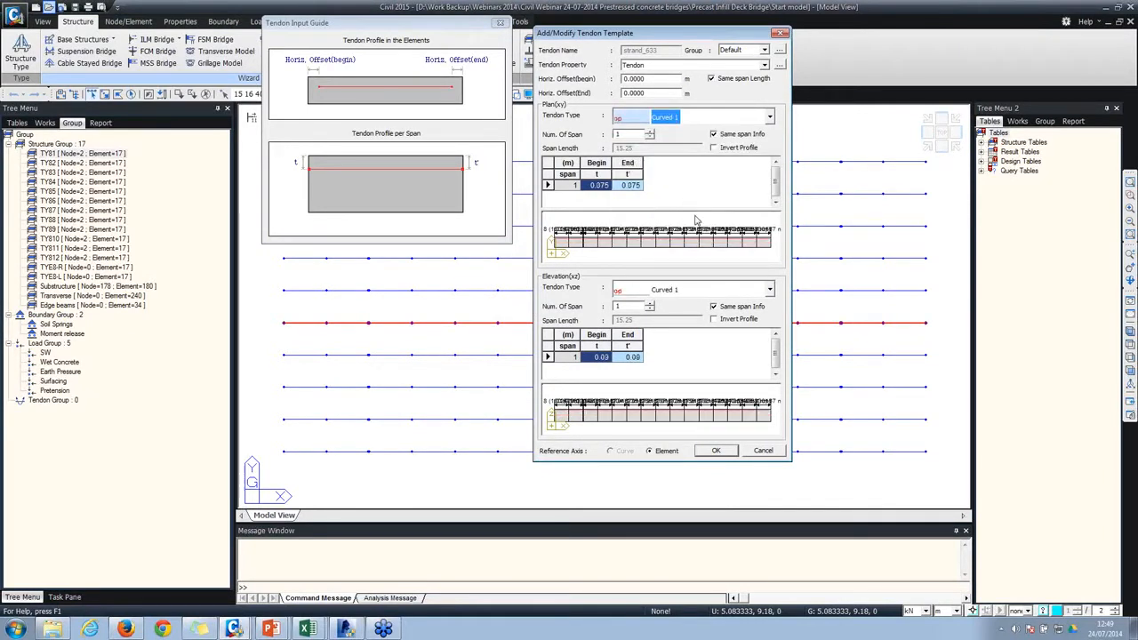
left_click(730, 286)
left_click(666, 338)
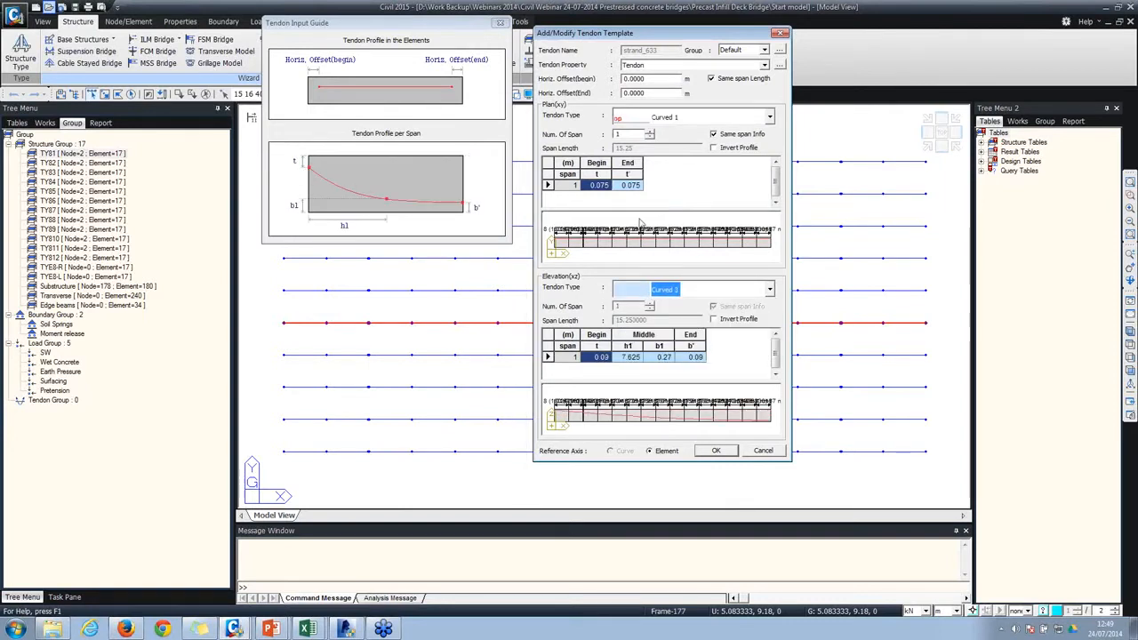
Step: Set the tendon type to Straight for Curved tendon in plan and Curved 4 in elevation, and discard the tendon
left_click(689, 118)
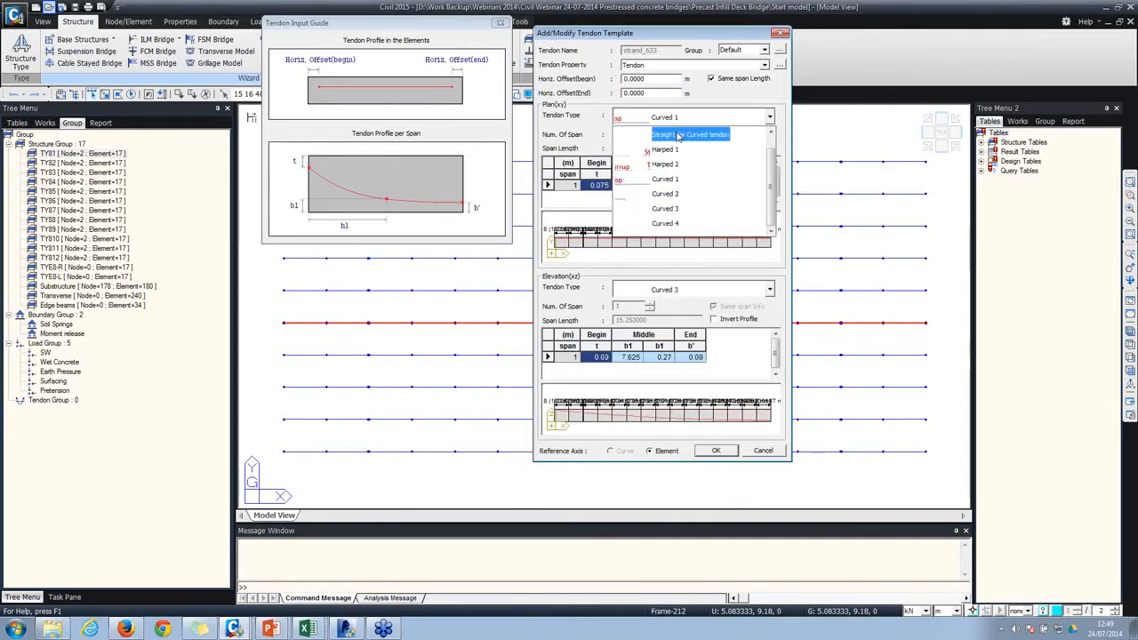
left_click(677, 135)
left_click(718, 289)
left_click(678, 311)
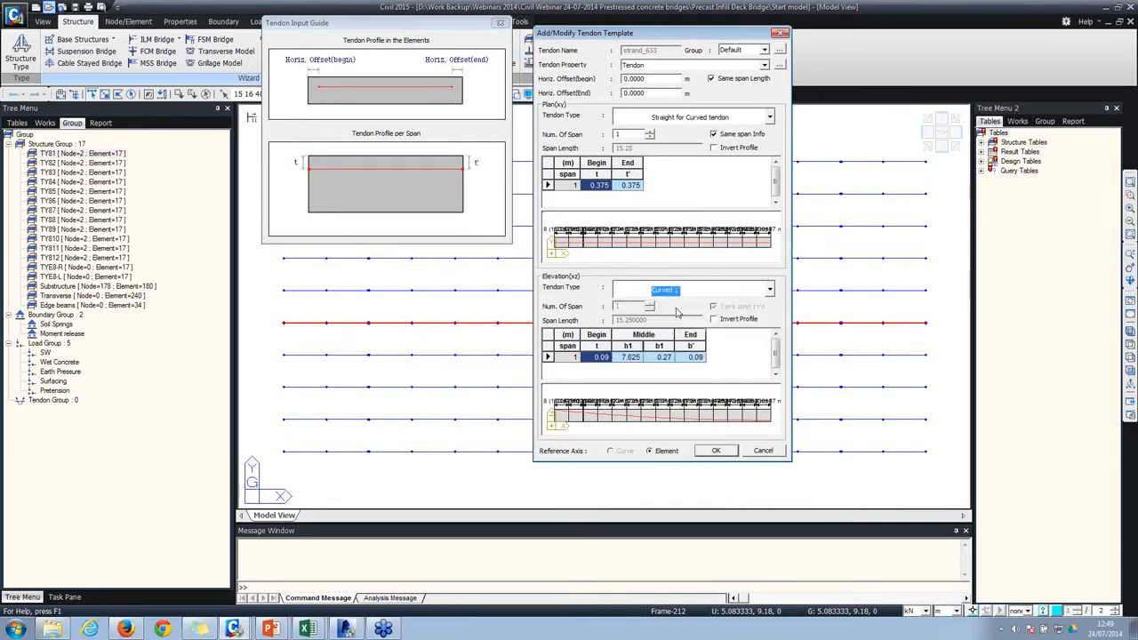
left_click(708, 292)
left_click(692, 333)
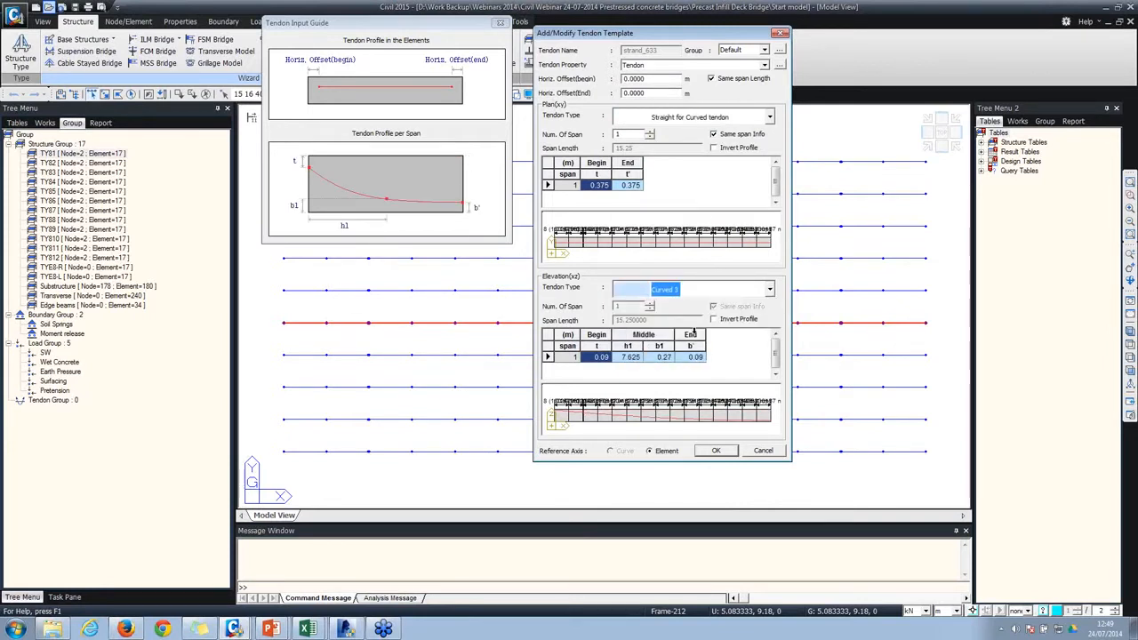
left_click(711, 293)
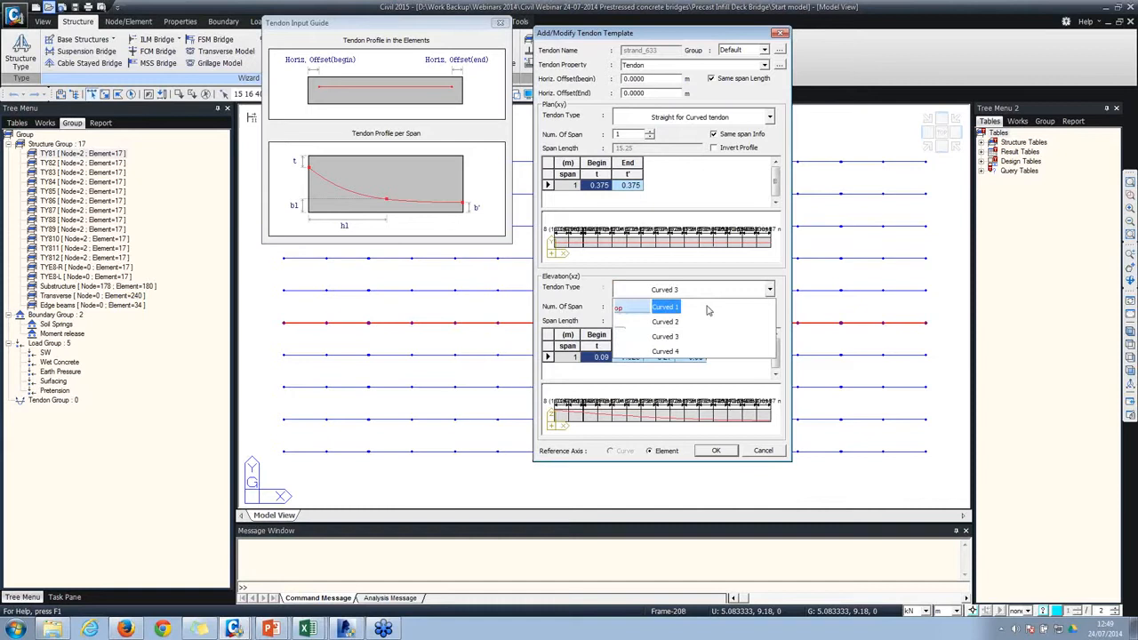
left_click(686, 352)
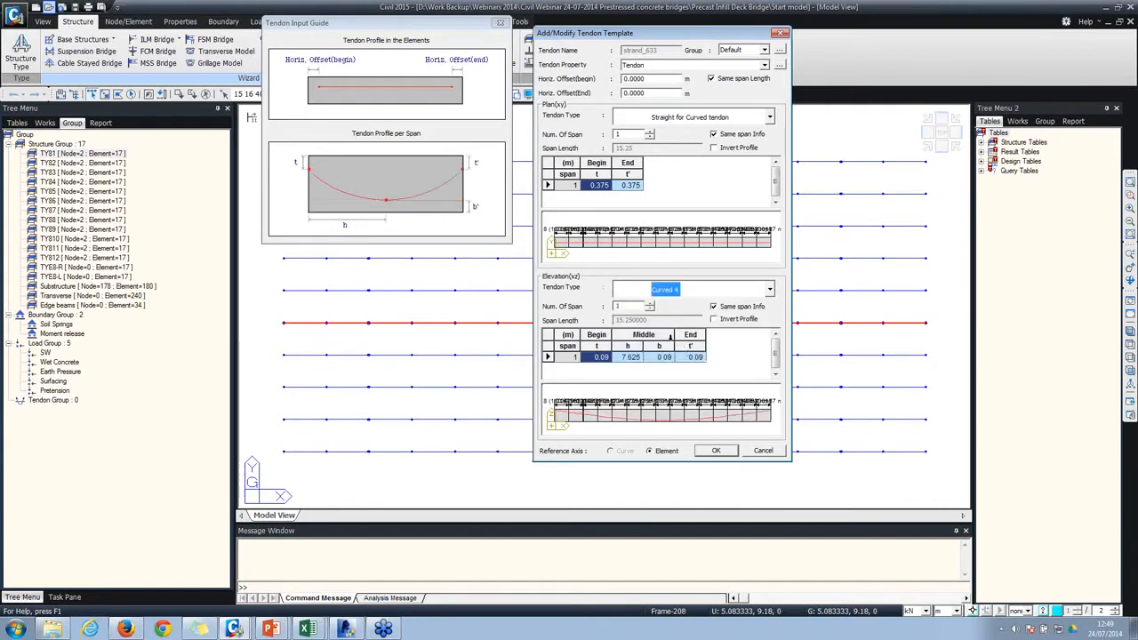
left_click(782, 34)
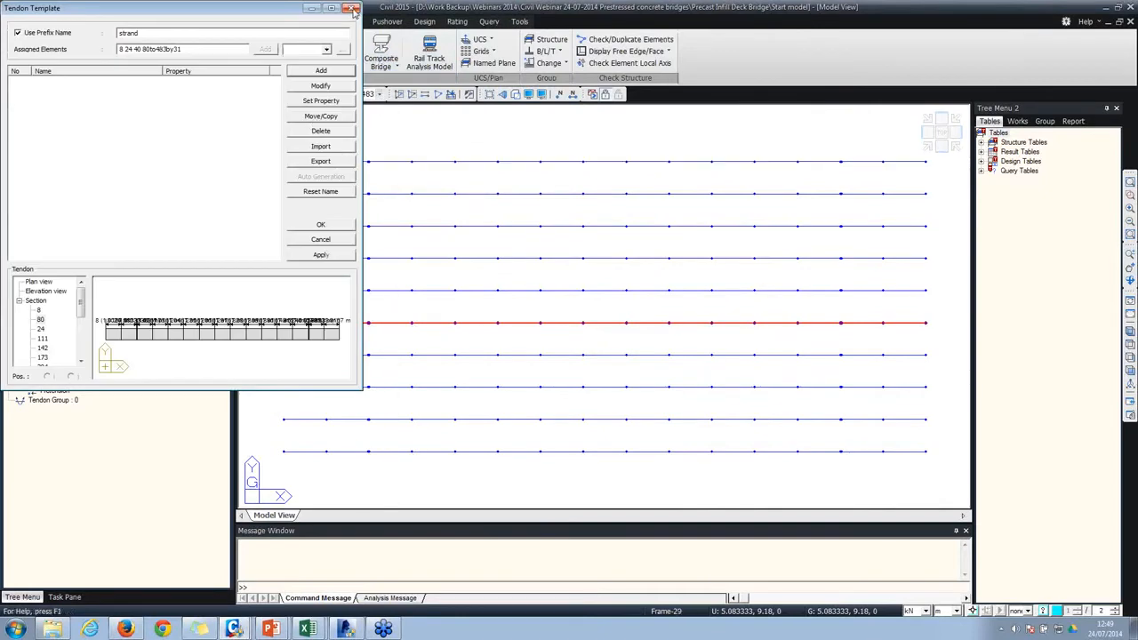
left_click(352, 8)
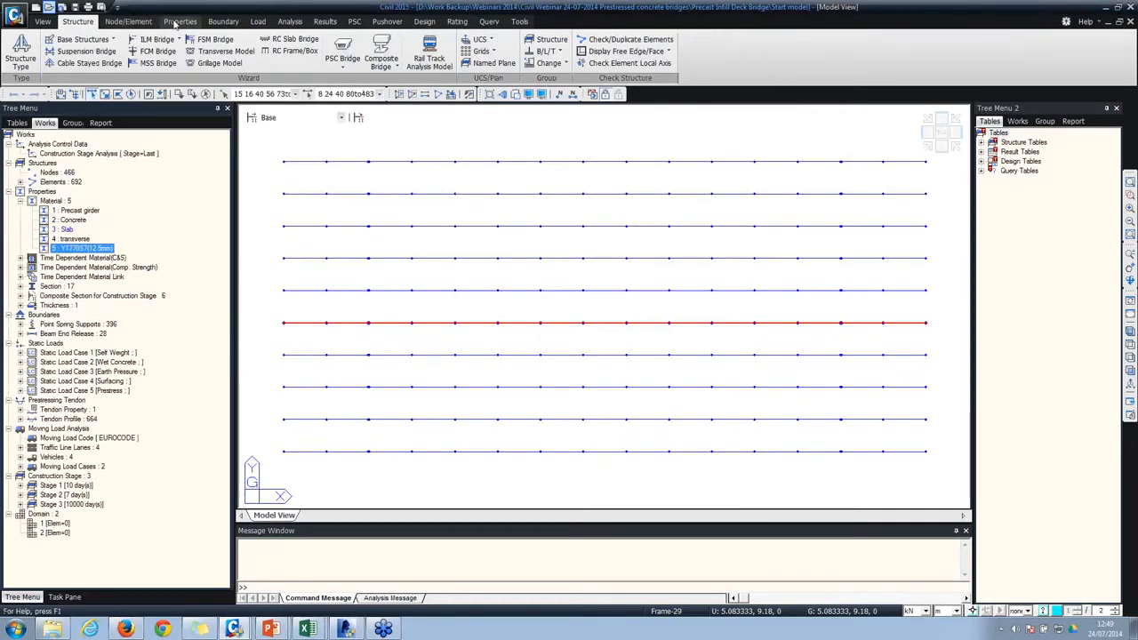
Step: Start a new composite section with the section type Composite-General
left_click(55, 22)
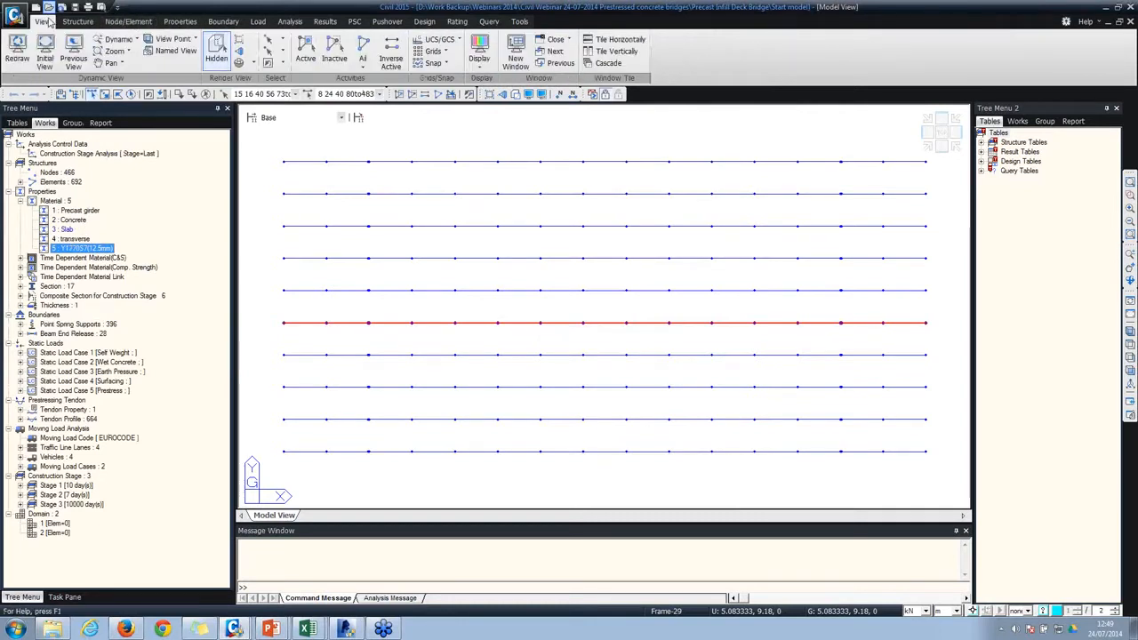
left_click(180, 22)
left_click(246, 53)
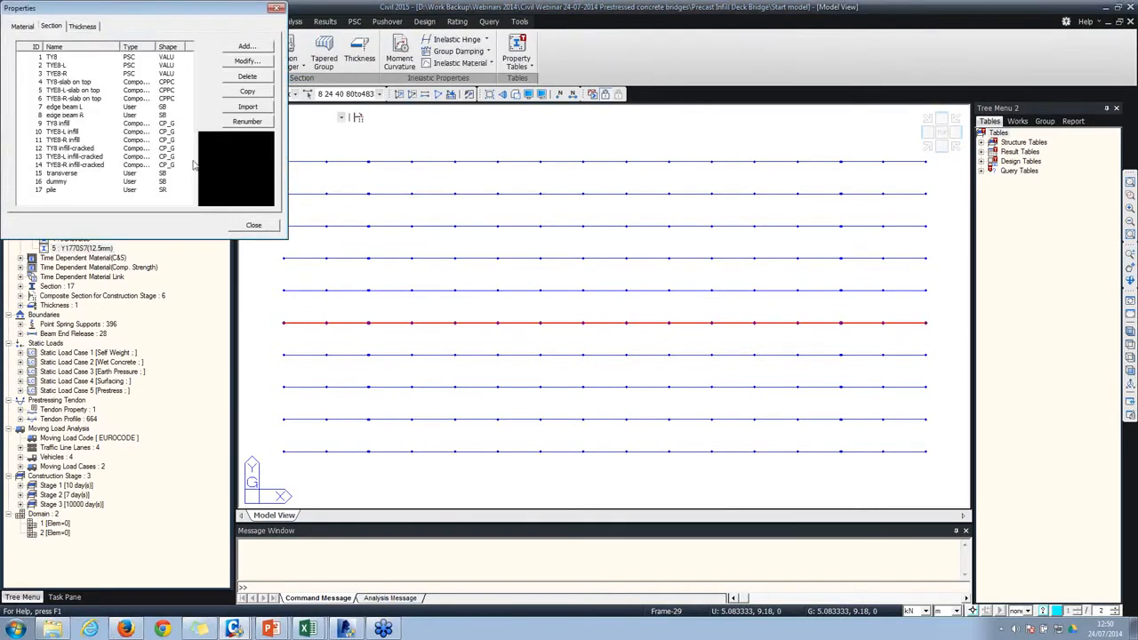
left_click(249, 47)
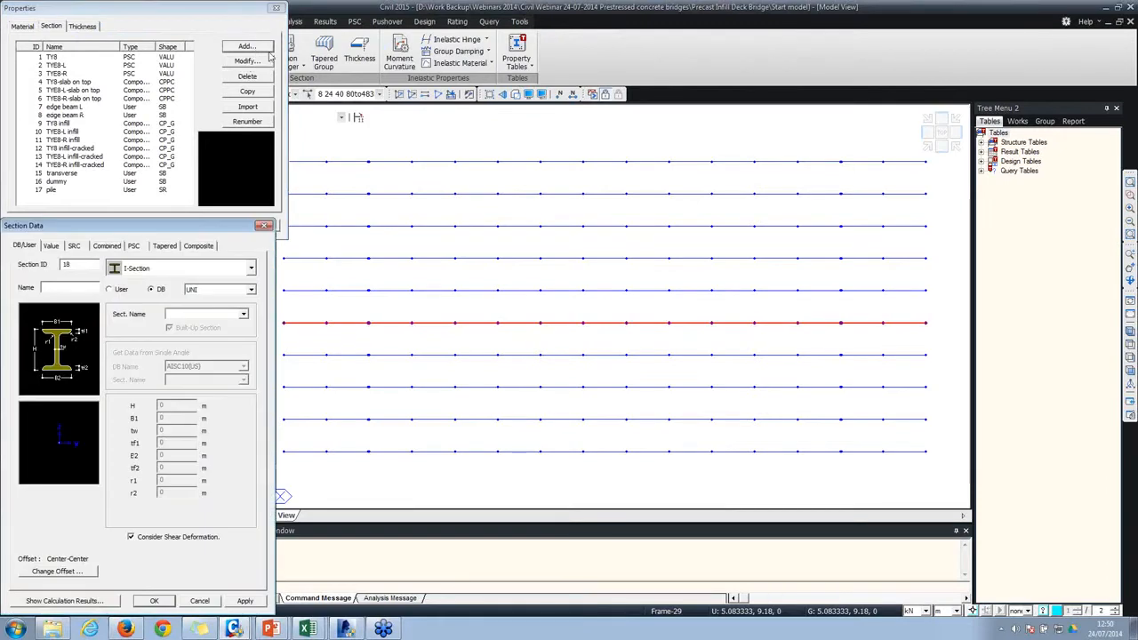
left_click(206, 249)
left_click_drag(211, 230, 348, 116)
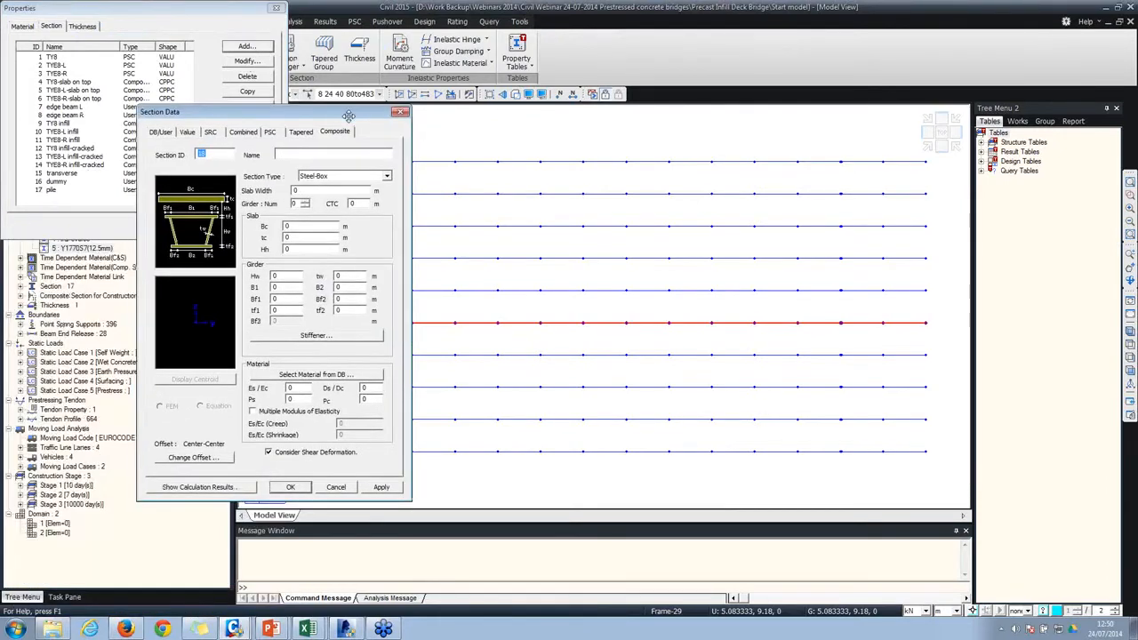
left_click(354, 178)
left_click(326, 234)
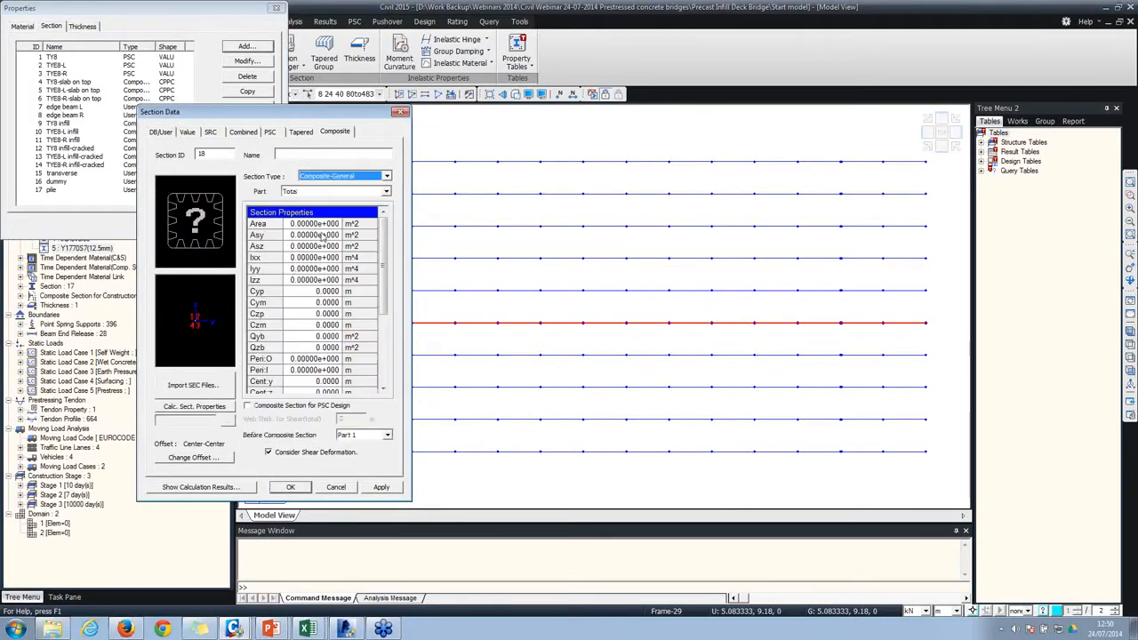
Step: Import the section file TY8 composite.sec from the Precast Infill Deck Bridge folder into the new composite section
left_click(191, 385)
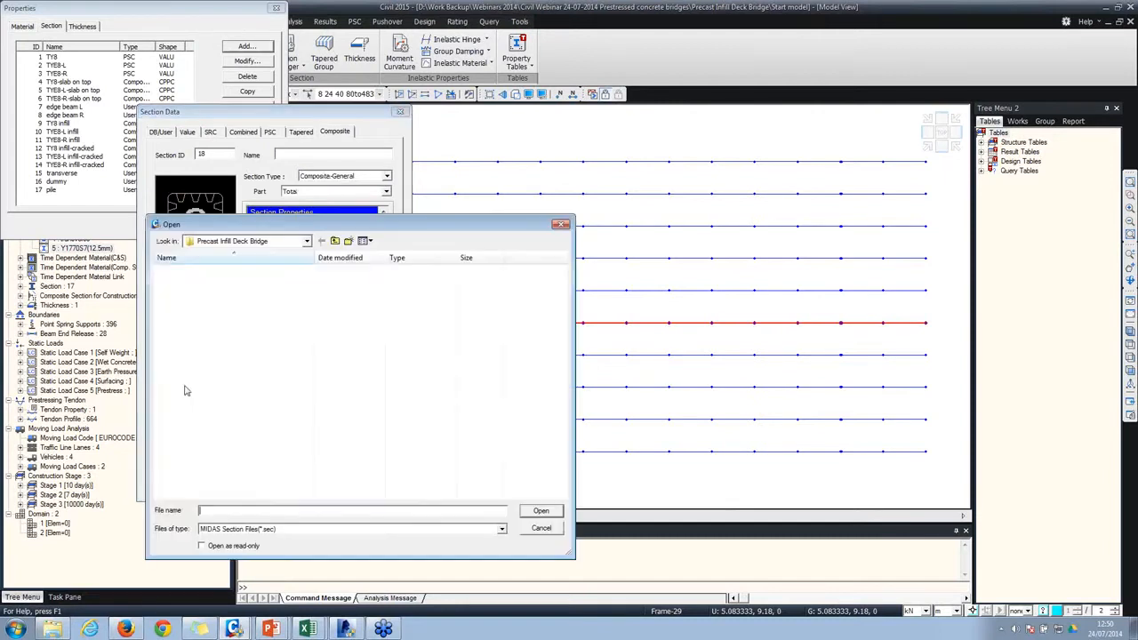
left_click(335, 242)
double_click(190, 273)
double_click(187, 272)
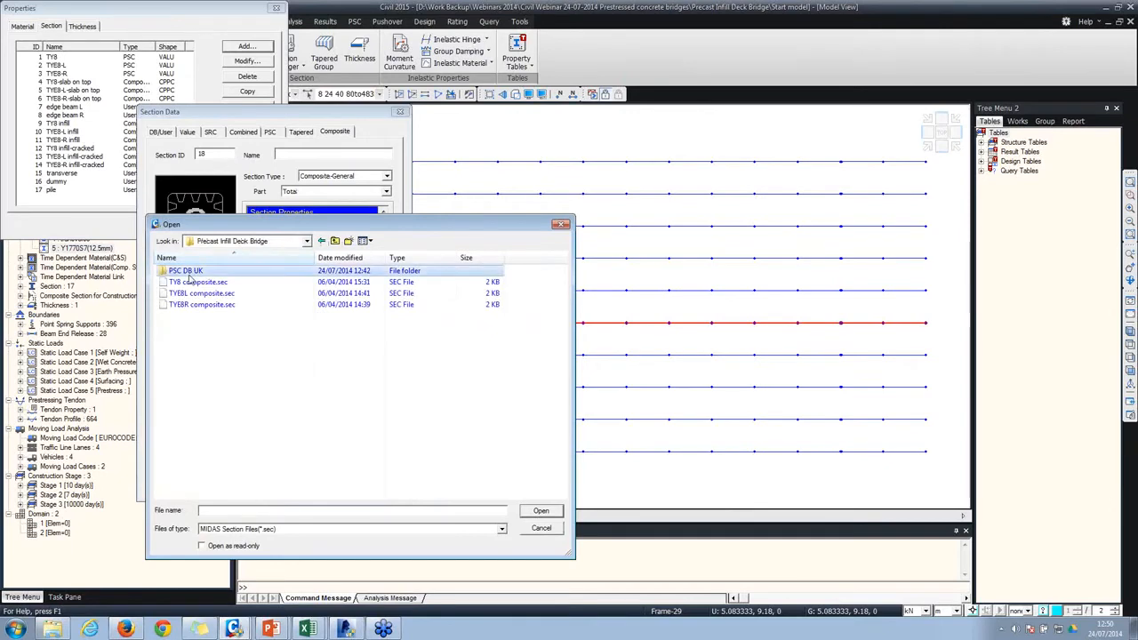
double_click(183, 281)
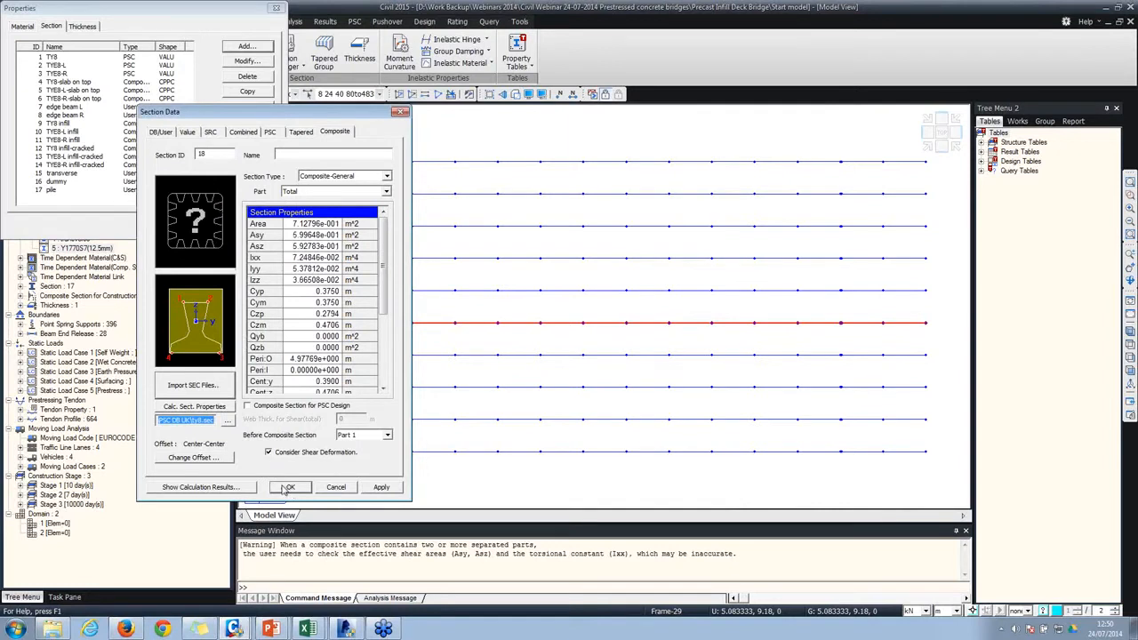
Step: Name the new composite section 123, save it, and assign it to the highlighted girder line
left_click(310, 155)
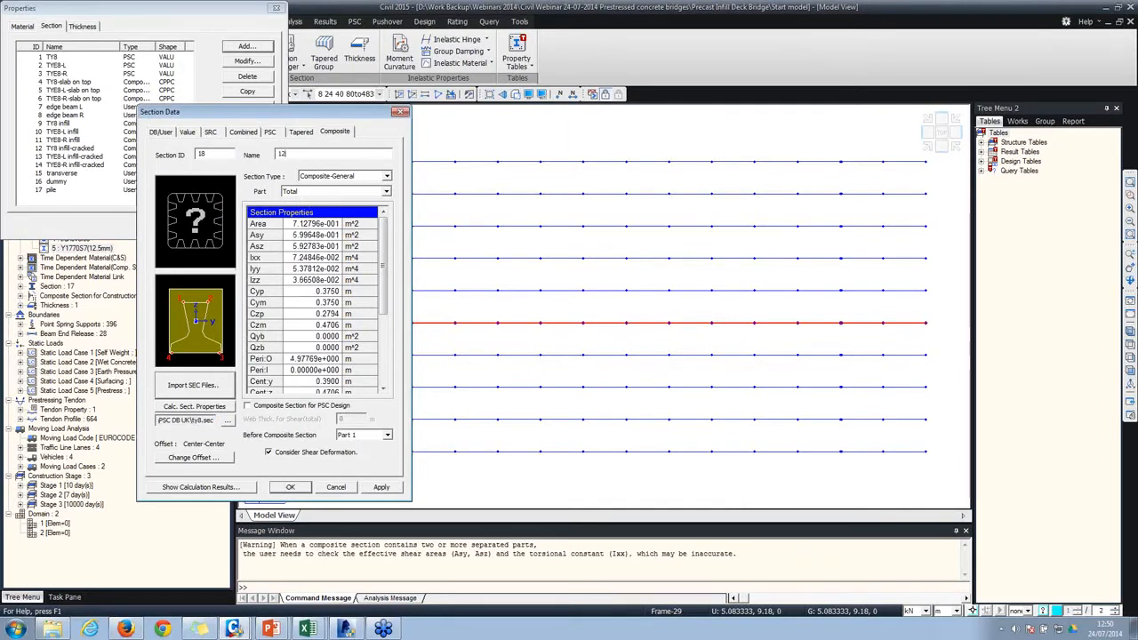
left_click(291, 487)
left_click(255, 225)
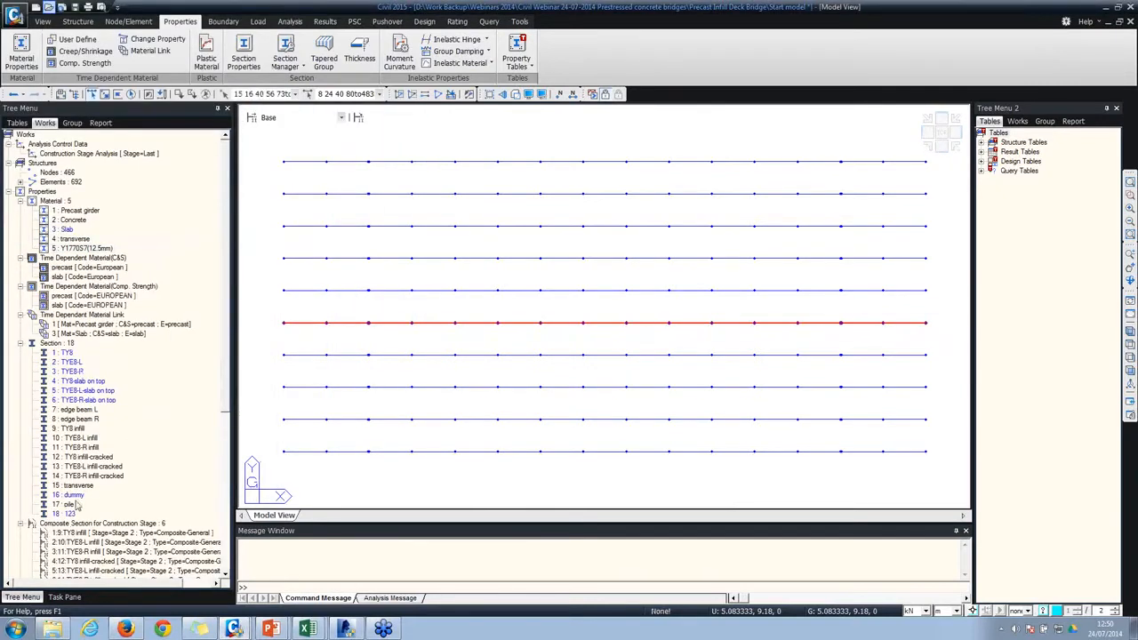
left_click_drag(67, 513, 280, 338)
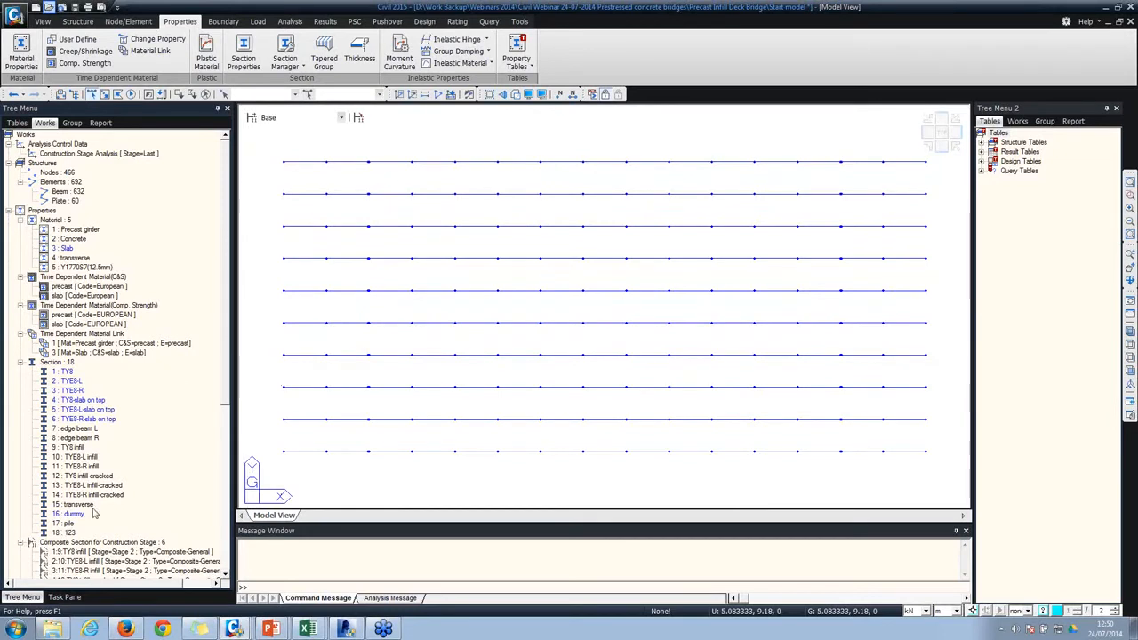
Step: Select the elements that use section 123 and start the PSC Bridge Tendon Template for them
left_click(72, 532)
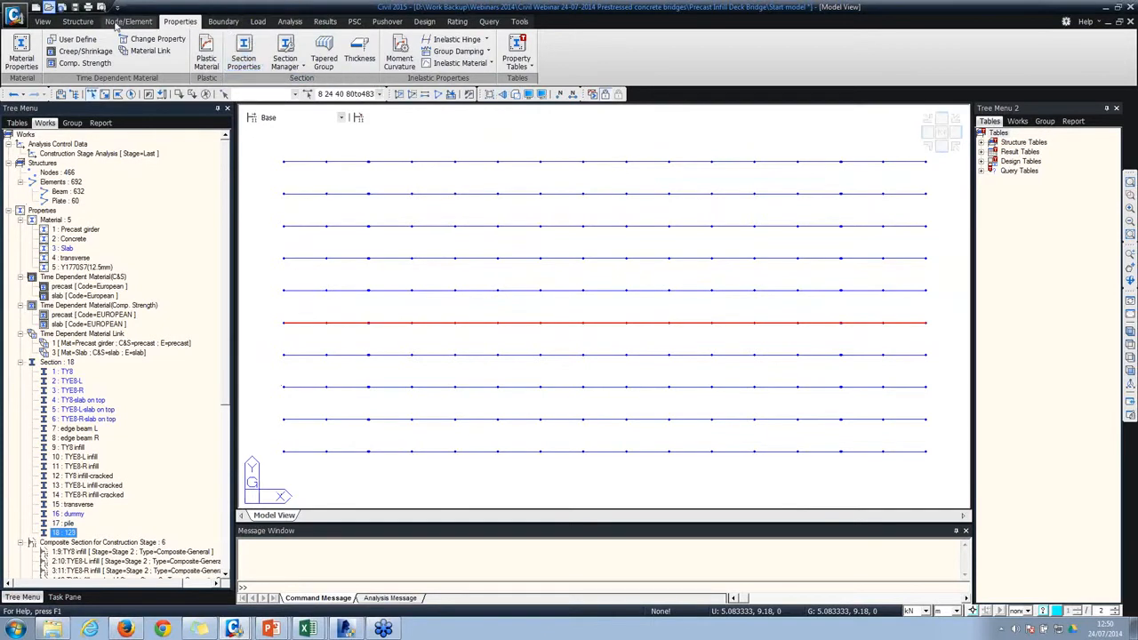
left_click(77, 22)
left_click(380, 58)
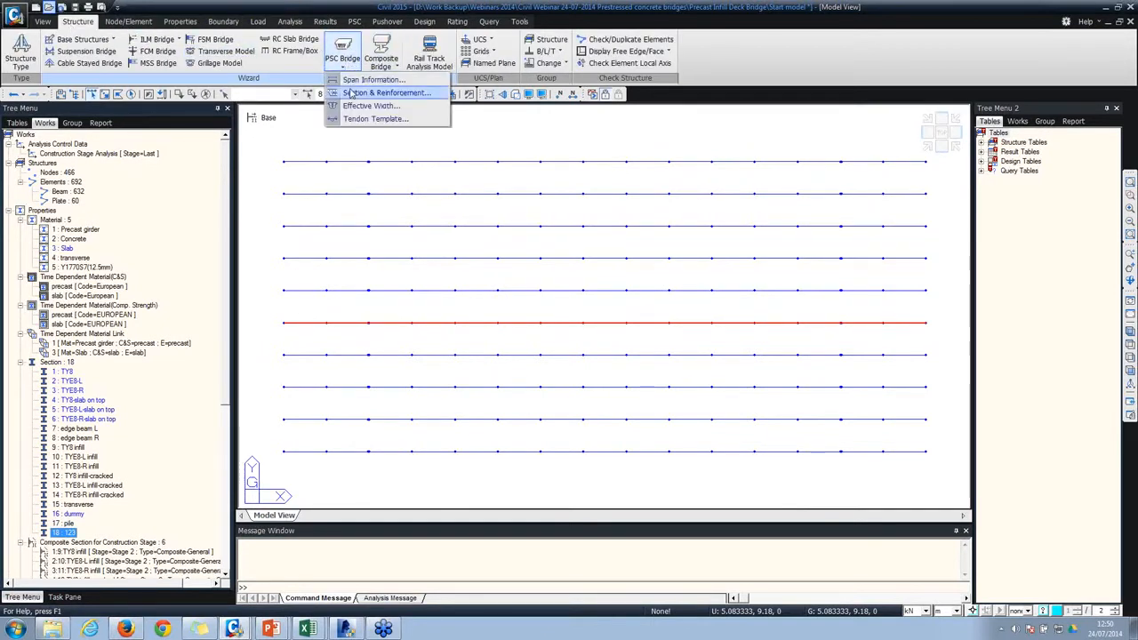
left_click(391, 92)
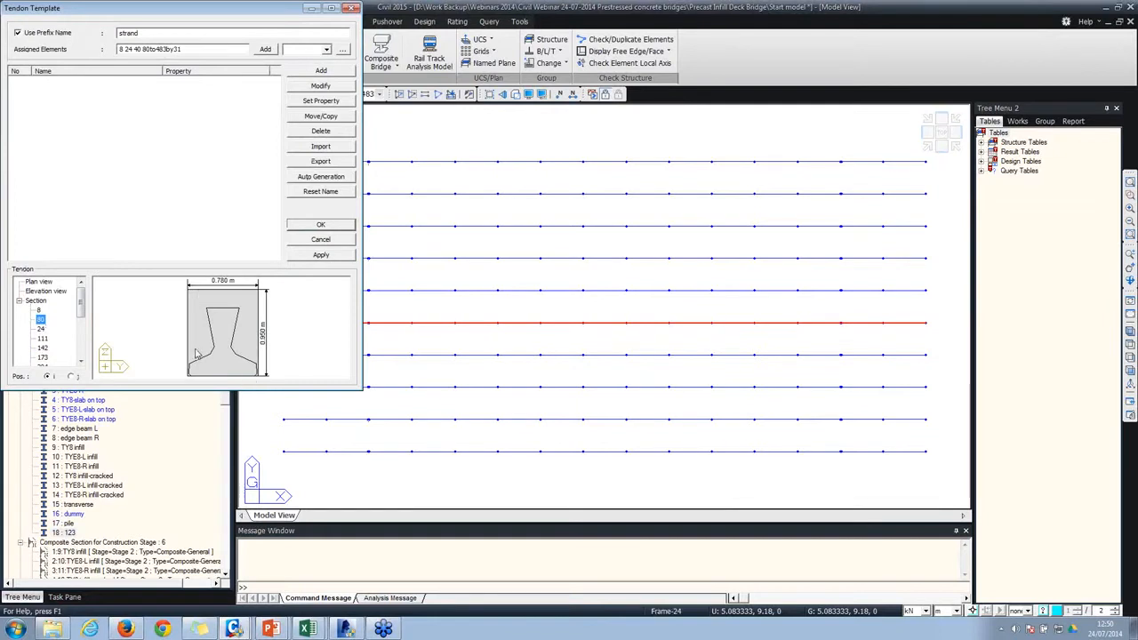
Step: Auto-generate the strands with prefix strand, tendon property Tendon, code UK, type UK-TY and name TY8
left_click(311, 181)
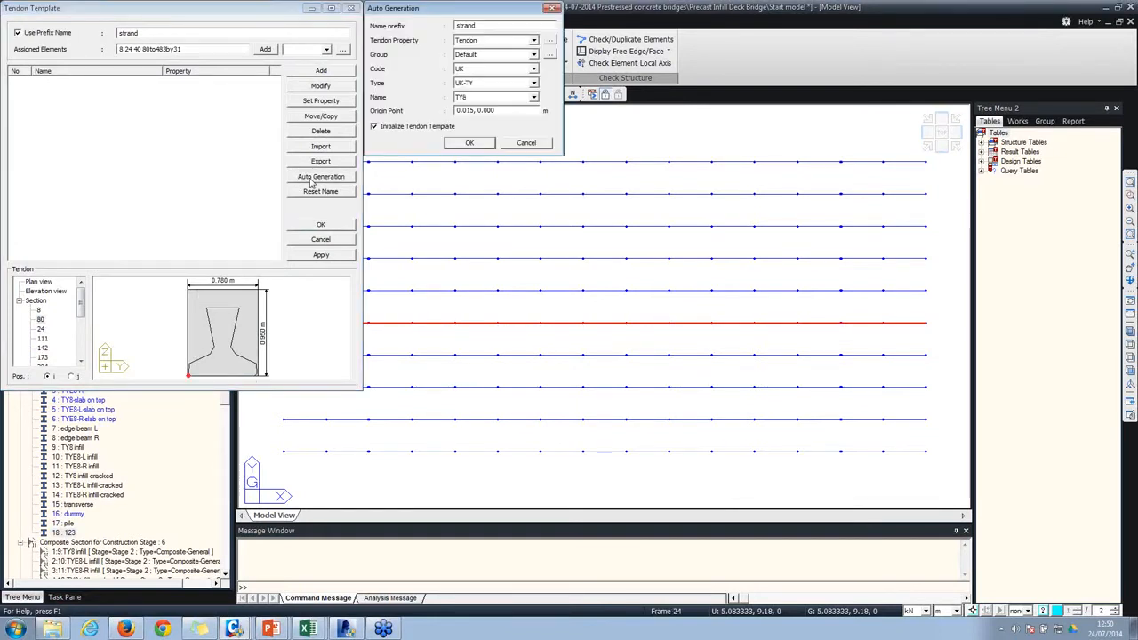
left_click_drag(488, 16, 606, 103)
left_click(651, 168)
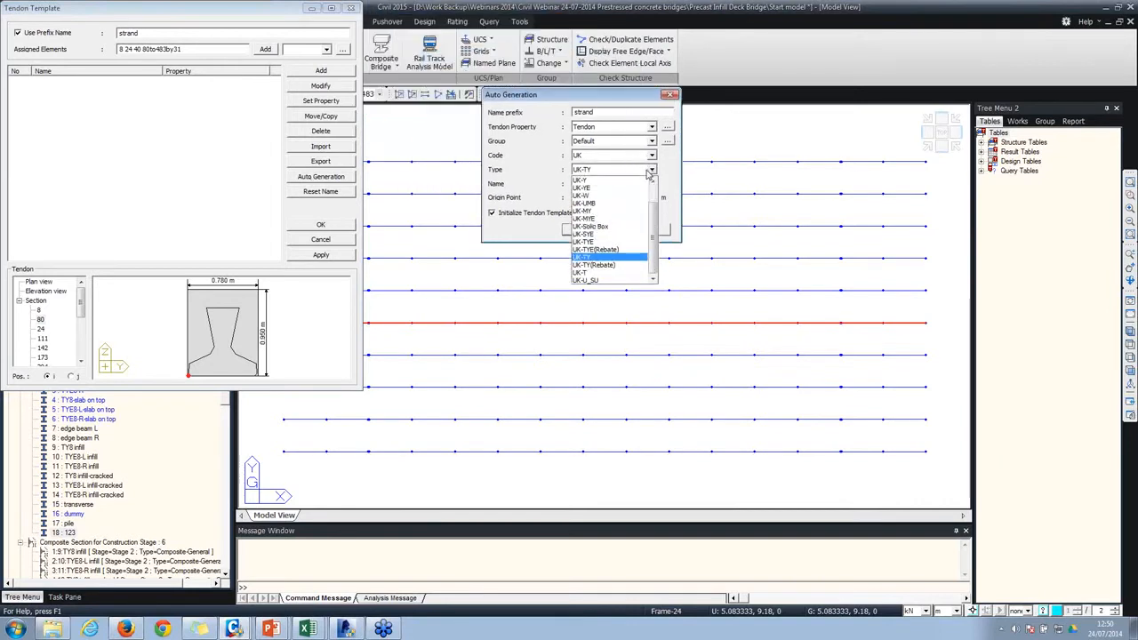
left_click(587, 258)
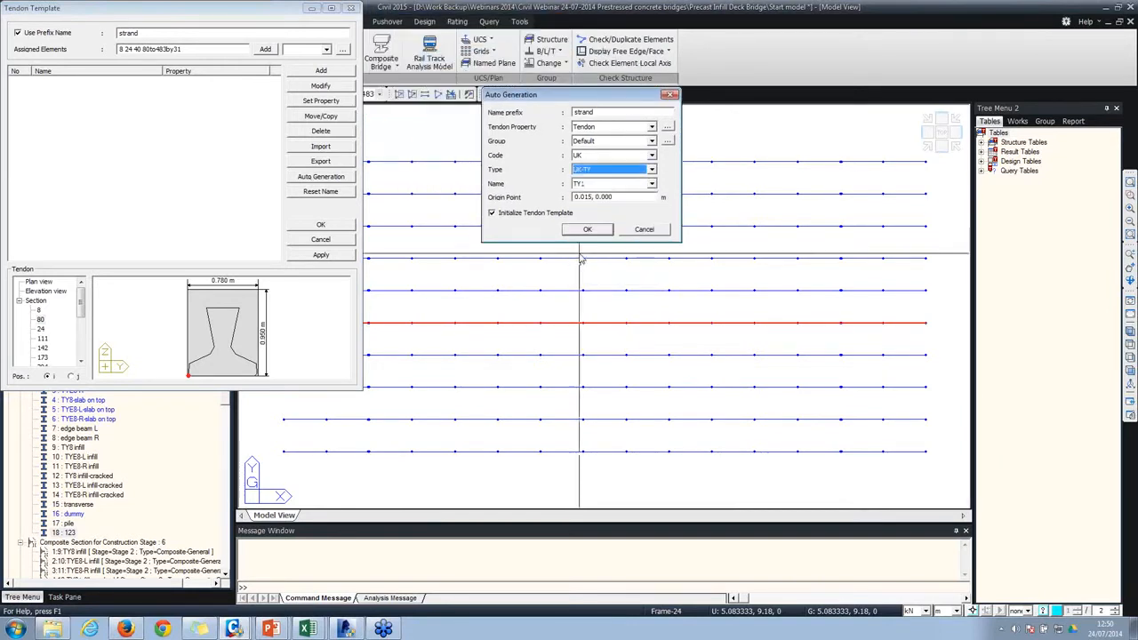
left_click(597, 184)
left_click(589, 248)
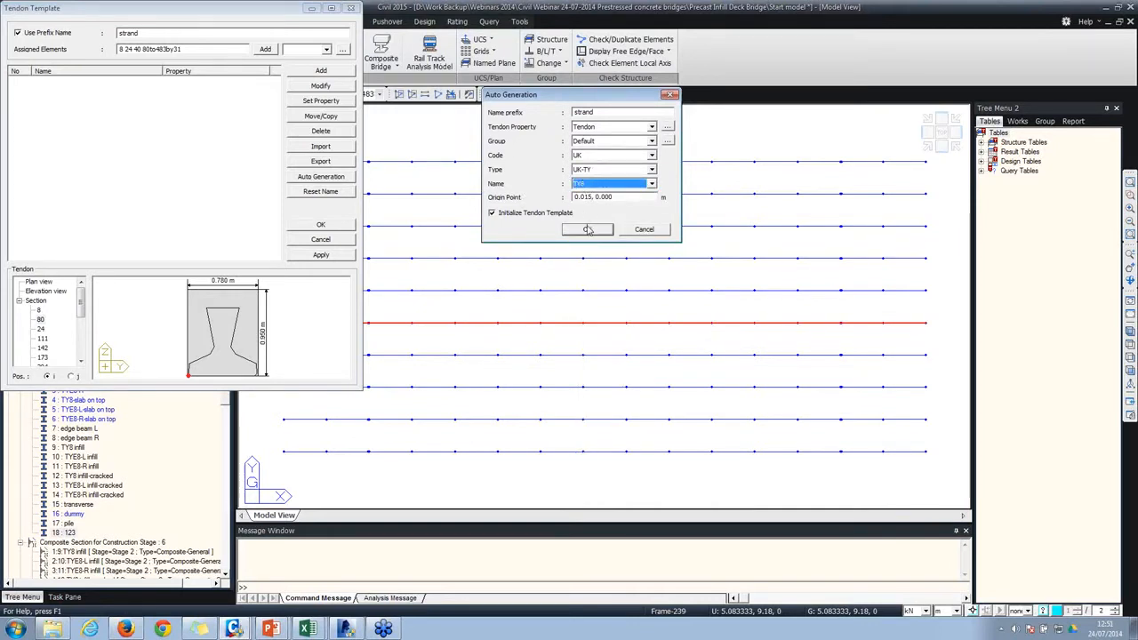
left_click(587, 230)
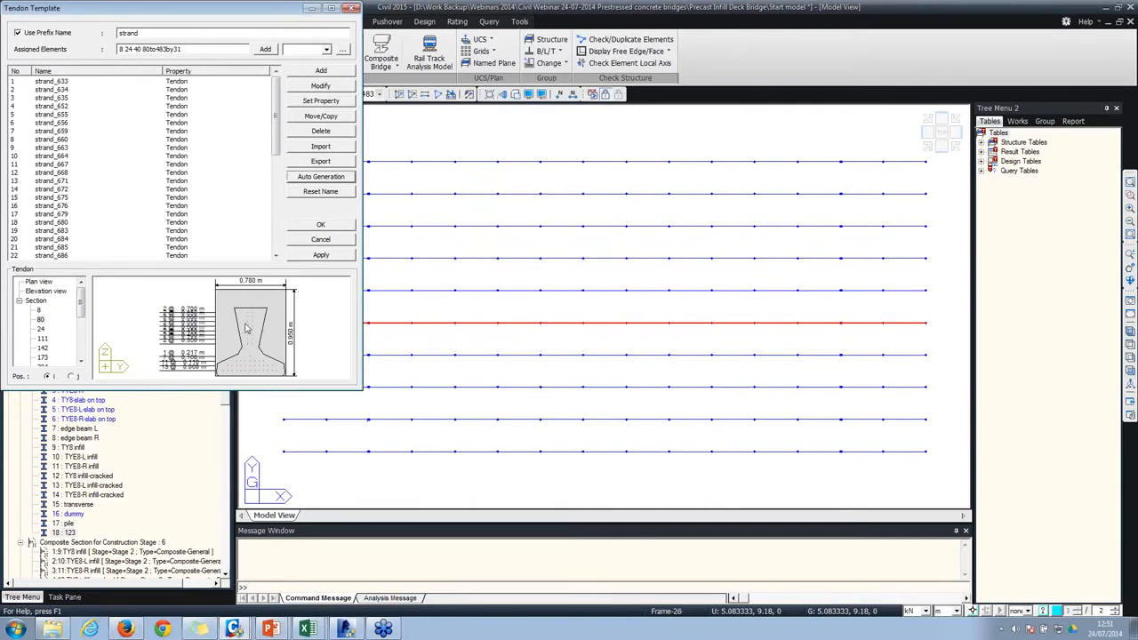
Step: Delete strand_675 and strand_676, two neighbouring strands in the second row of the girder's bottom flange
middle_click_drag(245, 315, 268, 300)
scroll(303, 359, "up", 5)
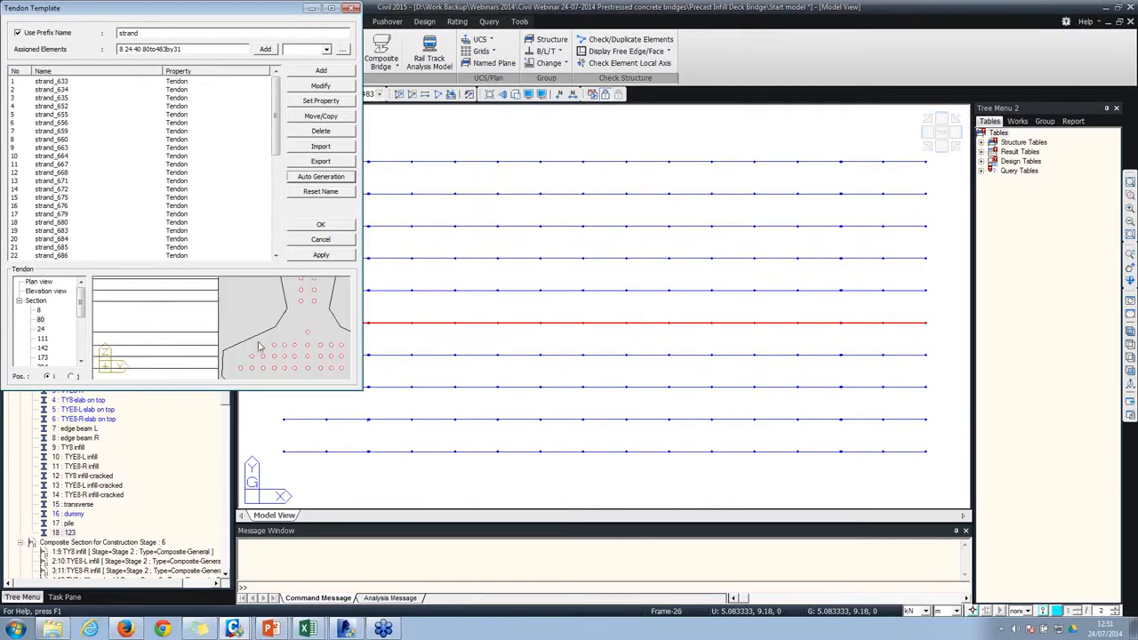
middle_click_drag(236, 360, 227, 347)
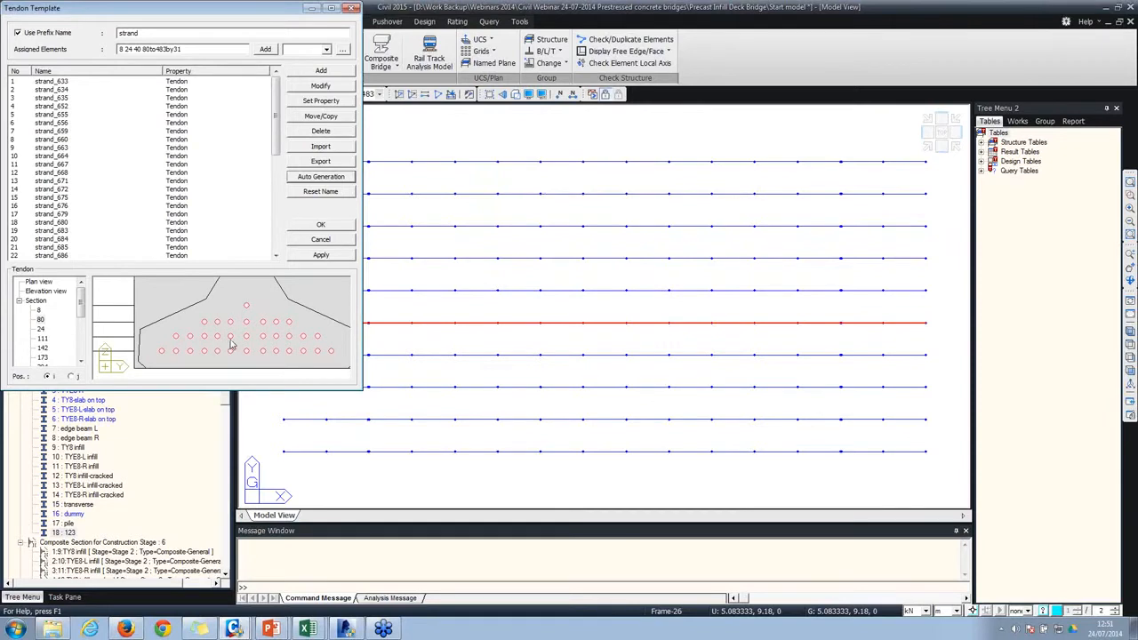
scroll(232, 347, "up", 4)
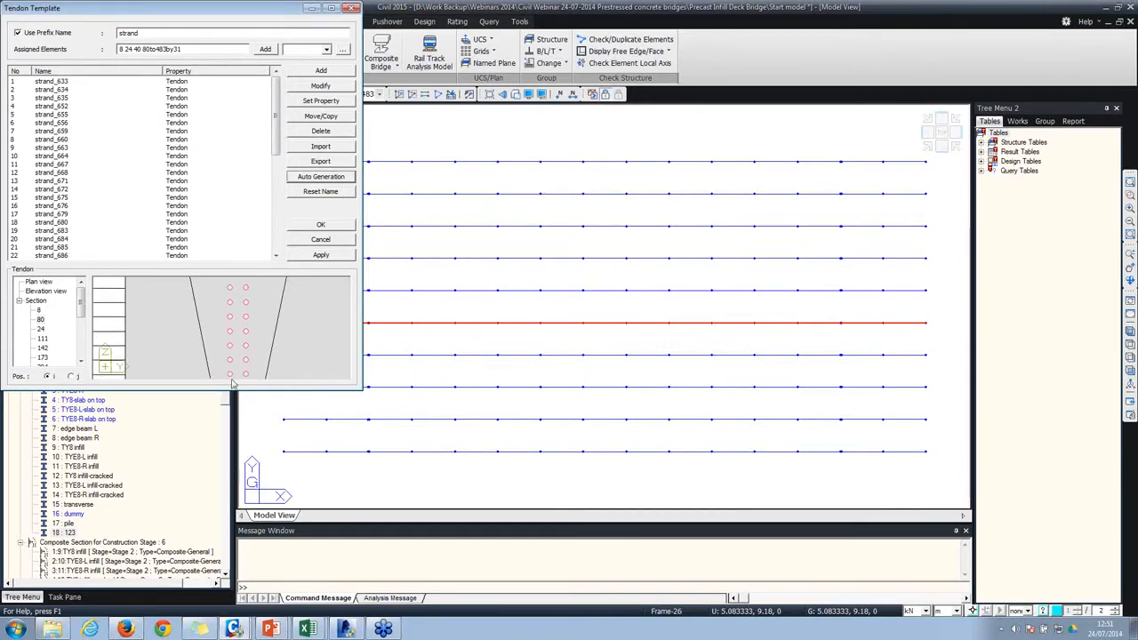
scroll(236, 360, "up", 6)
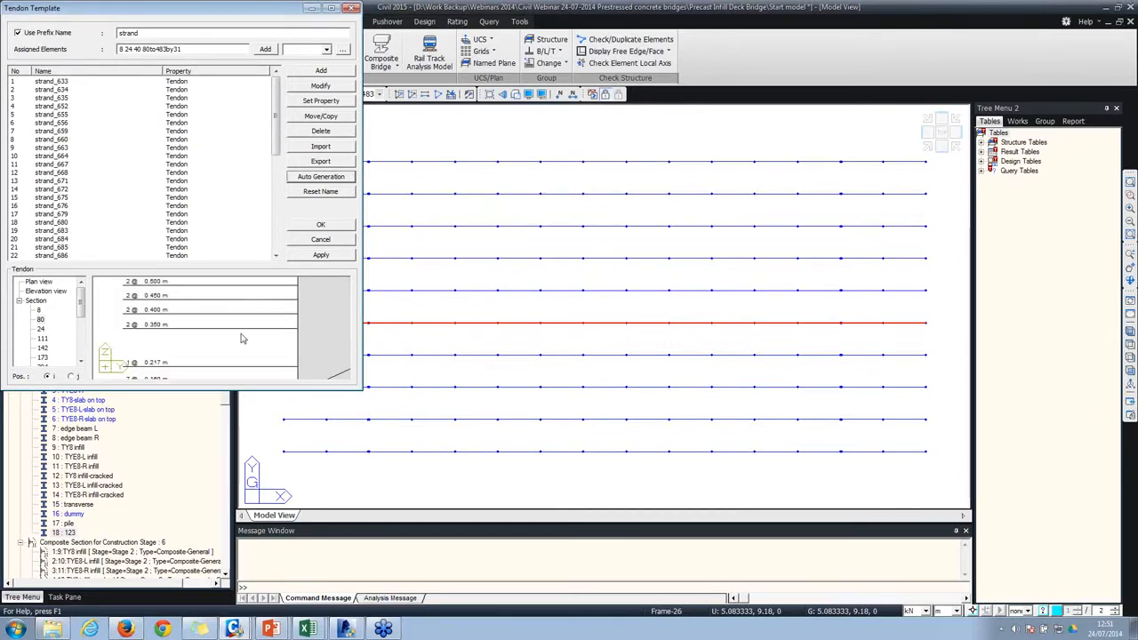
scroll(239, 330, "down", 6)
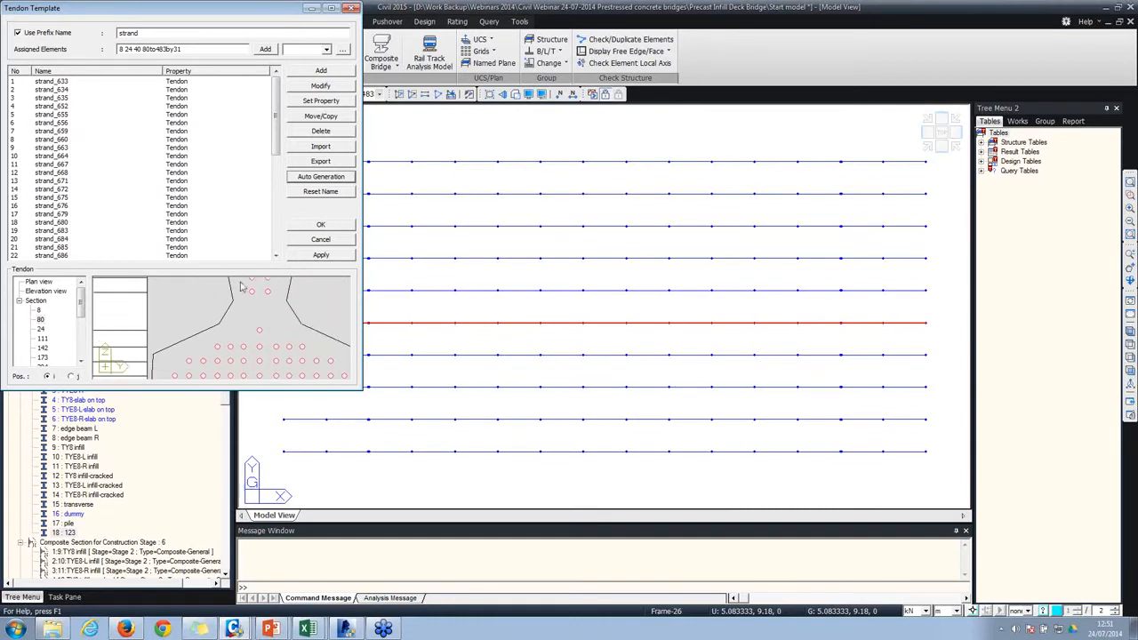
scroll(253, 304, "down", 2)
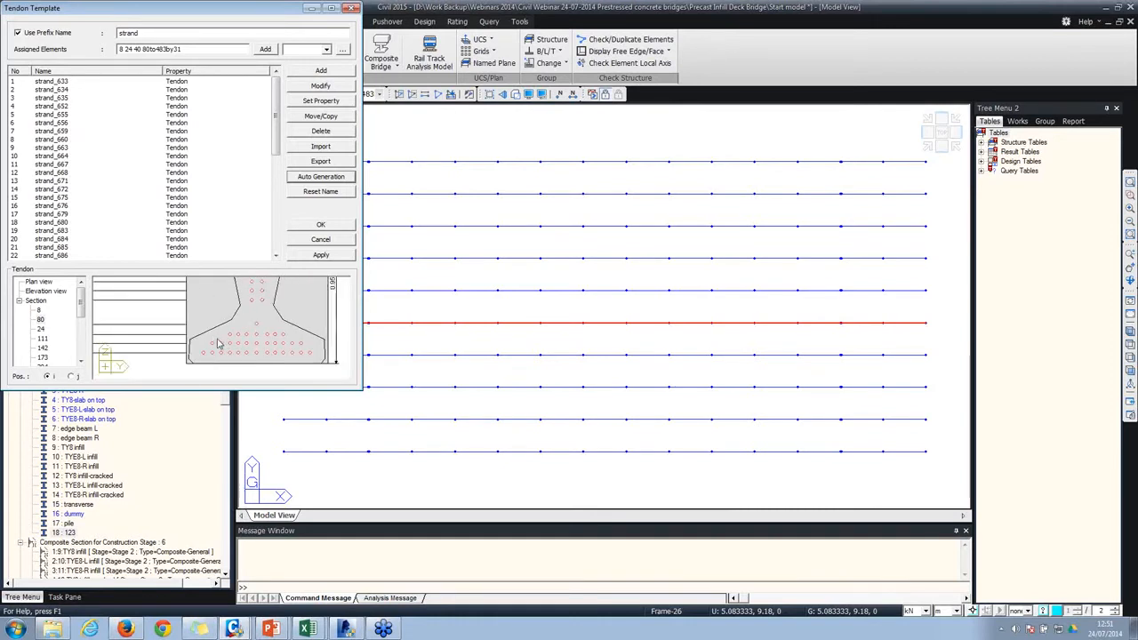
left_click_drag(217, 338, 238, 353)
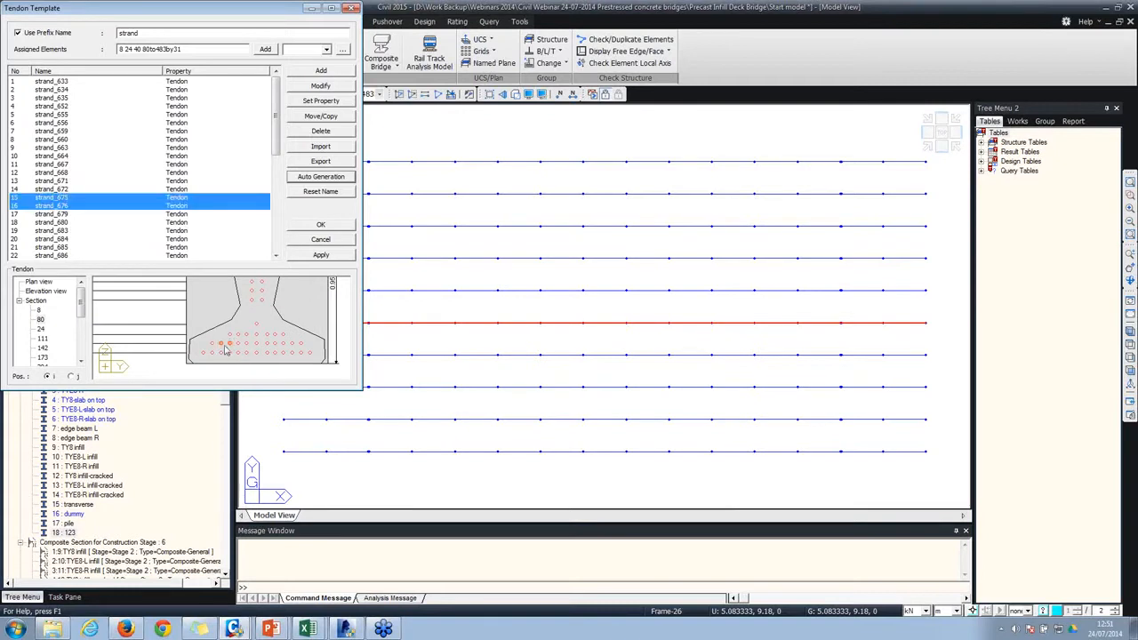
left_click(320, 131)
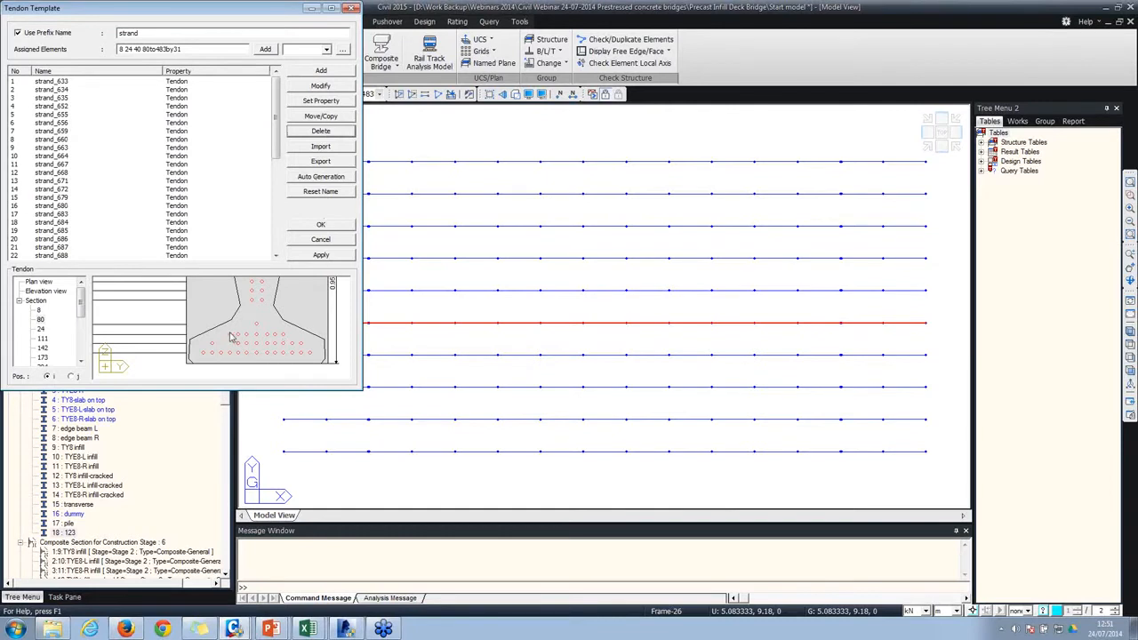
left_click_drag(226, 334, 240, 346)
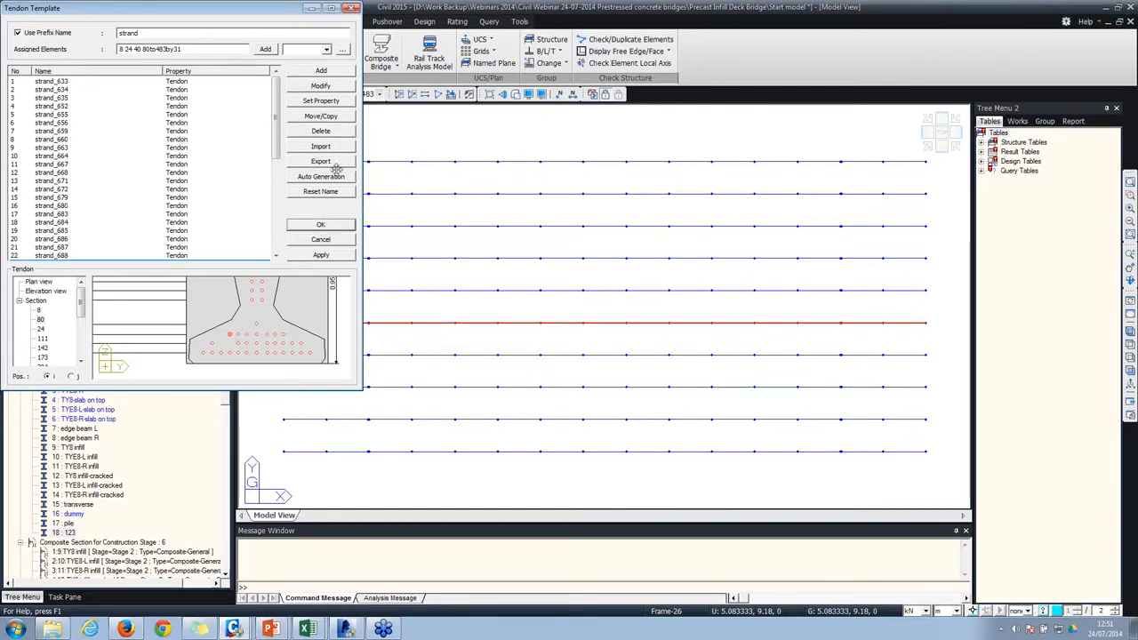
left_click(321, 116)
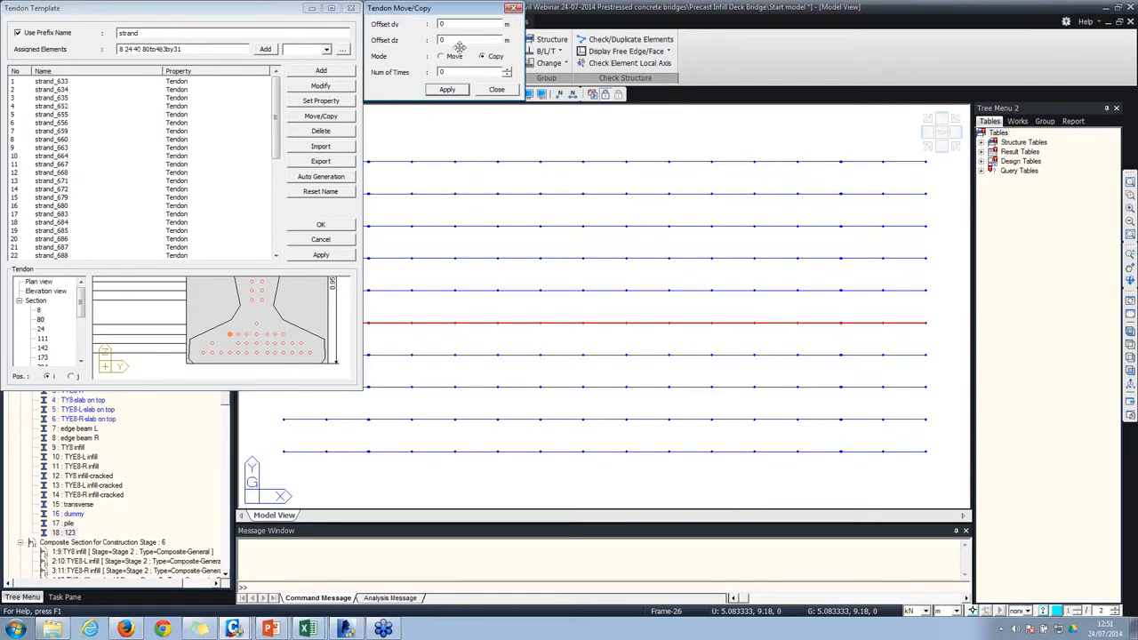
left_click(496, 90)
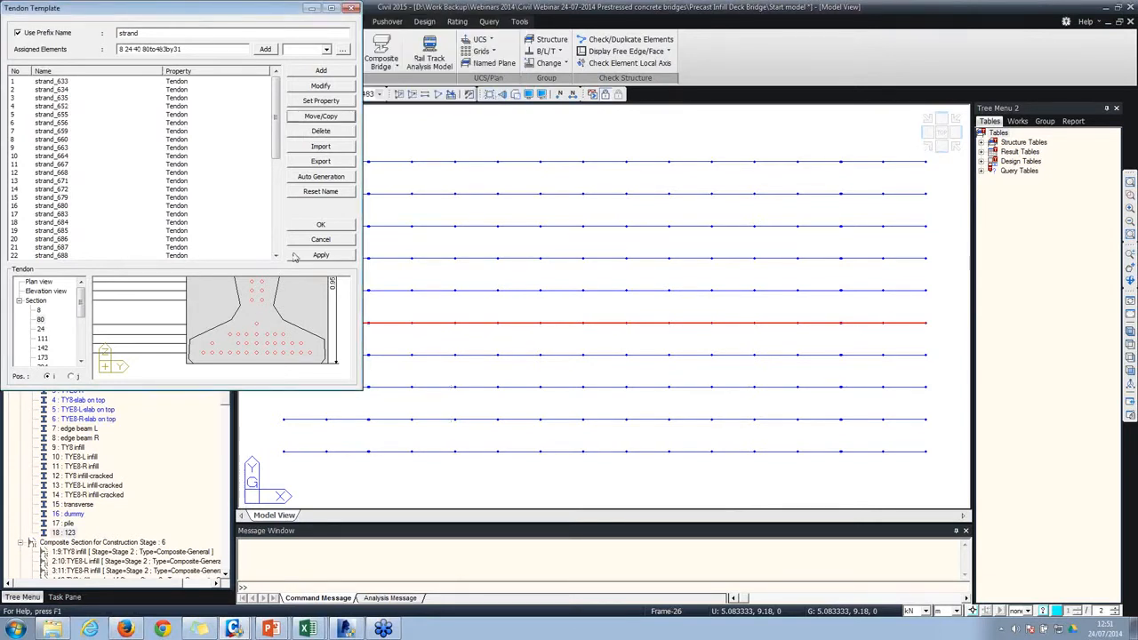
Step: Debond strand_672 by setting its horizontal offsets at the beginning and end to 2 m each
left_click(213, 345)
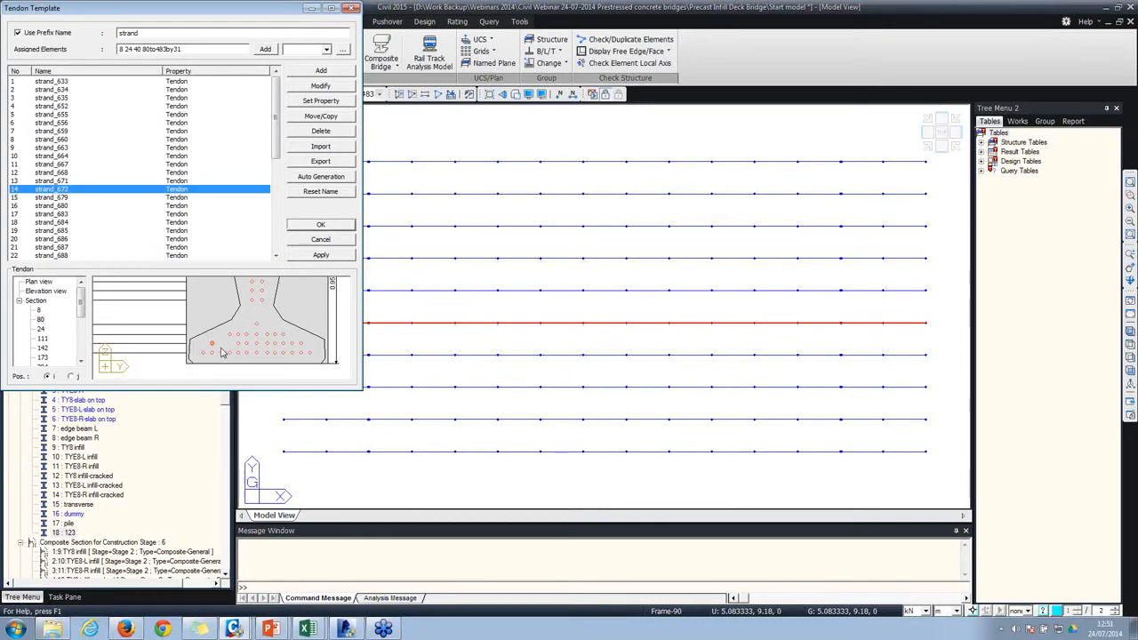
left_click(320, 87)
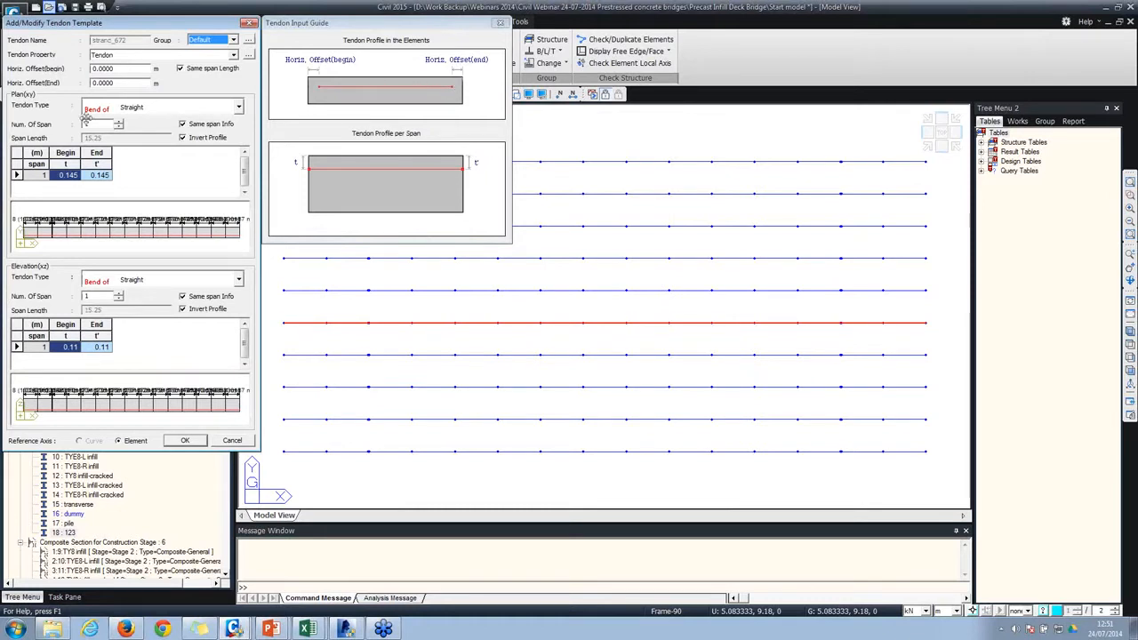
double_click(108, 69)
type("2")
key("Tab")
type("2")
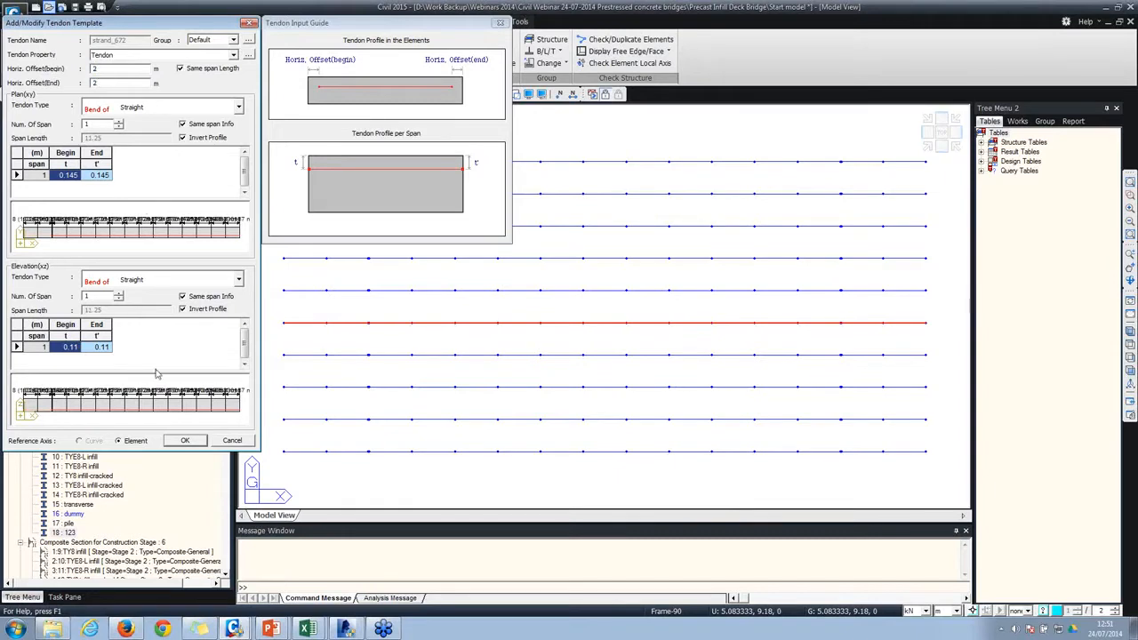
left_click(186, 441)
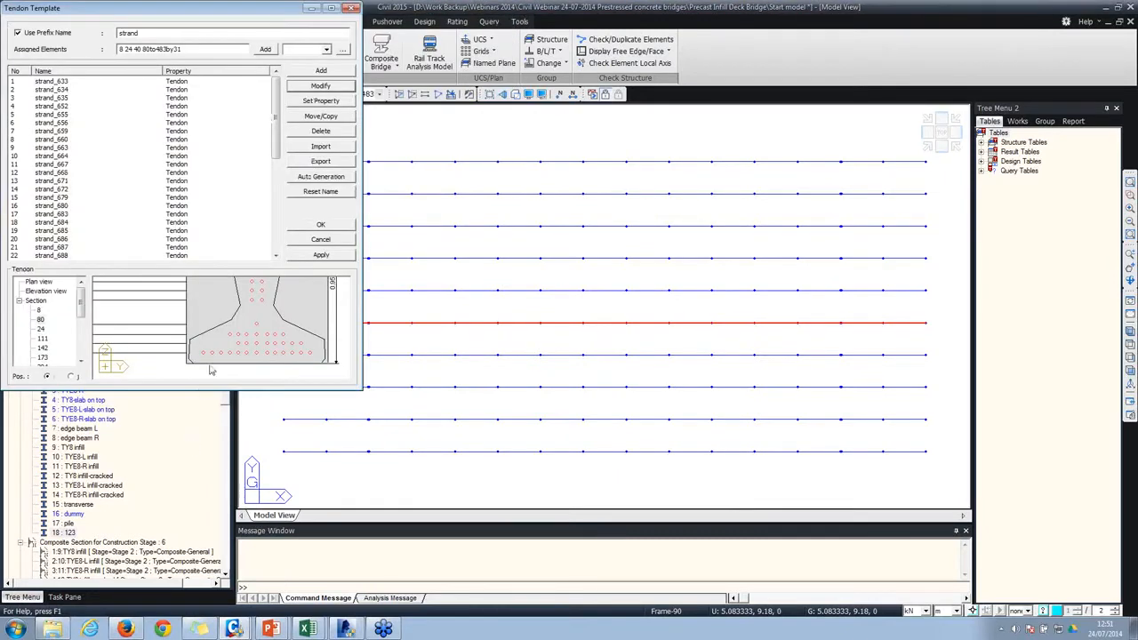
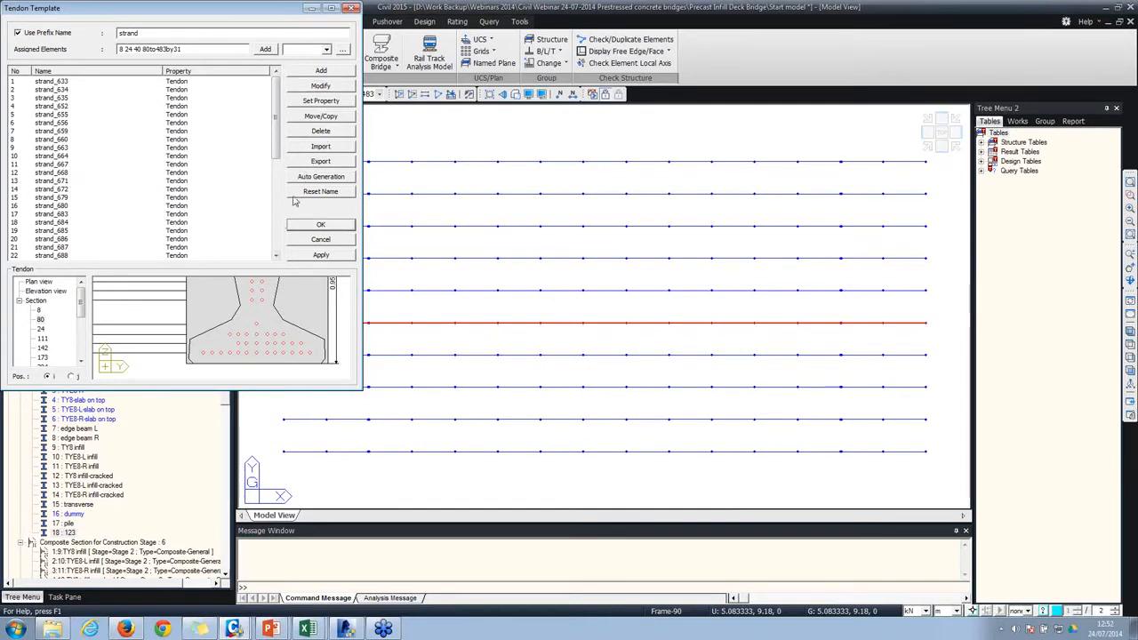
left_click(305, 163)
left_click_drag(120, 152, 106, 302)
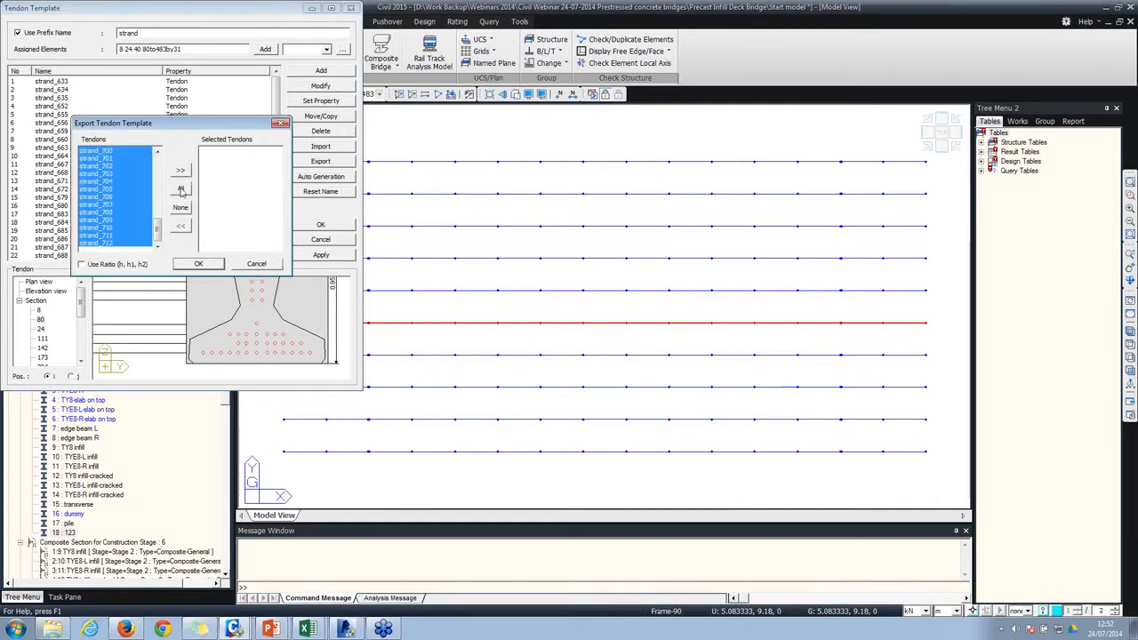
left_click(244, 265)
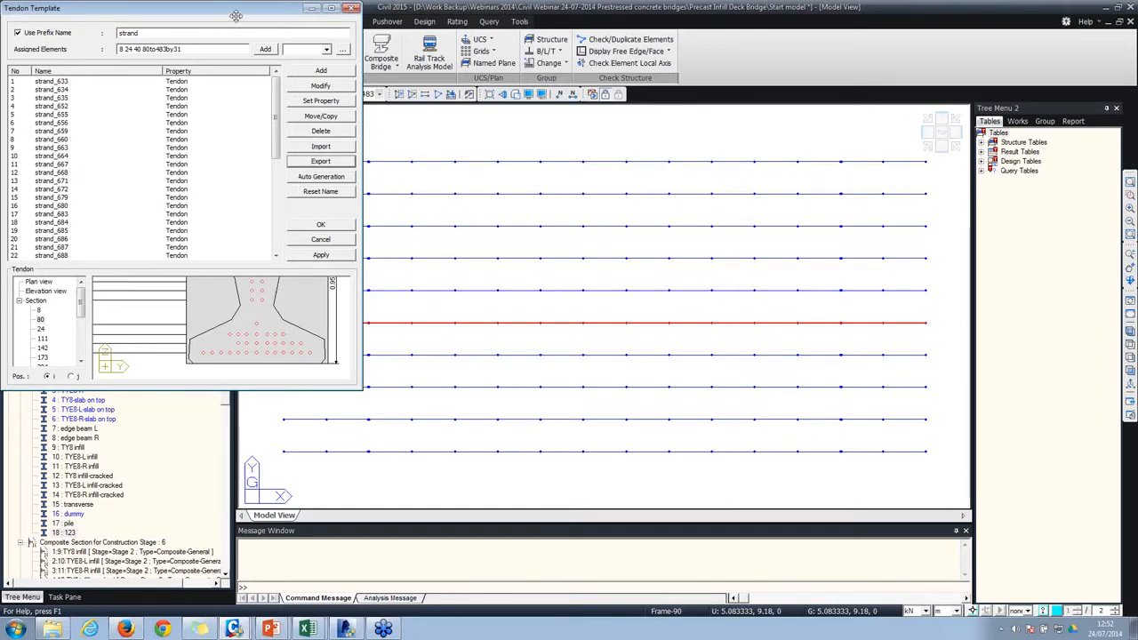
Step: Apply the edited tendon template to the girder line with section 123, keeping the template dialog open
left_click_drag(236, 16, 800, 54)
left_click(866, 292)
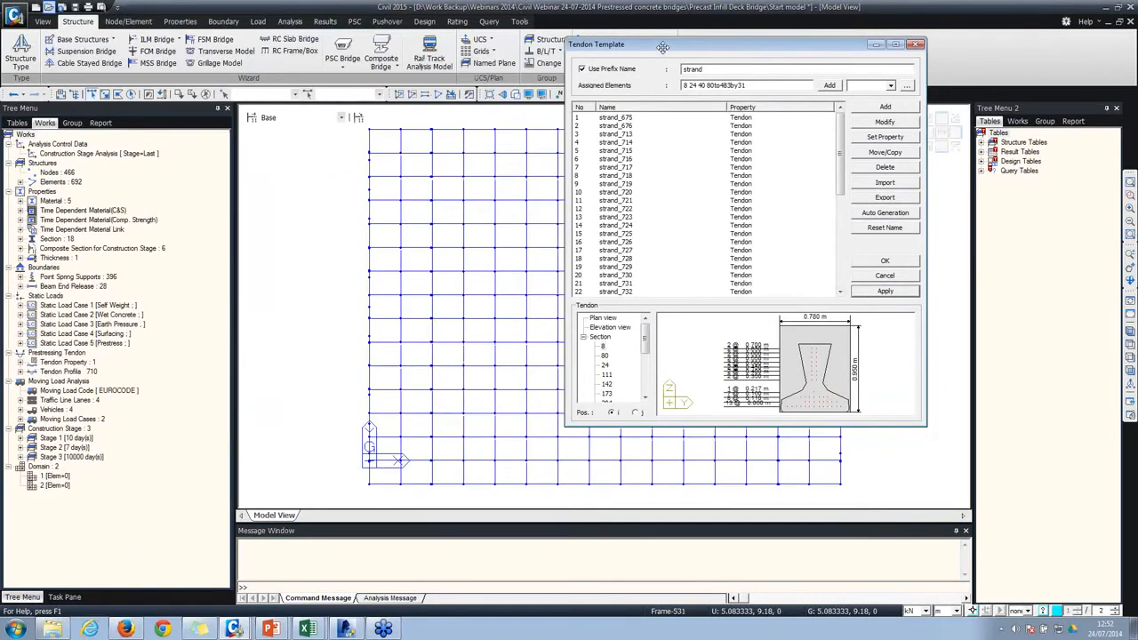
left_click_drag(662, 47, 644, 103)
Step: Apply the tendon template to girder groups TY82, TY84 and TY87 in turn, and close the template dialog
left_click(72, 123)
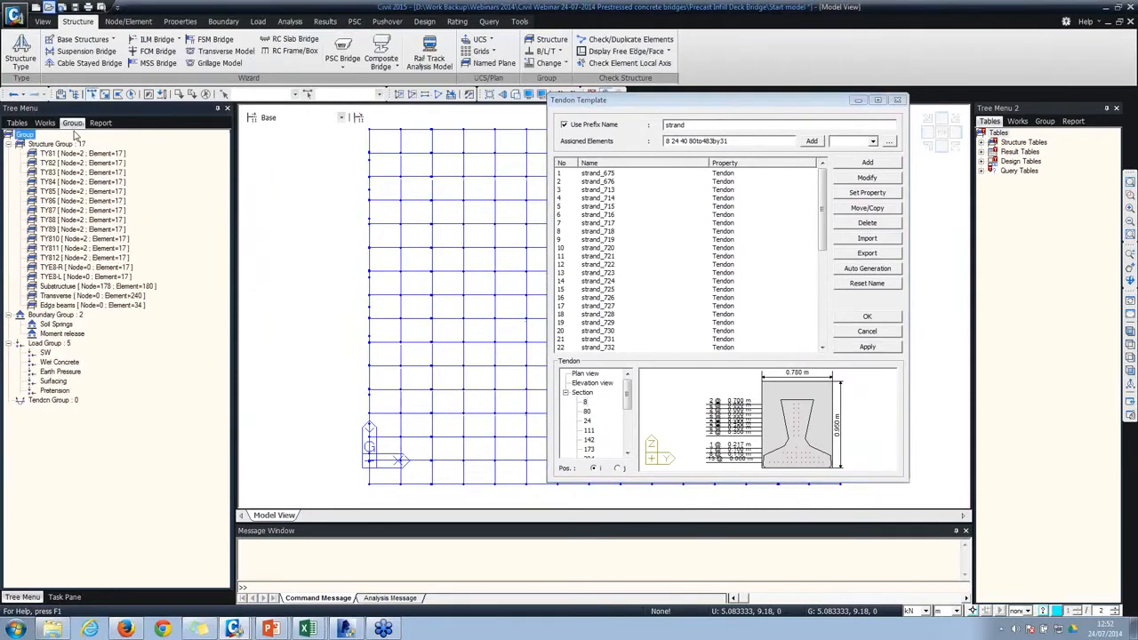
left_click(64, 164)
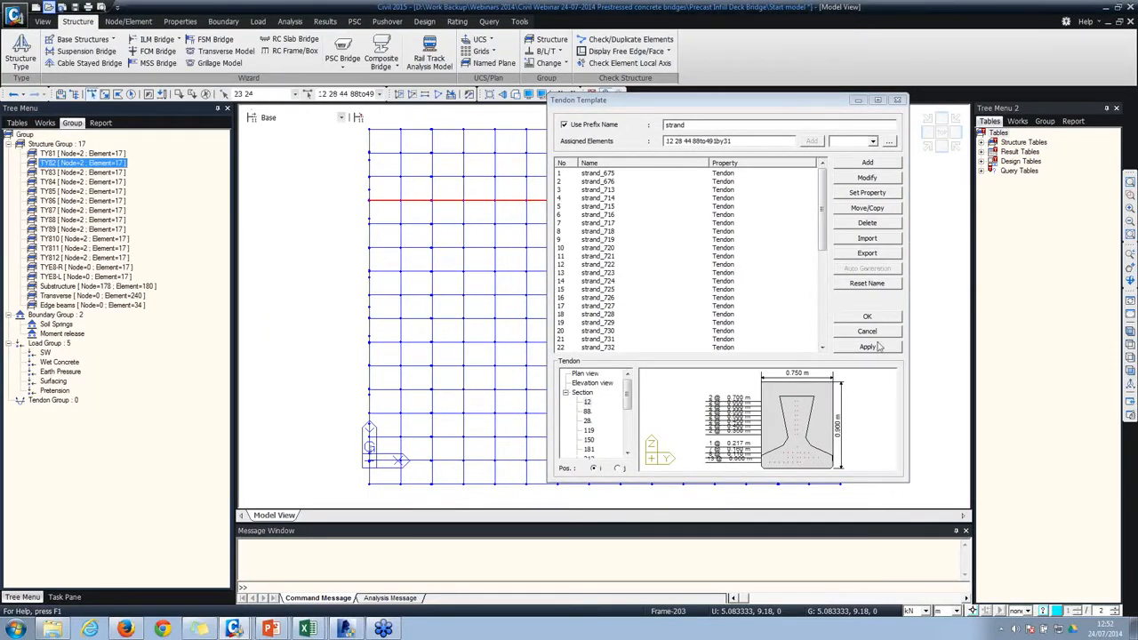
left_click(866, 346)
left_click(82, 181)
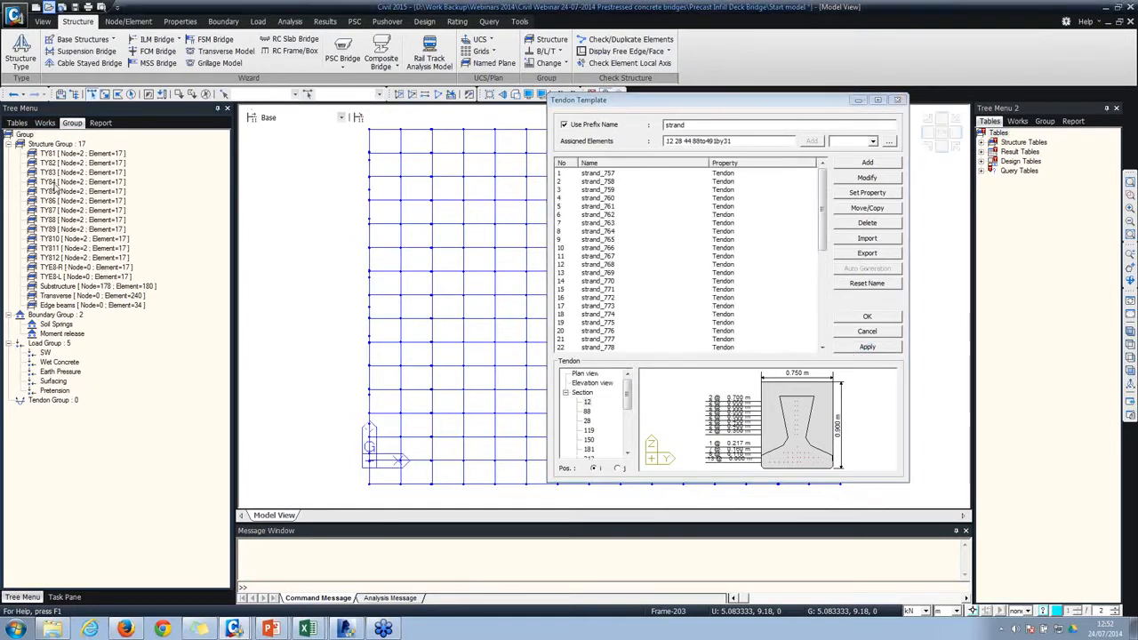
left_click(852, 347)
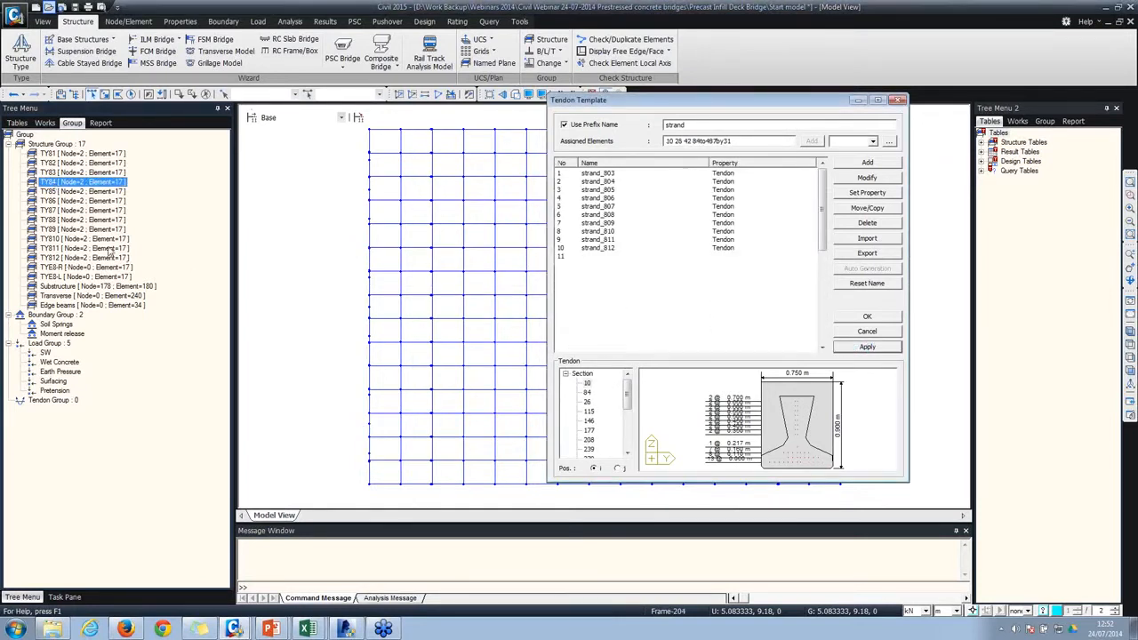
left_click(62, 211)
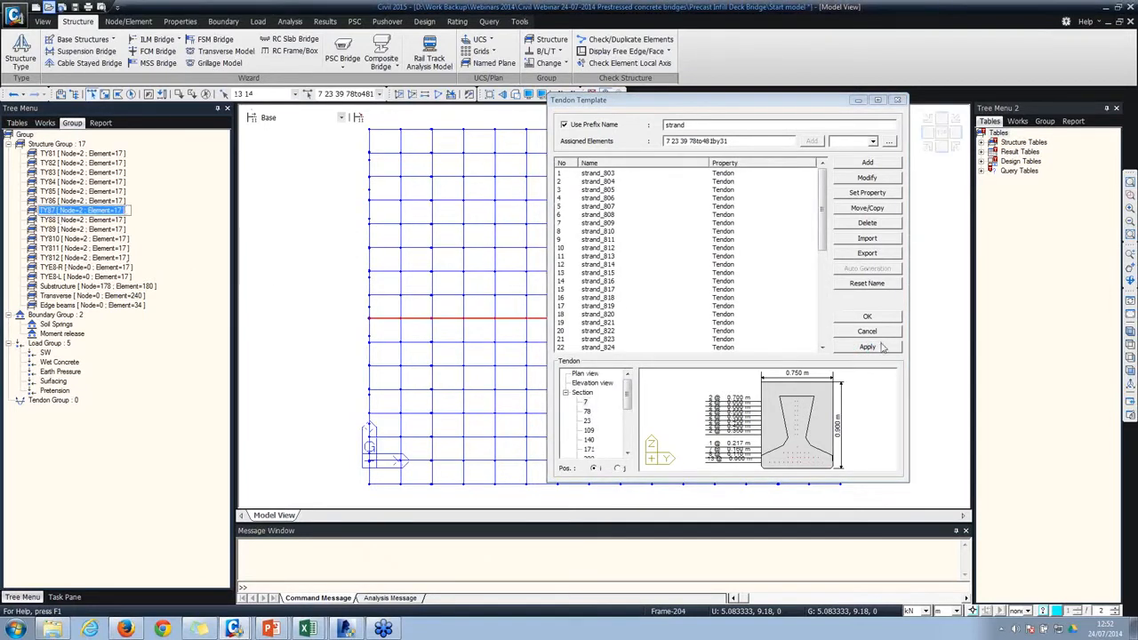
left_click(875, 347)
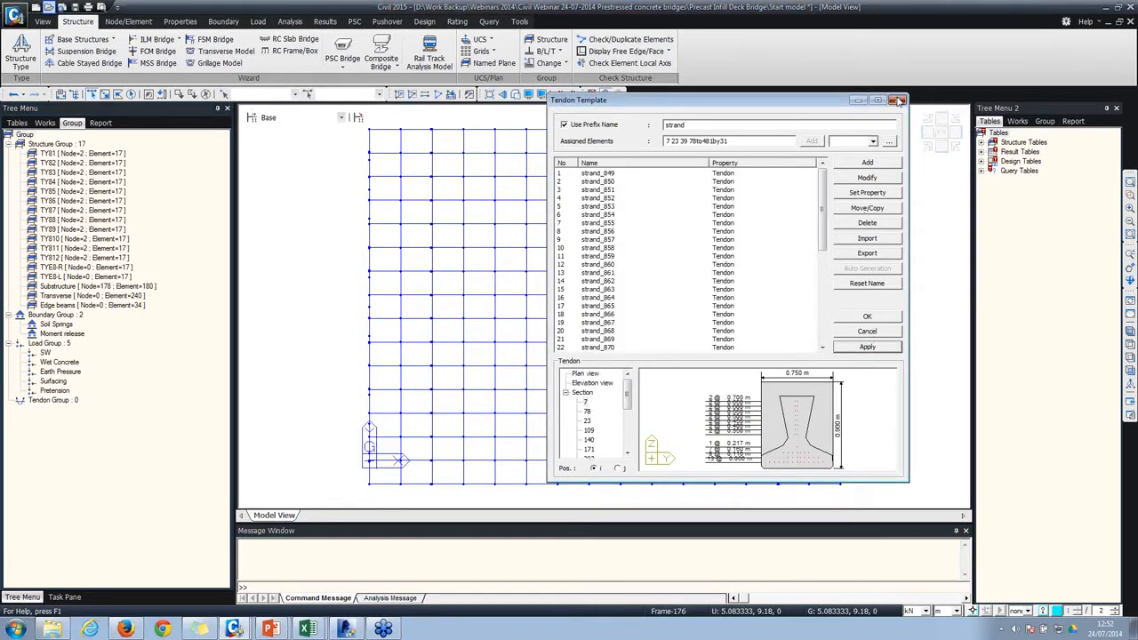
left_click(900, 100)
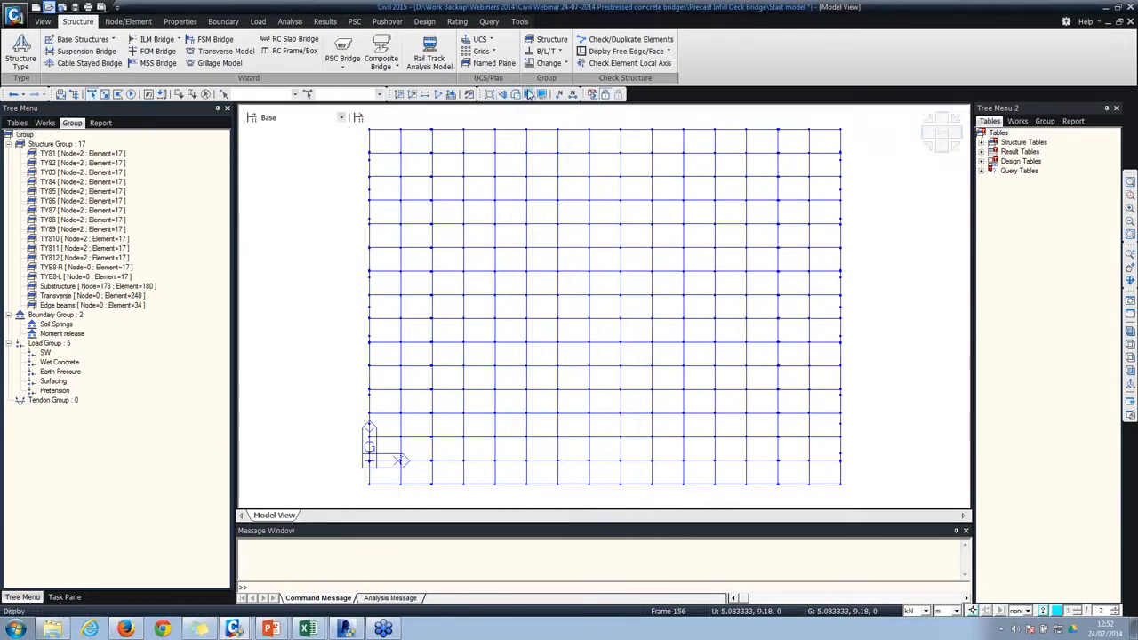
Step: Display the tendon profile points on the model
left_click(529, 95)
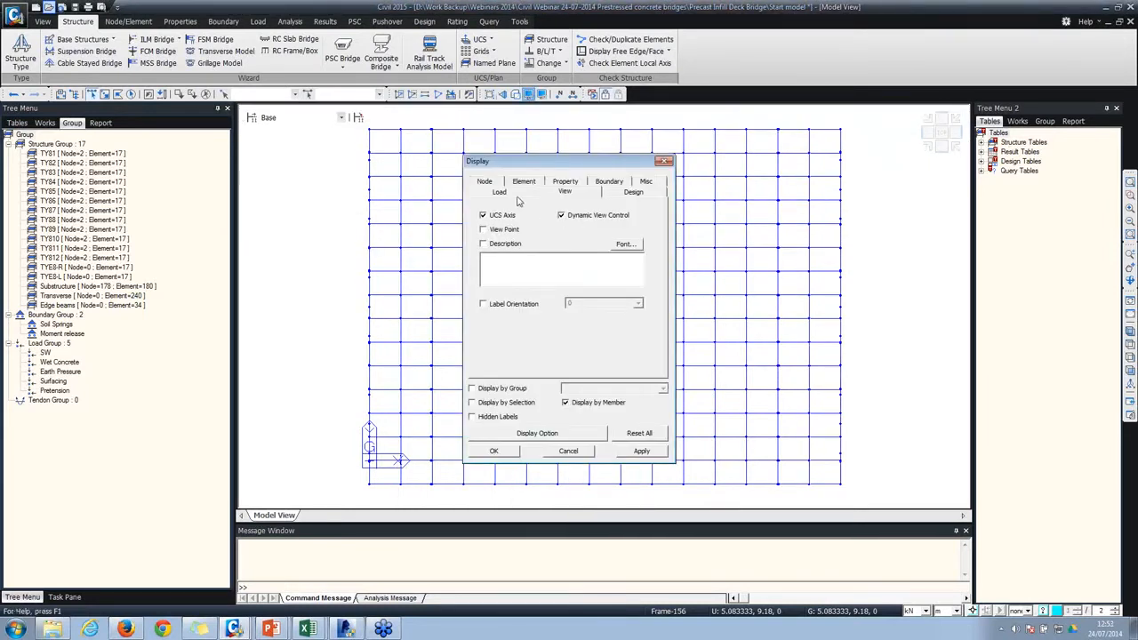
left_click(645, 182)
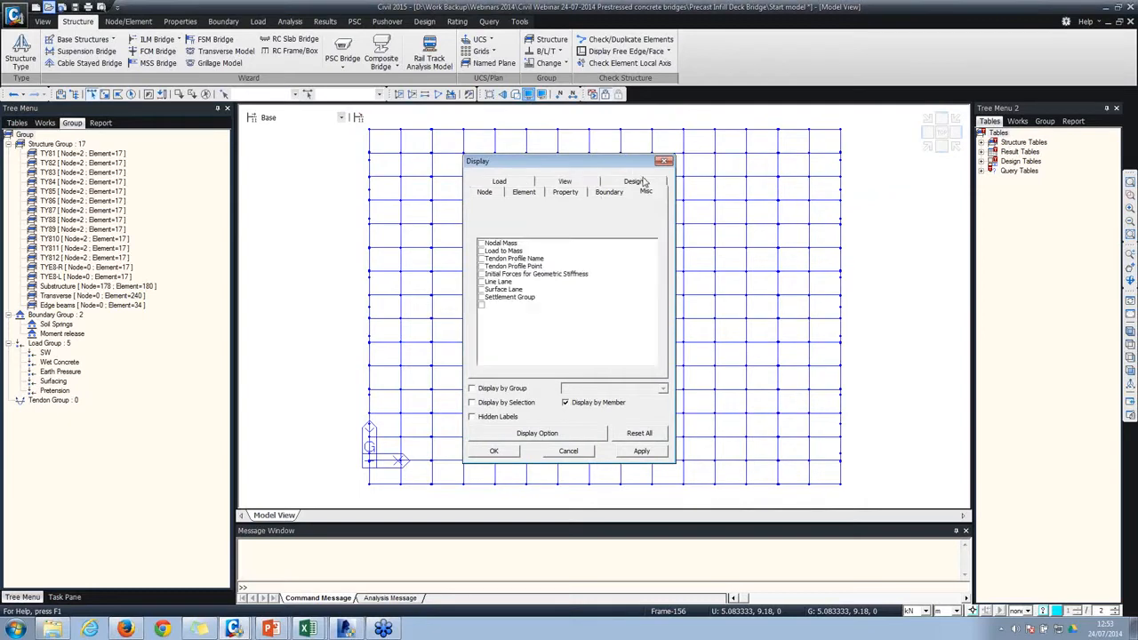
left_click(481, 265)
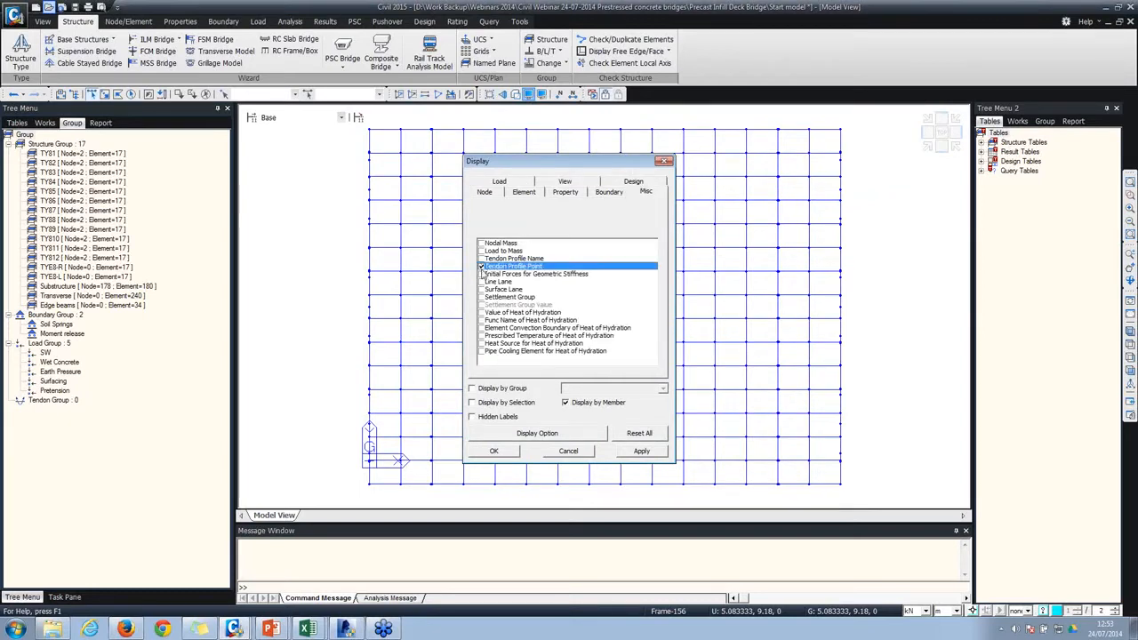
left_click(492, 451)
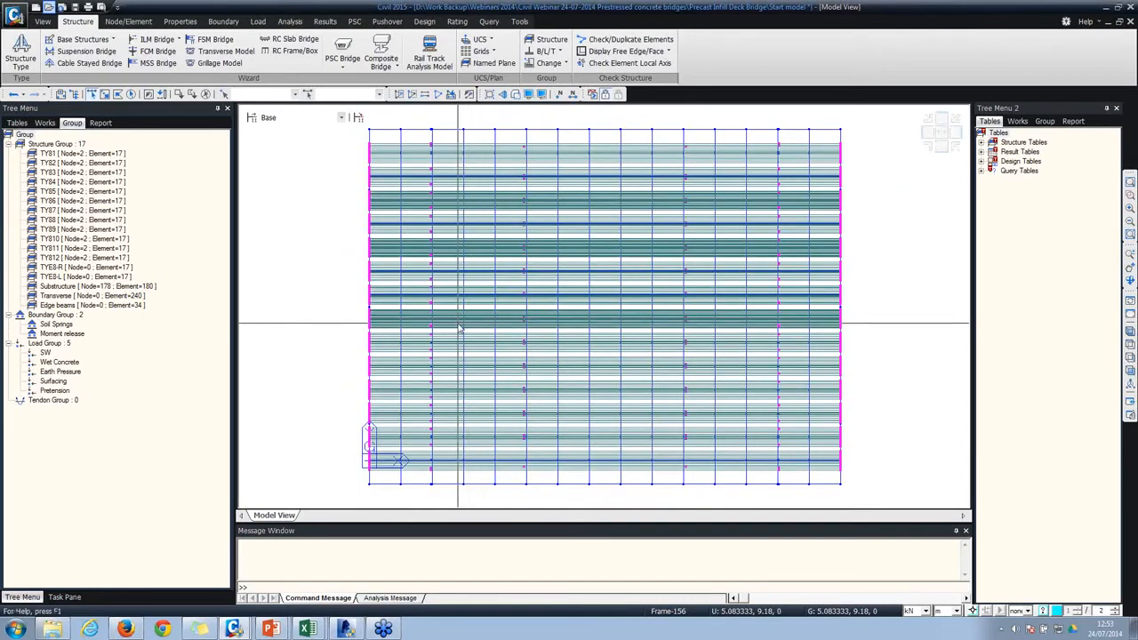
Step: Activate only the girder structure groups TY81 to TY810 in the model view
left_click(67, 155)
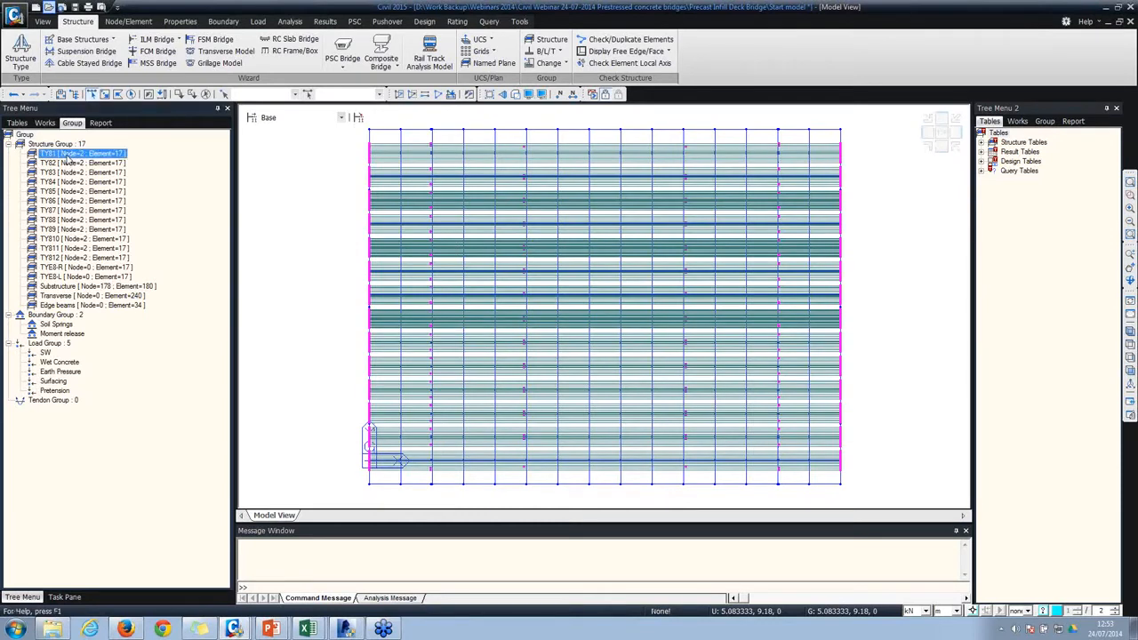
left_click(52, 240, "shift")
right_click(54, 240)
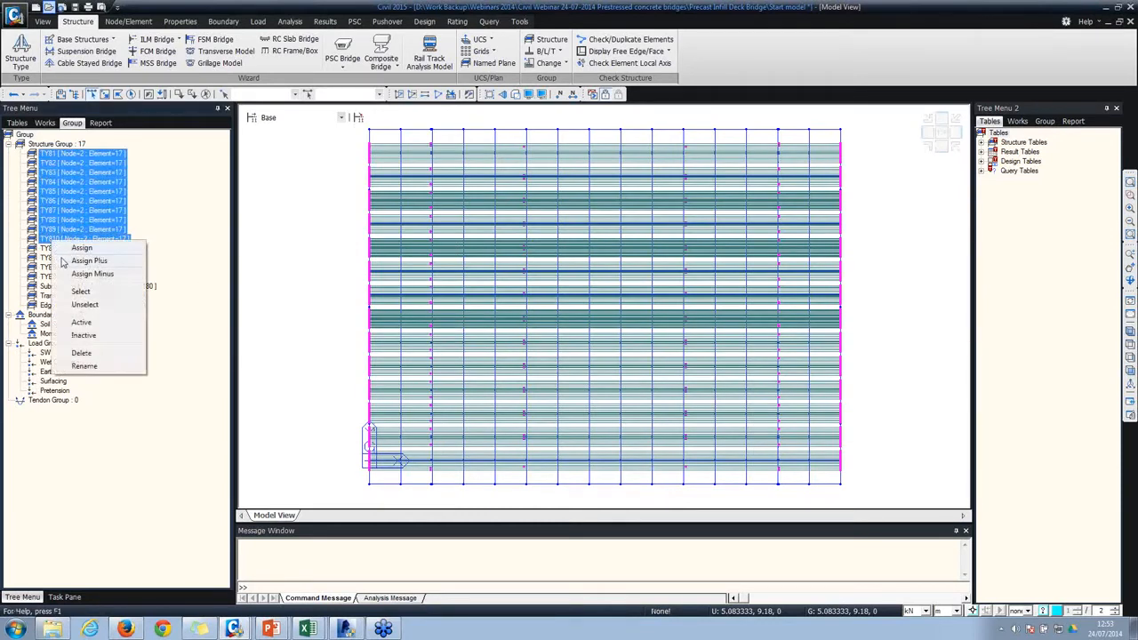
left_click(79, 321)
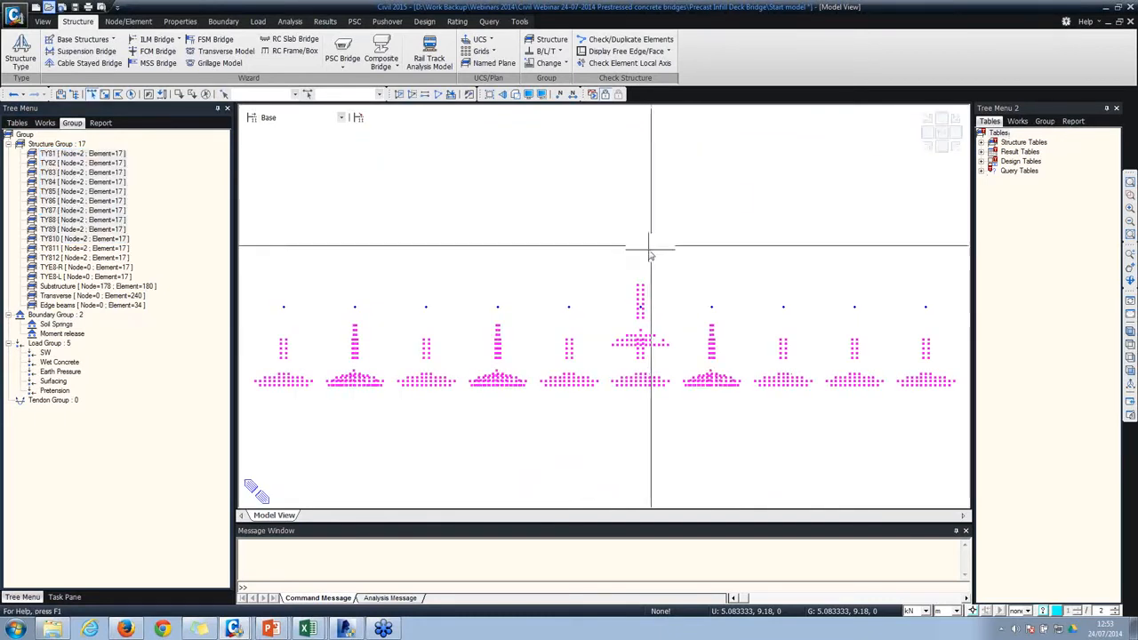
Step: Examine the strand arrangement of the active girders in cross-section and in plan, including the debonded strand ends
mouse_move(639, 293)
middle_mouse_down()
mouse_move(610, 313)
mouse_move(635, 275)
middle_mouse_up()
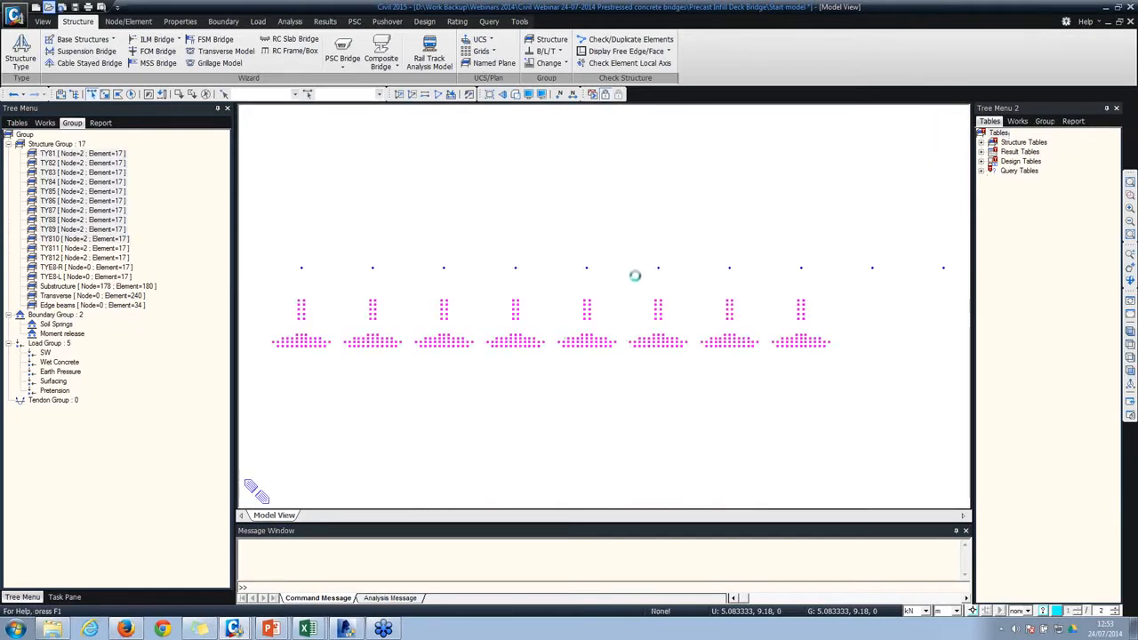
scroll(316, 318, "up", 3)
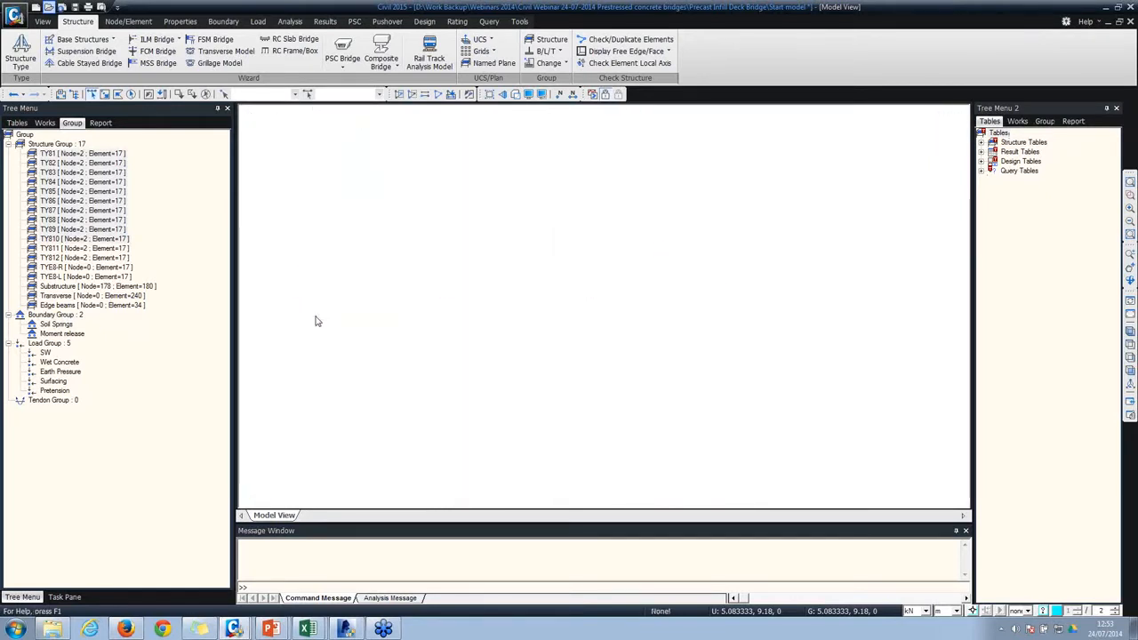
middle_click_drag(296, 289, 382, 239)
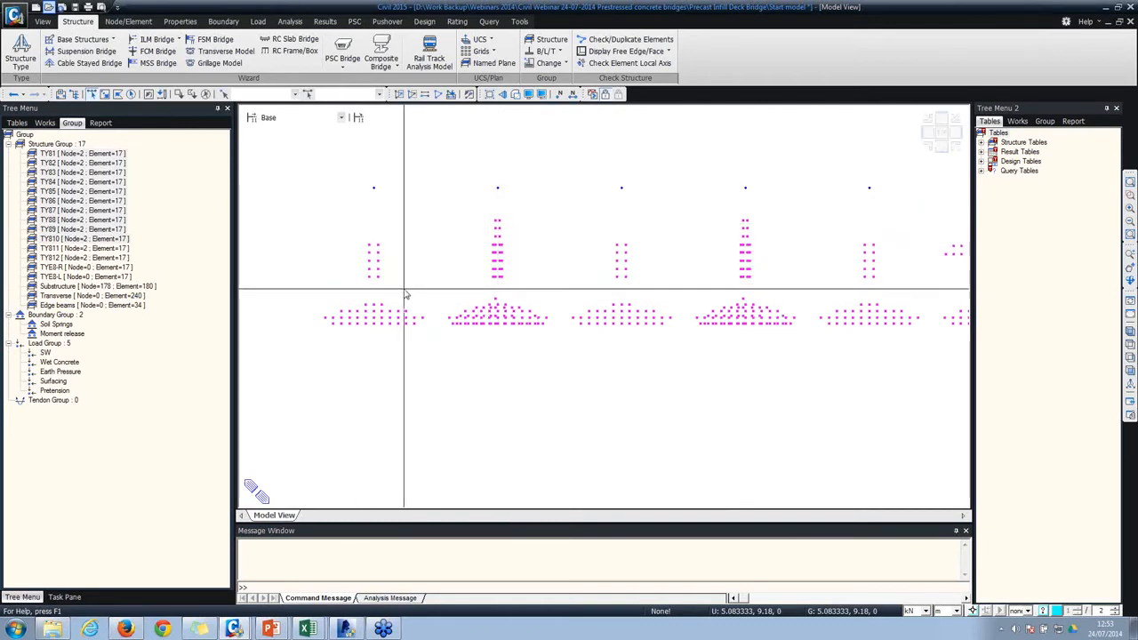
left_click(937, 132)
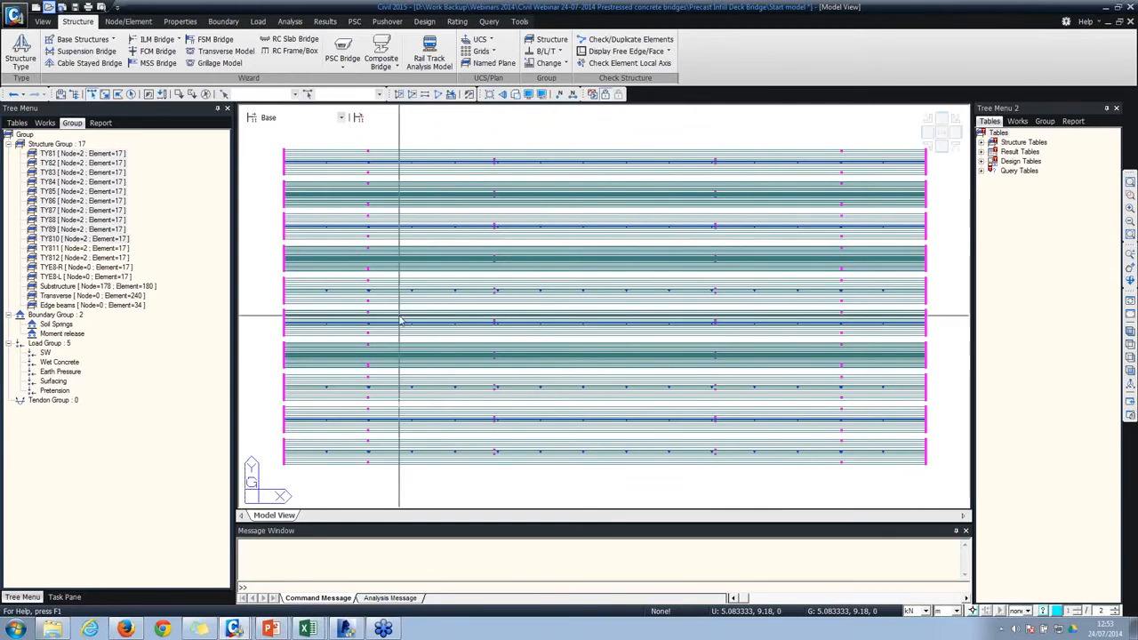
middle_click_drag(398, 315, 401, 216)
scroll(373, 329, "up", 3)
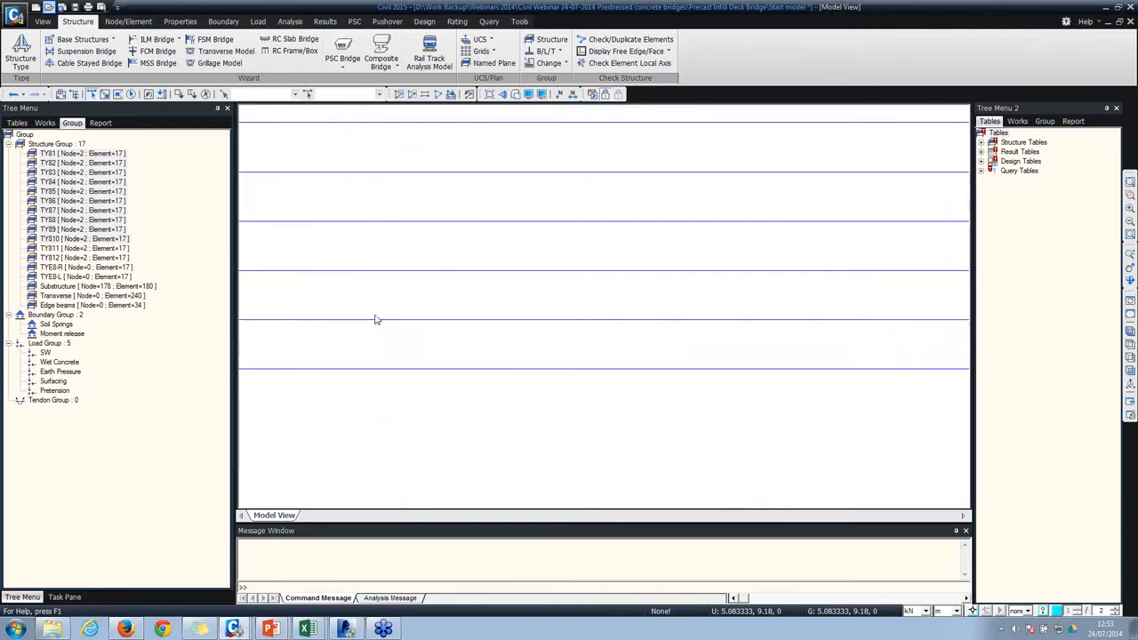
middle_click_drag(354, 326, 610, 285)
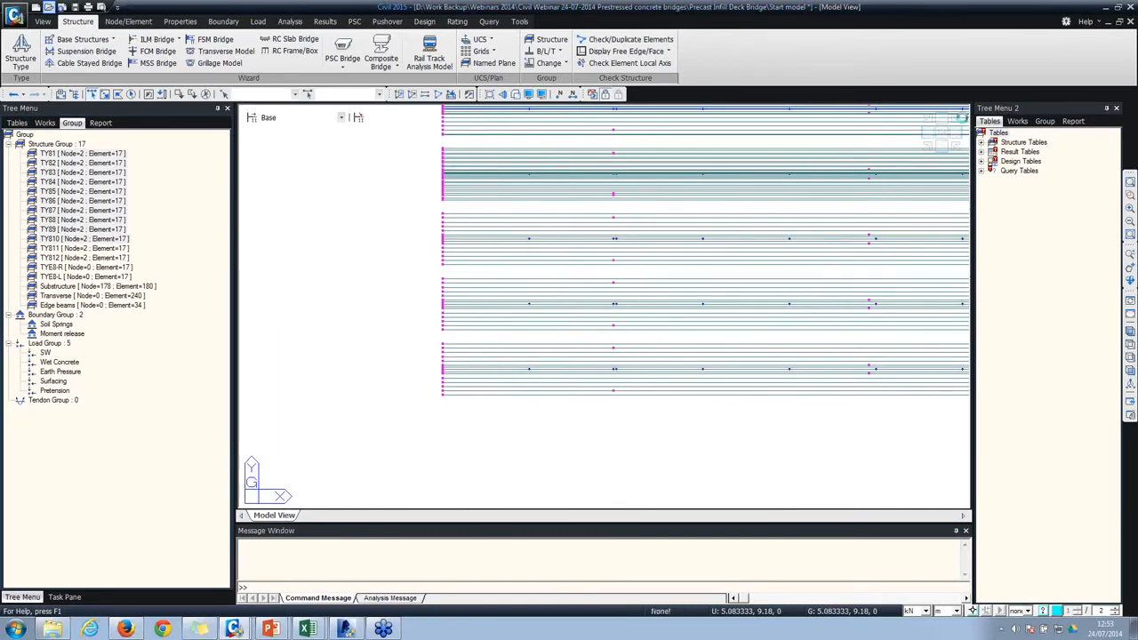
left_click(942, 133)
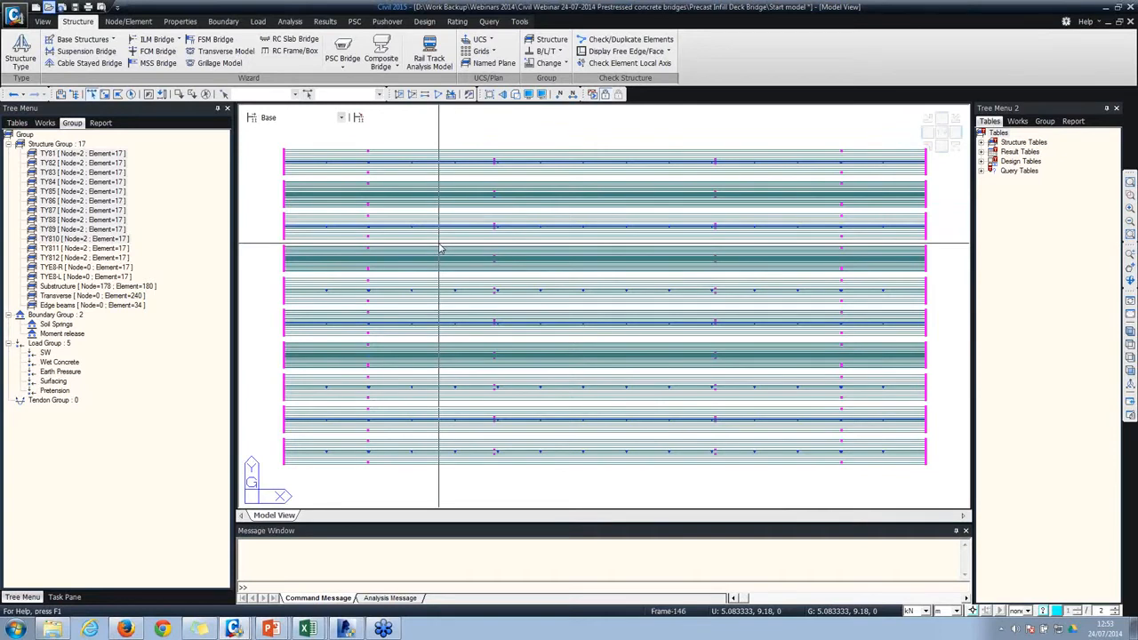
mouse_move(439, 248)
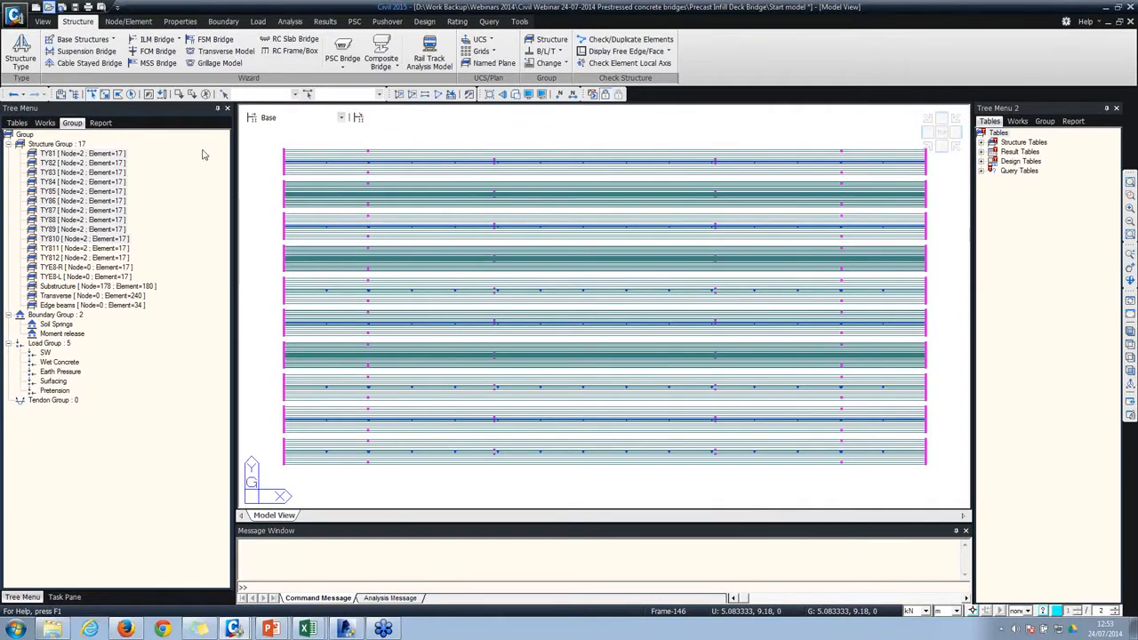
Step: Open the section reinforcement settings and select section 12, TY8 infill-cracked
left_click(49, 124)
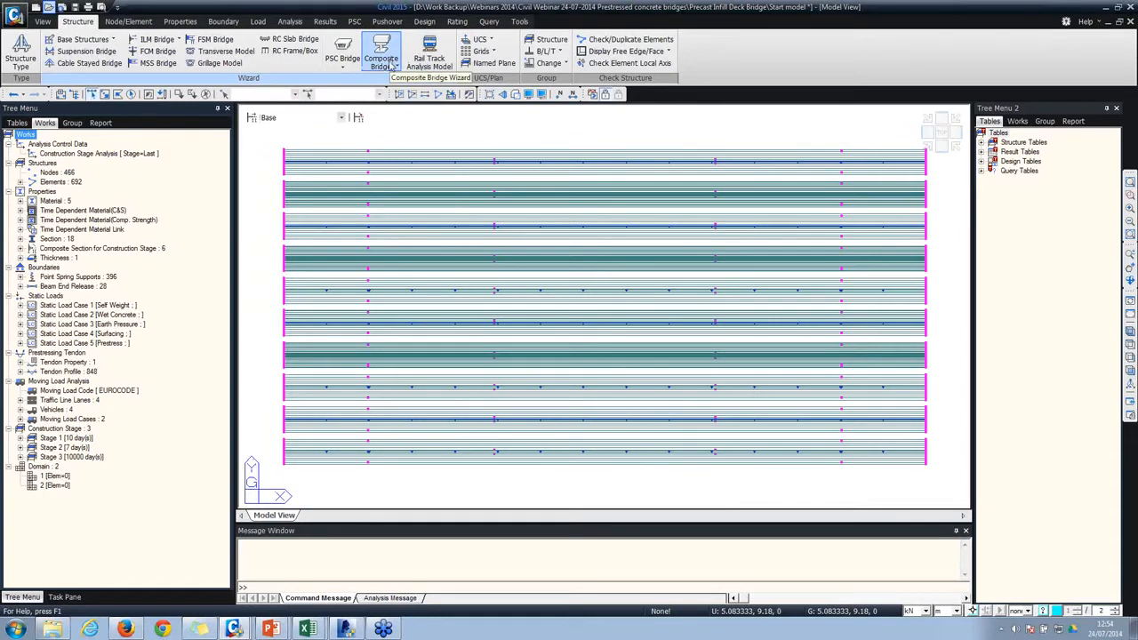
left_click(180, 22)
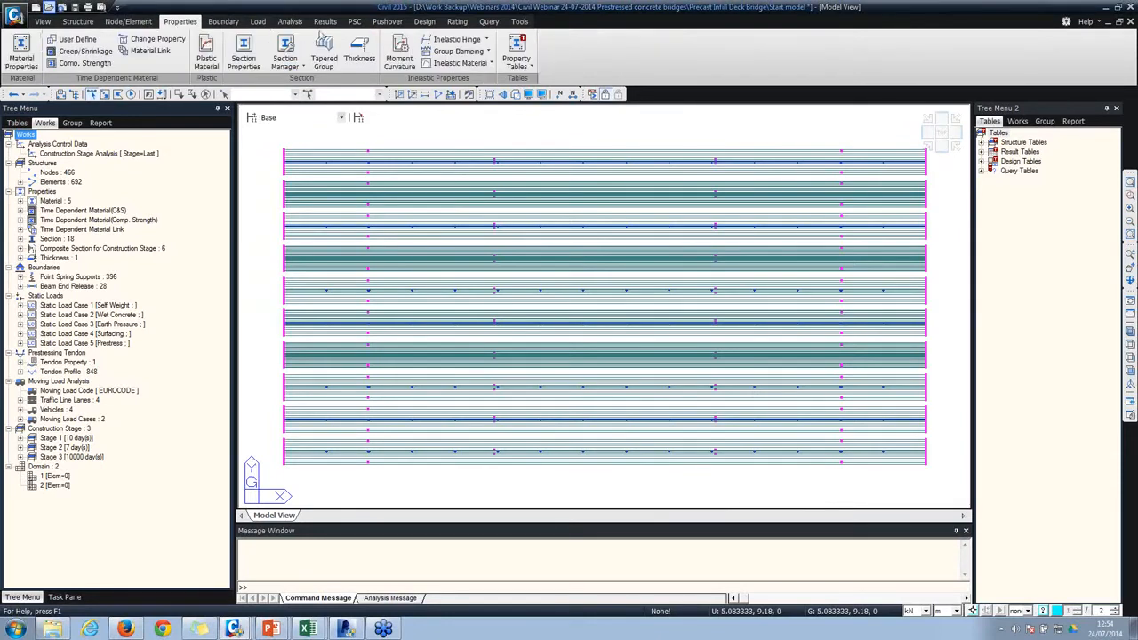
left_click(304, 66)
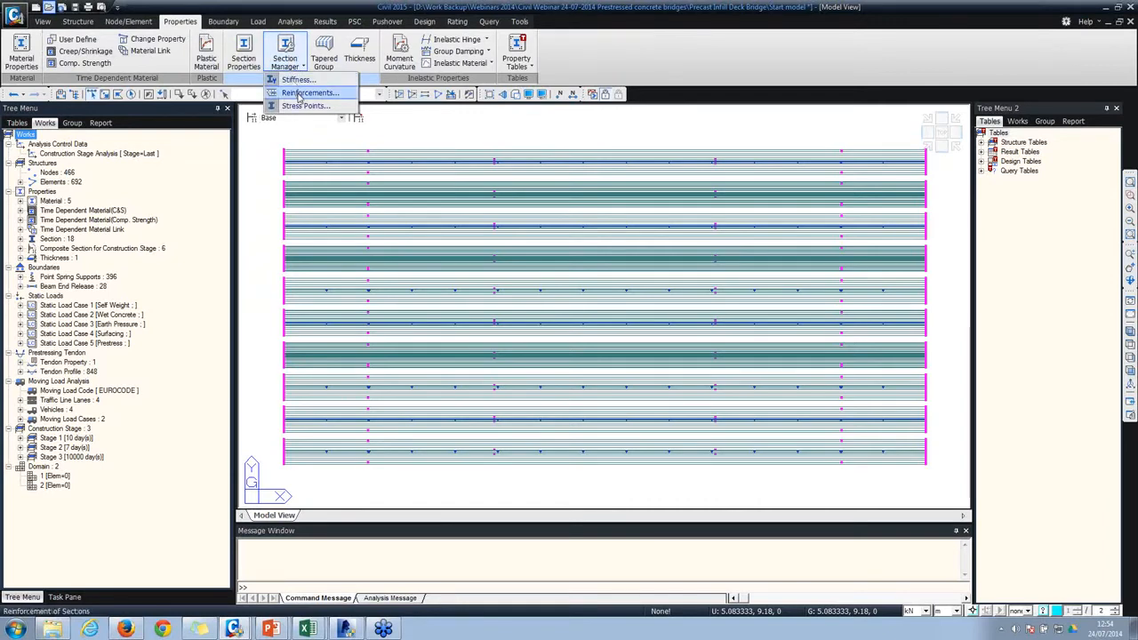
left_click(300, 94)
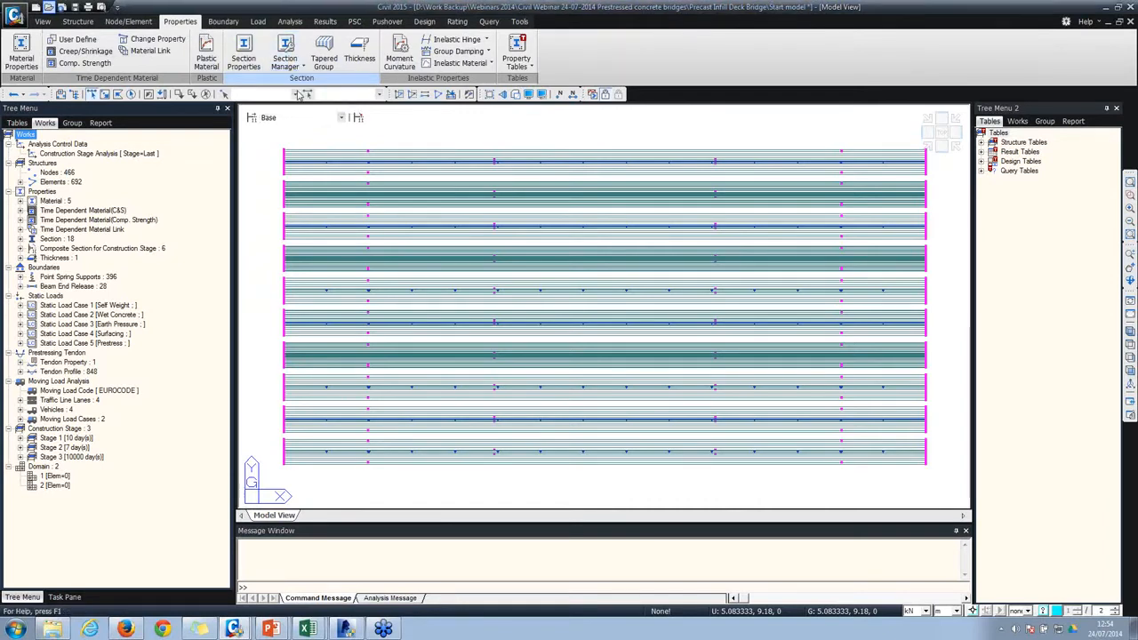
left_click(318, 214)
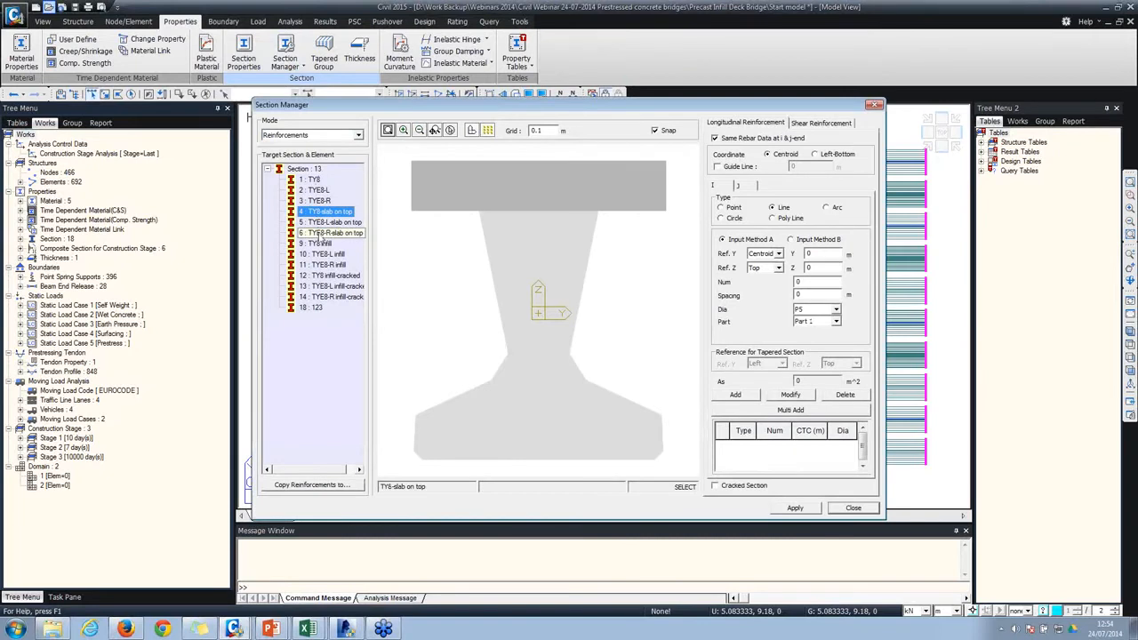
left_click(323, 276)
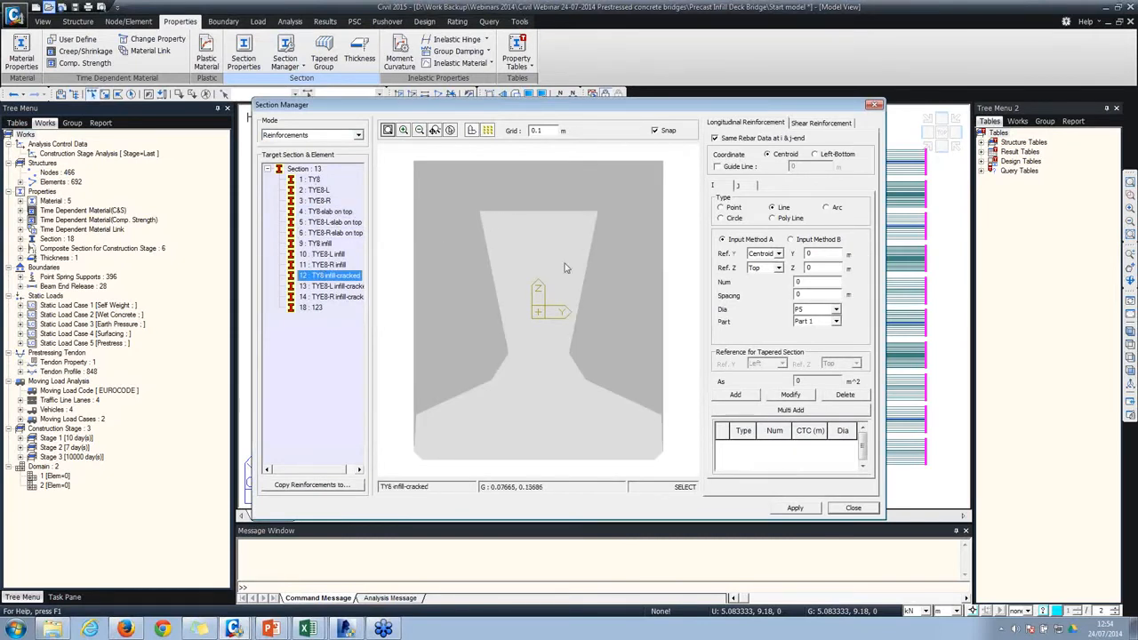
Step: Choose Input Method B for the longitudinal line bars and enable the guide line at 0.05 m
left_click(816, 321)
left_click(820, 327)
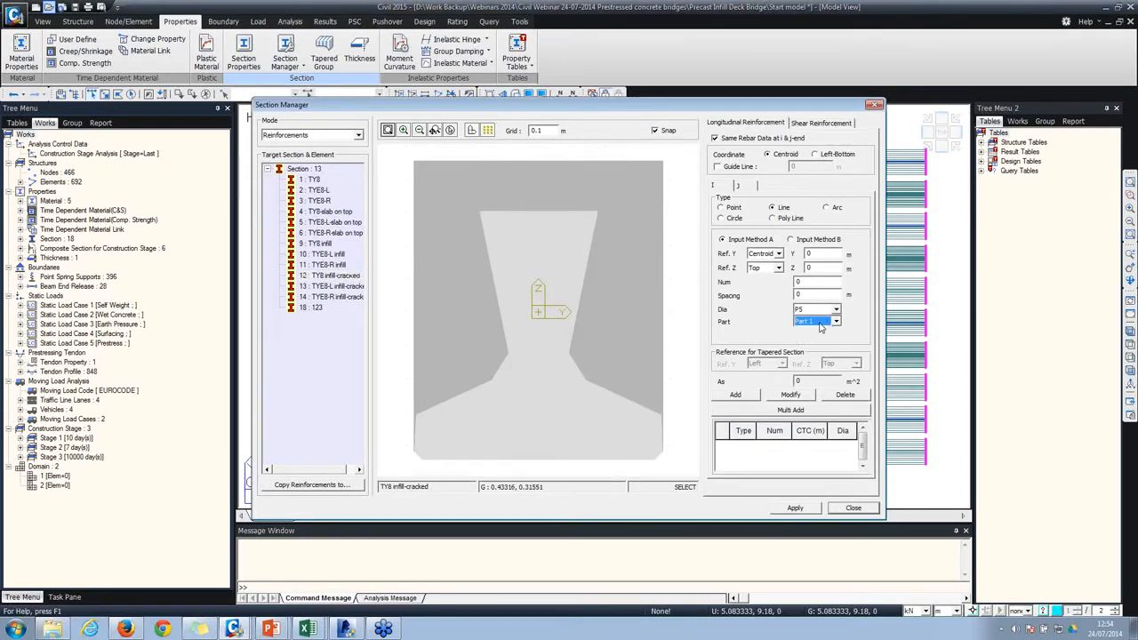
left_click(793, 240)
left_click(737, 167)
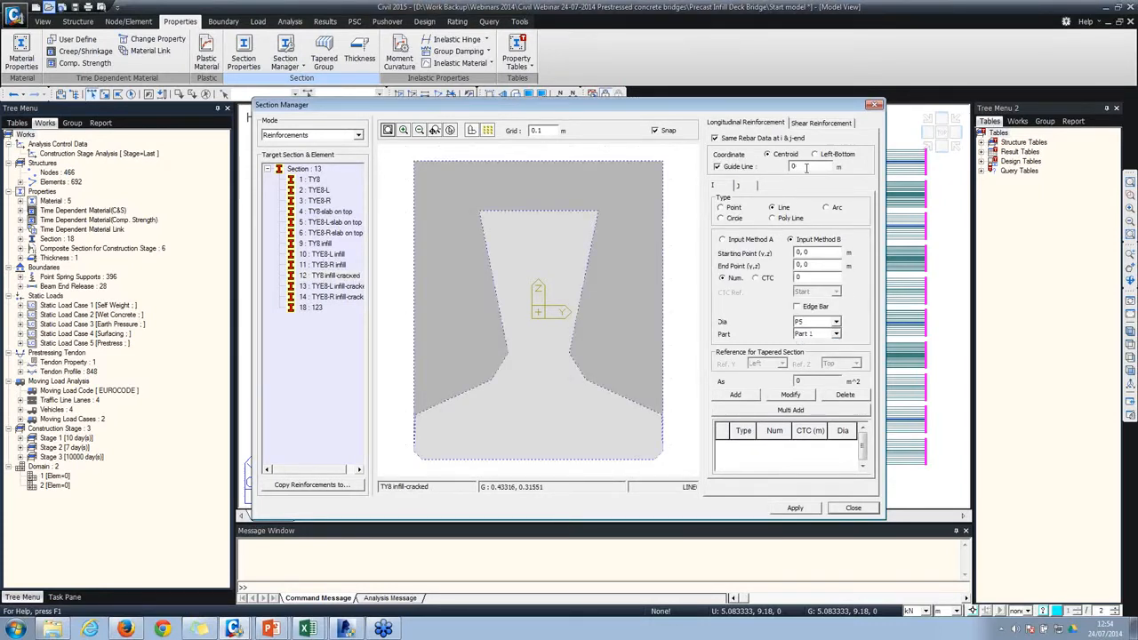
left_click(806, 167)
type(".05")
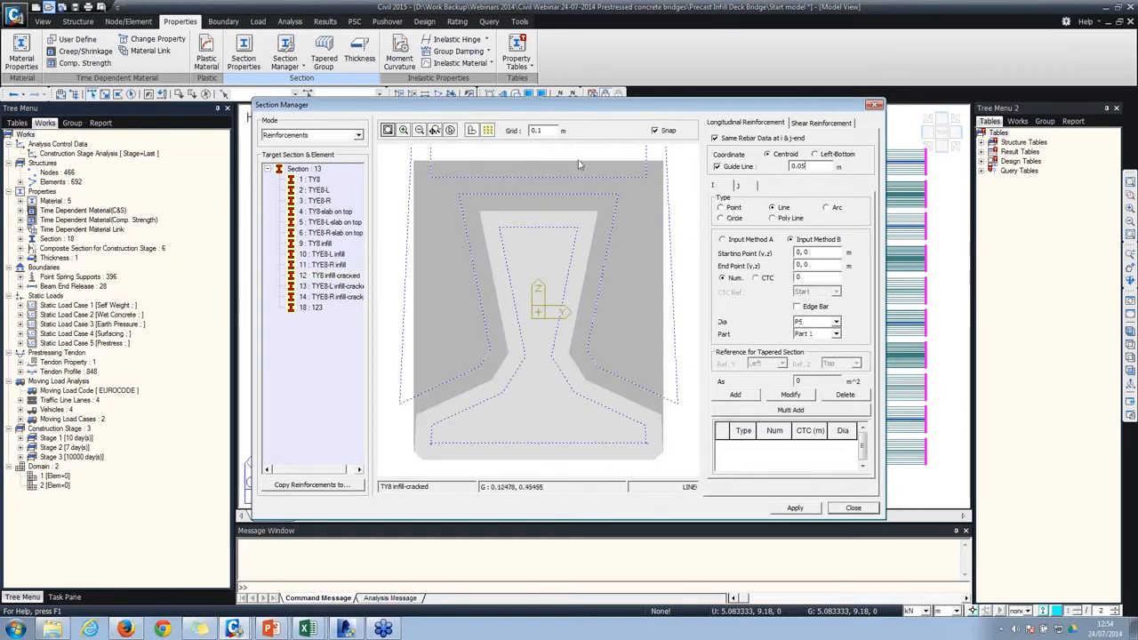
Step: Add a line of four P16 bars with edge bars in Part 2 along the upper guide line from y = -0.325 to 0.325 m
left_click(830, 321)
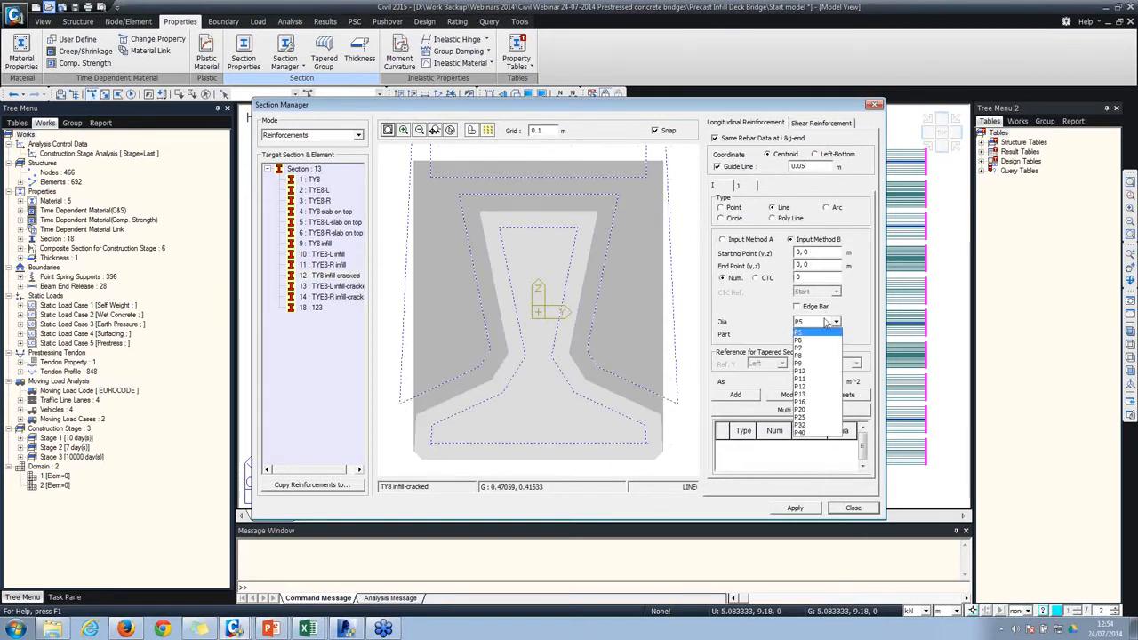
left_click(810, 405)
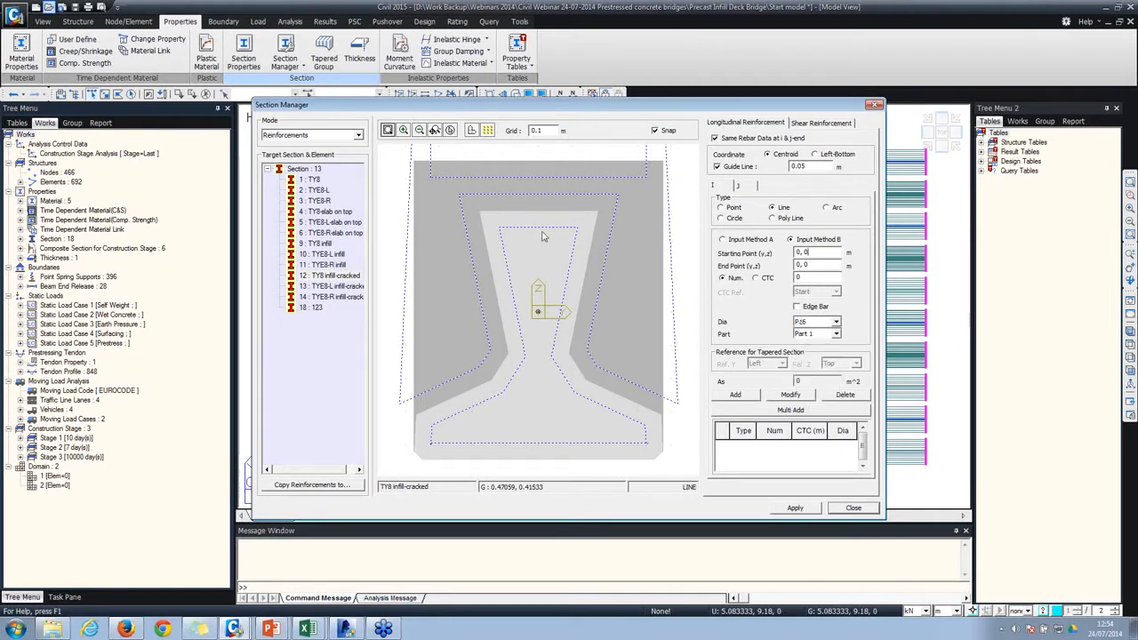
left_click(431, 176)
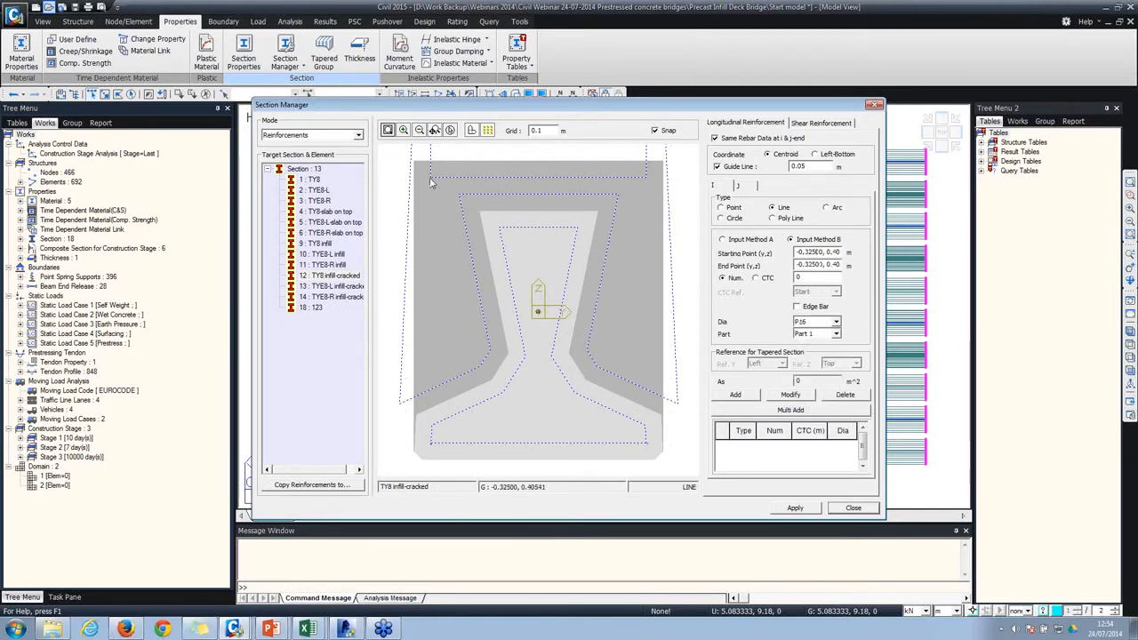
left_click(649, 194)
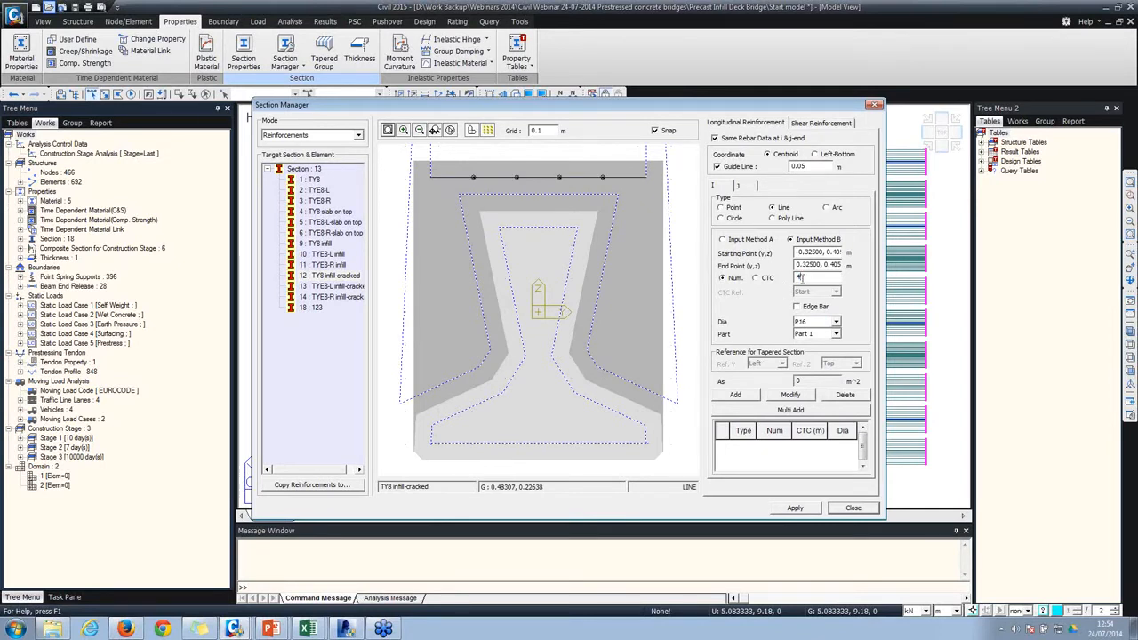
left_click(797, 306)
left_click(835, 333)
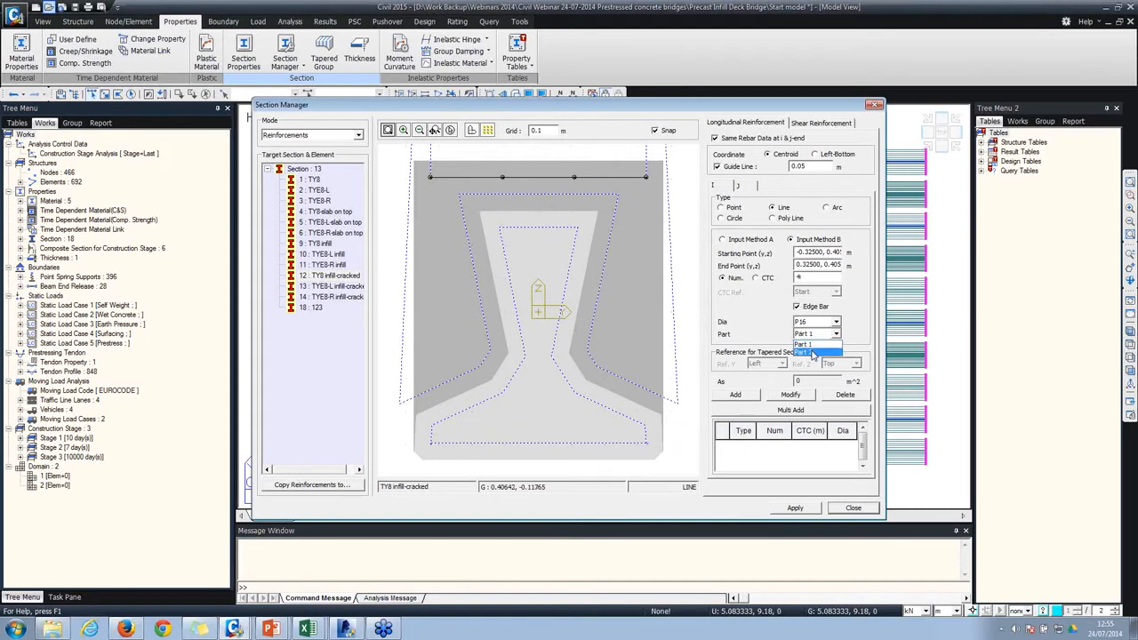
left_click(811, 352)
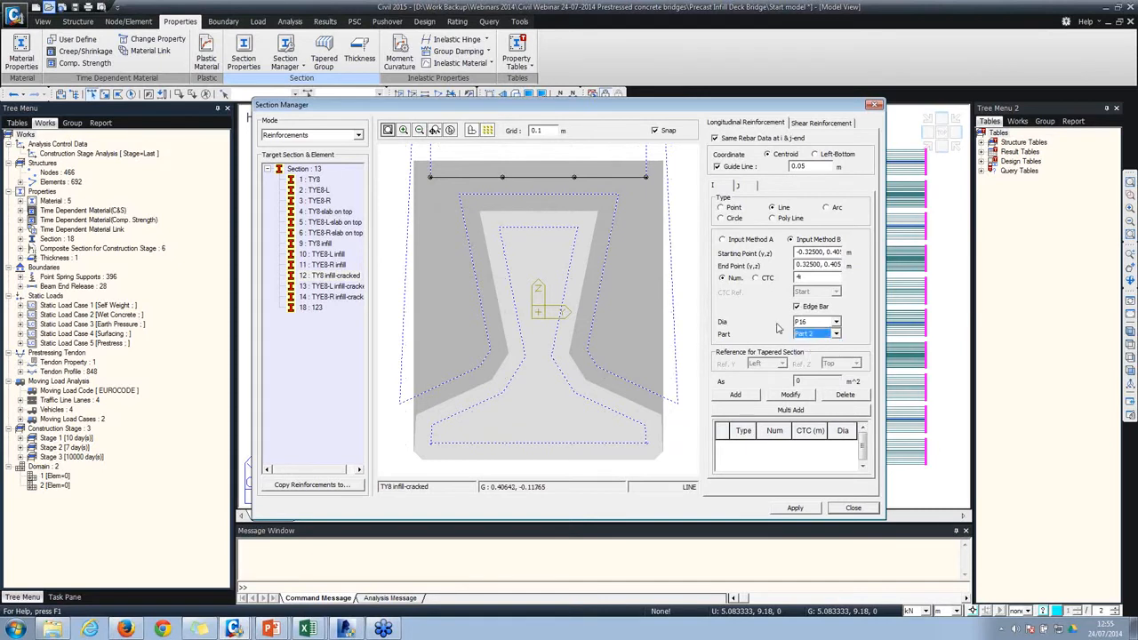
left_click(735, 394)
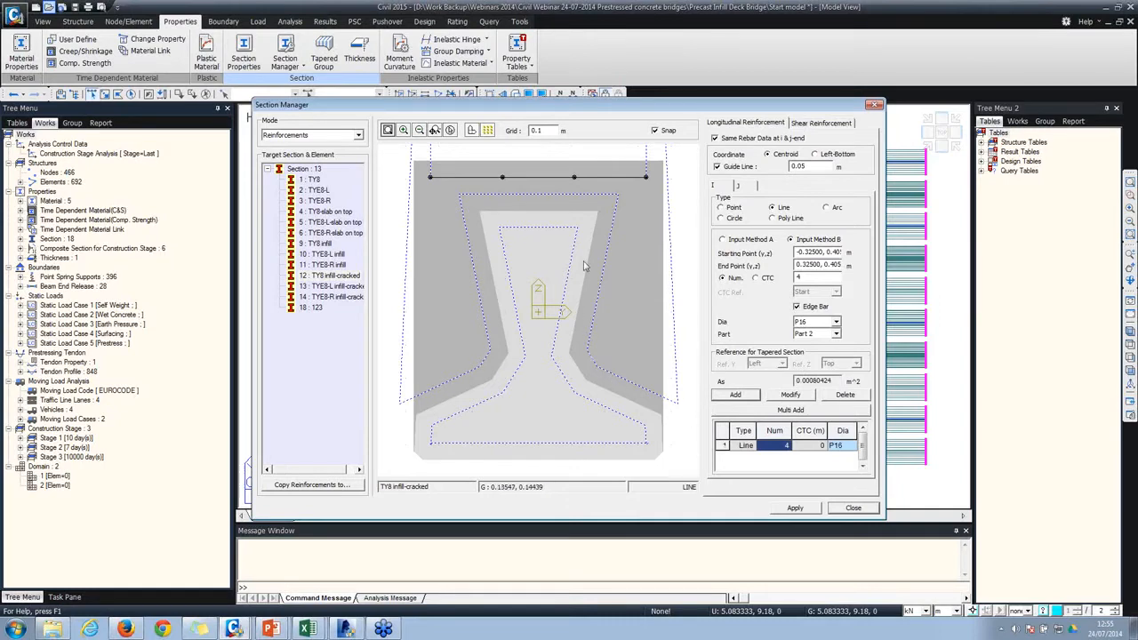
Step: Define diagonal shear reinforcement for the section with 0.3 m pitch, 90° angle and an area of two P12 bars
left_click(809, 124)
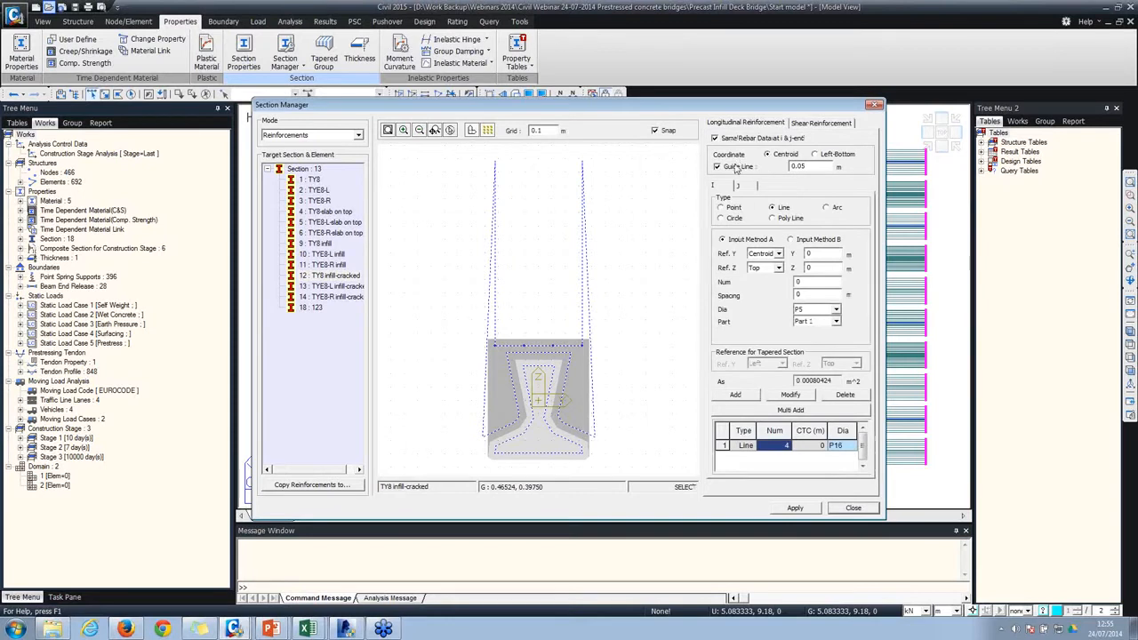
left_click(738, 167)
left_click(813, 124)
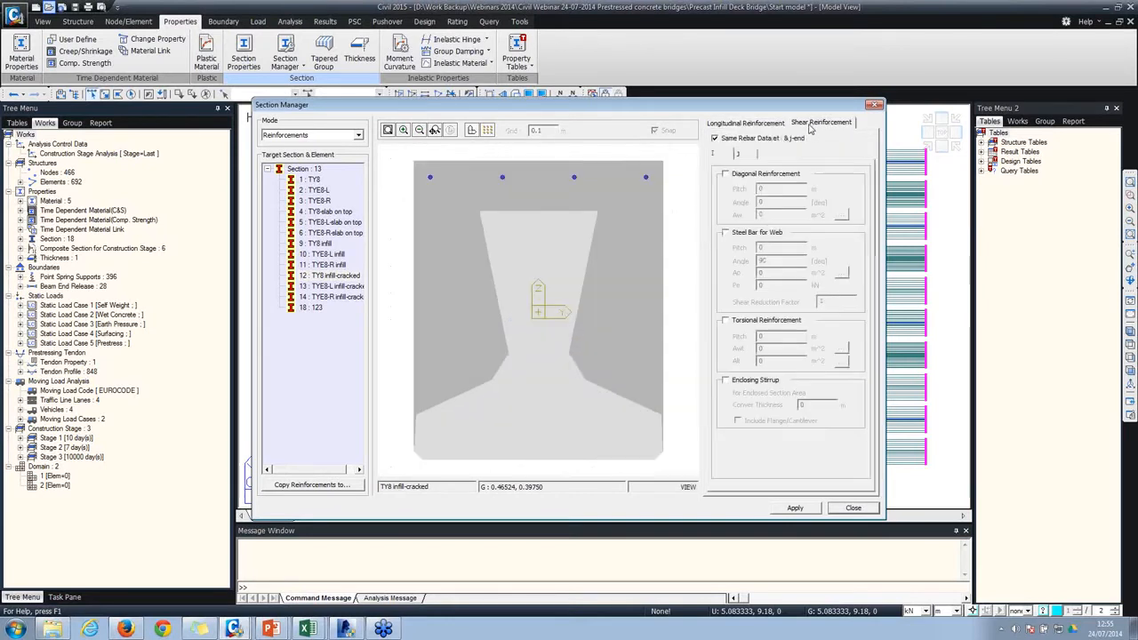
left_click(724, 174)
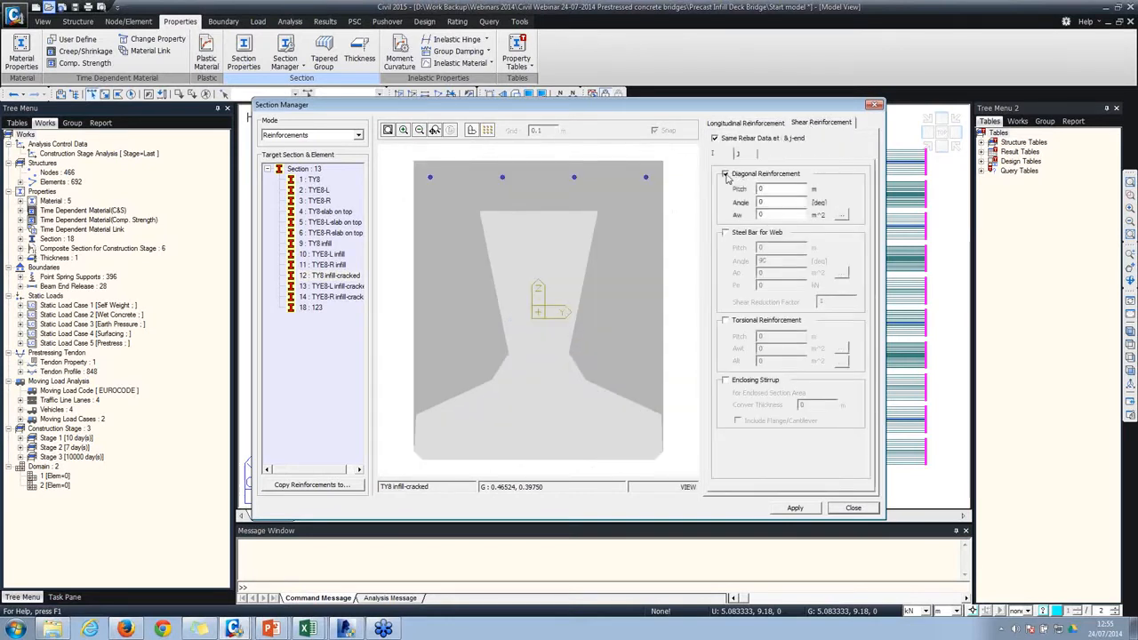
double_click(769, 188)
left_click(841, 215)
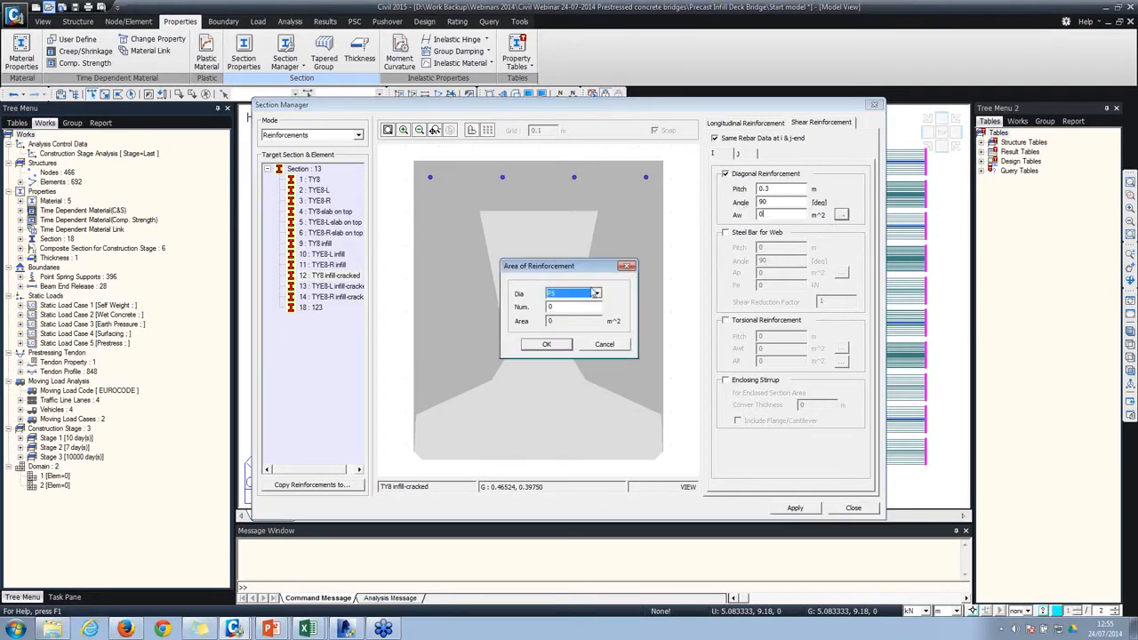
left_click(835, 245)
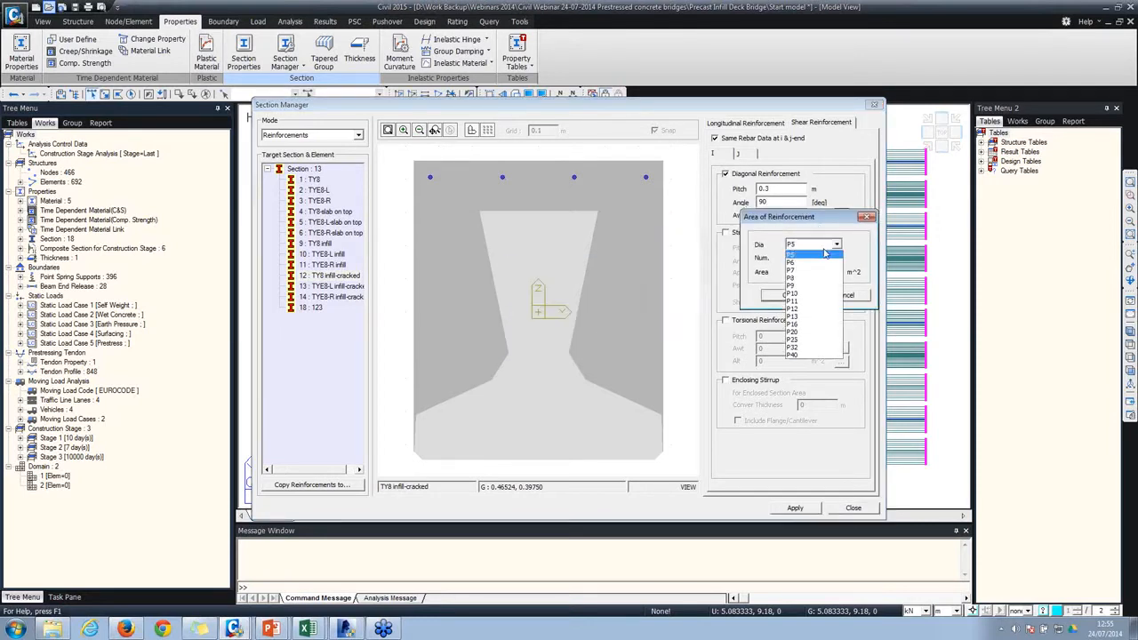
left_click(800, 309)
left_click(798, 258)
type("2")
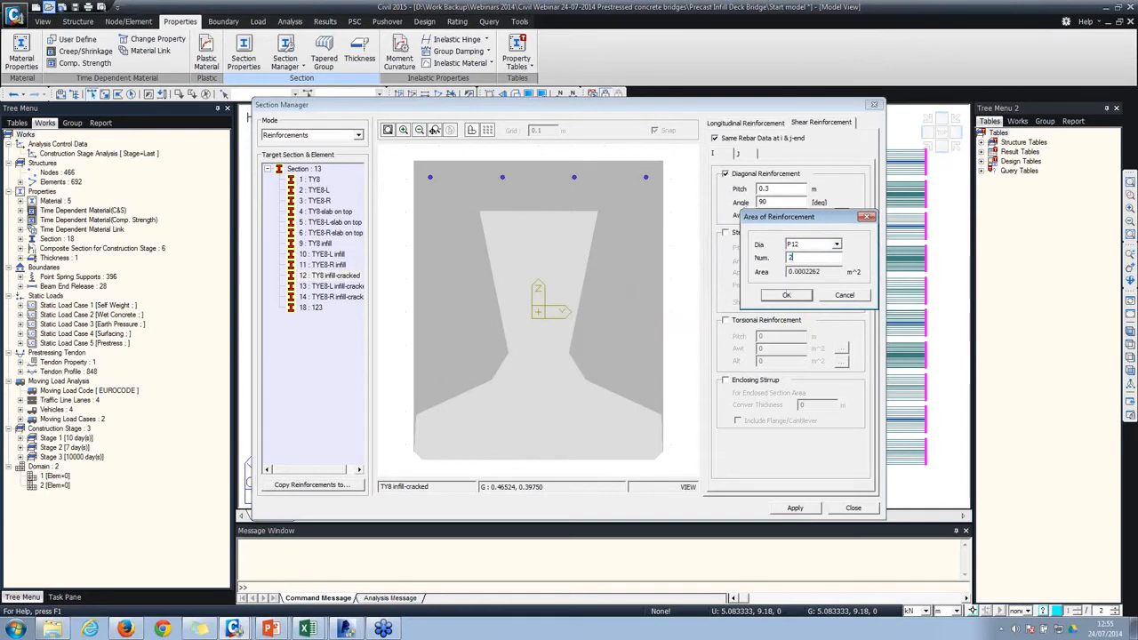
left_click(786, 296)
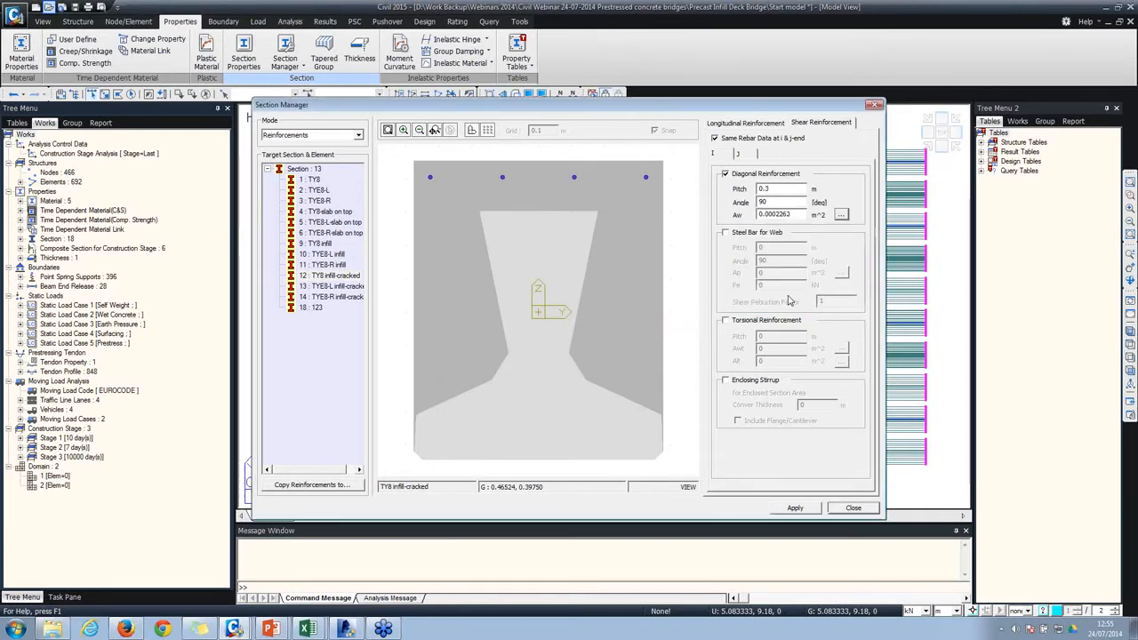
Step: Enable torsional reinforcement for the section and close the section reinforcement settings
left_click(725, 321)
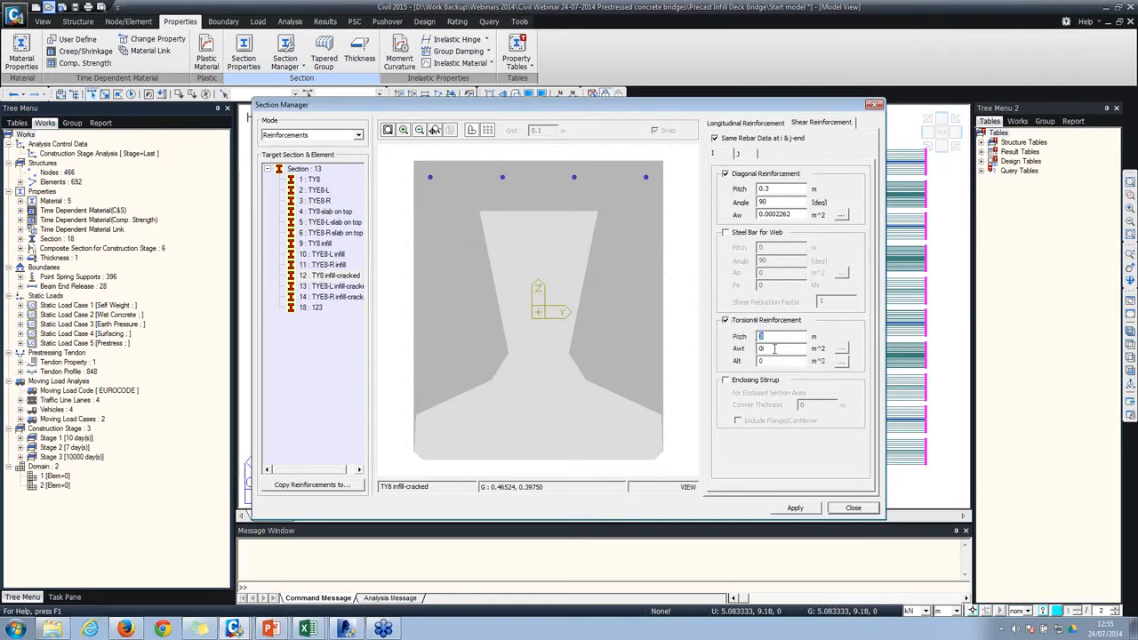
key("Tab")
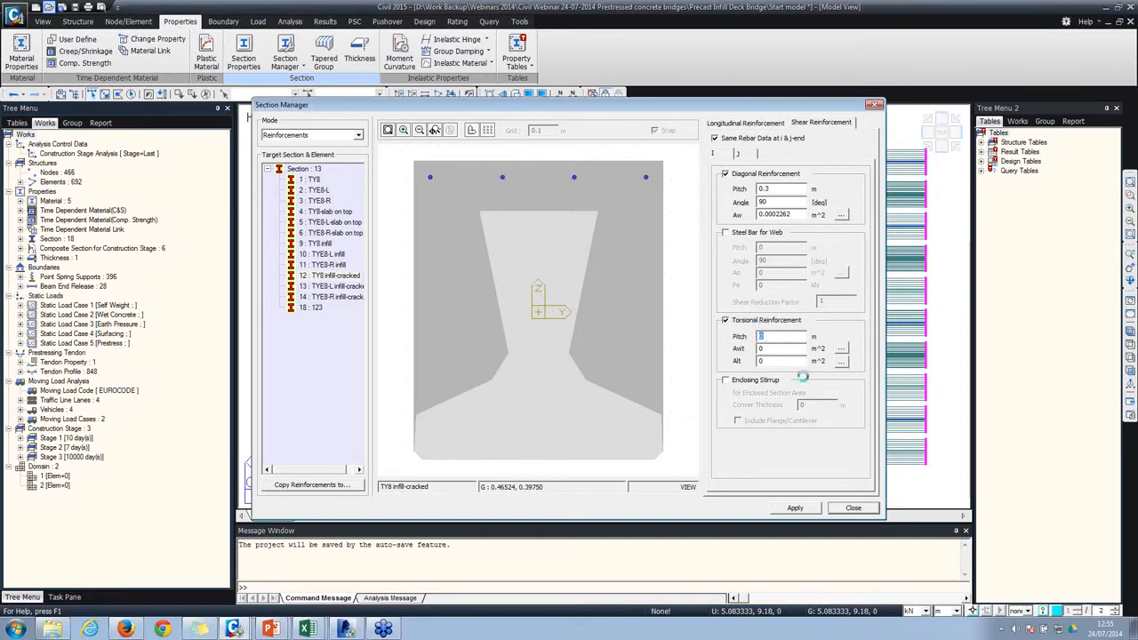
left_click(852, 507)
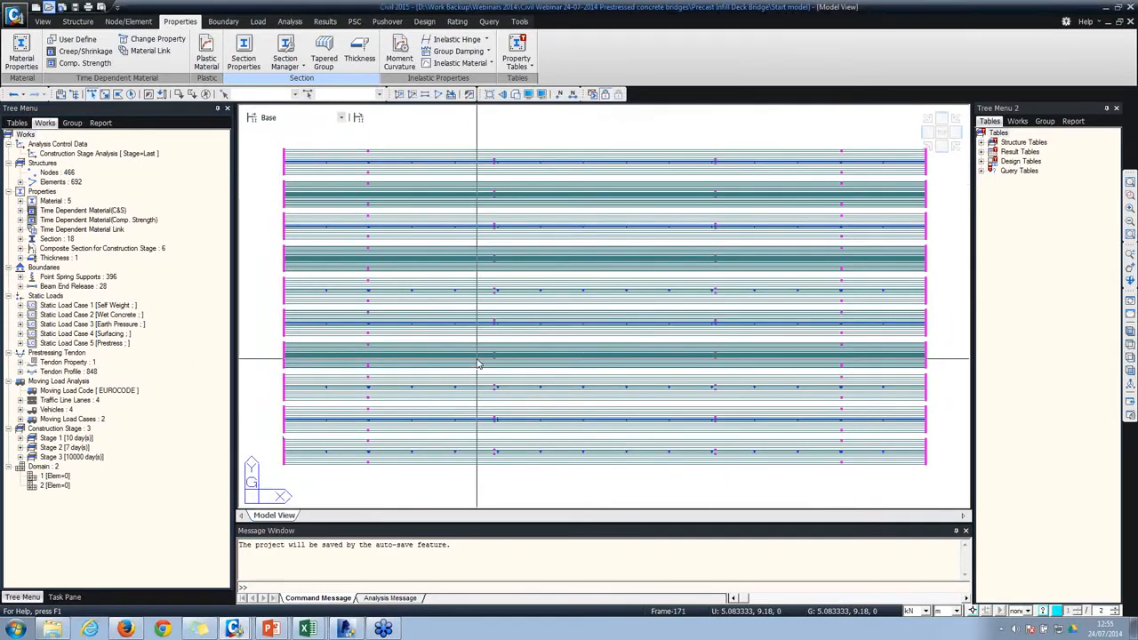
Step: Hide the tendon profile points and show the entire bridge model in isometric view
mouse_move(479, 362)
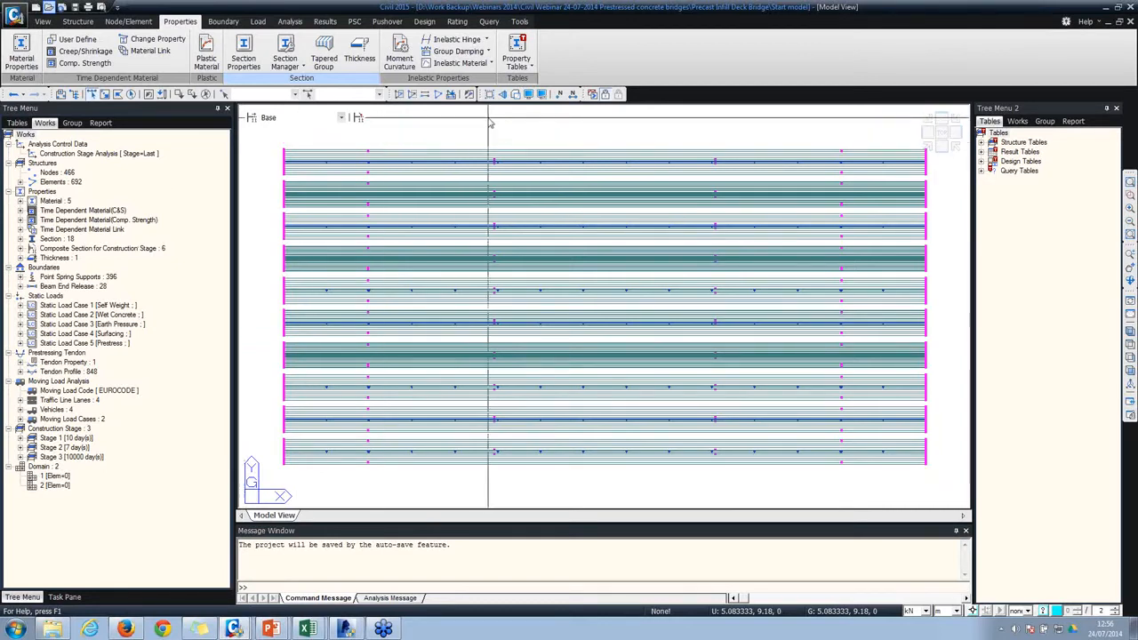
left_click(528, 93)
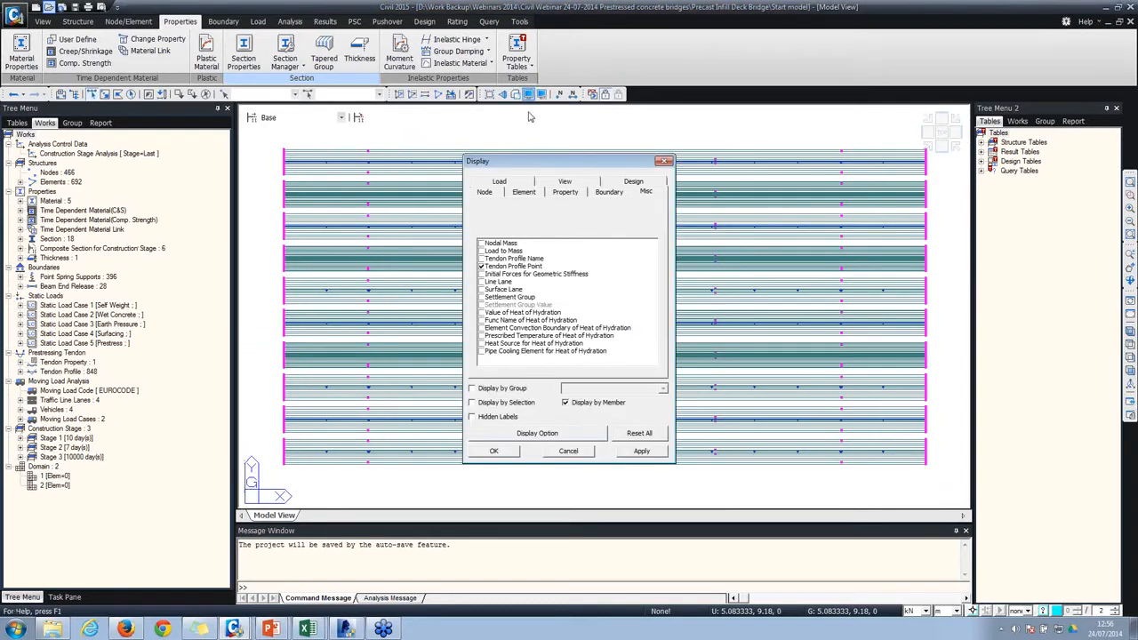
left_click(481, 276)
left_click(493, 451)
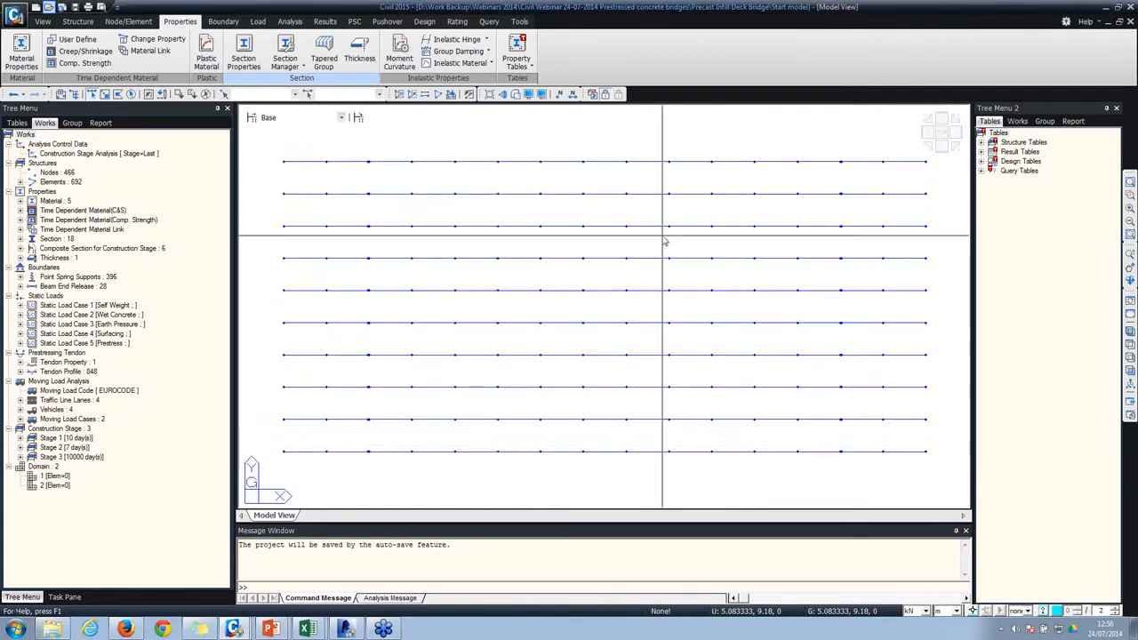
left_click(475, 94)
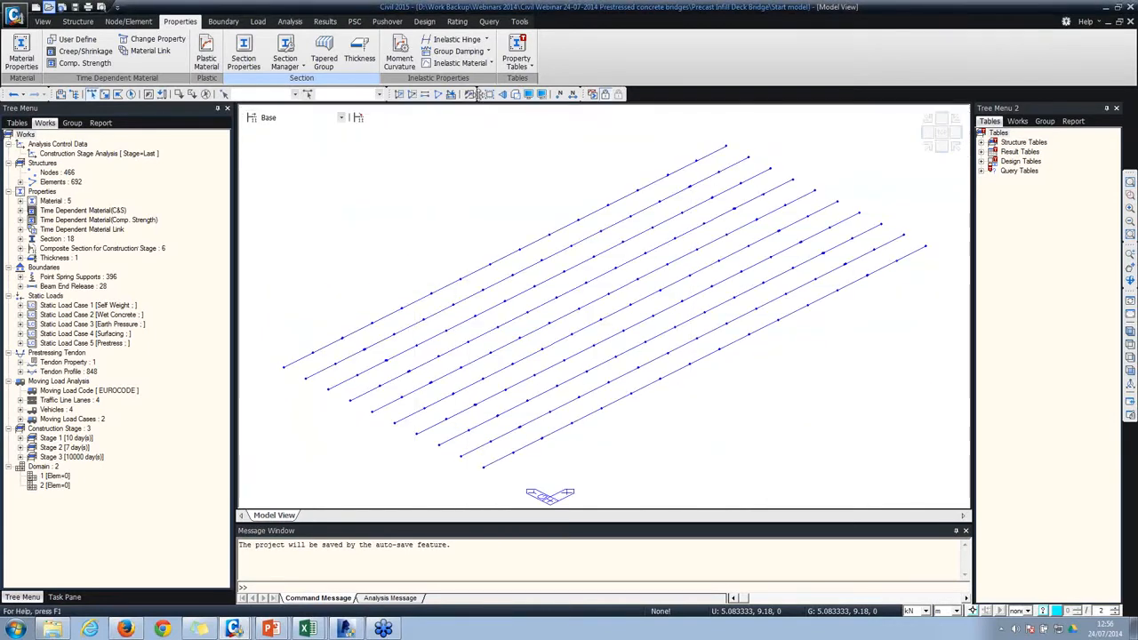
left_click(450, 95)
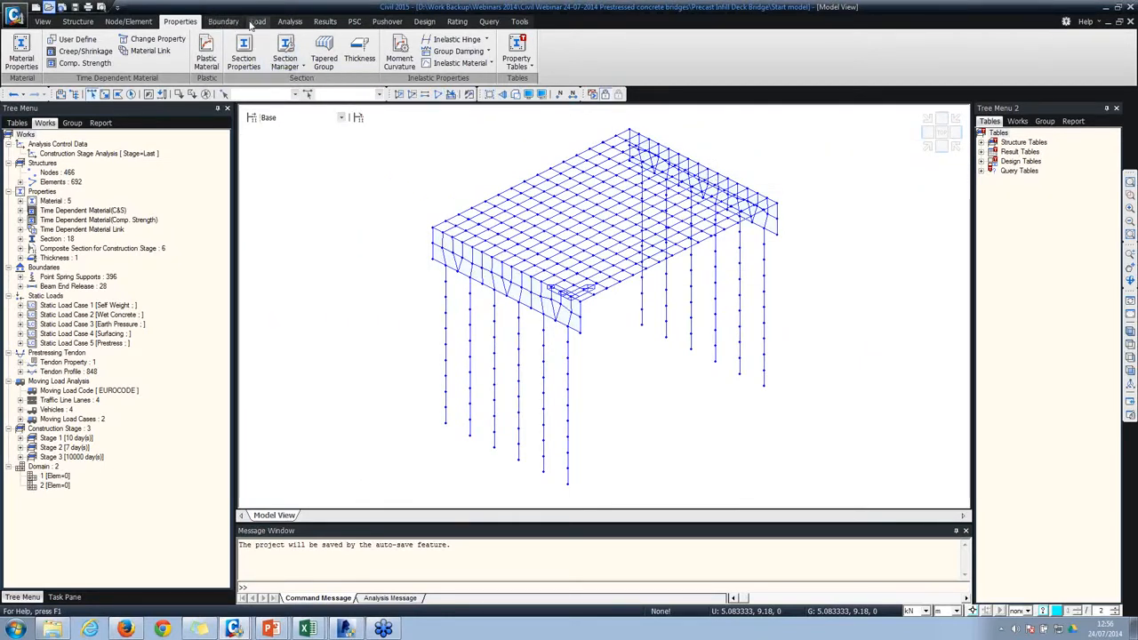
Step: Set up a tendon prestress load with load case Prestress and load group Pretension, selecting strands strand_001 to strand_848
left_click(257, 22)
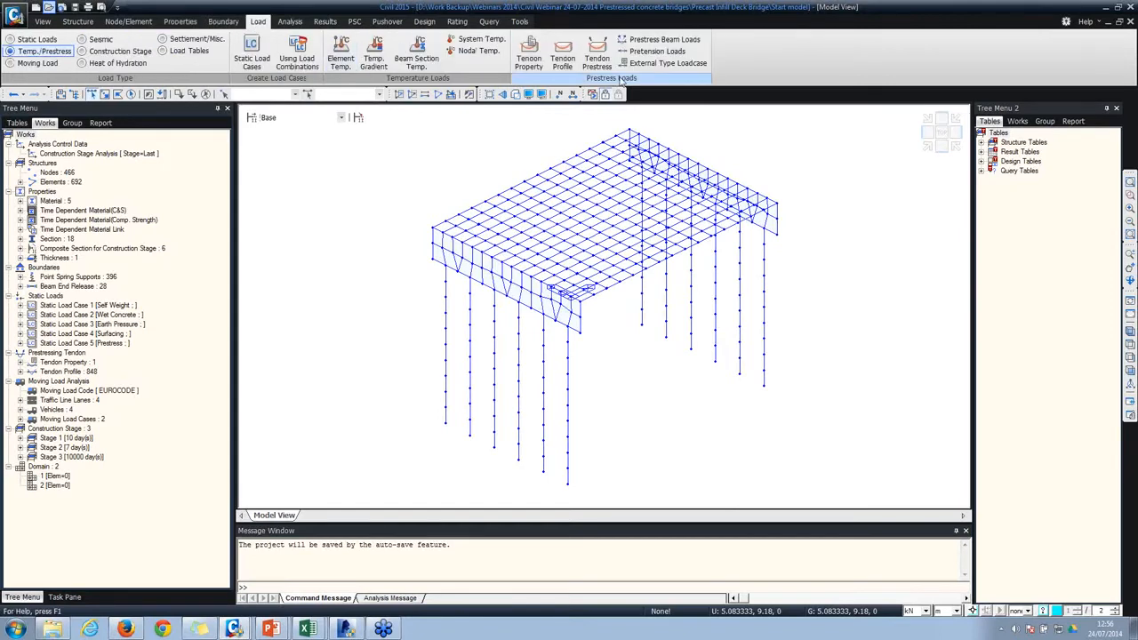
left_click(597, 55)
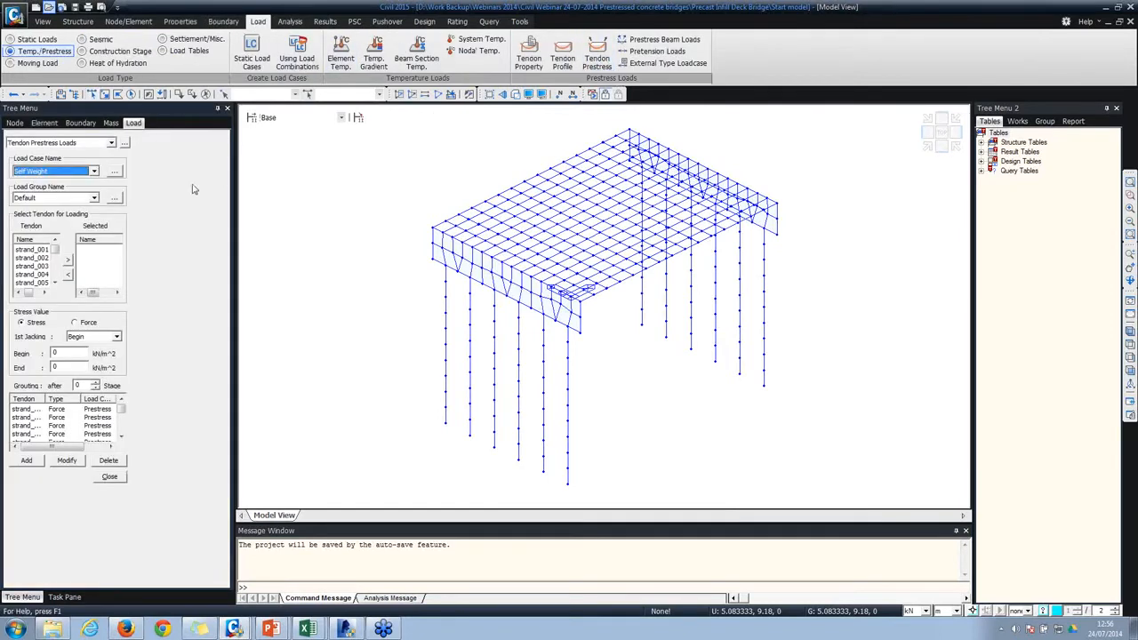
left_click(50, 171)
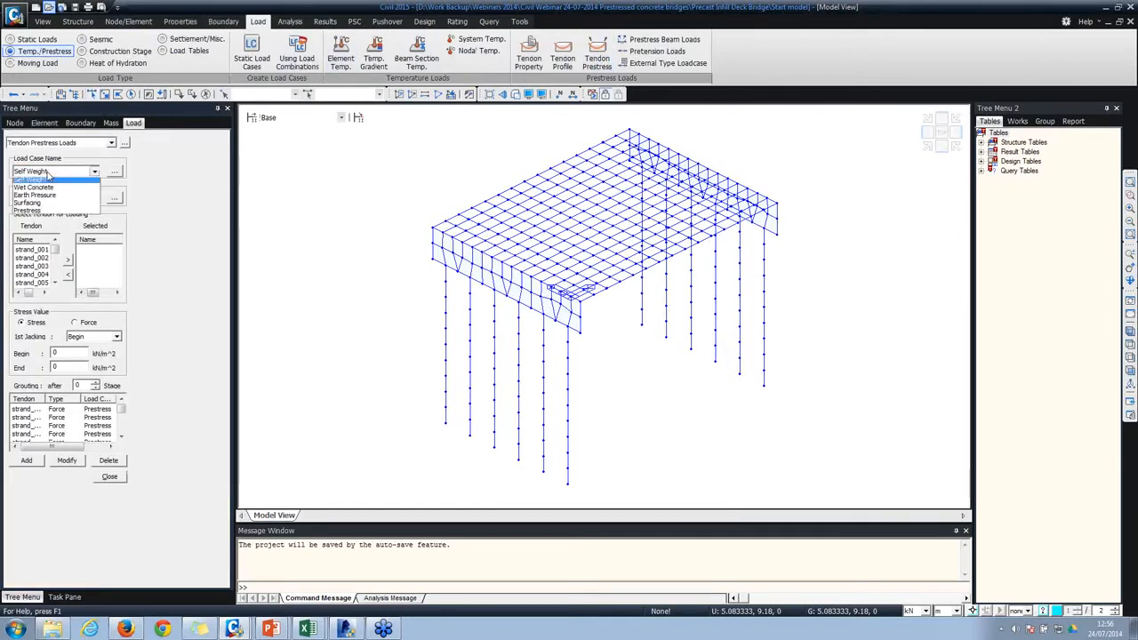
left_click(42, 214)
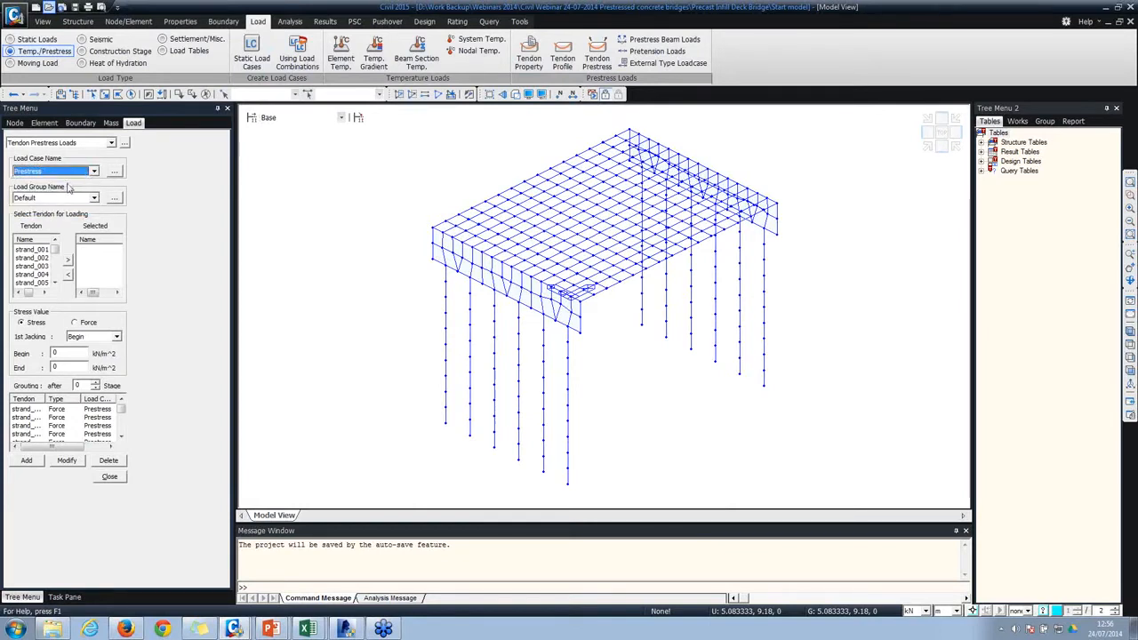
left_click(73, 198)
left_click(32, 248)
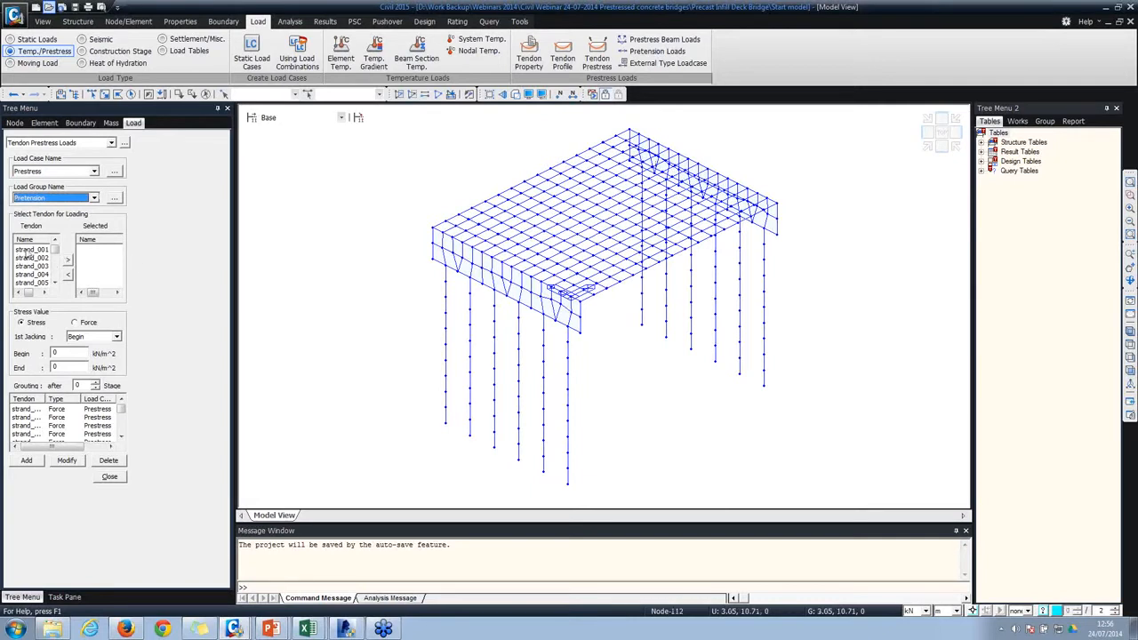
scroll(37, 258, "down", 7)
left_click_drag(54, 255, 55, 278)
left_click(42, 282, "shift")
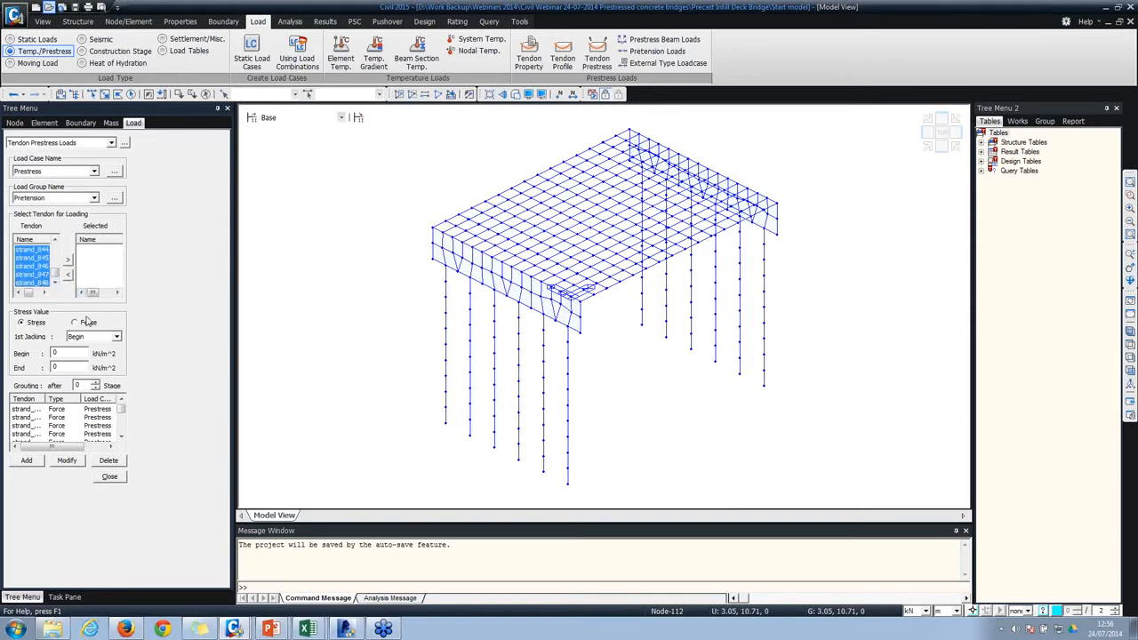
Step: Specify the prestress as a force of 250 kN jacked from both ends and close the tendon prestress load settings
left_click(86, 322)
left_click(92, 336)
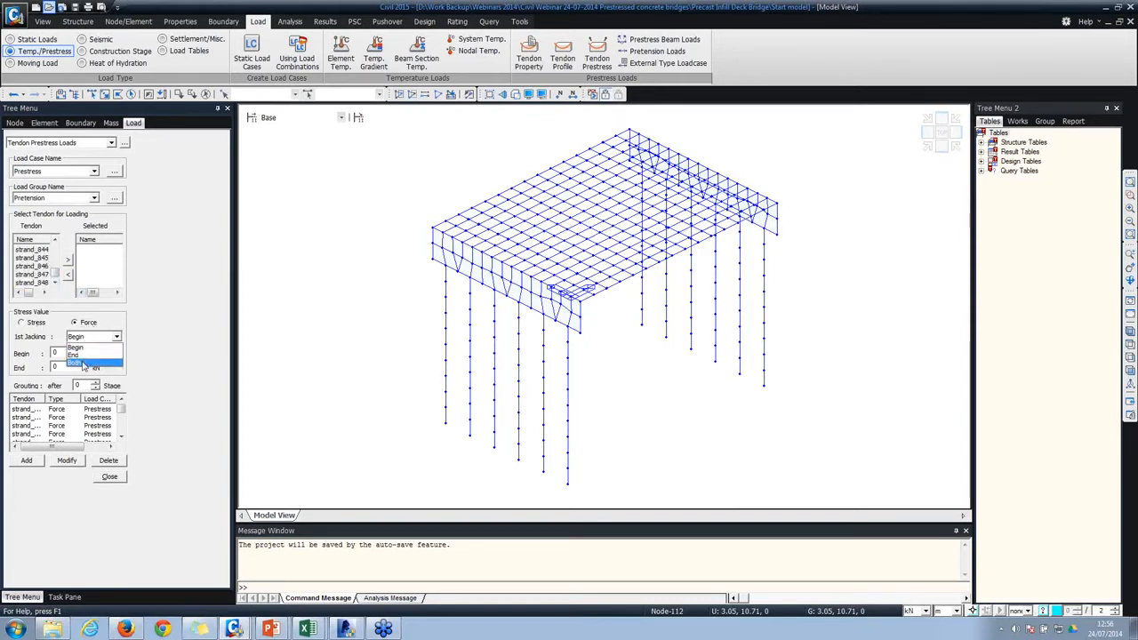
left_click(85, 364)
key("Tab")
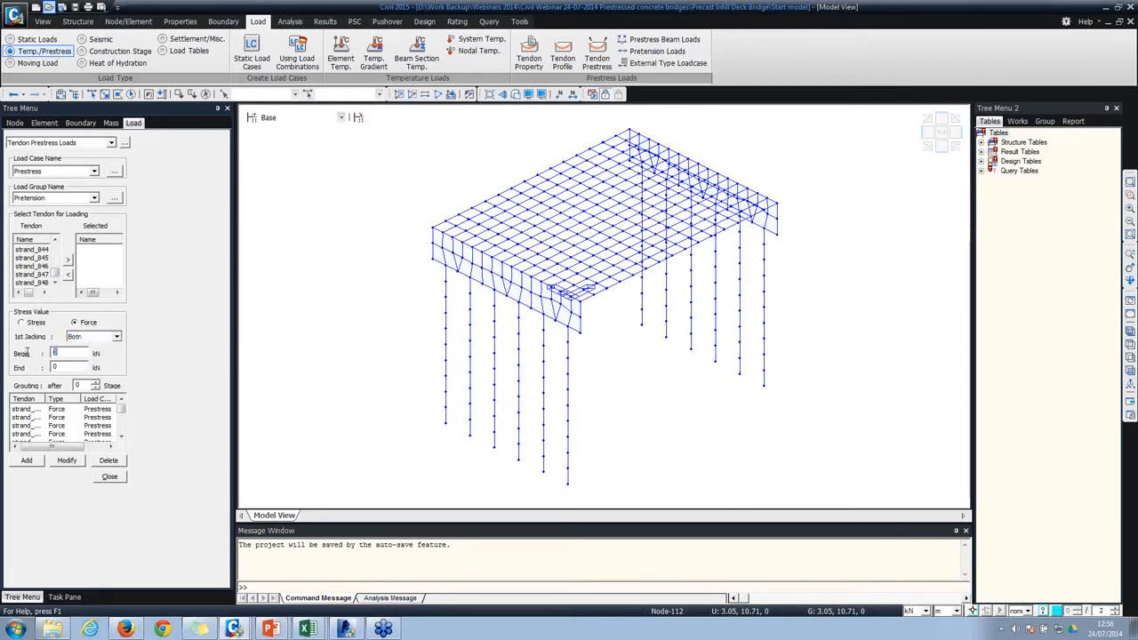
type("250250")
left_click(111, 478)
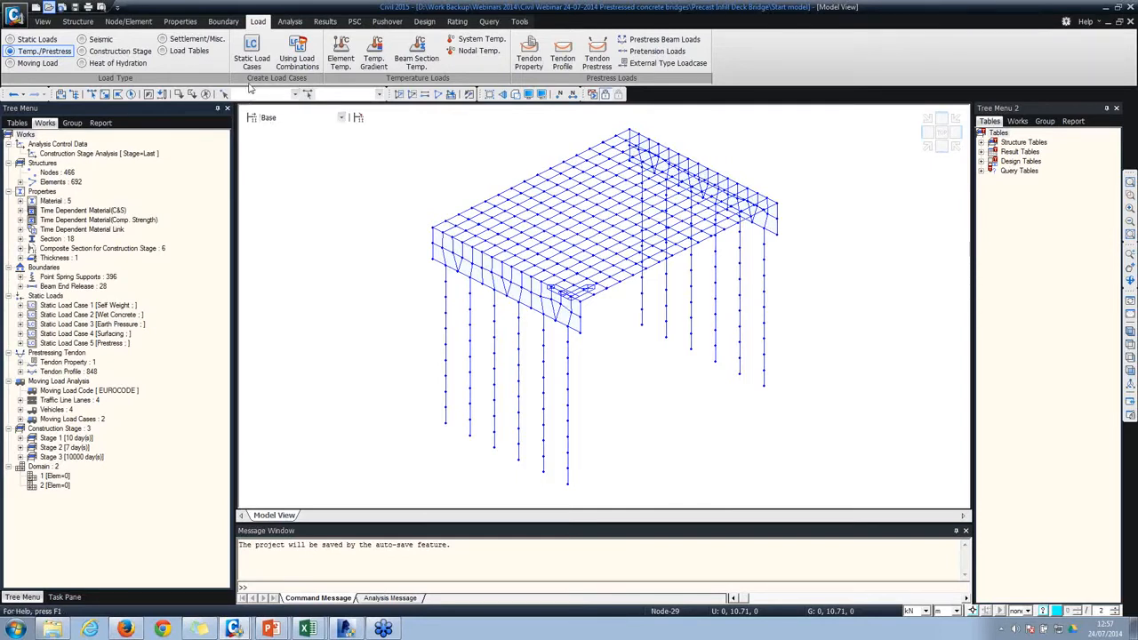
Step: Open the construction stage definitions and show the composition of Stage 1
left_click(115, 50)
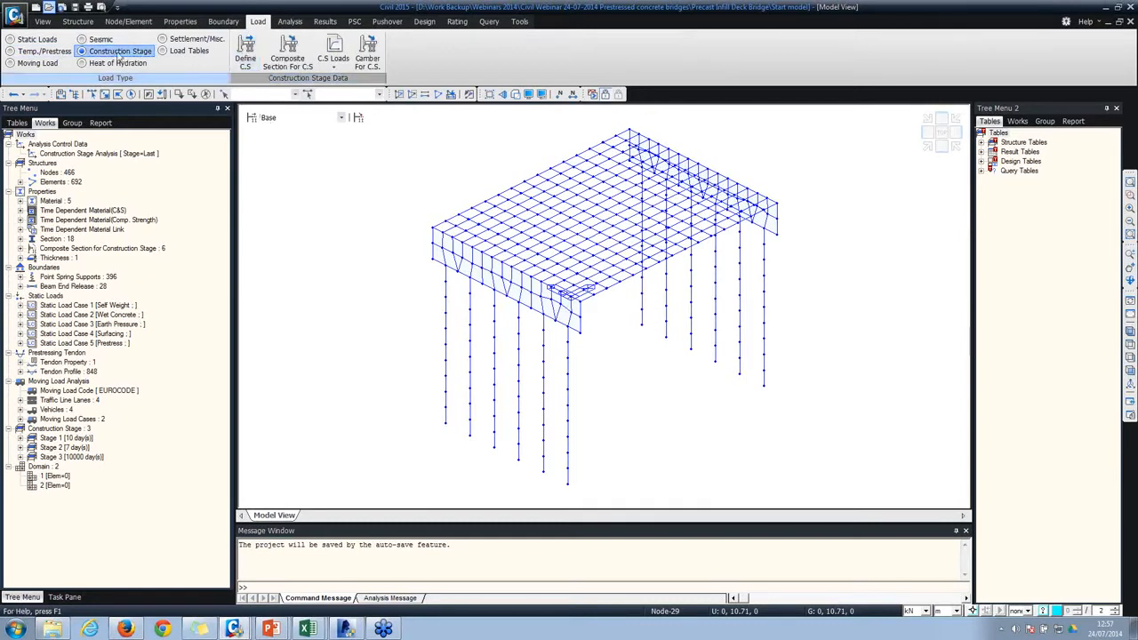
left_click(245, 50)
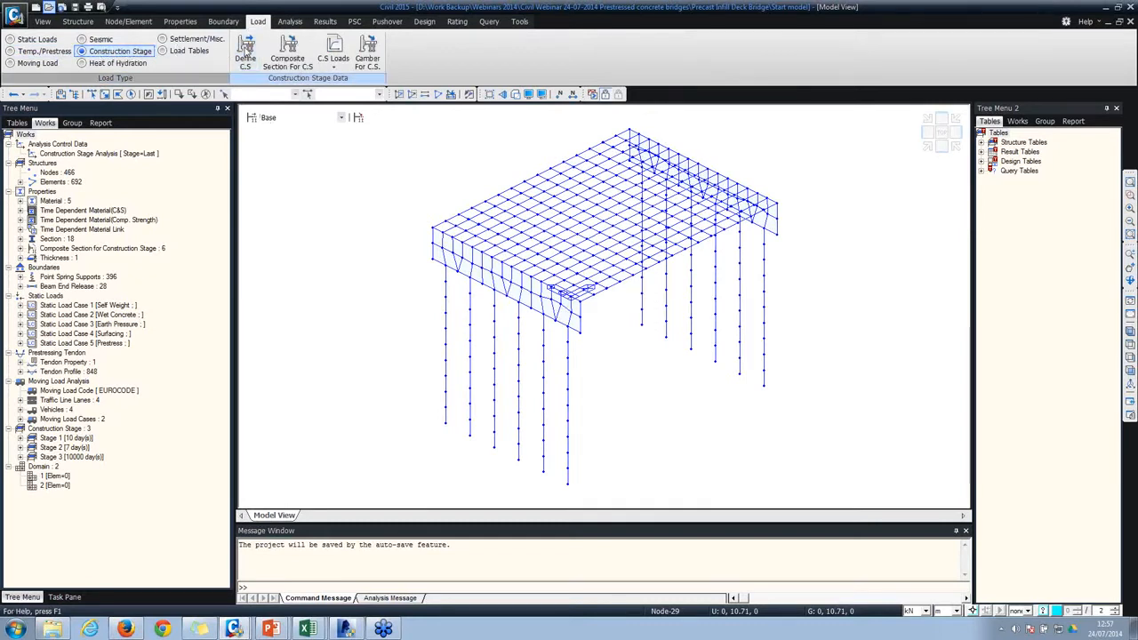
left_click_drag(546, 229, 421, 164)
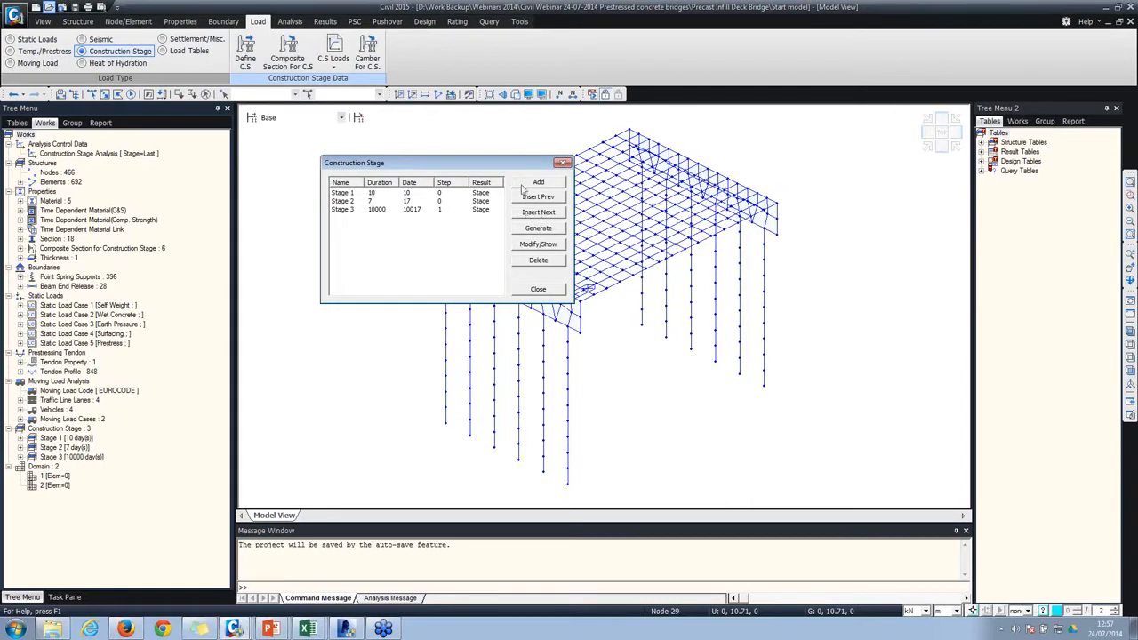
left_click(406, 194)
left_click(538, 243)
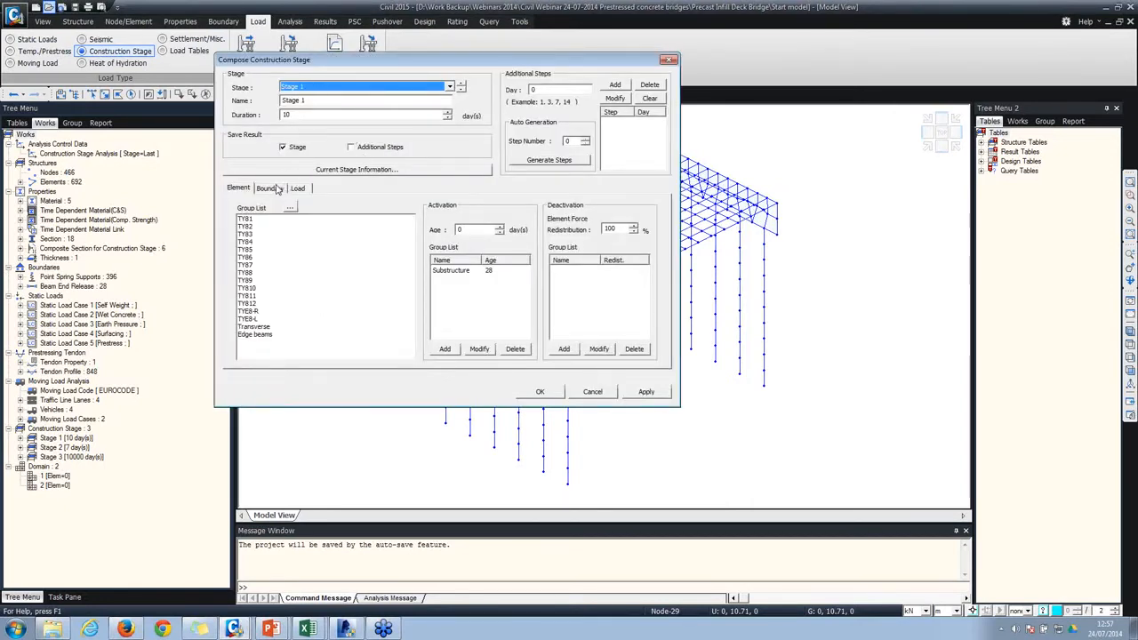
Step: Review the element, boundary and load groups activated in Stage 1
left_click(459, 271)
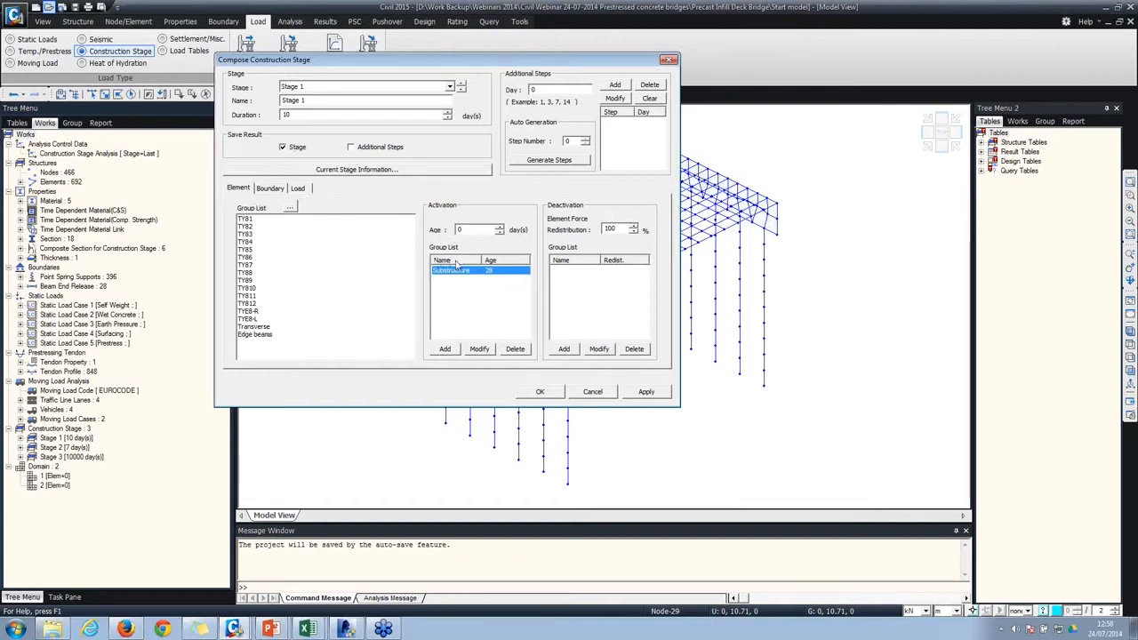
left_click(266, 189)
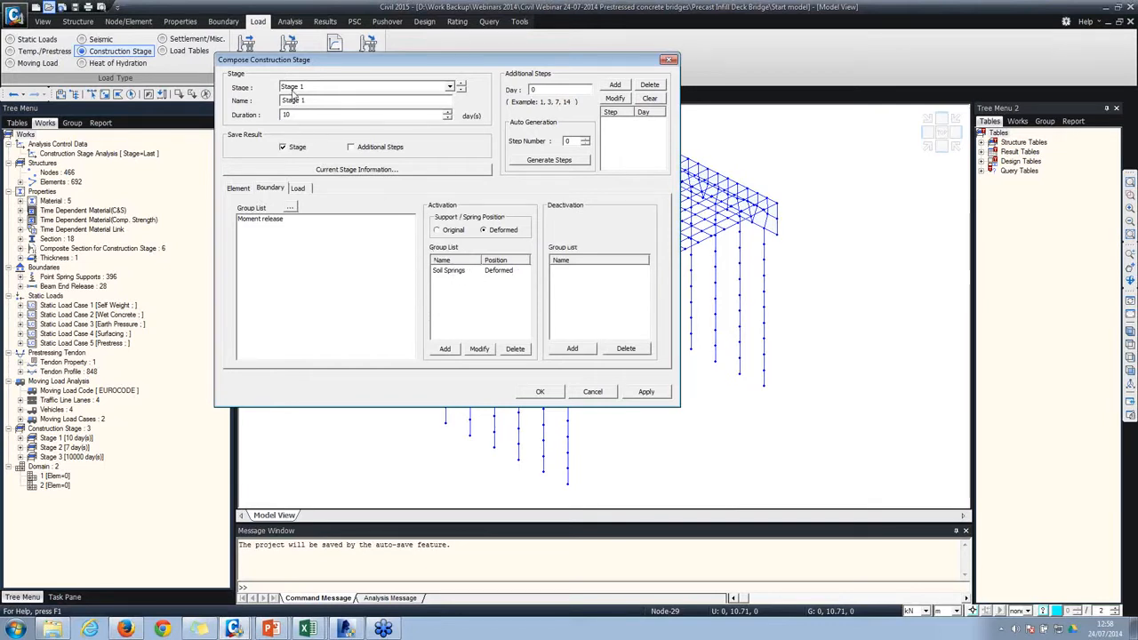
left_click(298, 189)
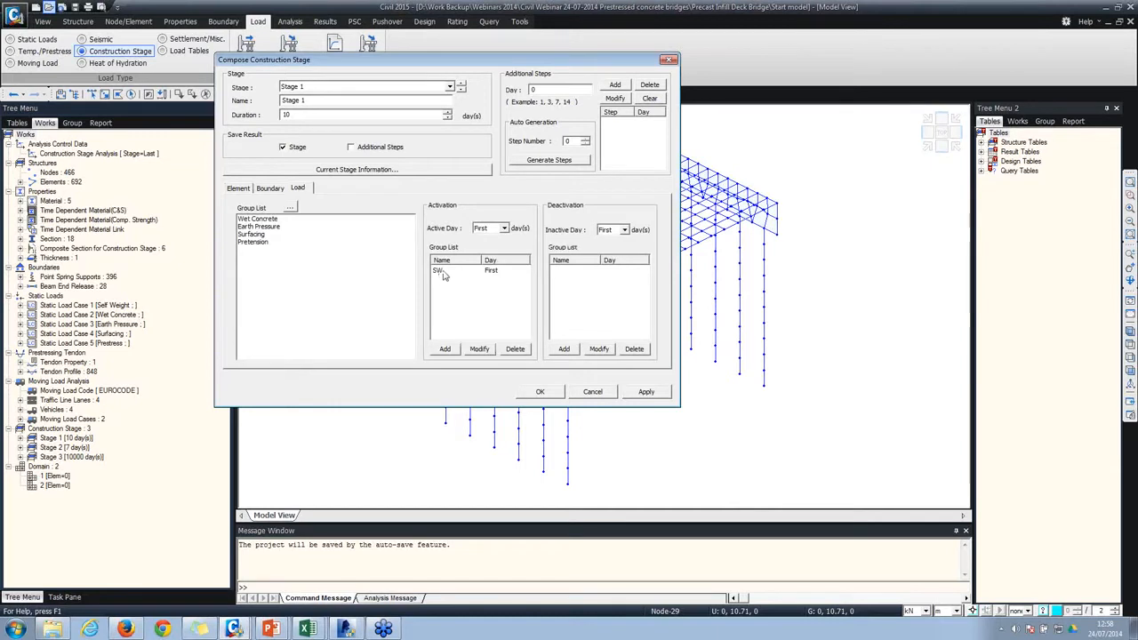
Step: Switch the stage composition to Stage 2 and review the girder element groups it activates
left_click(372, 88)
left_click(356, 105)
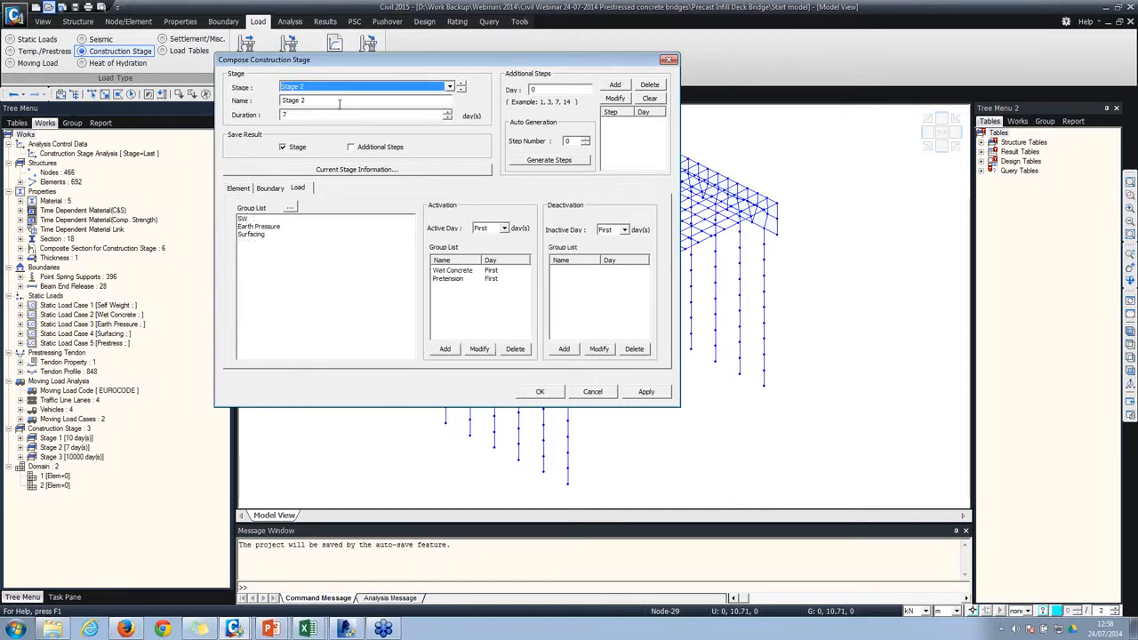
left_click_drag(381, 61, 521, 70)
left_click(369, 197)
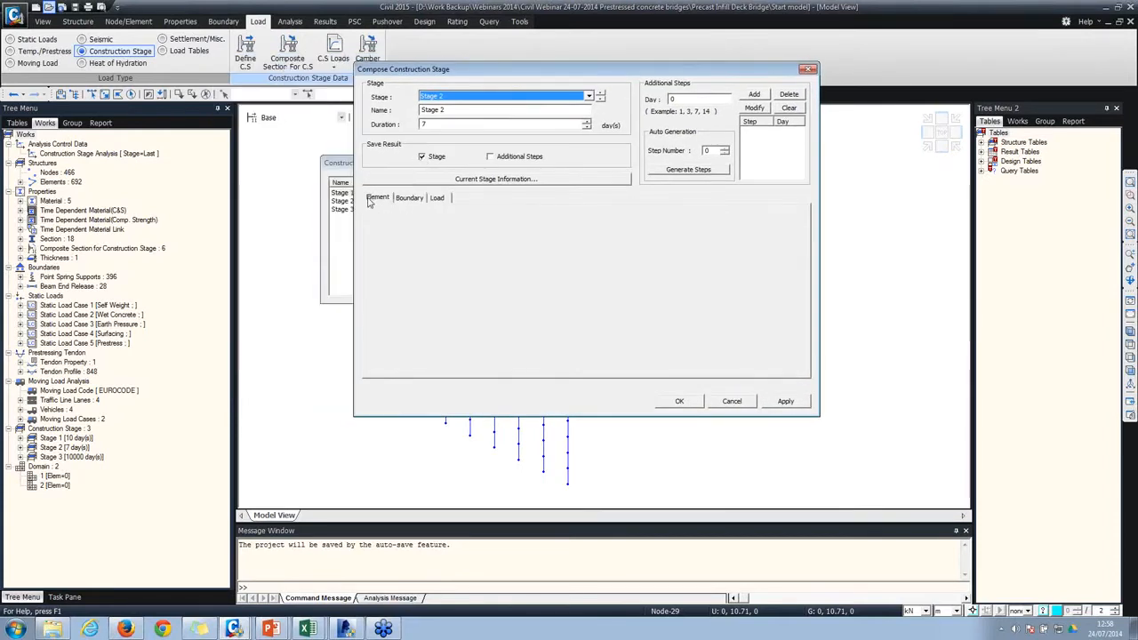
left_click(613, 282)
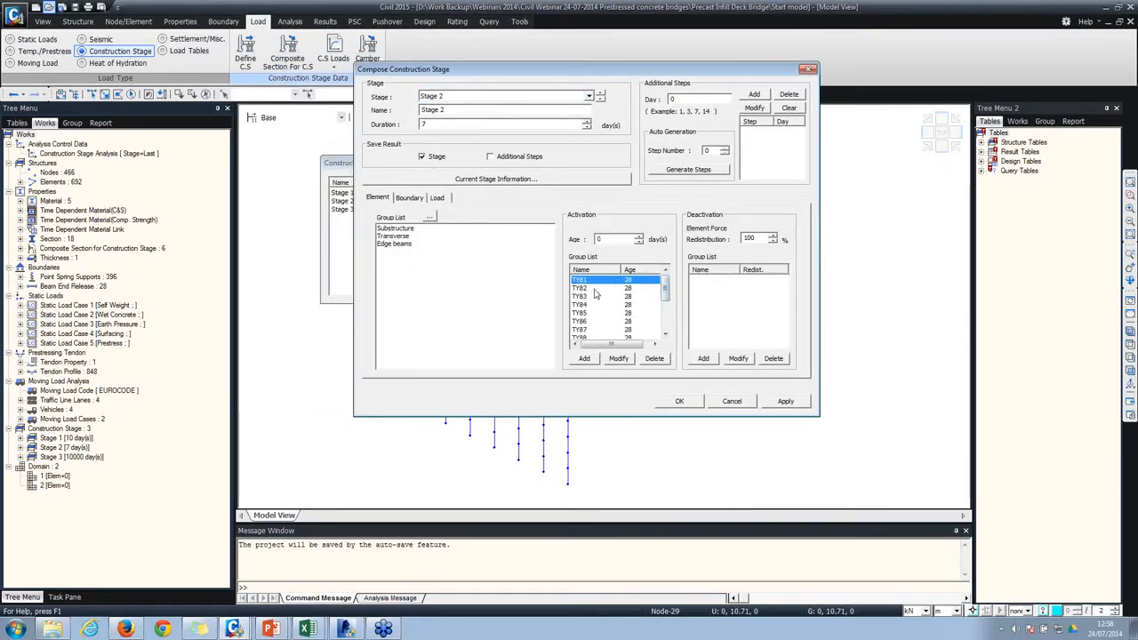
left_click(594, 289)
left_click(588, 298)
left_click(587, 313)
left_click(588, 322)
left_click(587, 336)
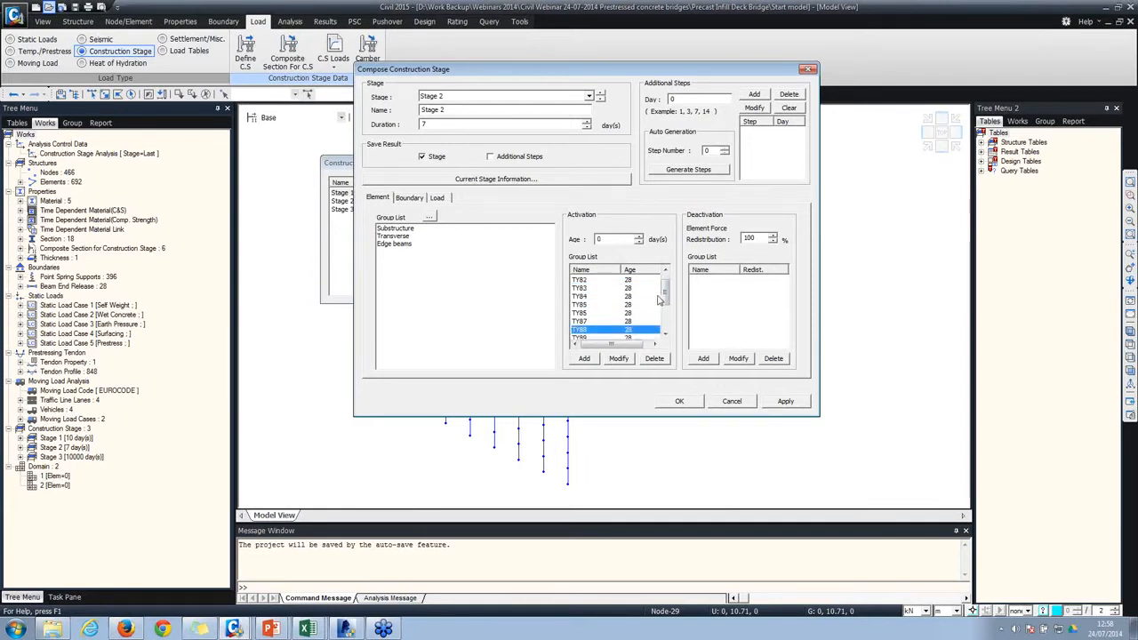
mouse_move(664, 288)
left_mouse_down()
mouse_move(658, 303)
mouse_move(655, 280)
left_mouse_up()
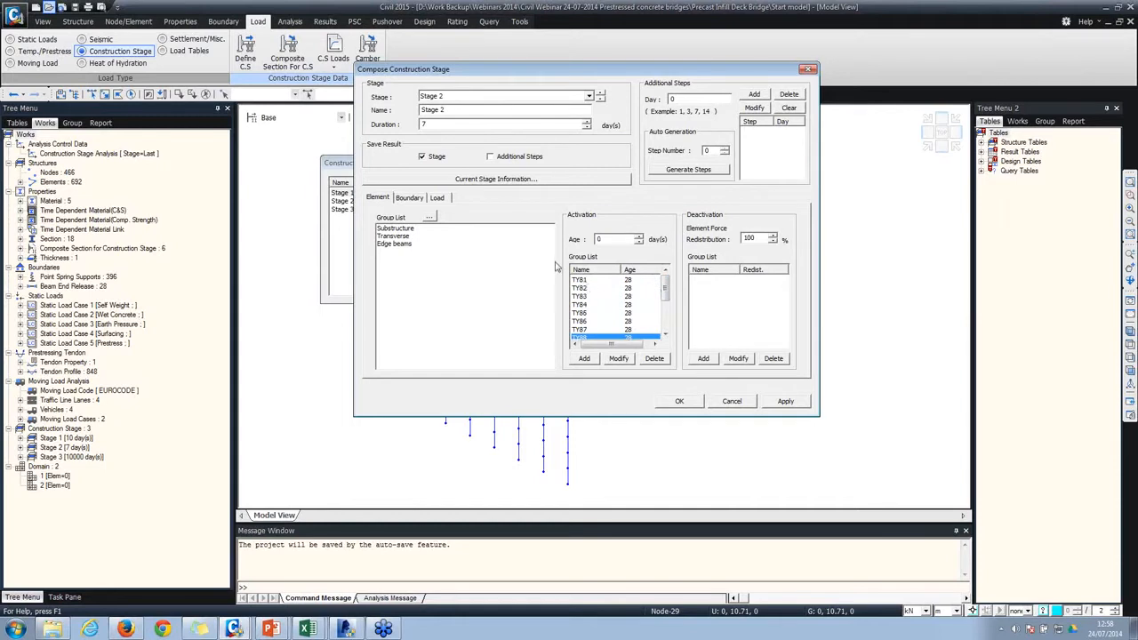
Step: Examine Stage 2's boundary and load group activations along with the ages of its girder groups
left_click(419, 198)
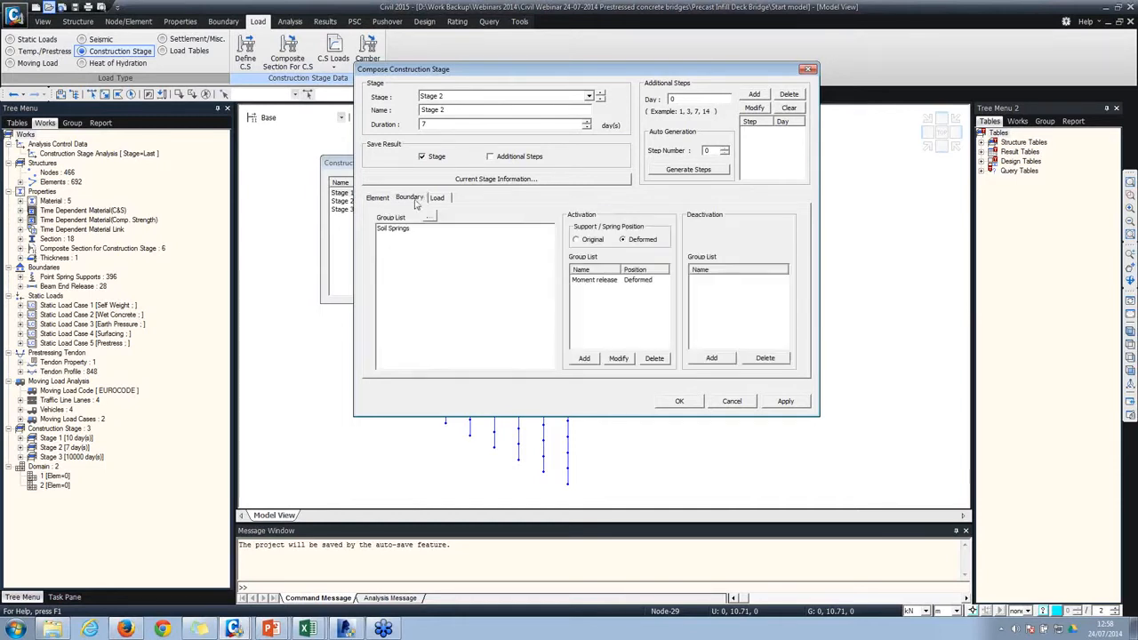
left_click(438, 199)
left_click(371, 199)
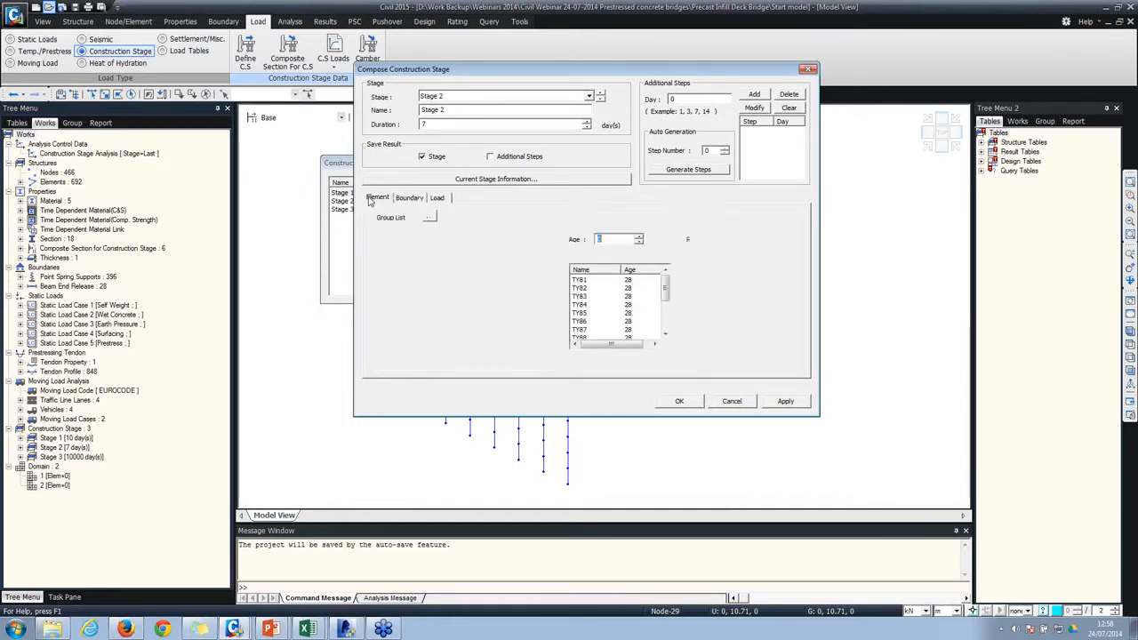
left_click(638, 281)
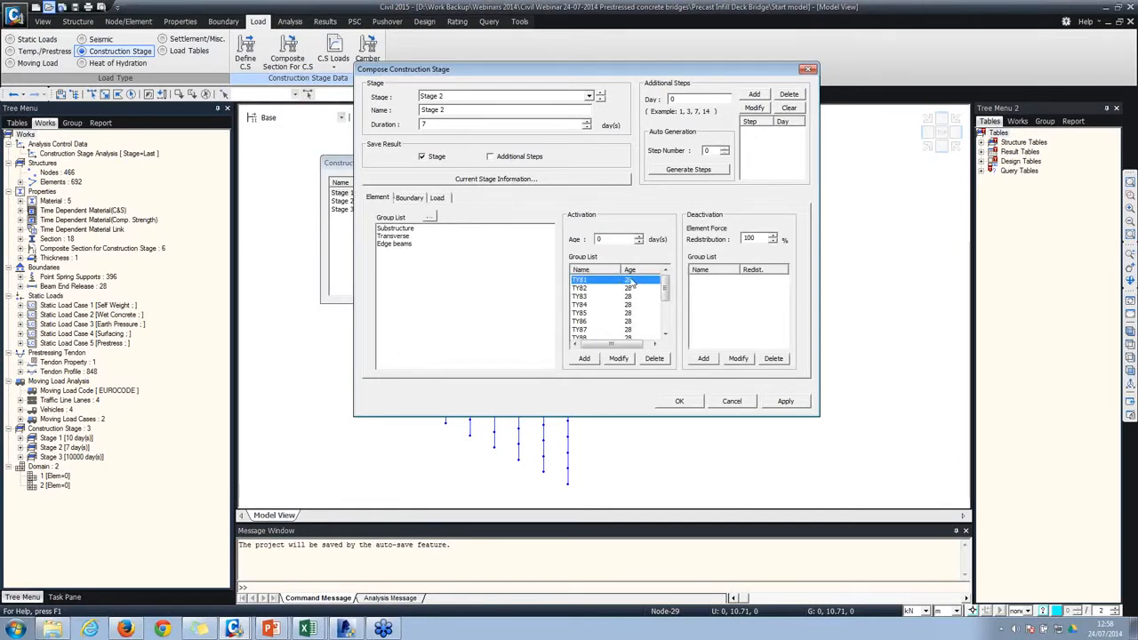
left_click(633, 288)
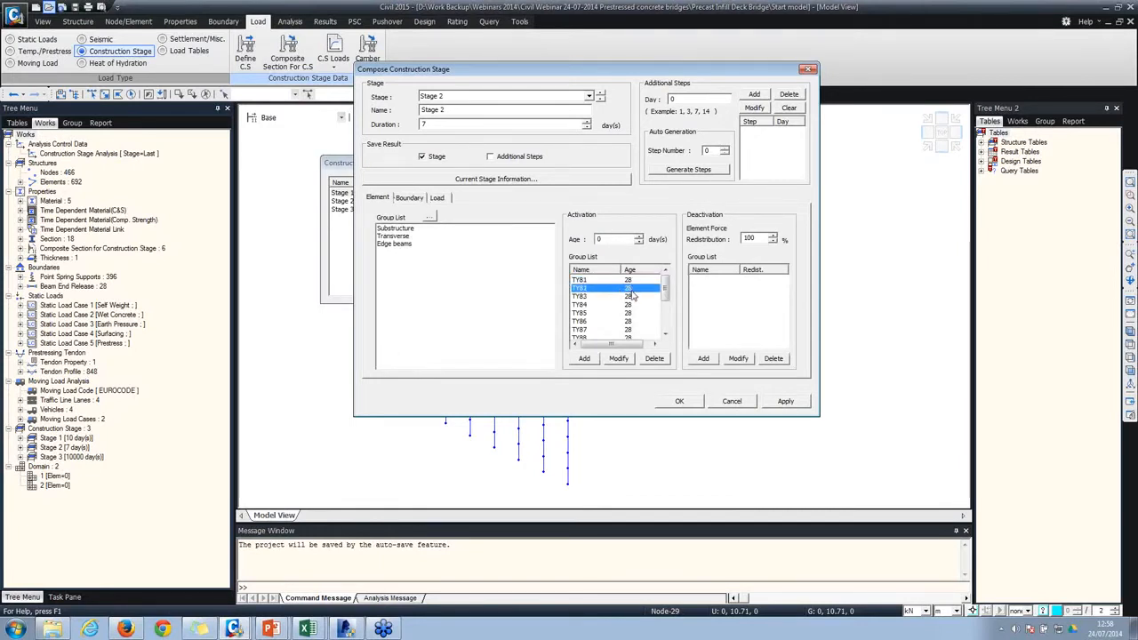
left_click(630, 296)
left_click(439, 198)
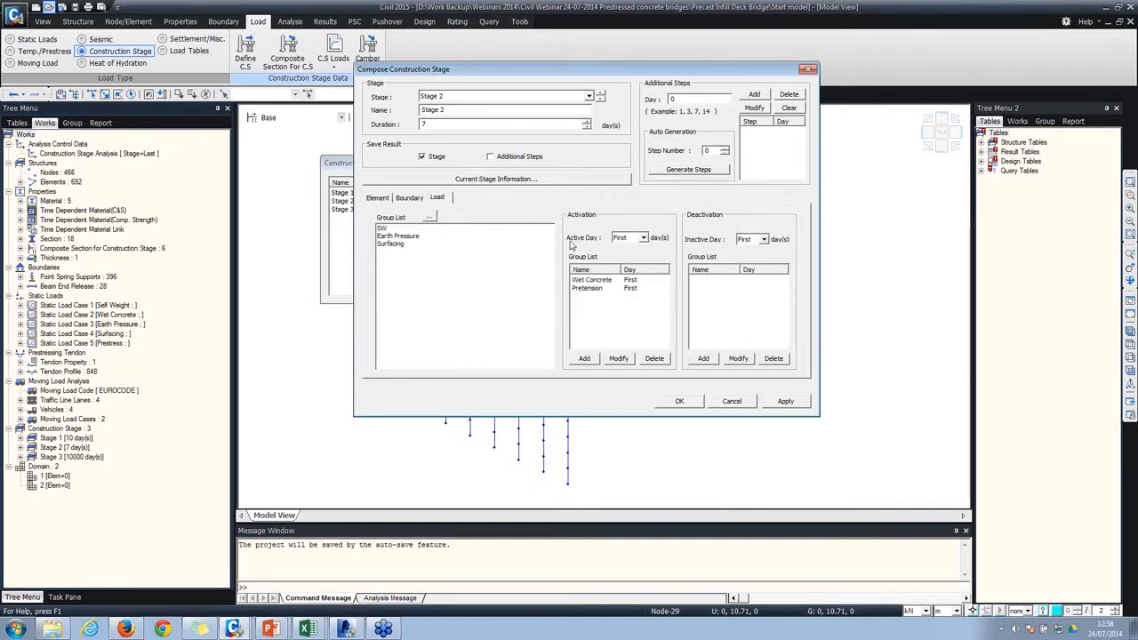
left_click(612, 288)
Step: Remove all activated girder groups from Stage 2 and reactivate TYB1 to TYB12, TYE8-R and TYE8-L with an age of 7 days
left_click(378, 197)
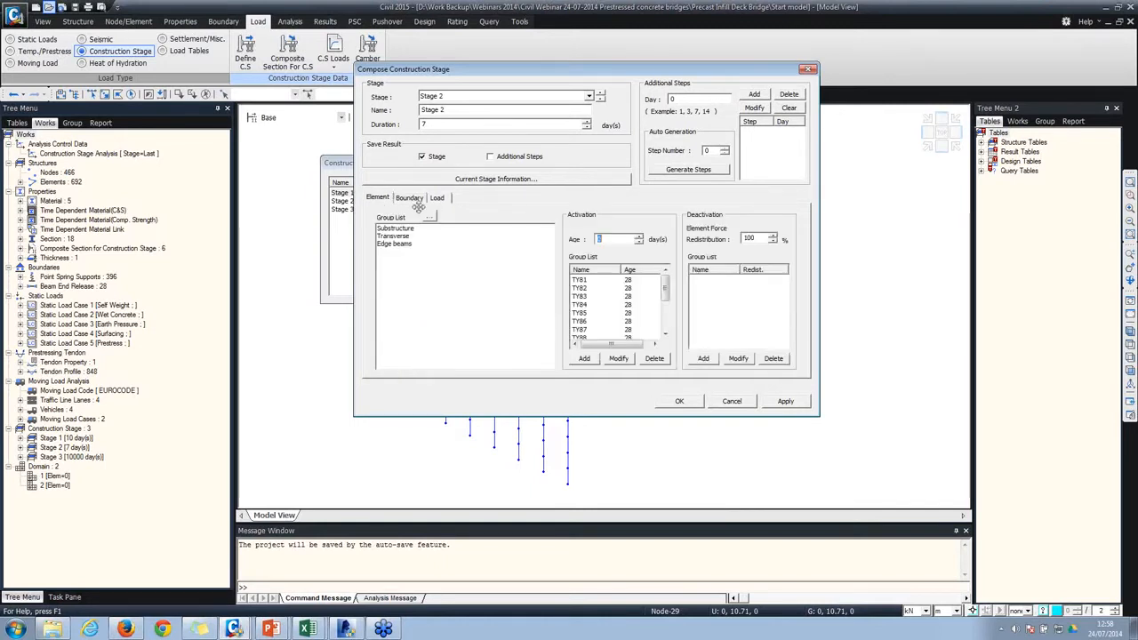
left_click(627, 281)
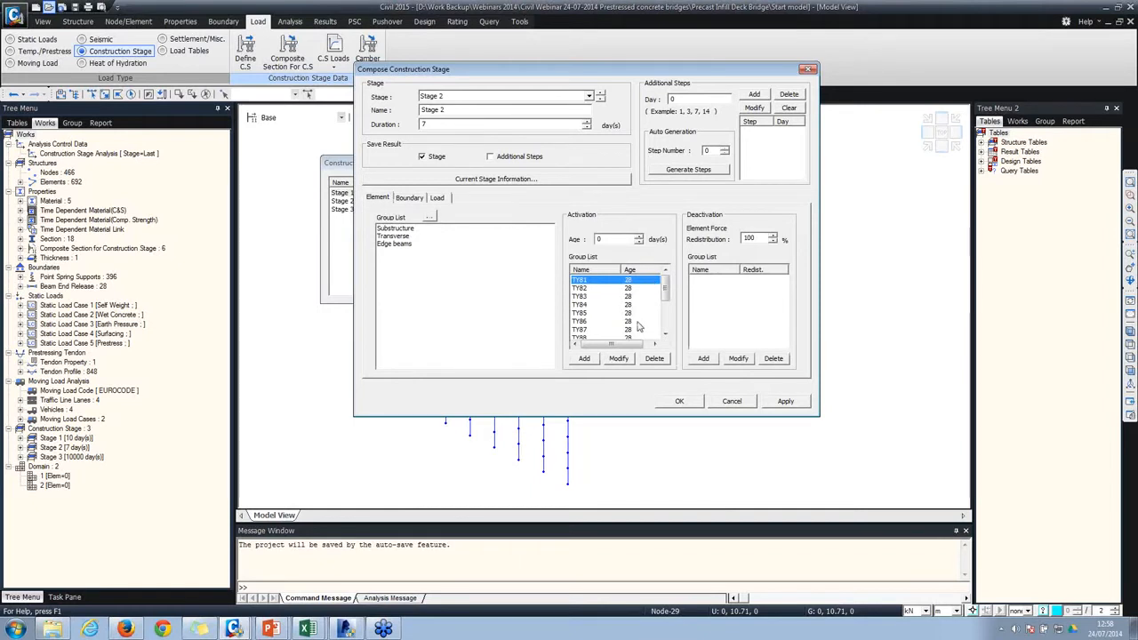
left_click_drag(637, 297, 633, 346)
left_click(653, 358)
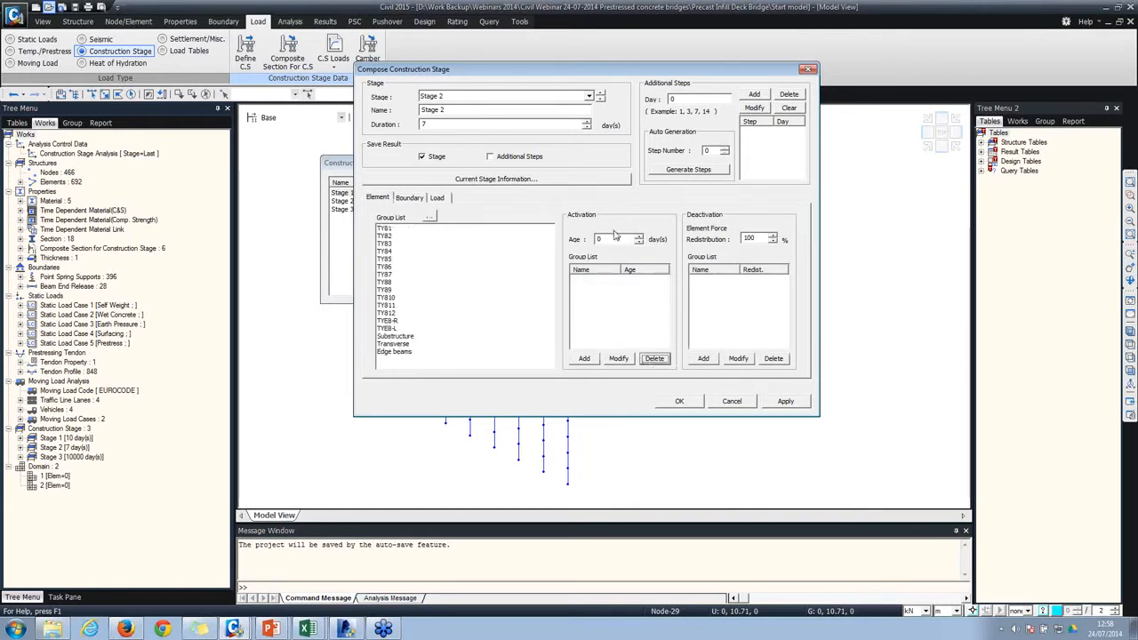
left_click_drag(625, 237, 584, 235)
type("7")
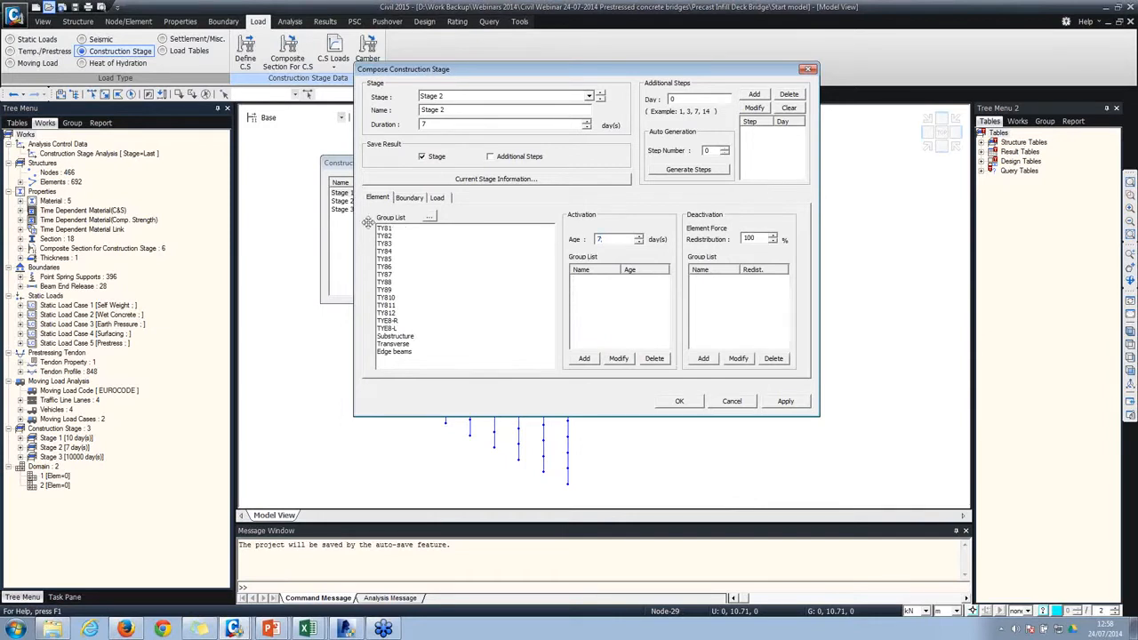
left_click_drag(407, 229, 412, 336)
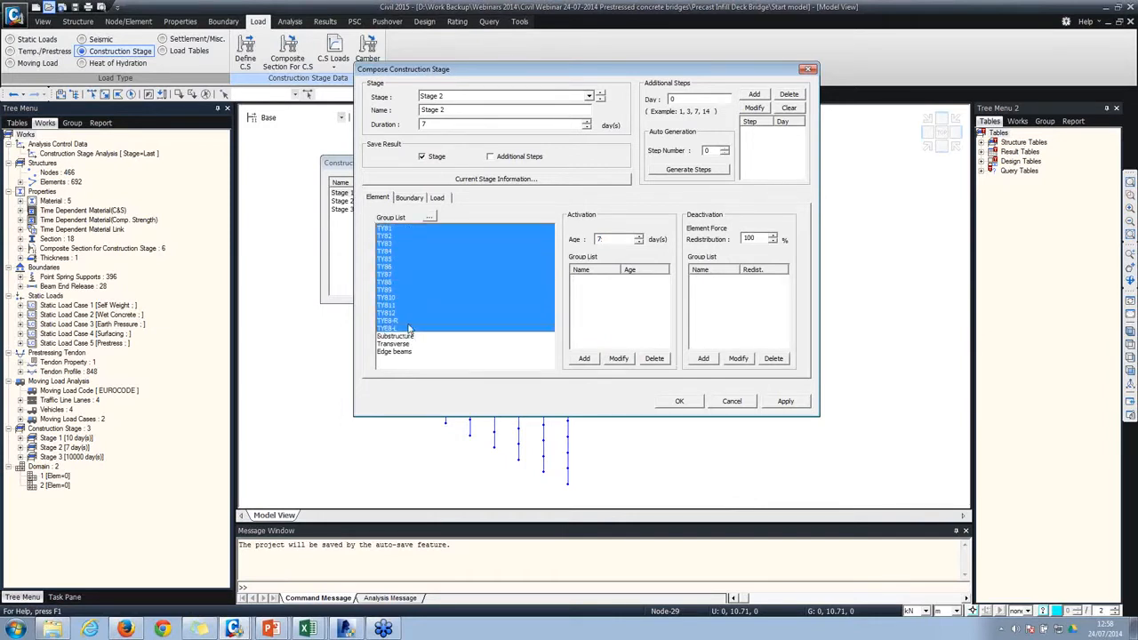
left_click(584, 358)
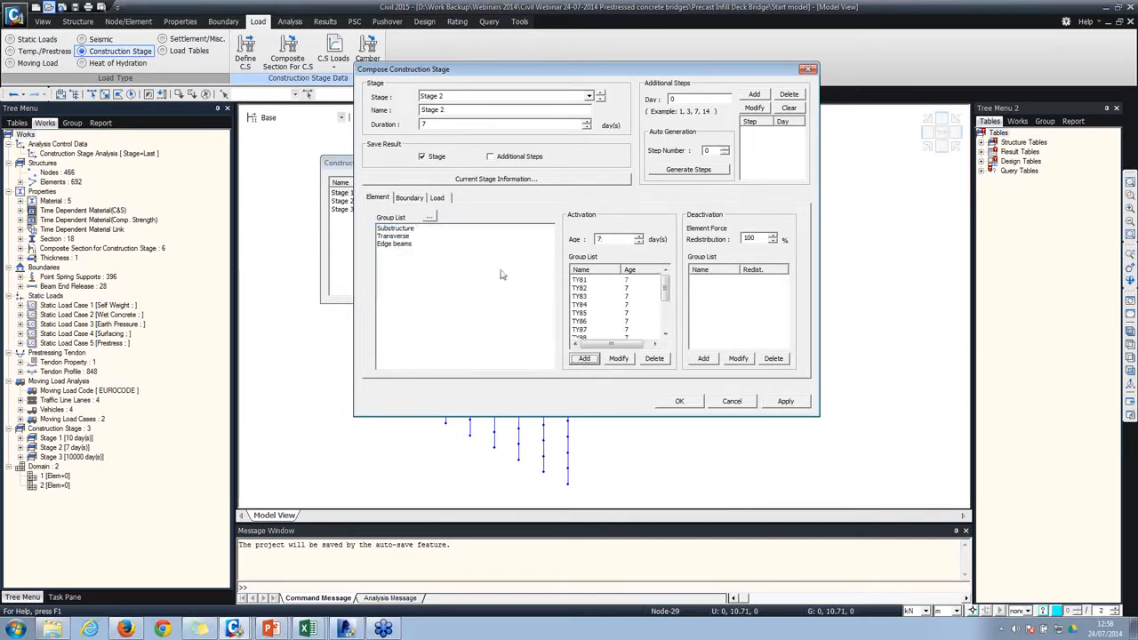
Step: Inspect the Moment release boundary group and the Wet Concrete and Pretension load groups activated in Stage 2
left_click(410, 197)
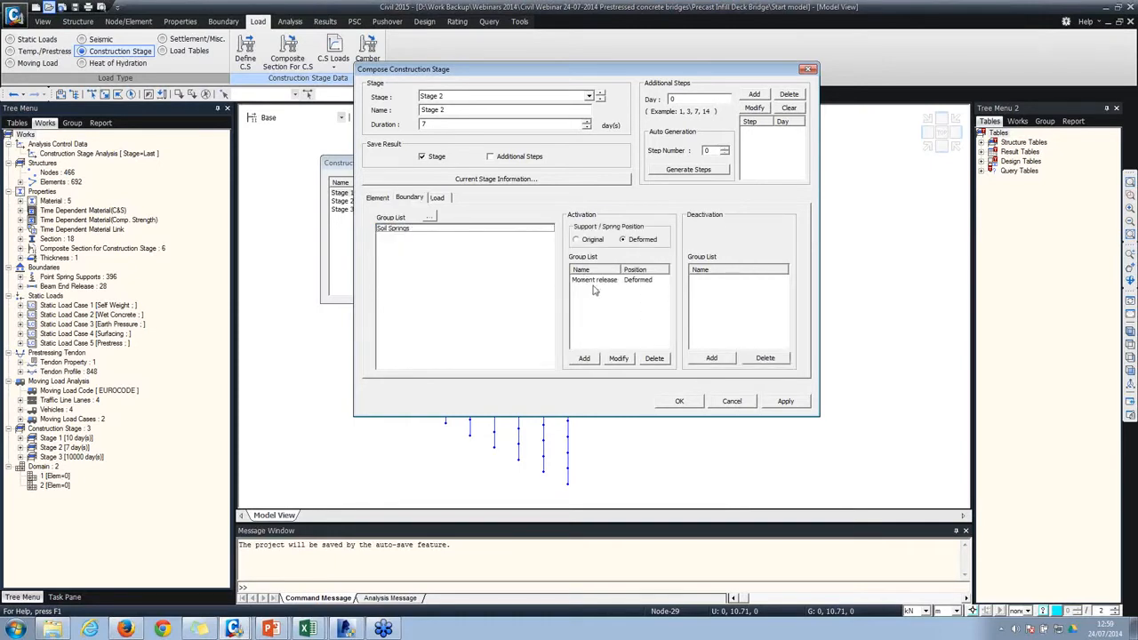
left_click_drag(606, 78, 268, 55)
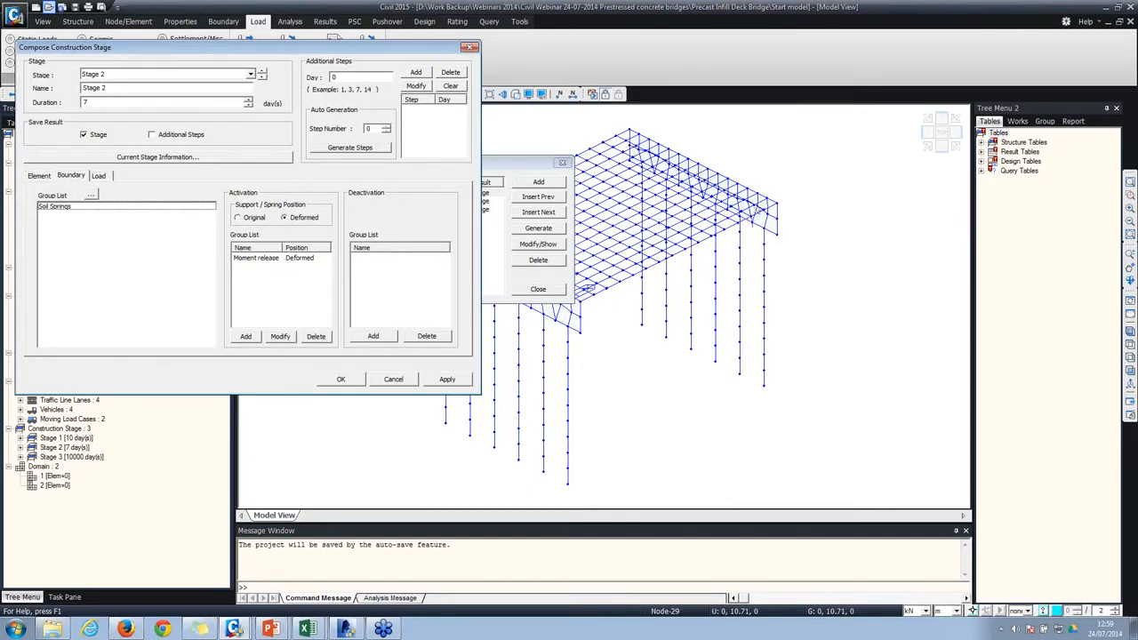
left_click(272, 260)
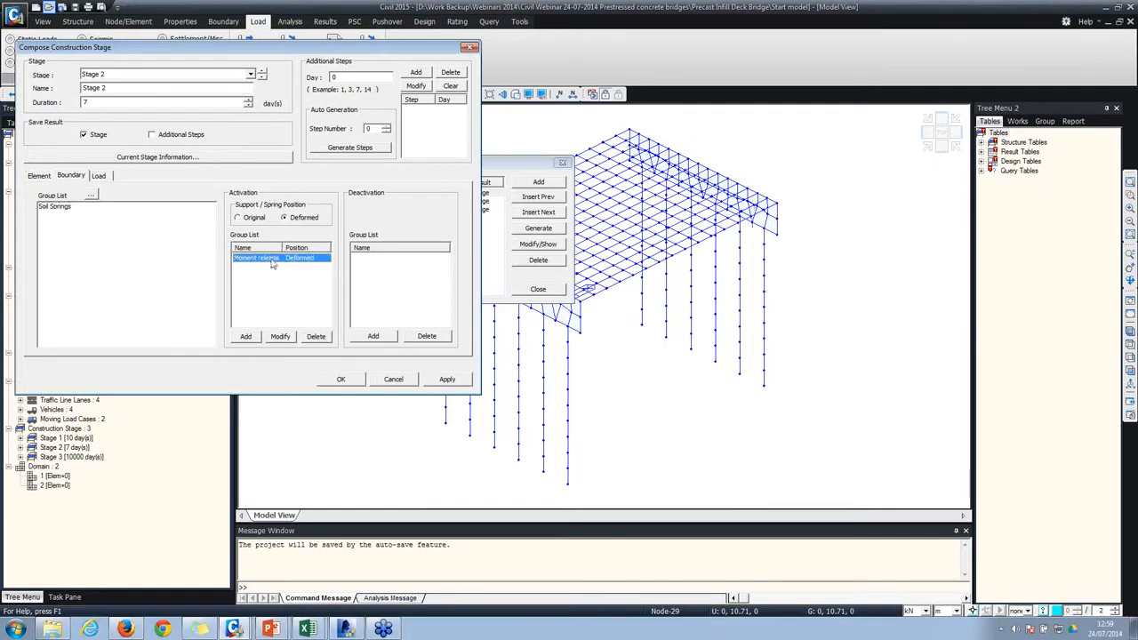
left_click(98, 176)
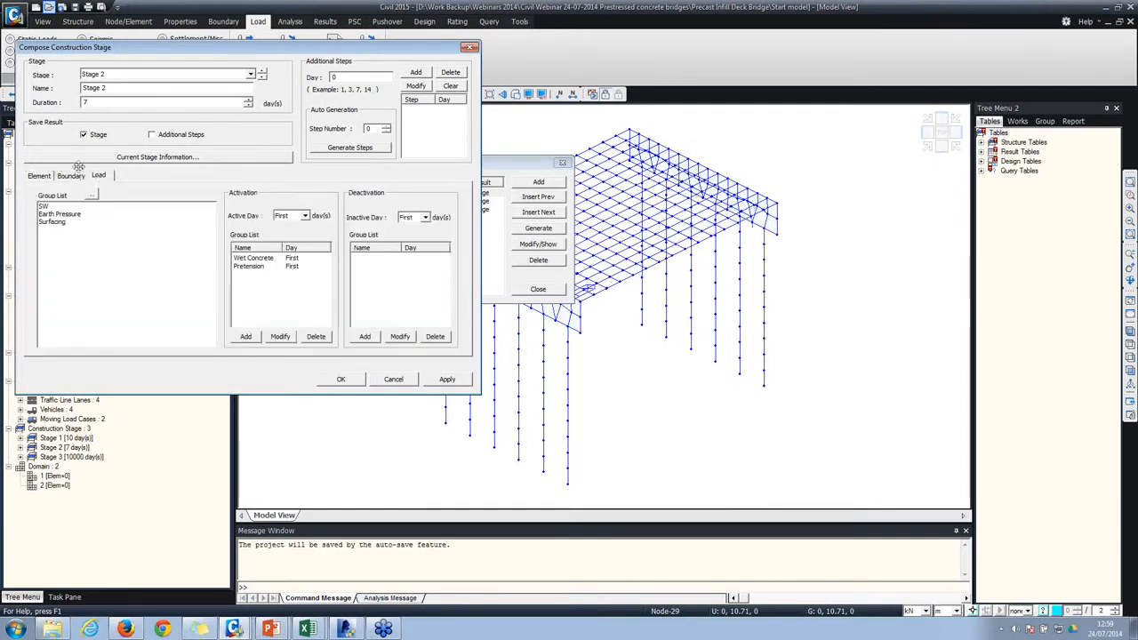
left_click(254, 258)
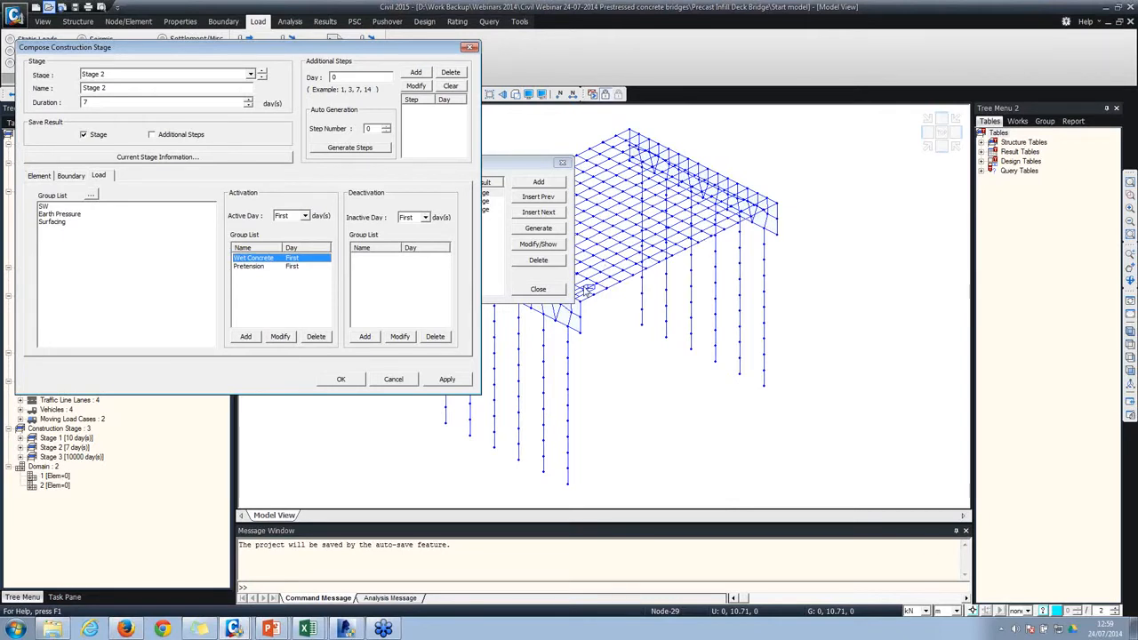
left_click(238, 267)
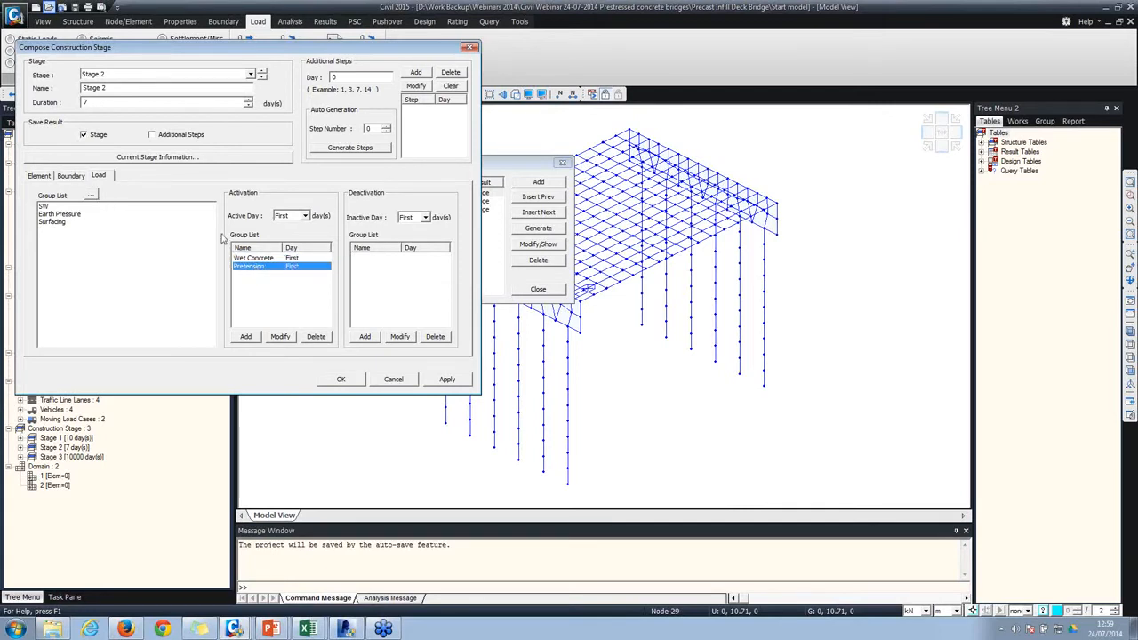
Step: Check the girder group ages and load activations of Stage 2, and save the stage's modified composition
left_click(48, 176)
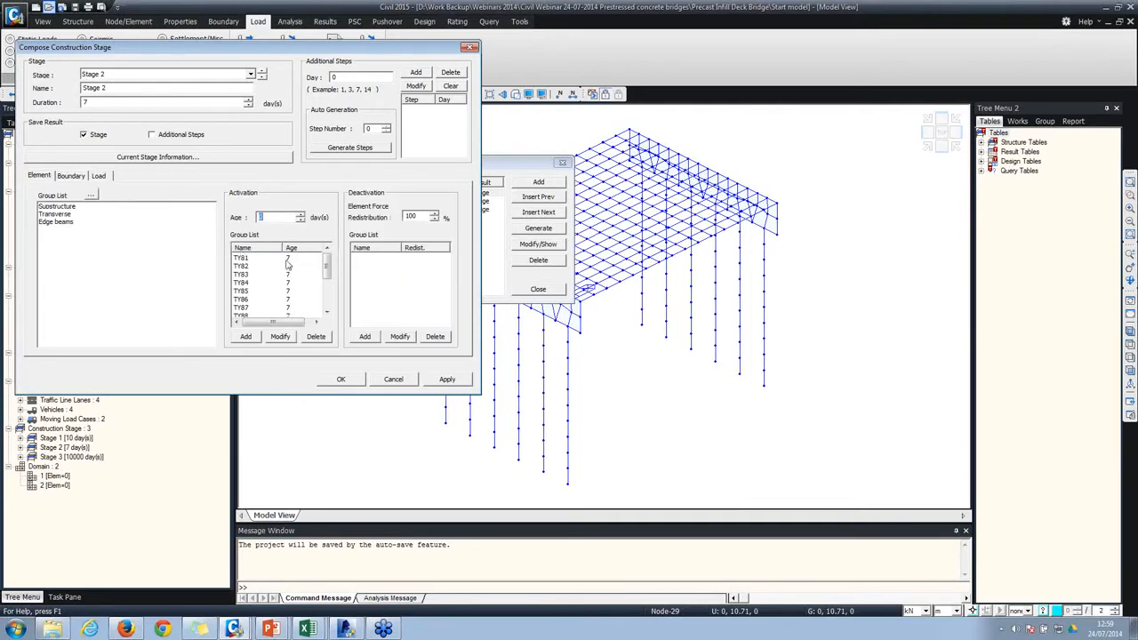
left_click(280, 259)
left_click(279, 266)
left_click(283, 283)
left_click(285, 299)
left_click(287, 308)
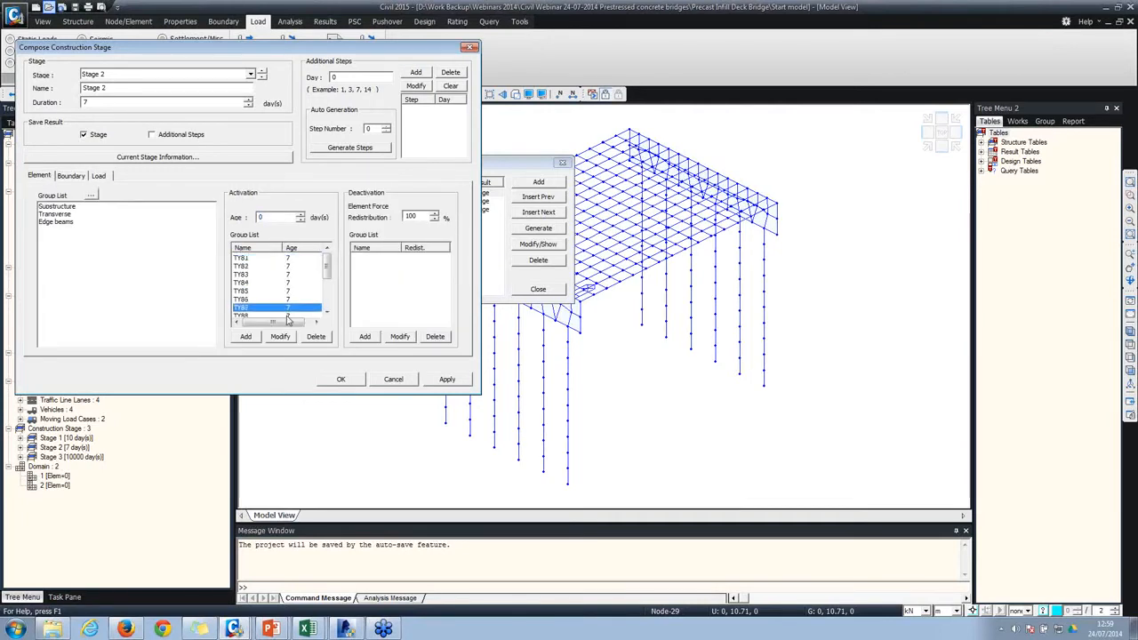
left_click(292, 283)
left_click(288, 267)
left_click(286, 258)
left_click(286, 265)
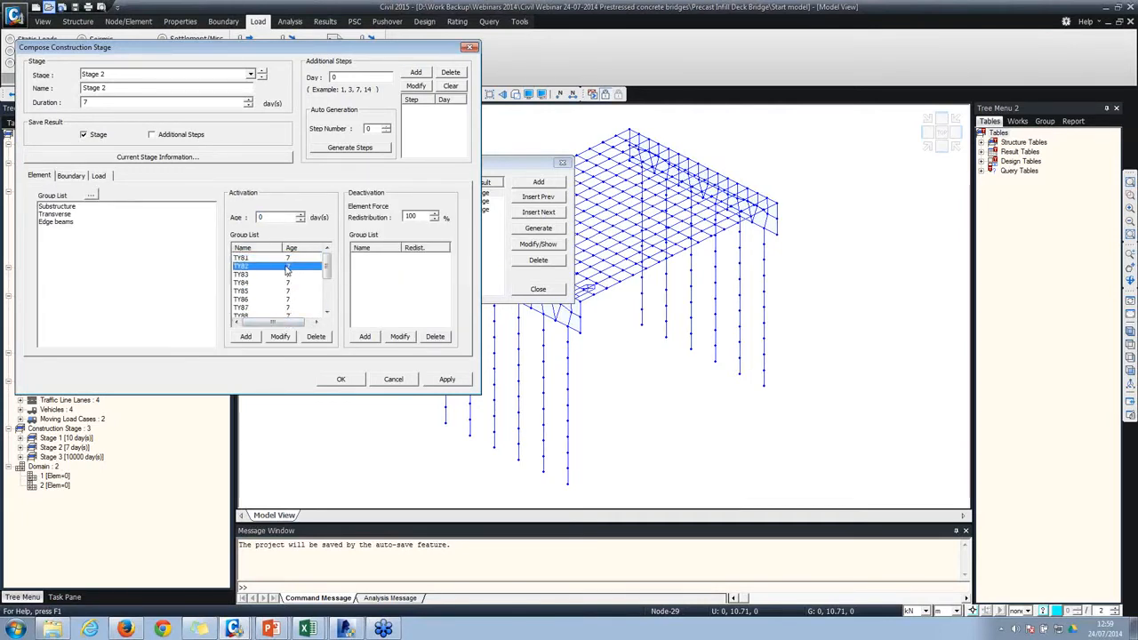
left_click(285, 283)
left_click(284, 301)
left_click(99, 176)
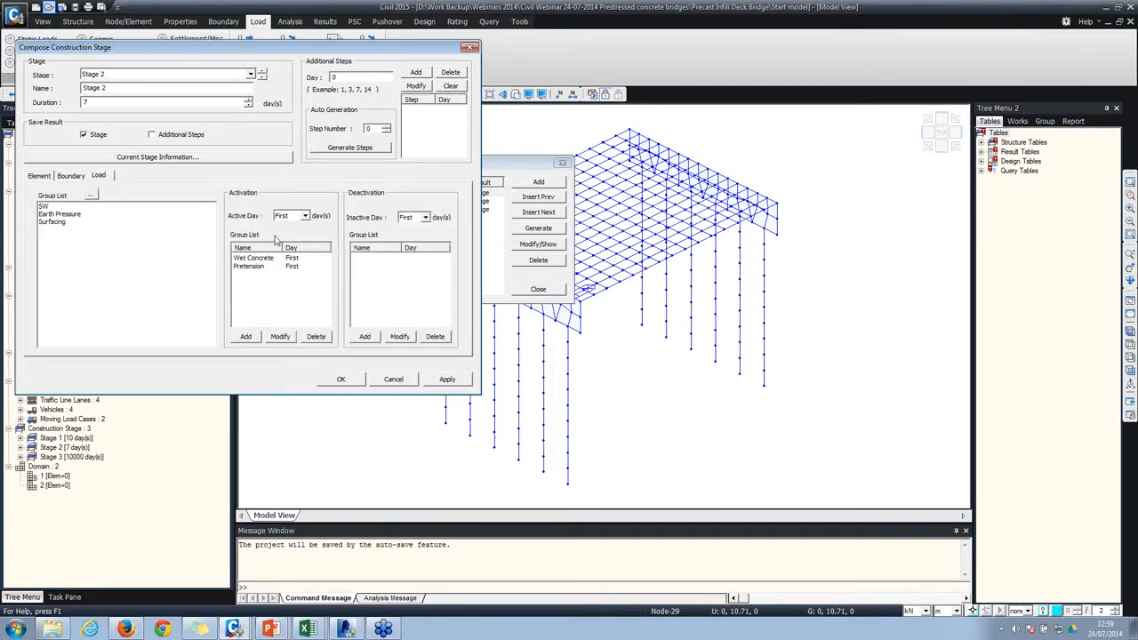
left_click(341, 379)
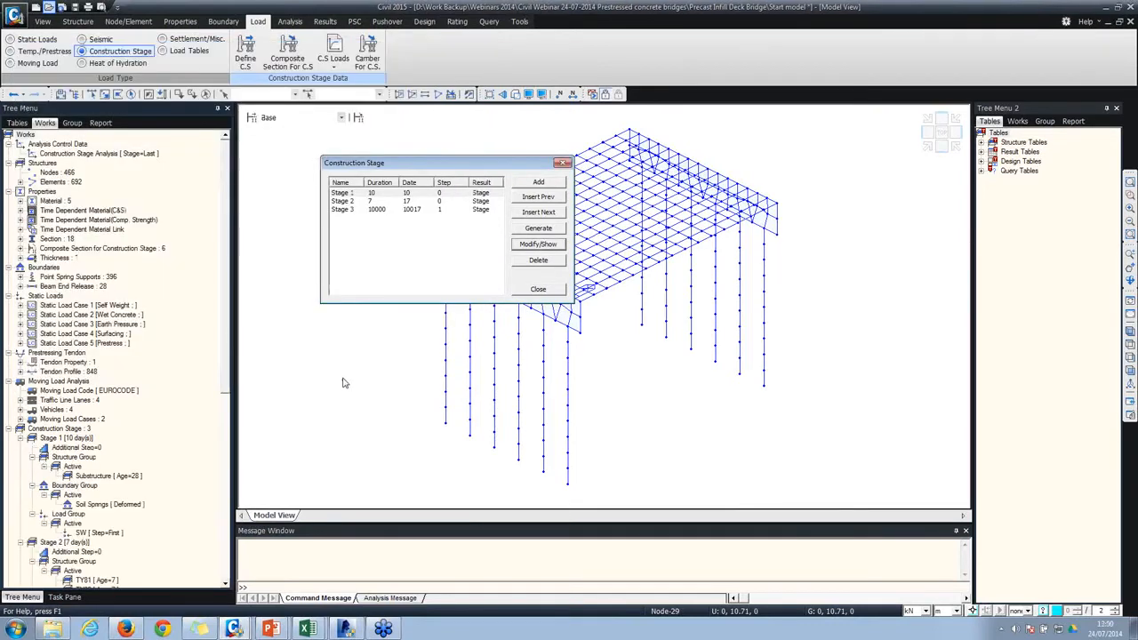
Step: Show the composition of Stage 3 and examine its duration and its activated Transverse and Edge beams groups
left_click(355, 210)
left_click(536, 244)
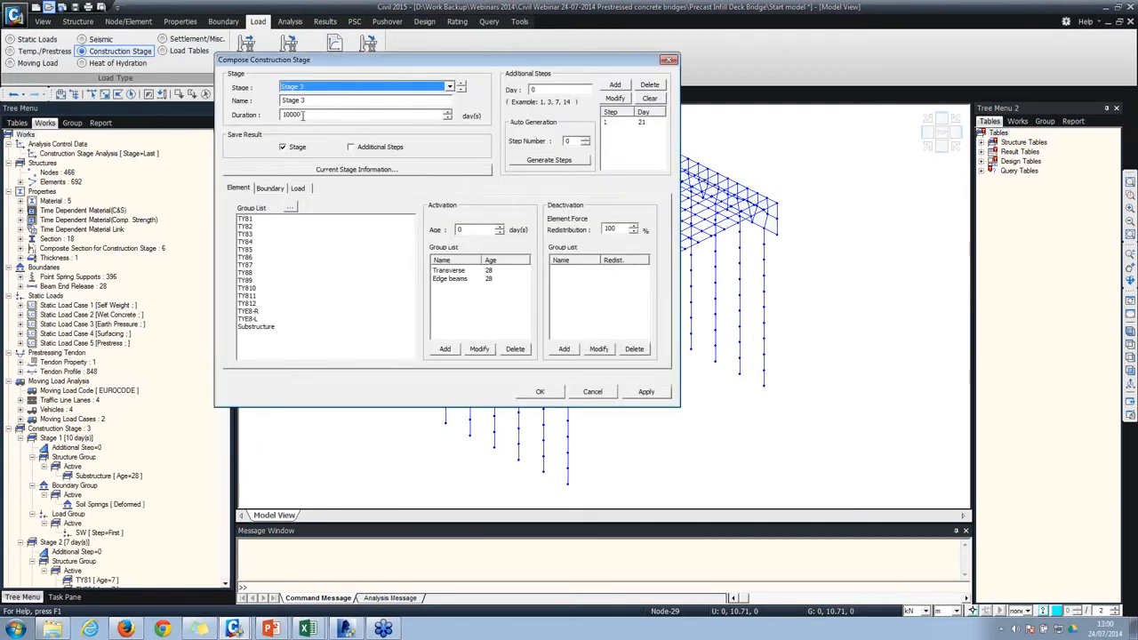
left_click_drag(303, 114, 284, 117)
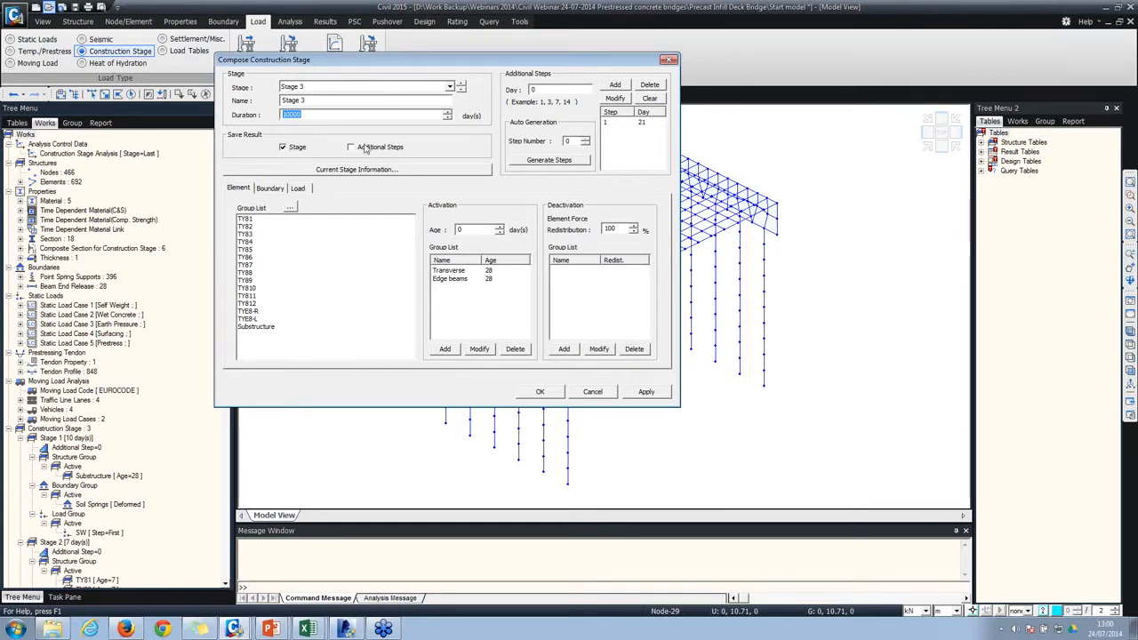
left_click(473, 270)
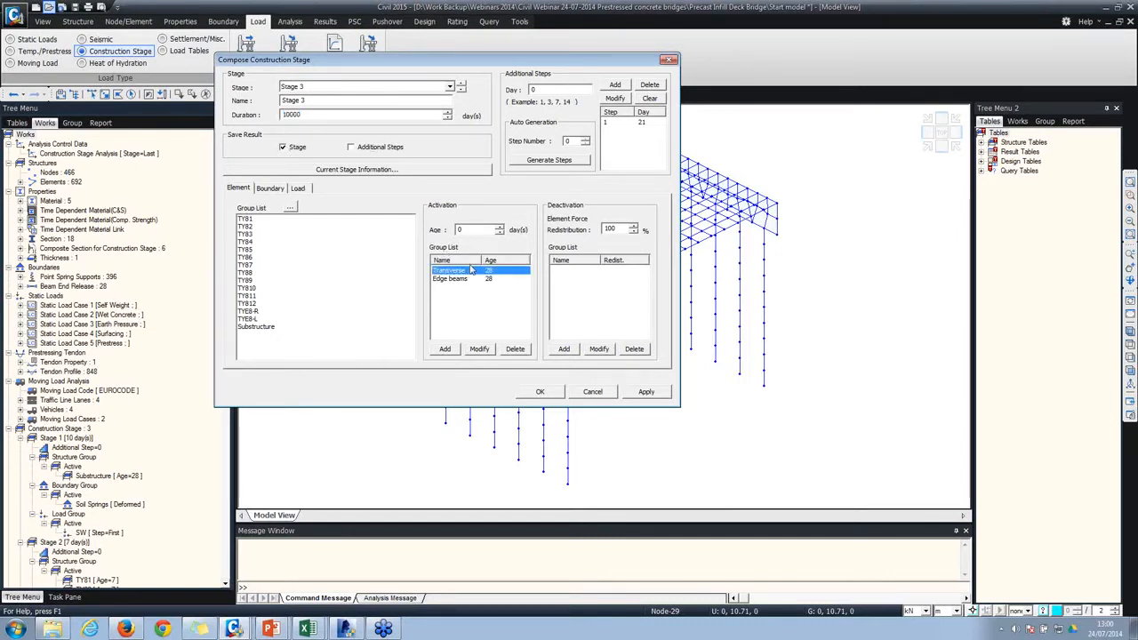
left_click(465, 280)
left_click(483, 280)
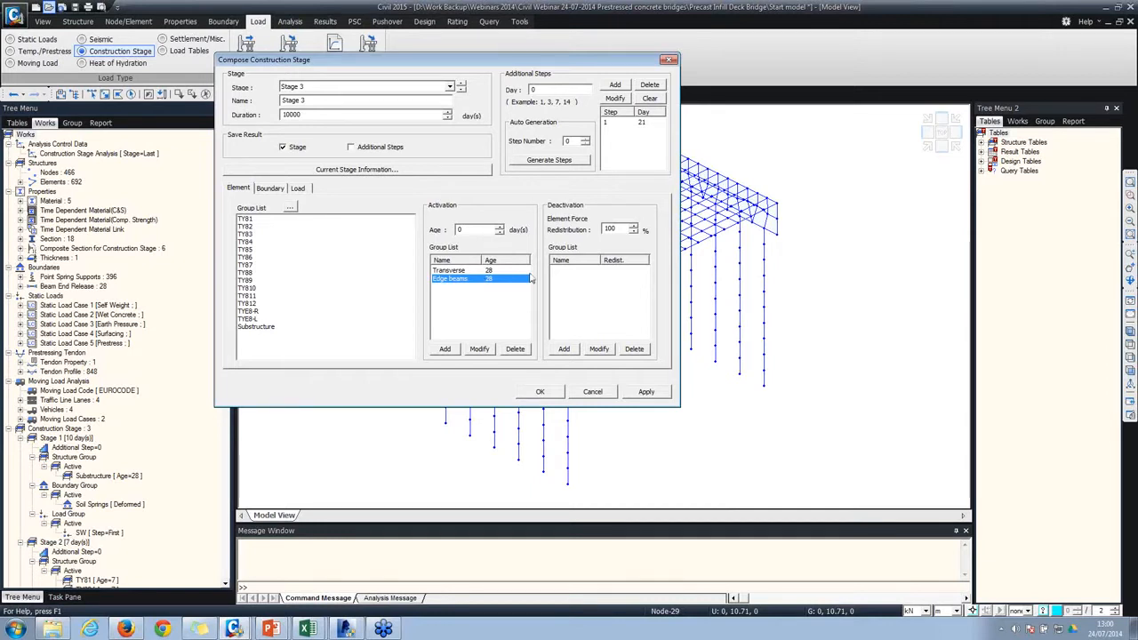
Step: Review Stage 3's boundary deactivation and Surfacing load activation, and close the construction stage definitions without changing Stage 3
left_click(269, 188)
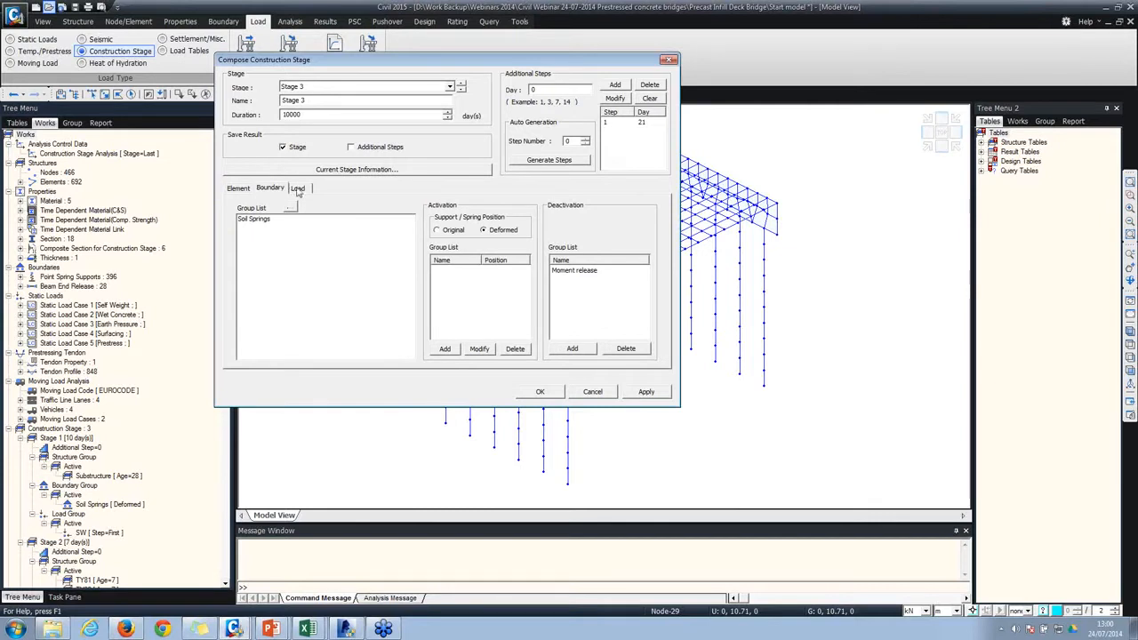
left_click(576, 271)
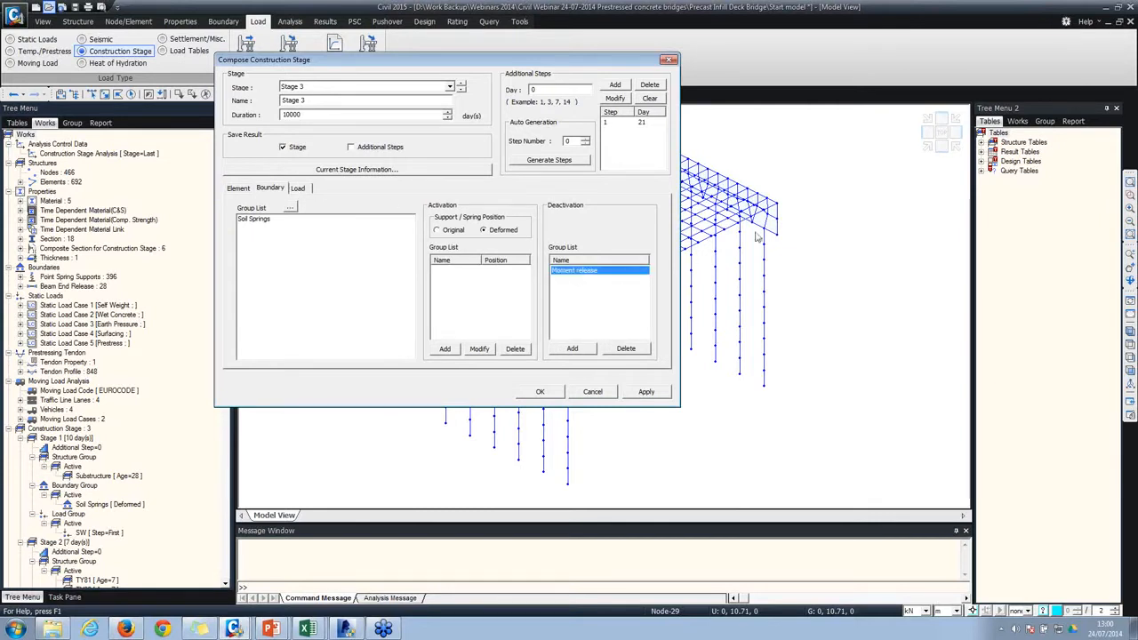
left_click(306, 191)
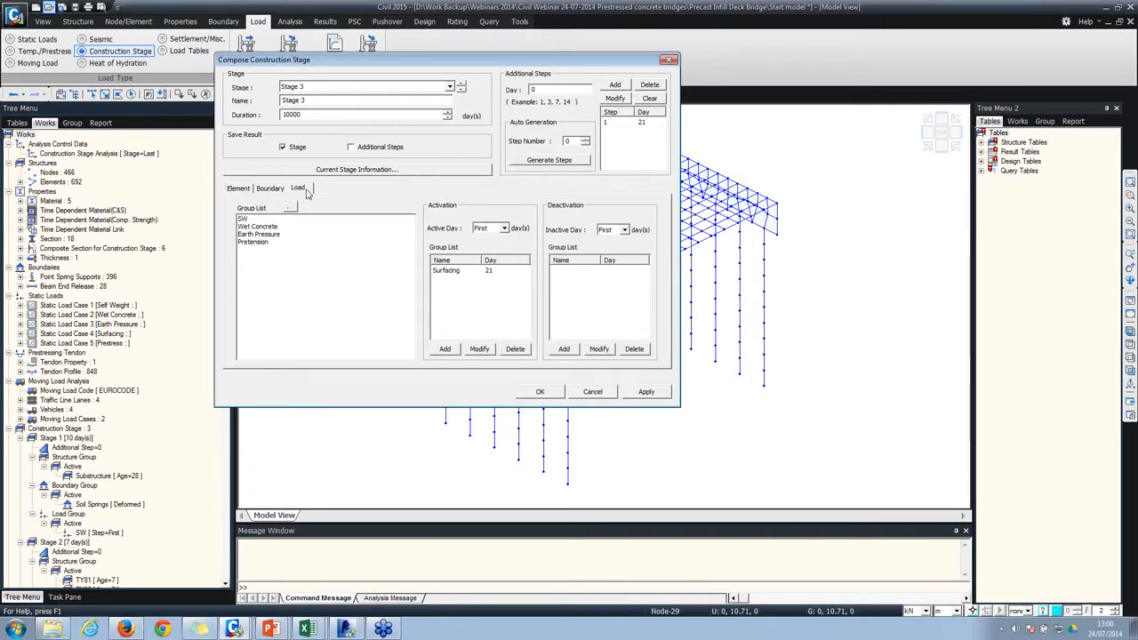
left_click(432, 271)
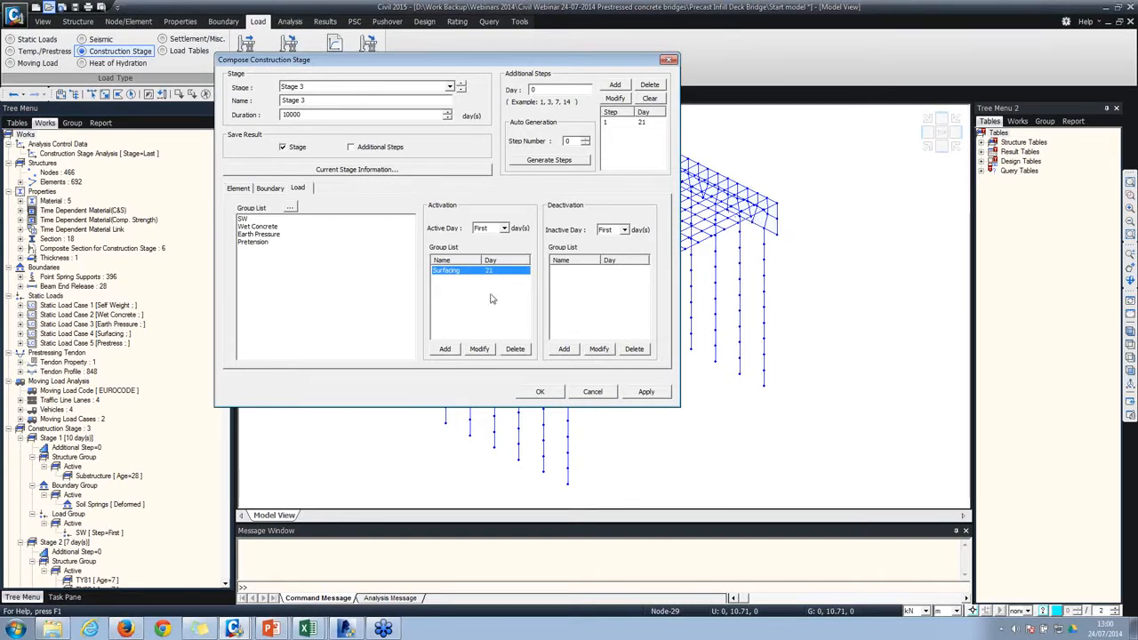
left_click(579, 392)
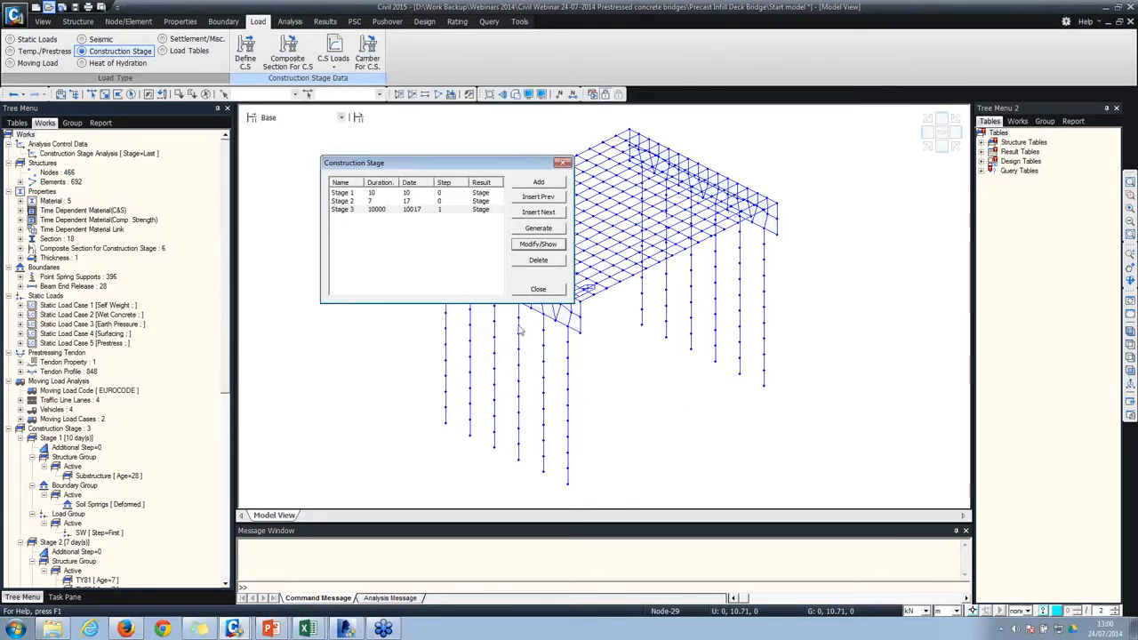
left_click(538, 295)
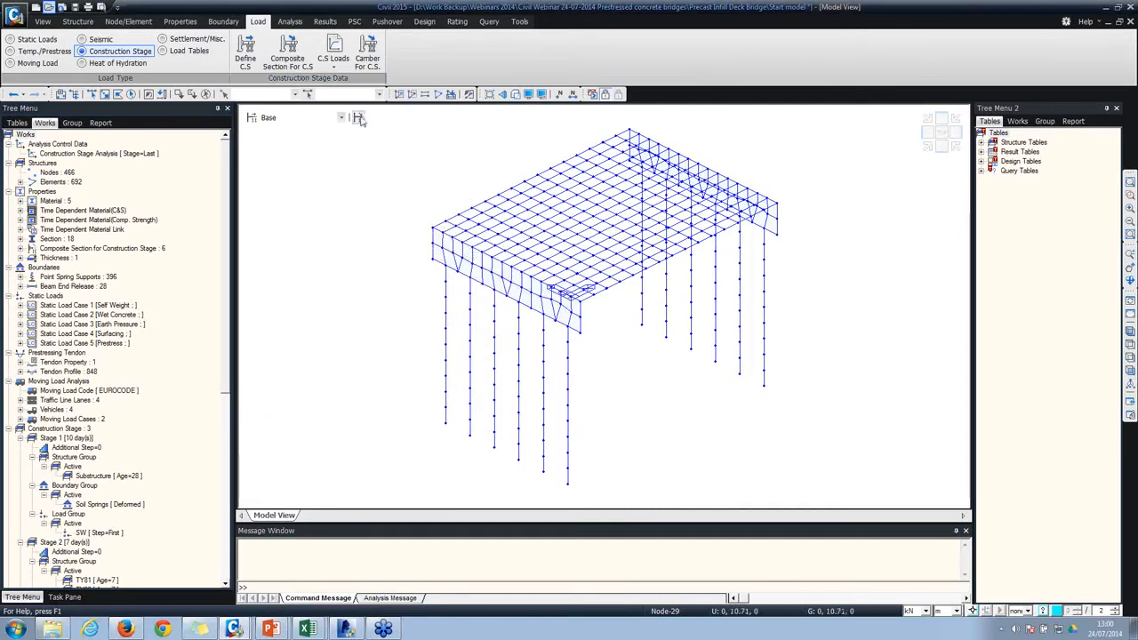
left_click(302, 118)
left_click(292, 131)
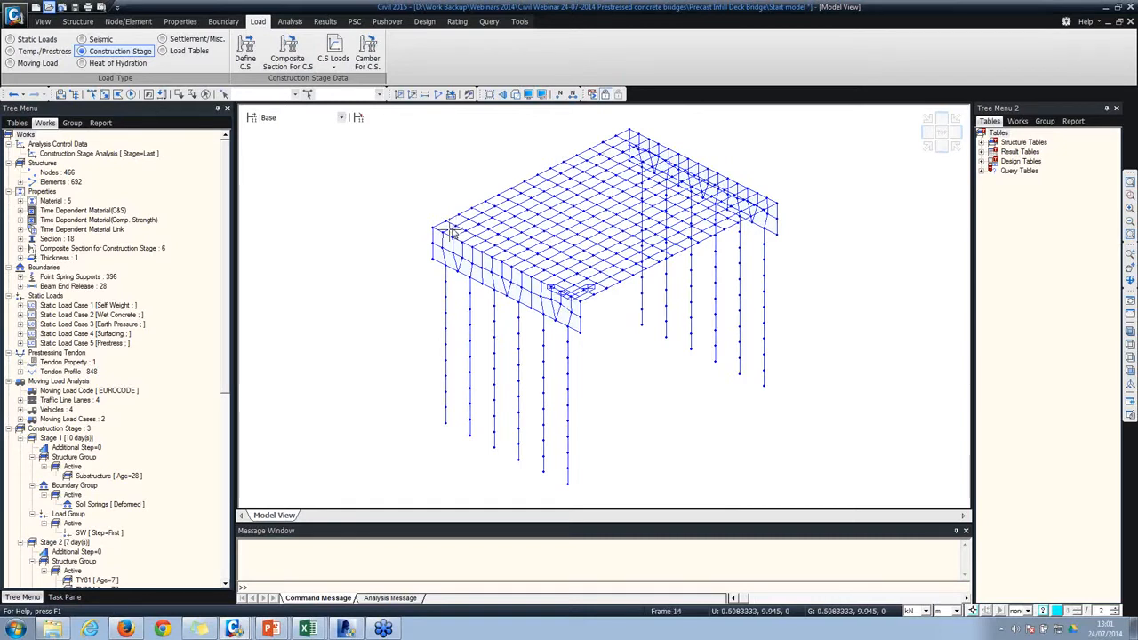
mouse_move(451, 232)
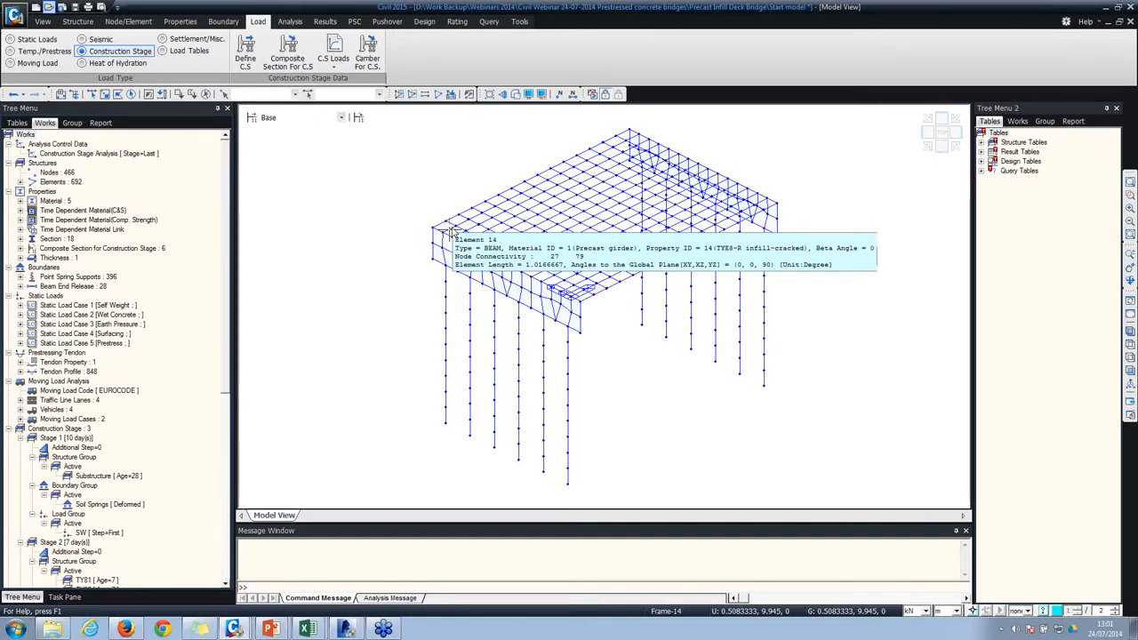
Step: Start a new composite section for construction stage with Stage 2 as the active stage and 18: 123 as the section
left_click(293, 59)
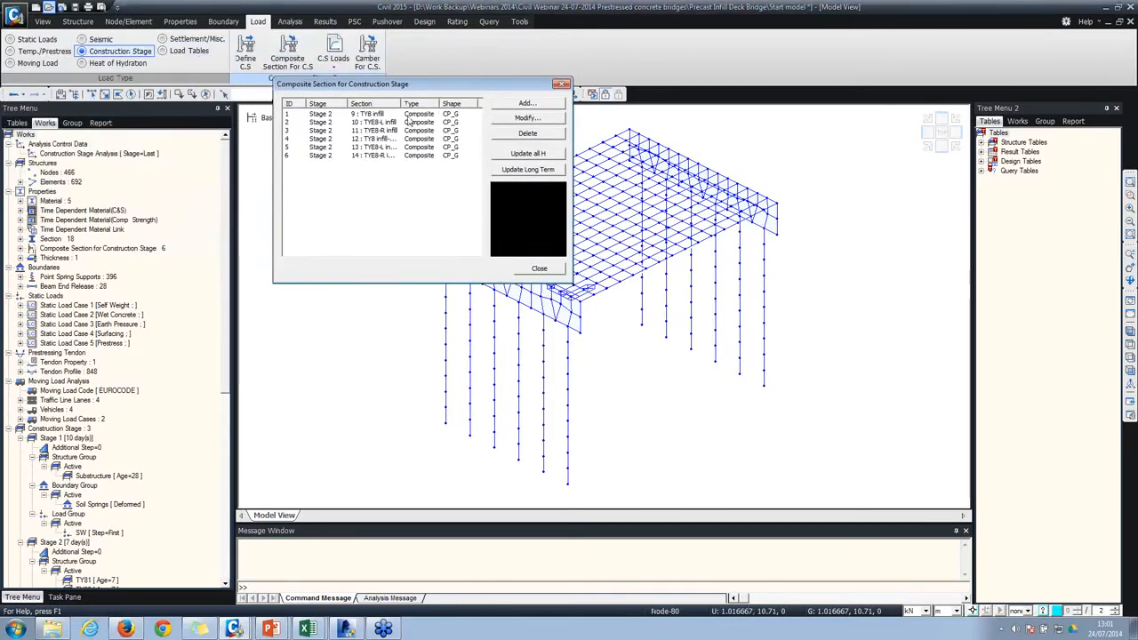
left_click(526, 104)
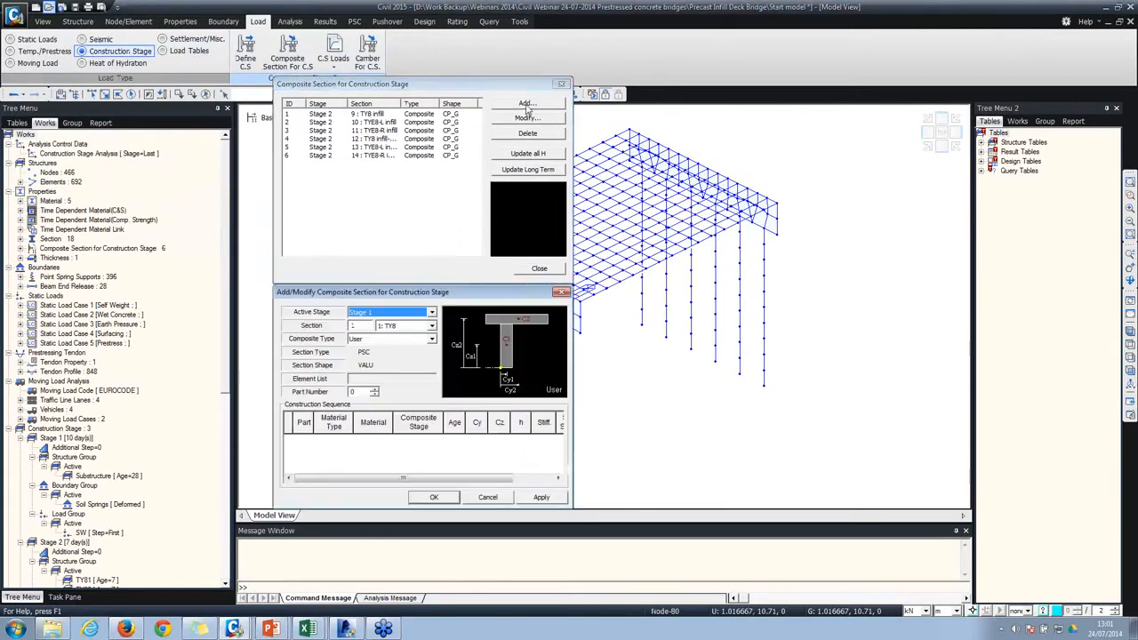
left_click_drag(462, 292, 539, 201)
left_click(485, 221)
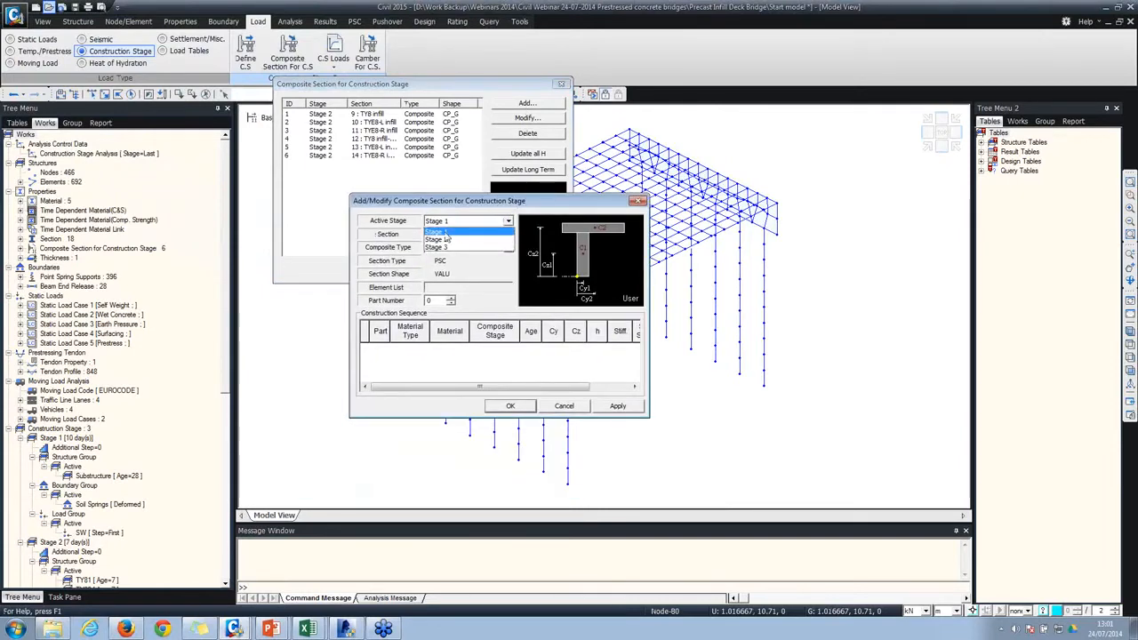
left_click(442, 237)
left_click(488, 236)
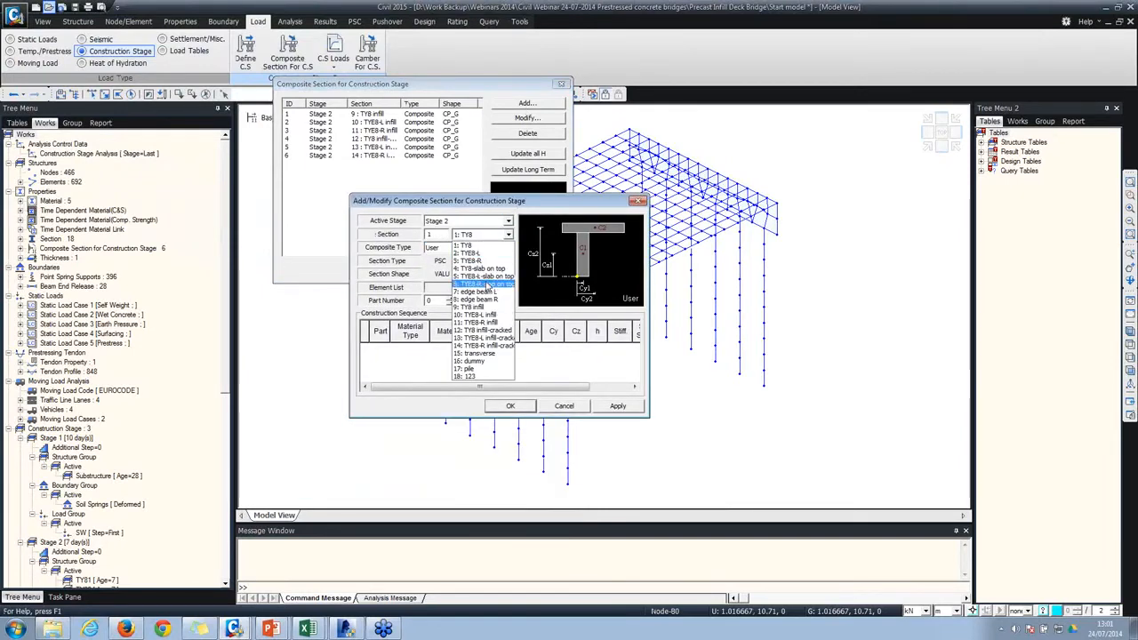
left_click(473, 376)
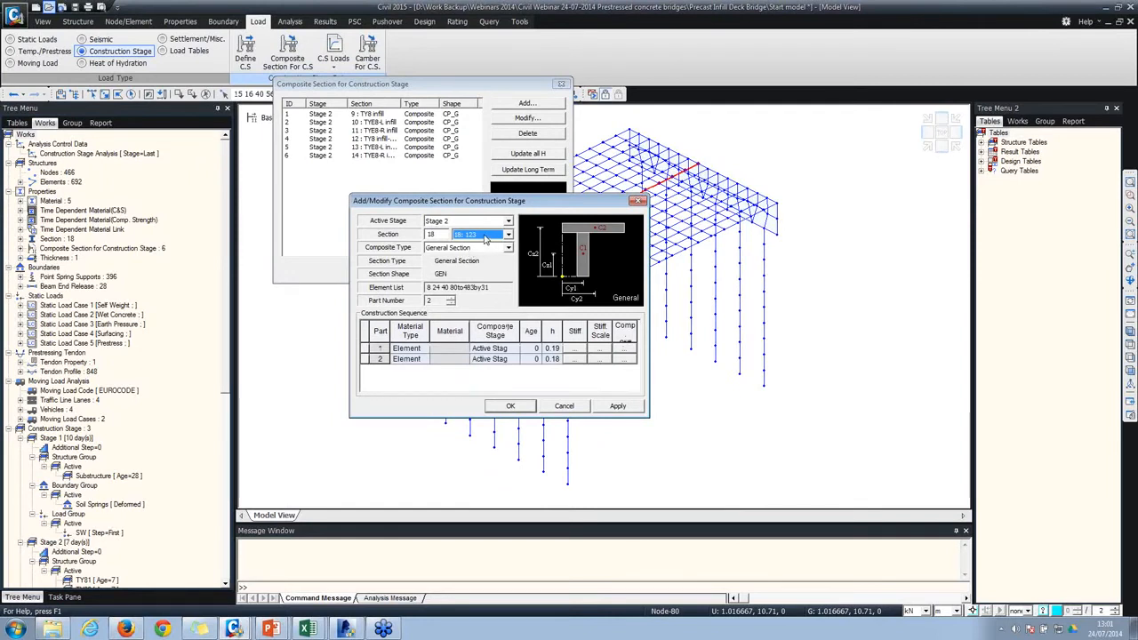
Step: Define part 1 of the construction sequence by Material as 1: Precast girder, composite stage Stage 2, with age 7
left_click(424, 360)
left_click(424, 359)
left_click(424, 349)
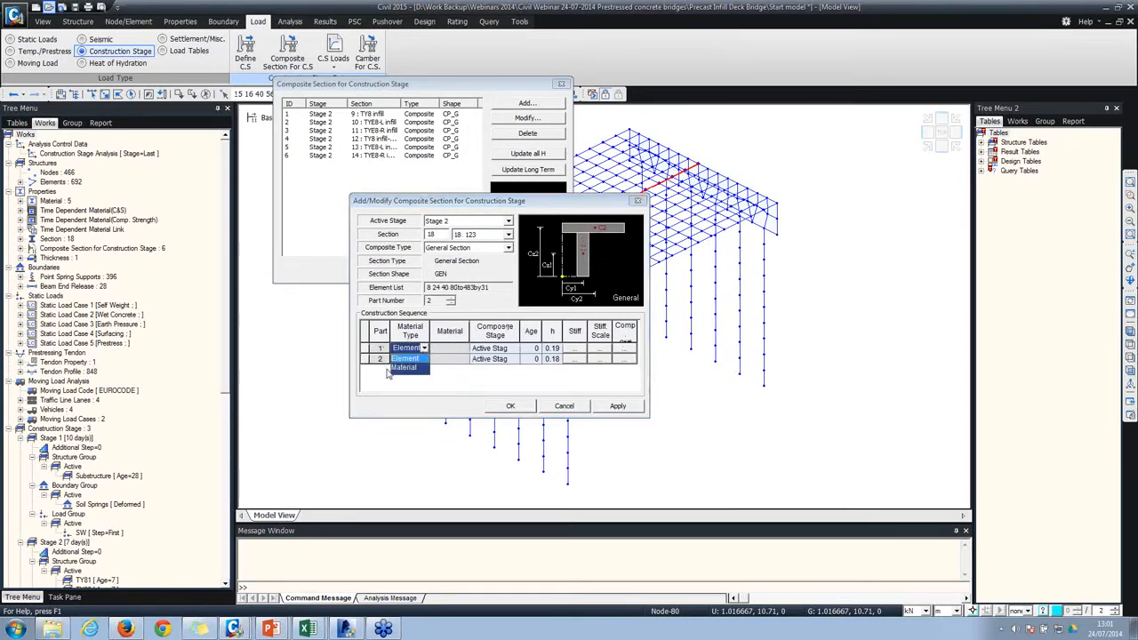
left_click(402, 366)
left_click(461, 348)
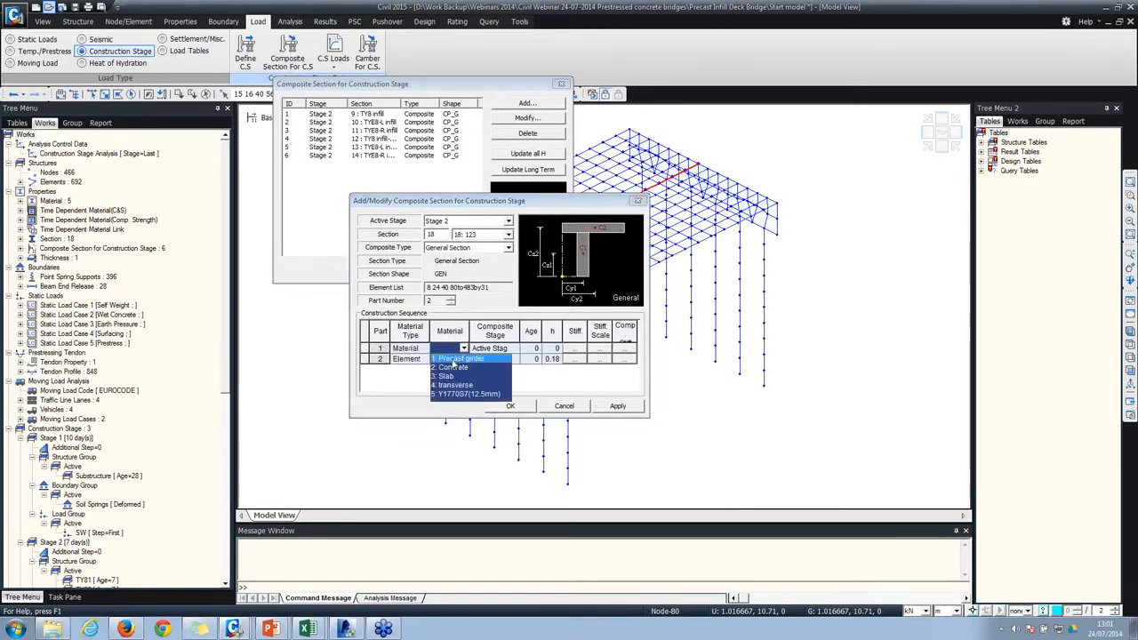
left_click(449, 359)
left_click(514, 349)
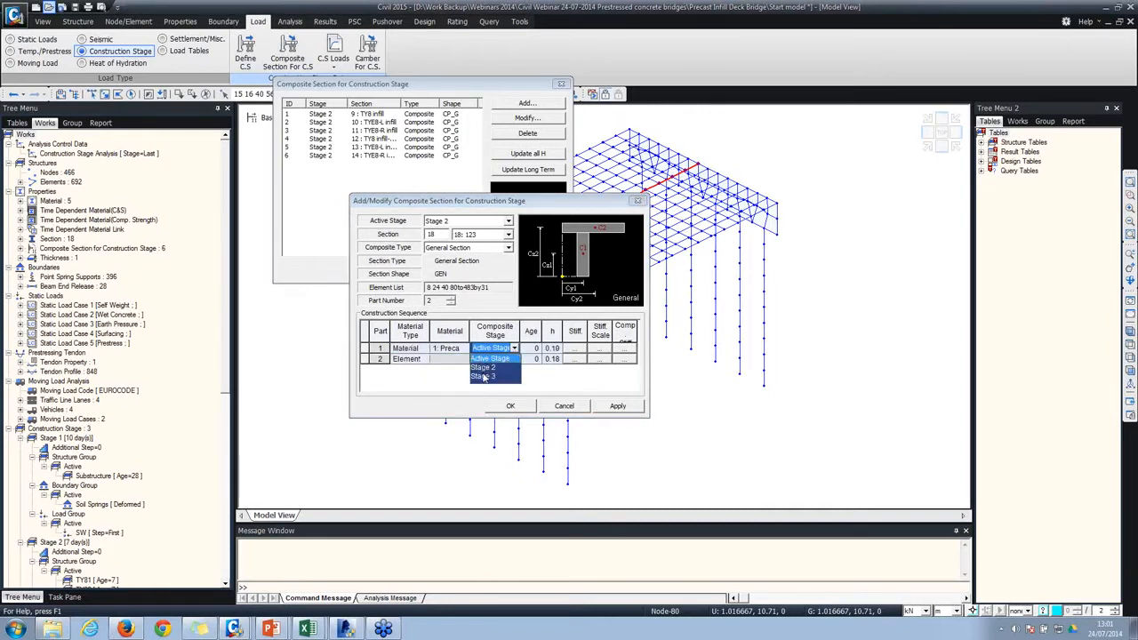
left_click(483, 367)
left_click(531, 349)
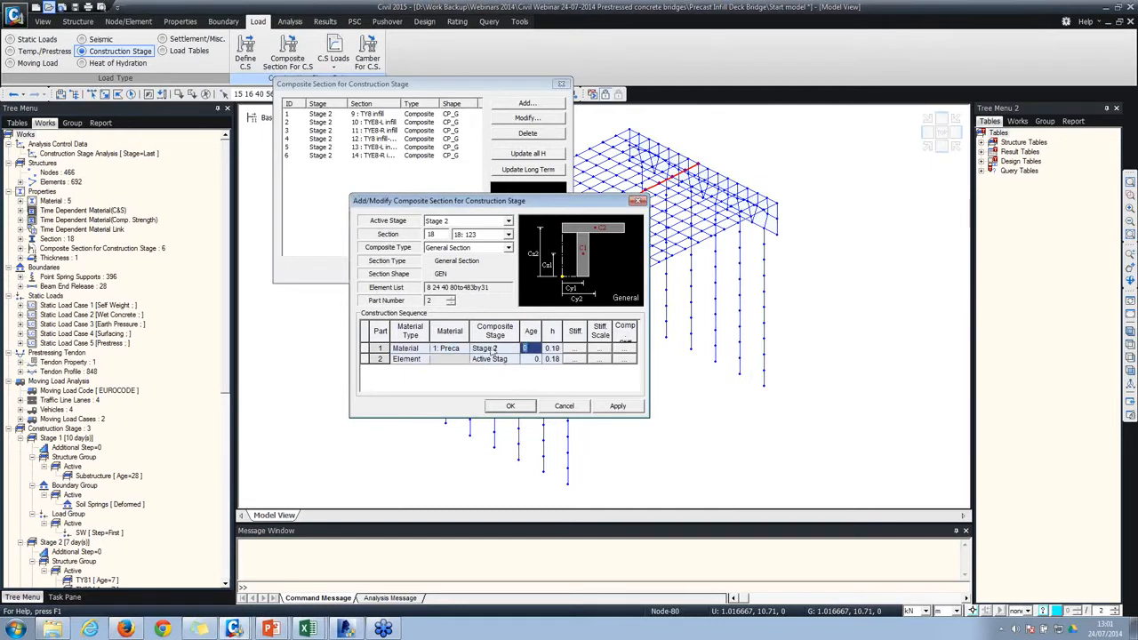
type("7")
Step: Define part 2 of the construction sequence by Material as 3: Slab, composite stage Stage 3, with age 7
left_click(414, 360)
left_click(425, 360)
left_click(412, 377)
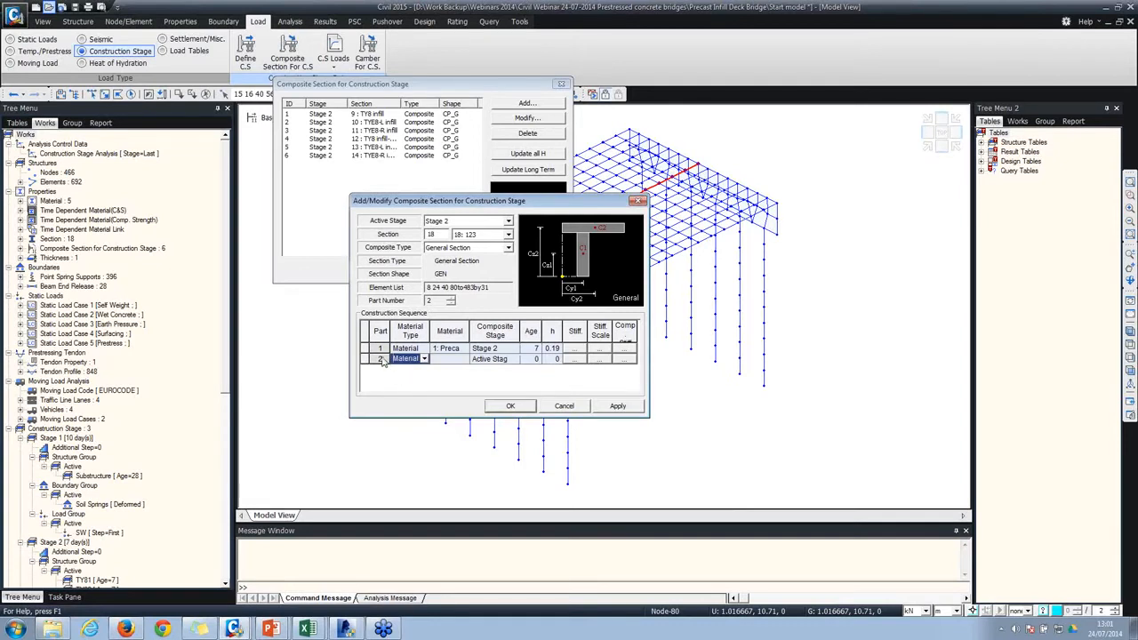
left_click(464, 359)
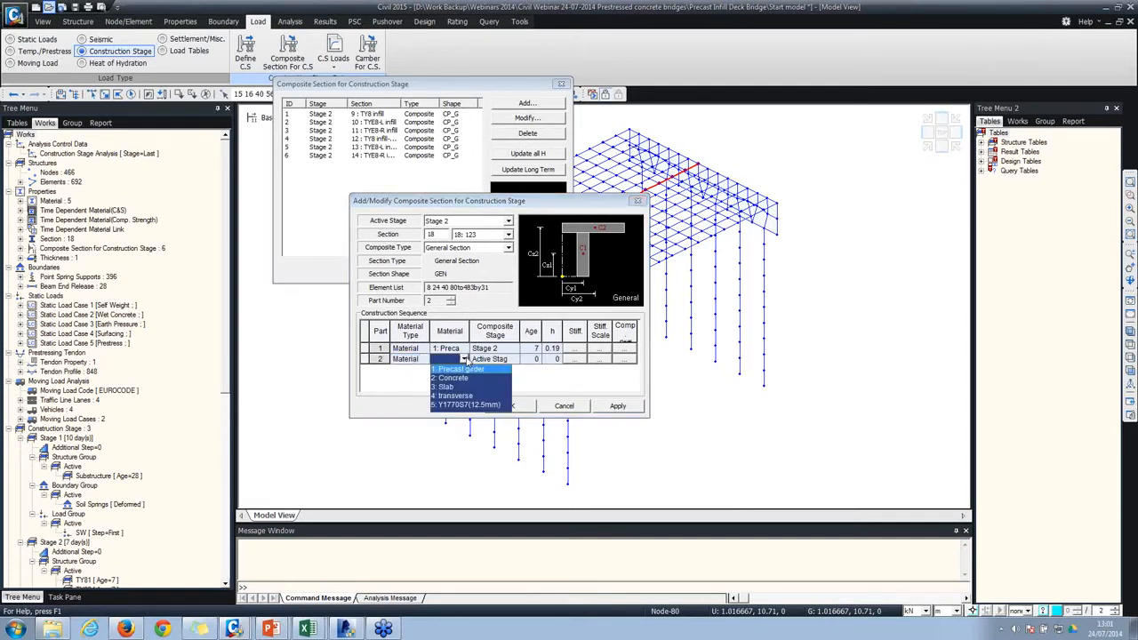
left_click(457, 391)
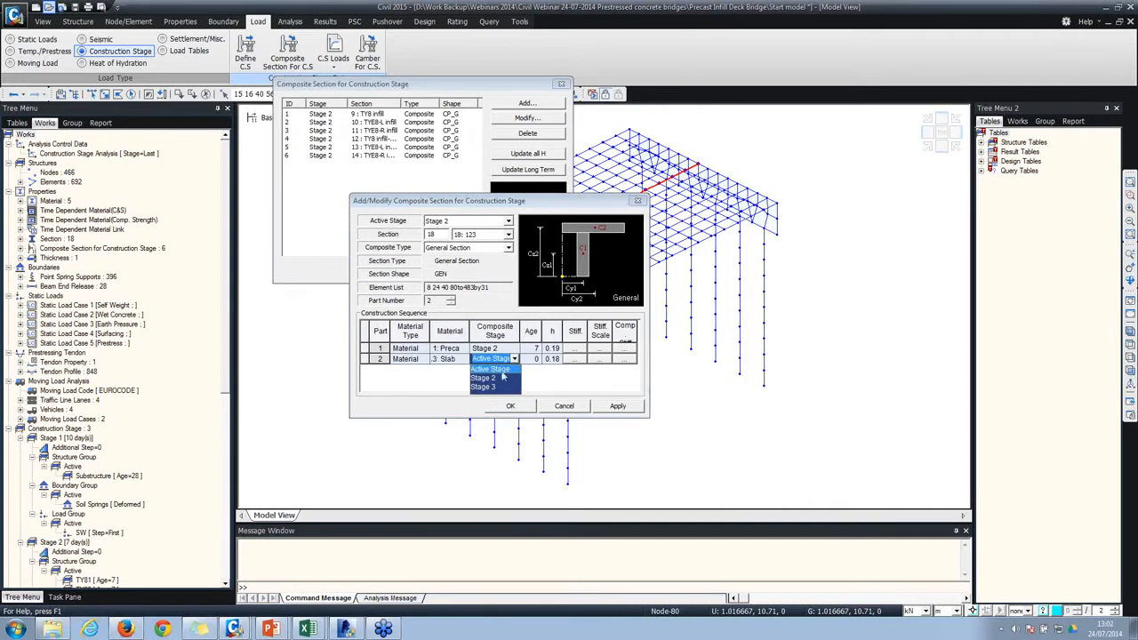
left_click(485, 387)
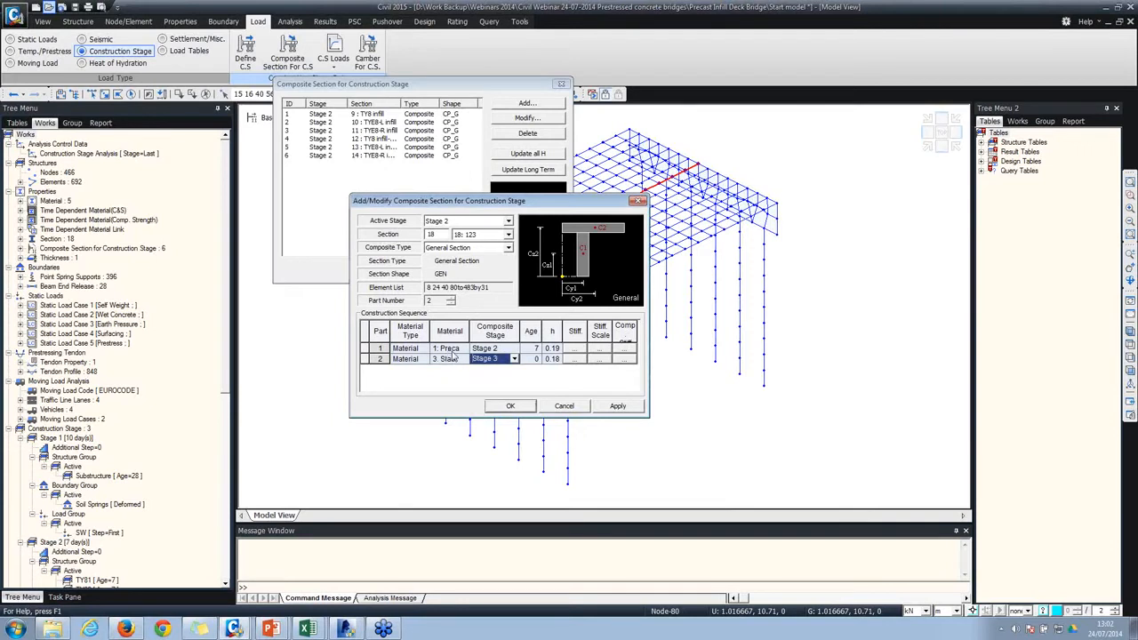
left_click(533, 359)
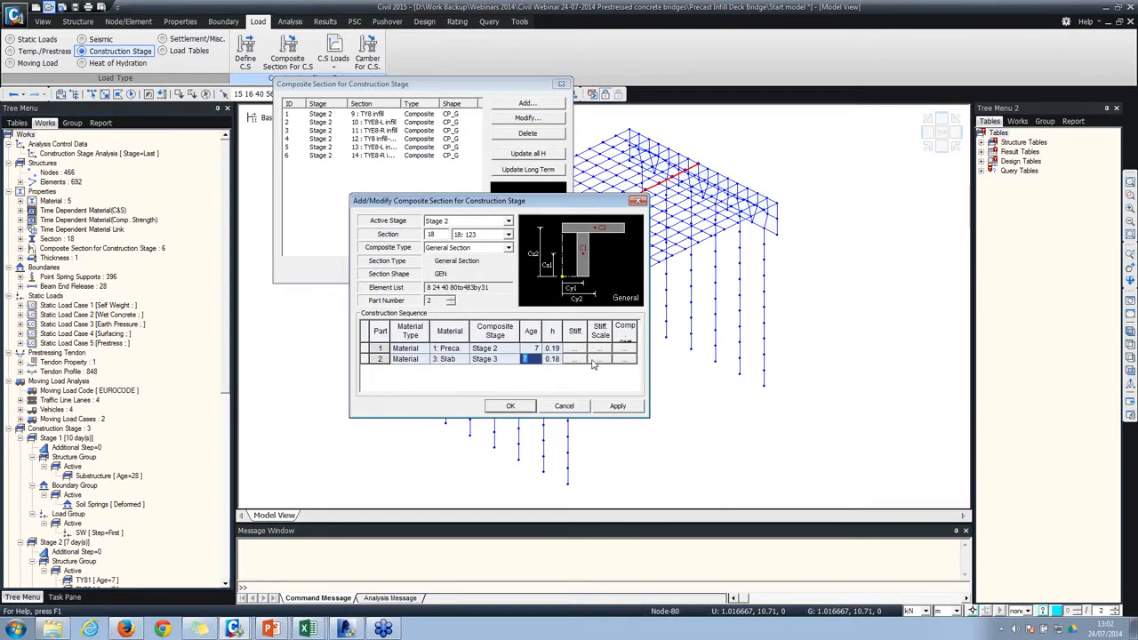
Step: Review the partial stiffness values of part 2, including its area and moments of inertia, without changing them
left_click_drag(552, 200, 464, 190)
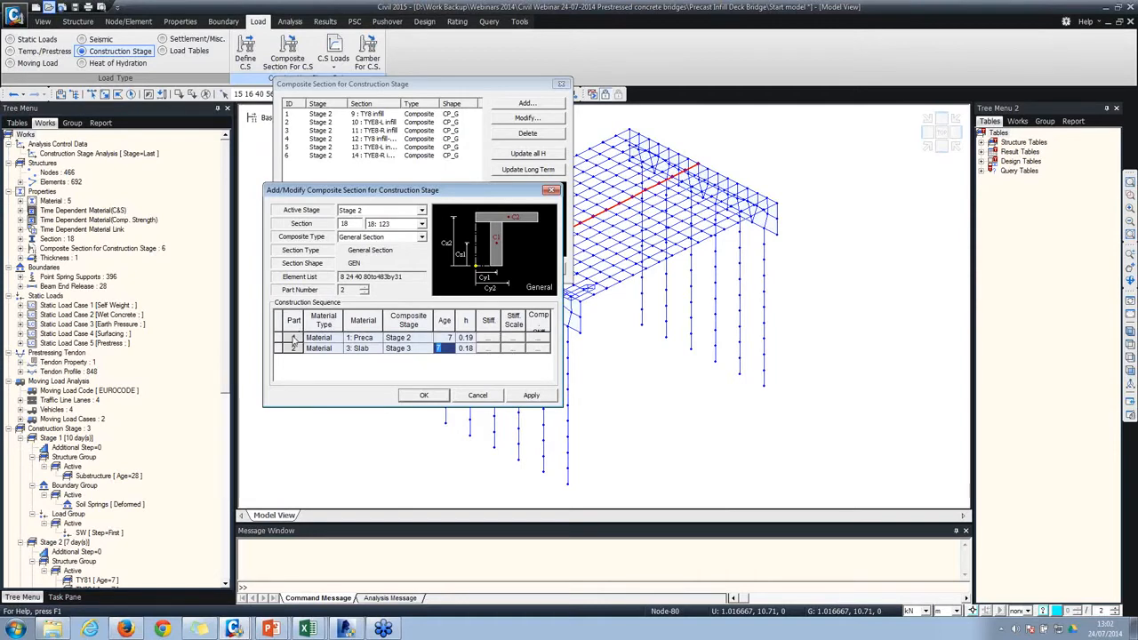
left_click(488, 347)
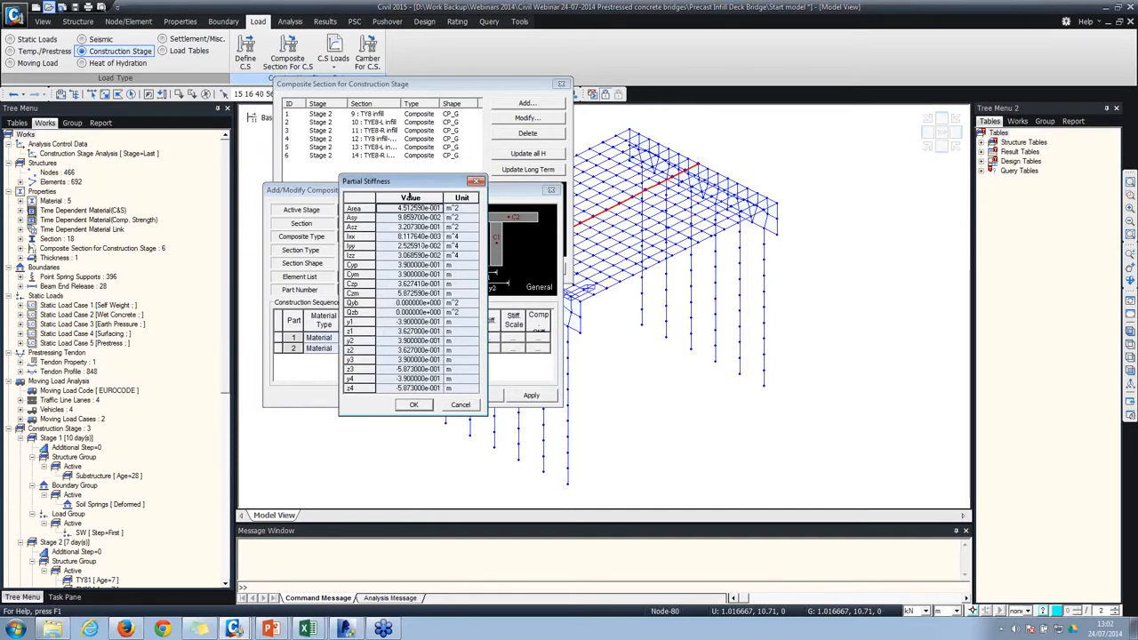
left_click_drag(411, 182, 675, 190)
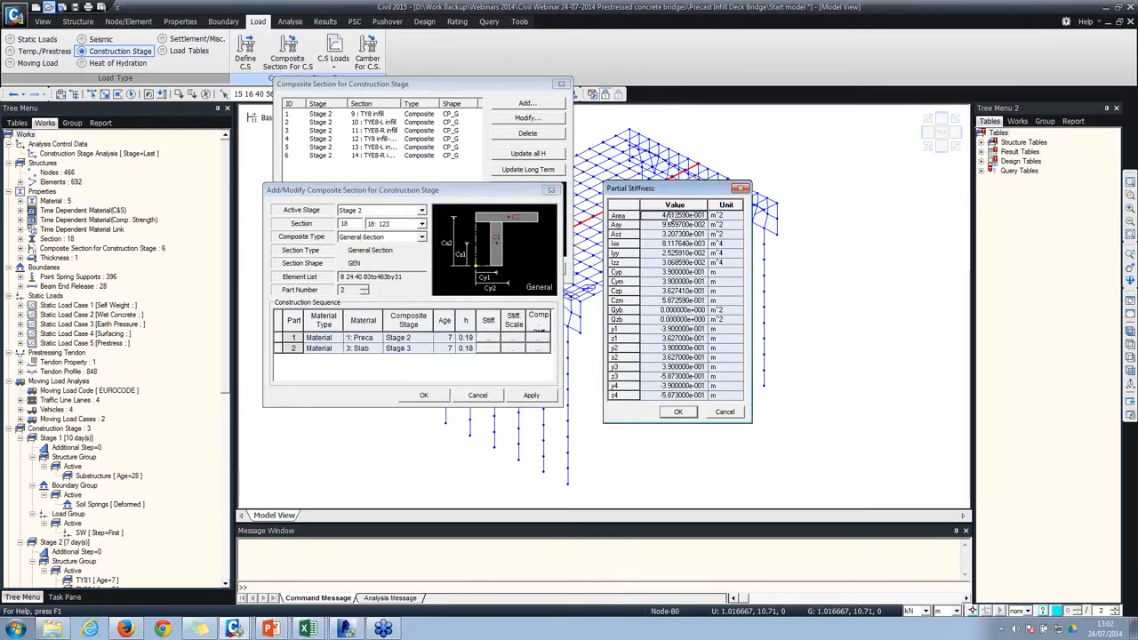
left_click(657, 254)
left_click(662, 265)
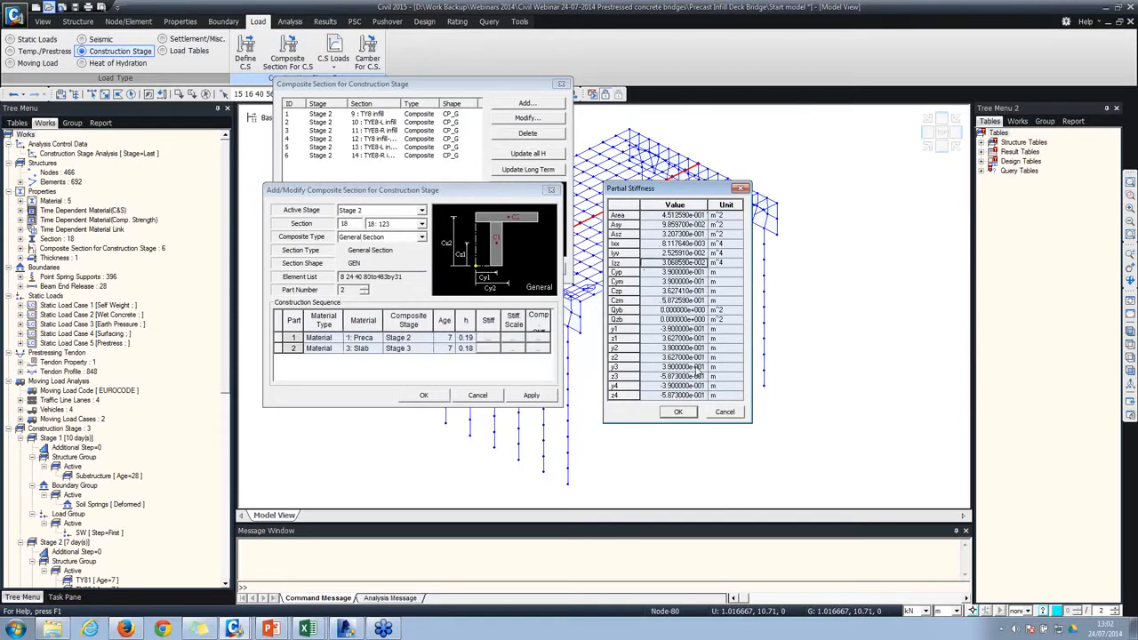
left_click(723, 411)
Step: Try stiffness scale factors of 0 for Area, Asy, Asz and Ixx on part 2, and discard the new composite section
left_click(515, 350)
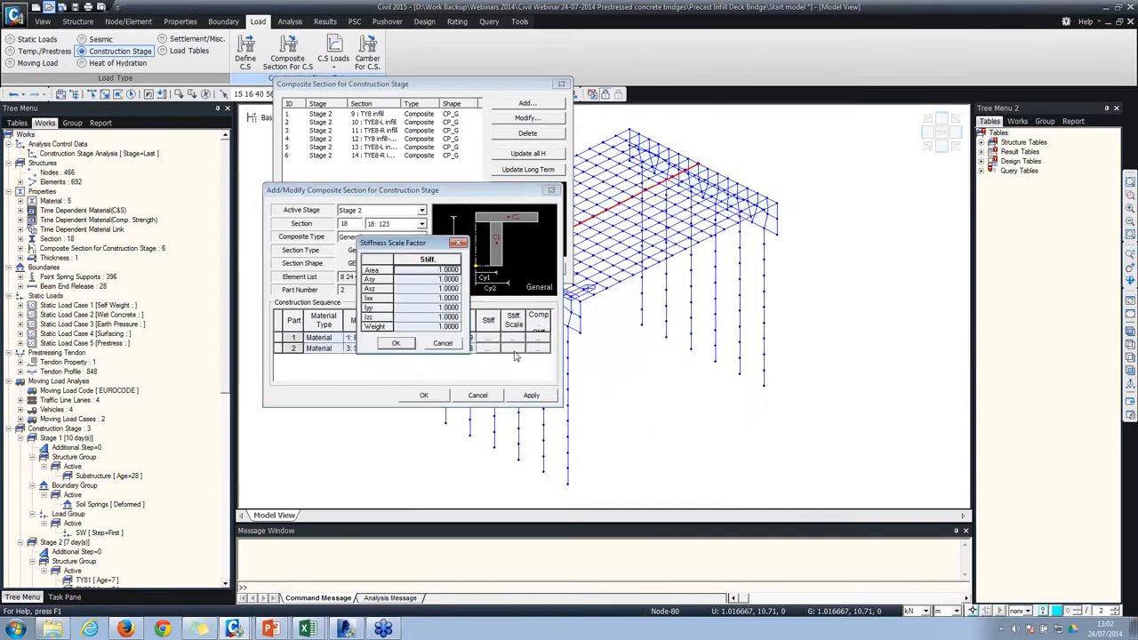
left_click_drag(421, 247, 685, 237)
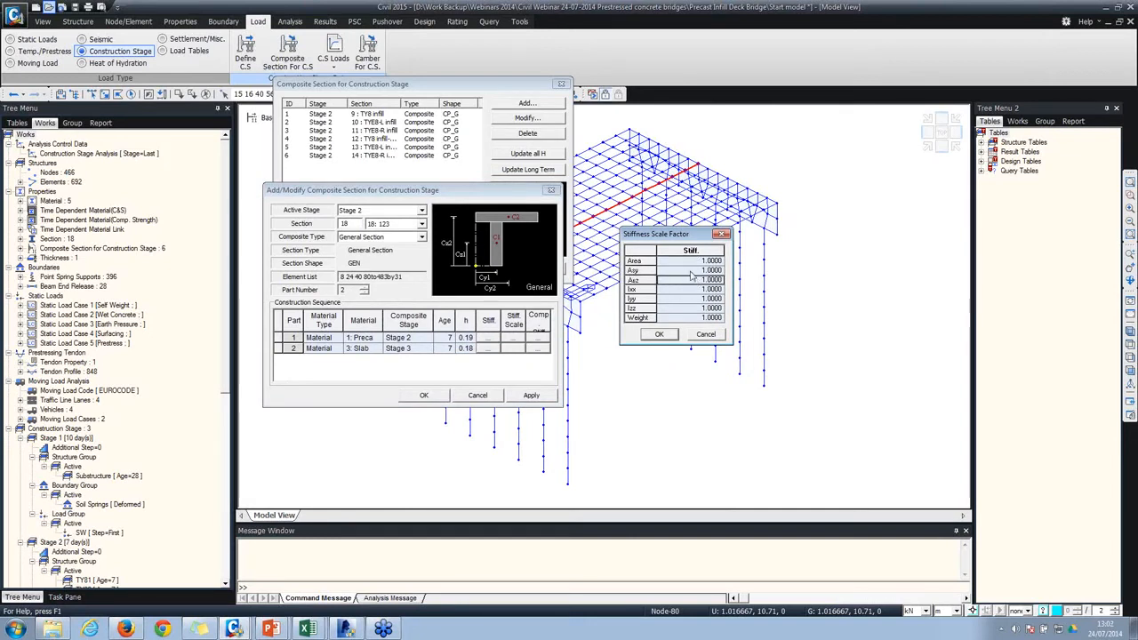
left_click(696, 261)
type("0")
left_click(696, 269)
type("0")
left_click(695, 279)
type("0")
left_click(695, 289)
type("0")
left_click(697, 299)
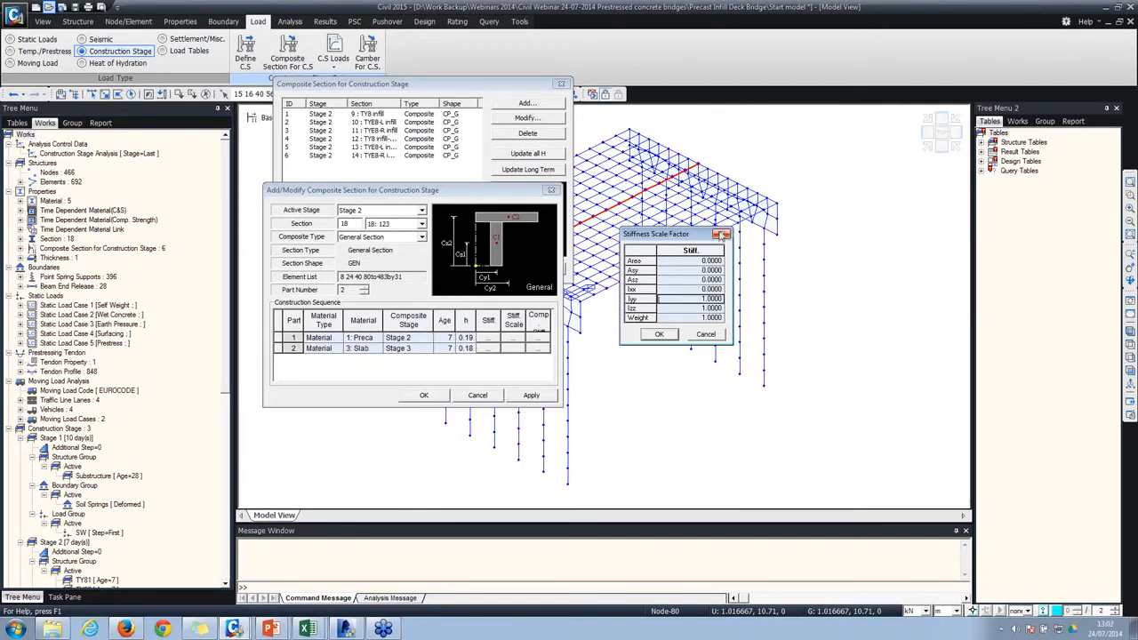
left_click(723, 235)
left_click(550, 190)
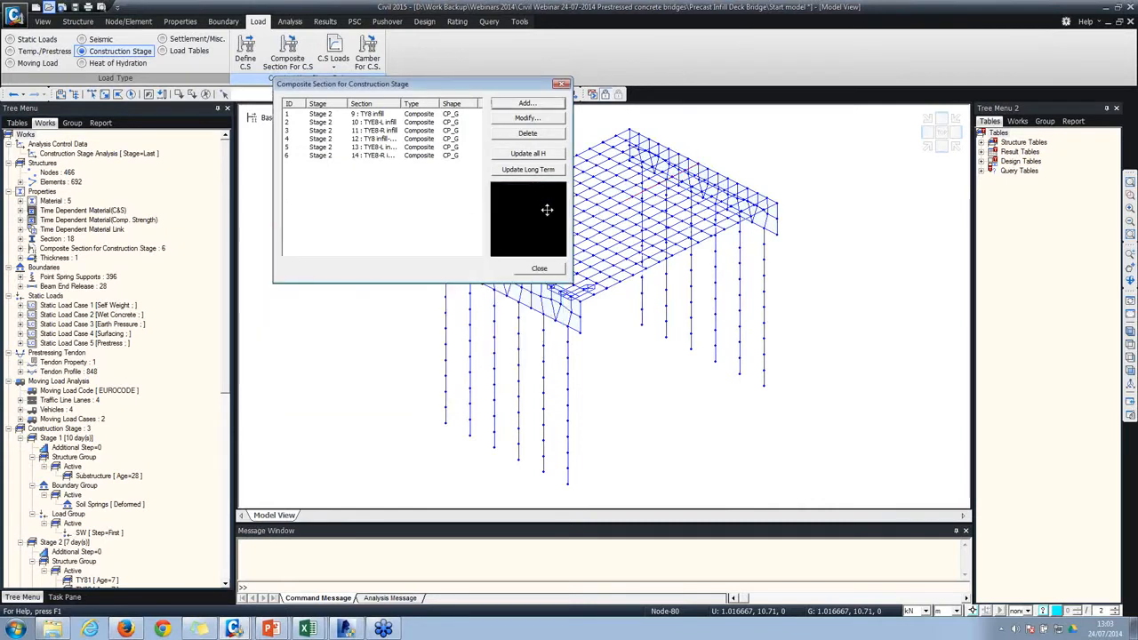
left_click(538, 268)
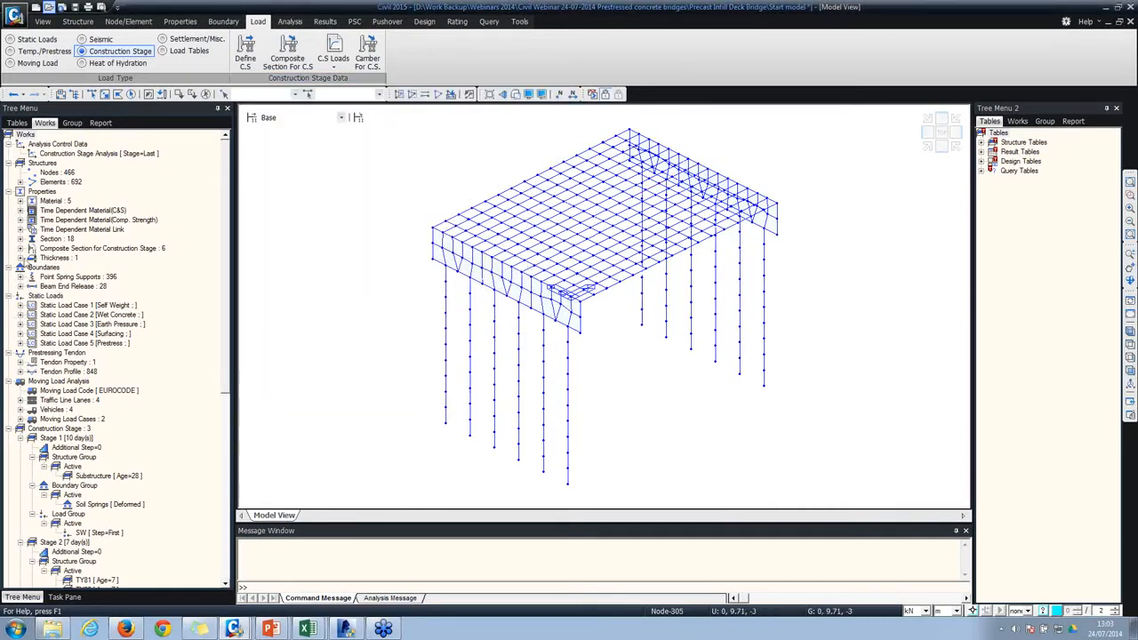
Step: Highlight in the model the elements using the TYE8-L infill, TYE8-R infill, TY8 infill and TY8 infill-cracked sections, one section at a time
left_click(20, 239)
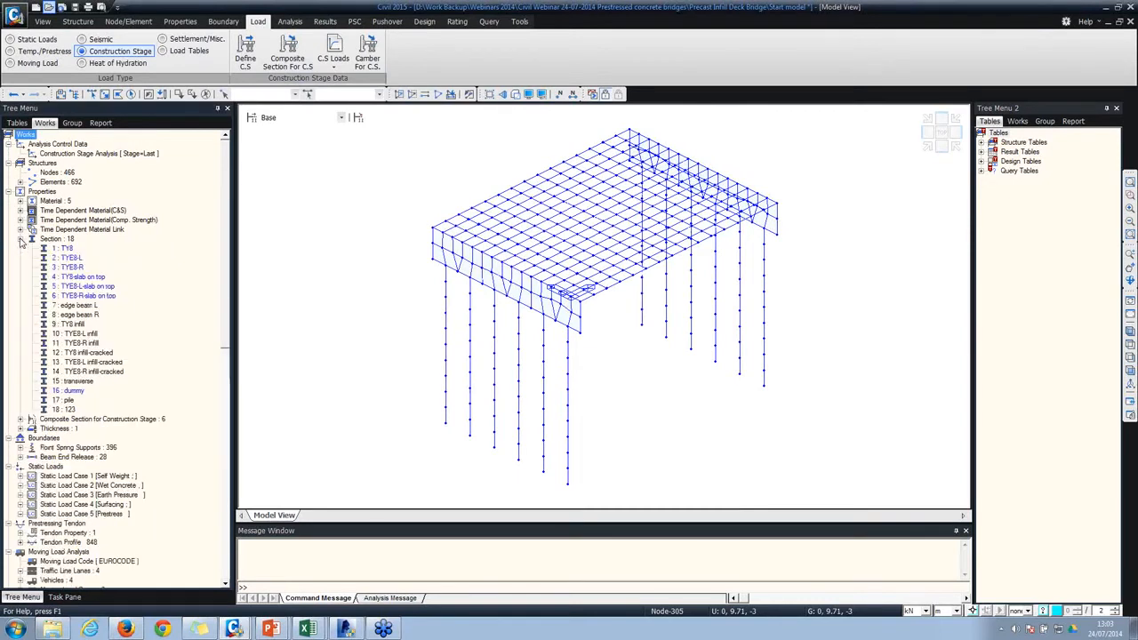
left_click(83, 336)
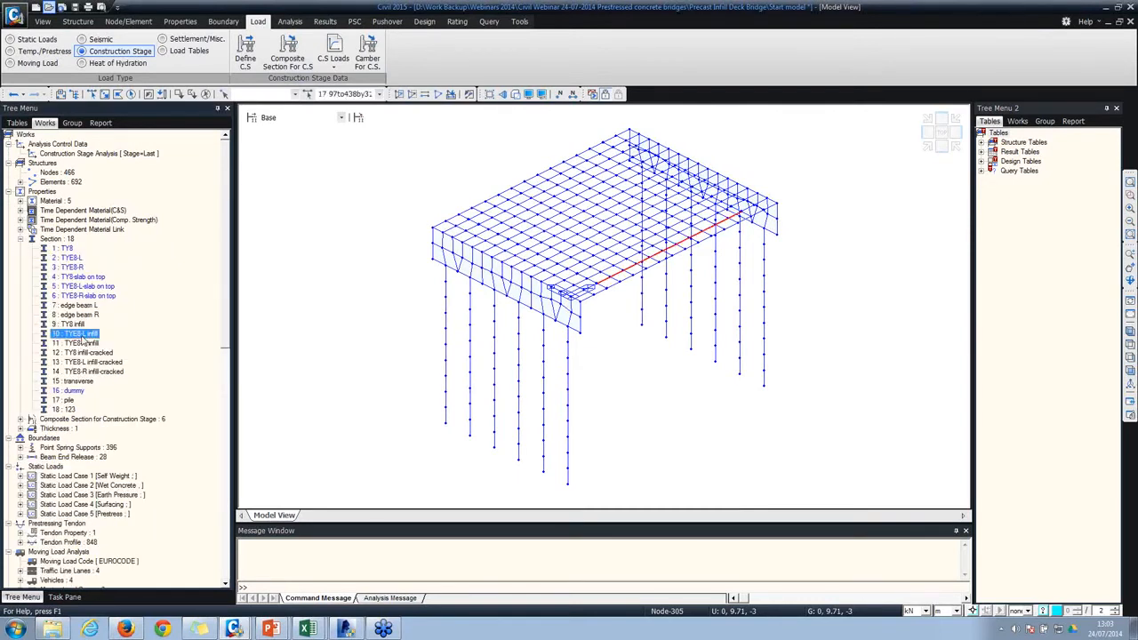
left_click(81, 343)
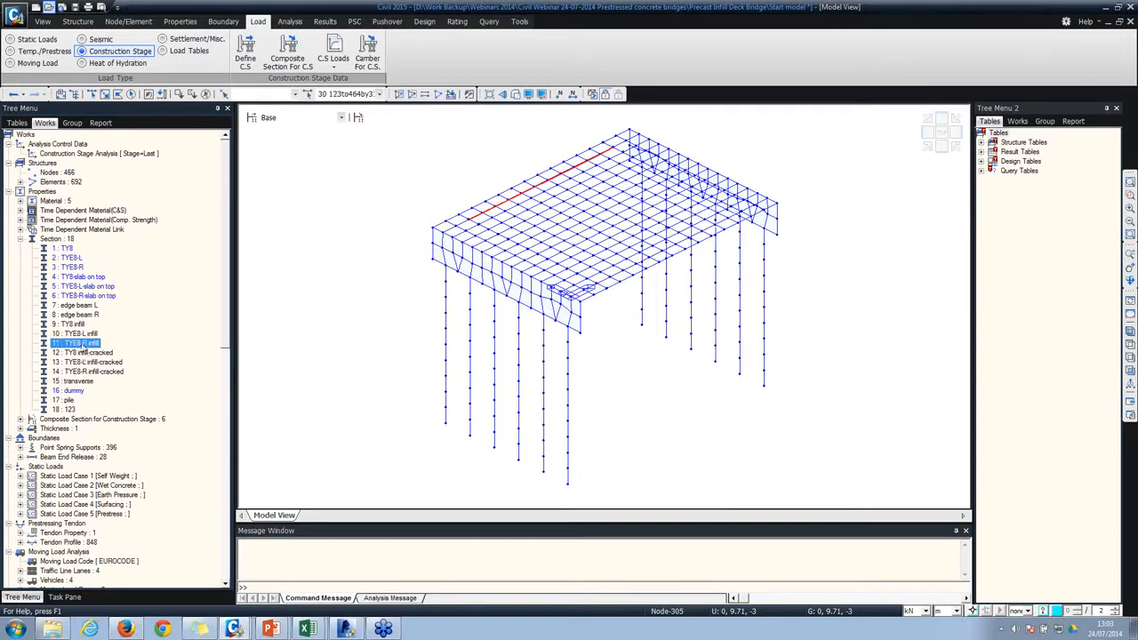
left_click(75, 325)
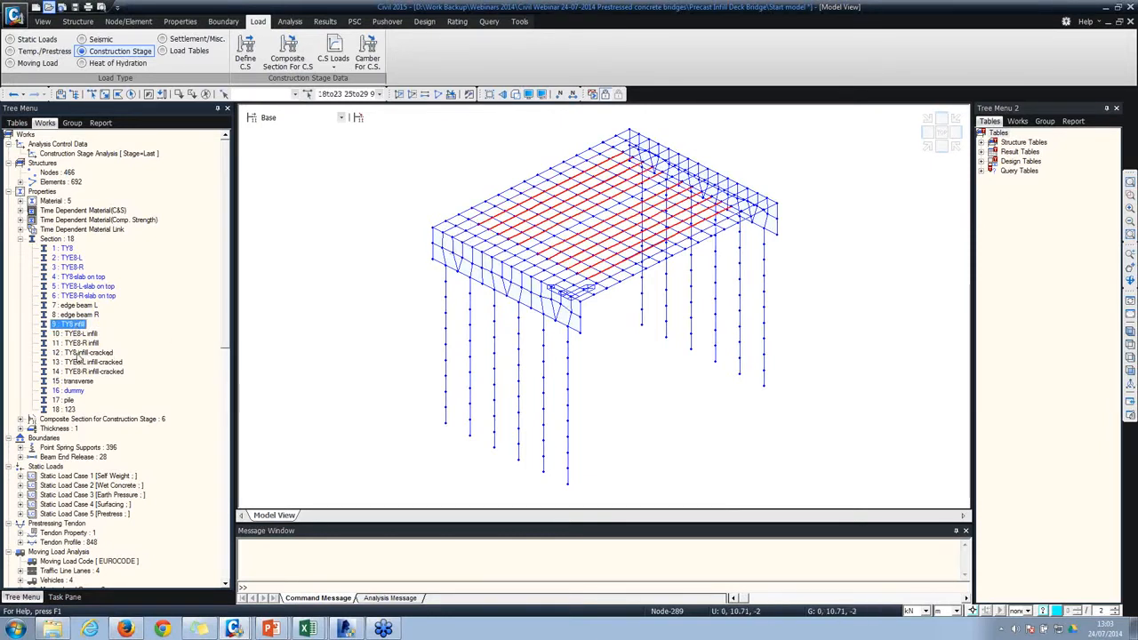
left_click(76, 353)
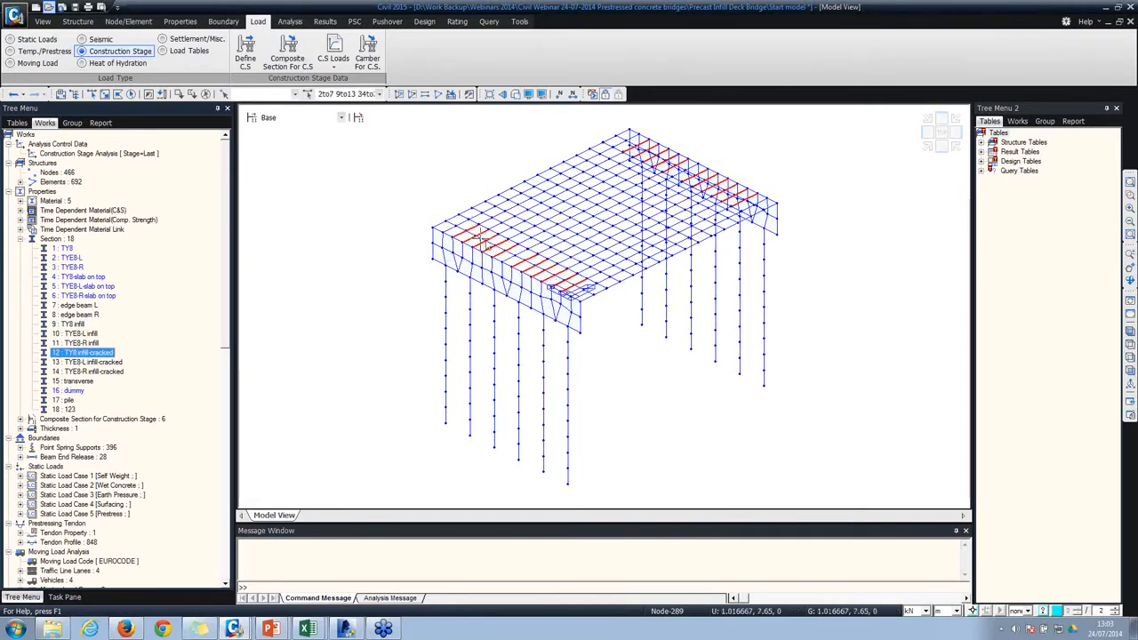
Step: Clear the element selection and show the bridge model with solid section shapes in Hidden view
mouse_move(226, 287)
left_mouse_down()
mouse_move(224, 411)
mouse_move(224, 286)
left_mouse_up()
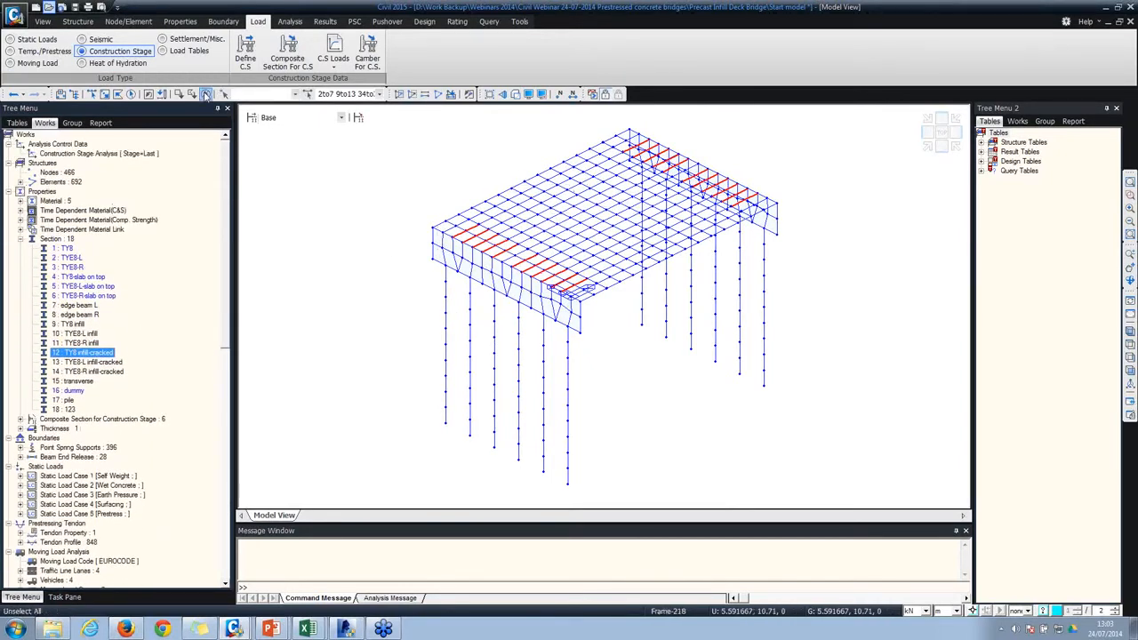
left_click(297, 96)
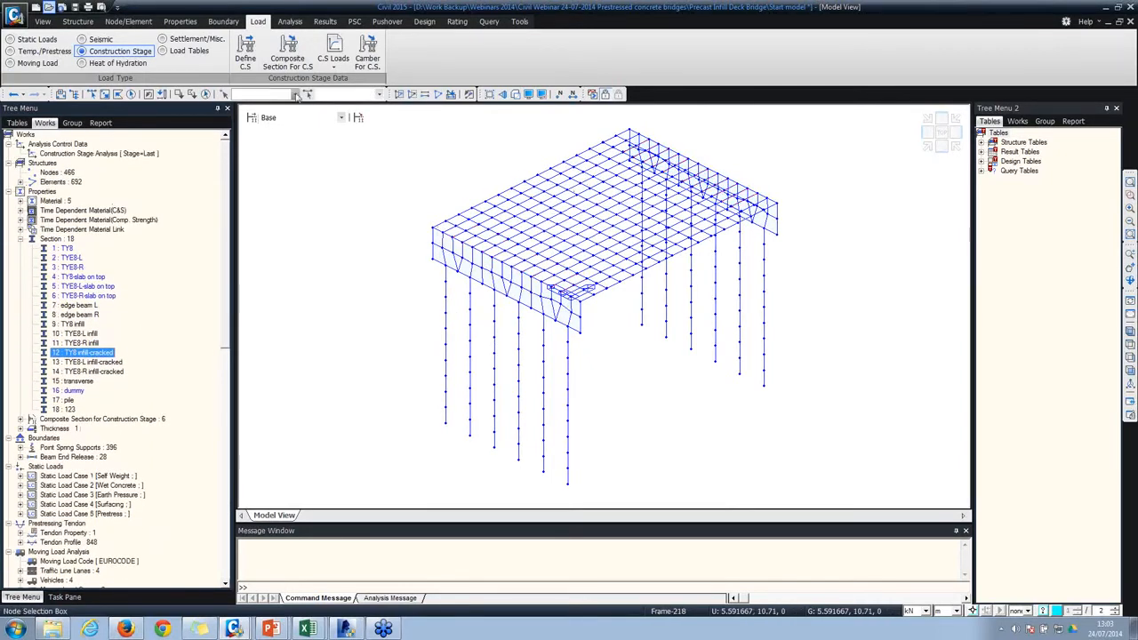
left_click(516, 94)
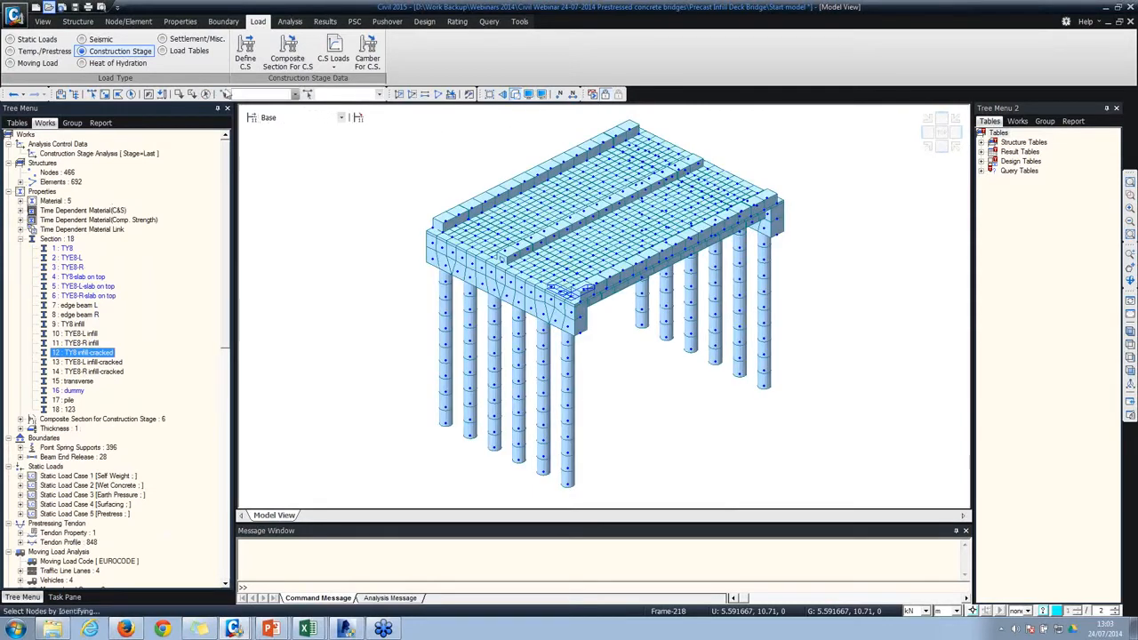
Step: Open the composite precast infill beam bridge model from the Precast Infill Deck Bridge folder, discarding the changes to Start model
left_click(49, 7)
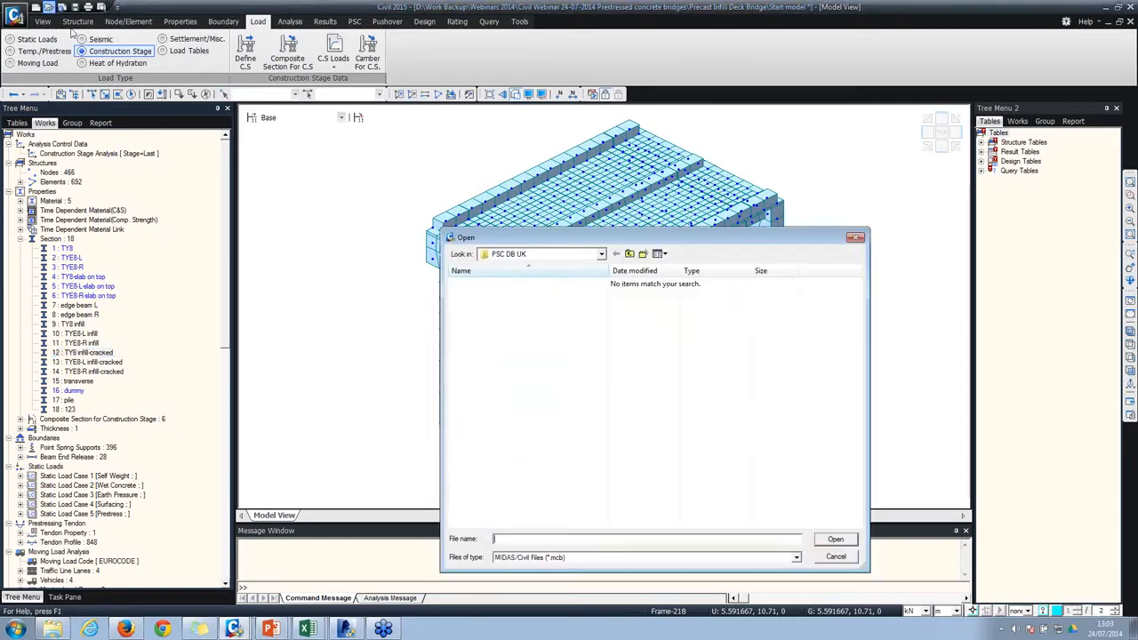
left_click(631, 256)
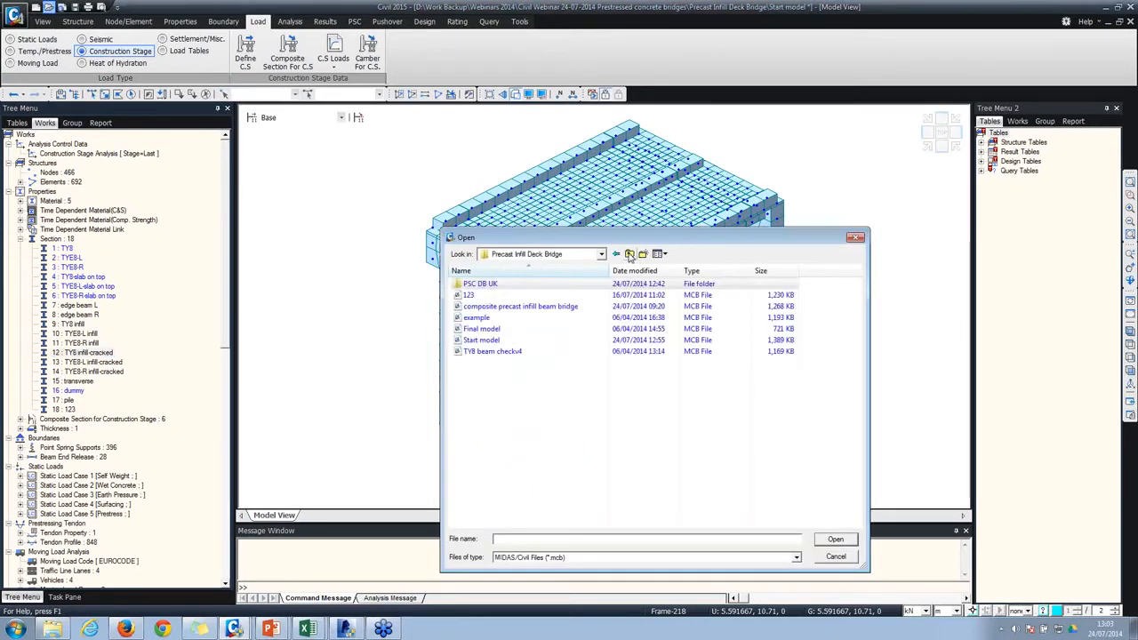
double_click(518, 313)
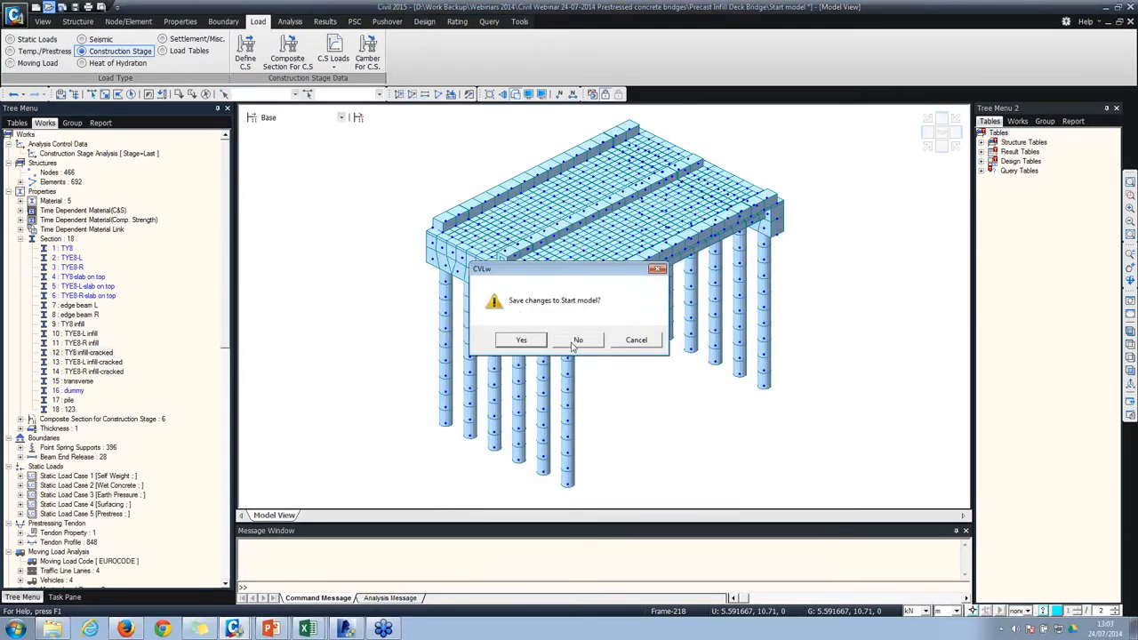
left_click(579, 340)
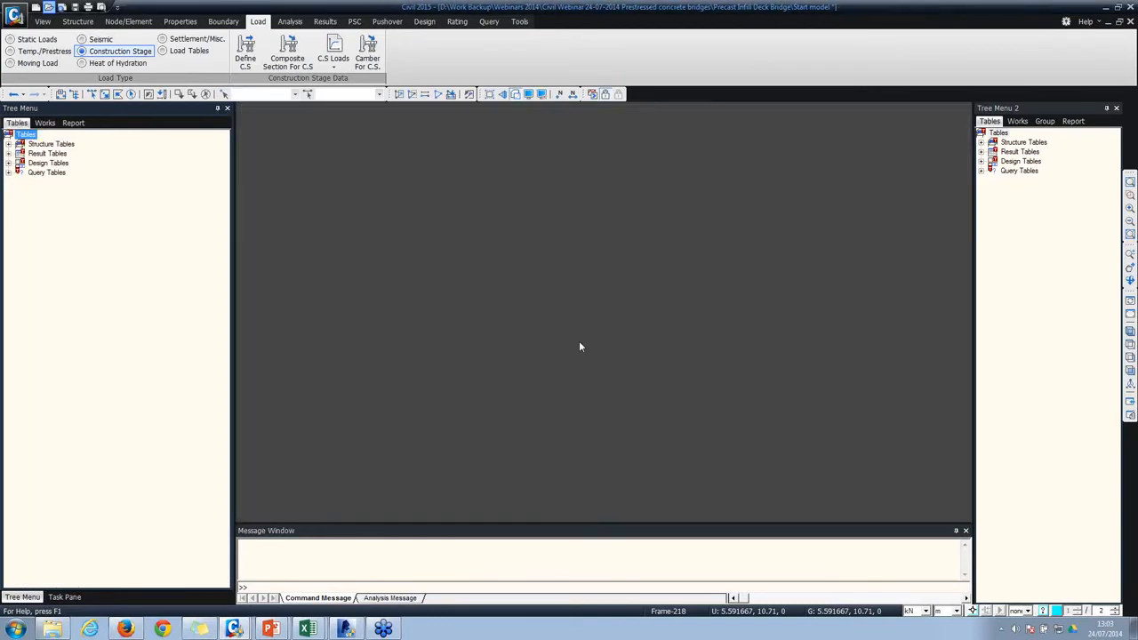
Step: Switch to the Civil window holding the composite precast infill beam bridge model and show it with solid section shapes in Hidden view
mouse_move(236, 629)
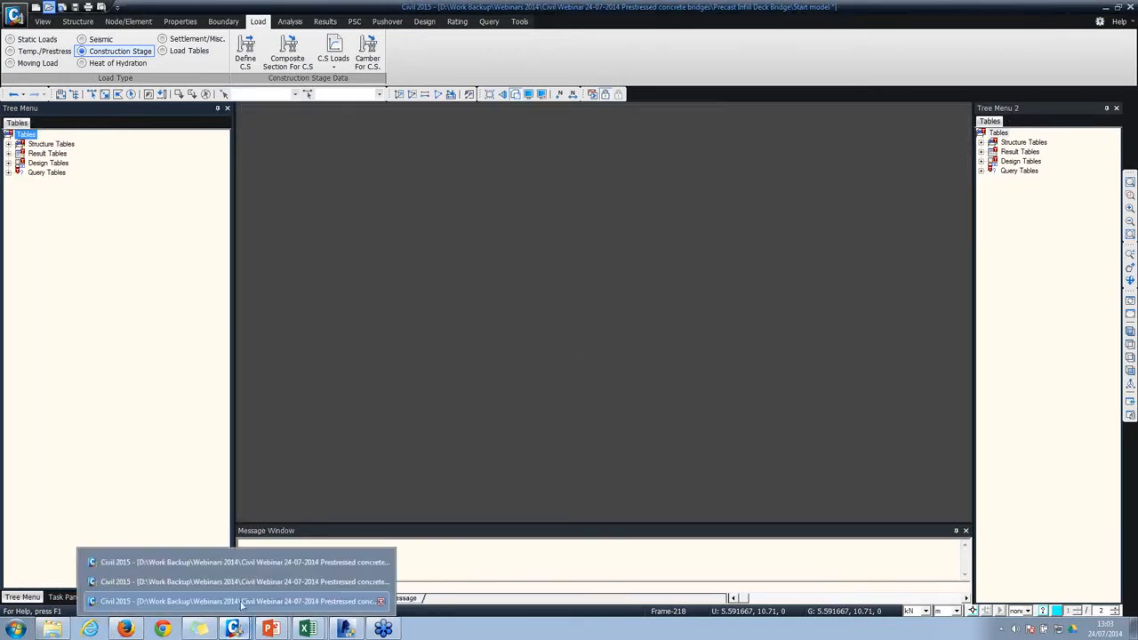
left_click(261, 563)
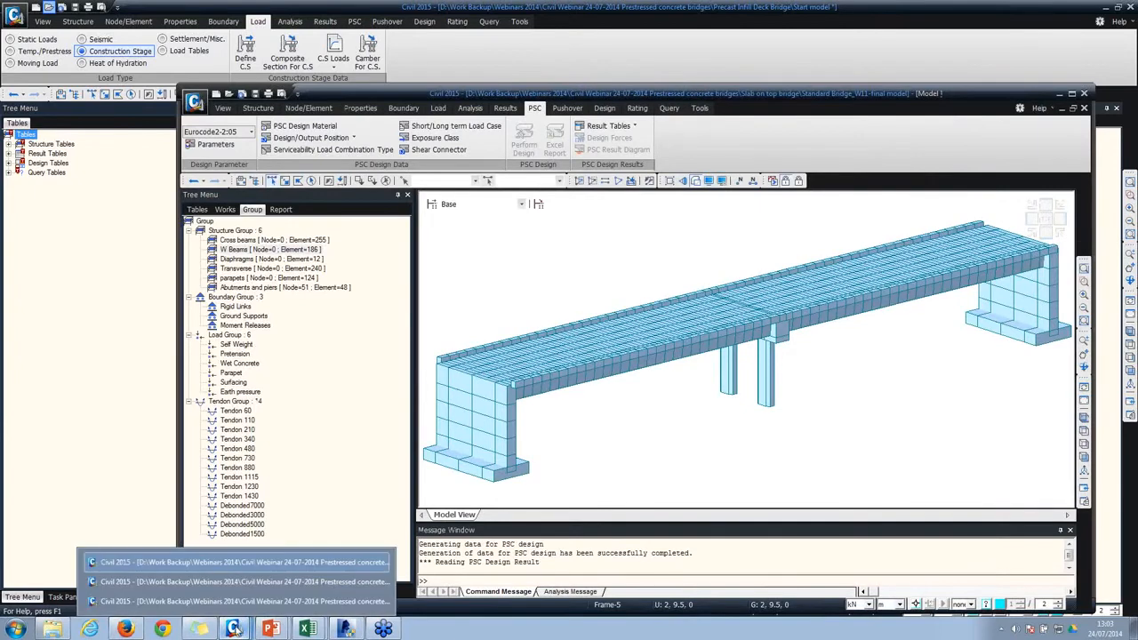
left_click(231, 582)
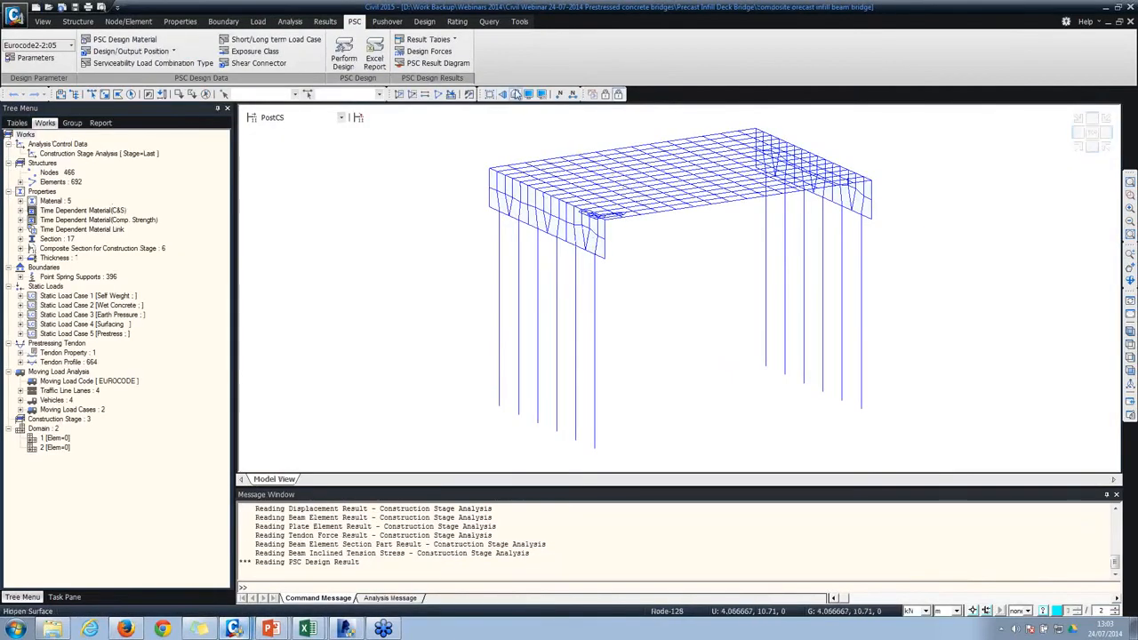
left_click(516, 94)
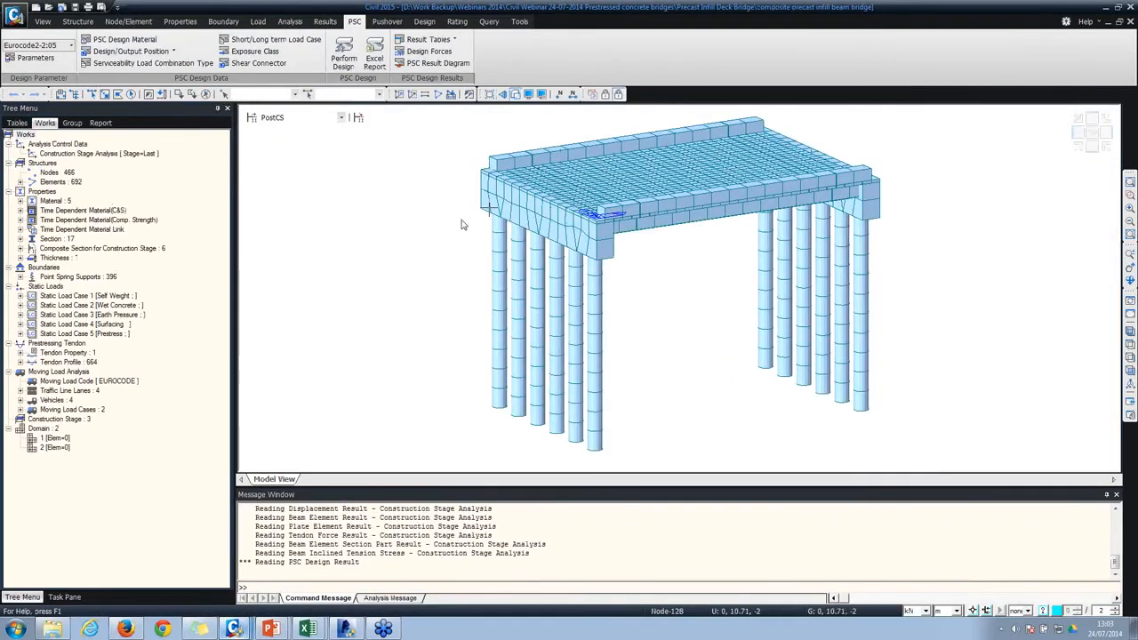
mouse_move(464, 219)
middle_mouse_down("ctrl")
mouse_move(486, 228)
mouse_move(467, 220)
middle_mouse_up("ctrl")
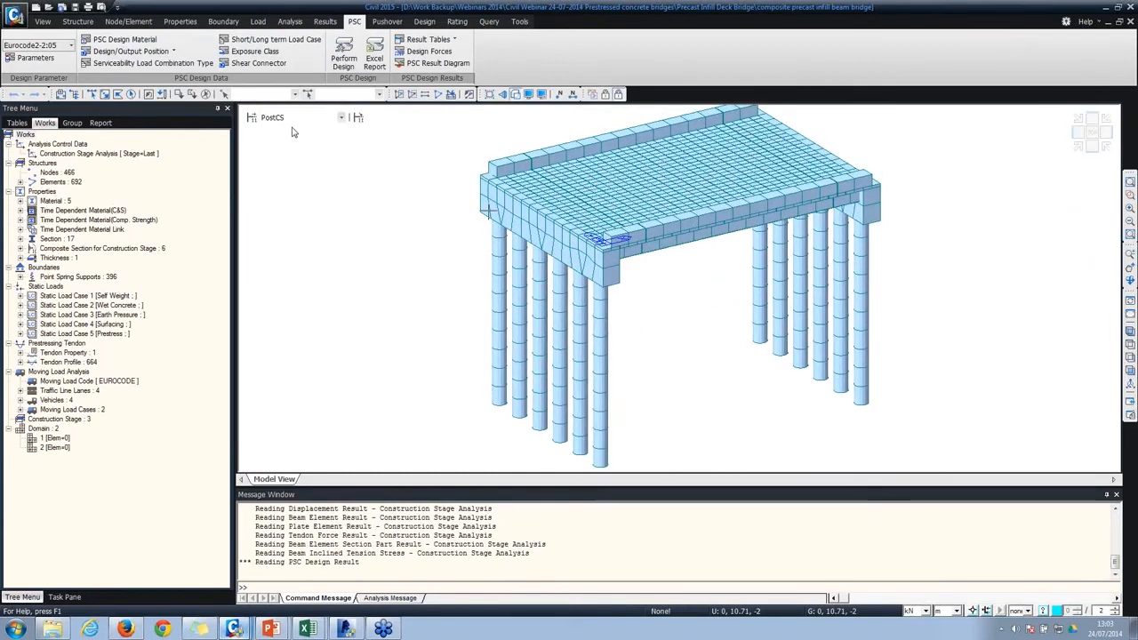
Step: Show the bridge model at construction Stage 1
left_click(303, 117)
left_click(287, 133)
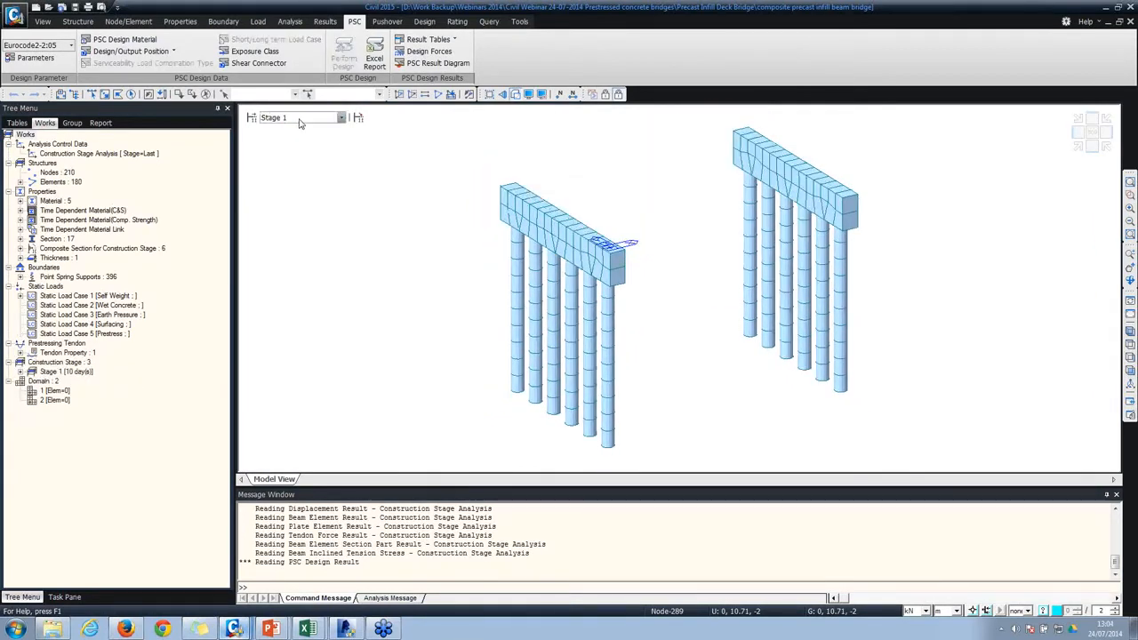
left_click(301, 122)
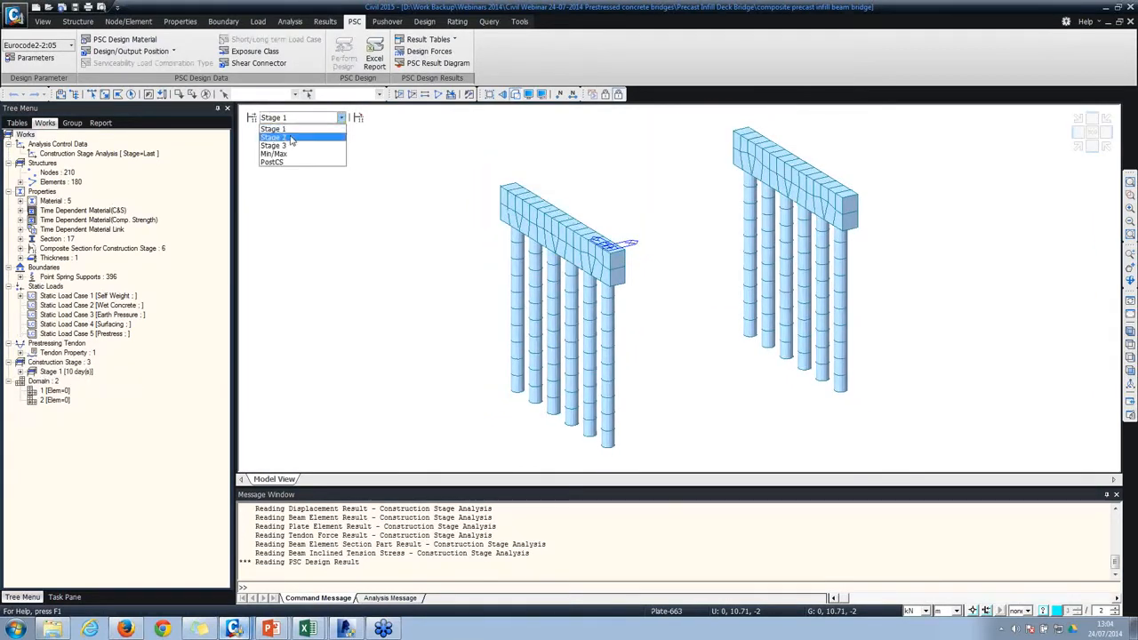
Step: List the linear point spring supports of Stage 1 and display the spring supports on the piles
left_click(24, 278)
left_click(20, 277)
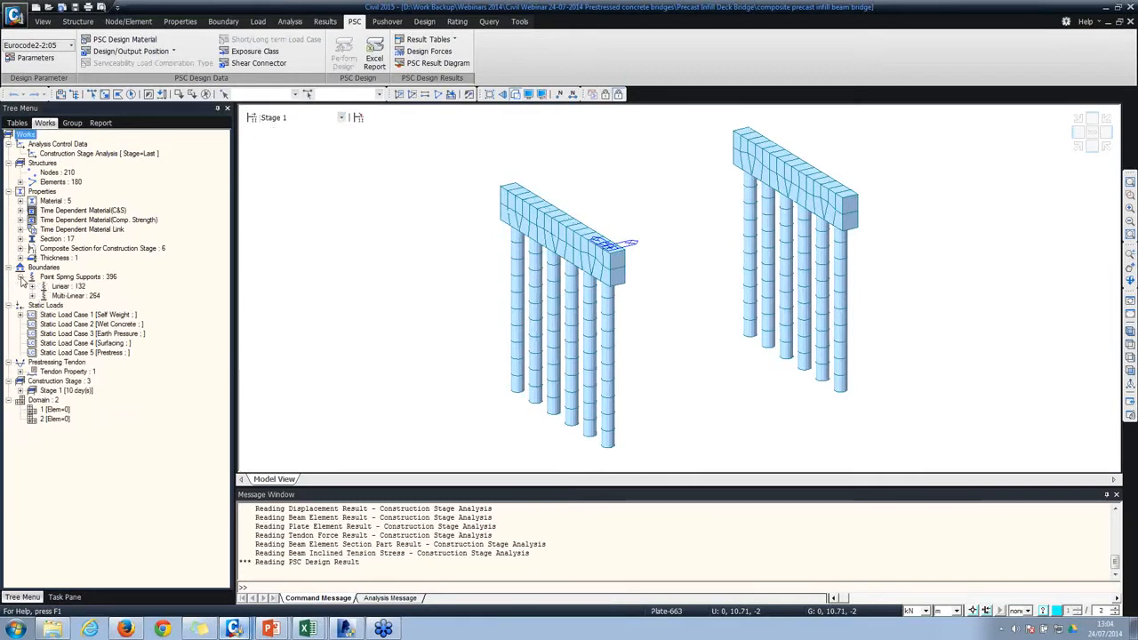
left_click(32, 286)
left_click(81, 296)
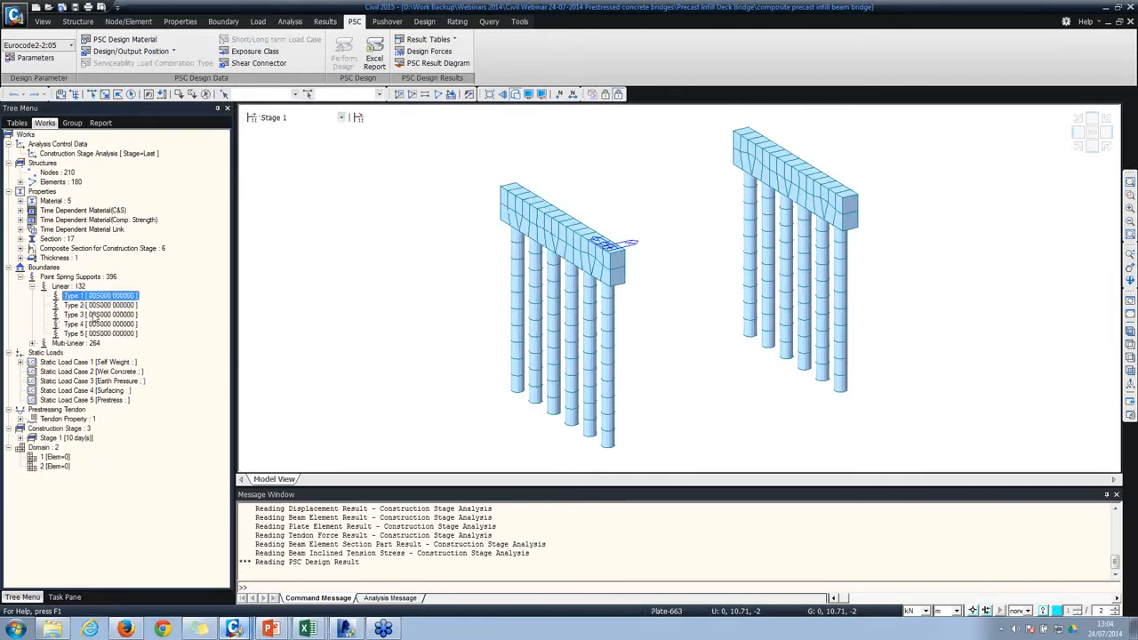
right_click(93, 306)
left_click(121, 463)
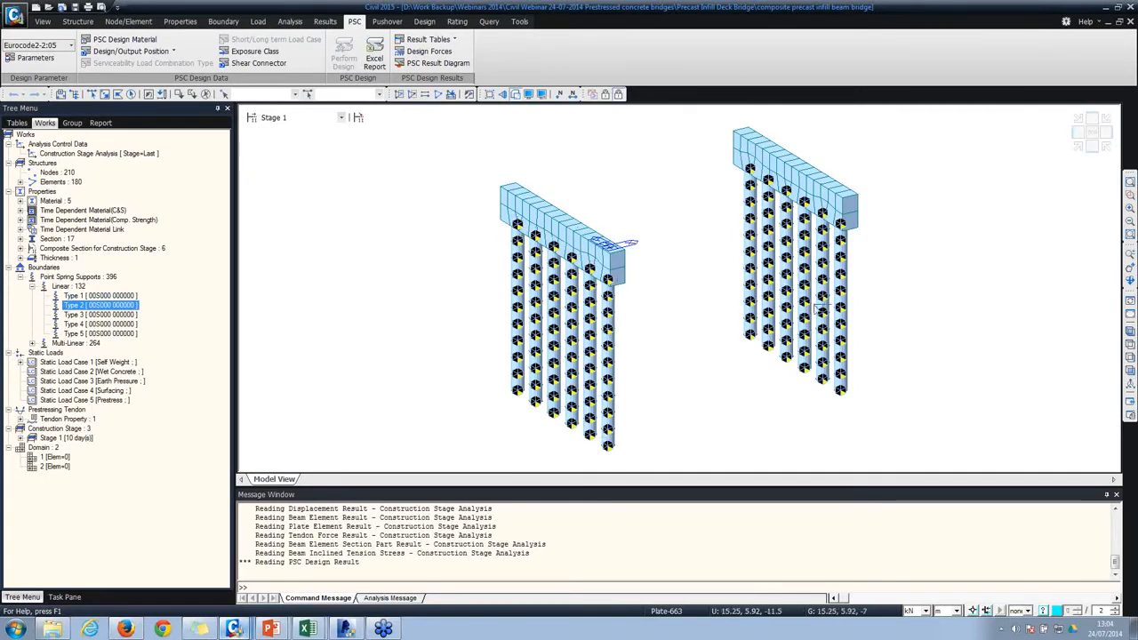
Step: Show the bridge model at construction Stage 3, followed by Stage 2
left_click(297, 119)
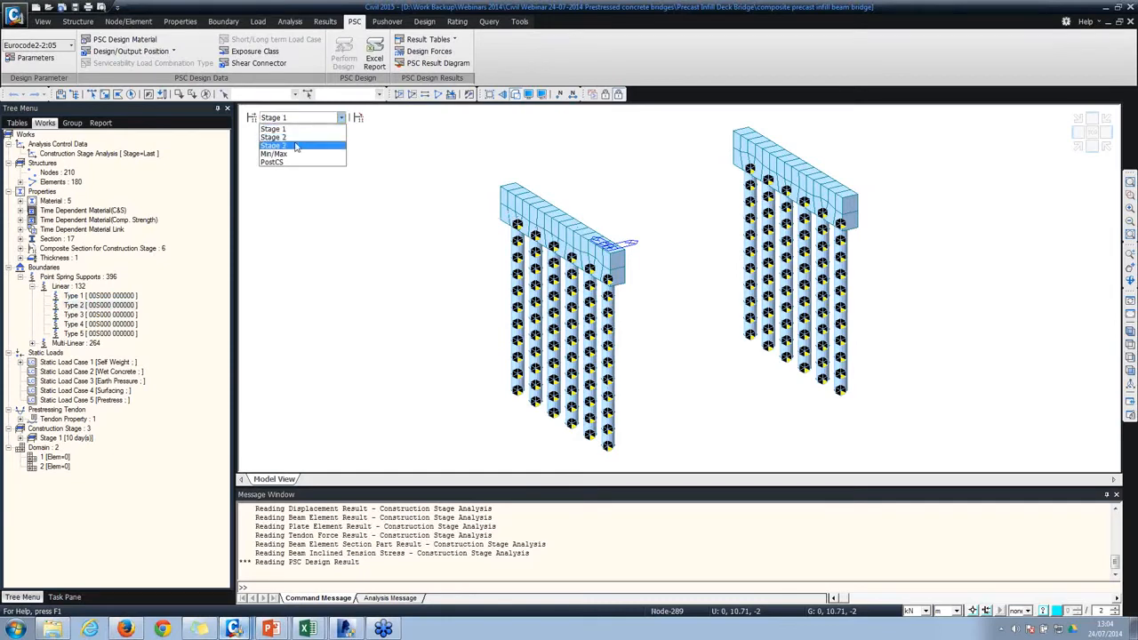
left_click(297, 146)
left_click(285, 118)
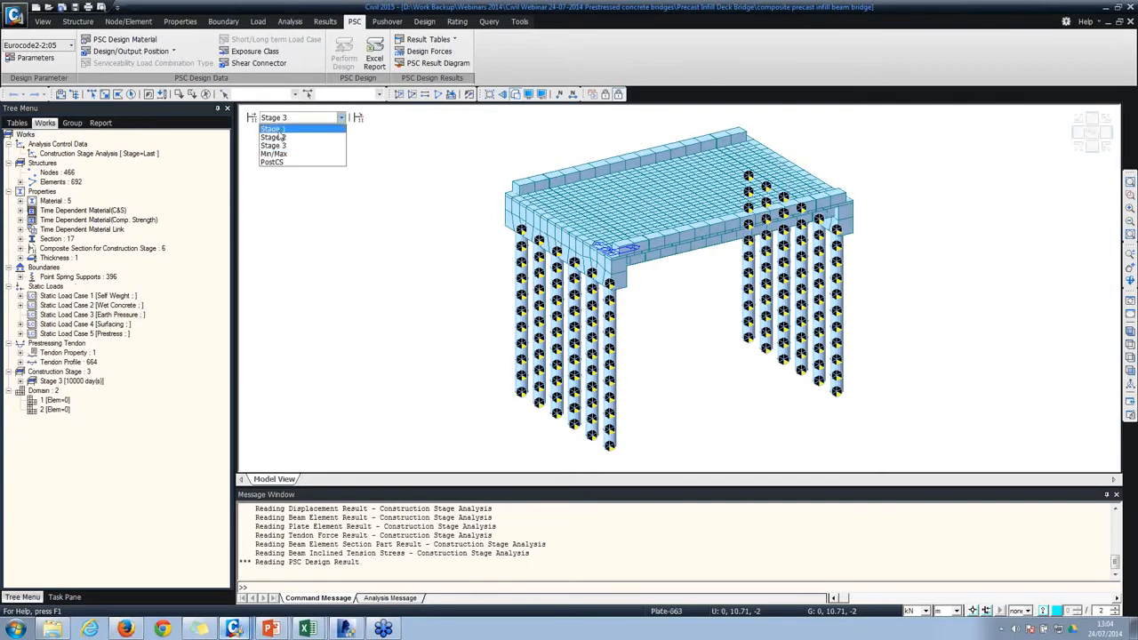
left_click(276, 137)
left_click(285, 118)
left_click(280, 138)
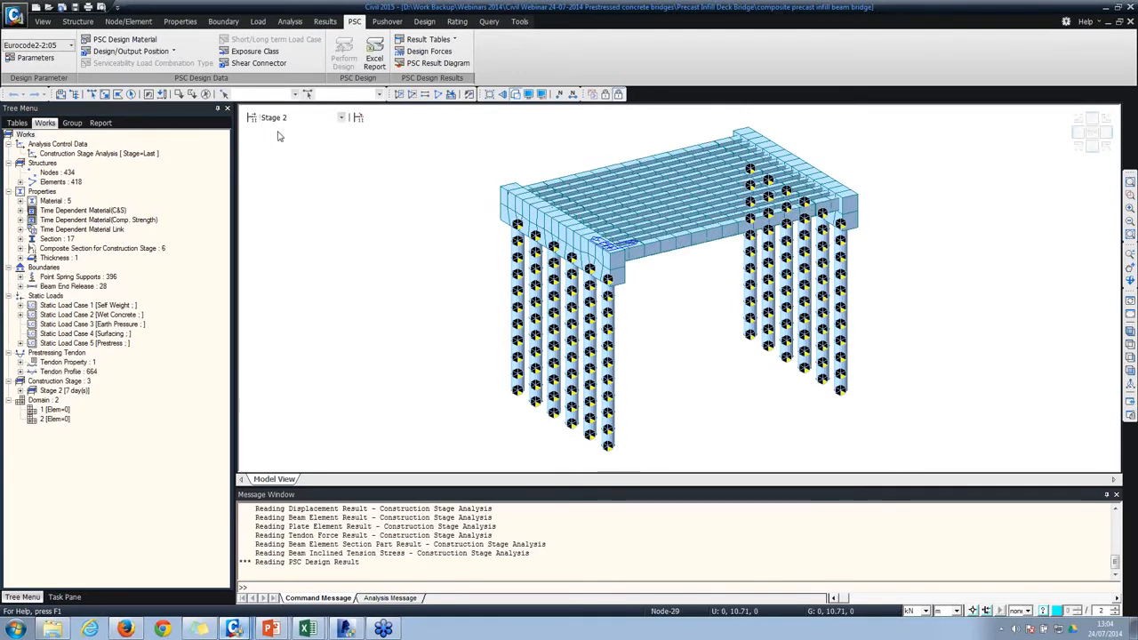
Step: List the beam end releases of Stage 2 and display them on the model
left_click(19, 286)
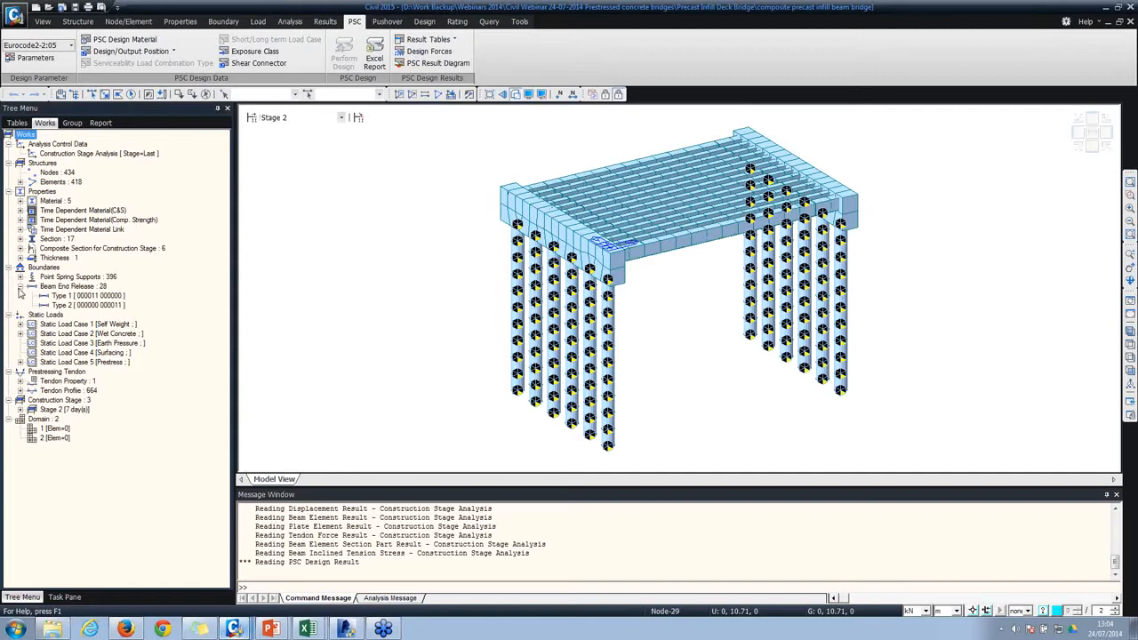
right_click(62, 305)
left_click(97, 463)
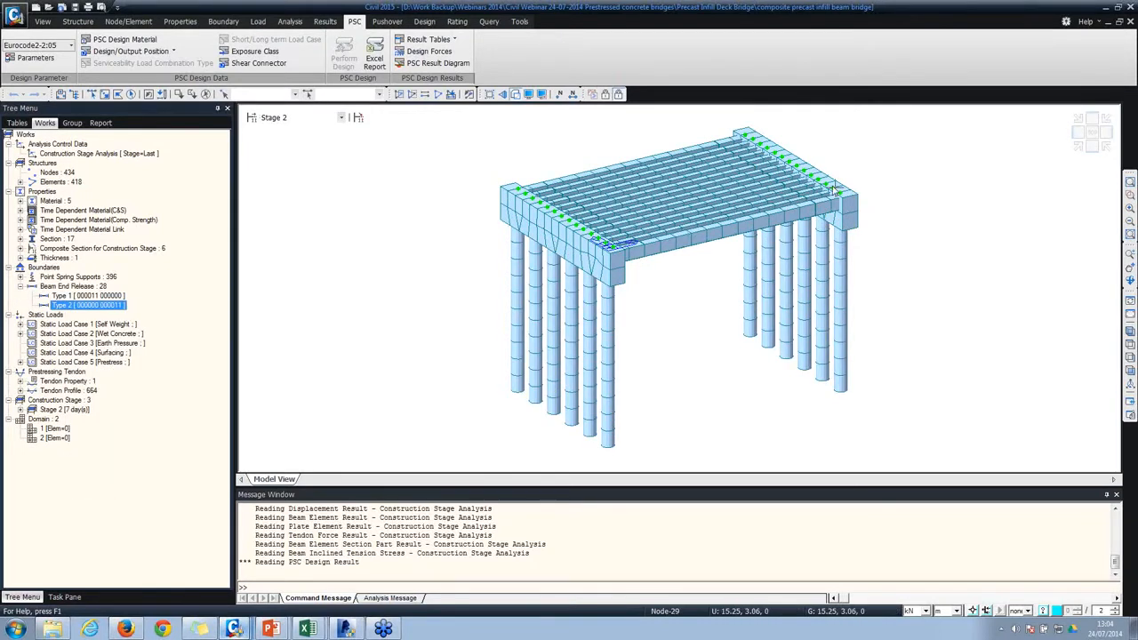
Step: Step the model view through construction Stage 3, Stage 1 and Stage 2
left_click(272, 117)
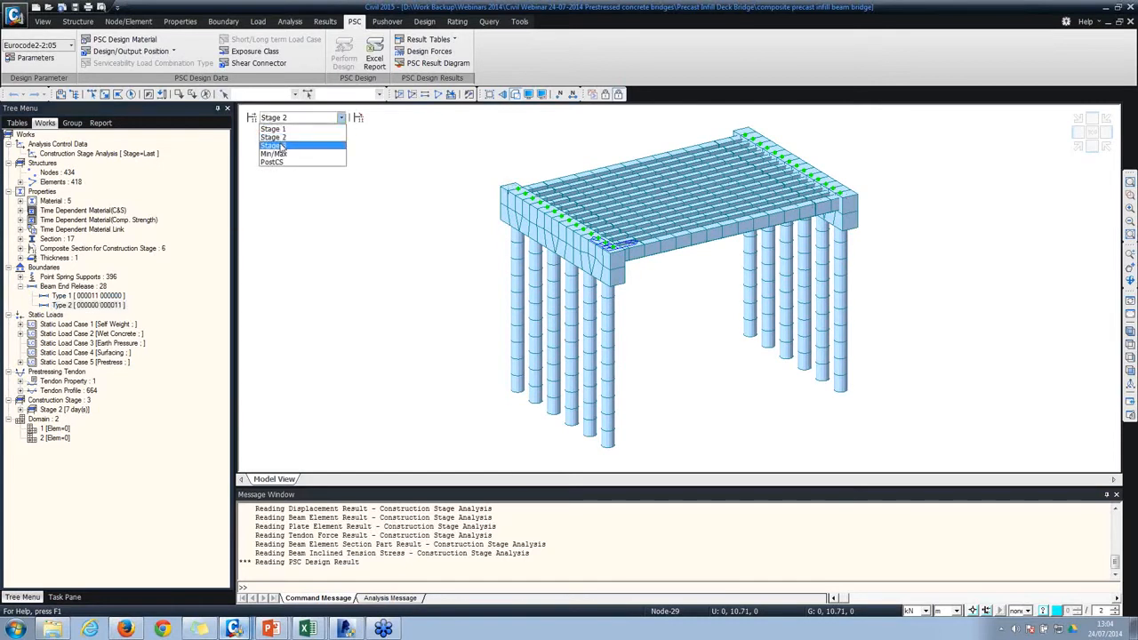
left_click(280, 146)
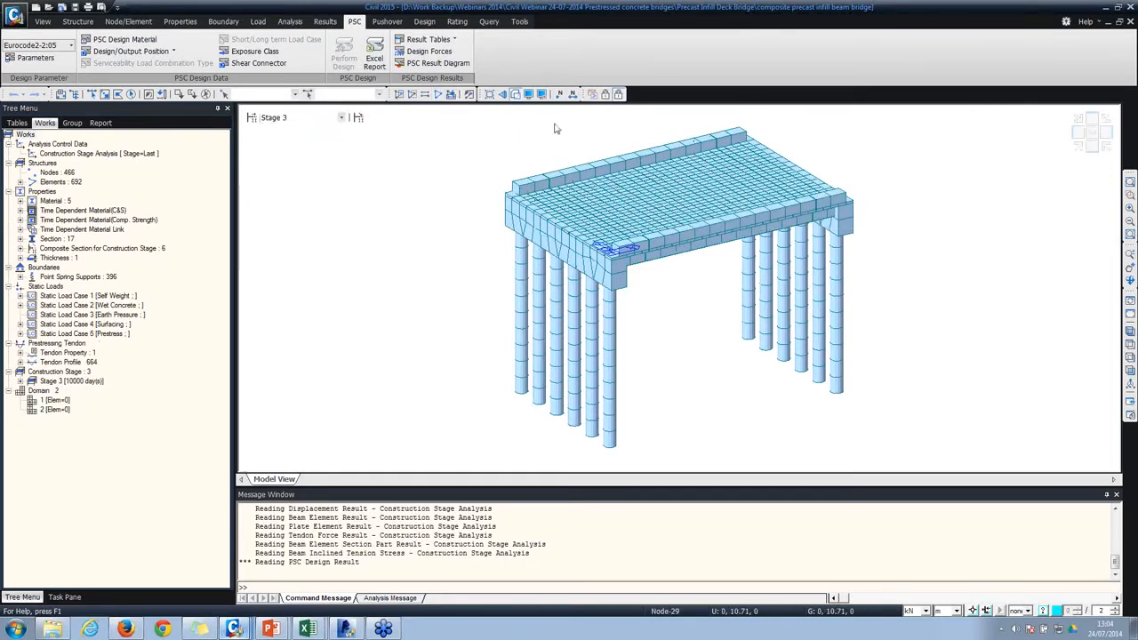
left_click(290, 22)
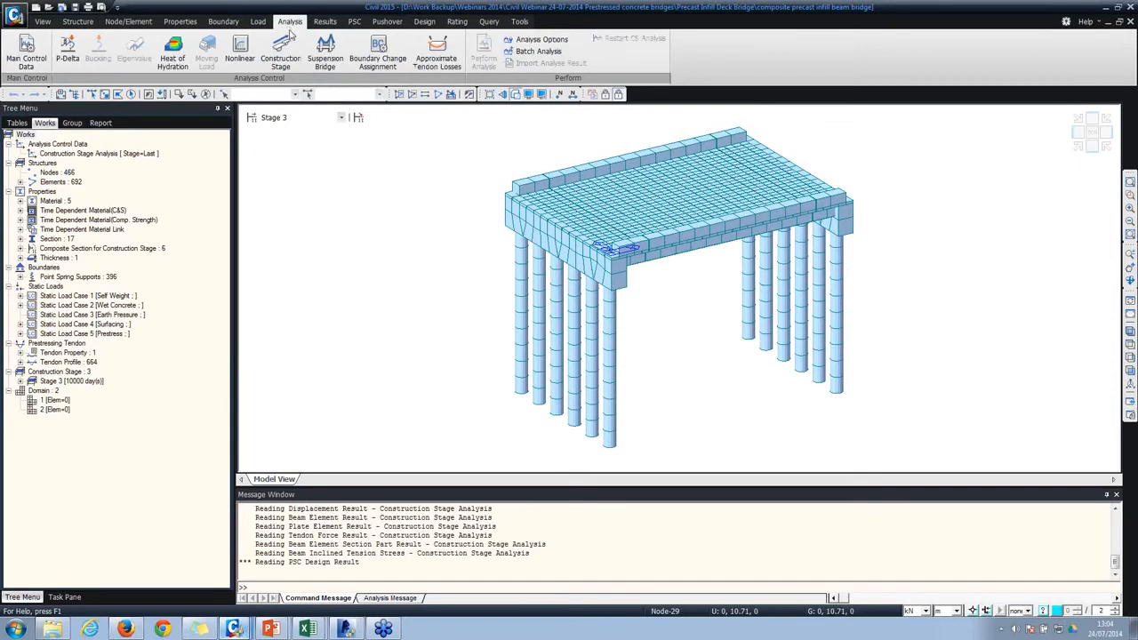
left_click(318, 118)
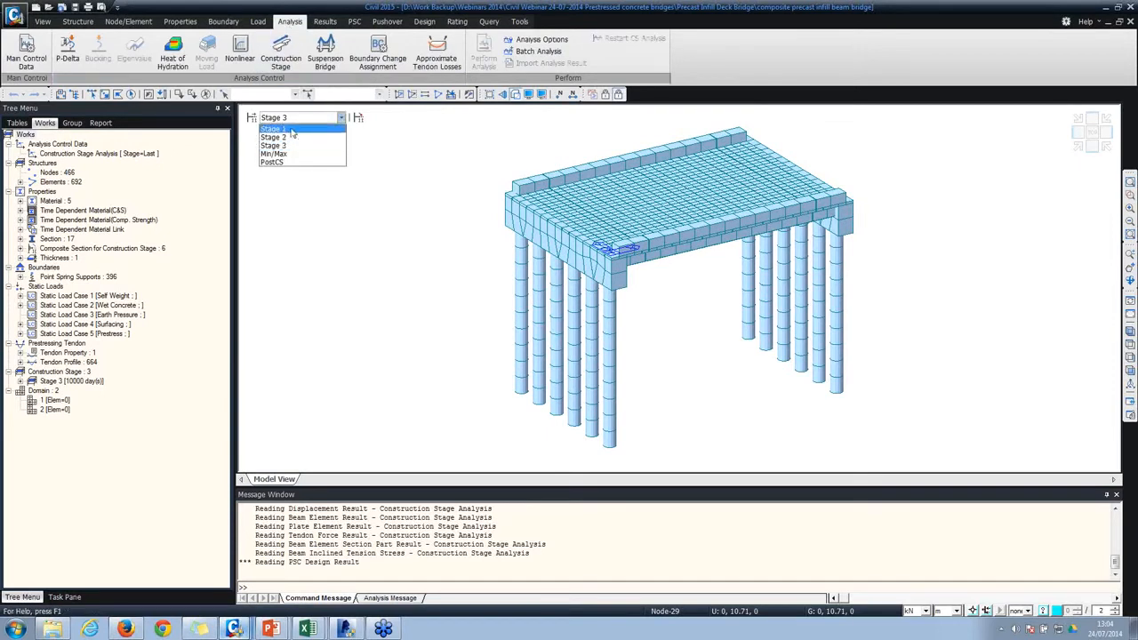
left_click(293, 131)
right_click(293, 132)
left_click(299, 119)
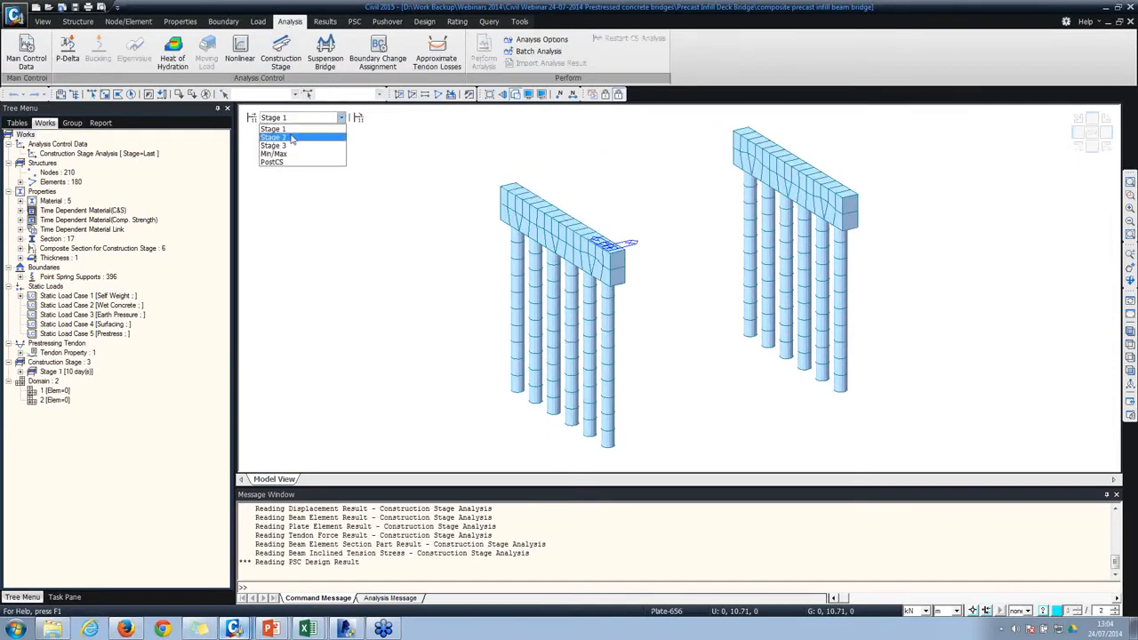
left_click(285, 137)
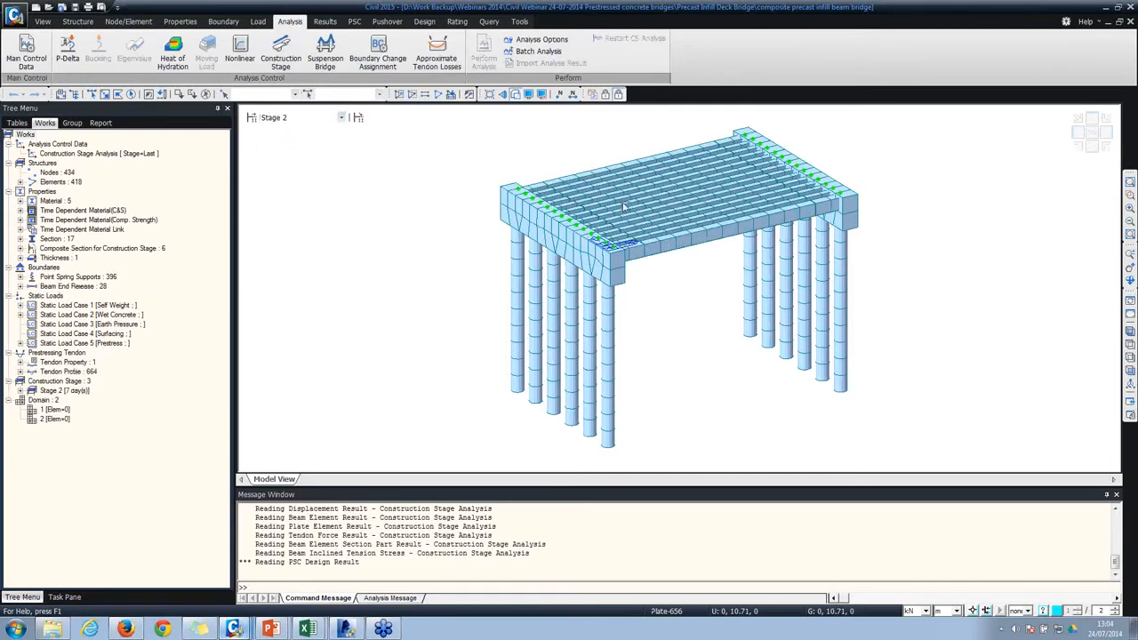
Step: Display the My beam diagram for CS: Dead Load at Stage 2 with solid fill, contour and legend
right_click(310, 172)
mouse_move(391, 205)
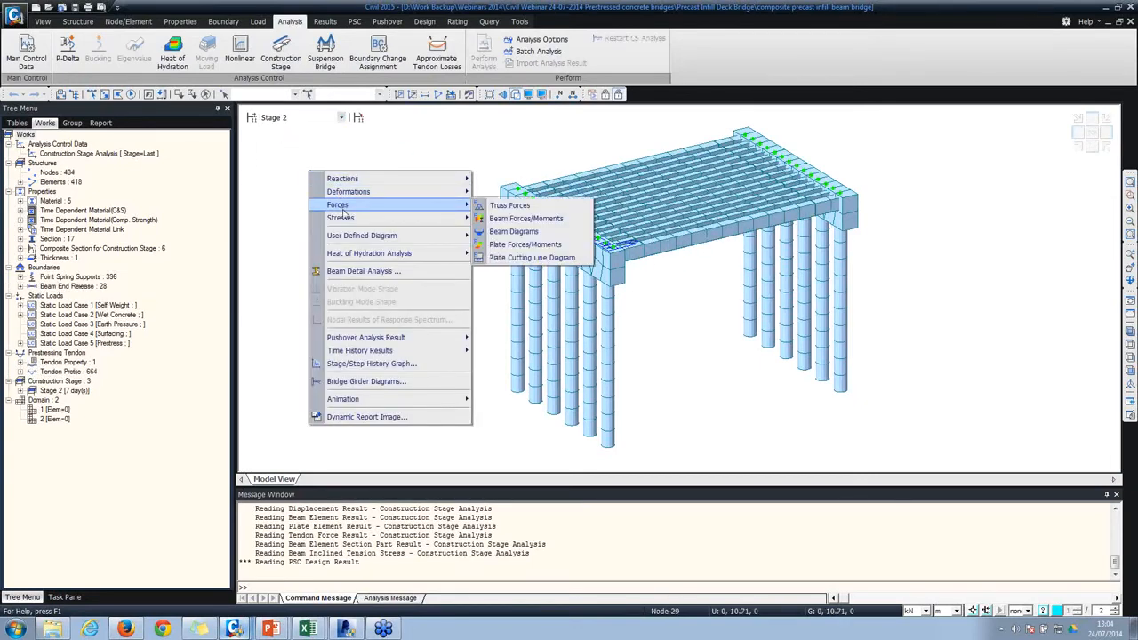
left_click(513, 232)
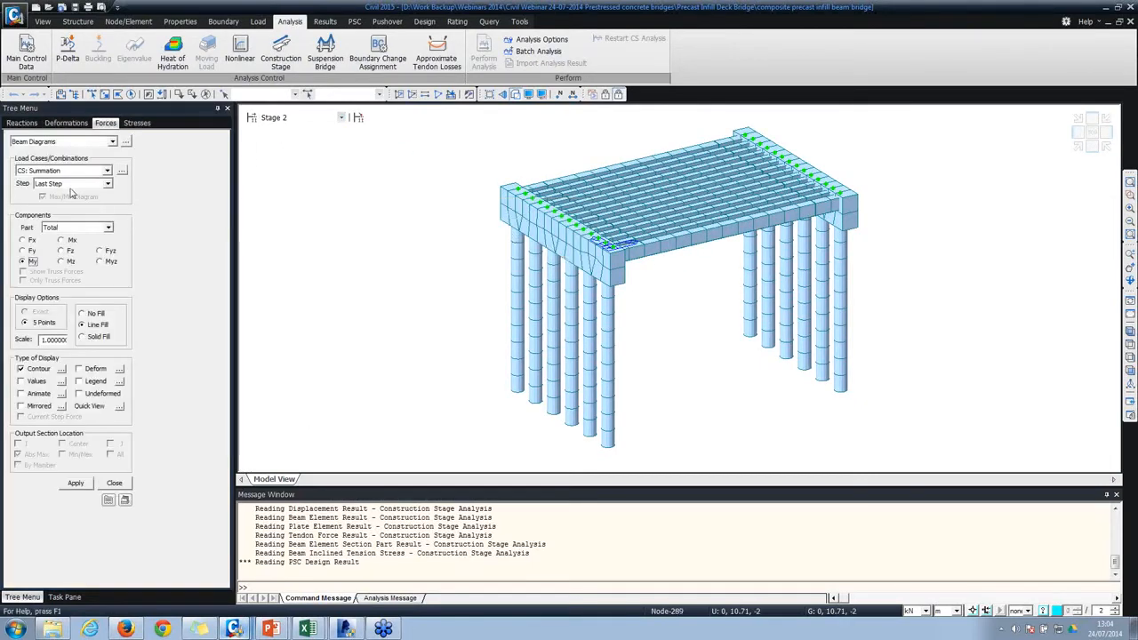
left_click(68, 170)
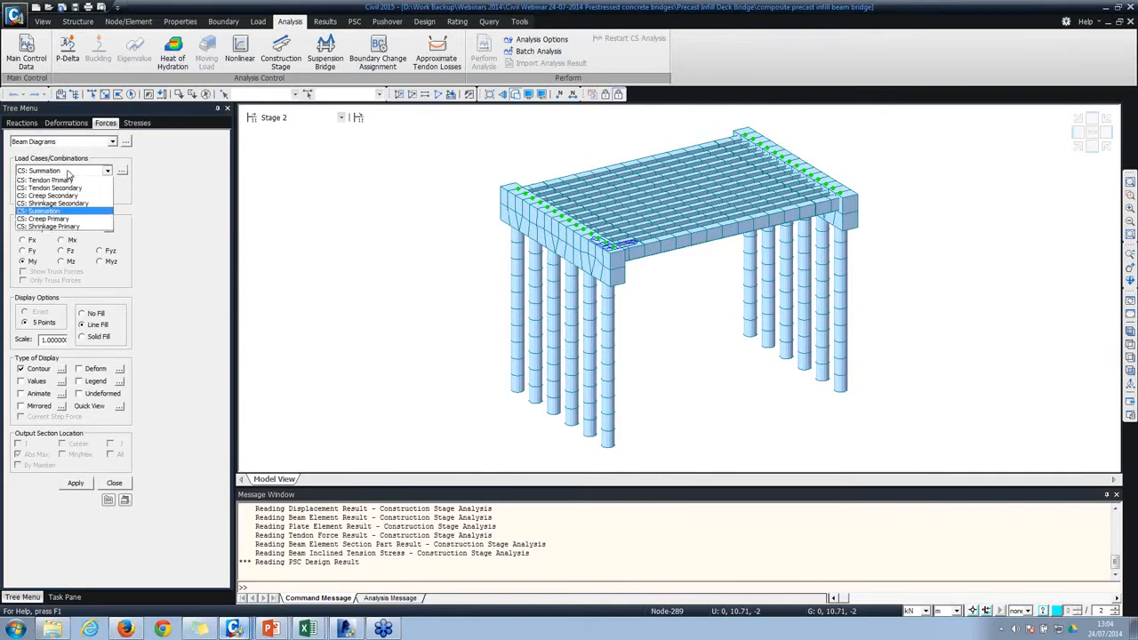
left_click(45, 187)
left_click(85, 338)
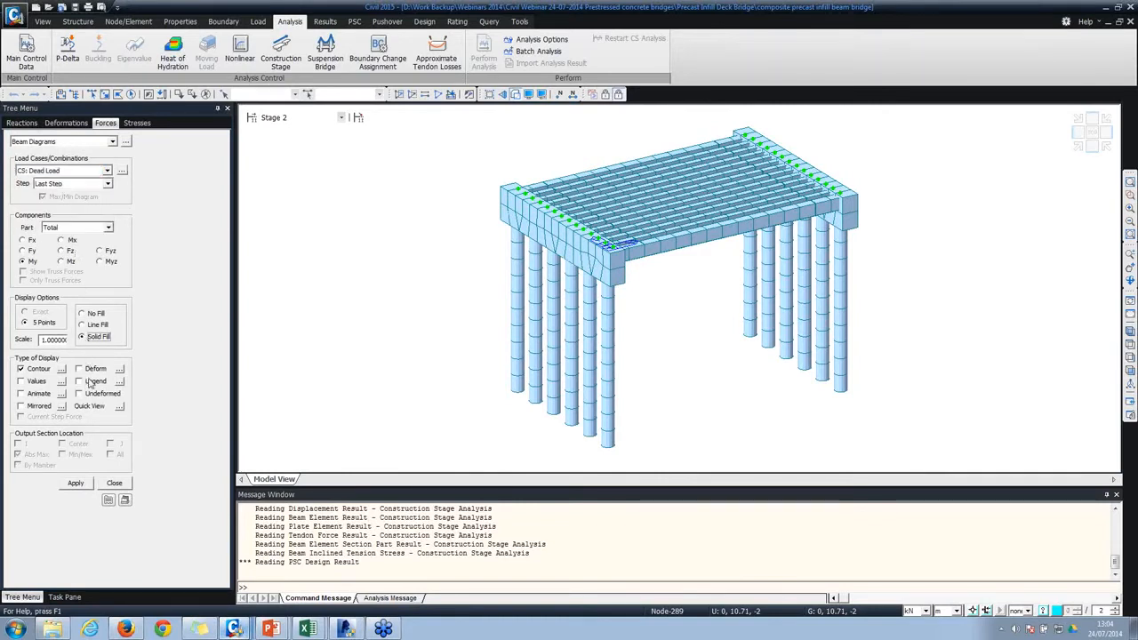
left_click(89, 382)
left_click(77, 484)
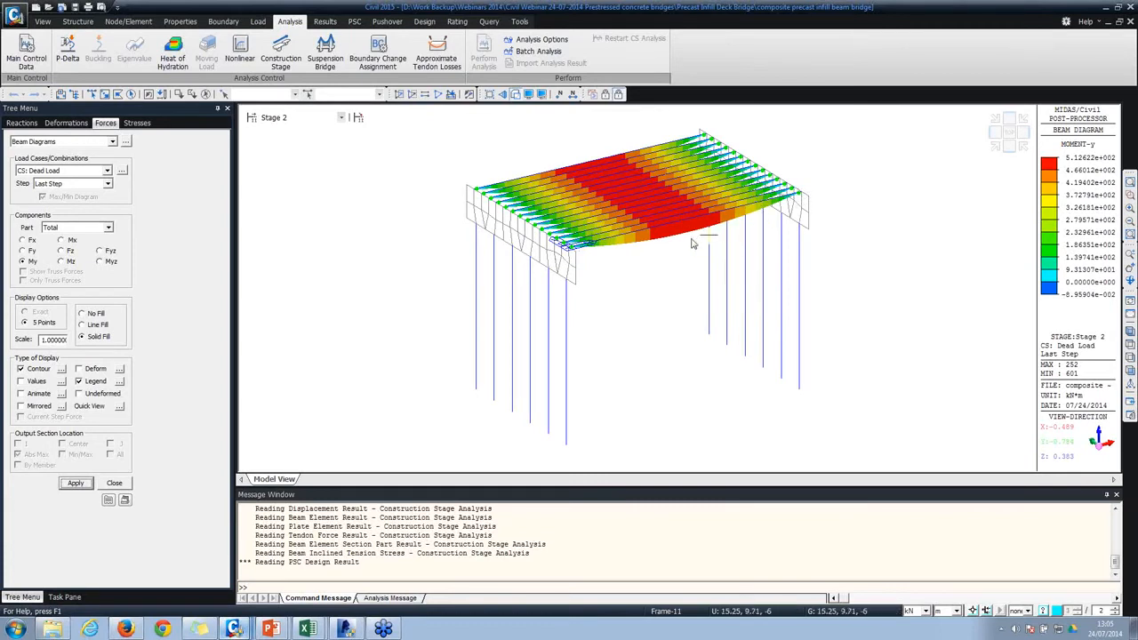
Step: Display the My beam diagram for CS: Tendon Primary at Stage 2
left_click(76, 177)
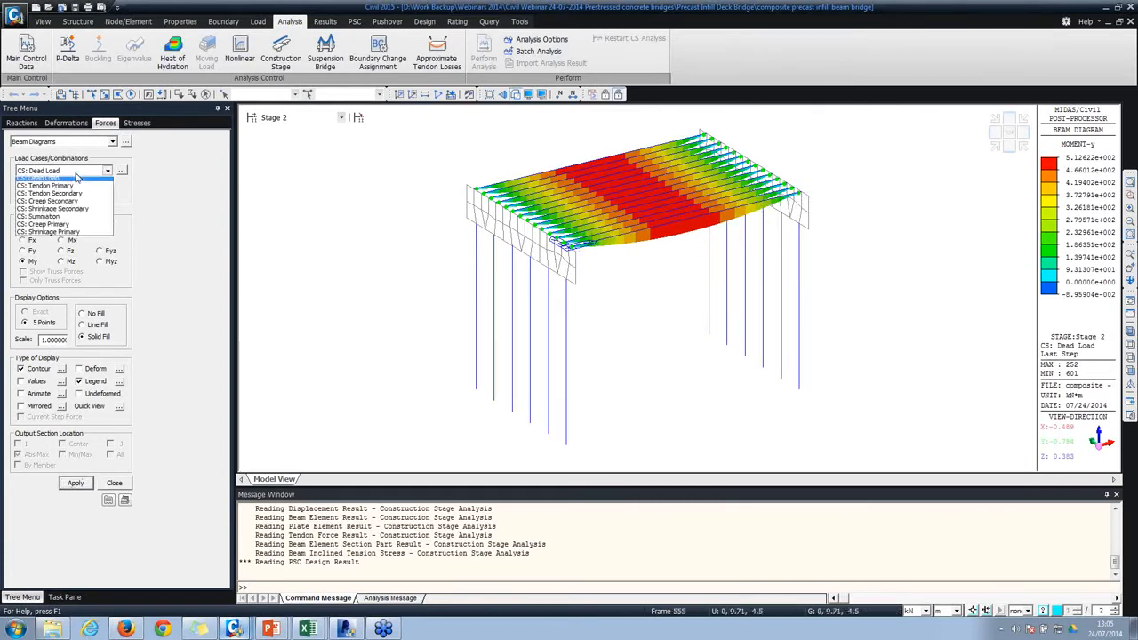
left_click(76, 188)
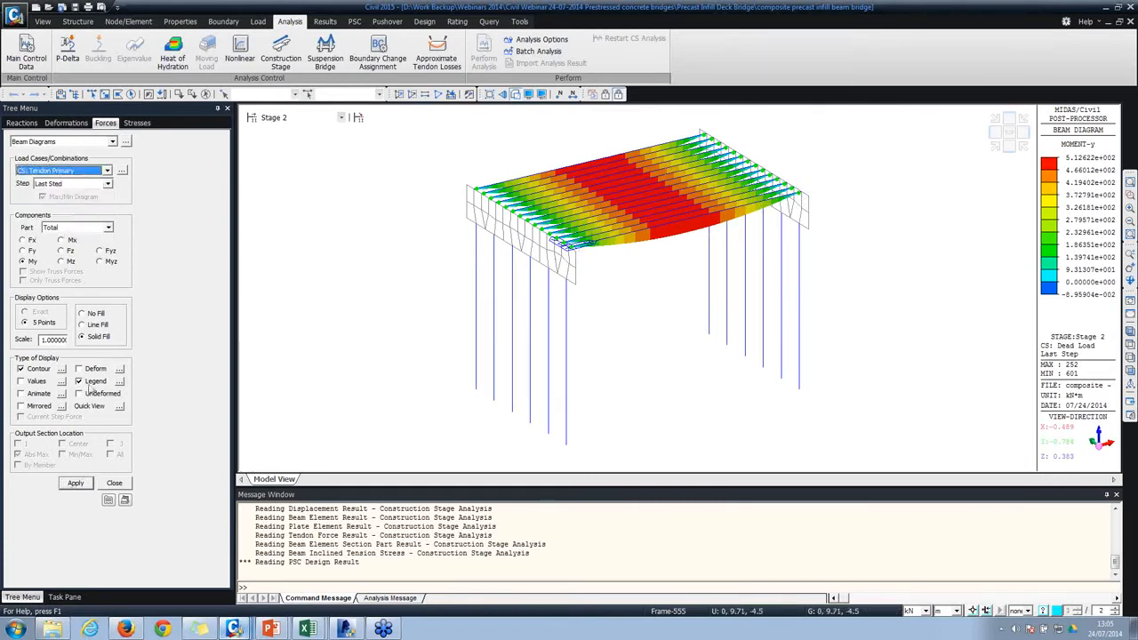
left_click(75, 484)
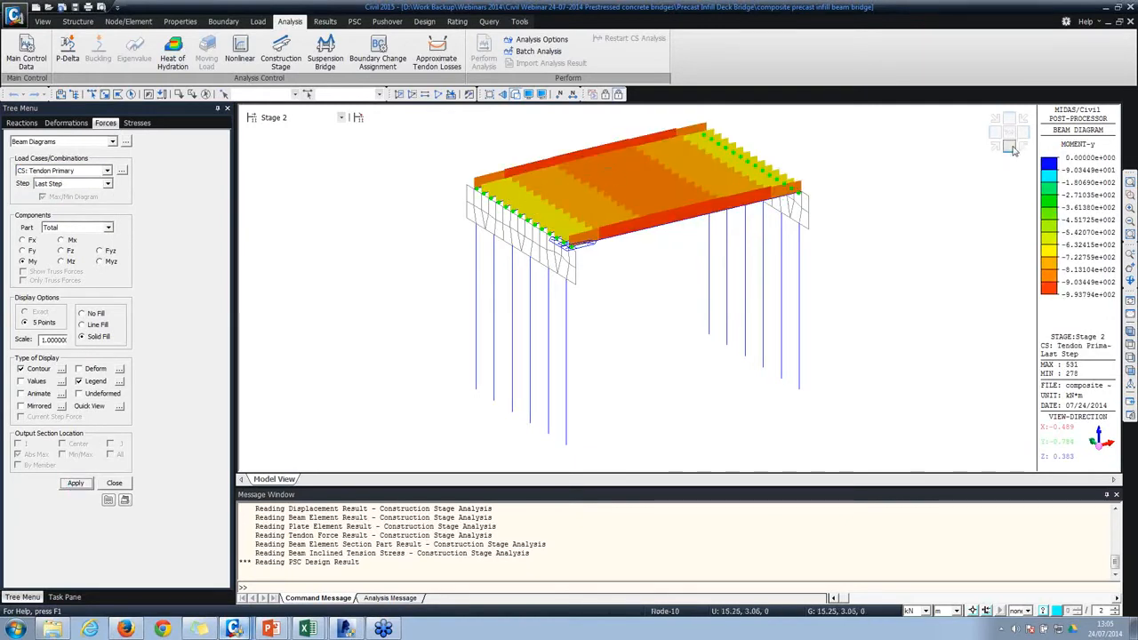
Step: Display the My beam diagram for CS: Tendon Secondary at Stage 3, view it from the front, and close the beam diagram settings
left_click(293, 119)
left_click(286, 146)
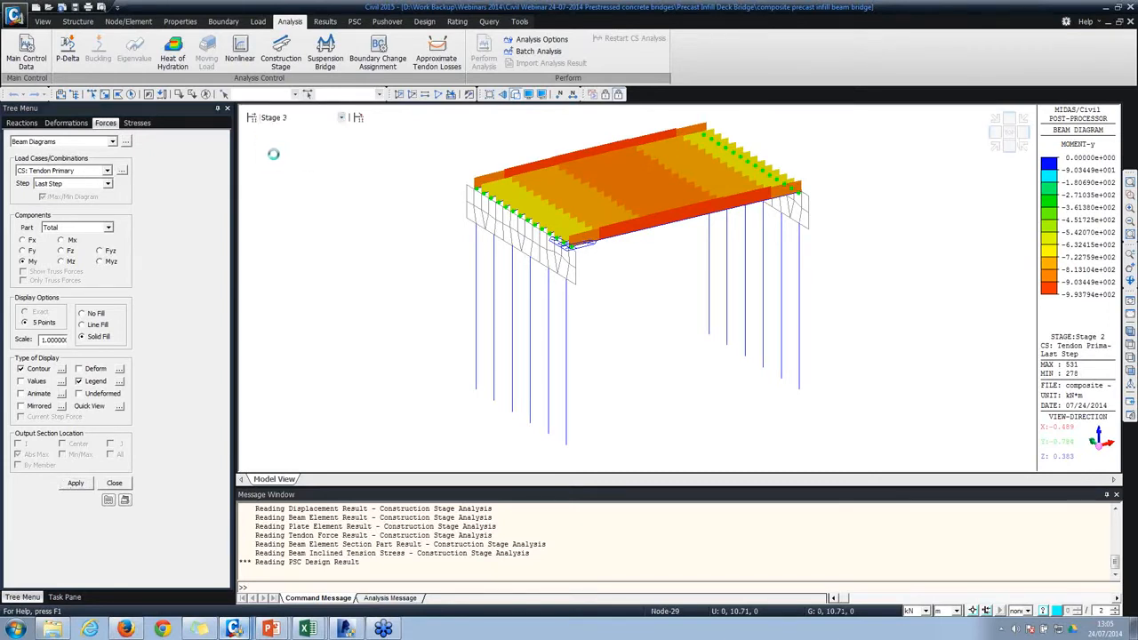
left_click(62, 172)
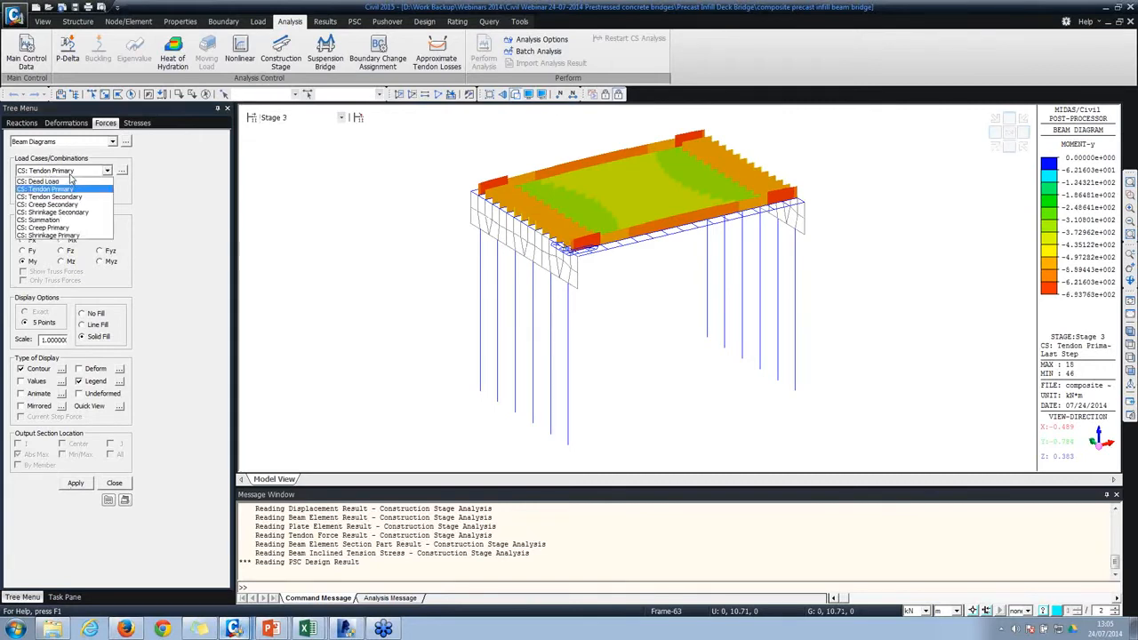
left_click(62, 196)
left_click(75, 483)
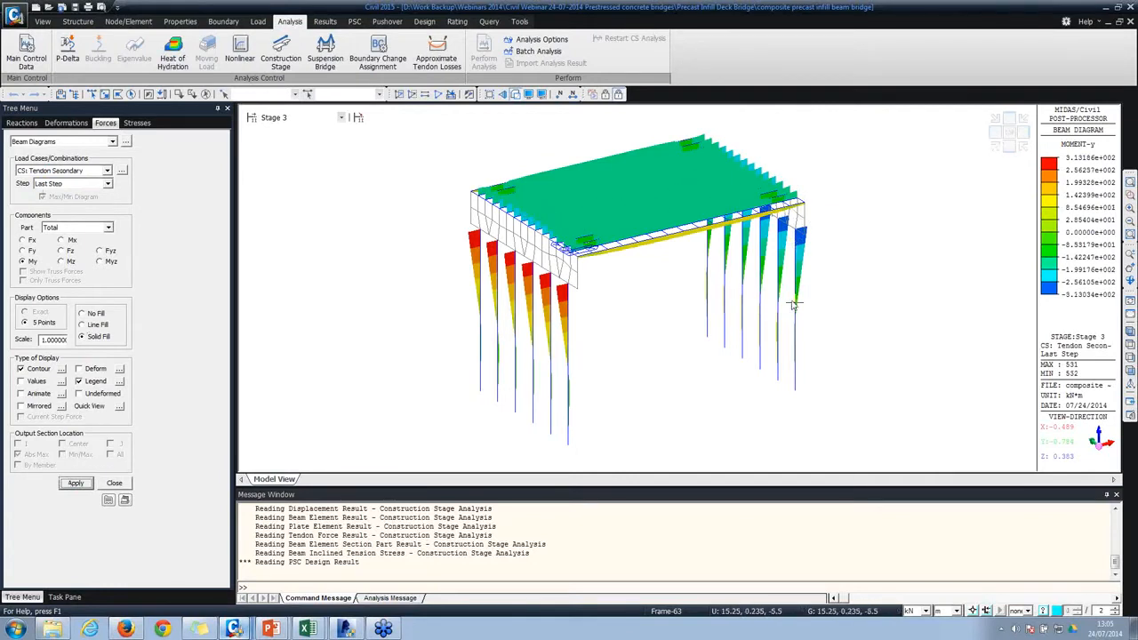
left_click(1011, 151)
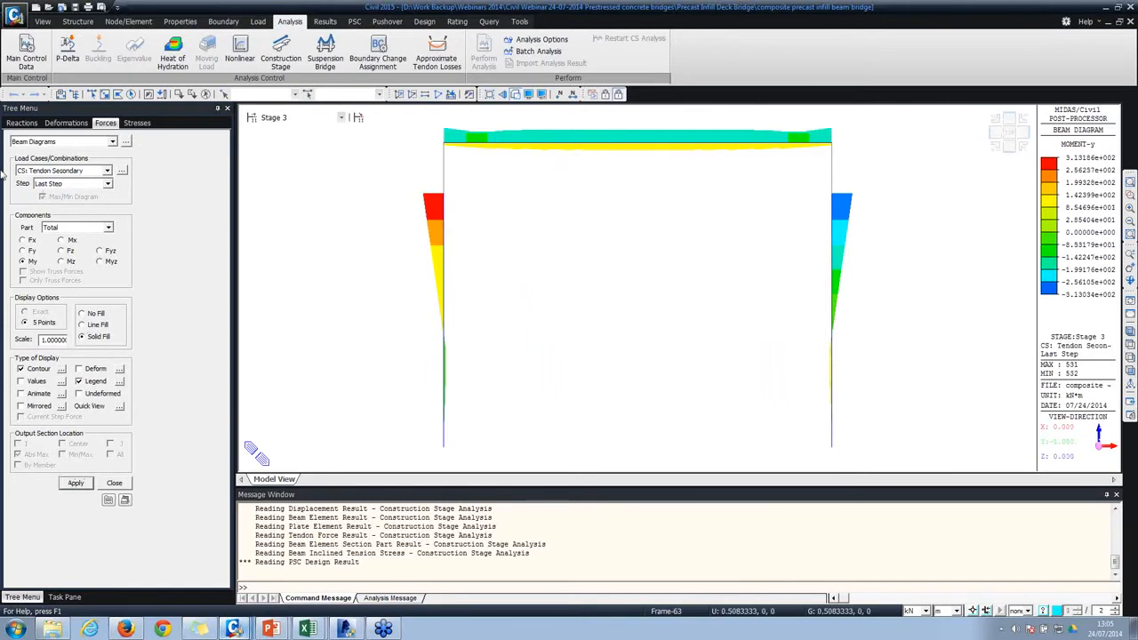
left_click(55, 171)
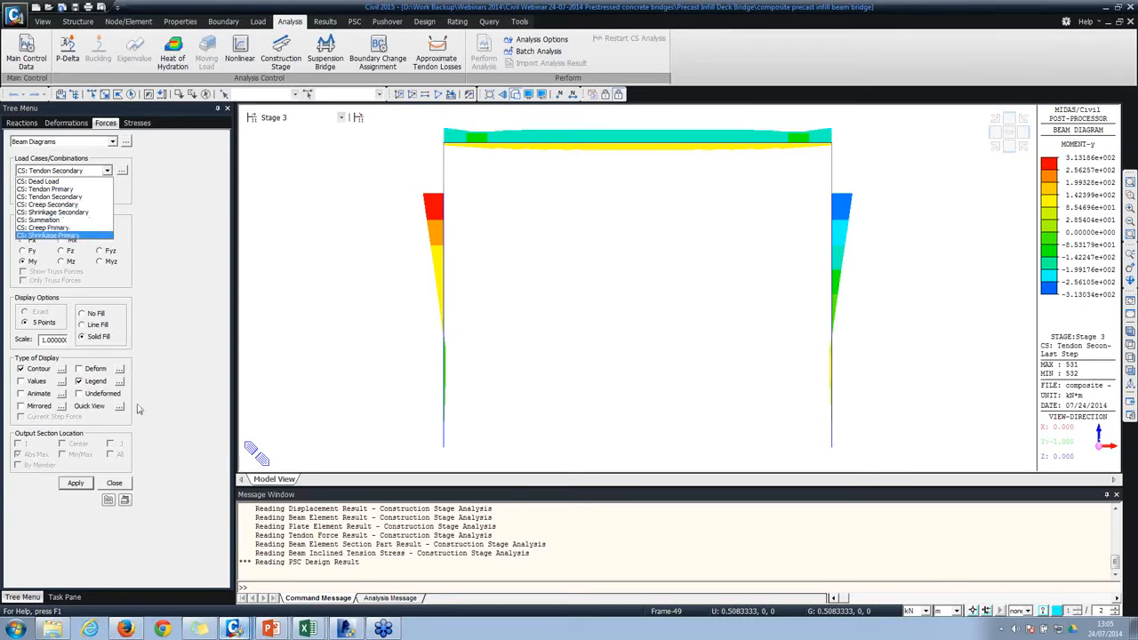
left_click(125, 500)
left_click(117, 483)
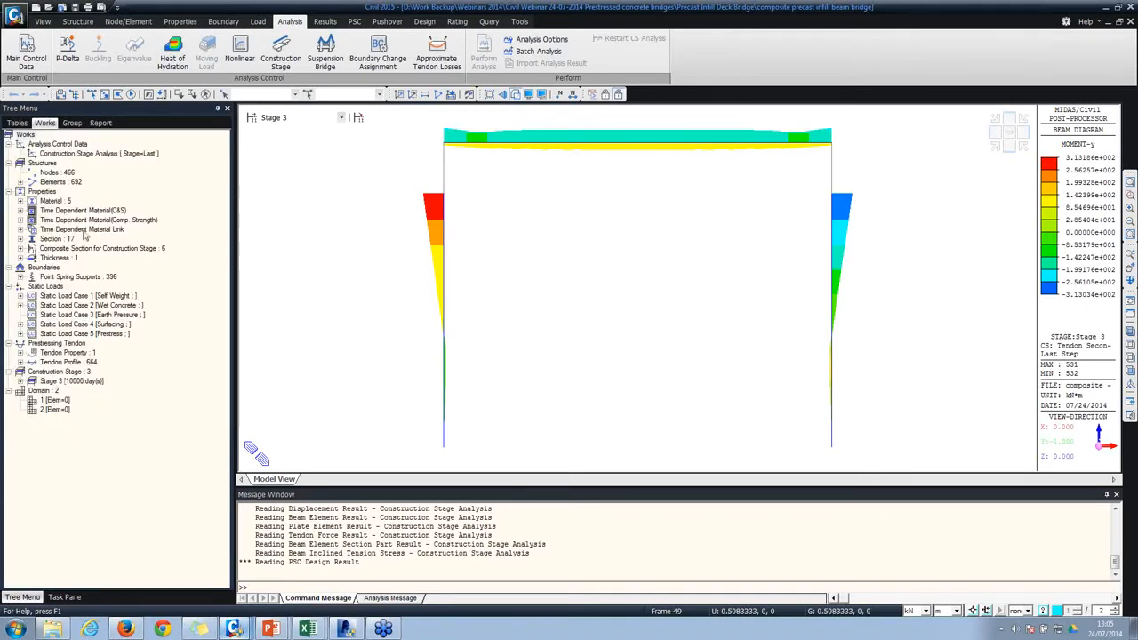
Step: List the creep and shrinkage time dependent materials and open the definition of the precast one
left_click(20, 210)
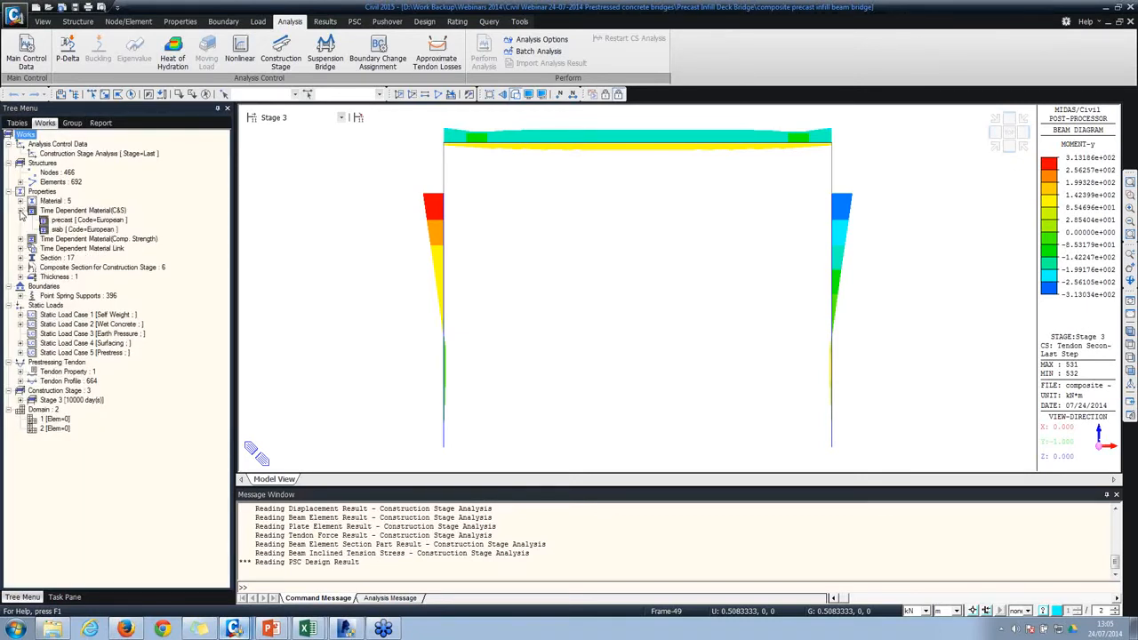
left_click(65, 230)
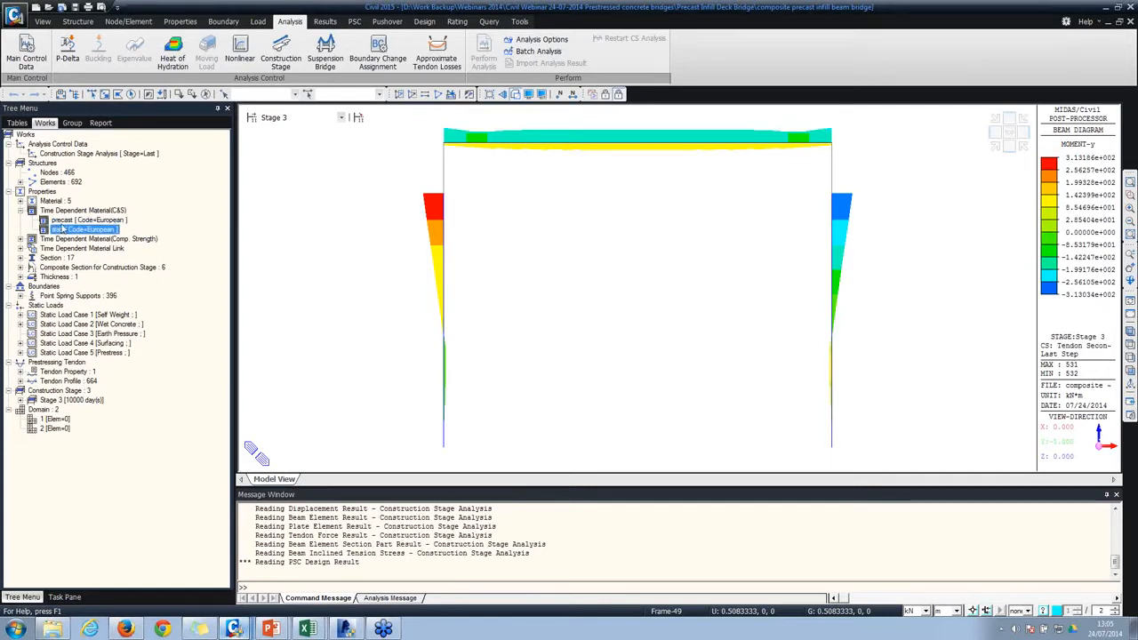
left_click(60, 220)
left_click(179, 21)
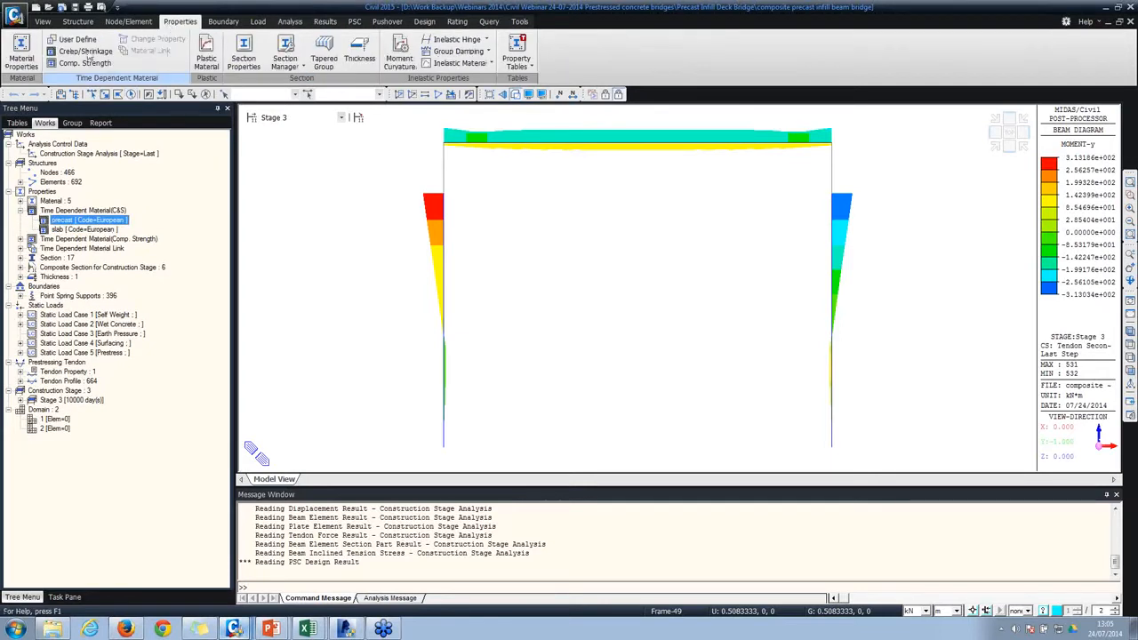
left_click(80, 52)
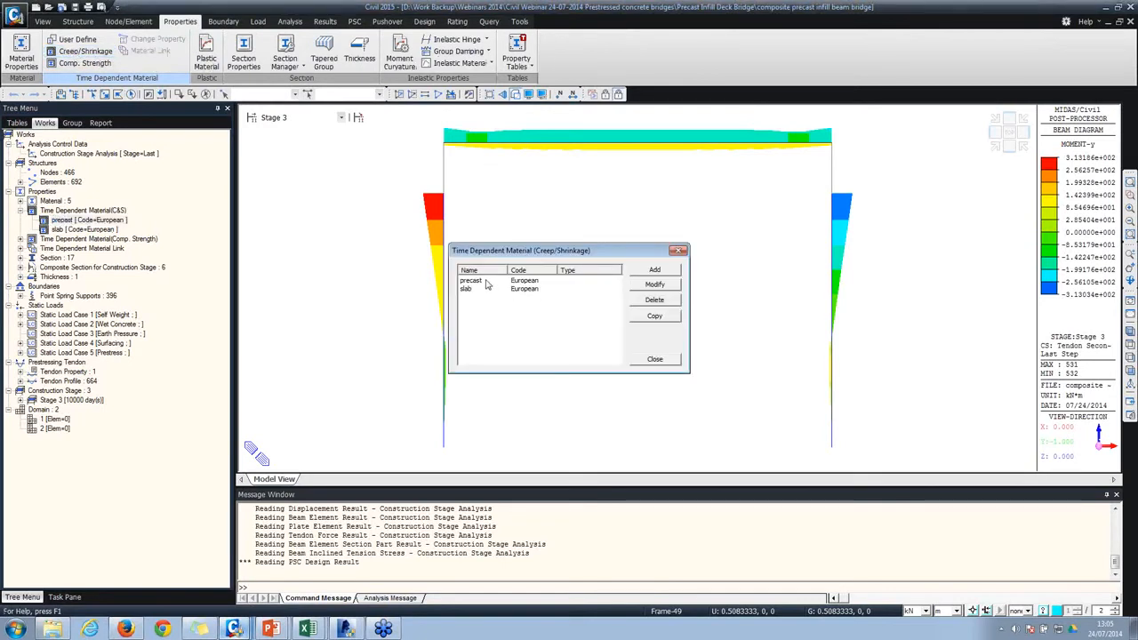
left_click(485, 281)
left_click(655, 284)
double_click(662, 253)
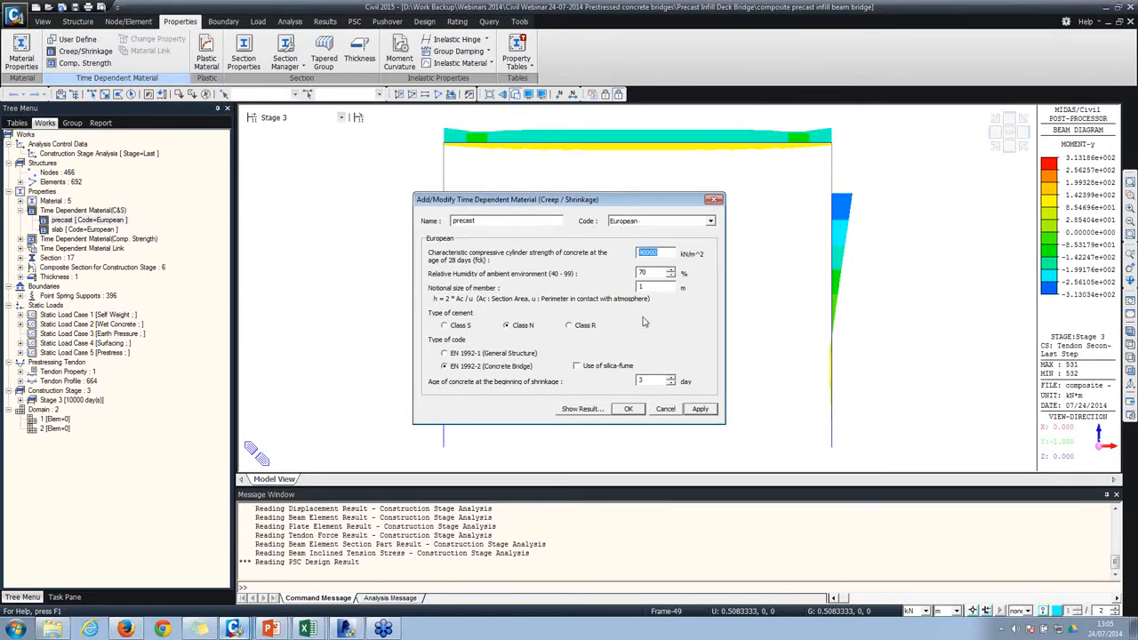
left_click(647, 287)
Step: Plot the precast material's creep coefficient and shrinkage strain curves, then close the creep/shrinkage definitions without changes
left_click(582, 409)
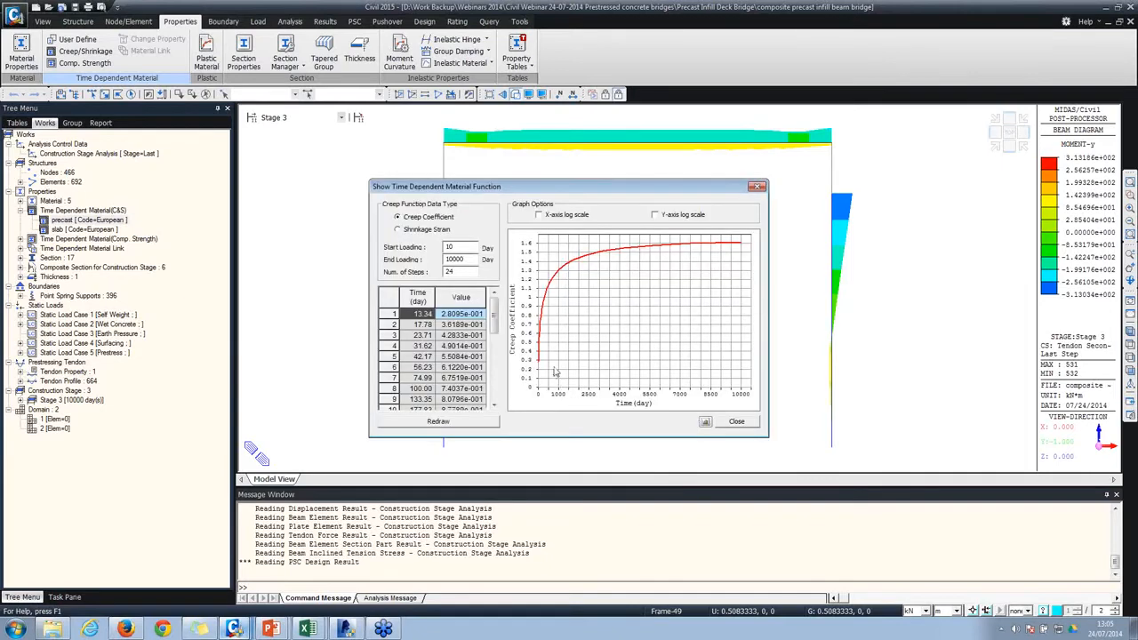
left_click(414, 231)
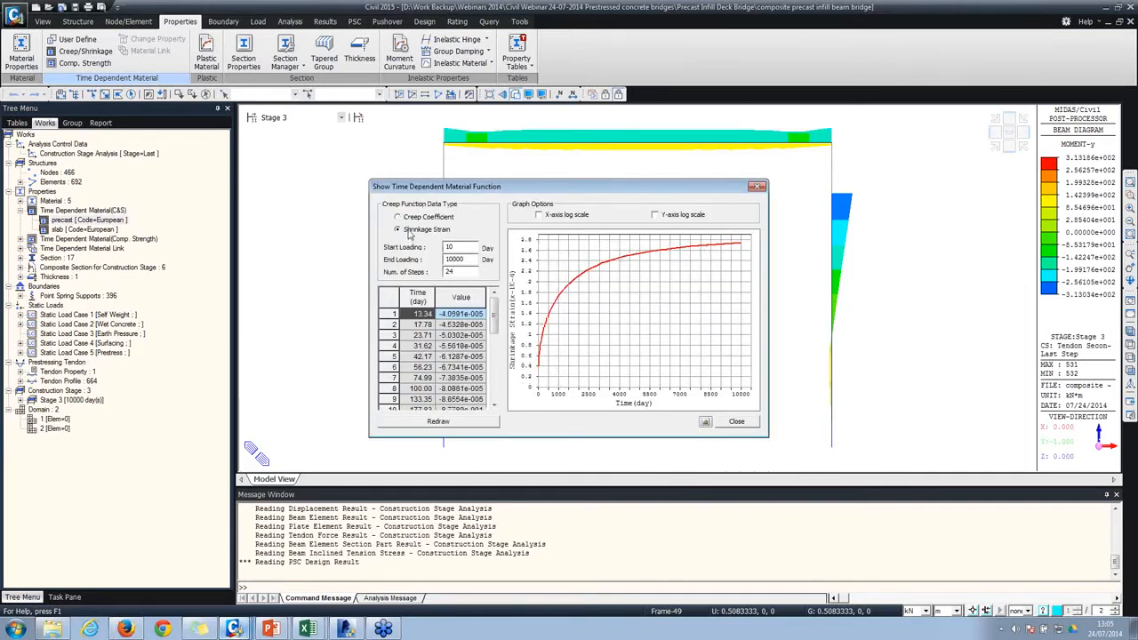
left_click(736, 421)
left_click(672, 411)
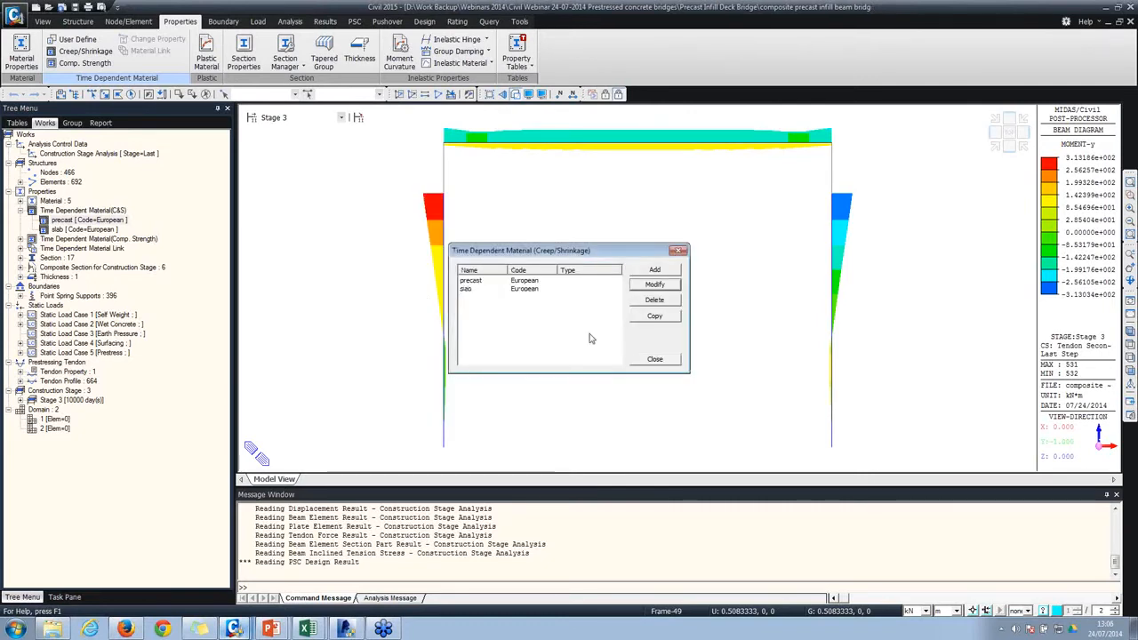
left_click(651, 356)
Step: Review the precast material's compressive strength development curve and mean strength input, then close the definitions without changes
left_click(84, 62)
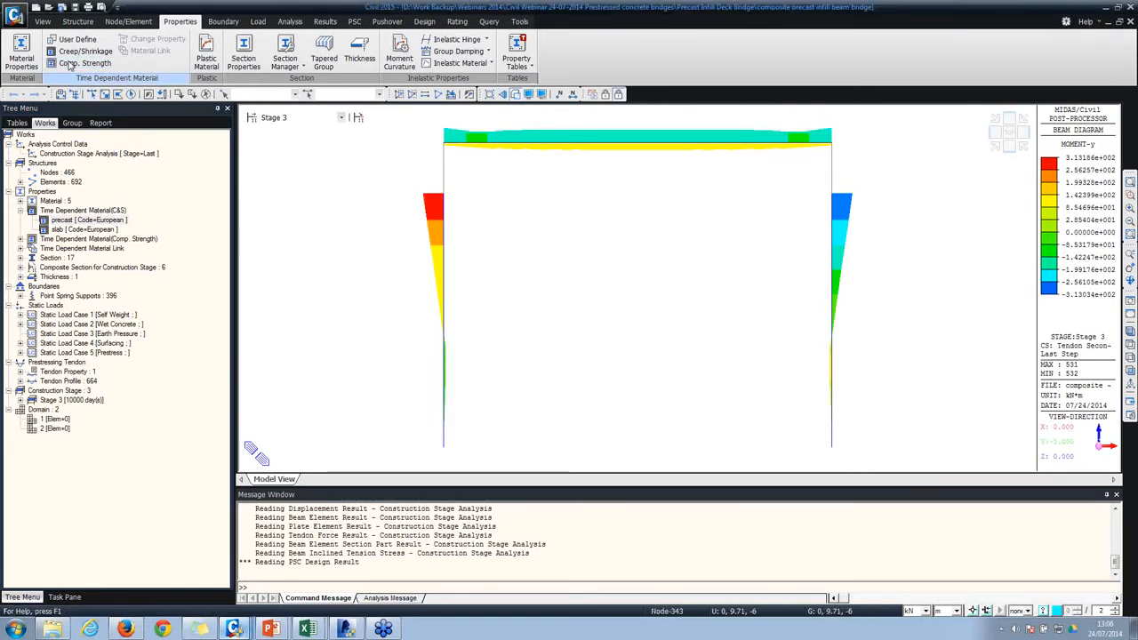
left_click(492, 287)
left_click(640, 291)
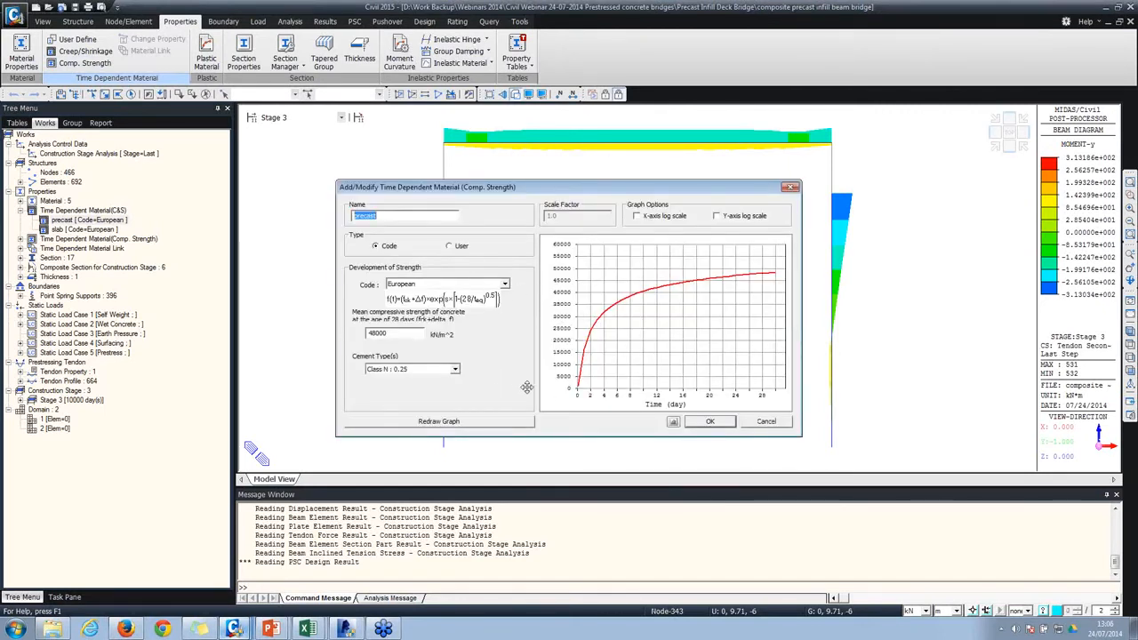
double_click(390, 332)
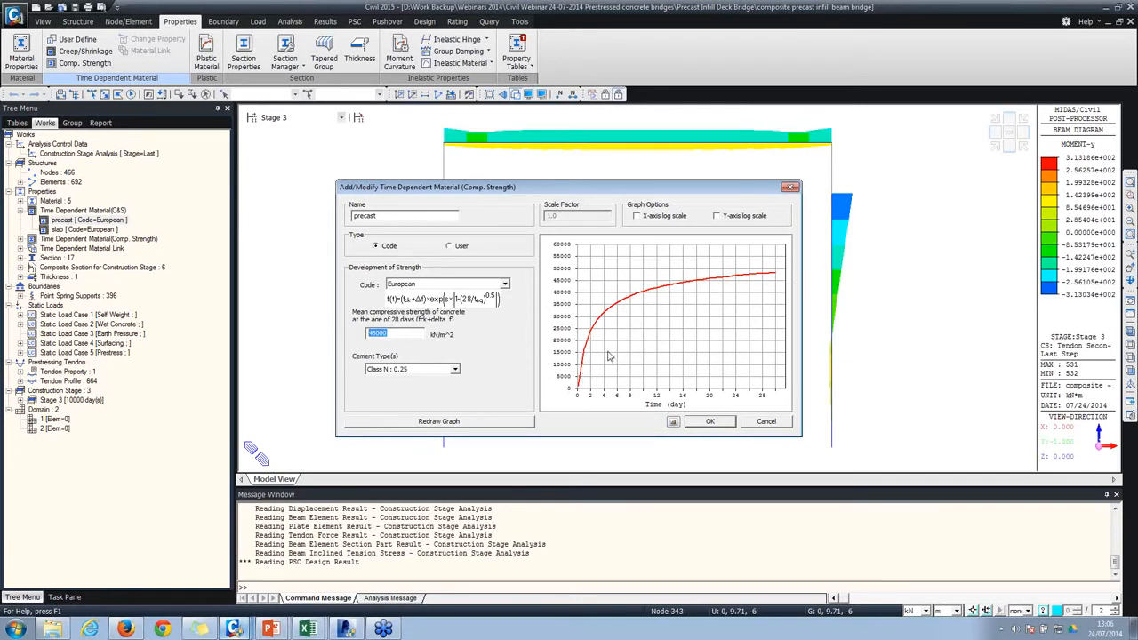
left_click(760, 422)
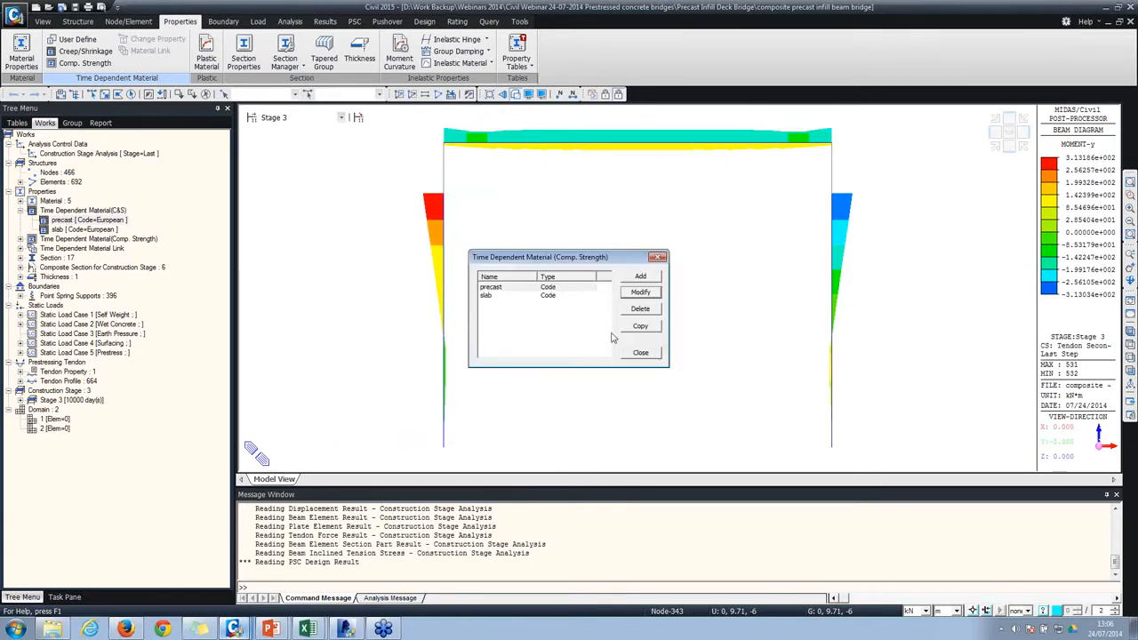
left_click(640, 352)
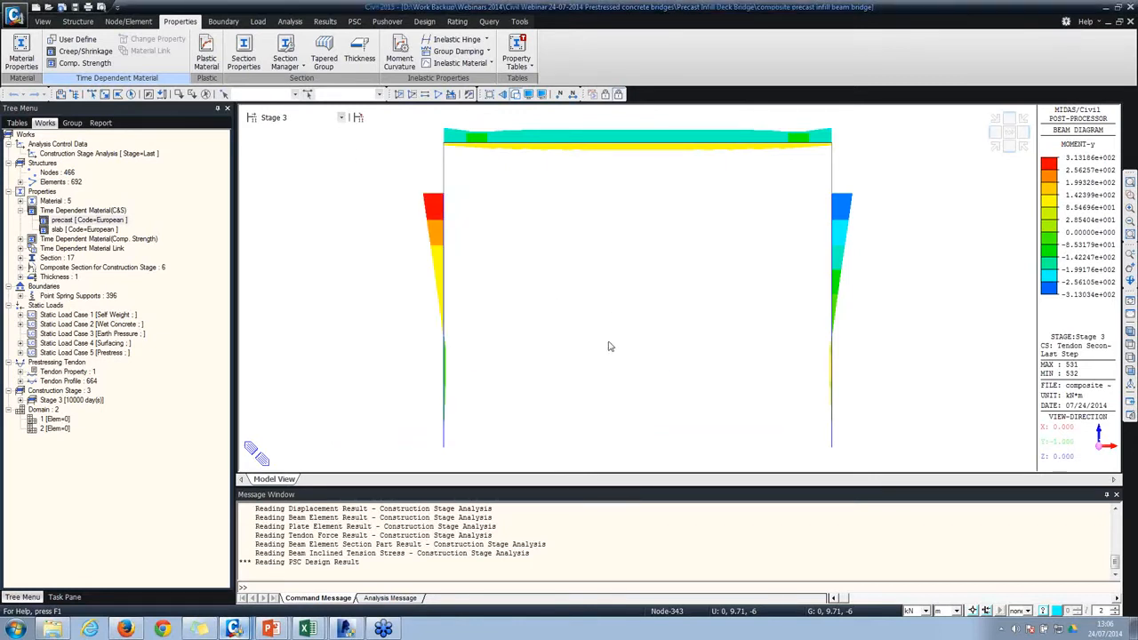
Step: Review the durations and dates of Stages 1, 2 and 3 in the construction stage list
left_click(252, 119)
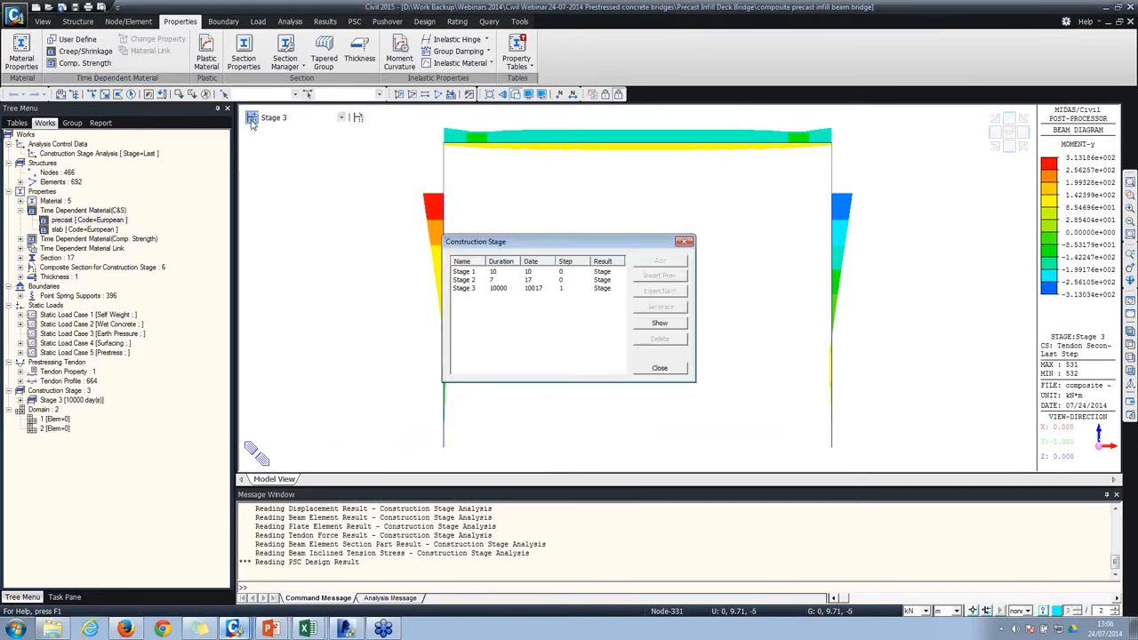
left_click(497, 288)
left_click(524, 280)
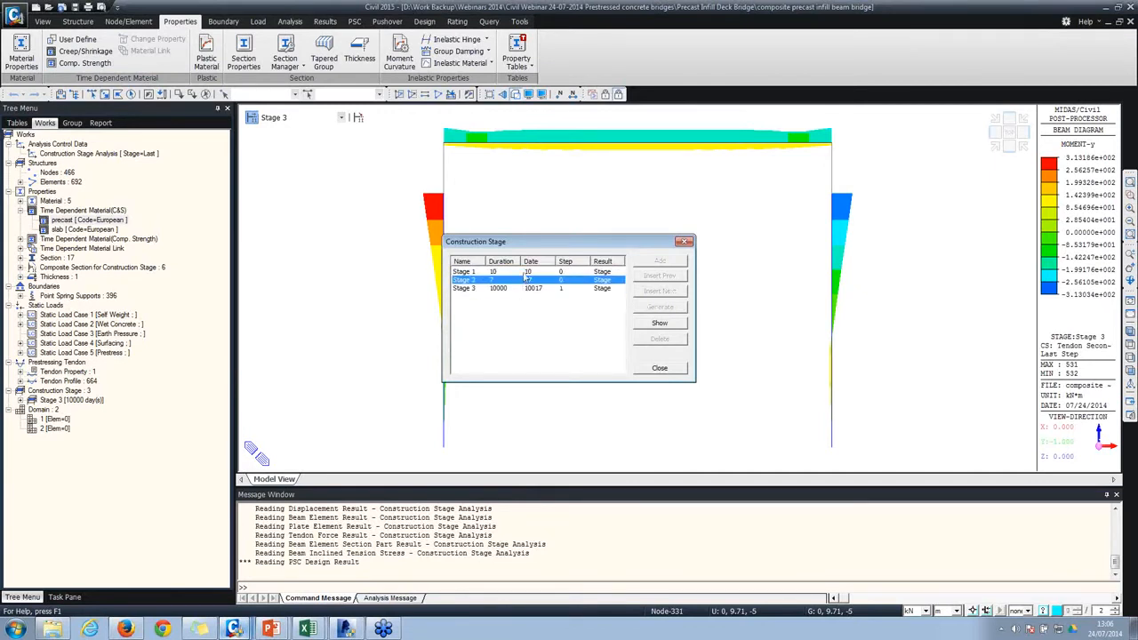
left_click(523, 271)
left_click(523, 280)
left_click(524, 288)
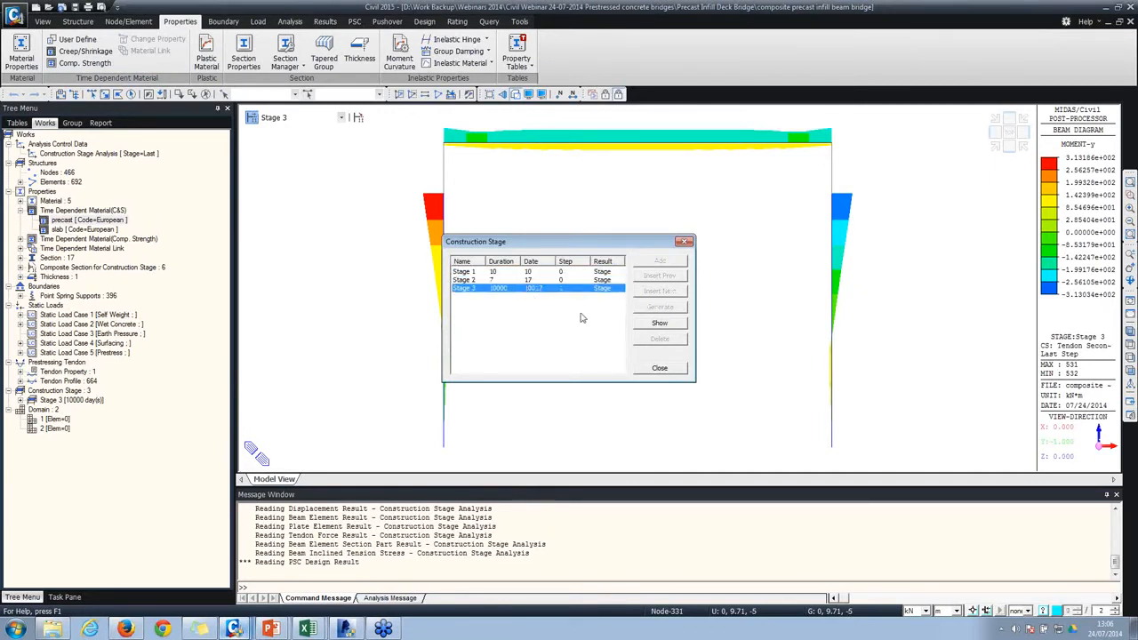
left_click(654, 369)
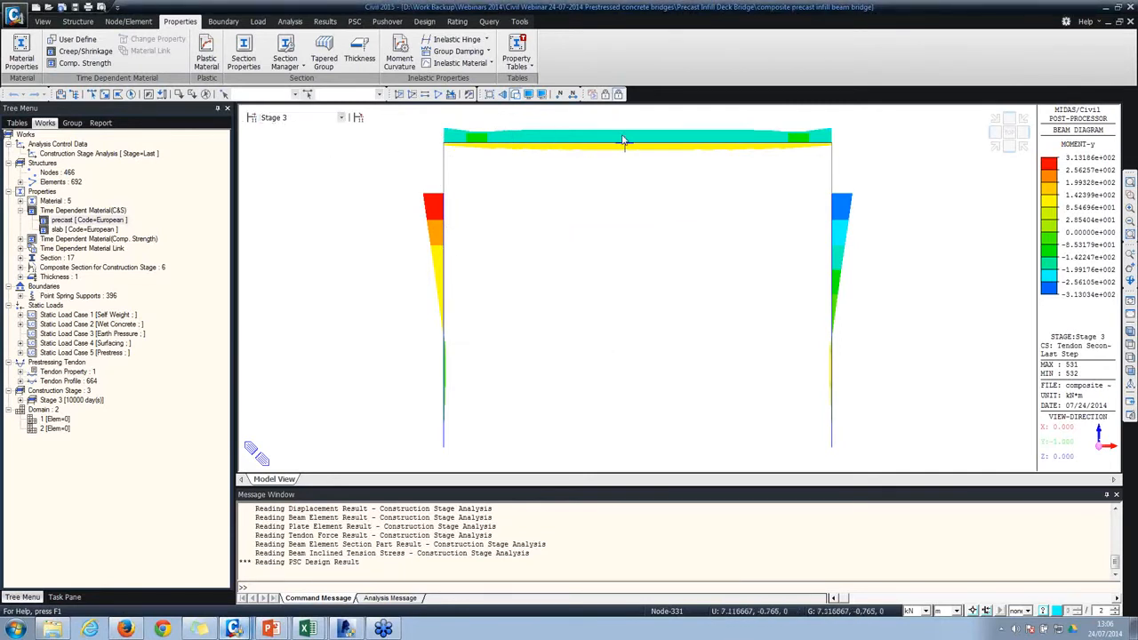
Step: Display the Stage 3 beam stresses diagram for CS: Summation, Part 1, with the Combined component at position 4(-y,-z)
right_click(307, 164)
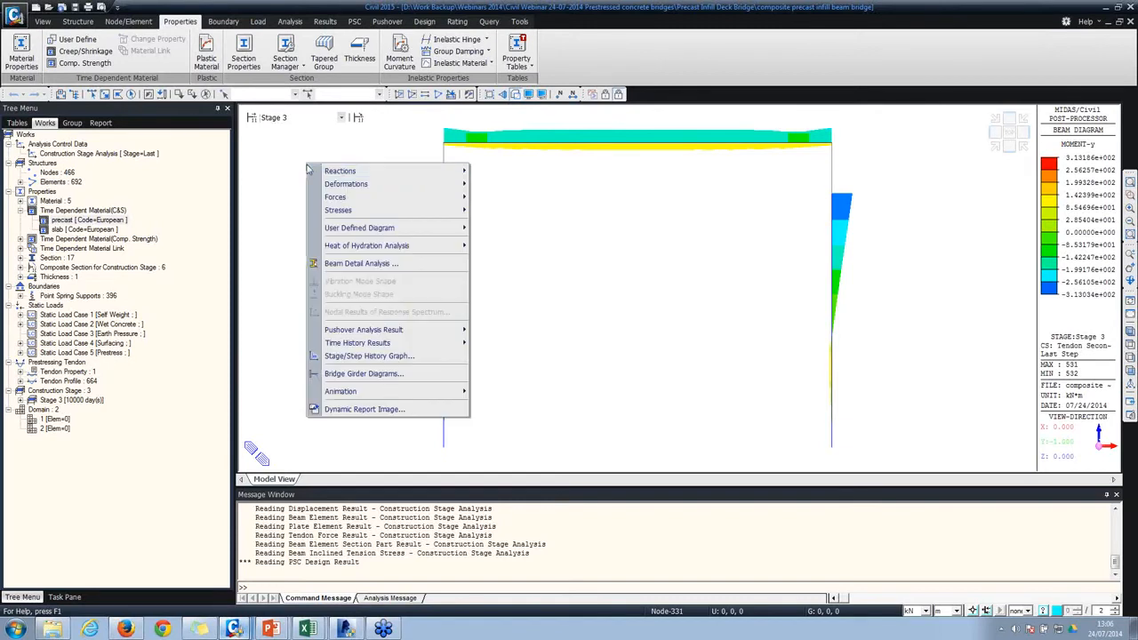
mouse_move(362, 211)
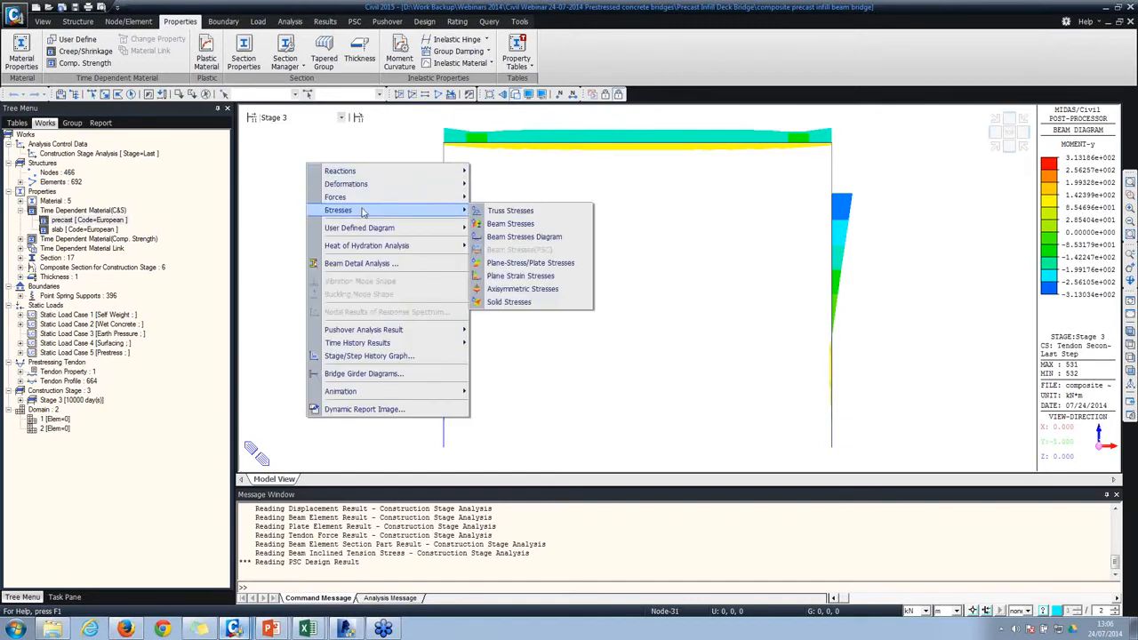
left_click(520, 236)
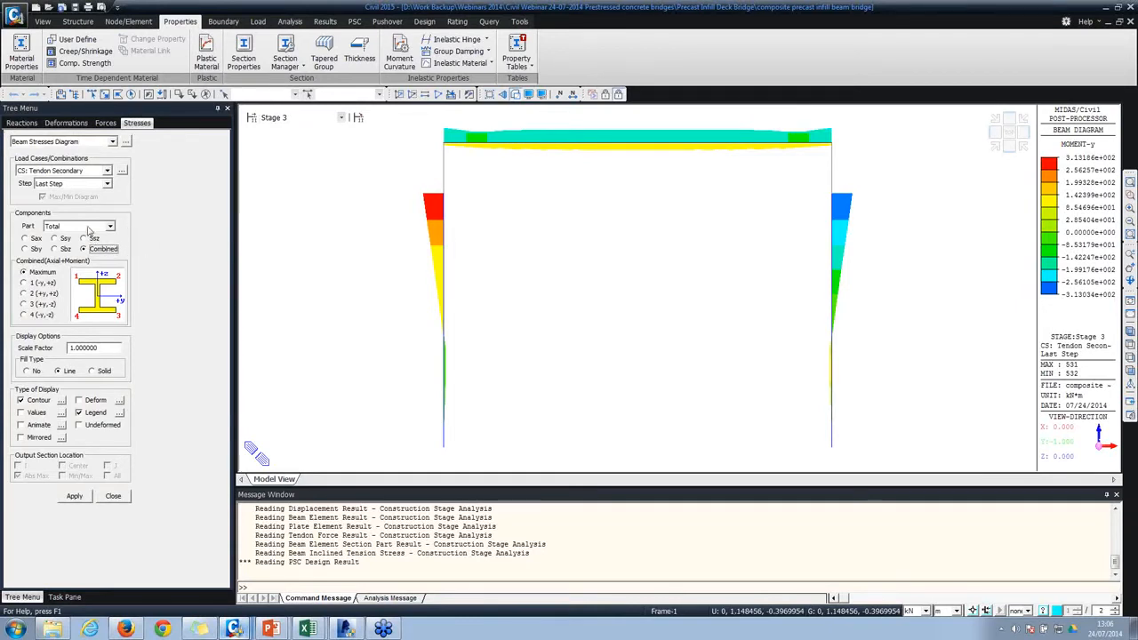
left_click(95, 171)
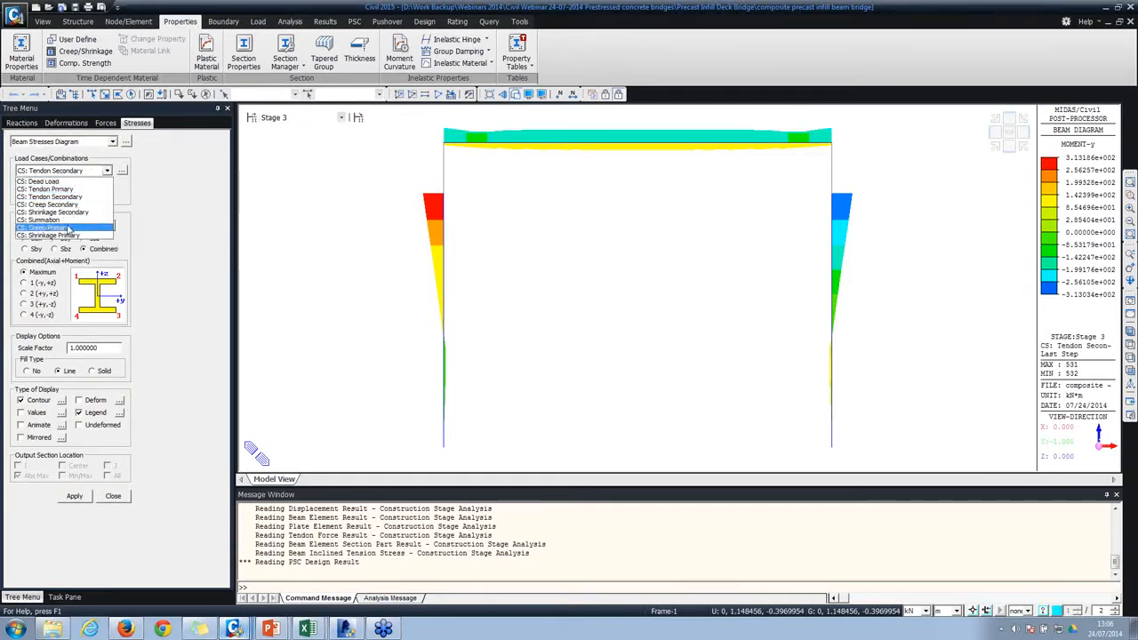
left_click(39, 220)
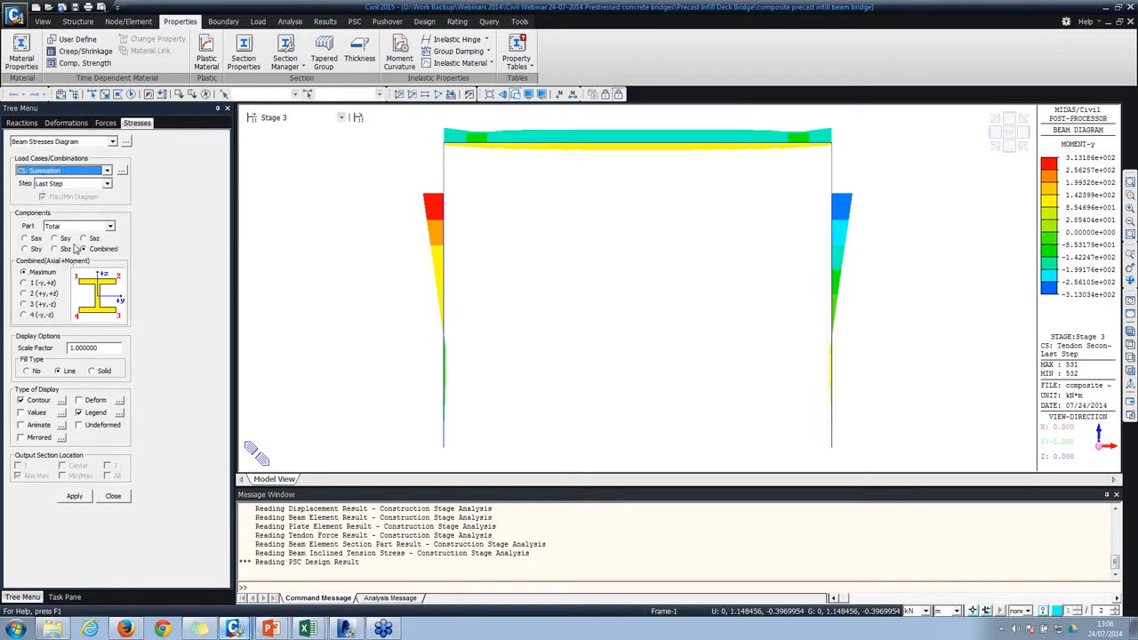
left_click(24, 314)
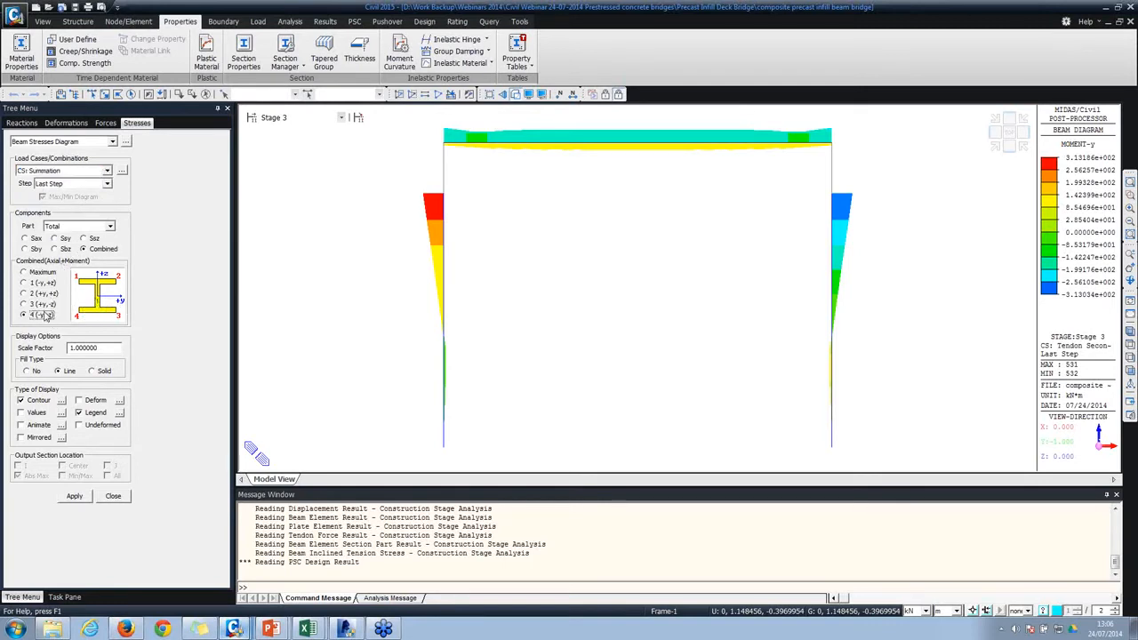
left_click(64, 225)
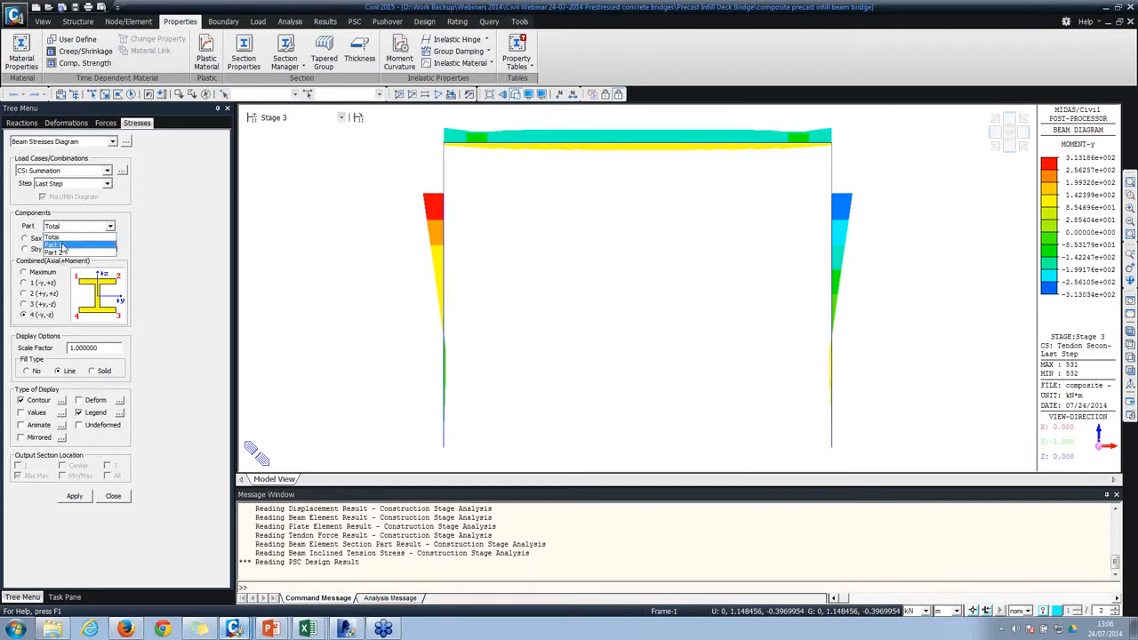
left_click(96, 237)
left_click(30, 315)
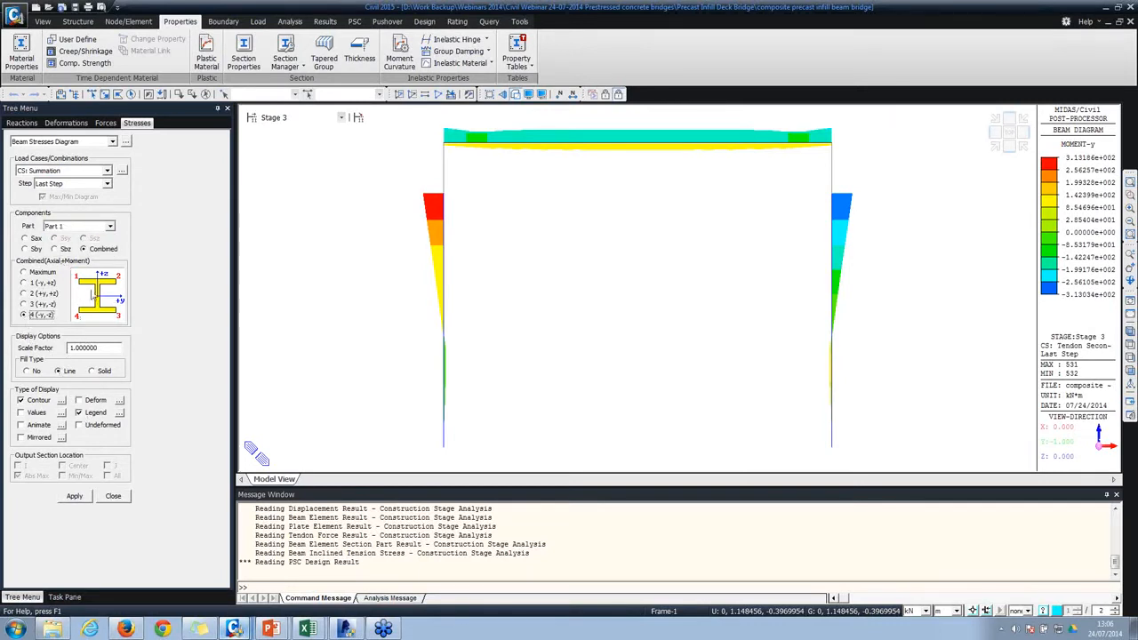
left_click(71, 497)
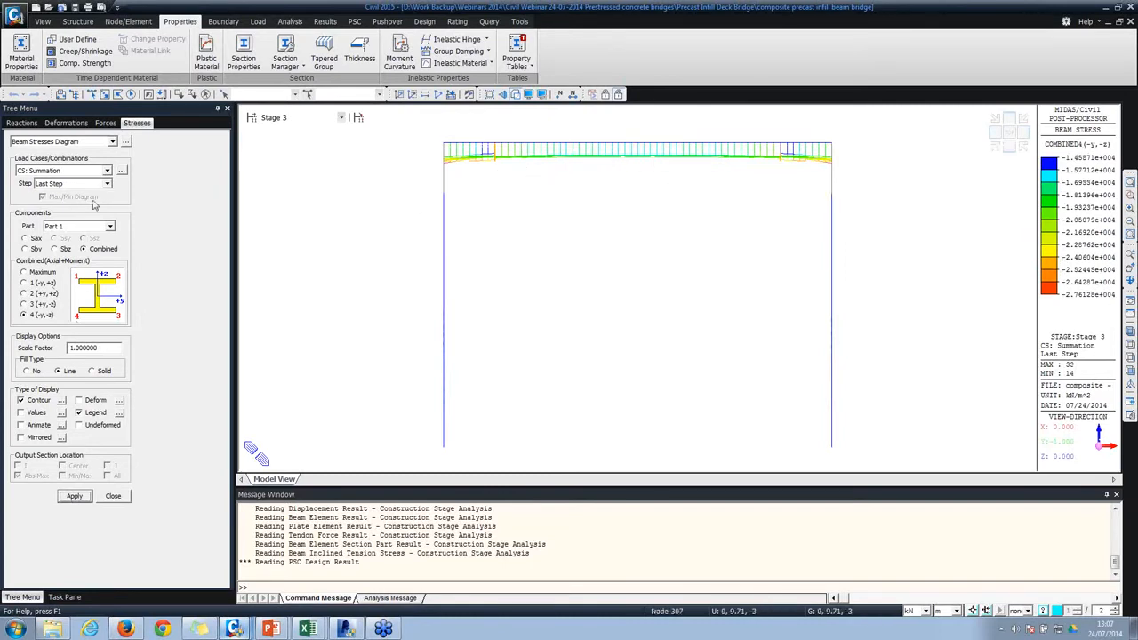
Step: Display the beam stresses diagram for Part 2 with the Combined component at position 1(-y,+z), then close the stress results
left_click(62, 228)
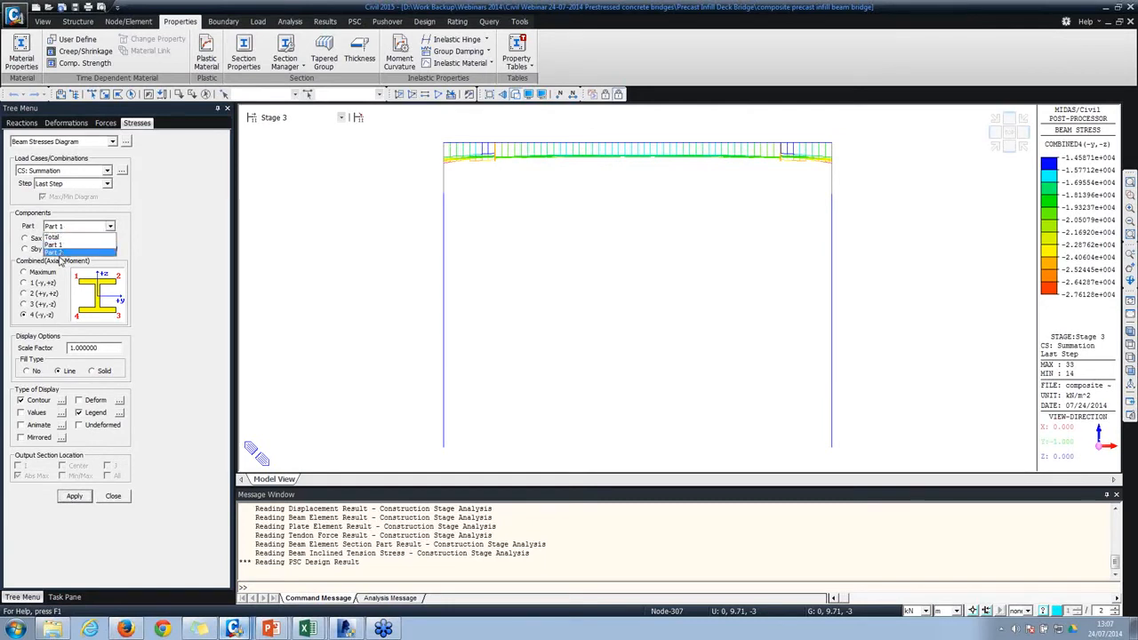
left_click(59, 256)
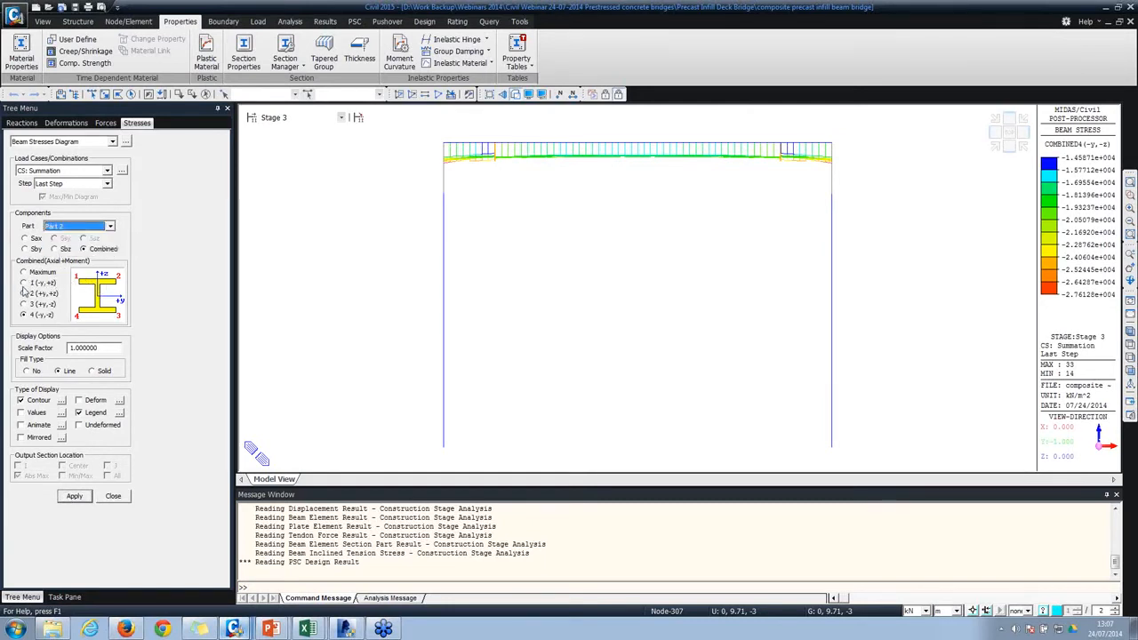
left_click(23, 283)
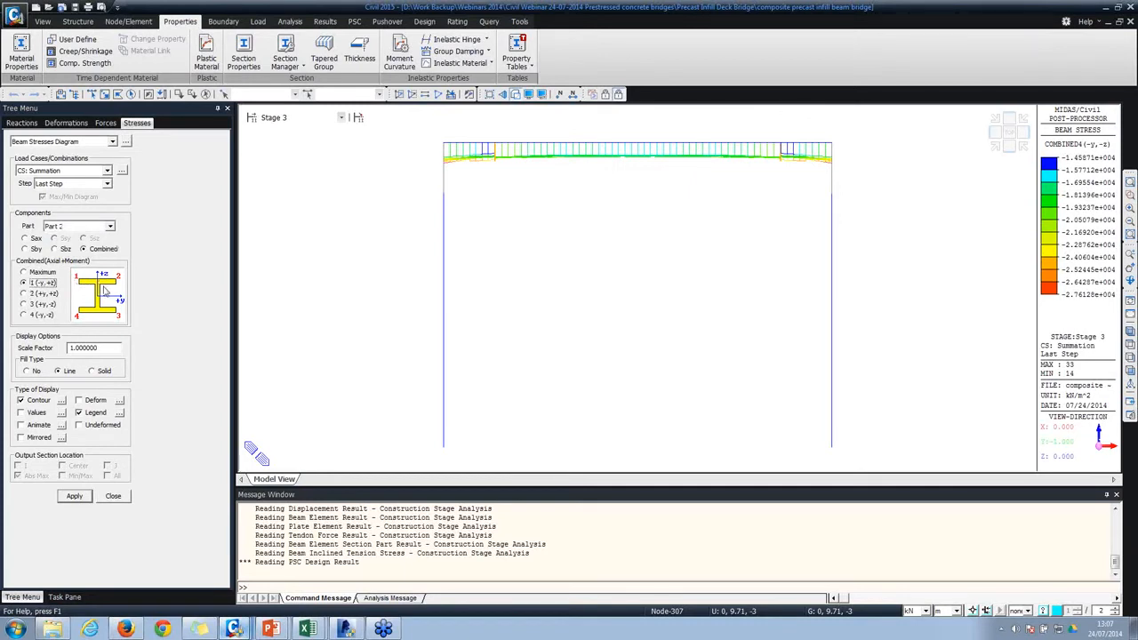
left_click(76, 502)
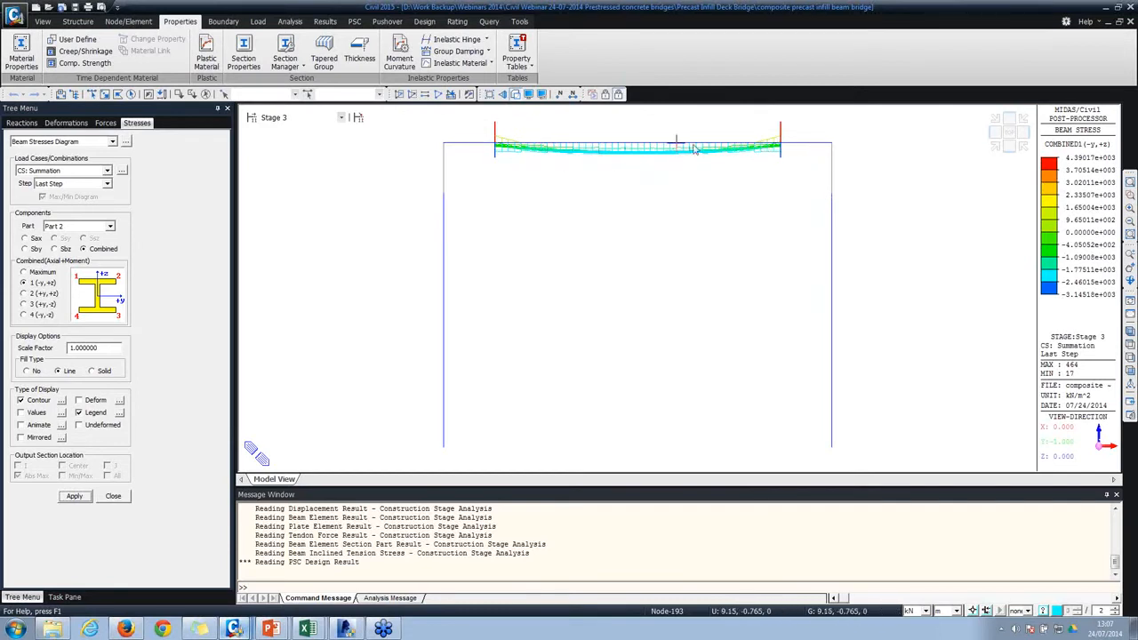
left_click(112, 497)
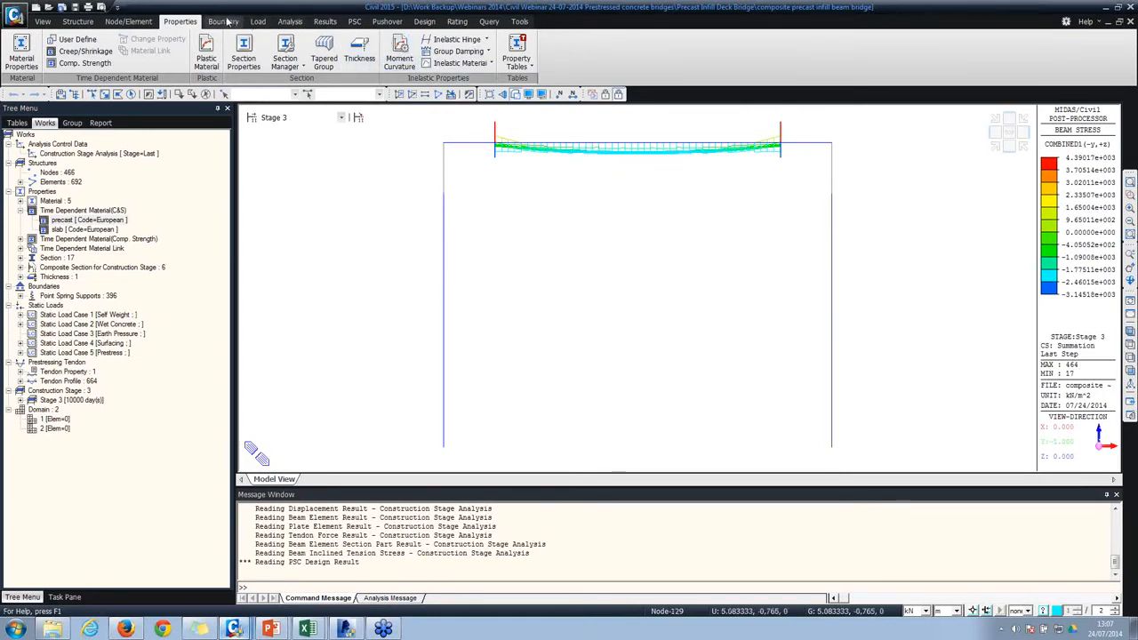
Step: Plot the time-dependent tendon loss graph of strand_001 at the last step of Stage 1 and Stage 2
left_click(324, 21)
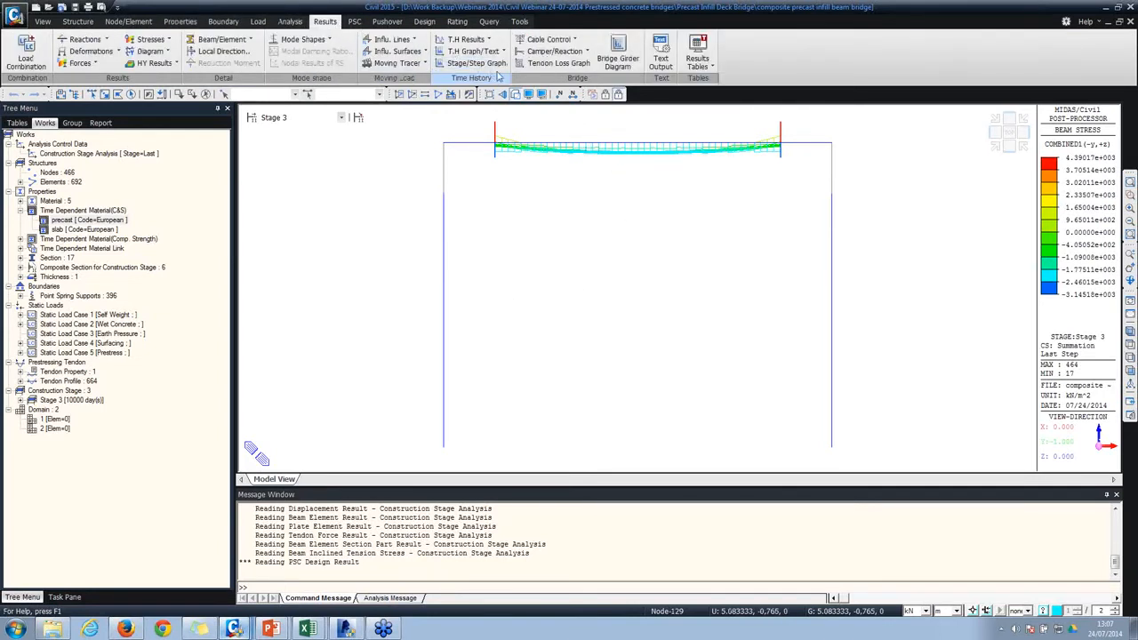
left_click(548, 65)
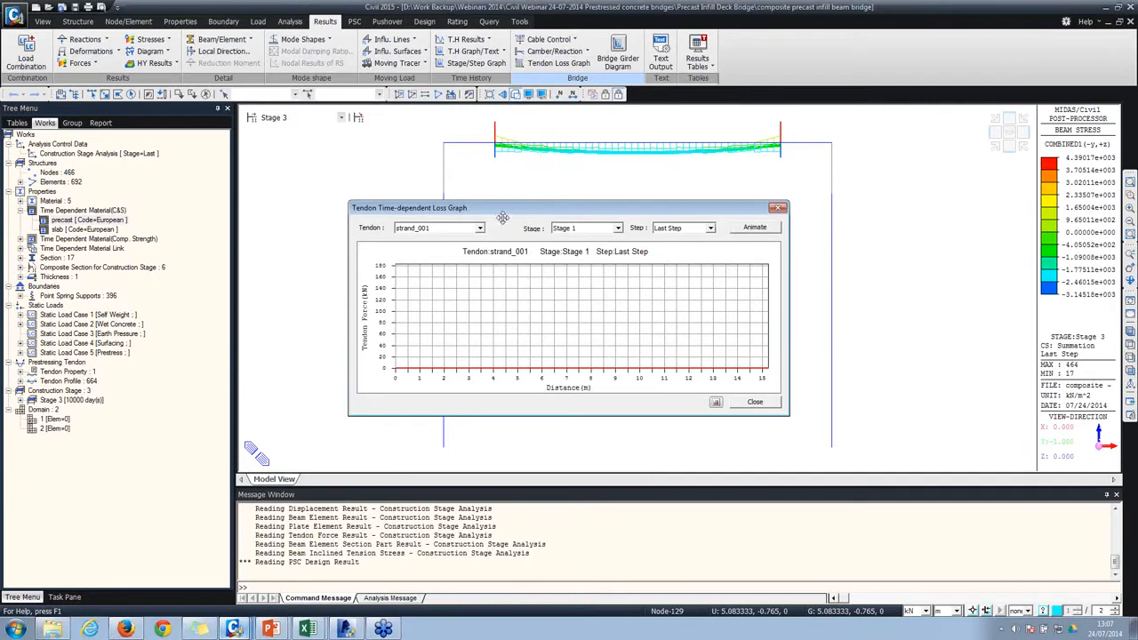
left_click(471, 229)
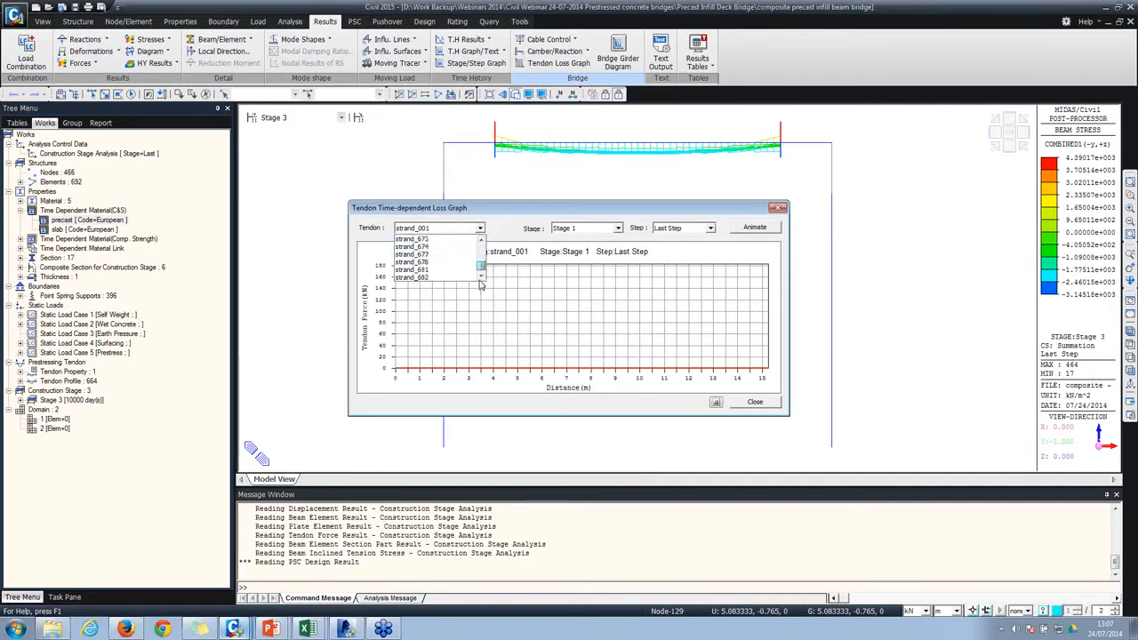
left_click(440, 239)
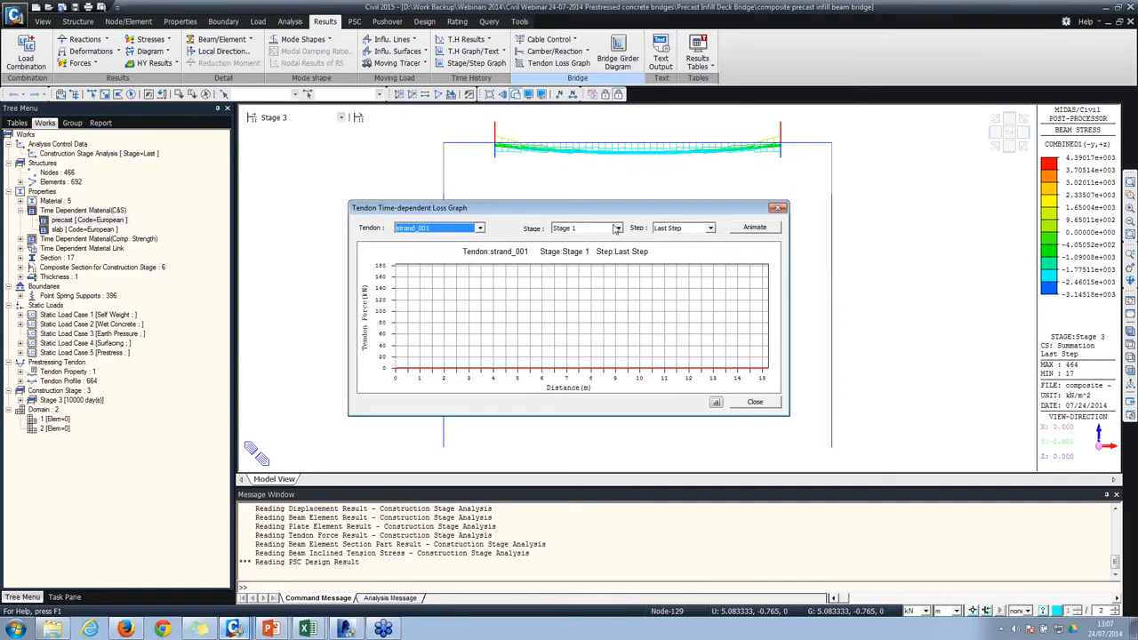
left_click(617, 229)
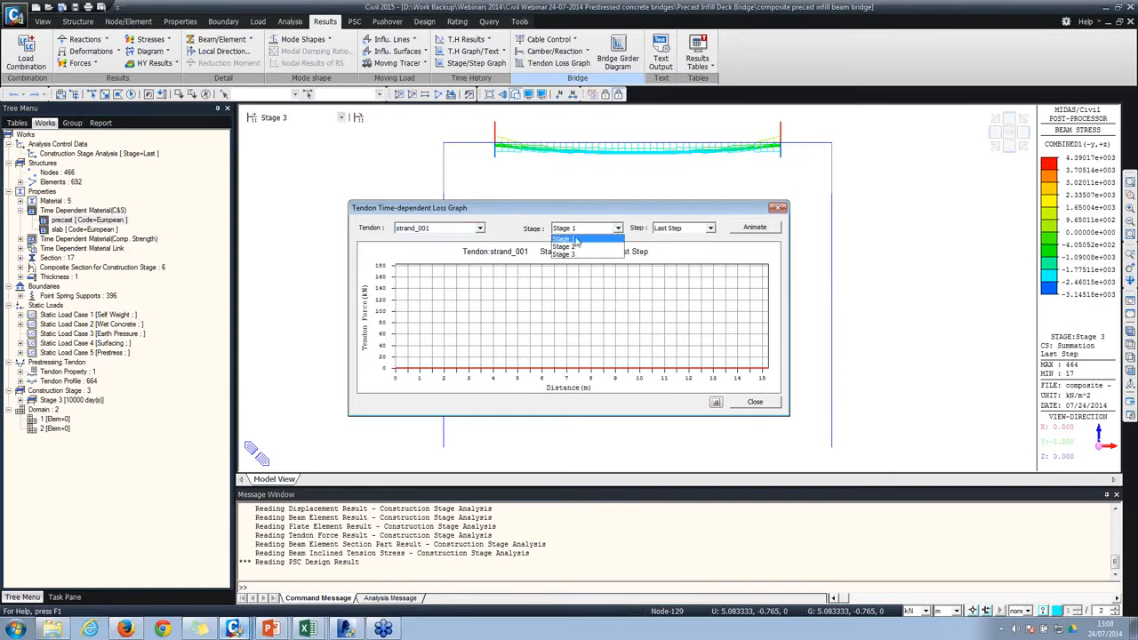
left_click(567, 238)
left_click(572, 231)
left_click(567, 247)
left_click(574, 230)
left_click(567, 248)
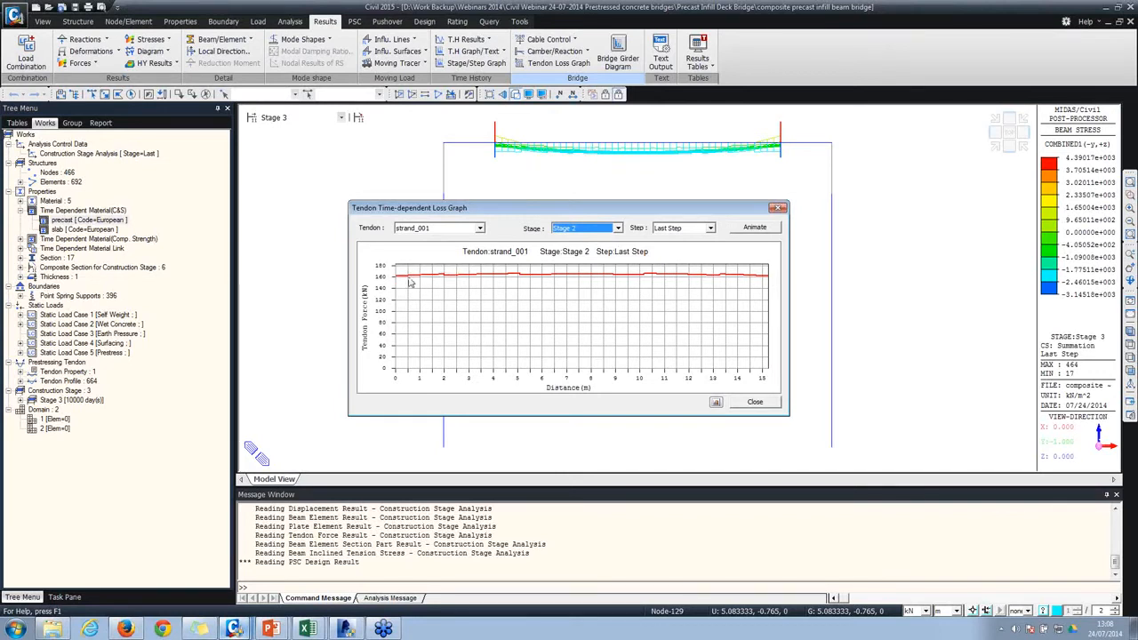
Step: Plot strand_001's tendon loss graph for Stage 3, try animating it, and close the graph
left_click(585, 228)
left_click(574, 256)
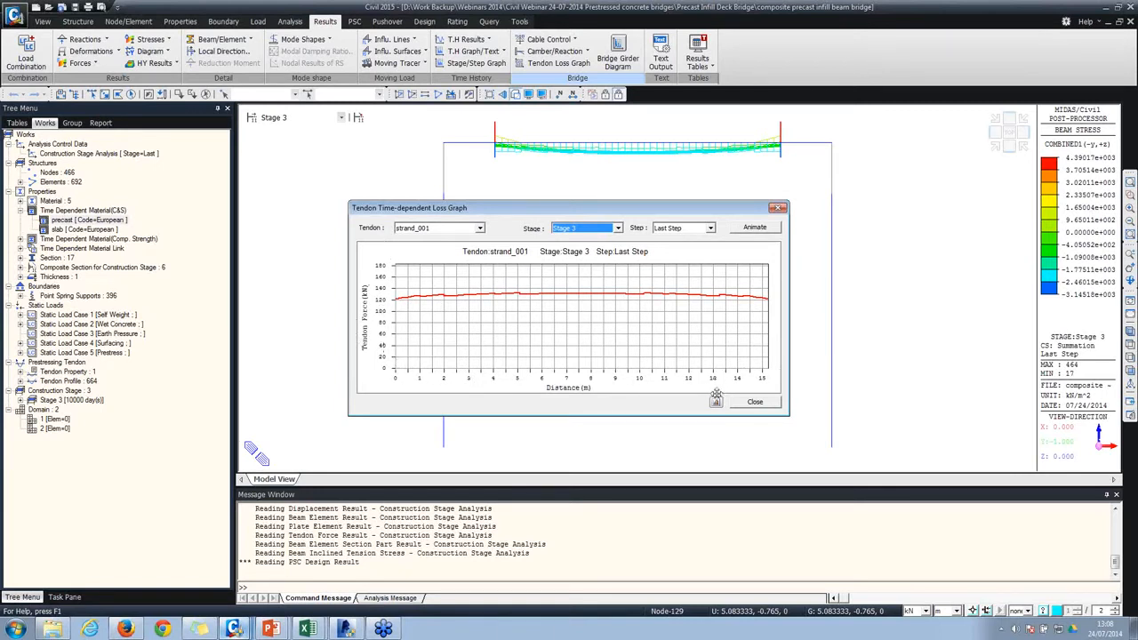
left_click(756, 228)
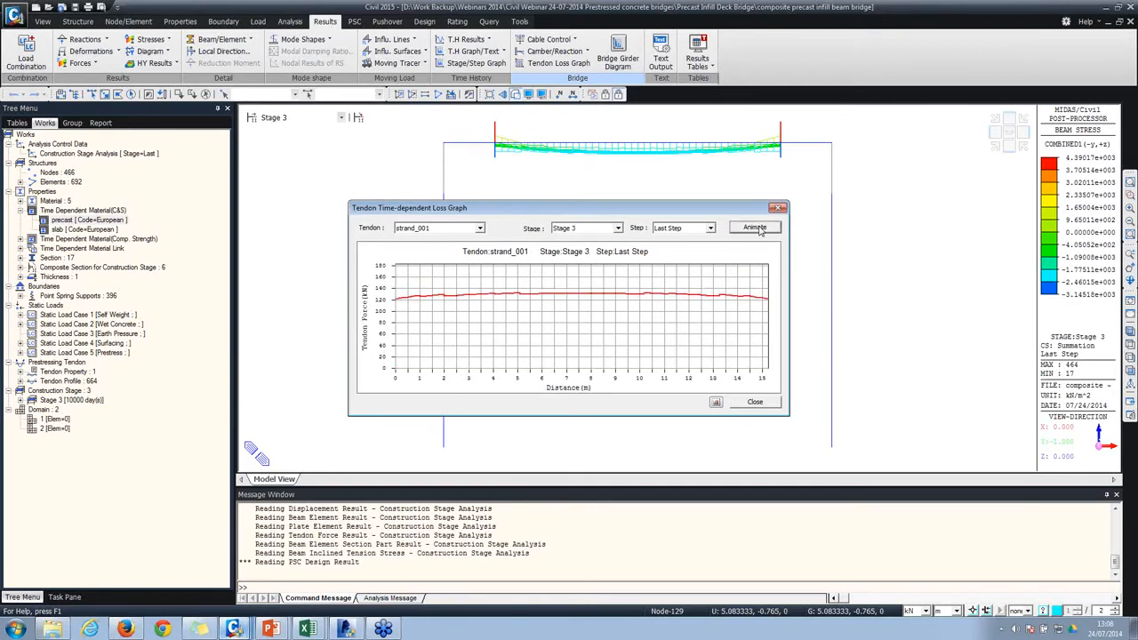
left_click(756, 402)
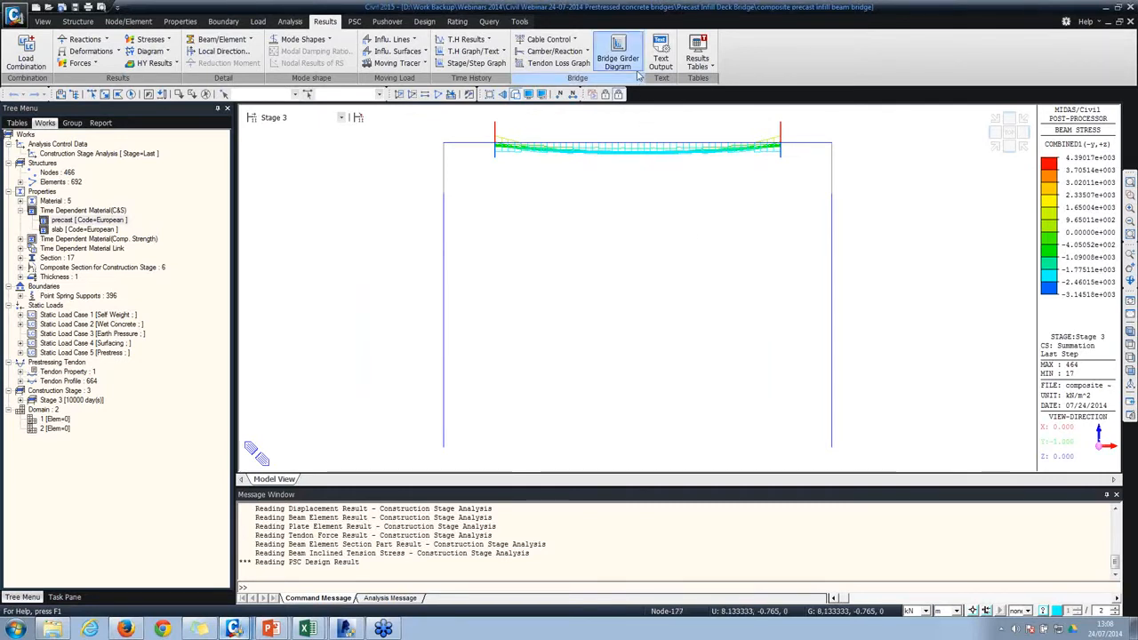
Step: Open the Tendon Loss results table and apply Stage 3 for tendon group strand_001
left_click(698, 61)
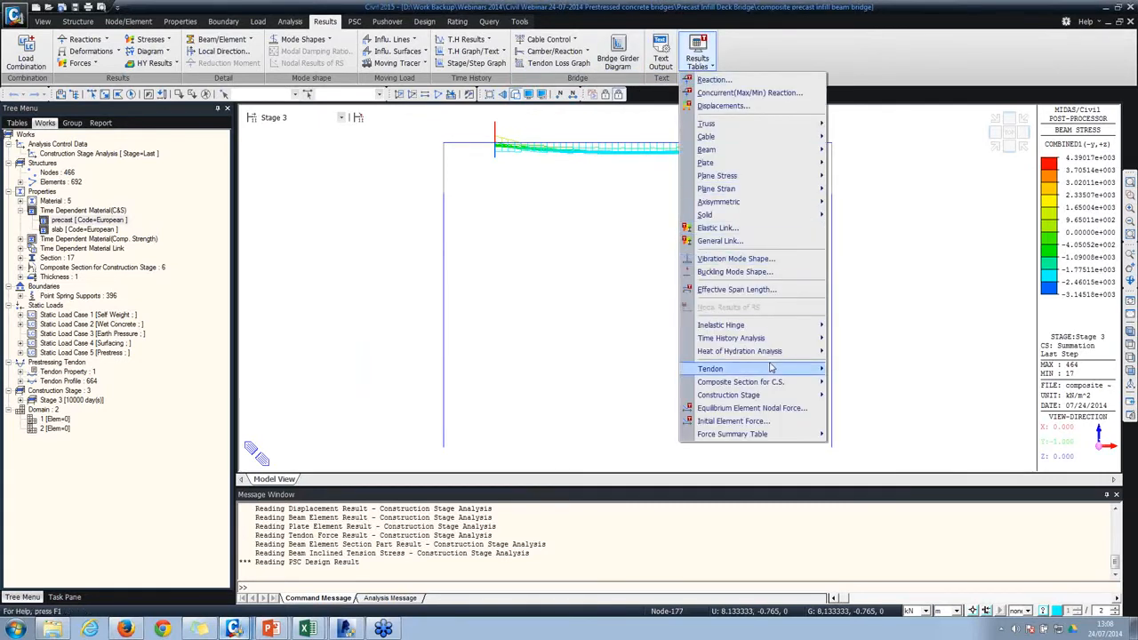
mouse_move(771, 368)
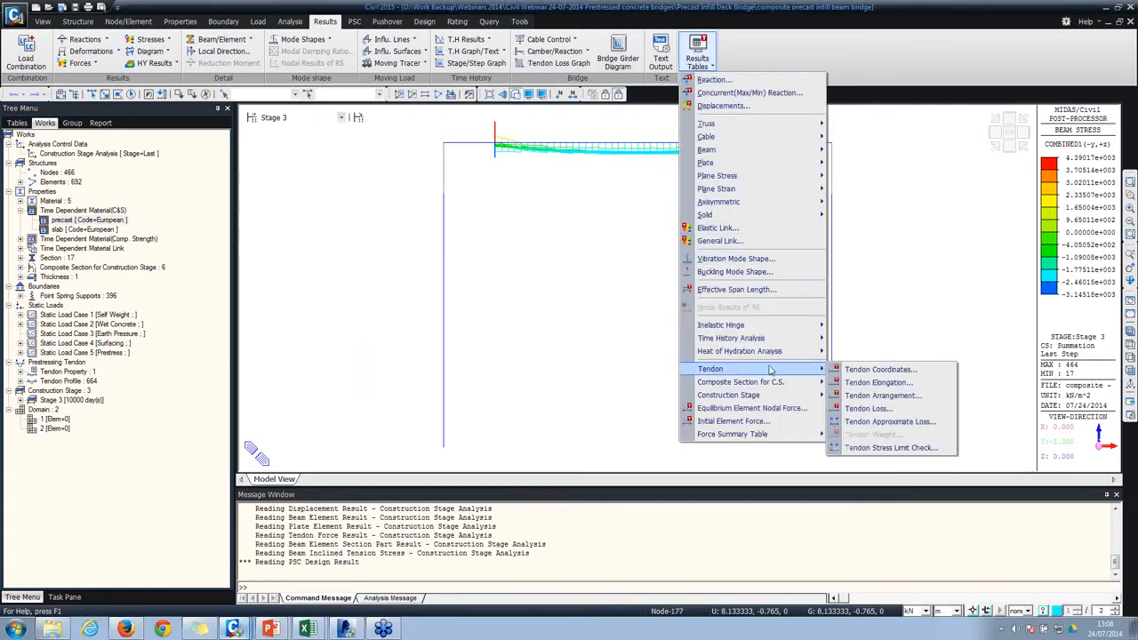
left_click(876, 409)
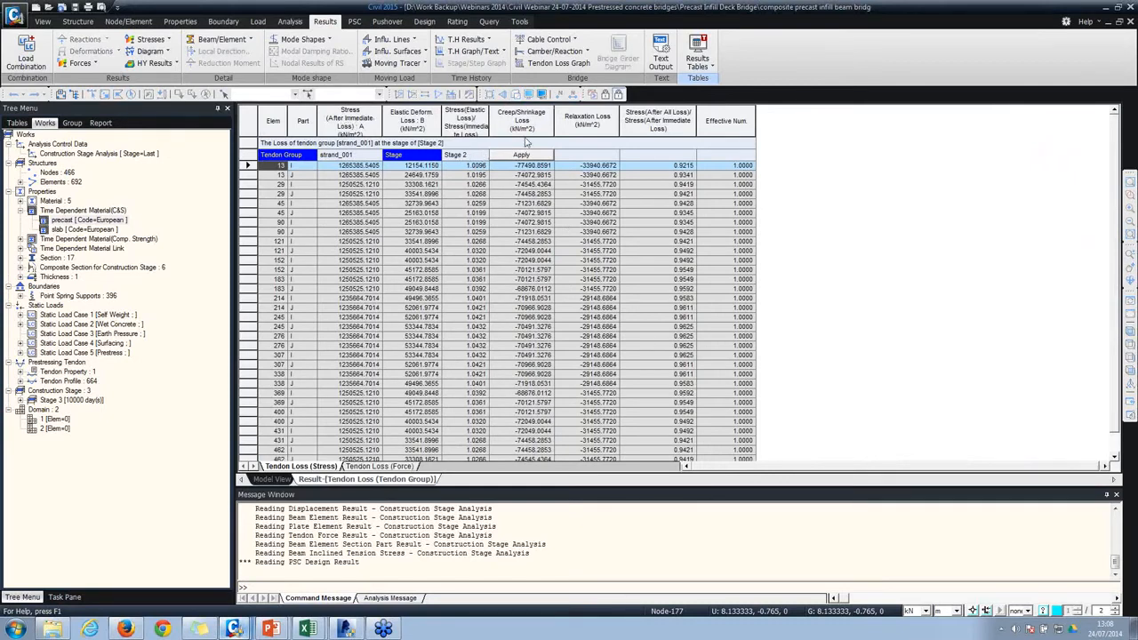
left_click(485, 160)
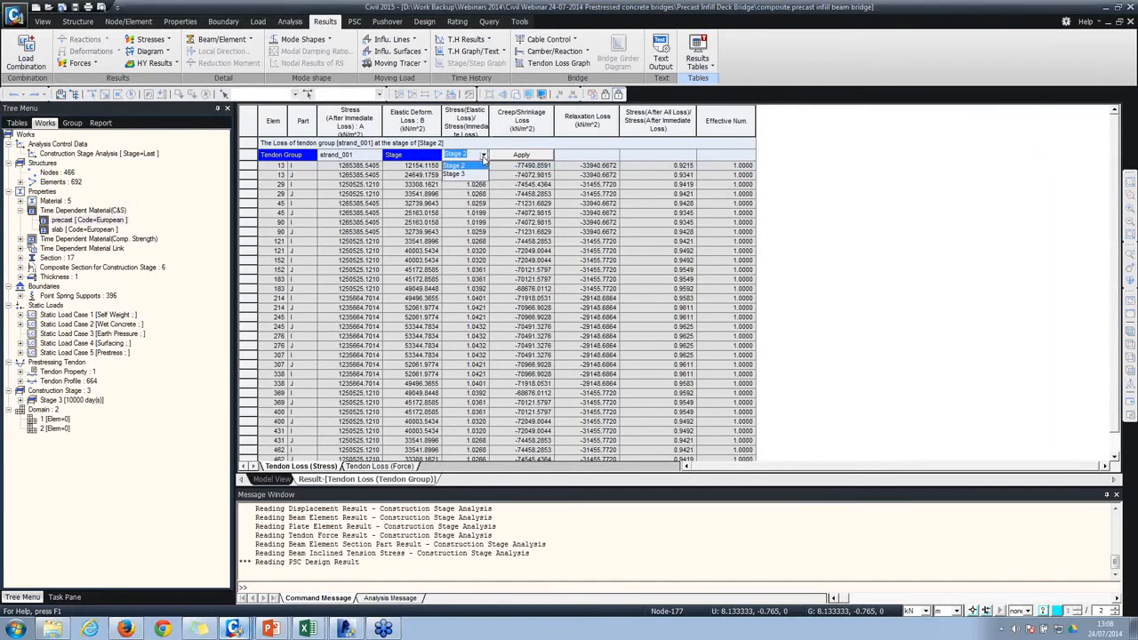
left_click(458, 174)
left_click(522, 156)
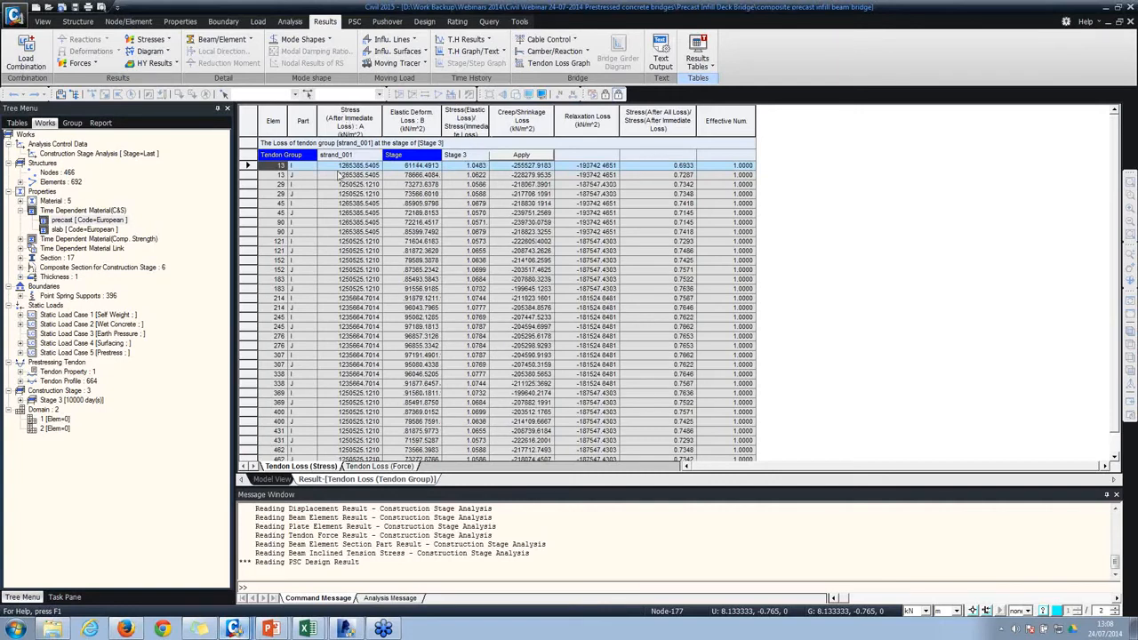
Step: Examine the stress after immediate loss, creep/shrinkage loss and relaxation loss columns of the tendon loss table
left_click(367, 116)
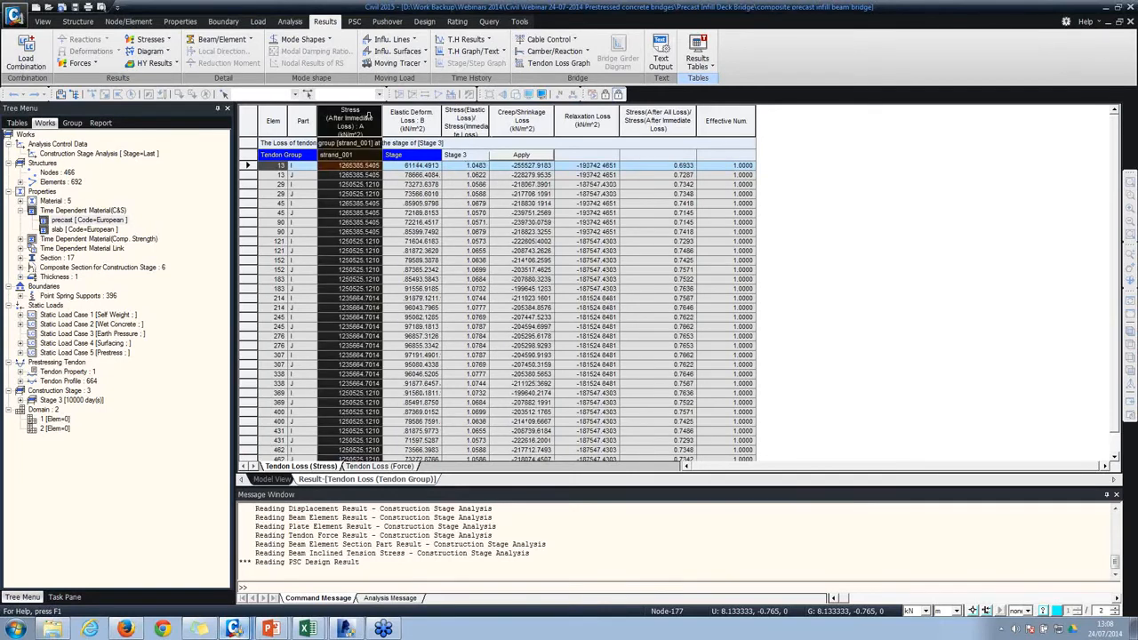
left_click(360, 167)
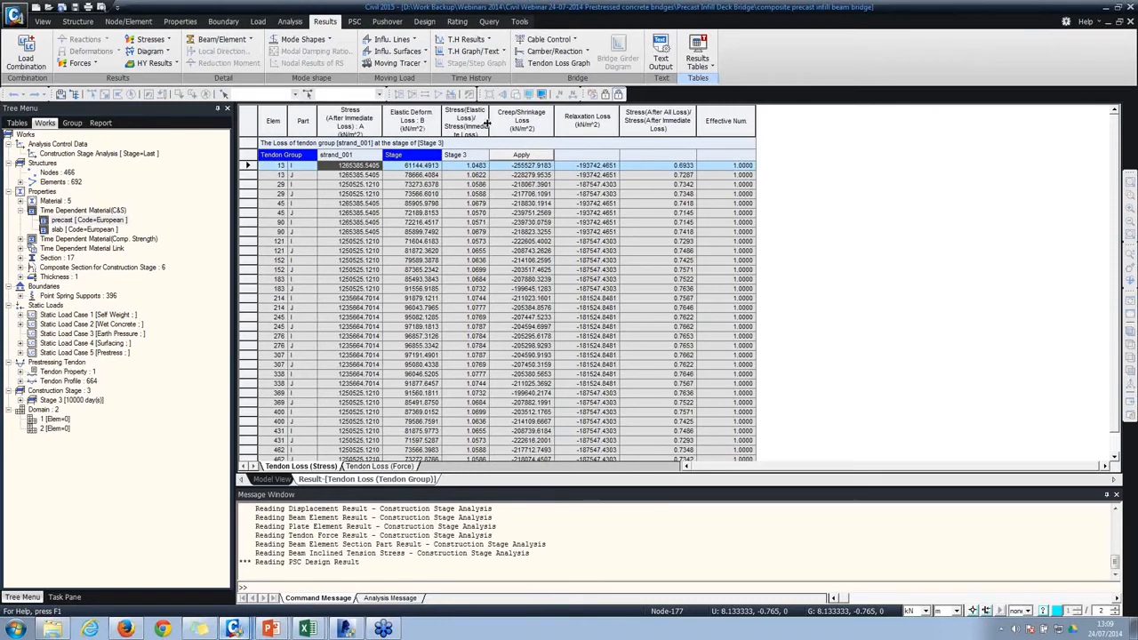
left_click(538, 125)
left_click(609, 123)
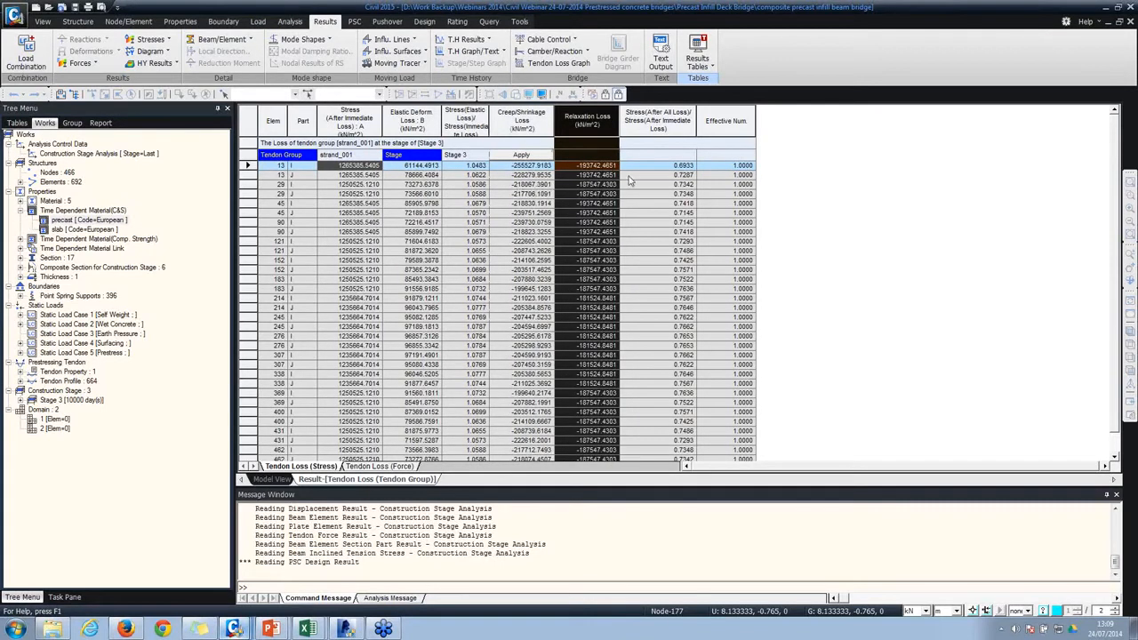
Step: Examine the ratio of stress after all losses to stress after immediate loss along the elements, then return to the model view
left_click(658, 125)
left_click(681, 174)
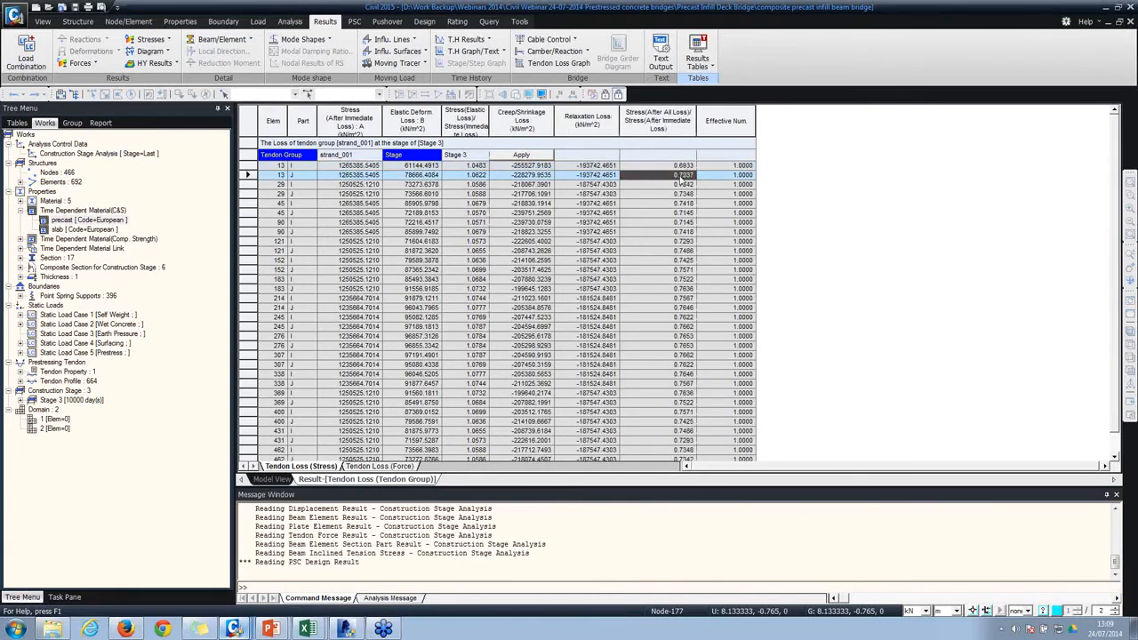
left_click(681, 184)
left_click(676, 166)
left_click(676, 175)
left_click(677, 183)
left_click(676, 165)
left_click(675, 184)
left_click(676, 241)
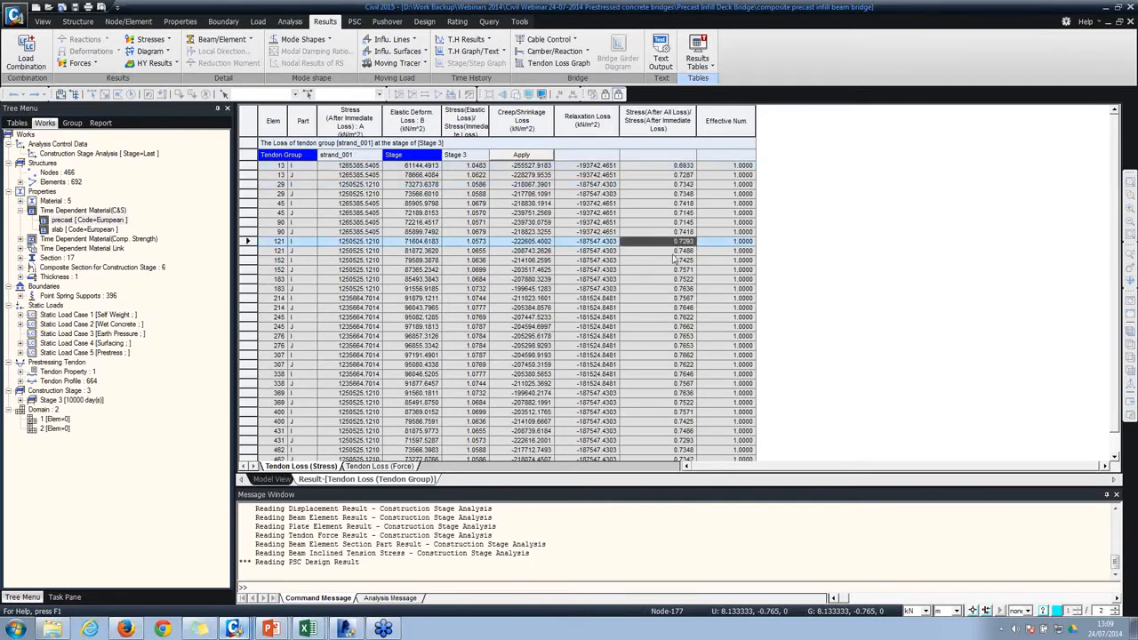
left_click(674, 298)
left_click(671, 354)
left_click(269, 479)
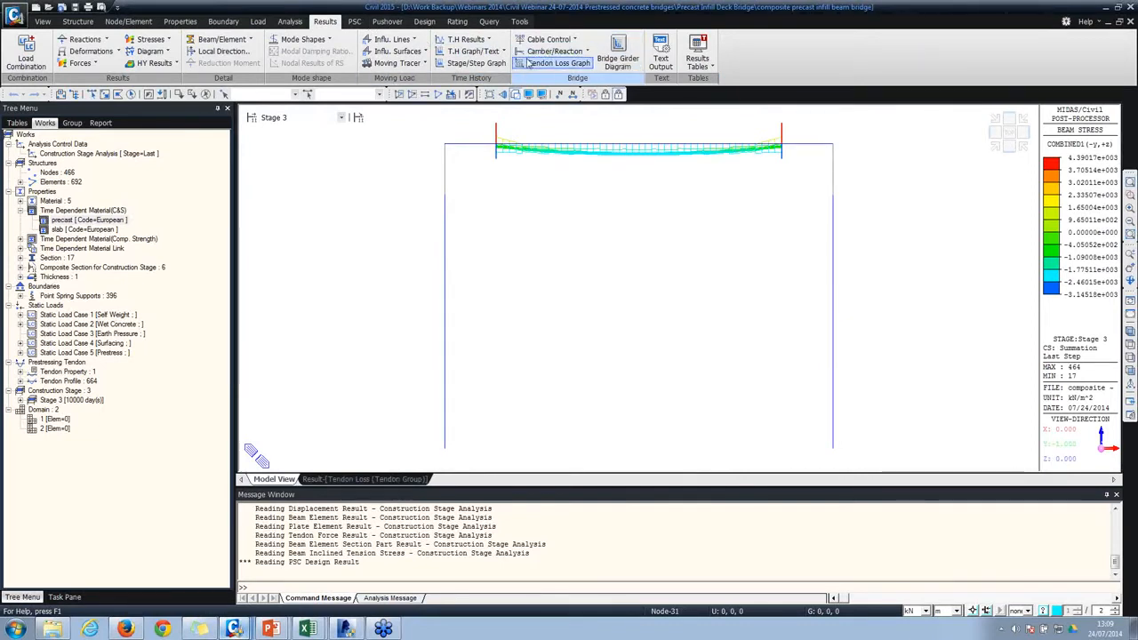
Step: Switch the active stage to PostCS for PSC design and show the model with its solid section shapes
left_click(354, 21)
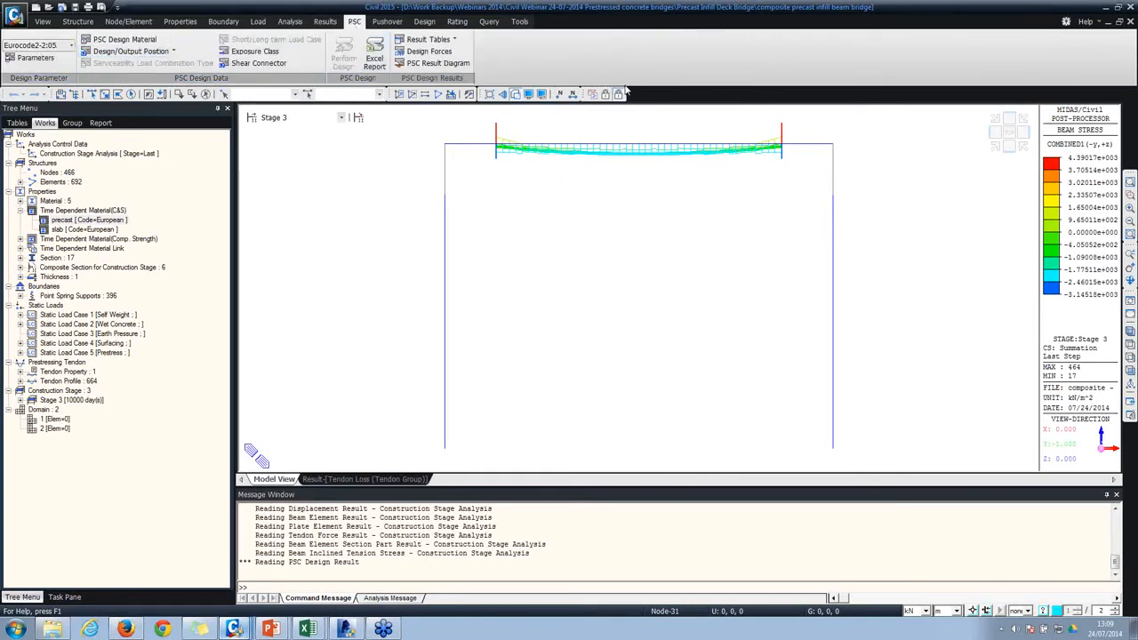
left_click(311, 118)
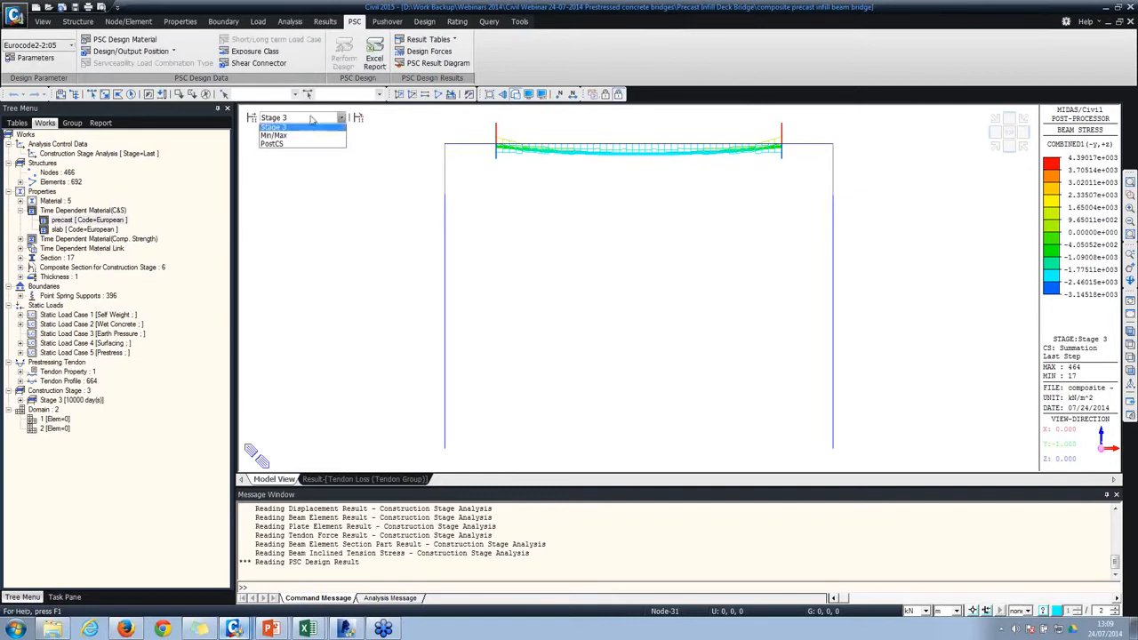
left_click(292, 167)
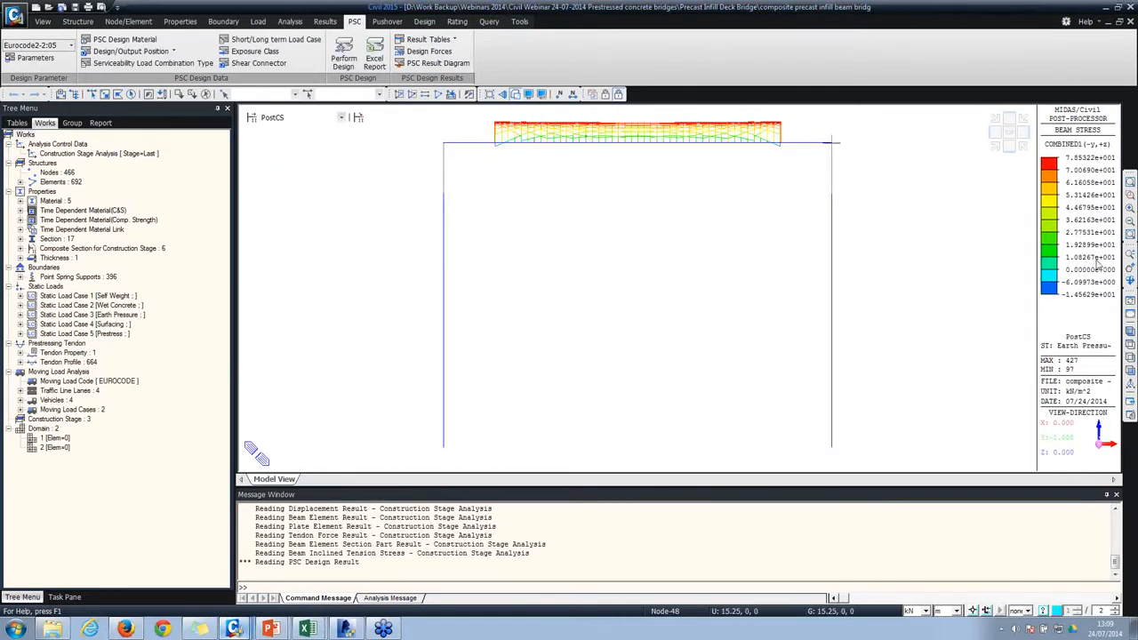
left_click(1125, 314)
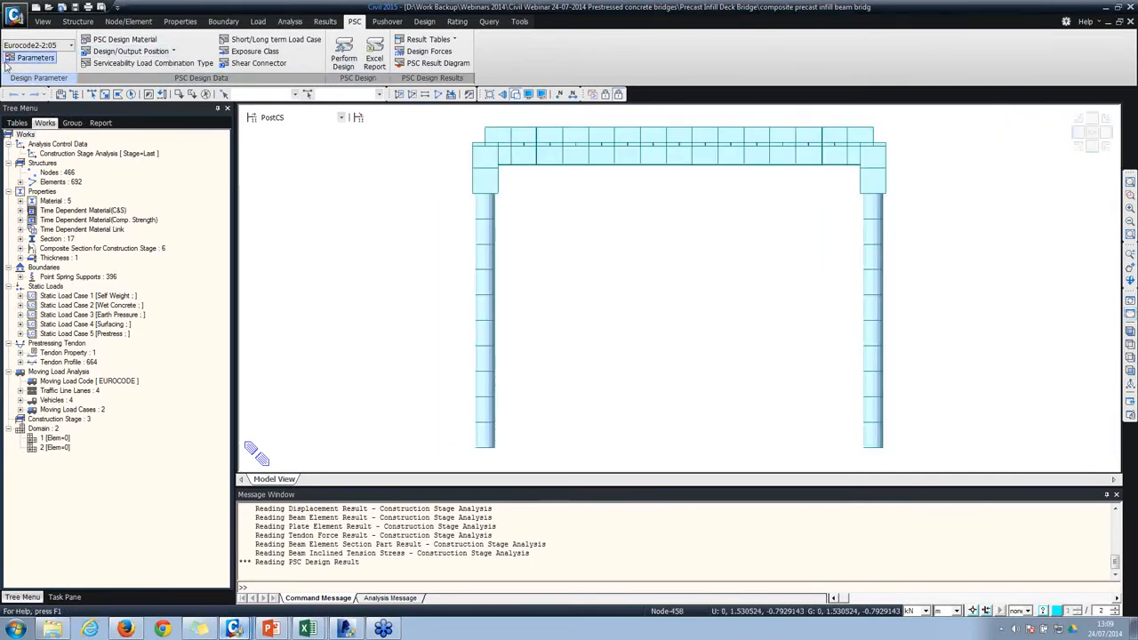
Step: Review the PSC design parameters and the Precast girder's composite concrete and rebar materials, closing both without changes
left_click(34, 61)
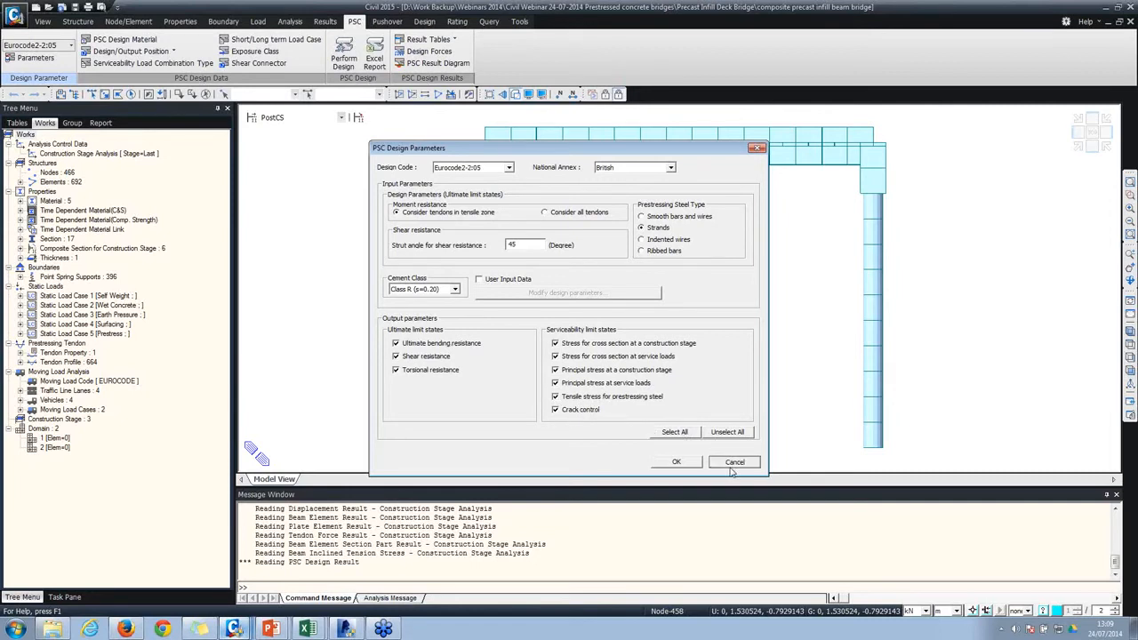
left_click(732, 466)
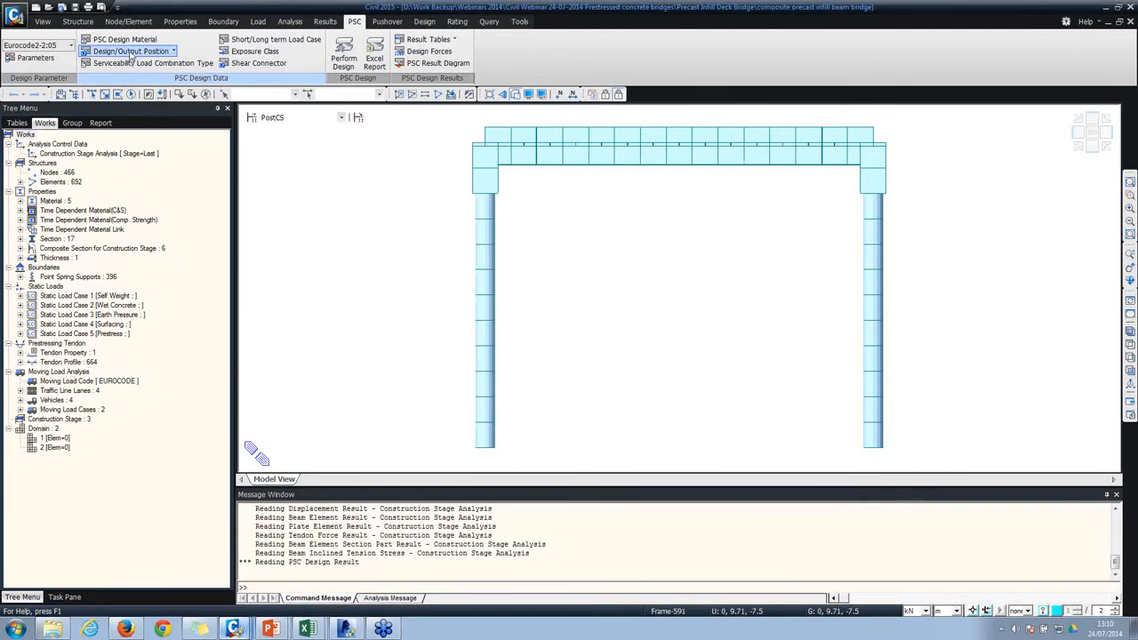
left_click(129, 44)
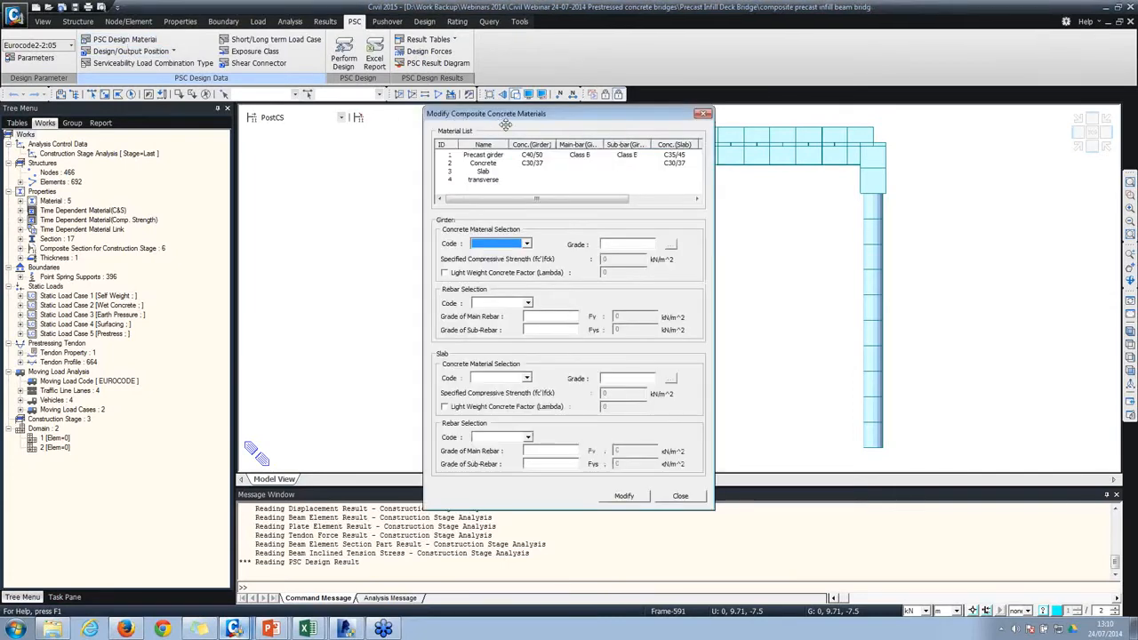
left_click_drag(503, 124, 387, 109)
left_click(372, 138)
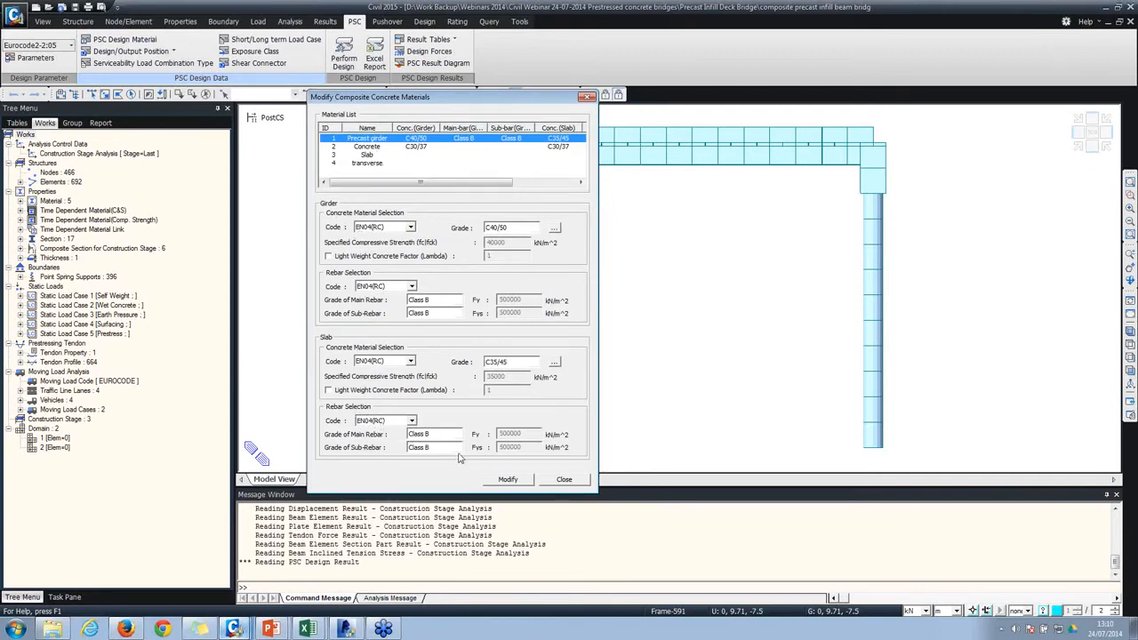
left_click(564, 479)
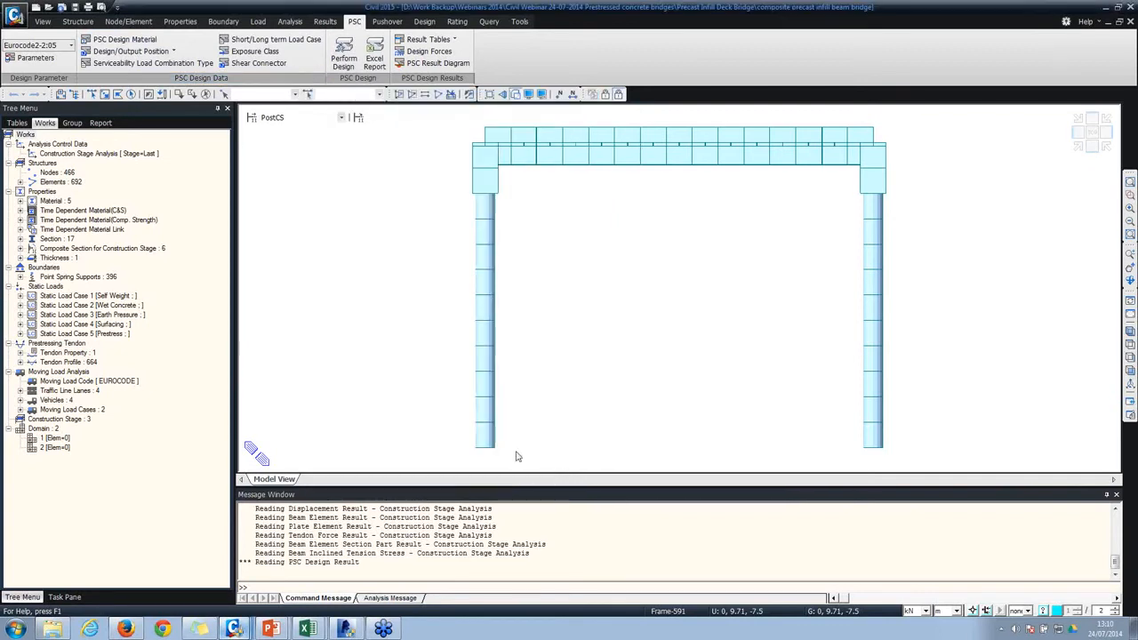
Step: Review which load combinations are assigned as quasi-permanent, frequent and characteristic for serviceability, closing the settings without changes
left_click(189, 64)
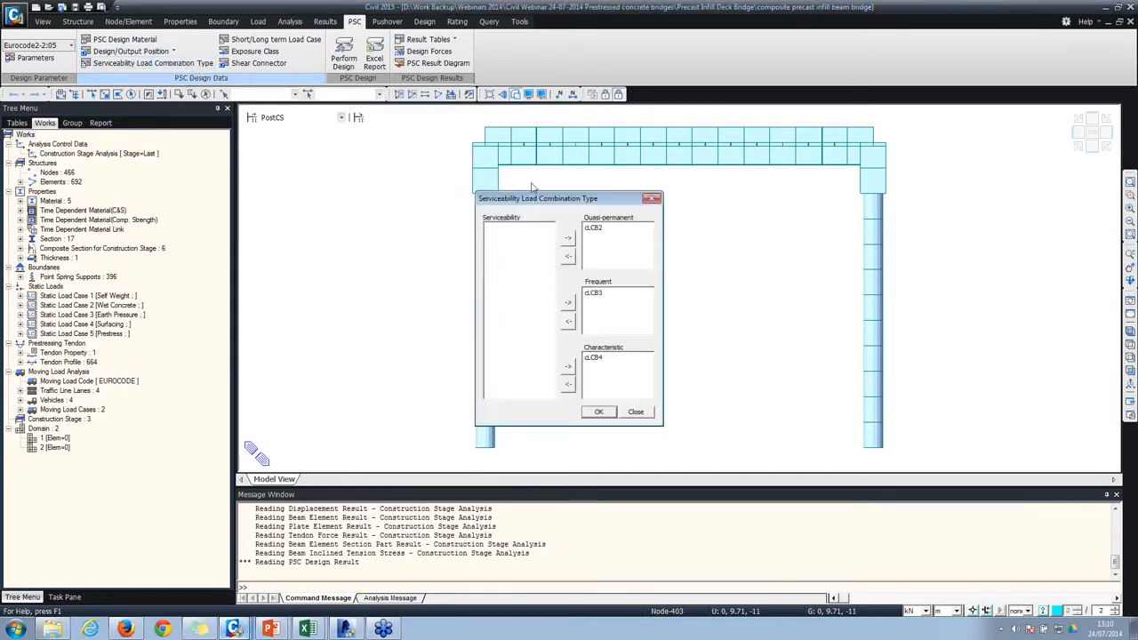
left_click_drag(533, 198, 300, 136)
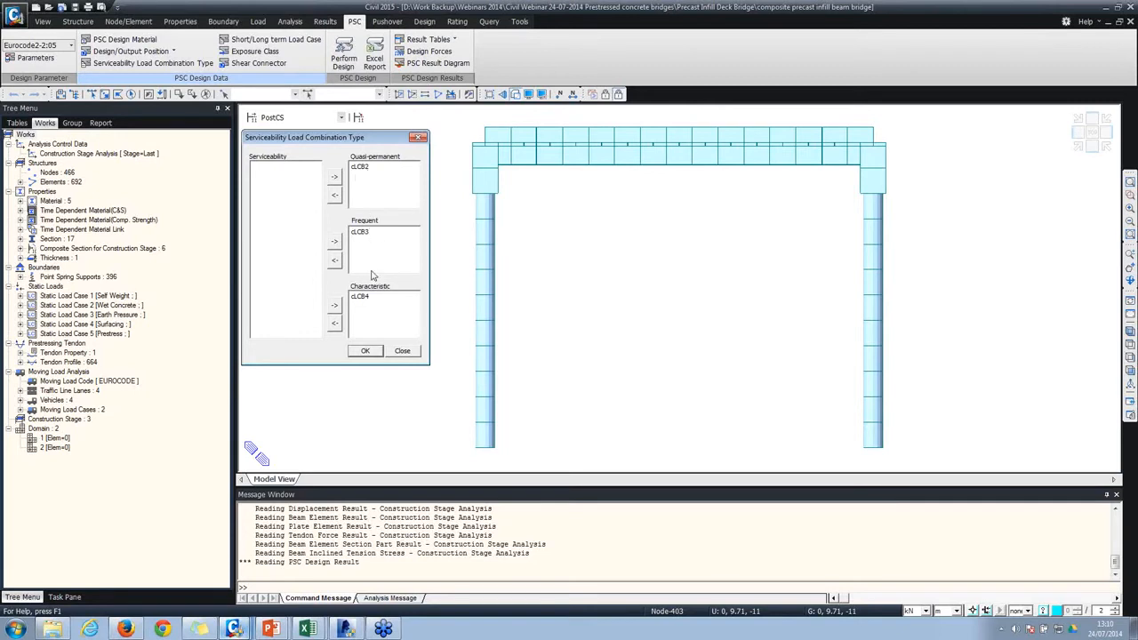
left_click(403, 351)
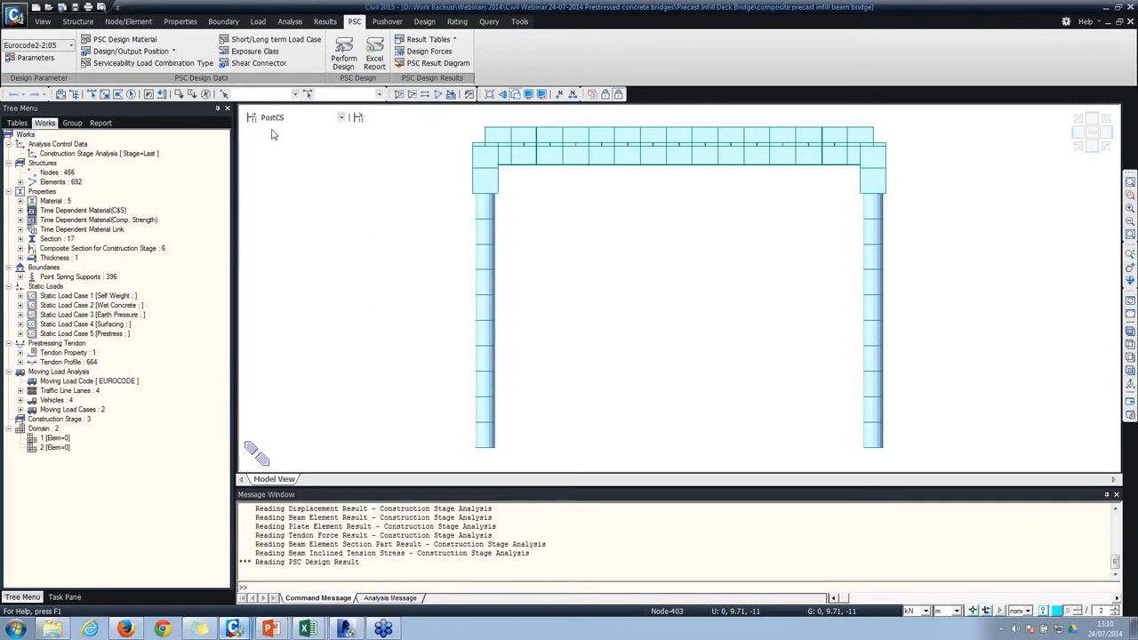
Step: Review the shear connector settings, choosing the Rough surface class and checking the interface shear angle, Aw and Fy, without applying them
left_click(255, 65)
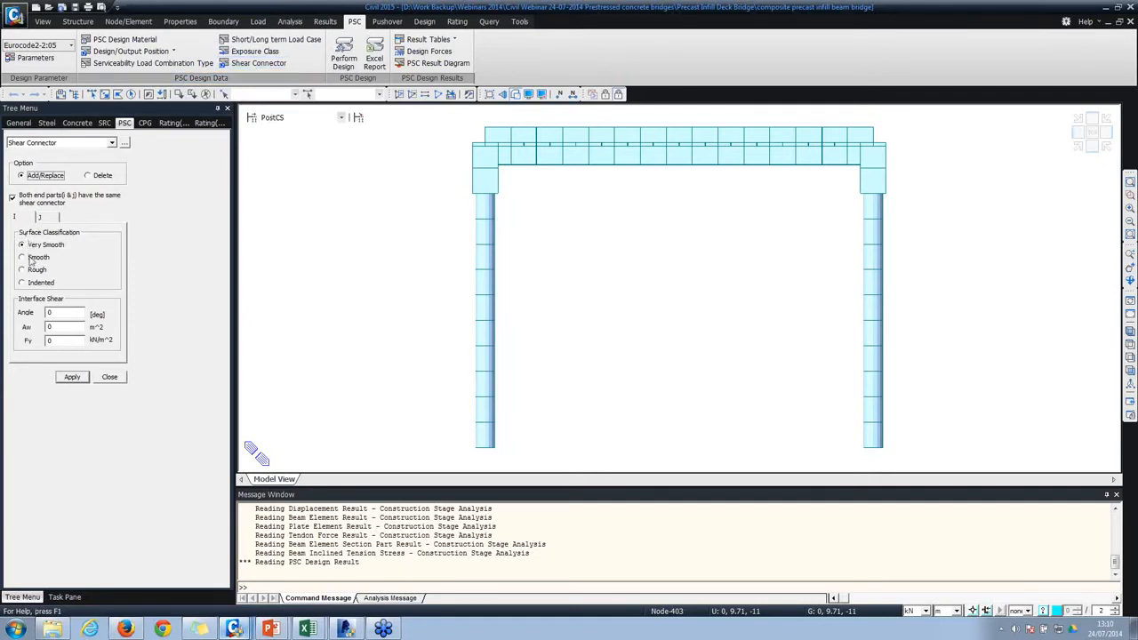
left_click(29, 270)
double_click(53, 314)
double_click(46, 327)
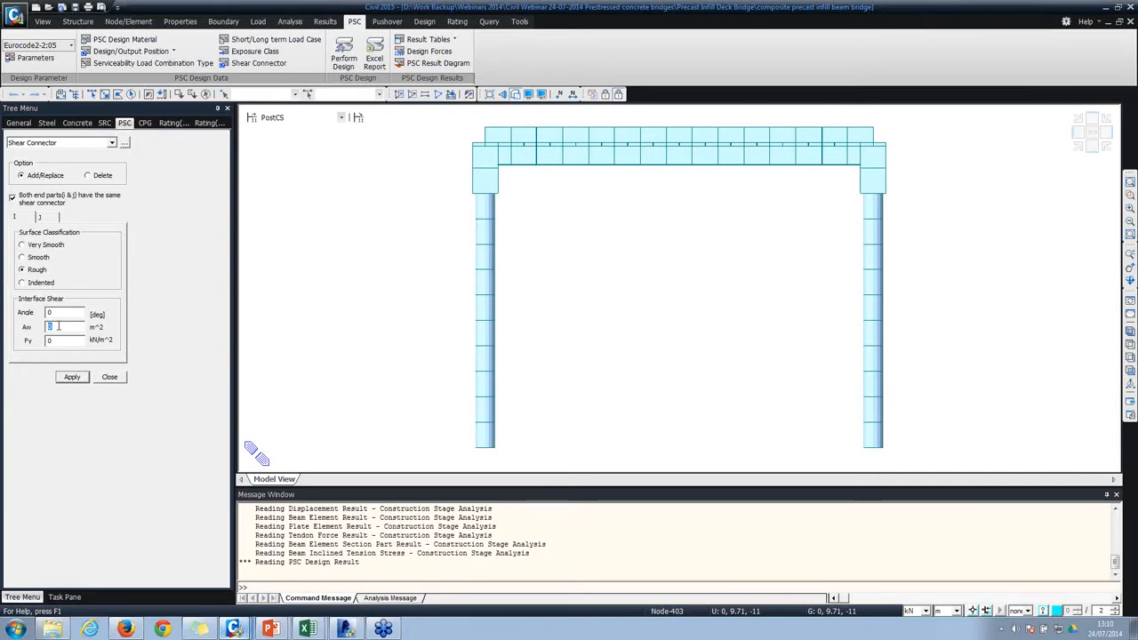
double_click(51, 341)
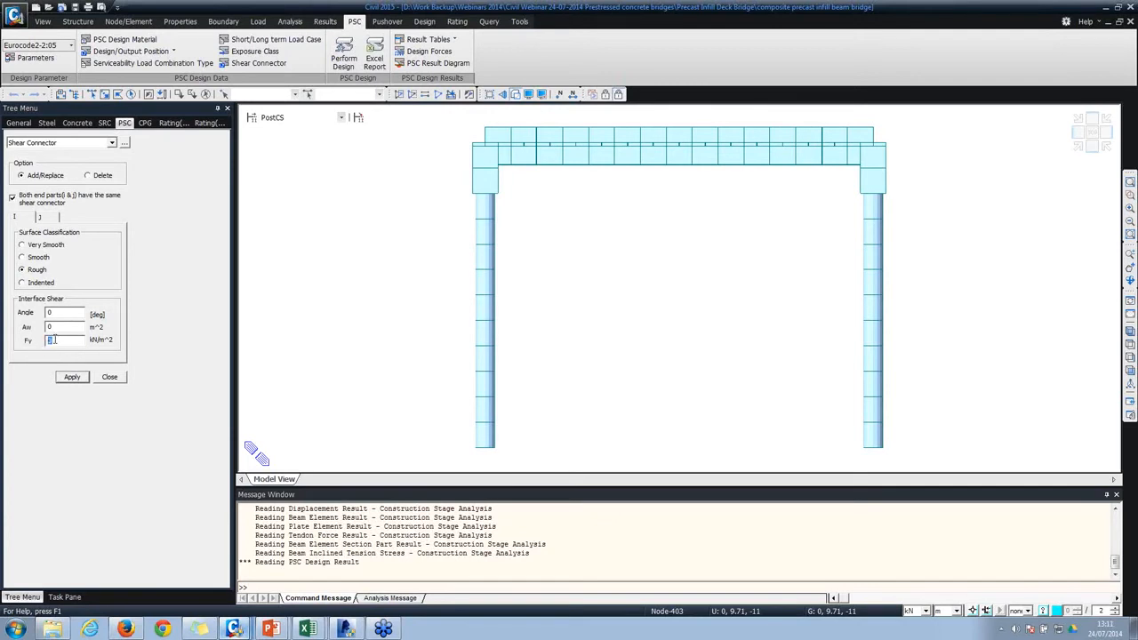
left_click(108, 377)
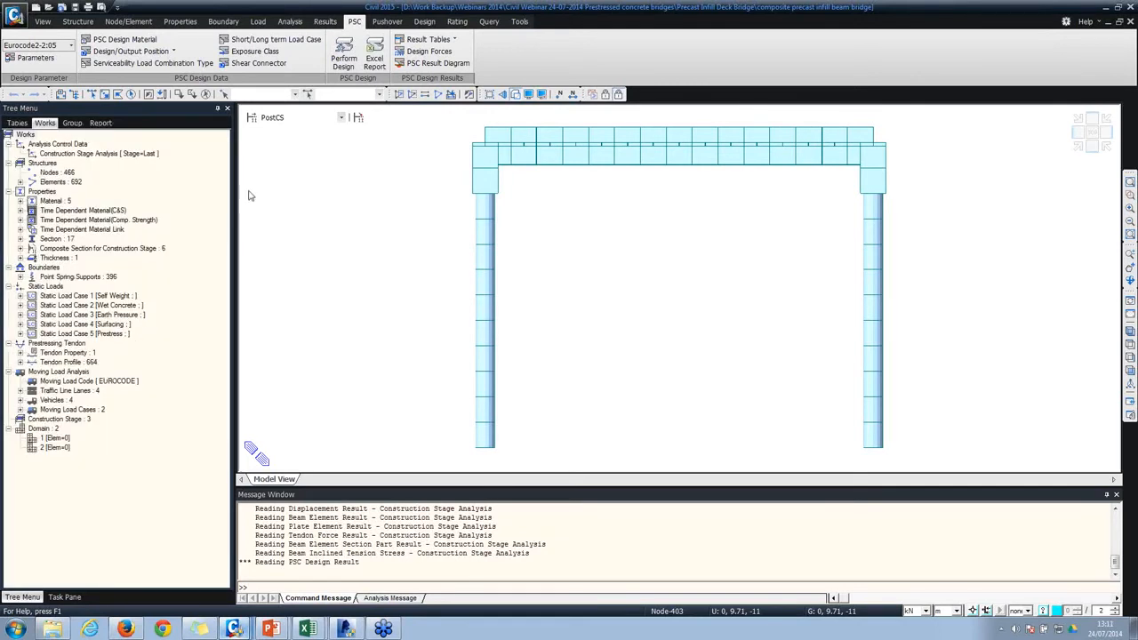
Step: Look through the exposure classes available for the top and bottom of the section without assigning one
left_click(255, 51)
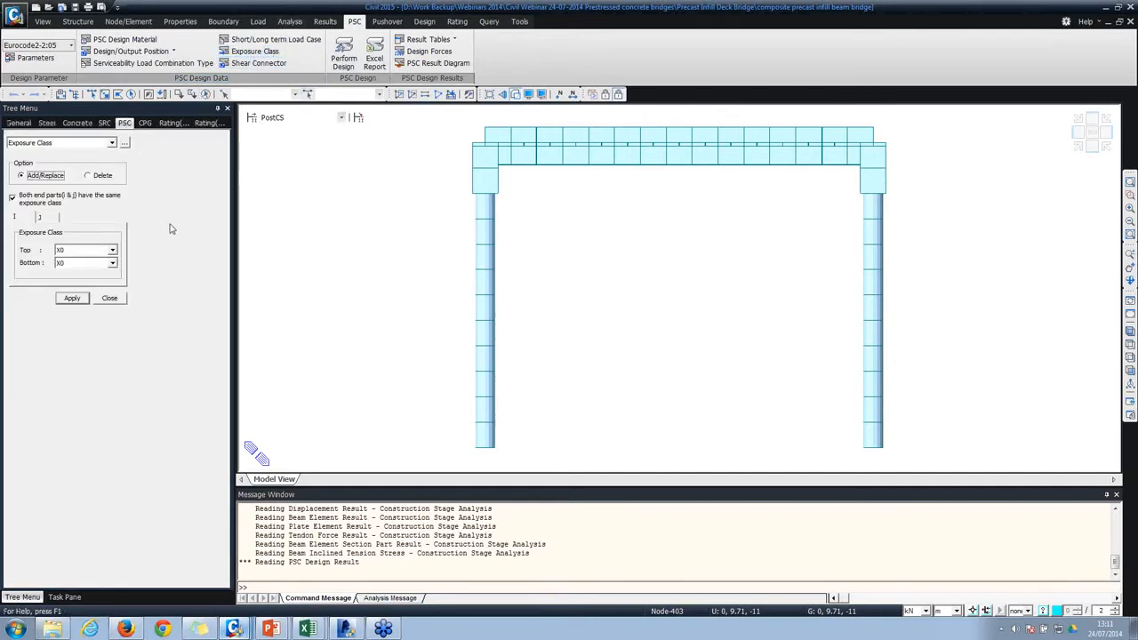
left_click(106, 249)
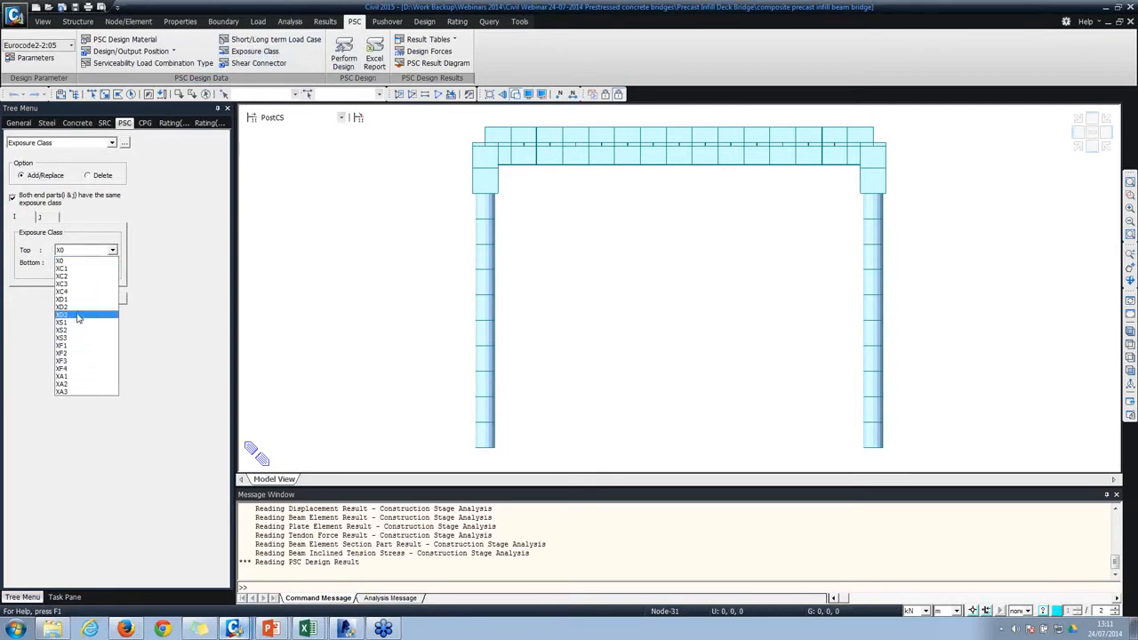
left_click(30, 304)
left_click(76, 265)
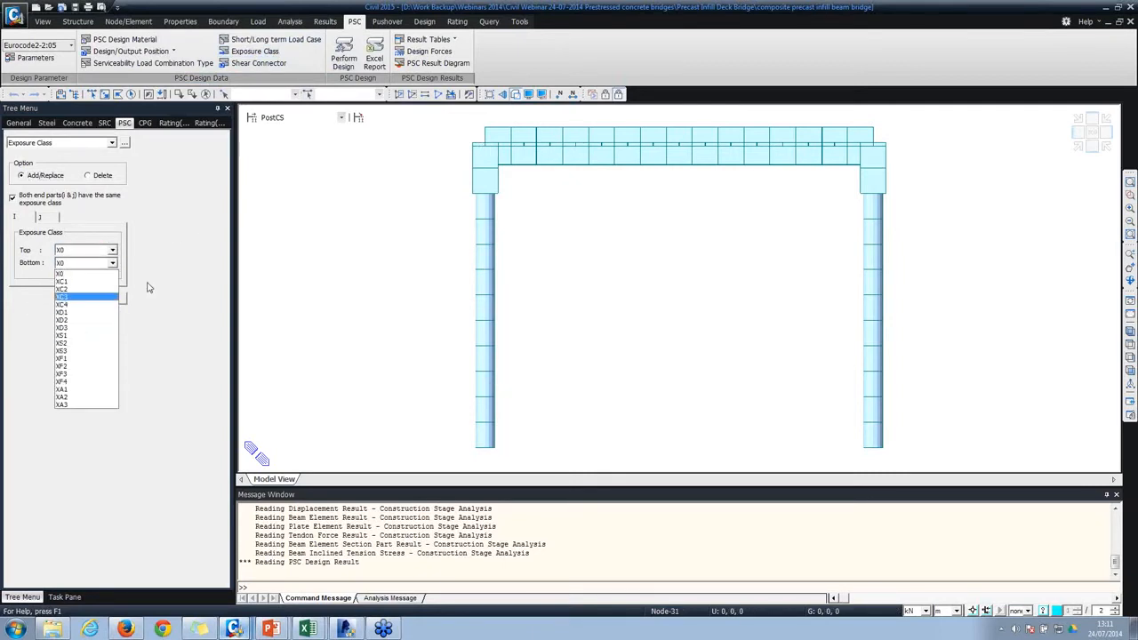
left_click(172, 270)
Step: Show the flexure strength check table for the preset elements, both end parts, and positive and negative moments
left_click(442, 40)
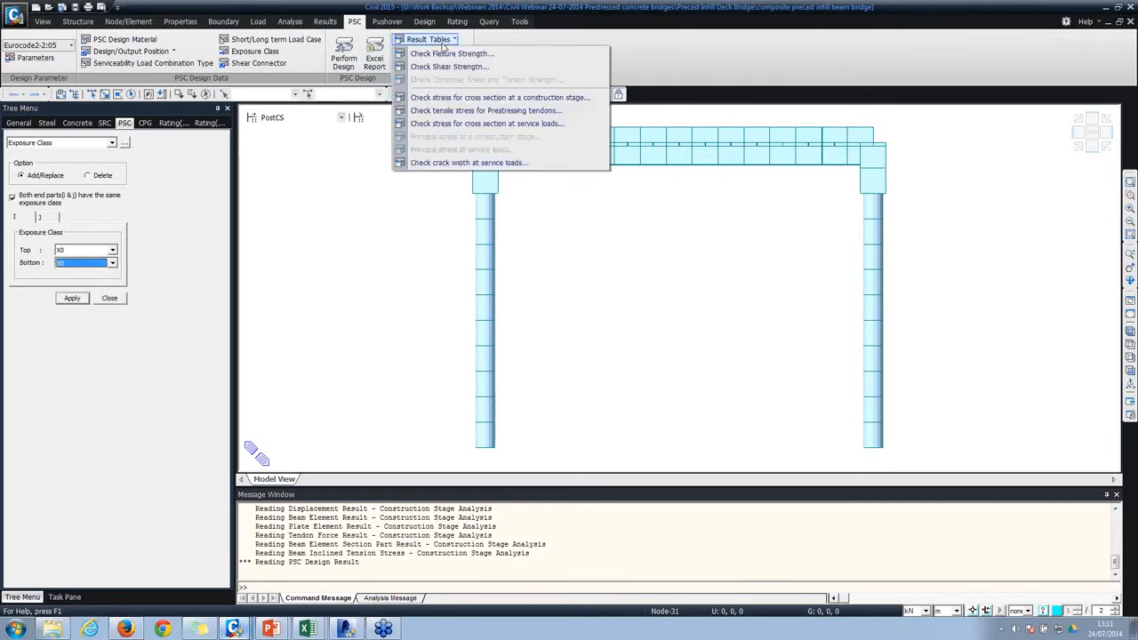
left_click(449, 53)
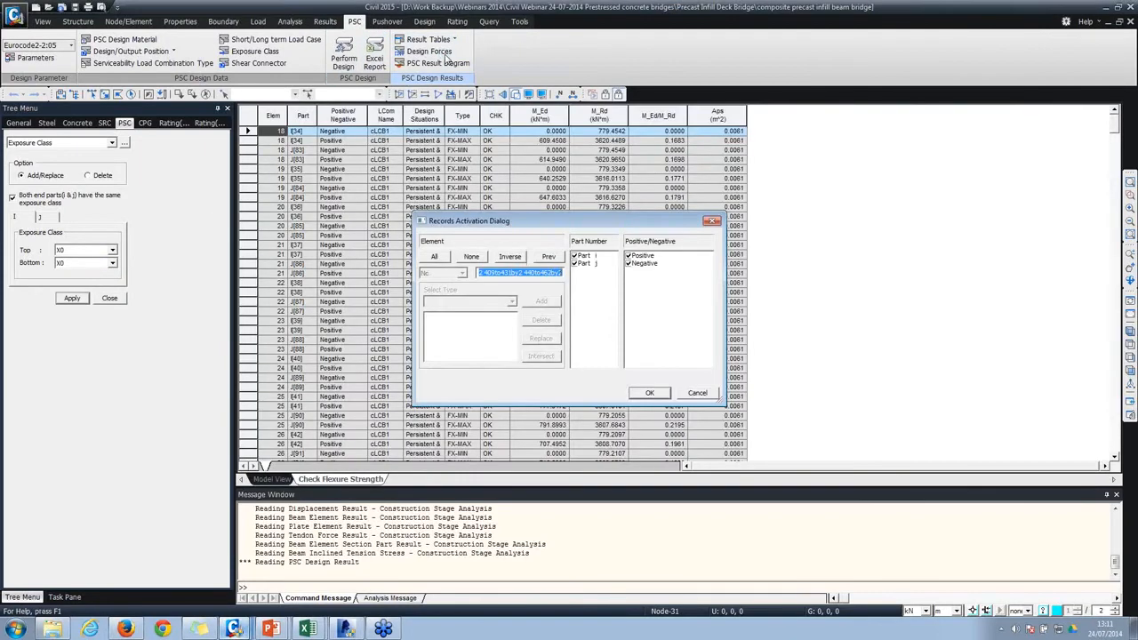
left_click(649, 392)
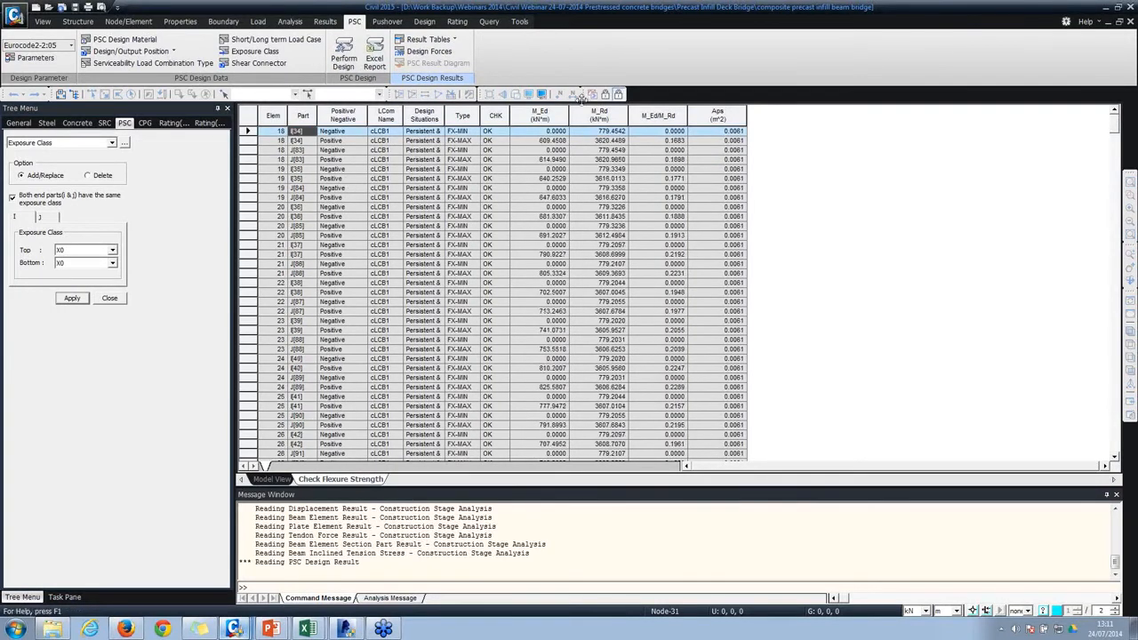
Step: Compare the M_Ed, M_Rd and M_Ed/M_Rd values across the elements, and return to the model view
left_click(542, 116)
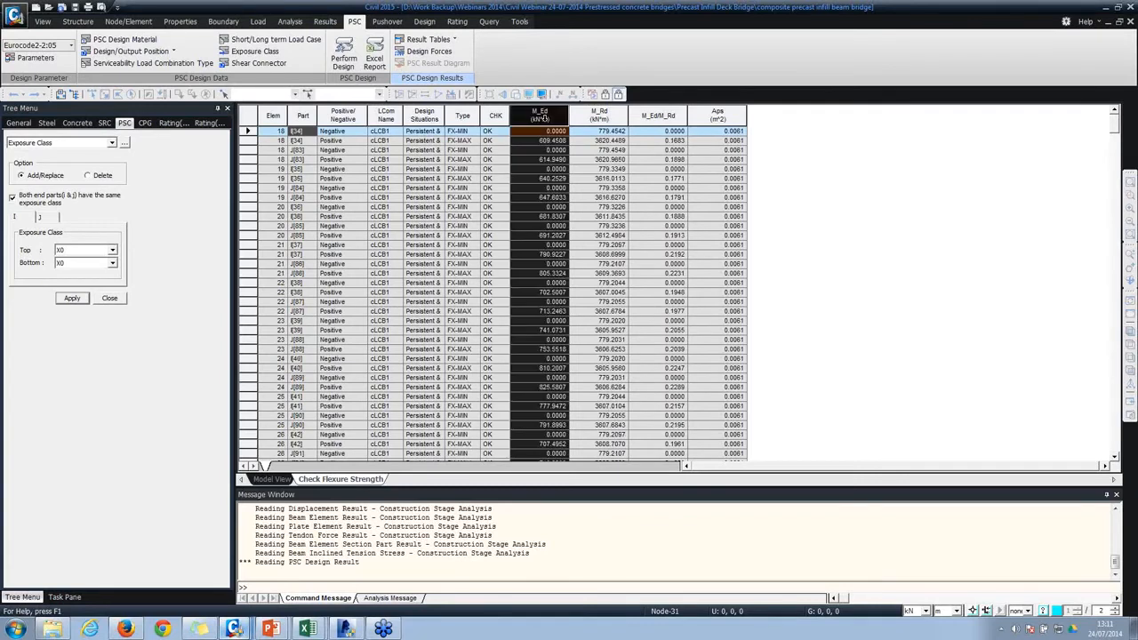
left_click(600, 114)
left_click_drag(672, 131, 672, 226)
scroll(373, 229, "down", 20)
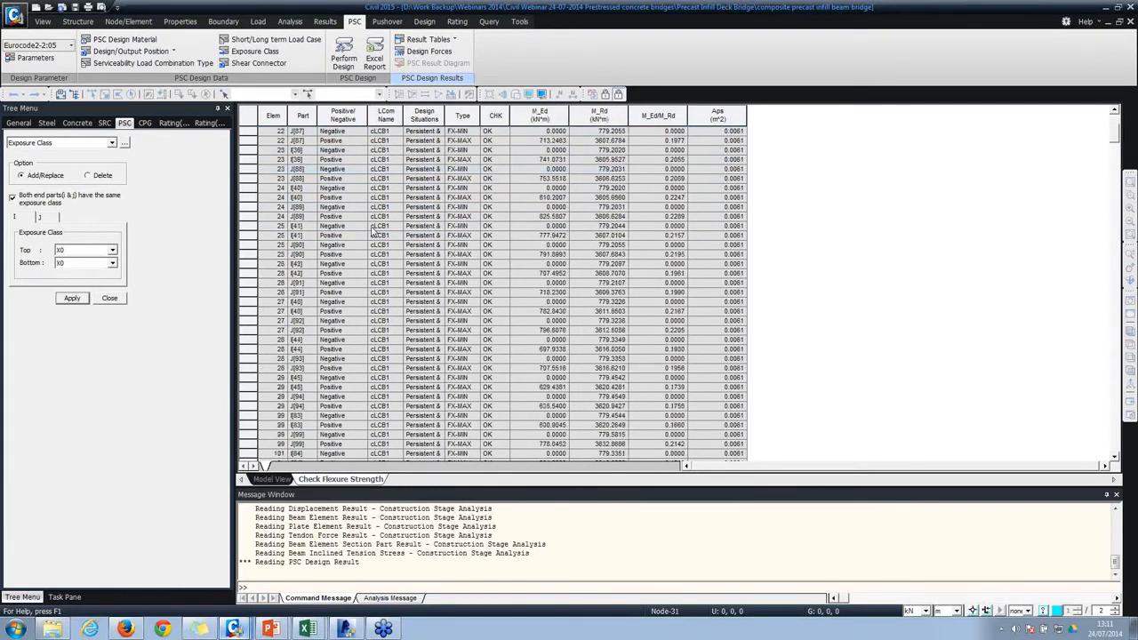
scroll(296, 160, "down", 3)
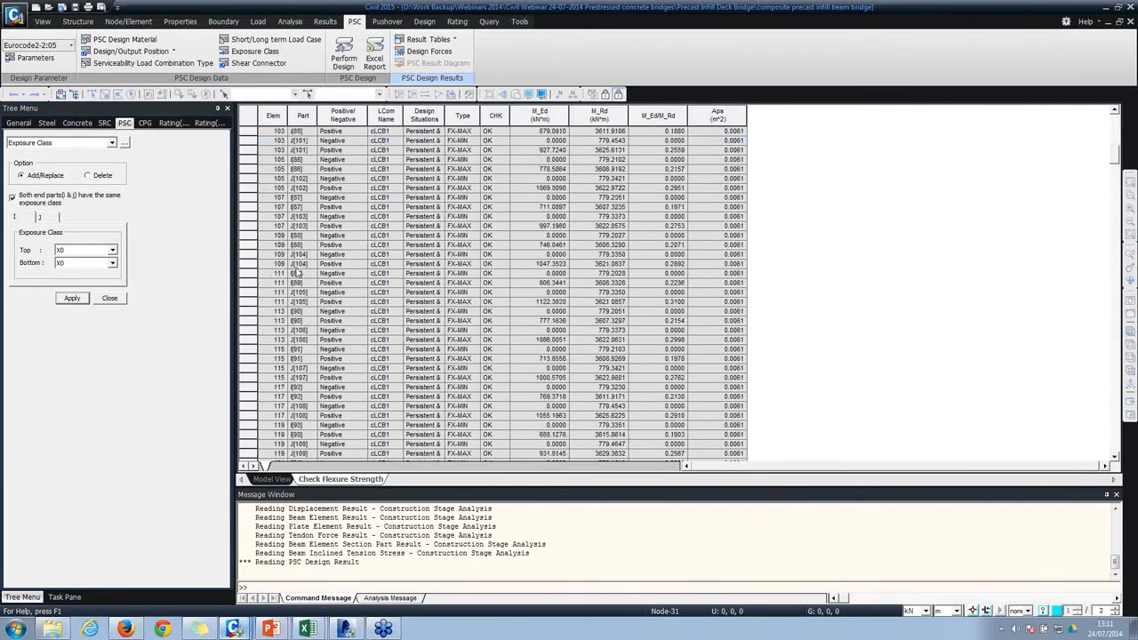
left_click(275, 479)
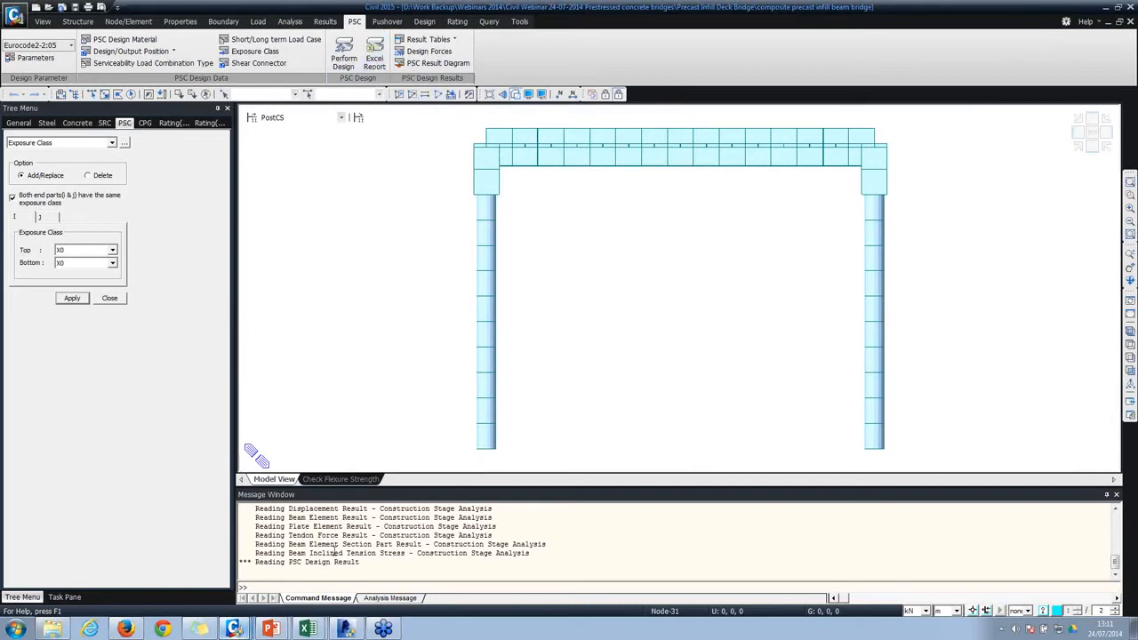
Step: Switch to the composite precast infill beam bridge report in Excel and examine its design parameters and partial factors with the Eurocode reference
mouse_move(306, 628)
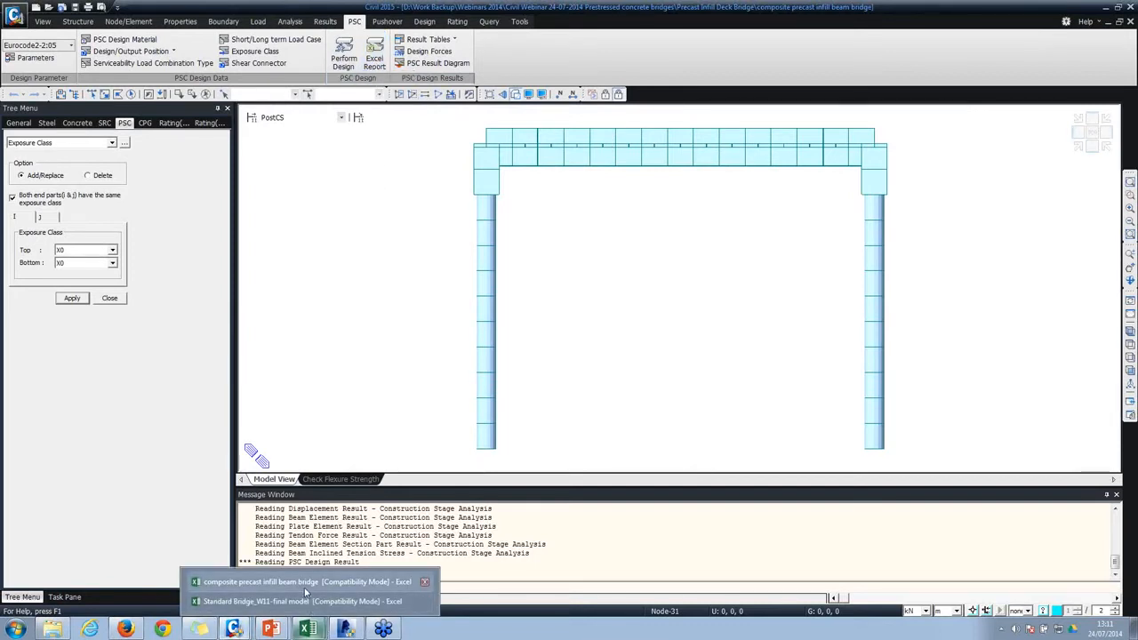
left_click(303, 582)
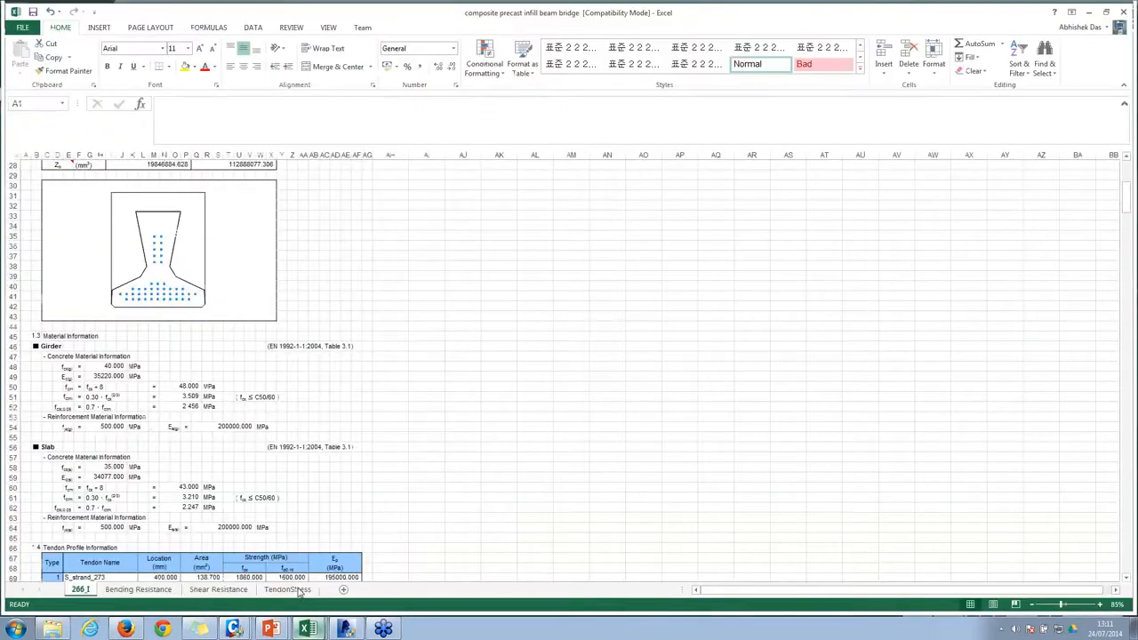
left_click(310, 281)
scroll(309, 281, "up", 5)
scroll(271, 289, "up", 3, "ctrl")
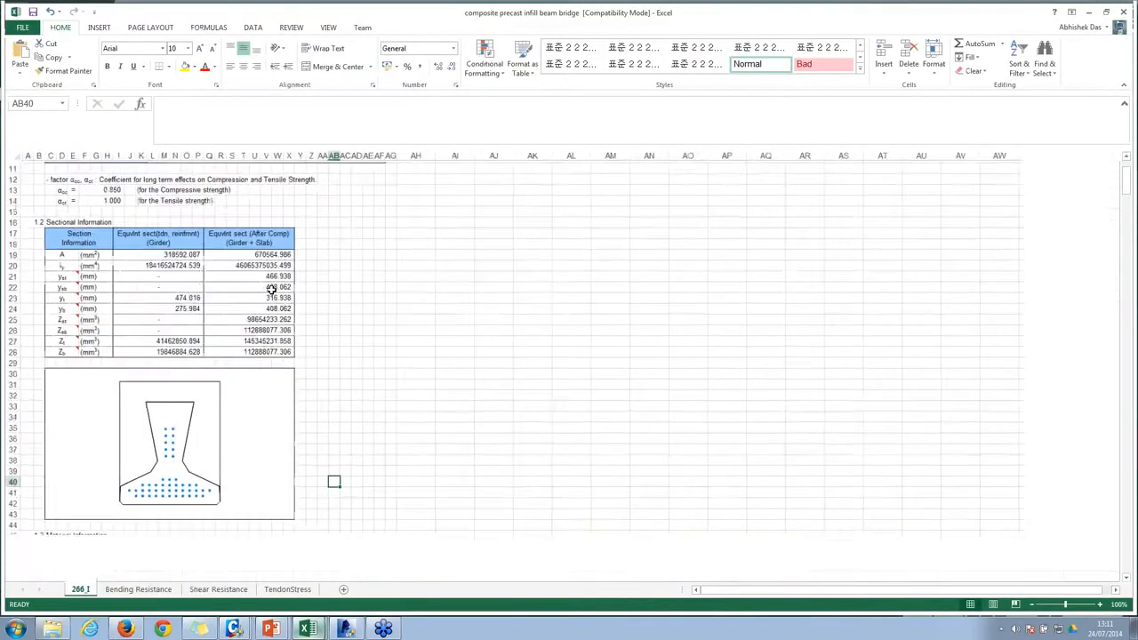
scroll(271, 289, "up", 4)
scroll(271, 288, "up", 1, "ctrl")
scroll(272, 289, "down", 1)
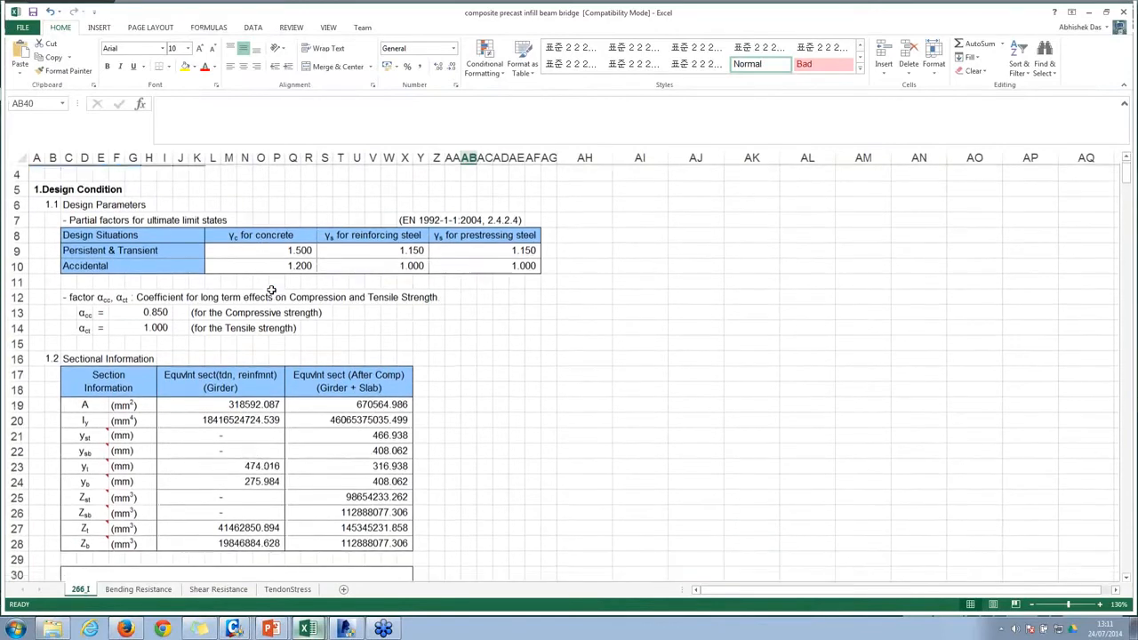
scroll(271, 289, "up", 1)
left_click(408, 264)
left_click_drag(425, 266, 520, 267)
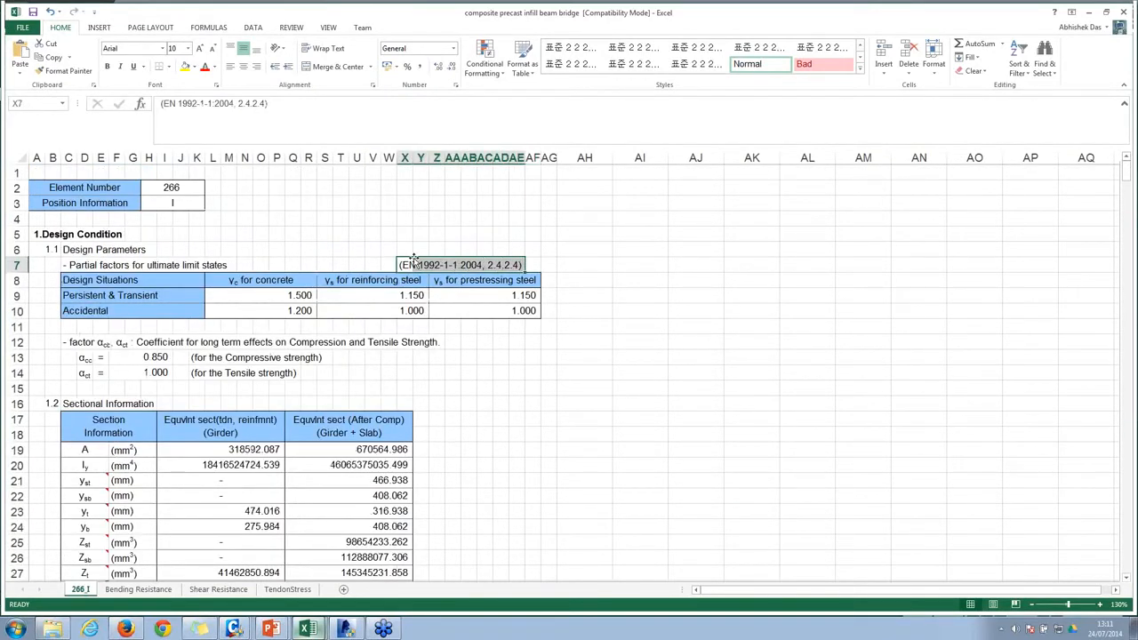
Step: Examine the section drawing with its tendon layout and the girder and slab material information with its Eurocode reference
scroll(439, 270, "down", 11)
scroll(439, 270, "up", 3)
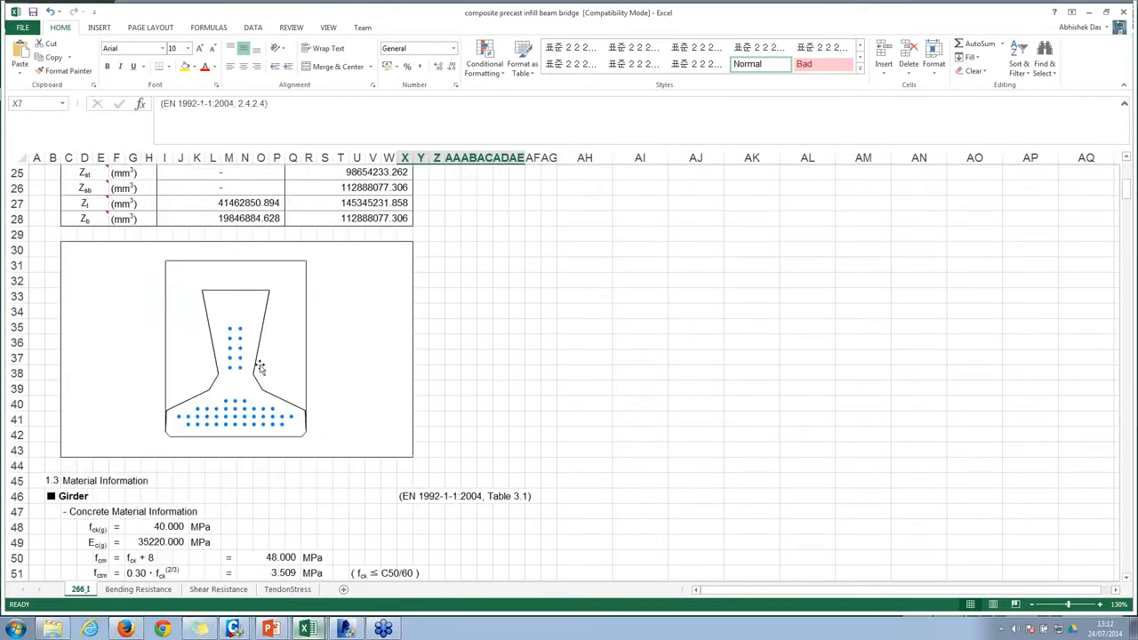
scroll(267, 366, "down", 3)
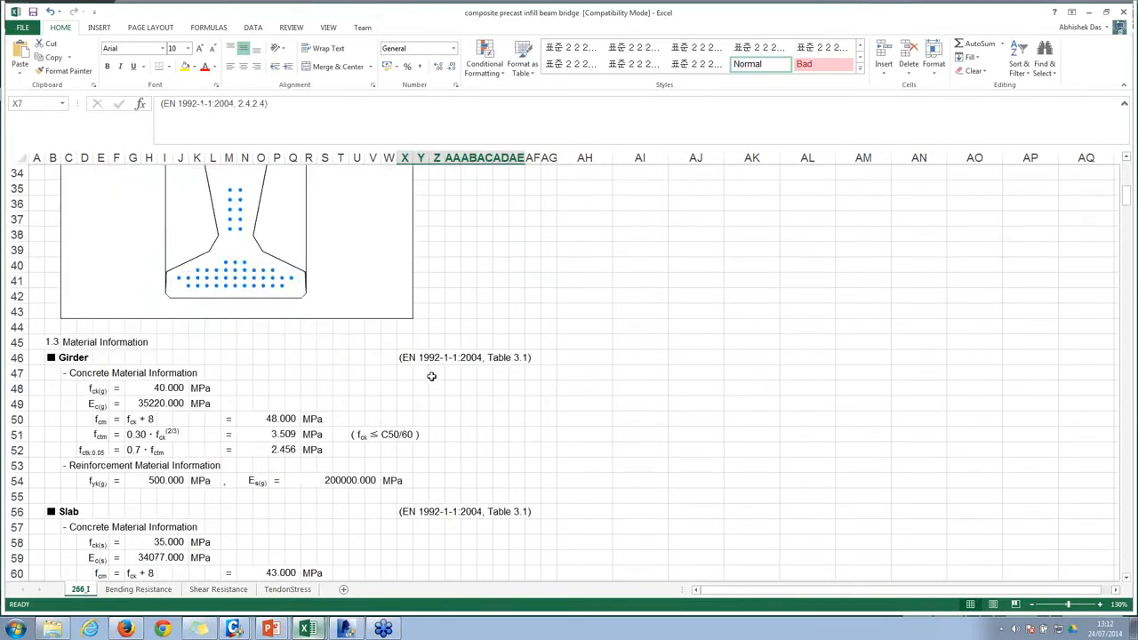
scroll(436, 355, "down", 4)
scroll(444, 303, "up", 2)
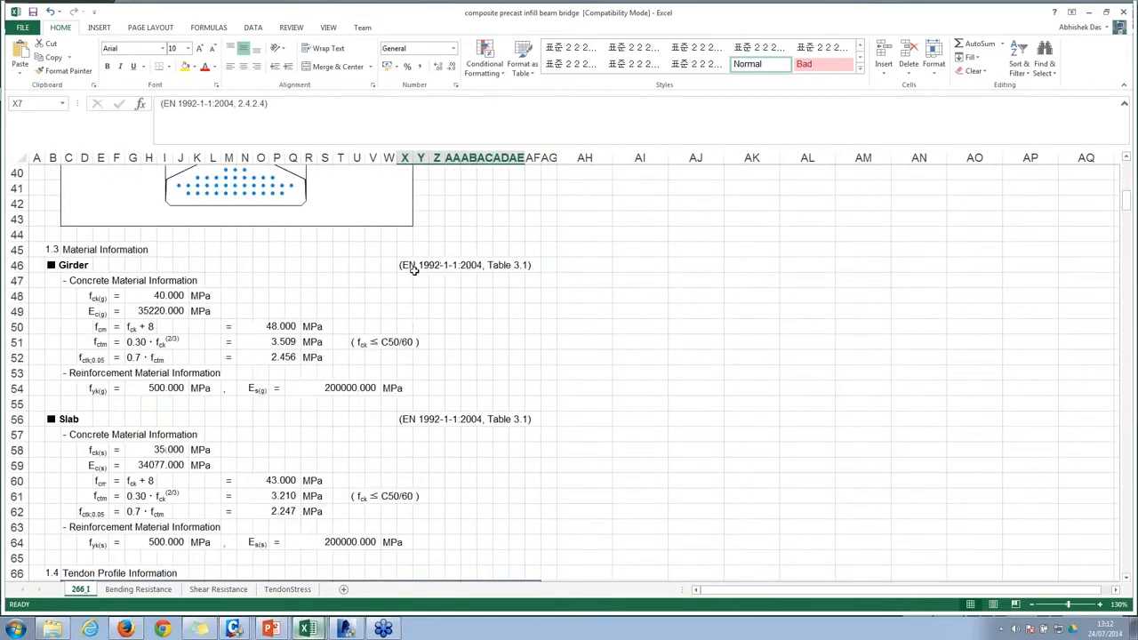
left_click(414, 269)
Step: Examine the tendon profile information table with each strand's location, area and strength
scroll(434, 330, "down", 10)
scroll(432, 326, "up", 3)
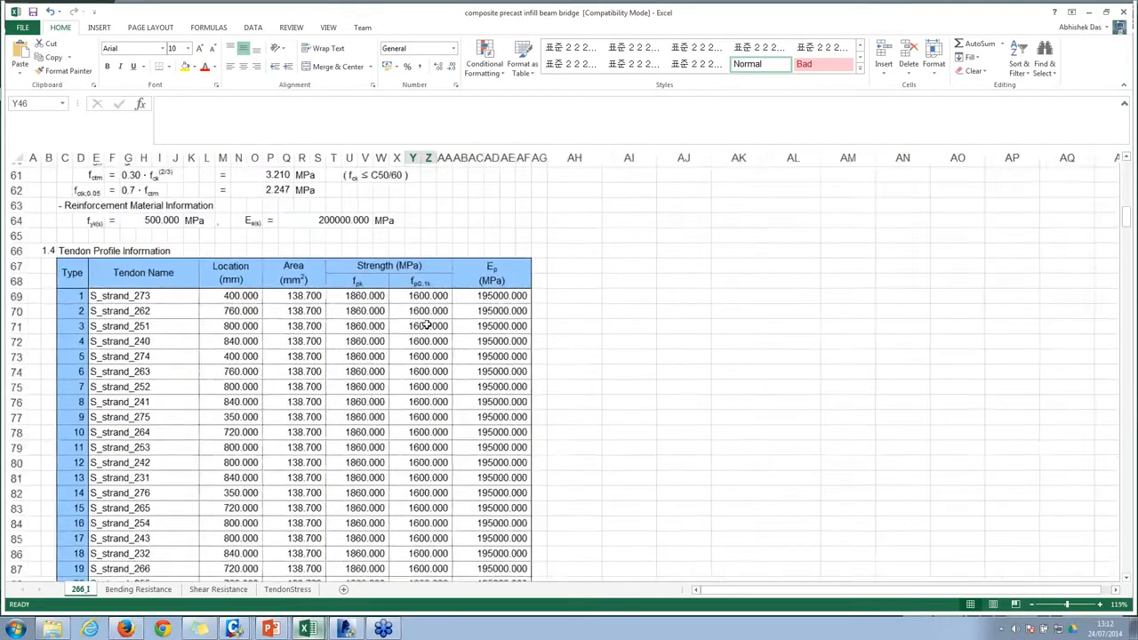
scroll(203, 323, "down", 2, "ctrl")
scroll(204, 323, "up", 2)
Step: Examine the positive moment check's design load, concrete and reinforcement design strengths, and iterative neutral axis calculation
scroll(254, 287, "down", 15)
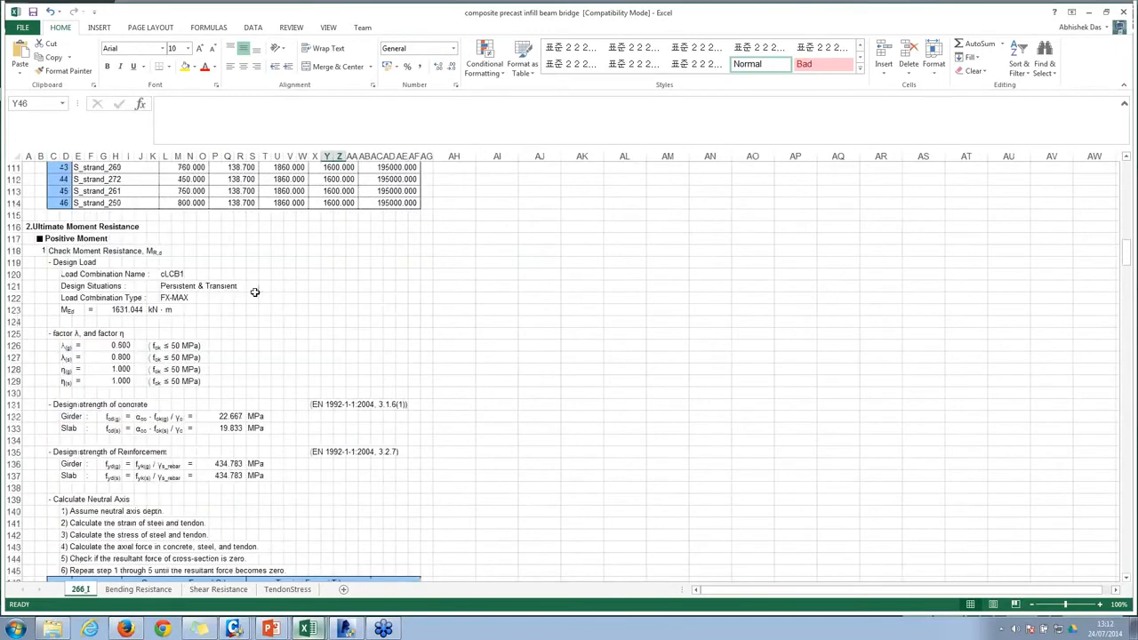
left_click(315, 405)
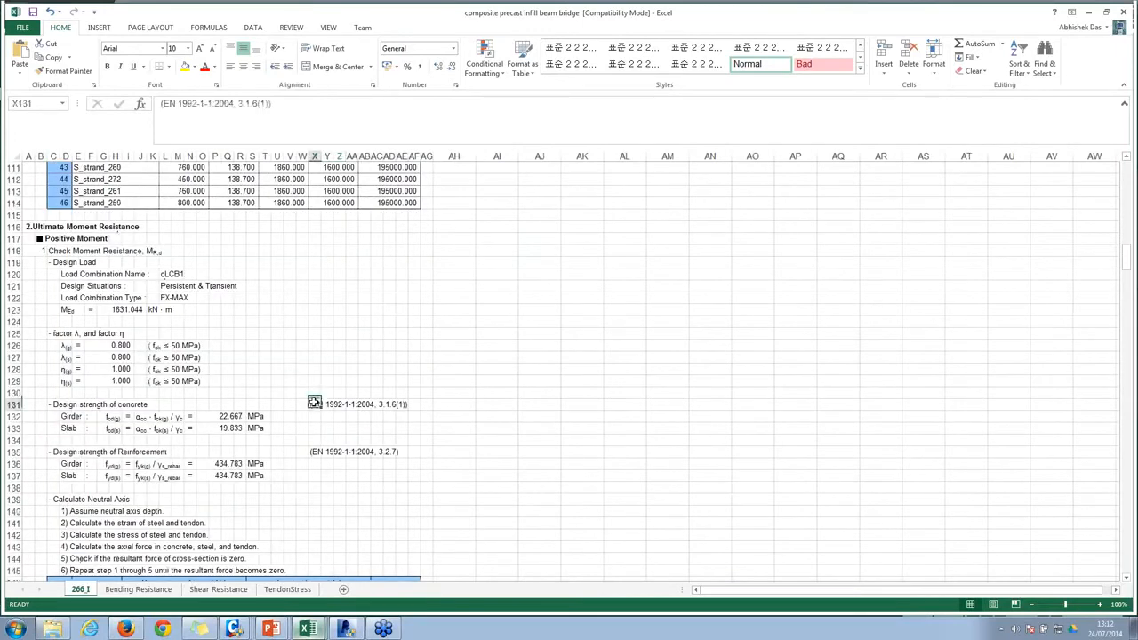
scroll(315, 404, "down", 10)
scroll(129, 304, "up", 4)
left_click_drag(43, 283, 169, 285)
scroll(291, 405, "down", 13)
scroll(291, 404, "up", 4)
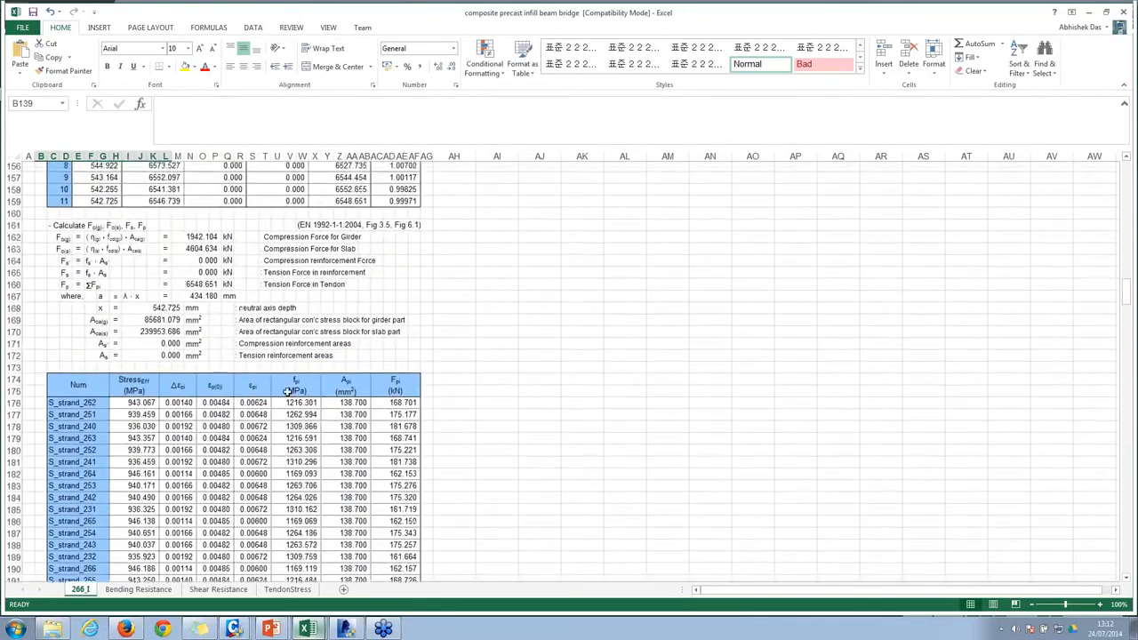
Step: Examine the tendon forces and the positive moment resistance calculation compared against the design moment, highlighting that calculation
scroll(287, 391, "down", 16)
scroll(128, 382, "down", 2)
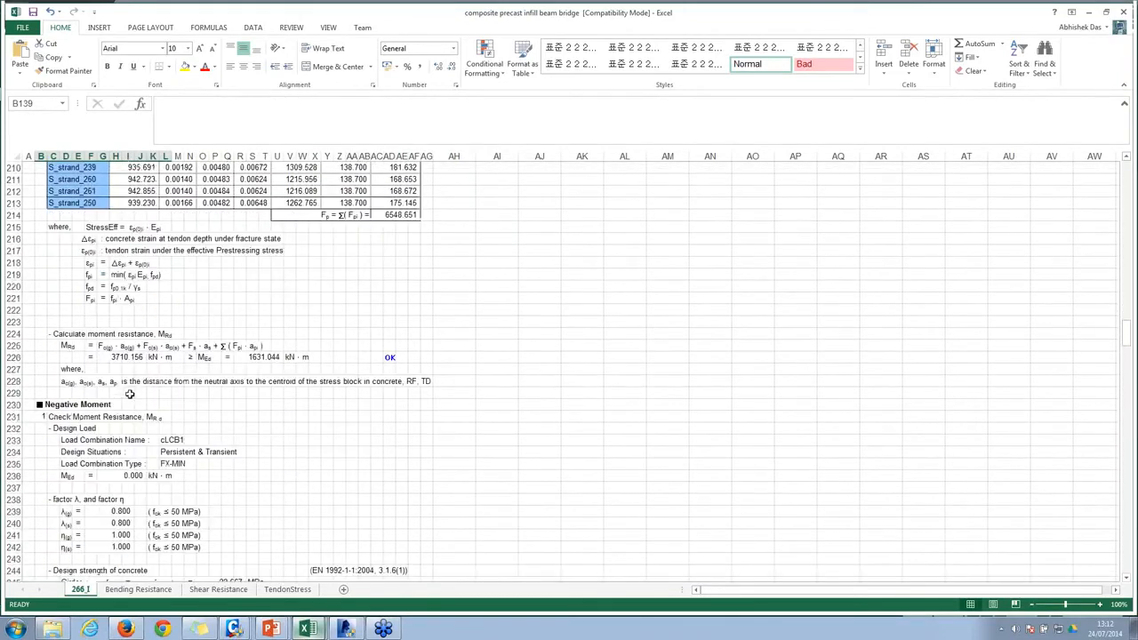
left_click_drag(64, 336, 391, 373)
scroll(391, 373, "down", 4)
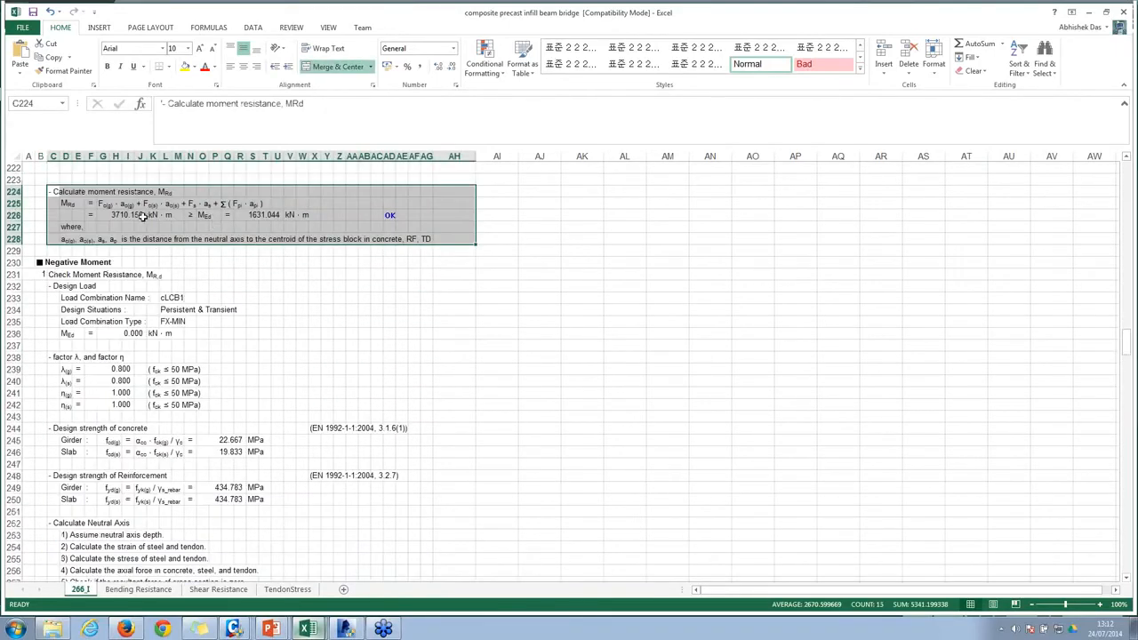
Step: Examine the negative moment check's design strengths, neutral axis calculation and tendon force table
scroll(213, 336, "down", 4)
left_click(588, 288)
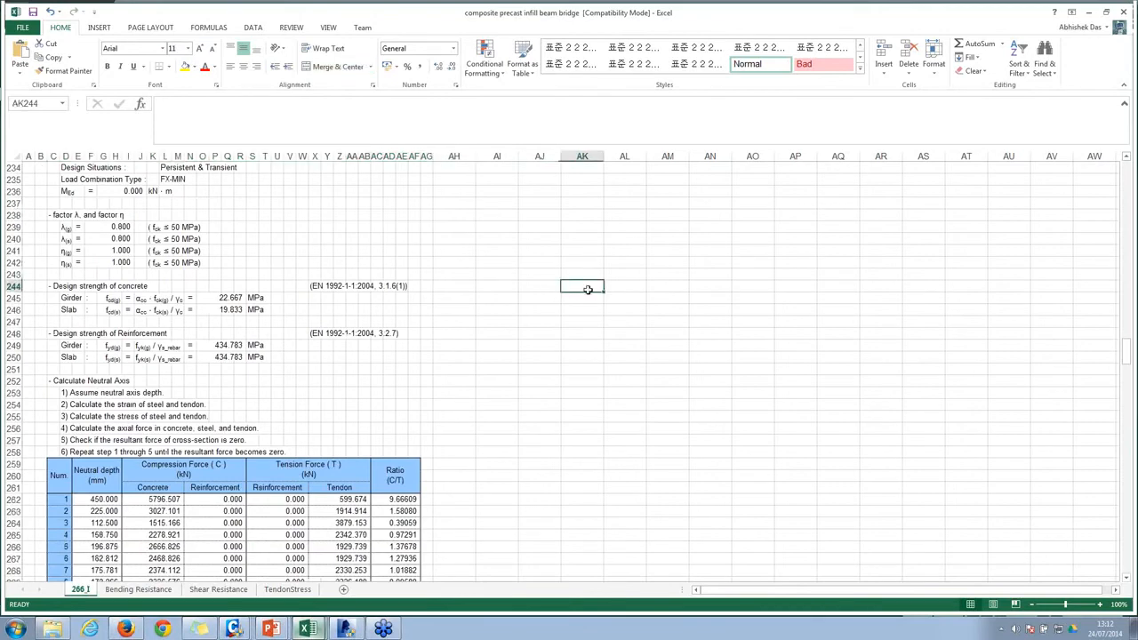
scroll(320, 348, "down", 14)
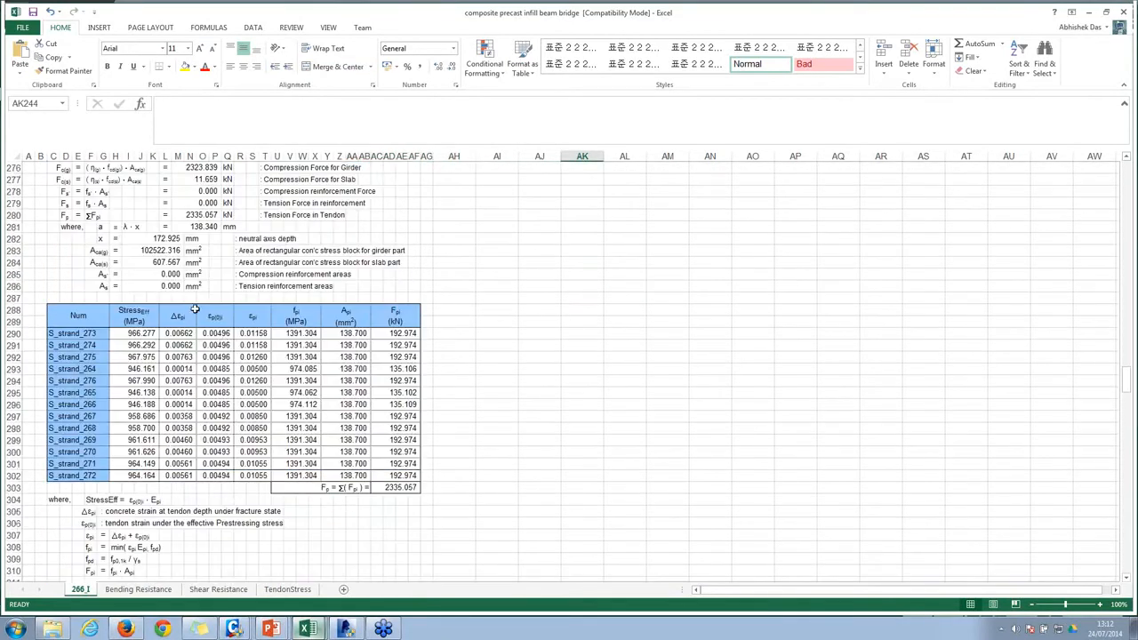
Step: Examine the negative moment resistance and the shear checks for concrete resistance, minimum reinforcement, additional tension force and interface shear
scroll(284, 448, "down", 12)
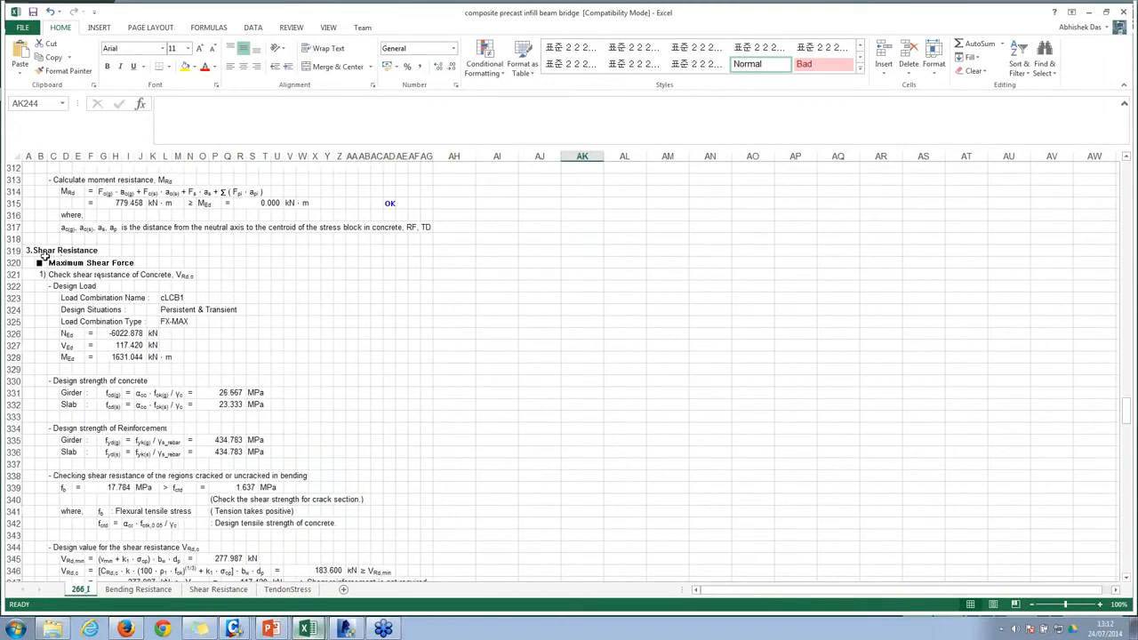
scroll(104, 264, "down", 20)
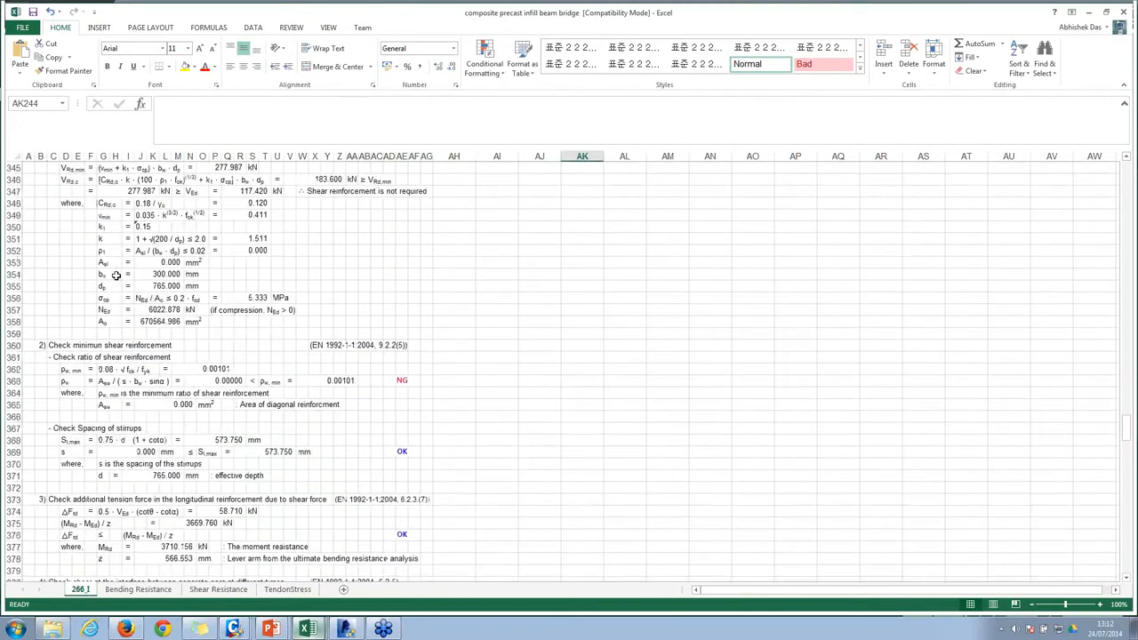
scroll(111, 292, "down", 20)
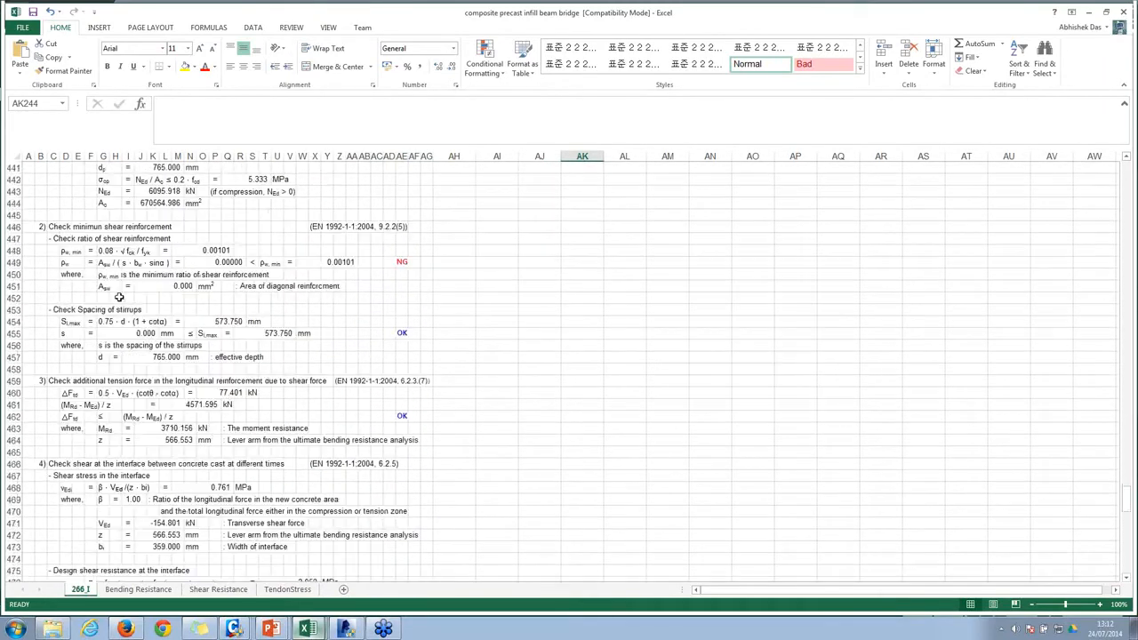
Step: Examine the report's decompression and crack width checks for the top and bottom, highlighting the decompression check heading
left_click(40, 309)
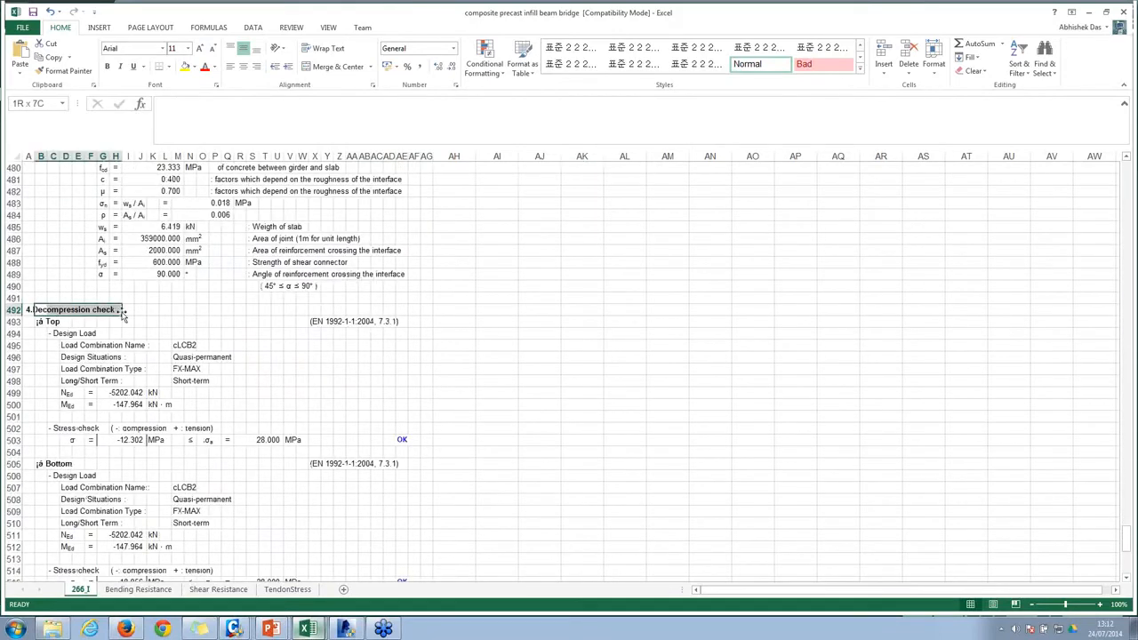
left_click(378, 320)
scroll(346, 336, "down", 2)
scroll(346, 334, "down", 15)
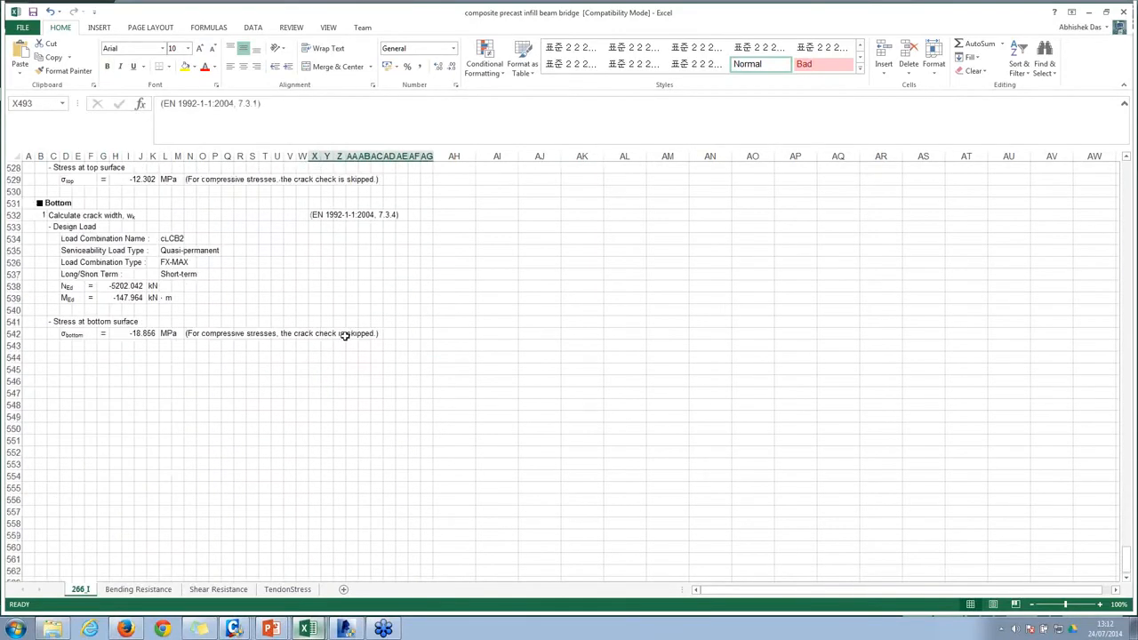
scroll(346, 335, "up", 11)
Step: Return to Civil 2015, view the tensile stress check table for all prestressing tendons, and close the exposure class settings
mouse_move(309, 628)
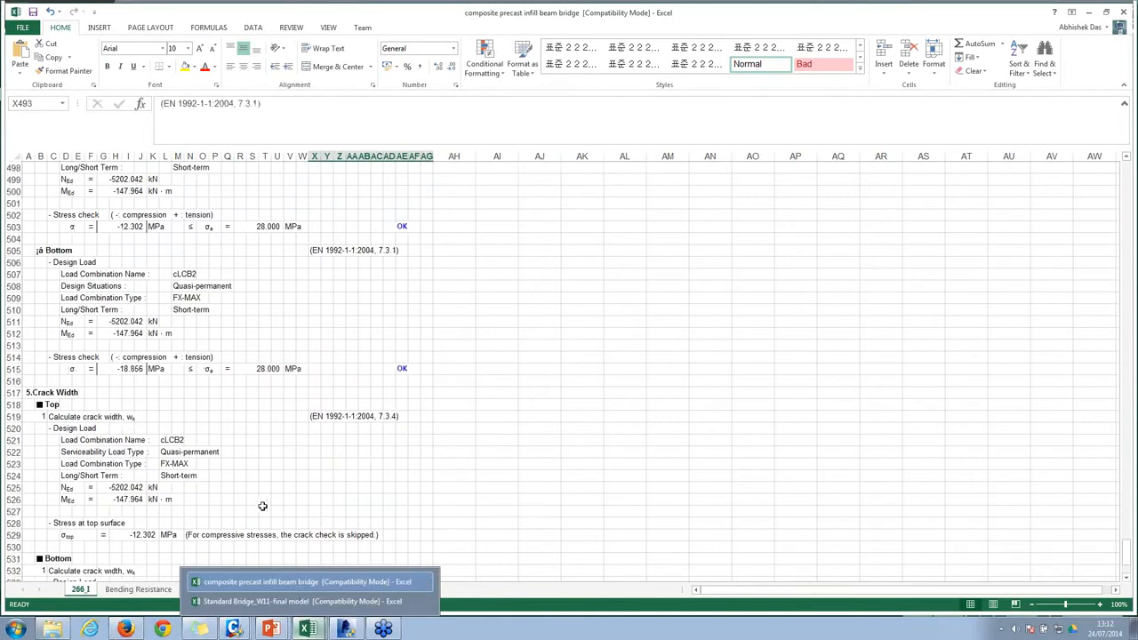
left_click(1088, 11)
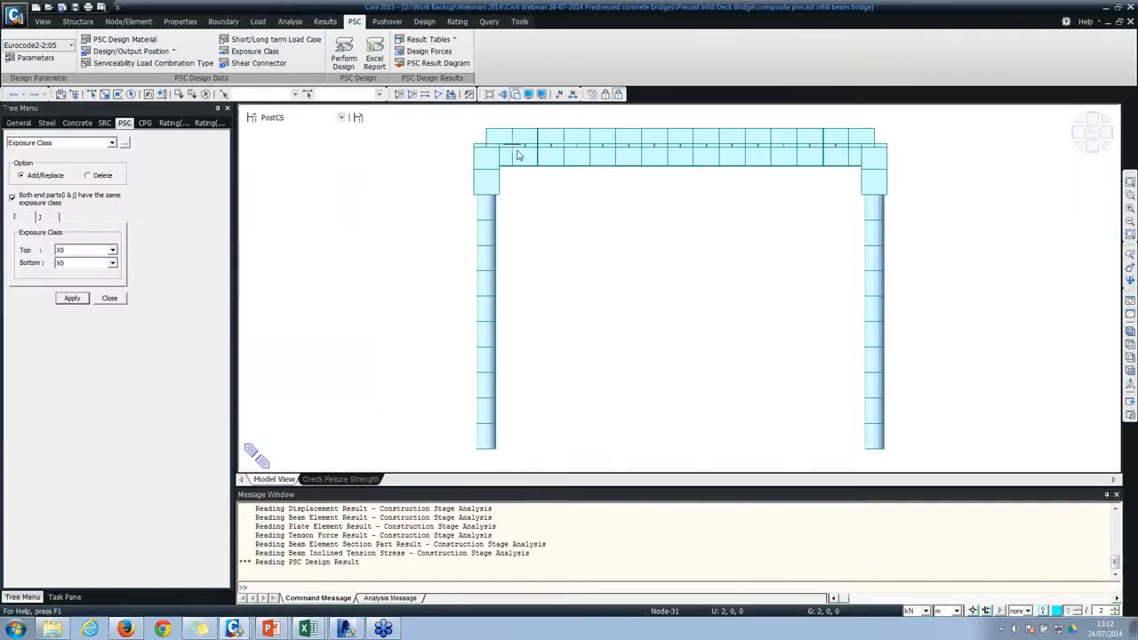
left_click(428, 39)
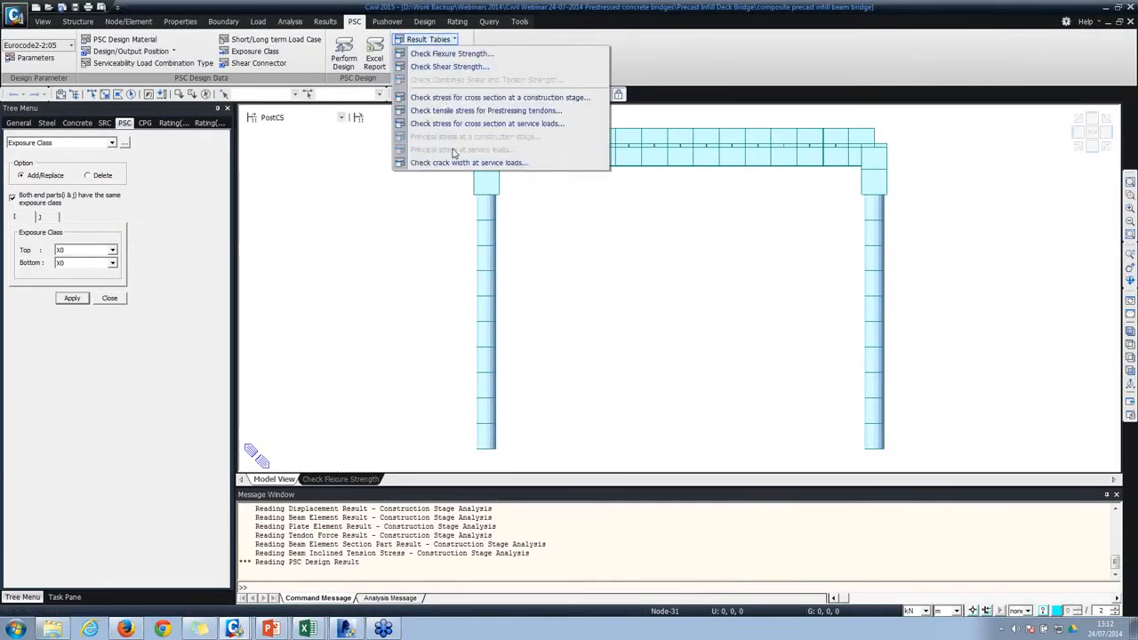
left_click(458, 111)
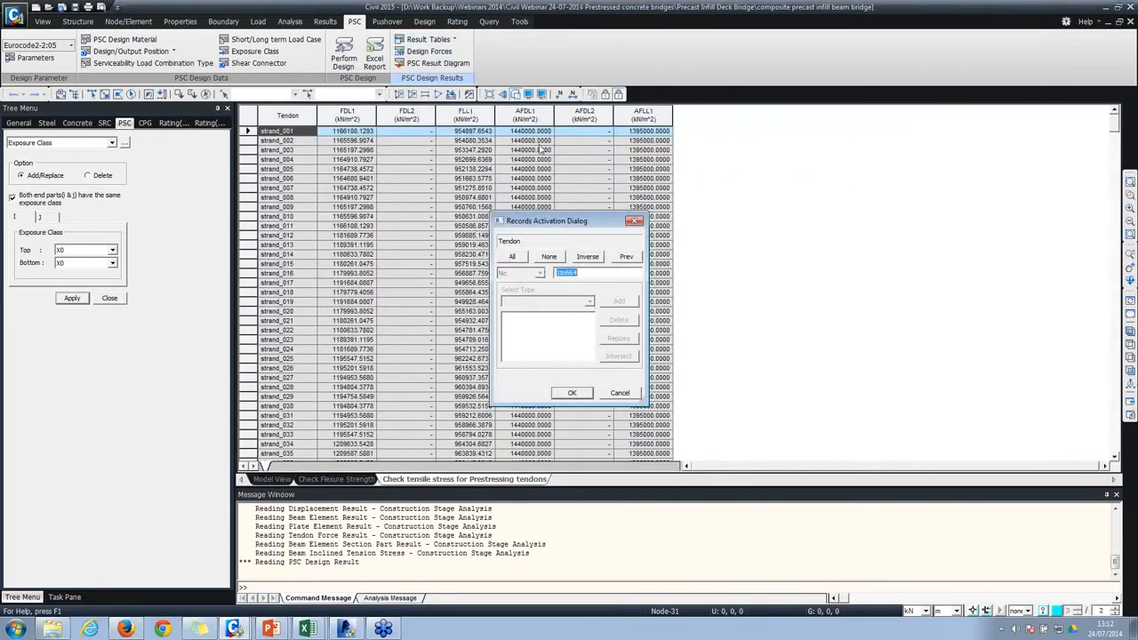
left_click(572, 392)
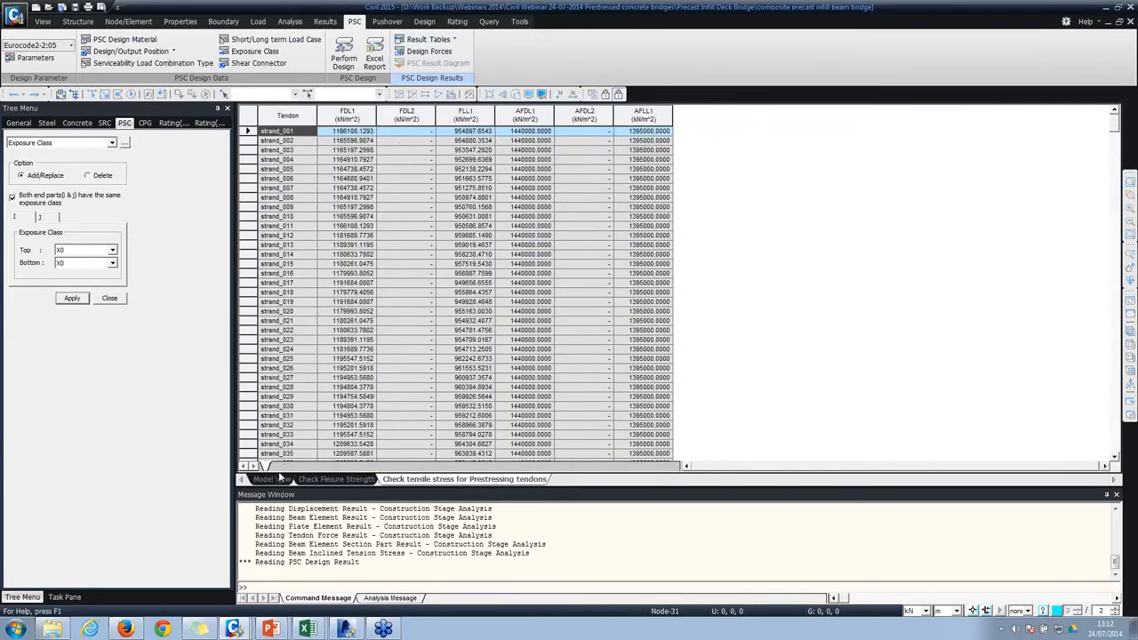
left_click(277, 478)
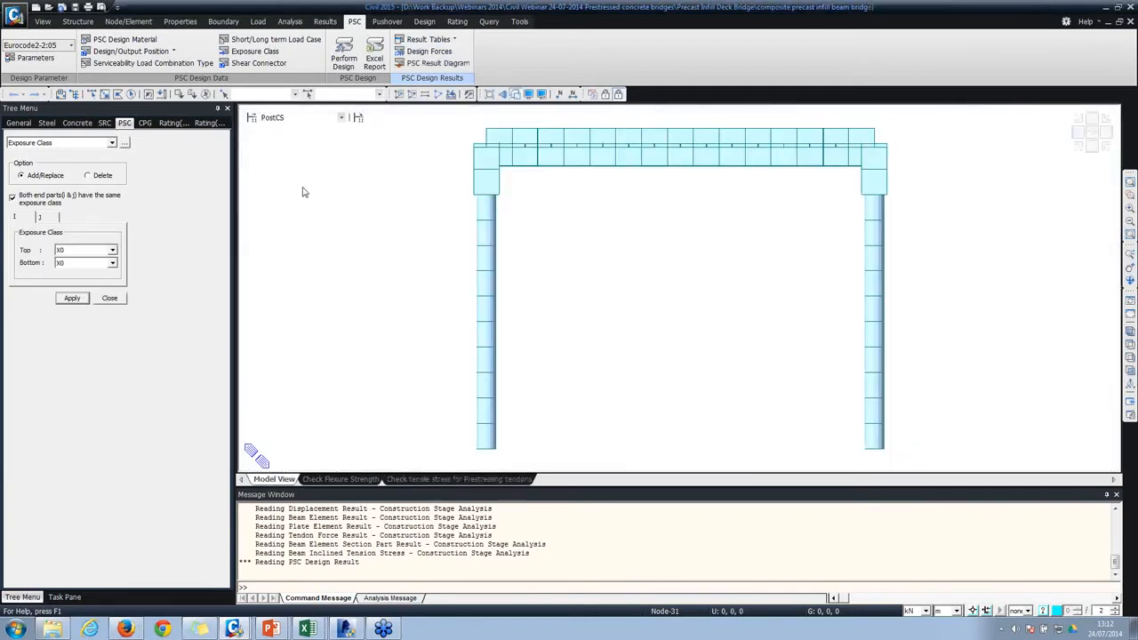
left_click(110, 297)
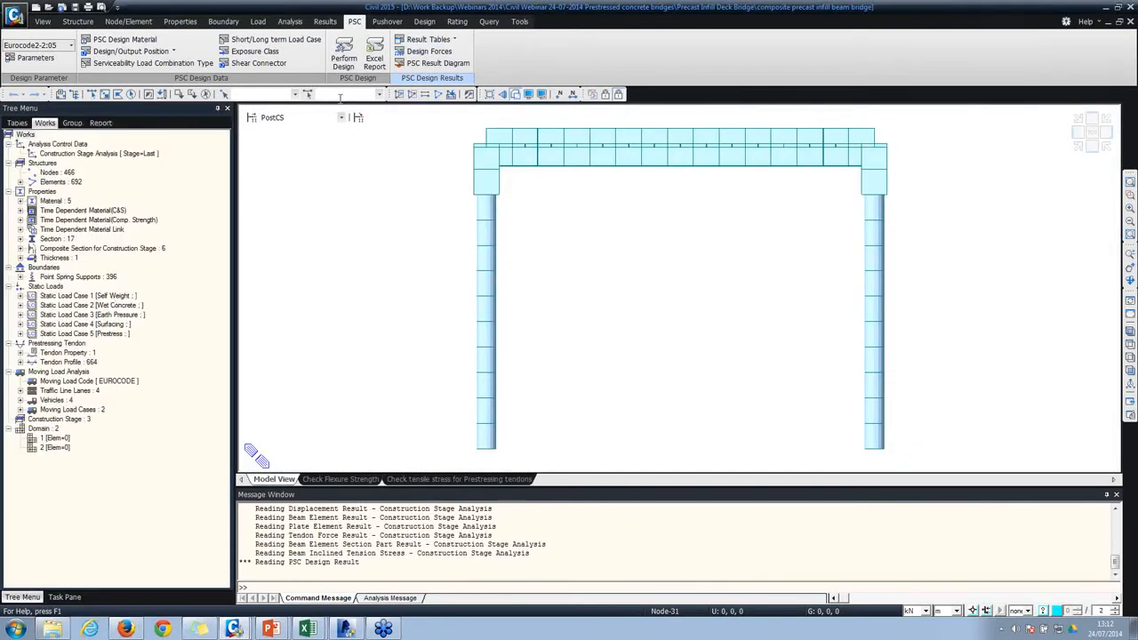
Step: Display the PSC design result diagram for maximum Flexure-y force under ALL COMBINATION with solid fill
left_click(437, 63)
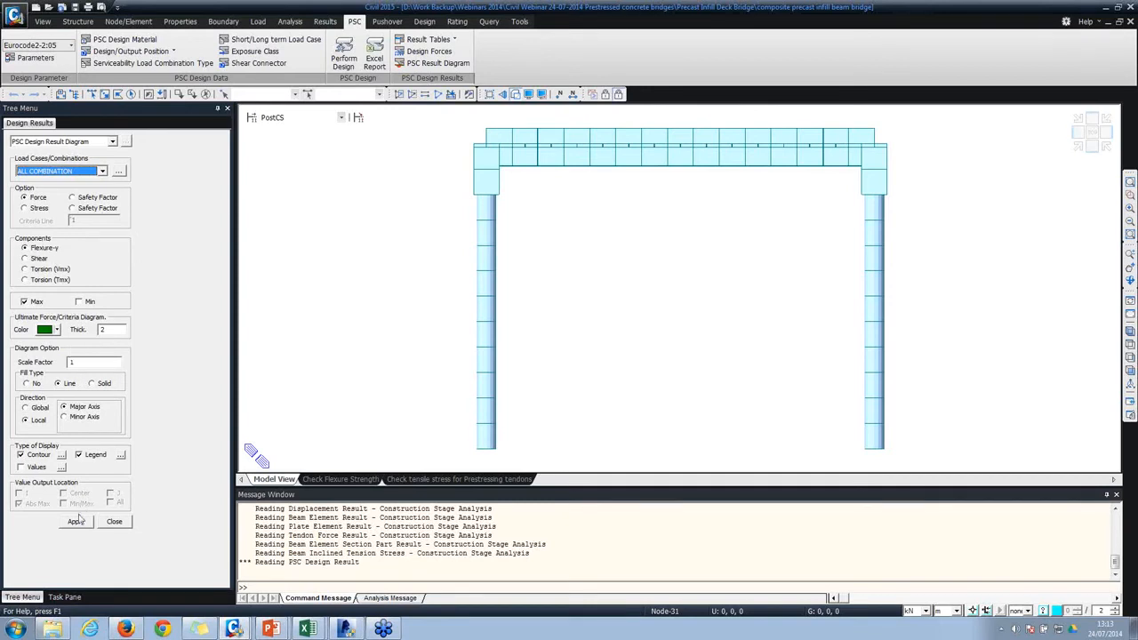
left_click(102, 383)
left_click(75, 522)
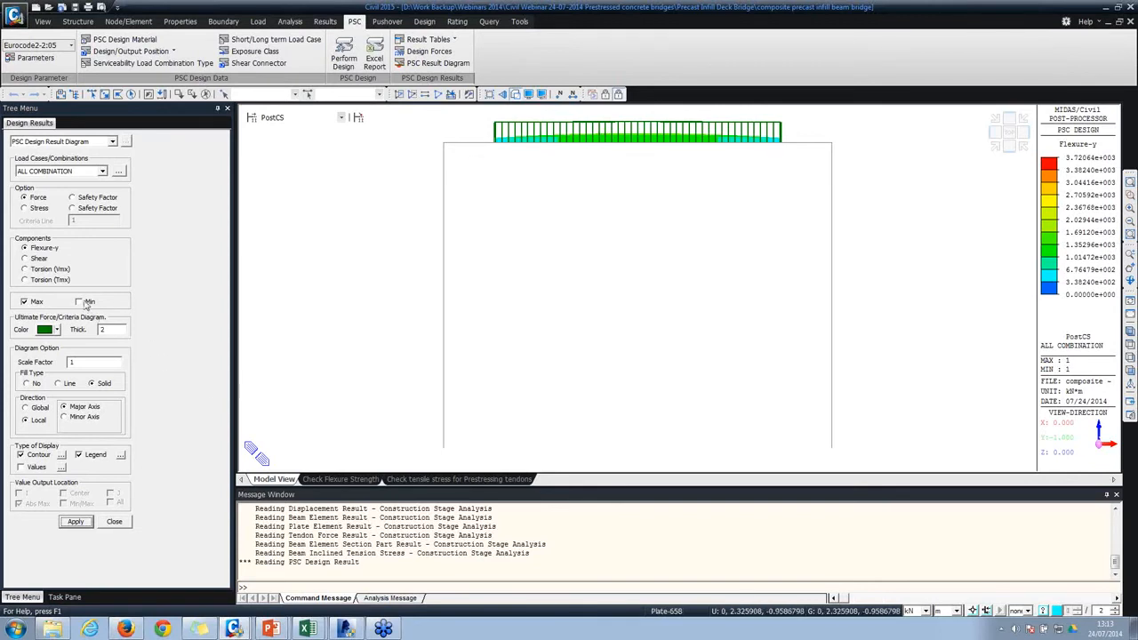
Step: Display the girder's construction stage compressive stress diagram at position 4 (-y,-z), and close the result diagram settings
left_click(36, 209)
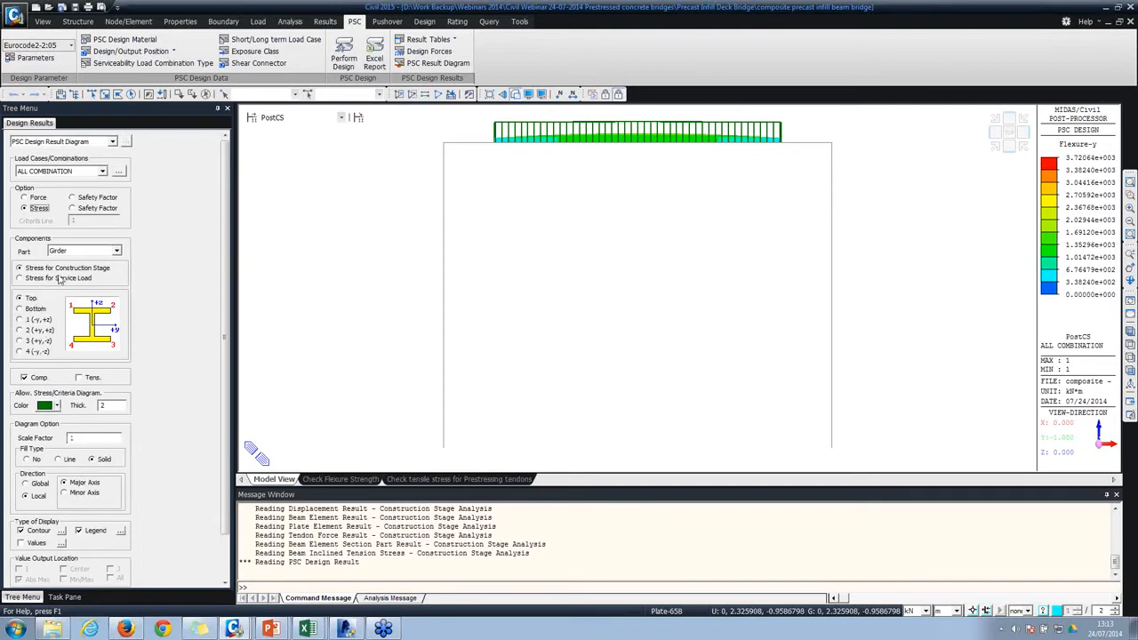
left_click(19, 353)
scroll(219, 510, "down", 2)
left_click(75, 549)
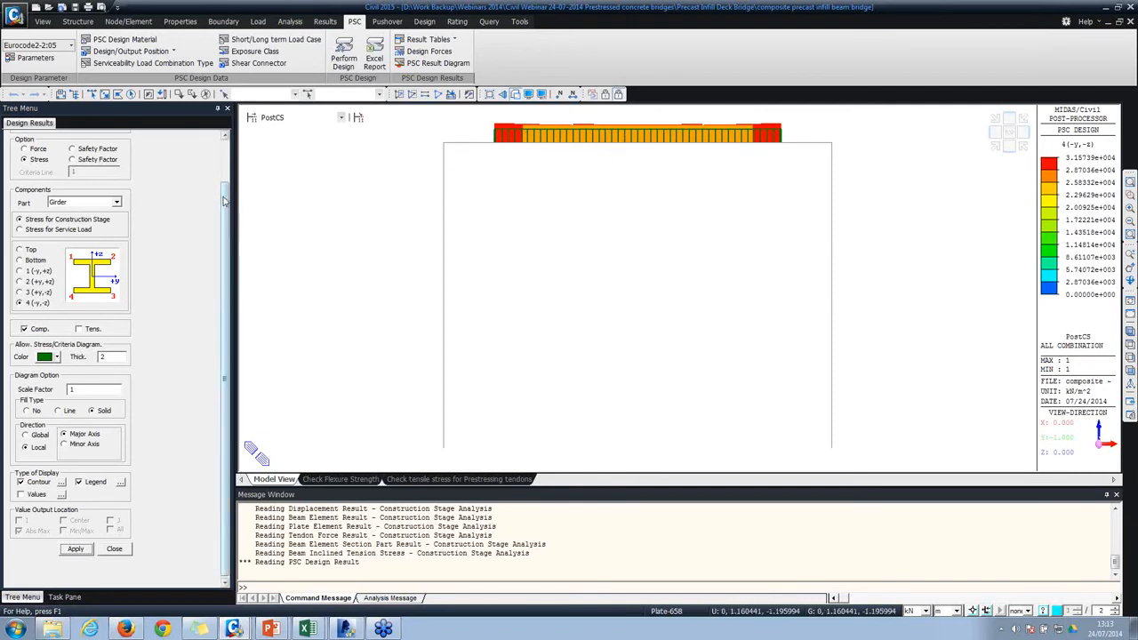
left_click_drag(225, 203, 216, 268)
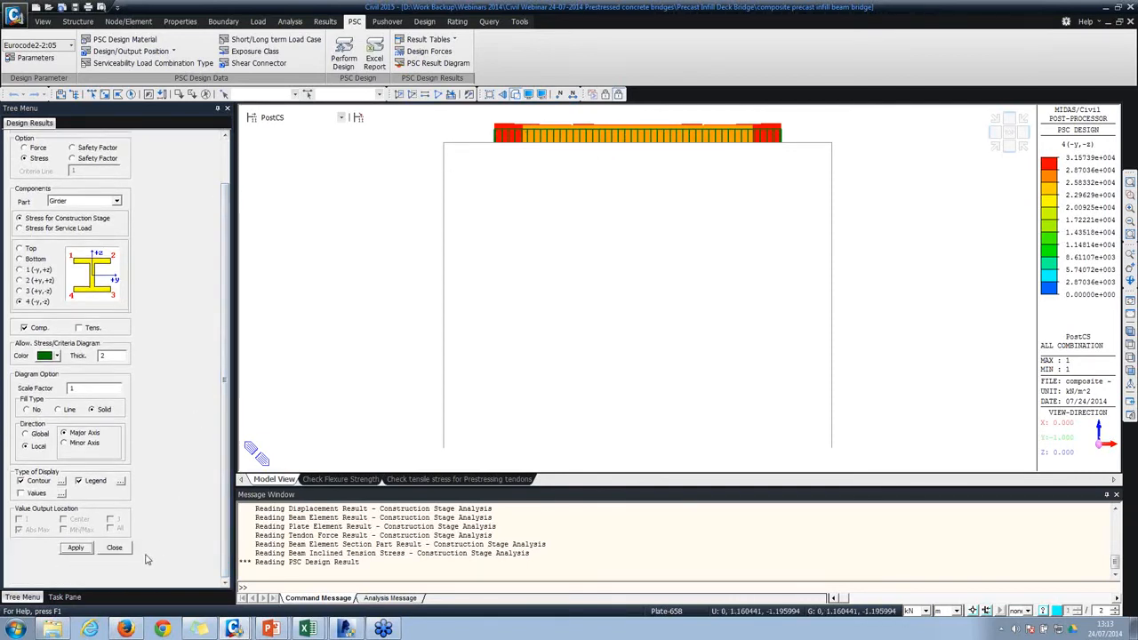
left_click(115, 548)
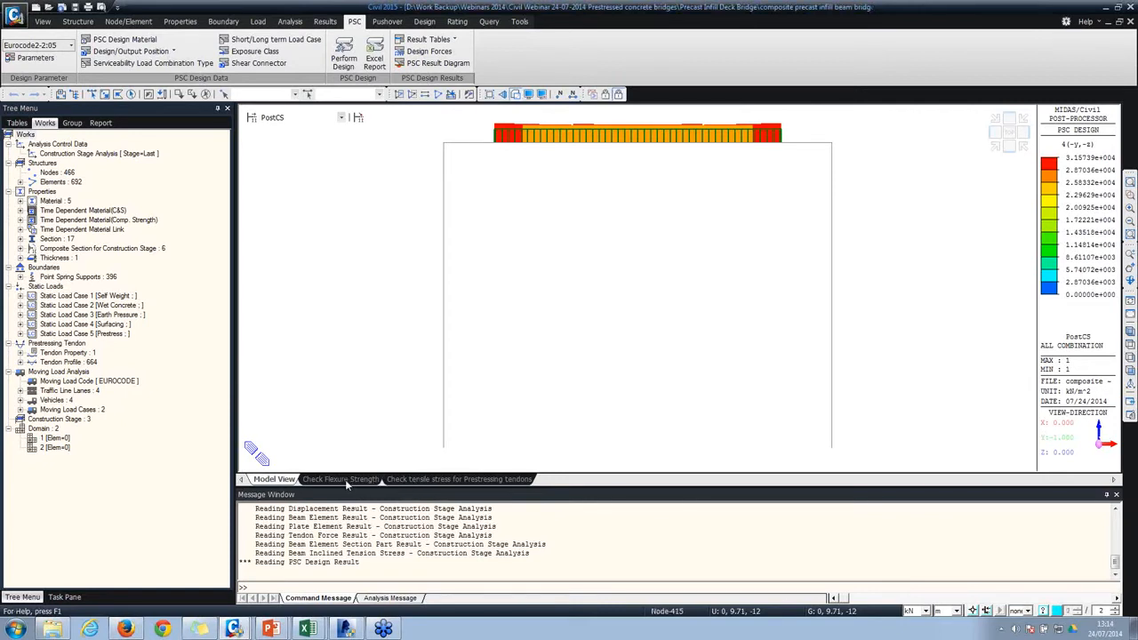
Step: Switch to the PowerPoint slide show and advance to the composite prestressed girder bridge with deck on top
mouse_move(271, 631)
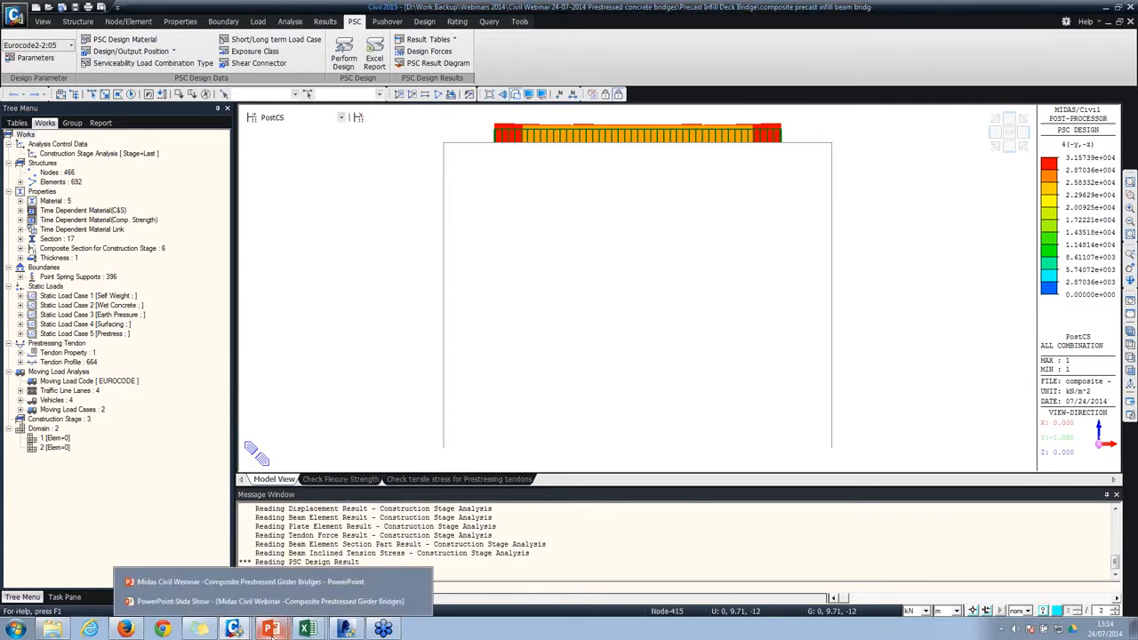
left_click(271, 601)
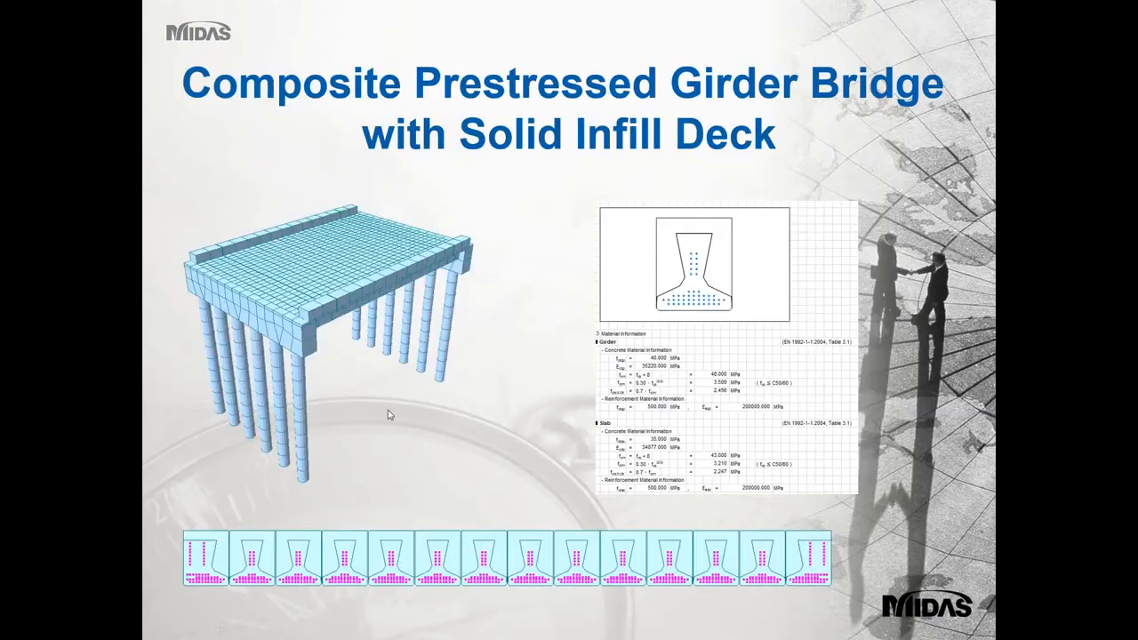
left_click(423, 397)
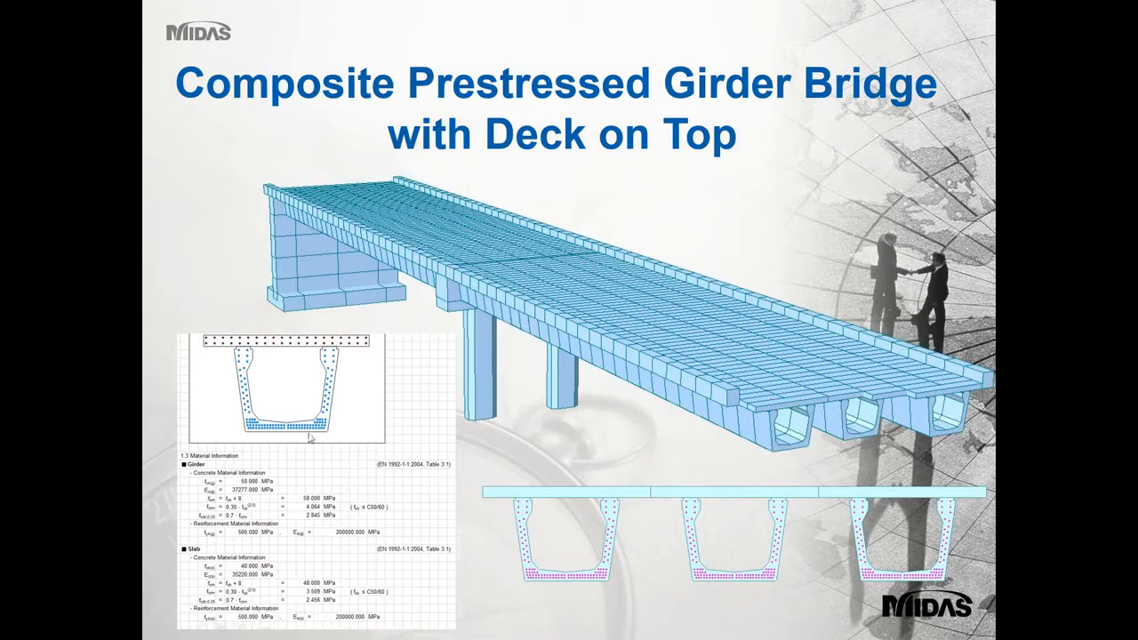
Step: Switch to the Civil 2015 window holding the Standard Bridge_W11-final model and maximize it
key("alt+Tab")
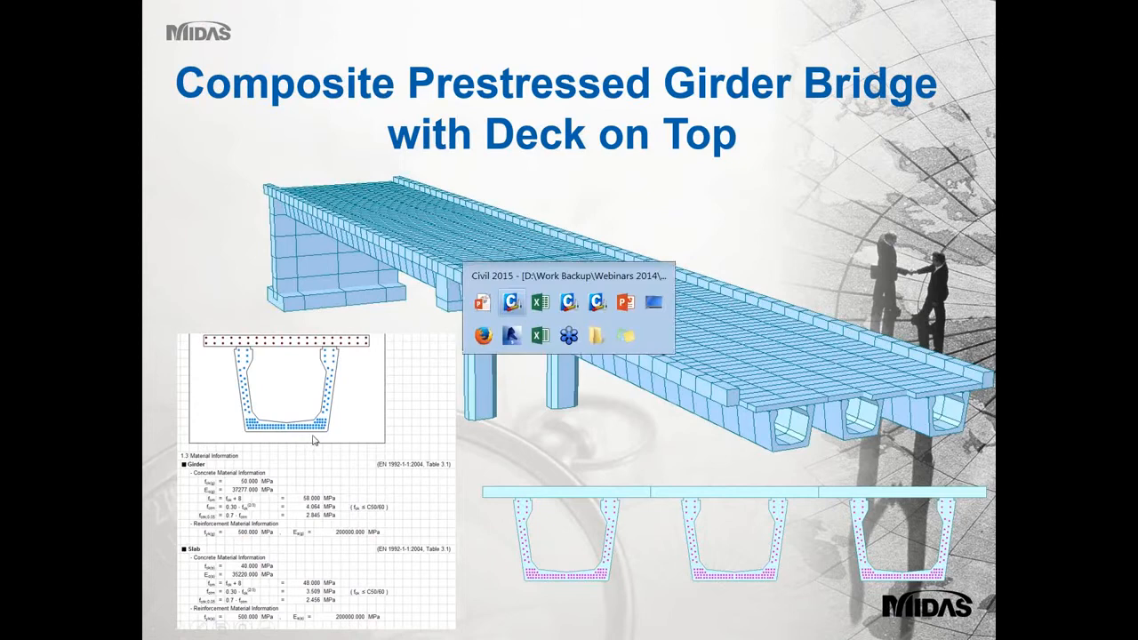
key("Tab")
key("Tab")
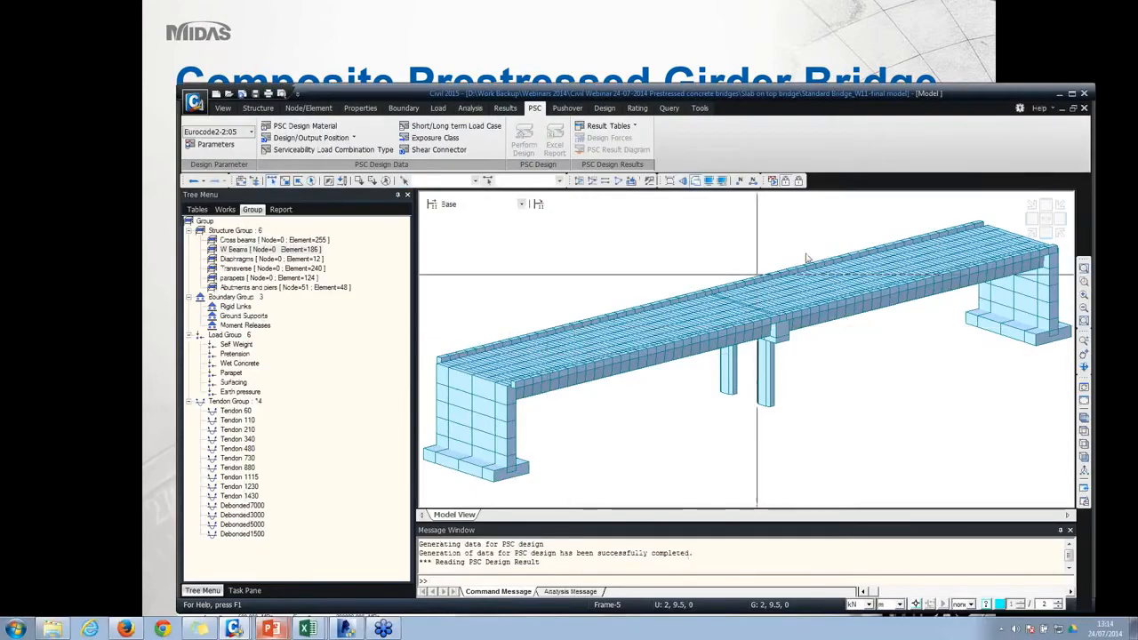
left_click(1072, 98)
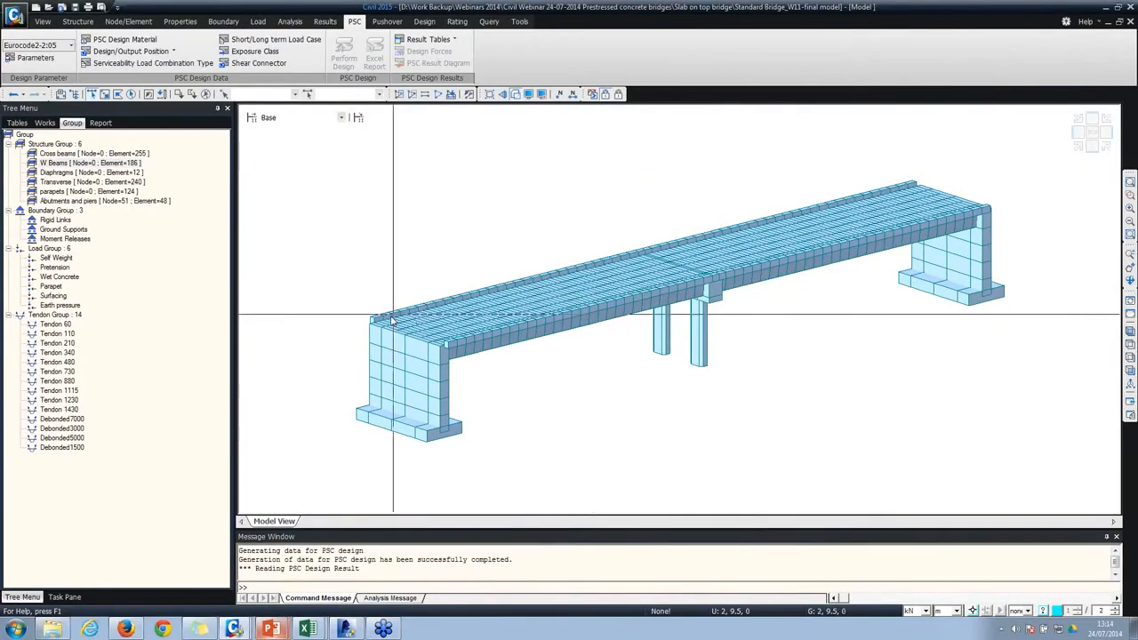
Step: Activate only the W Beams structure group and show it as wireframe lines in top view
left_click(45, 122)
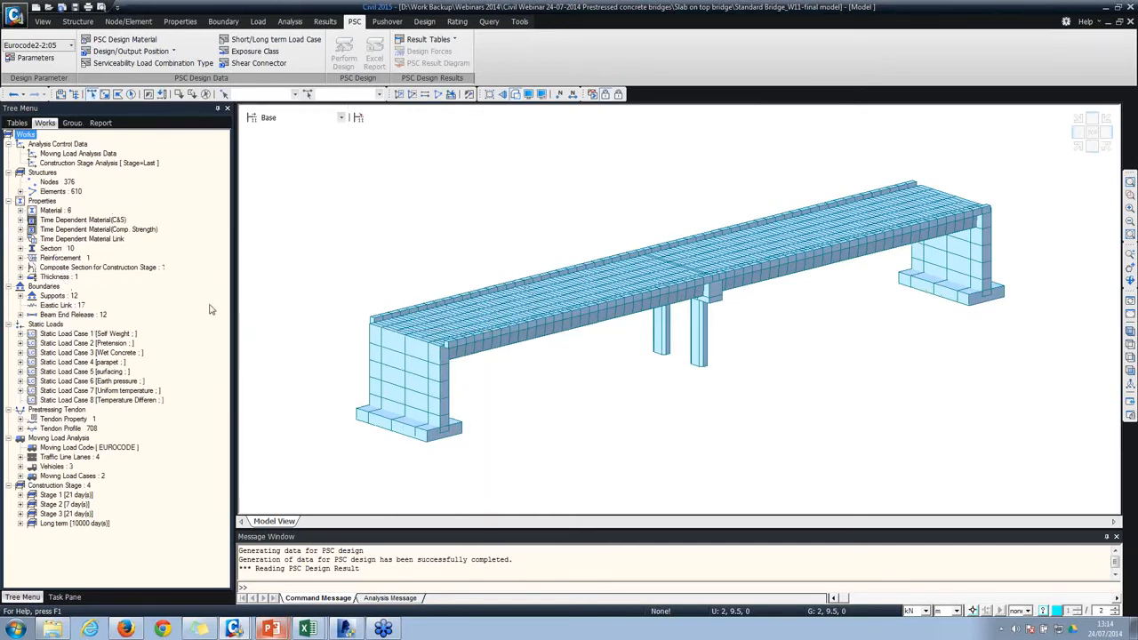
left_click(72, 123)
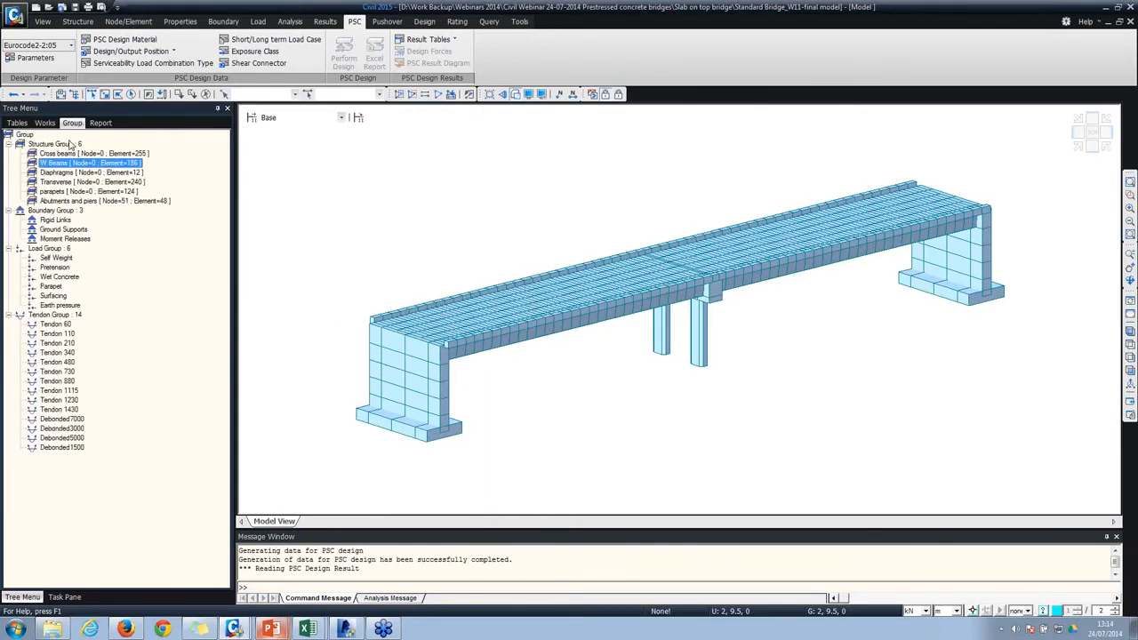
right_click(60, 165)
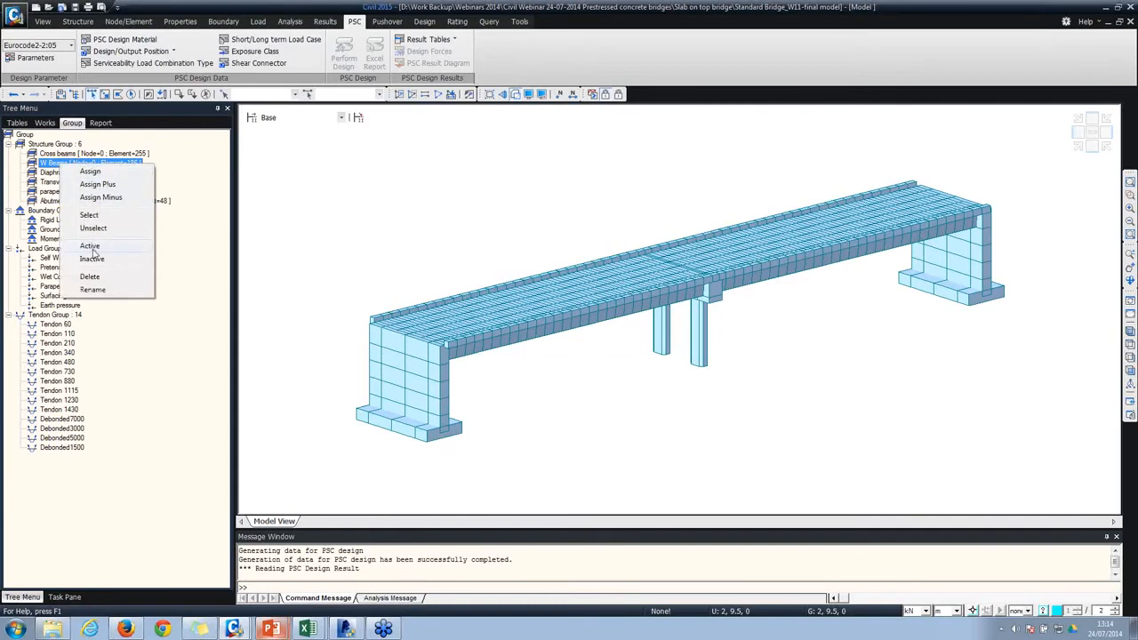
left_click(94, 246)
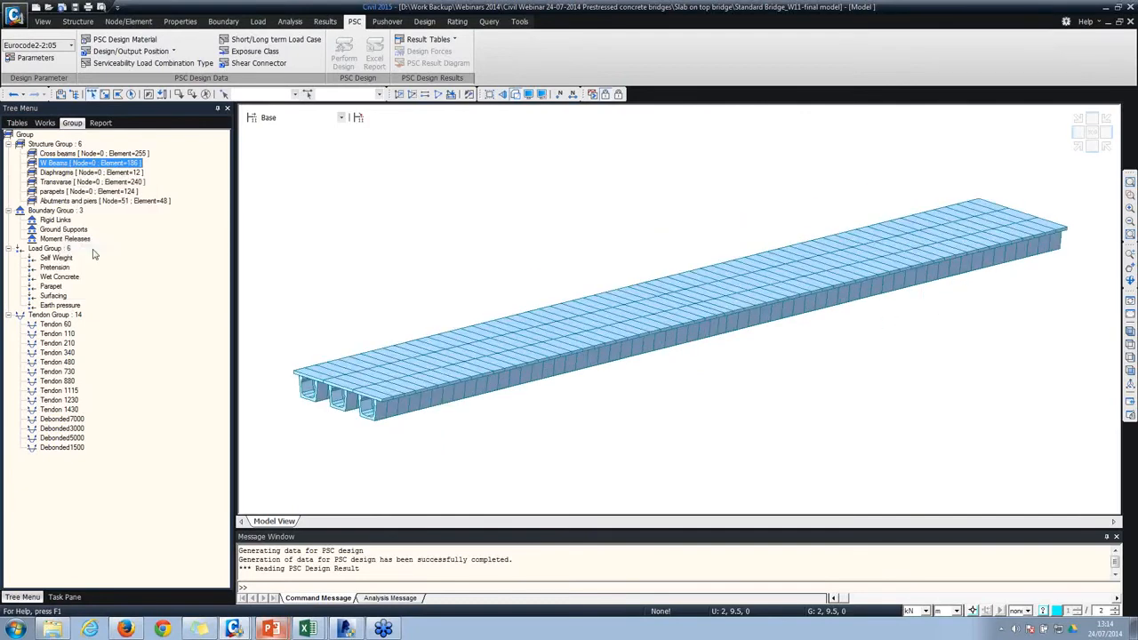
left_click(514, 93)
left_click(1075, 140)
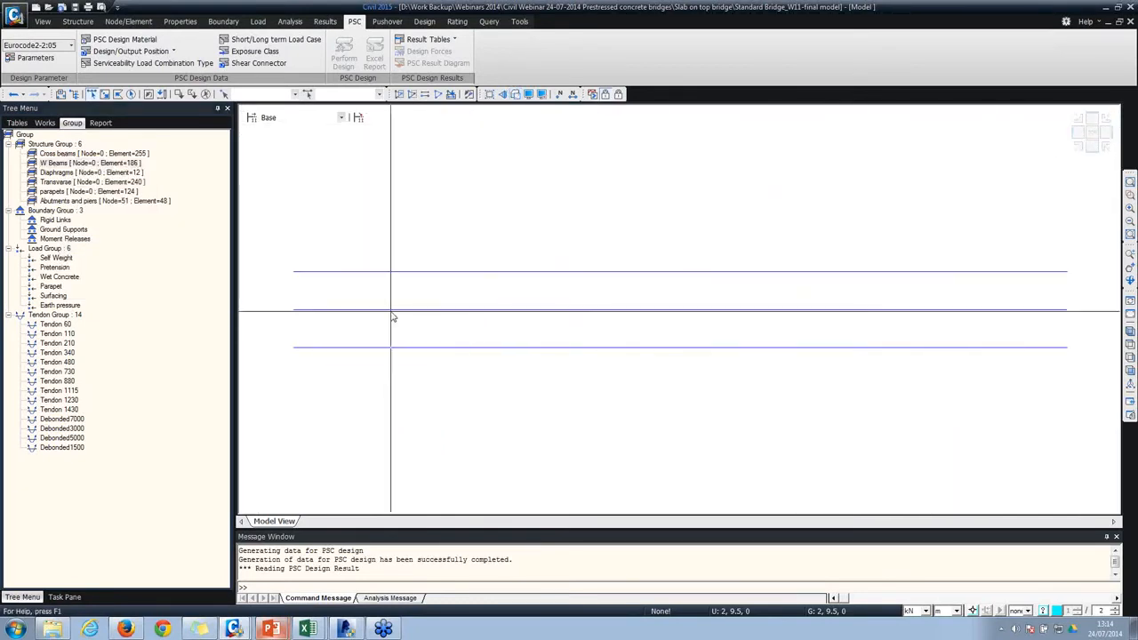
Step: Select the girder elements along the first part of the lowest beam line in plan and start a Tendon Template for them
left_click_drag(272, 330, 742, 400)
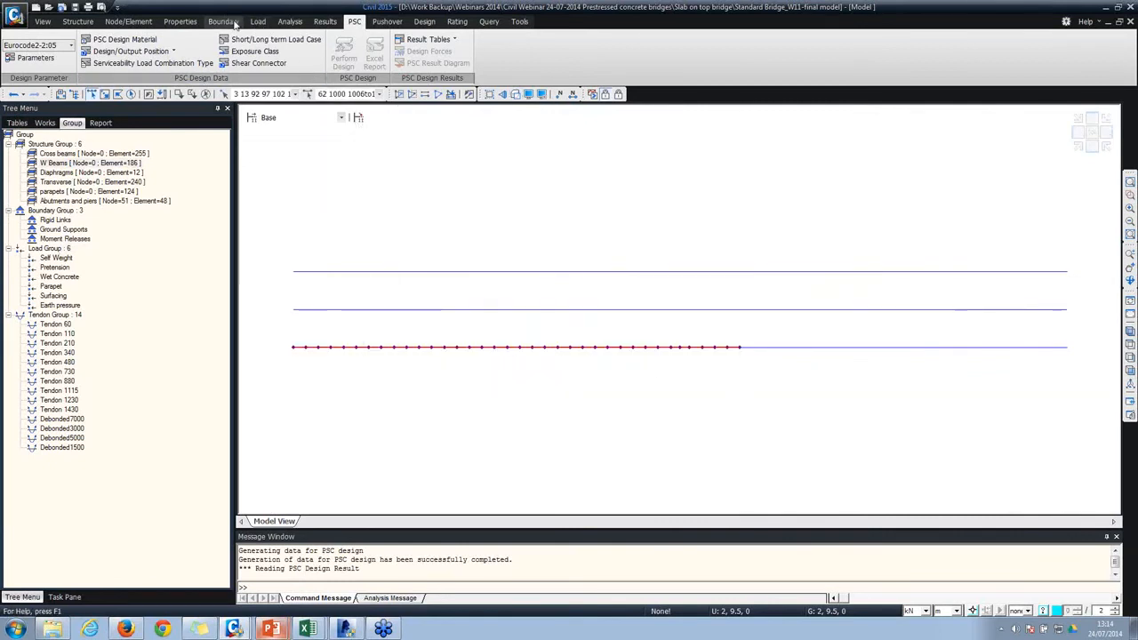
left_click(134, 21)
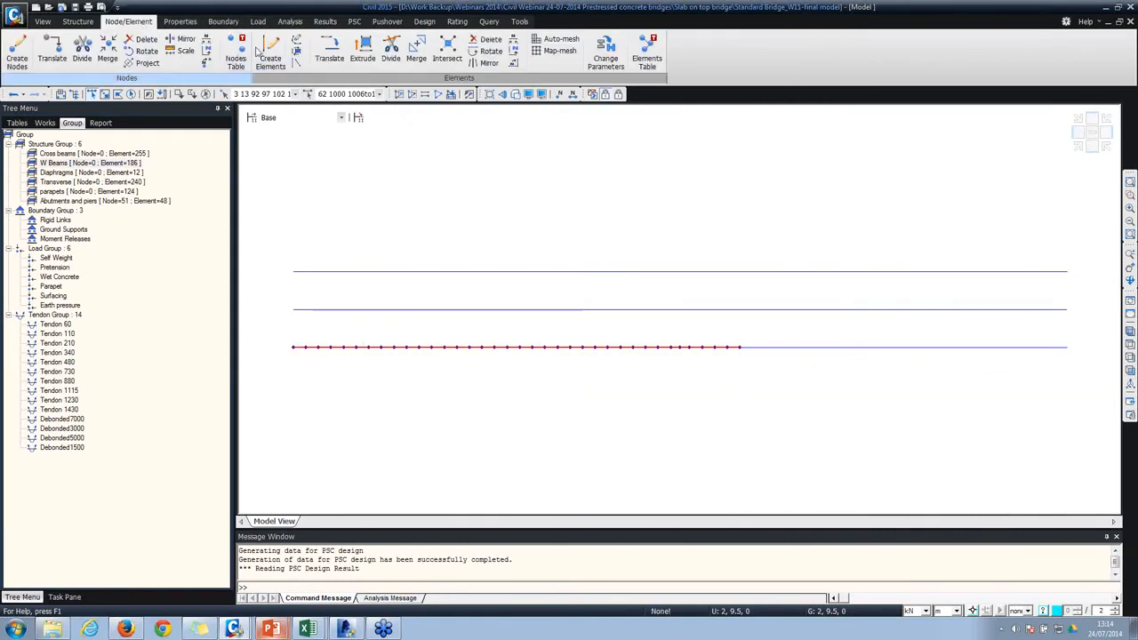
left_click(77, 21)
left_click(354, 64)
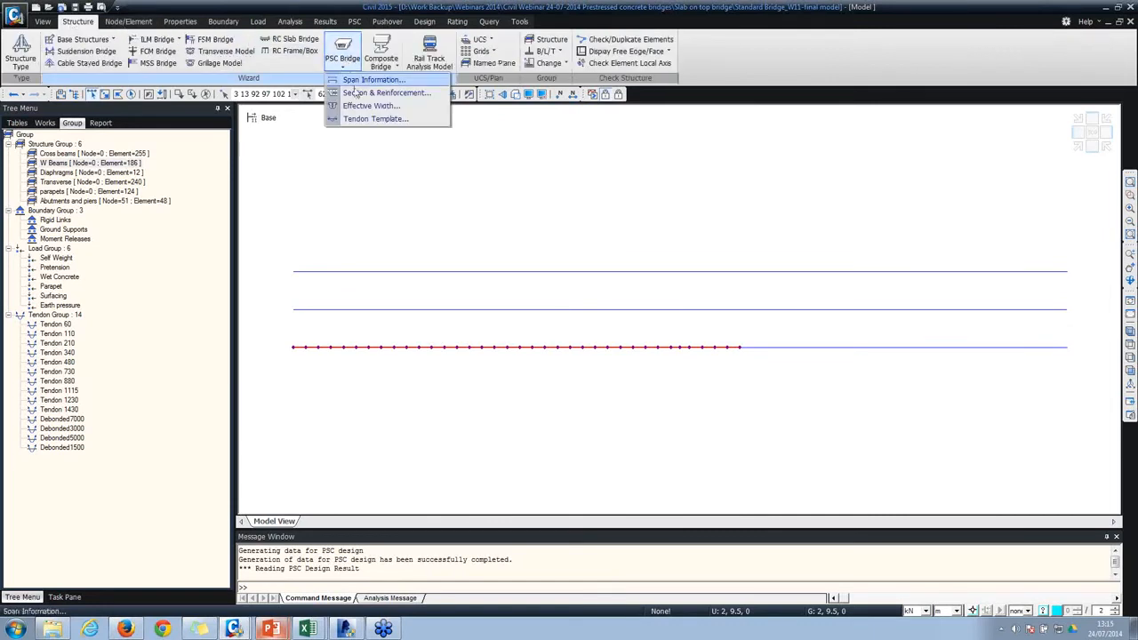
left_click(357, 120)
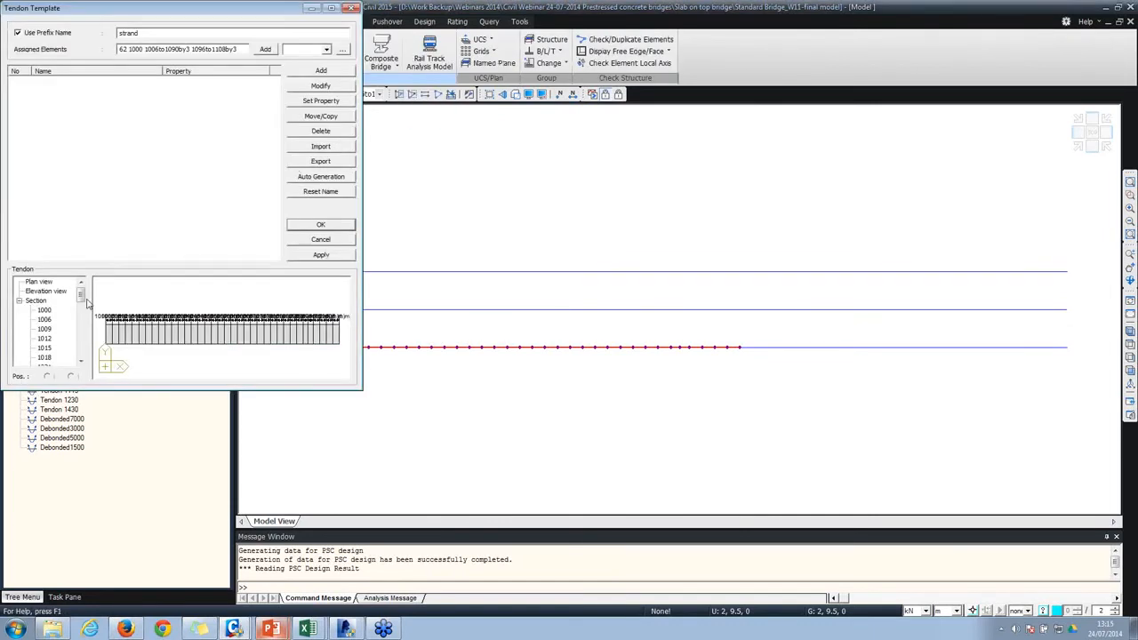
Step: Show a W-beam section and auto-generate its strands from UK code, type UK-W, beam W11, with origin 0.550, 0.000 m
left_click(43, 319)
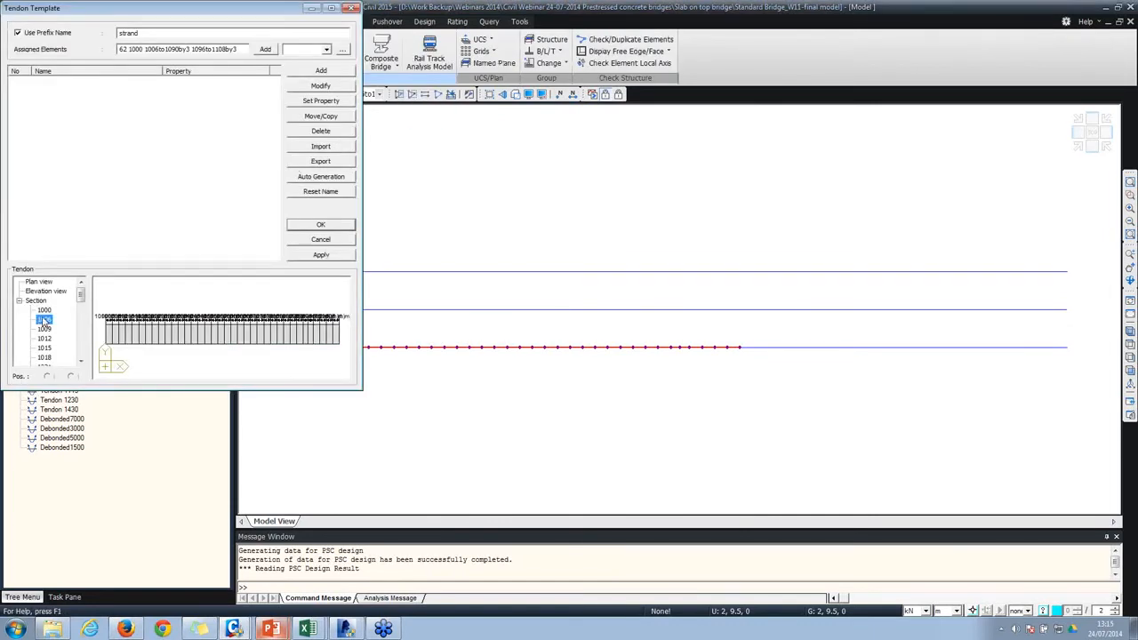
left_click(309, 179)
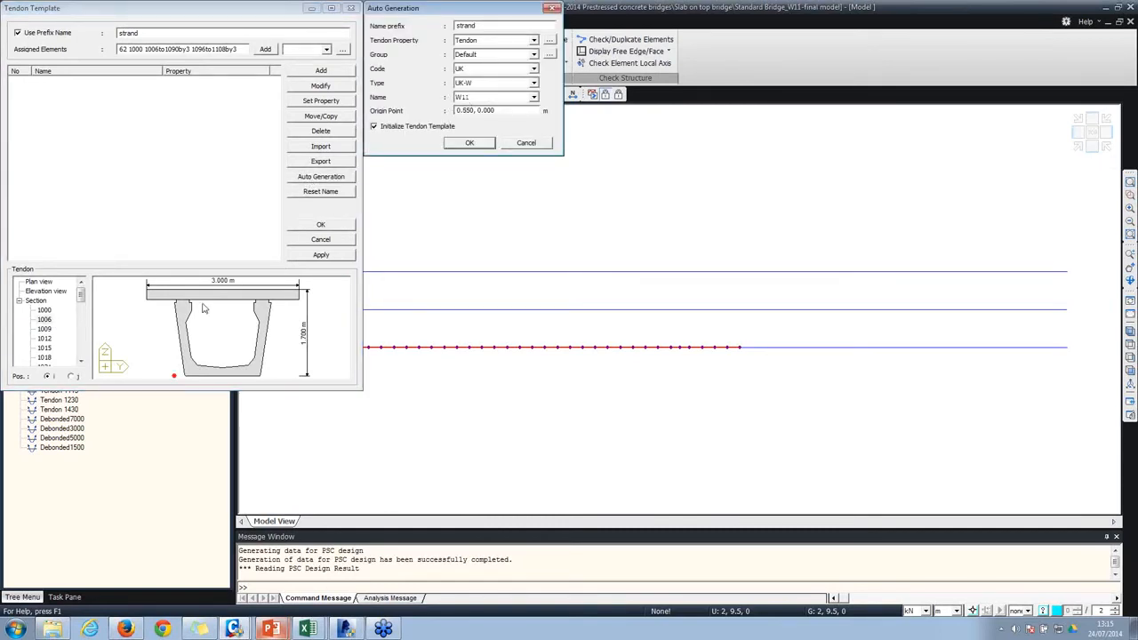
left_click(470, 144)
Step: Examine the generated strand layout in the W-beam's bottom flange and web, and close the Tendon Template without saving
scroll(242, 331, "up", 4)
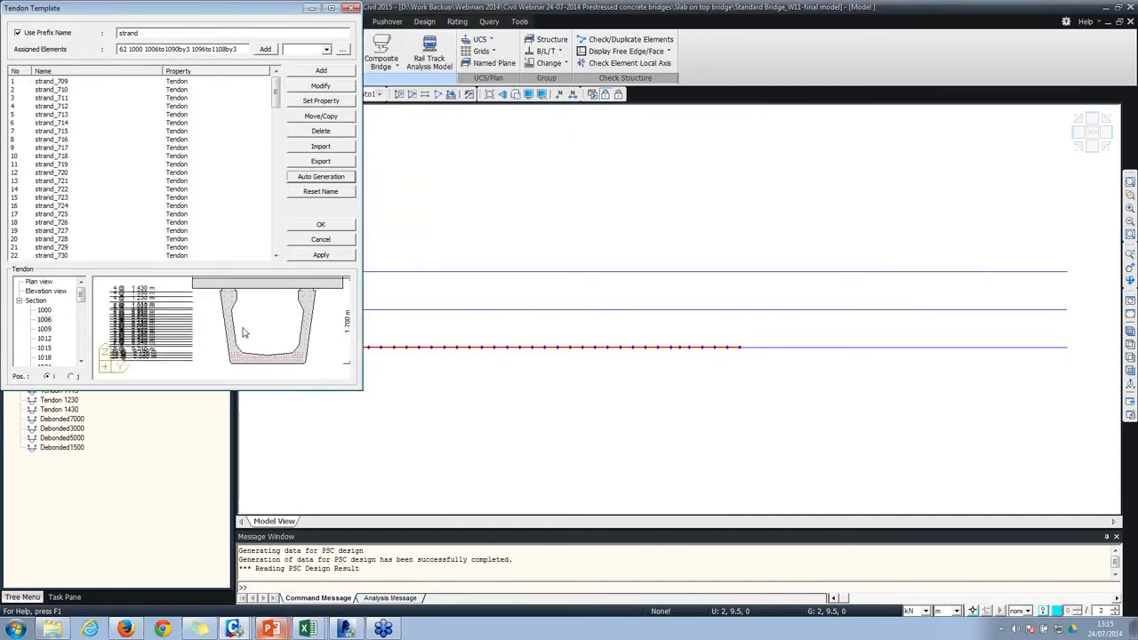
middle_click_drag(239, 336, 200, 325)
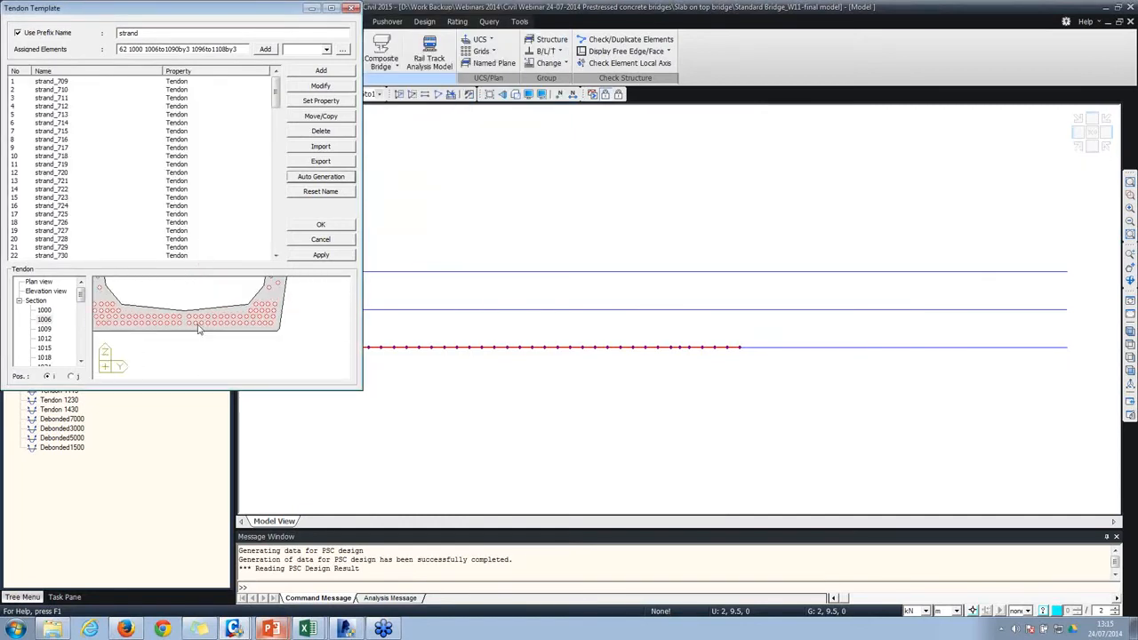
middle_click_drag(268, 286, 293, 266)
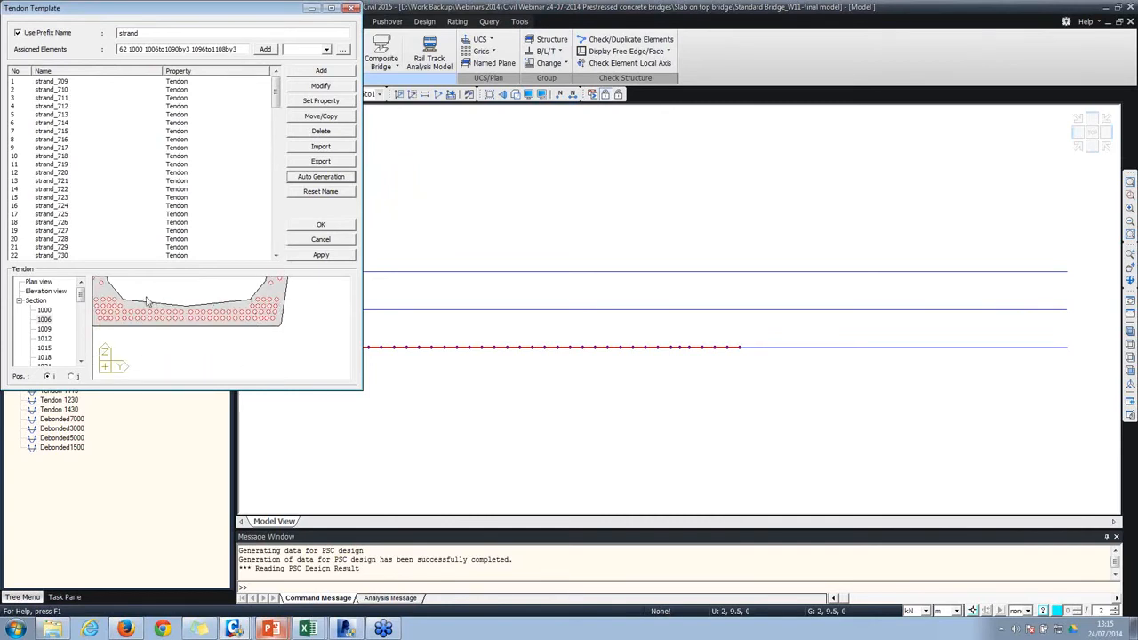
scroll(148, 302, "up", 2)
middle_click_drag(223, 322, 216, 355)
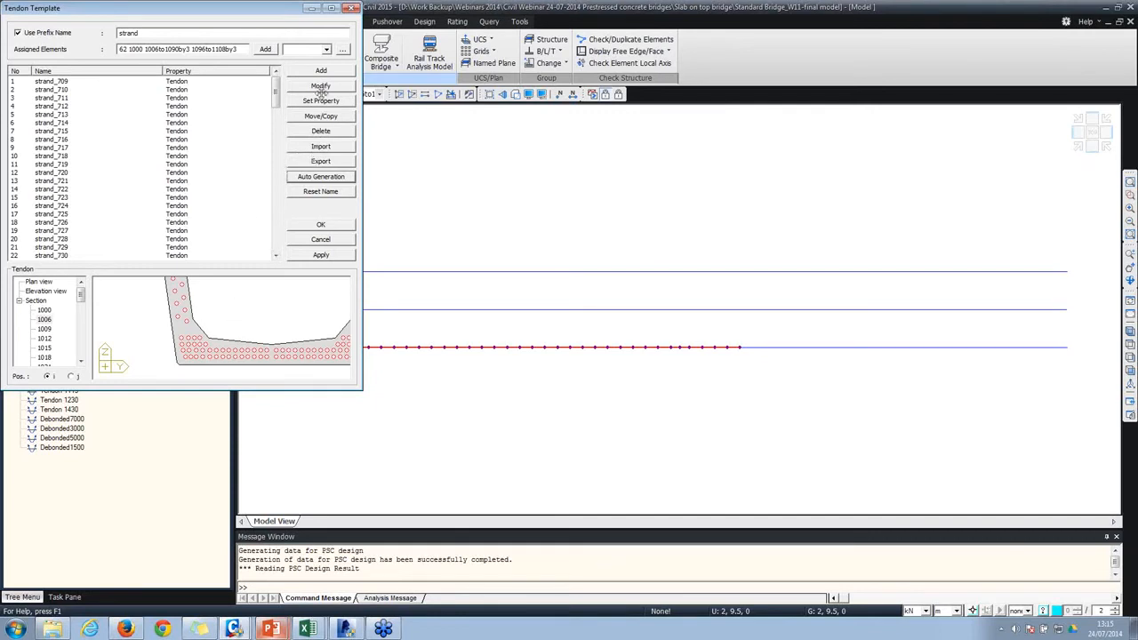
left_click(352, 9)
Step: Show the model with hidden surfaces and display construction stage Stage 1
left_click(294, 119)
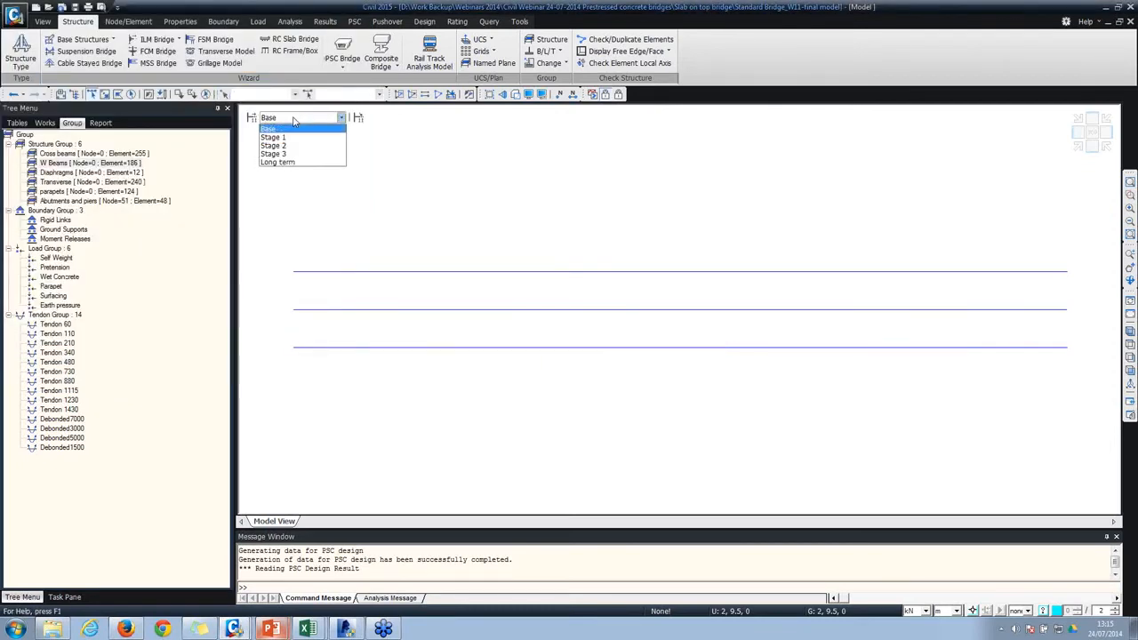
left_click(516, 94)
left_click(515, 95)
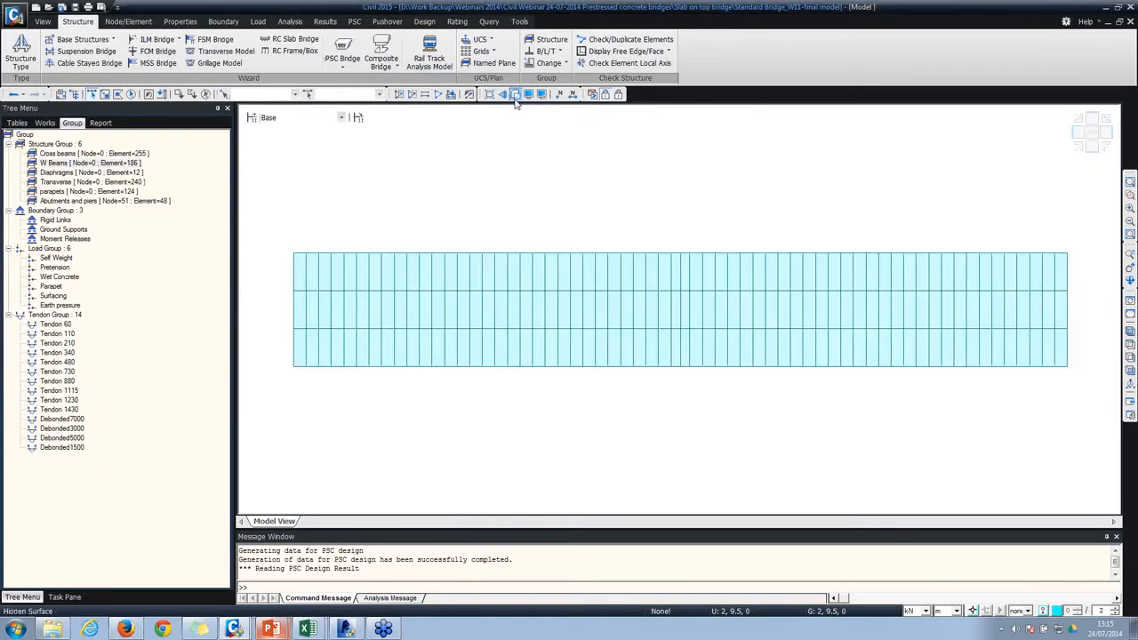
left_click(305, 117)
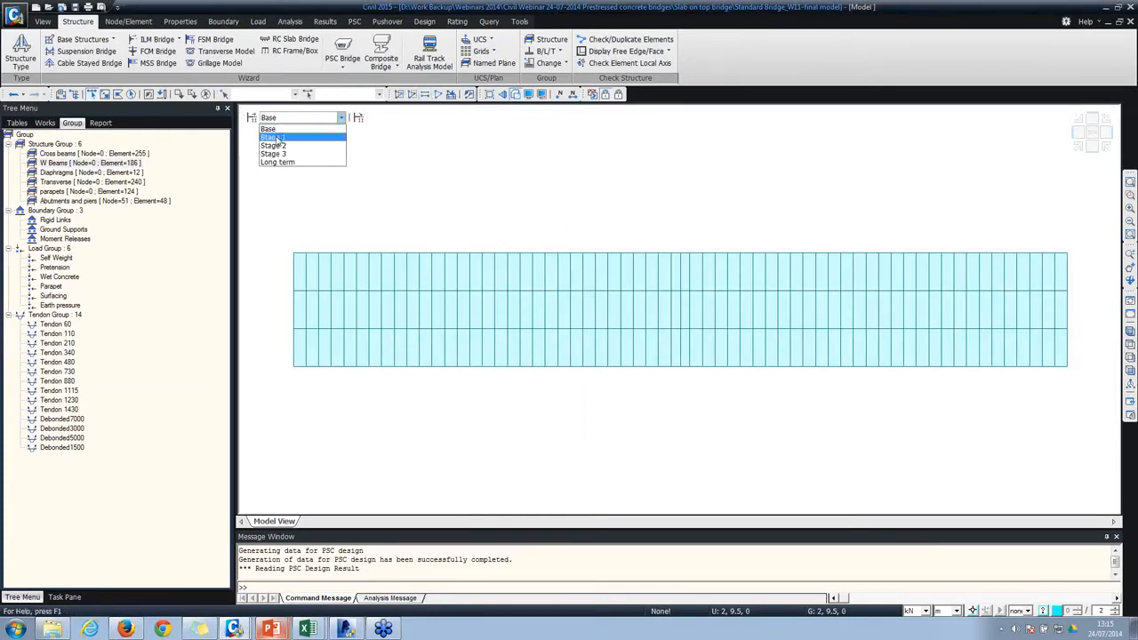
left_click(279, 138)
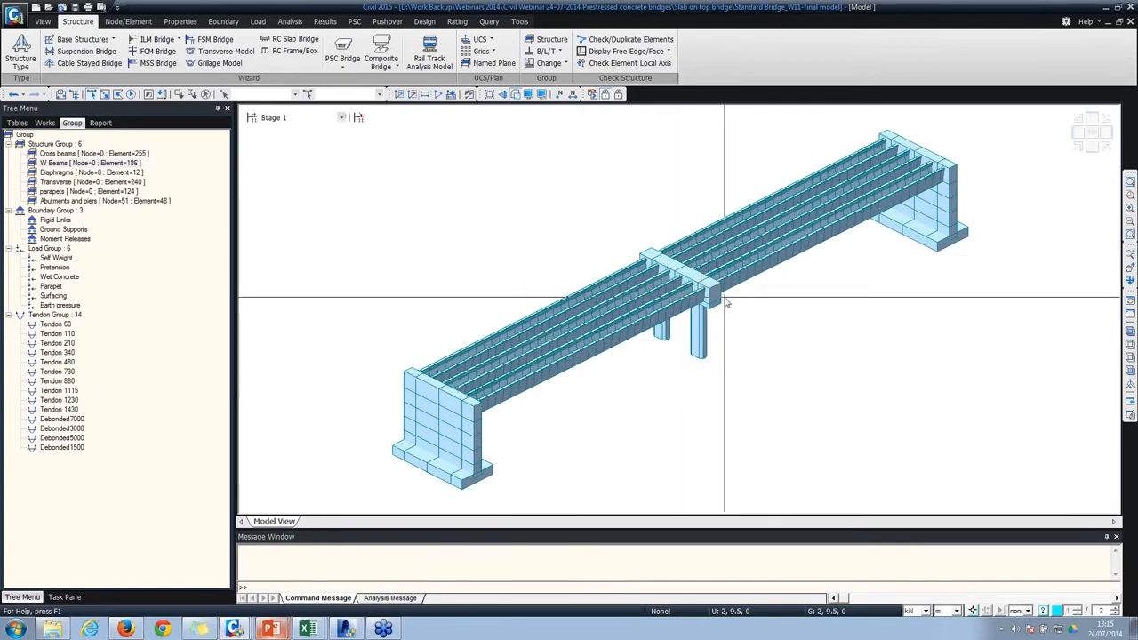
Step: Display Stage 2 with the element beam loads of the Wet Concrete load case
left_click(304, 117)
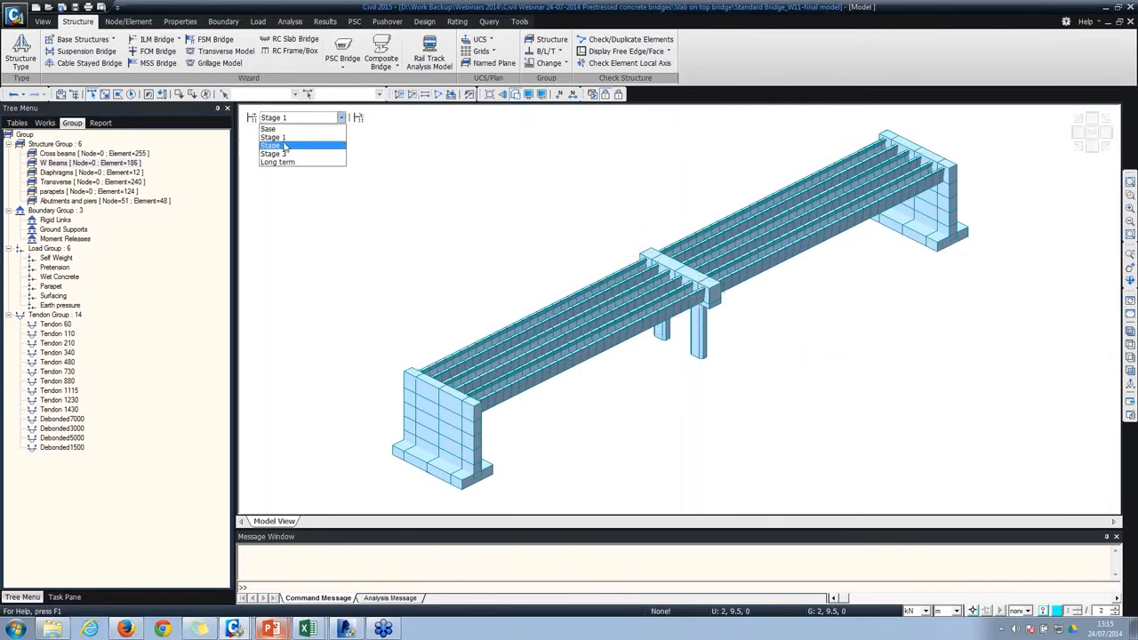
left_click(285, 146)
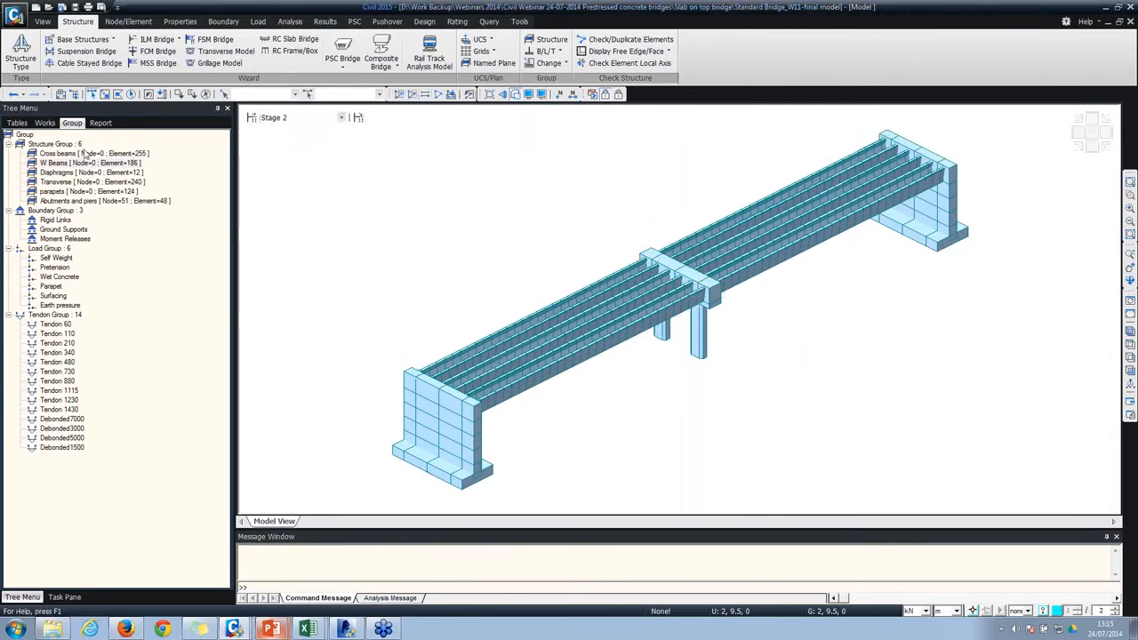
left_click(45, 123)
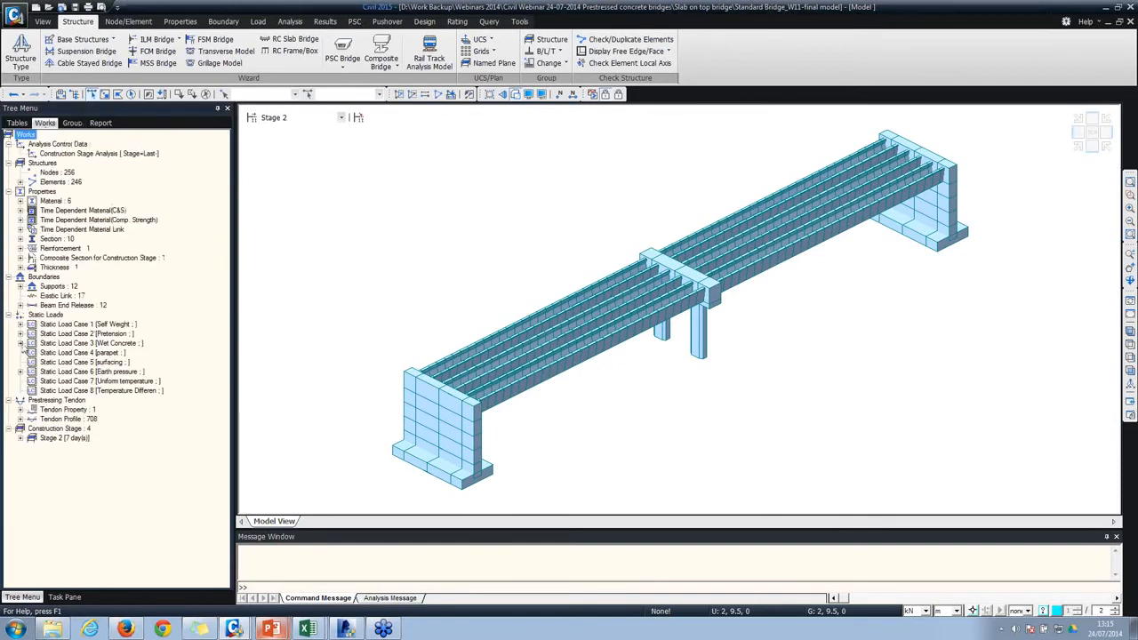
left_click(20, 343)
right_click(81, 352)
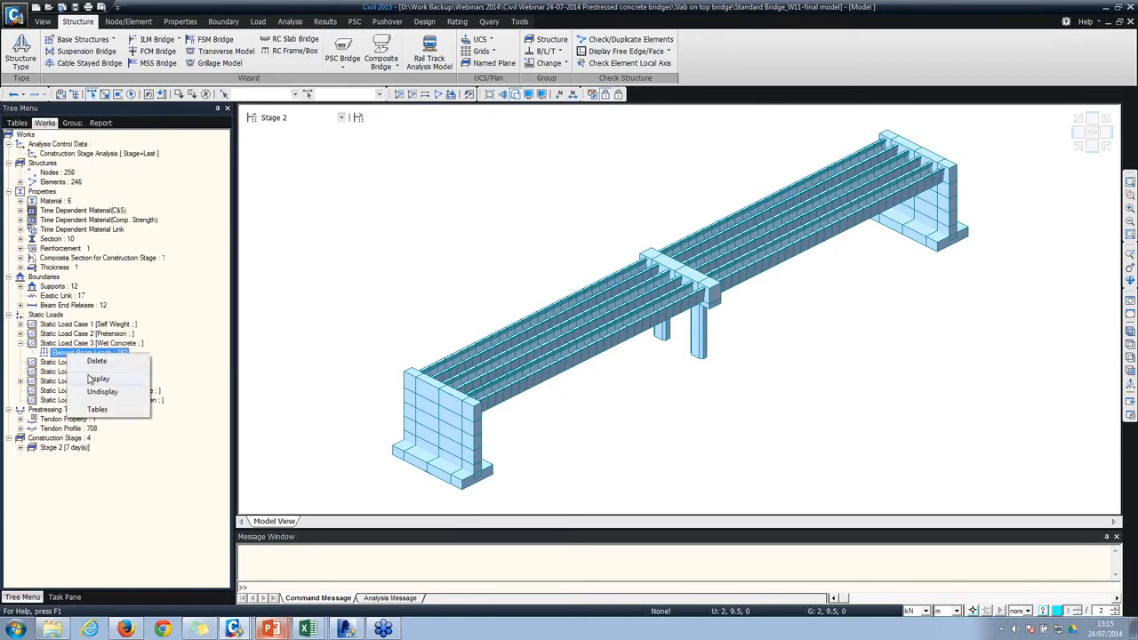
left_click(100, 361)
Step: Display Stage 3 and switch to post-processing mode with the bridge in front view
left_click(294, 117)
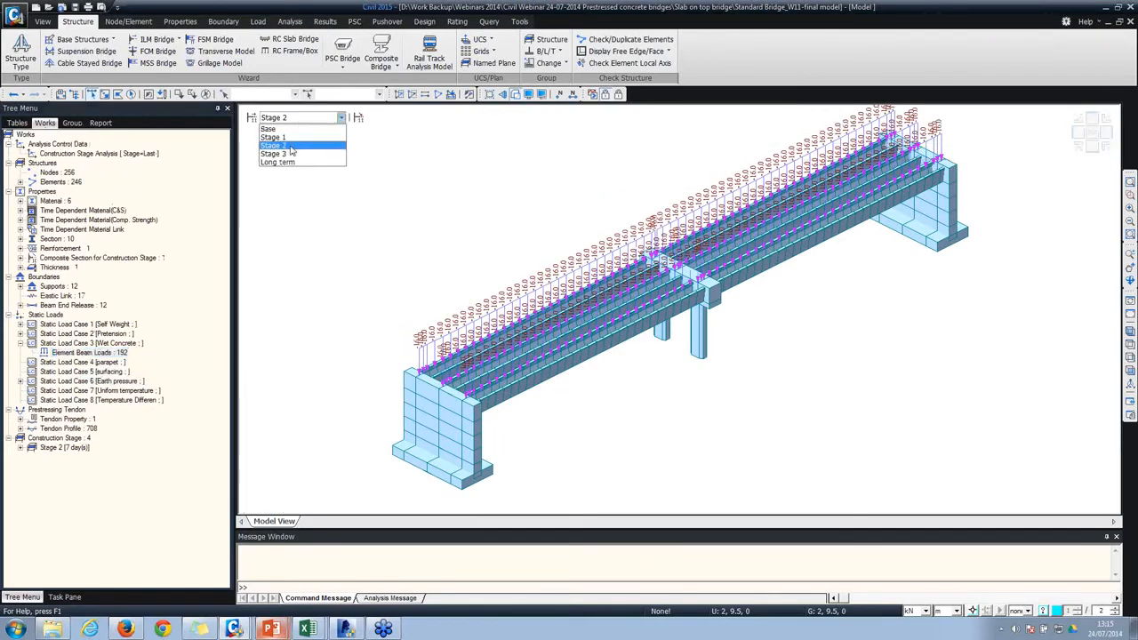
left_click(284, 157)
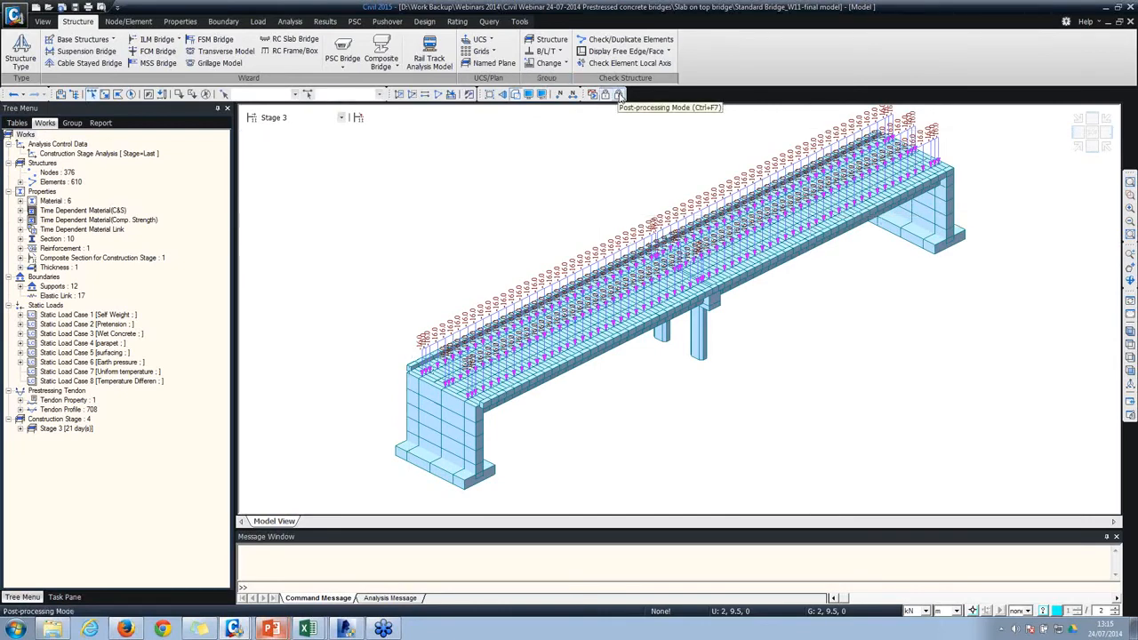
left_click(620, 95)
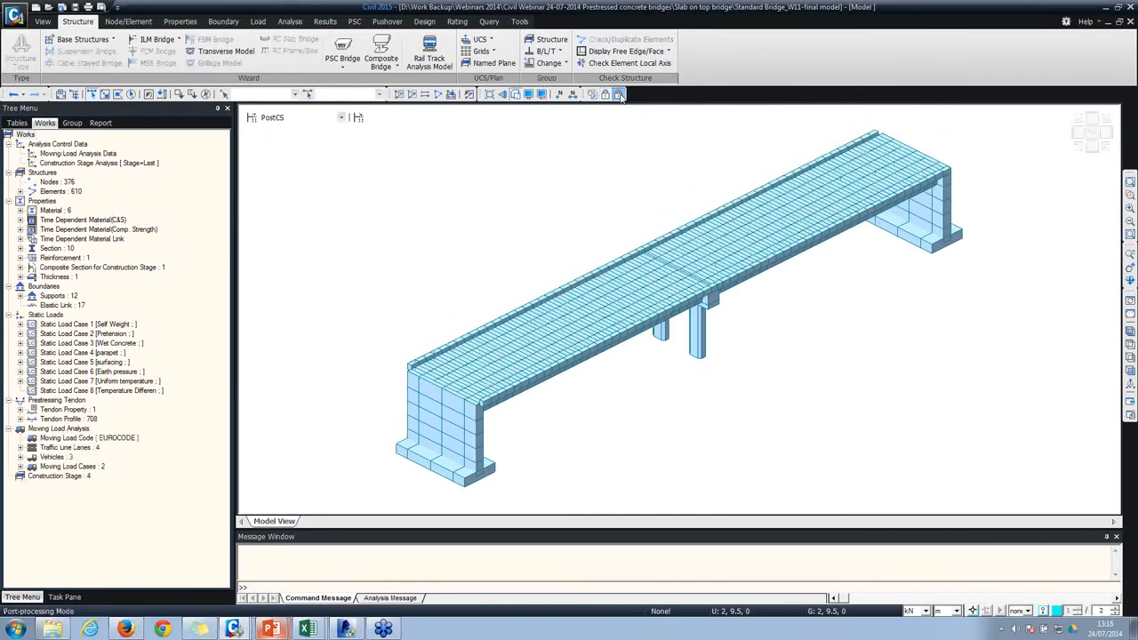
left_click(1088, 149)
Step: Plot the Stage 2 beam diagram of My for CS: Summation with the legend shown
right_click(299, 145)
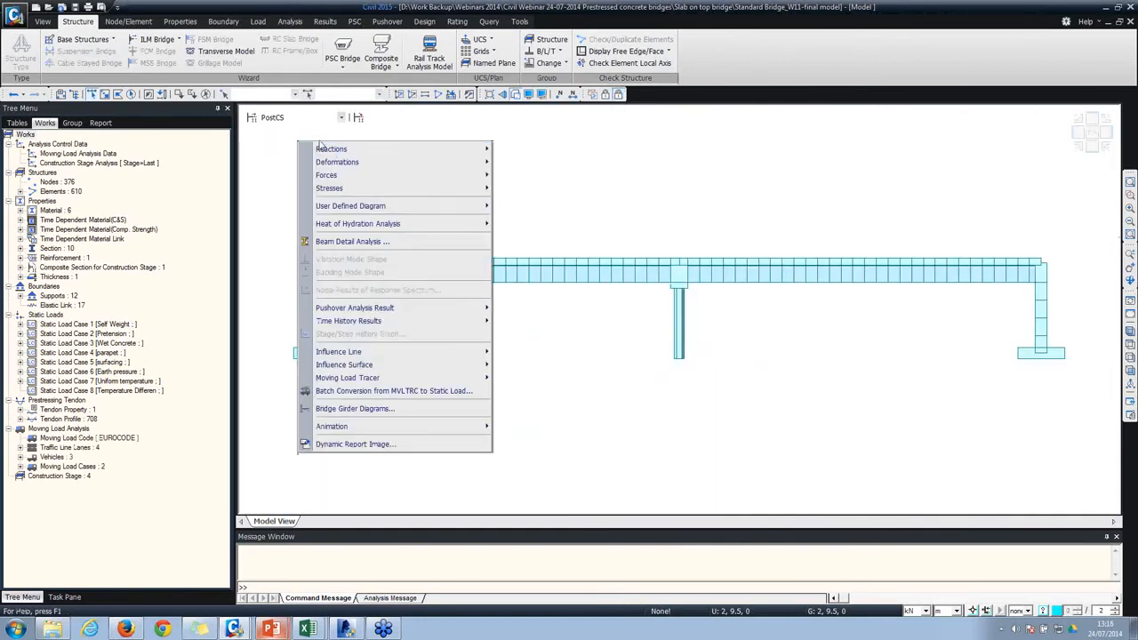
left_click(304, 120)
left_click(285, 138)
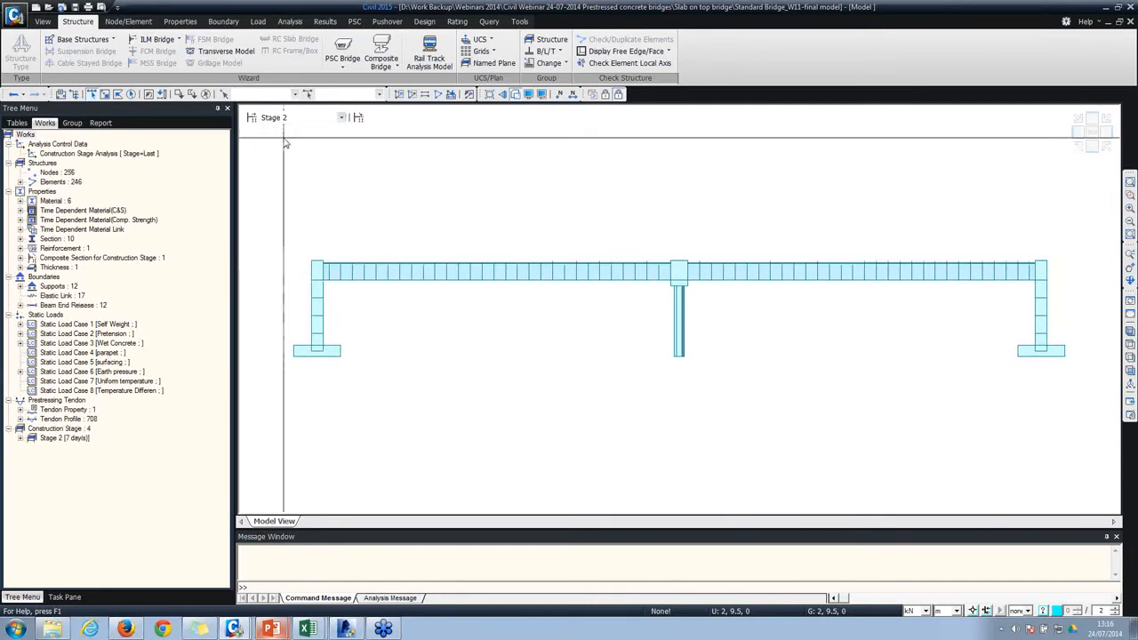
right_click(290, 143)
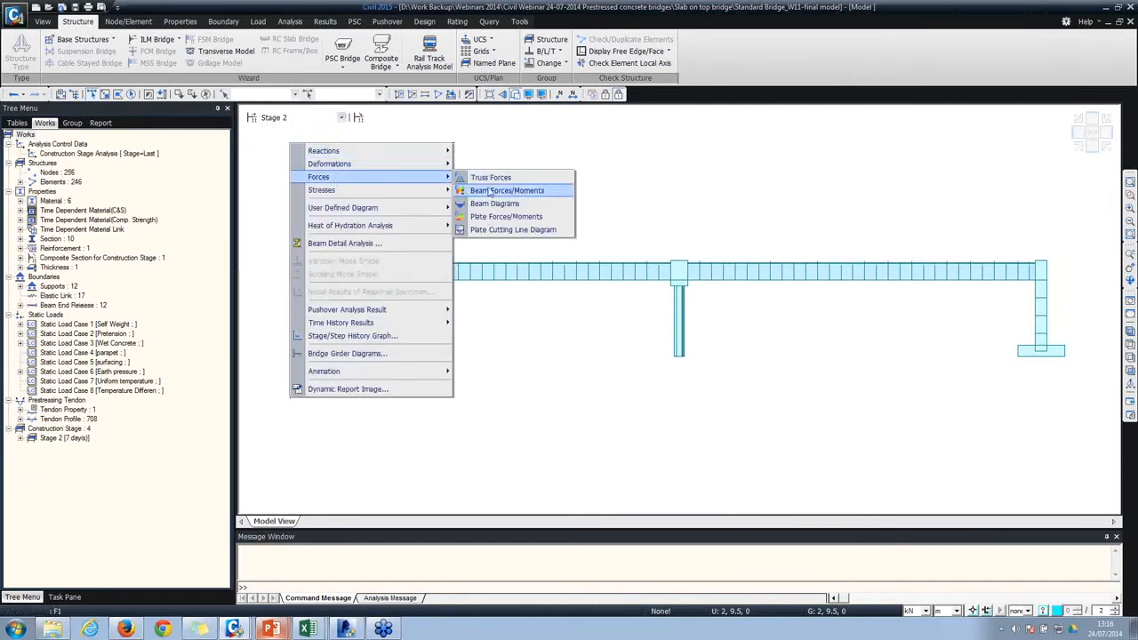
left_click(504, 204)
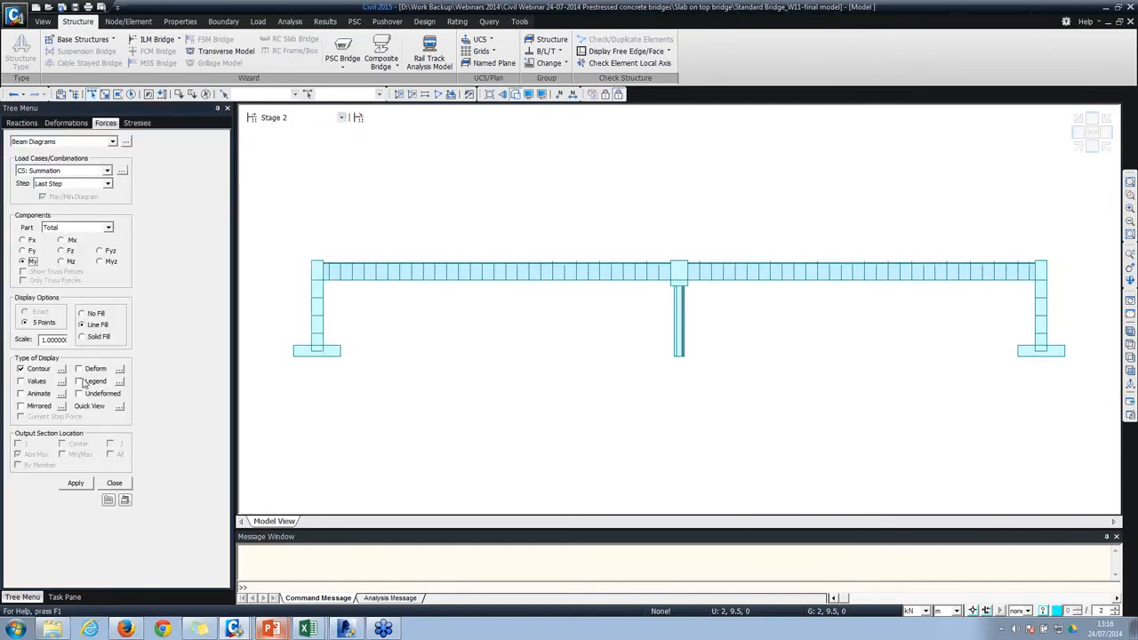
left_click(79, 382)
left_click(76, 483)
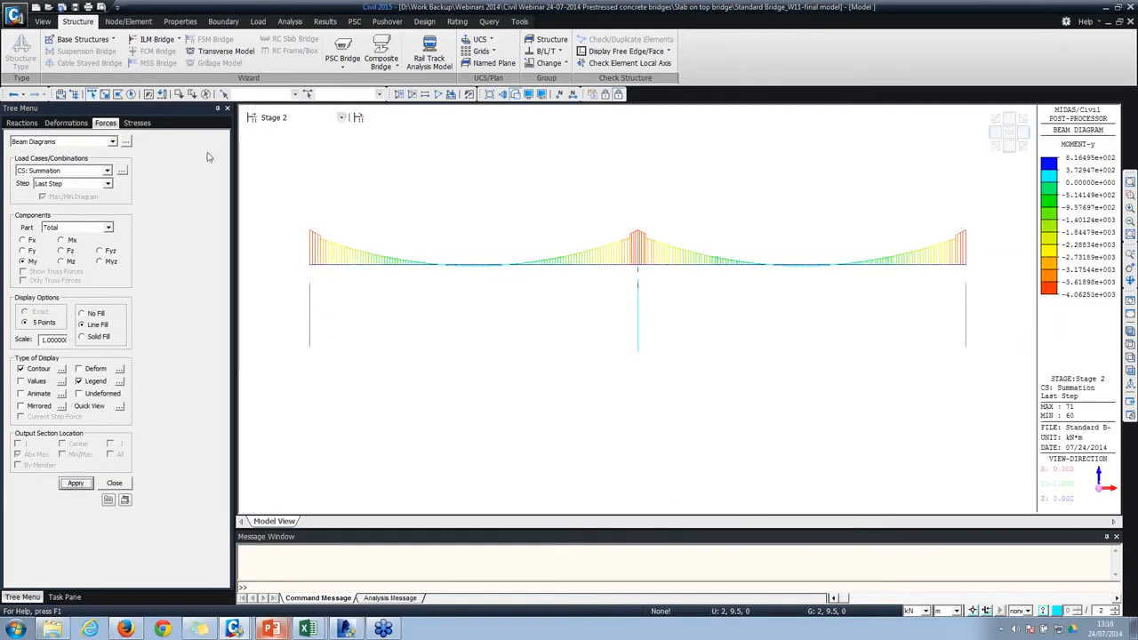
Step: Plot the Stage 2 My diagram for CS: Dead Load, followed by CS: Tendon Primary
left_click(68, 171)
left_click(54, 179)
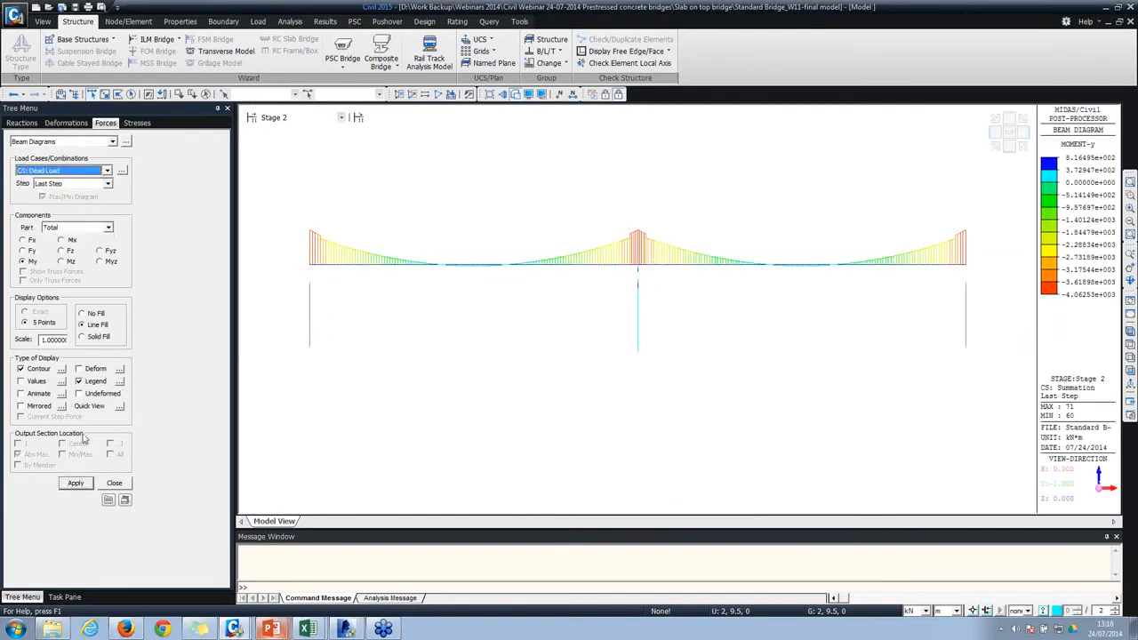
left_click(76, 483)
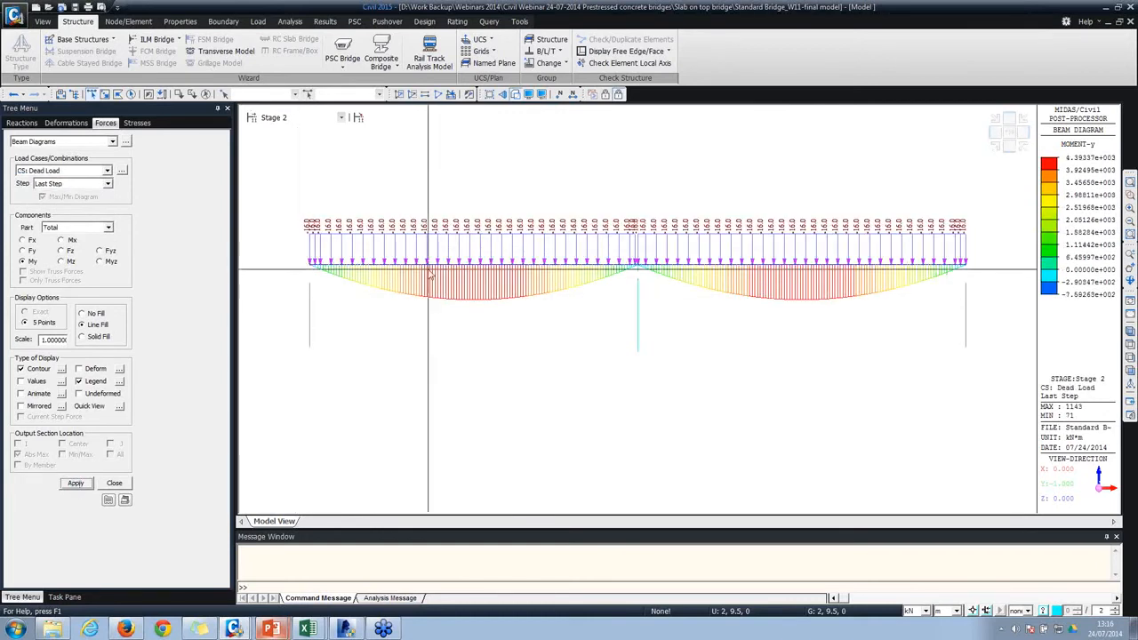
left_click(35, 170)
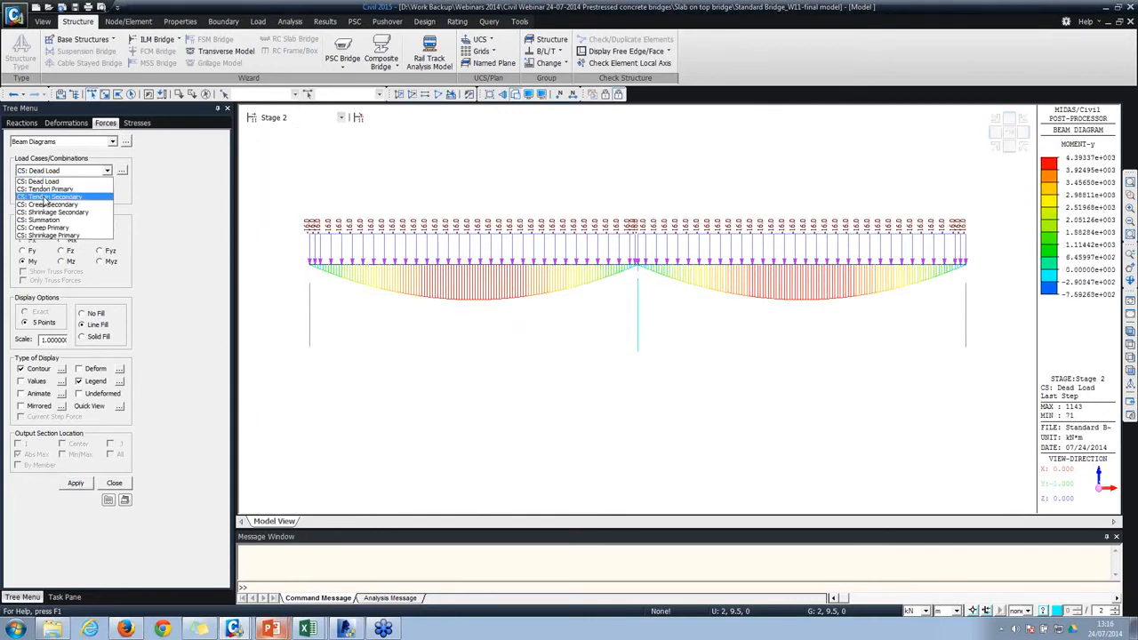
left_click(44, 188)
left_click(76, 483)
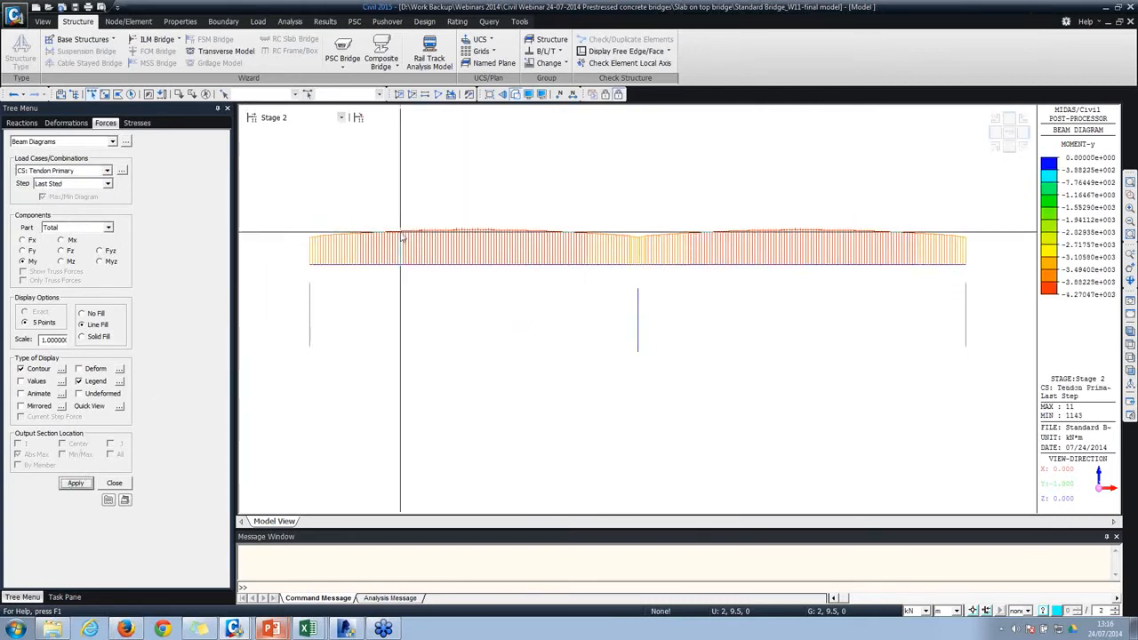
Step: Switch to Stage 3 and plot the My beam diagram for CS: Creep Secondary
left_click(87, 171)
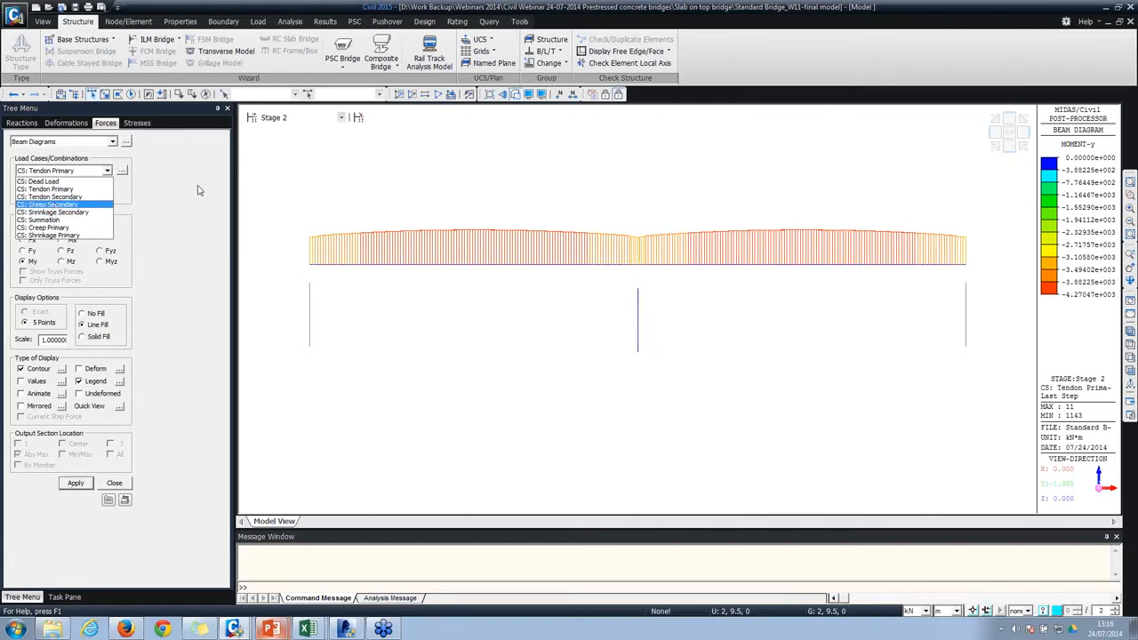
left_click(284, 118)
left_click(285, 144)
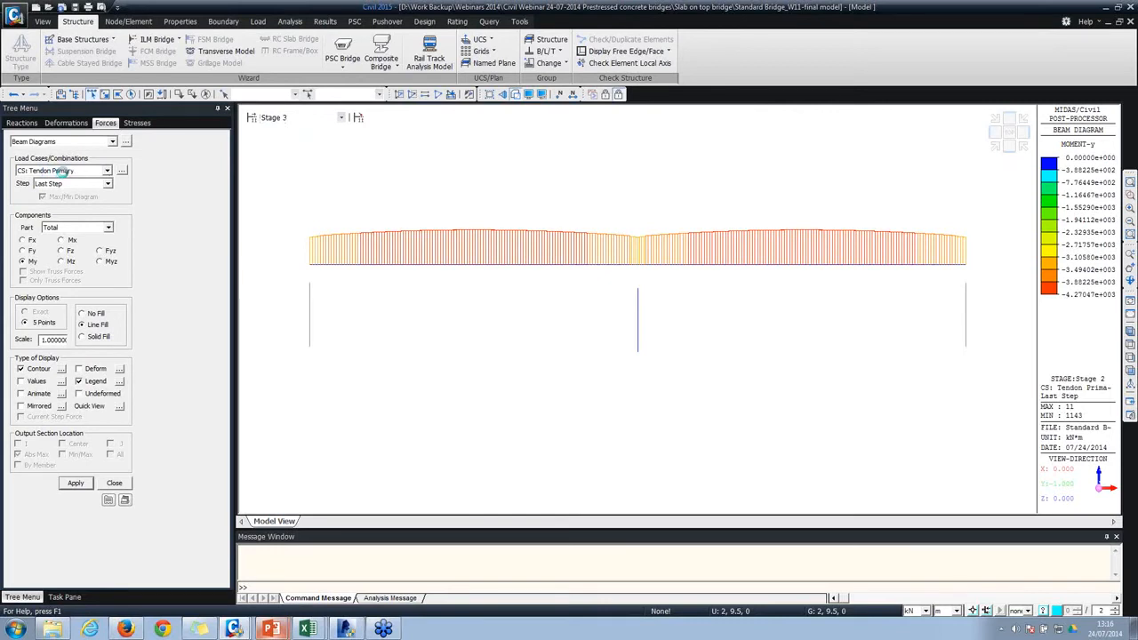
left_click(64, 171)
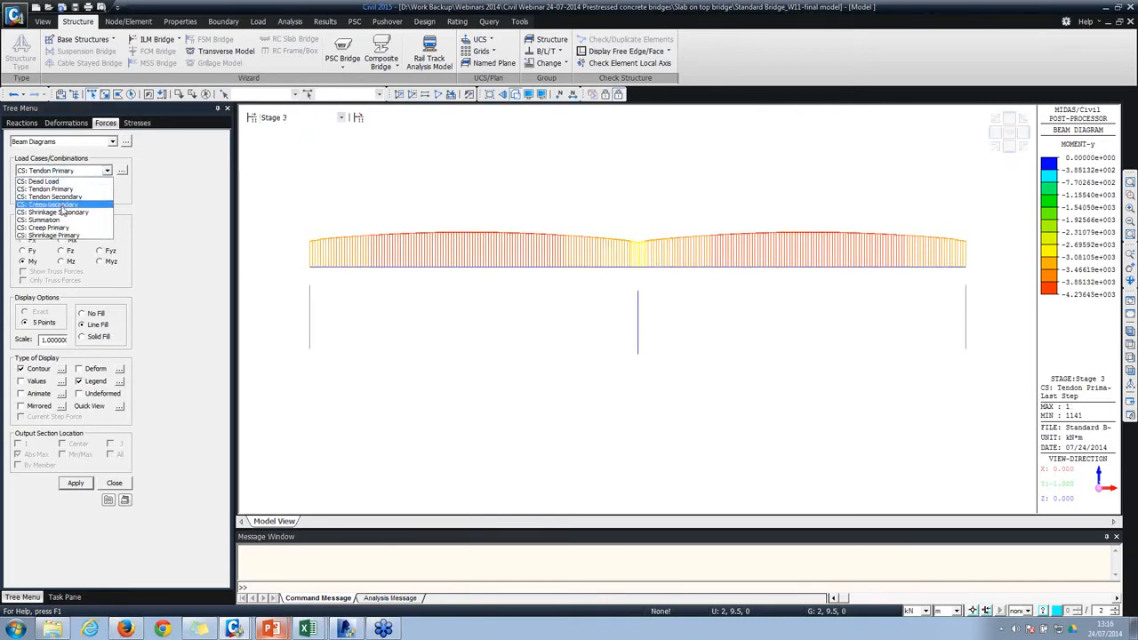
left_click(62, 205)
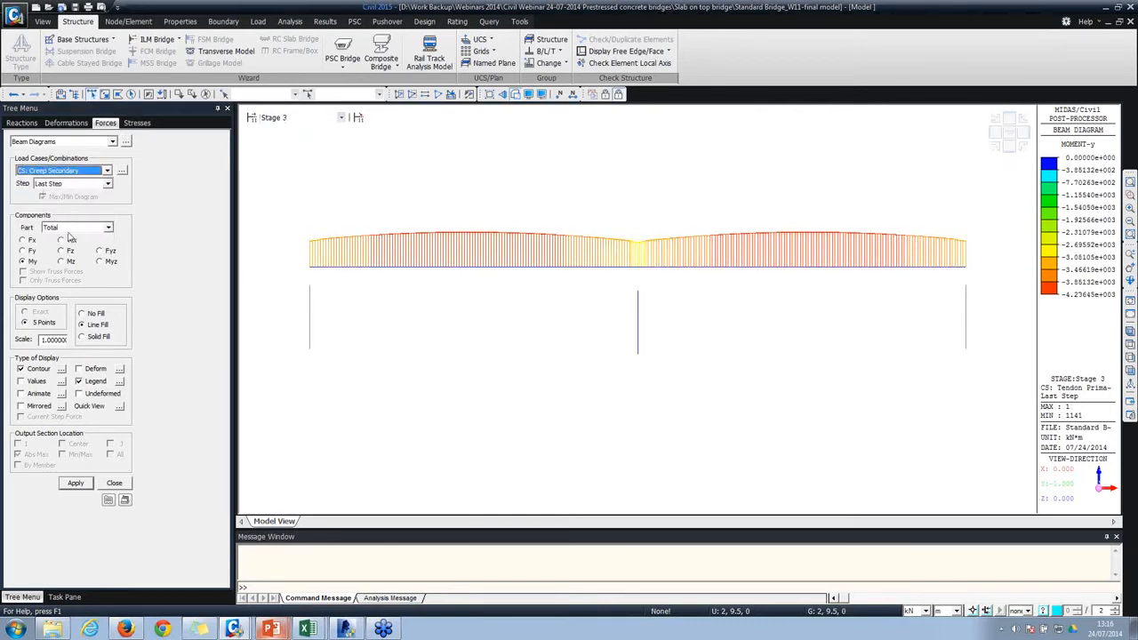
left_click(70, 483)
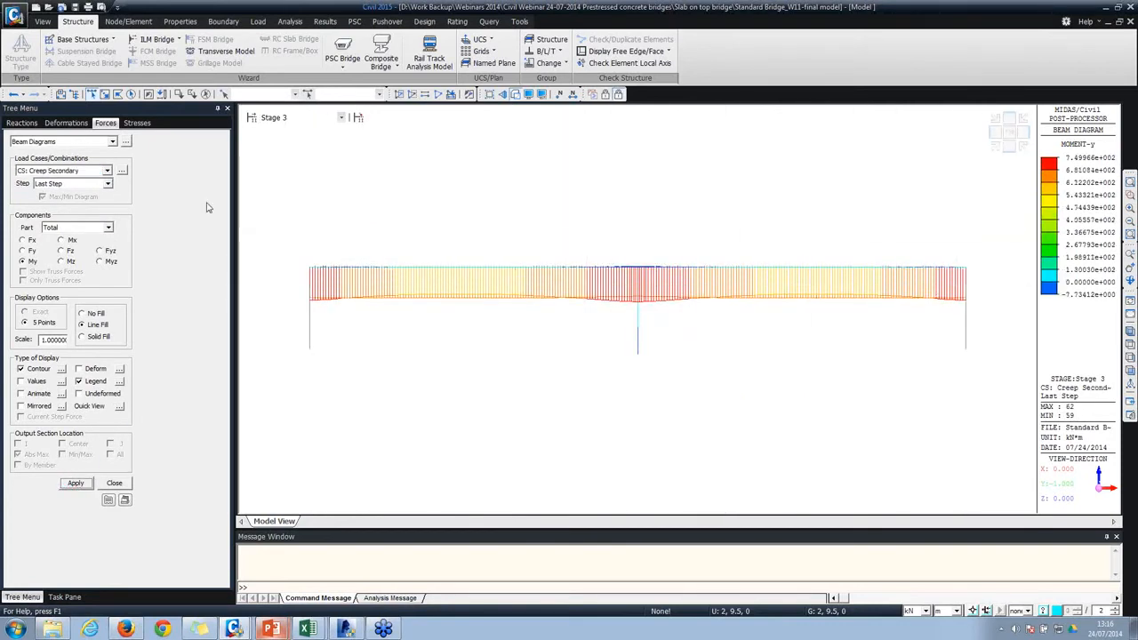
Step: Plot the Stage 3 My diagram for CS: Tendon Secondary and close the beam diagram settings
left_click(105, 171)
left_click(76, 198)
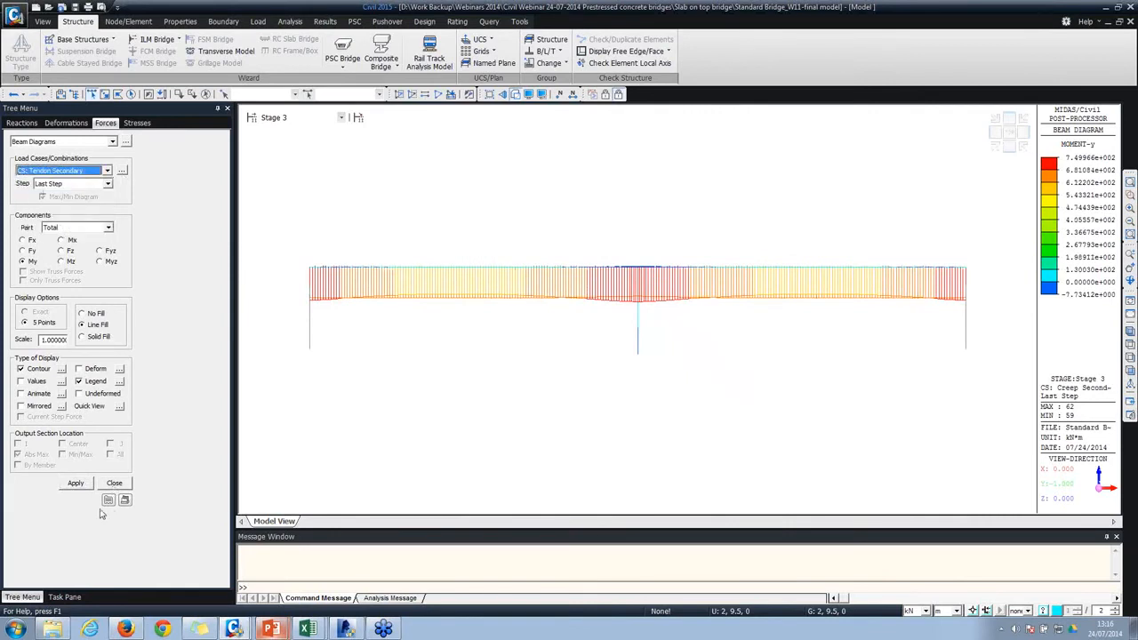
left_click(75, 482)
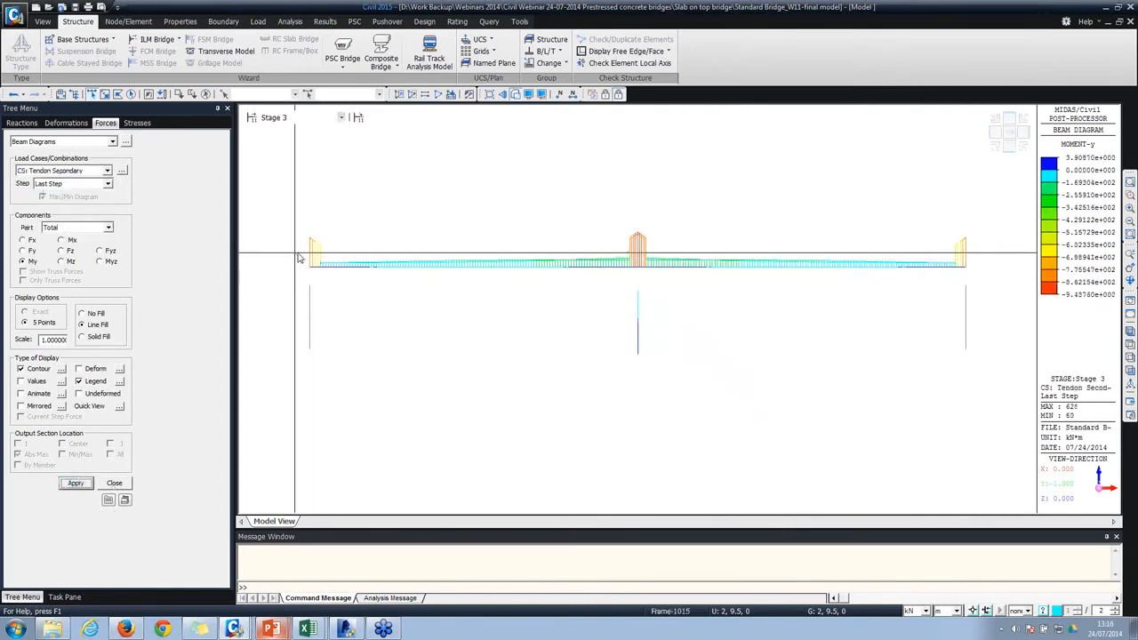
left_click(113, 484)
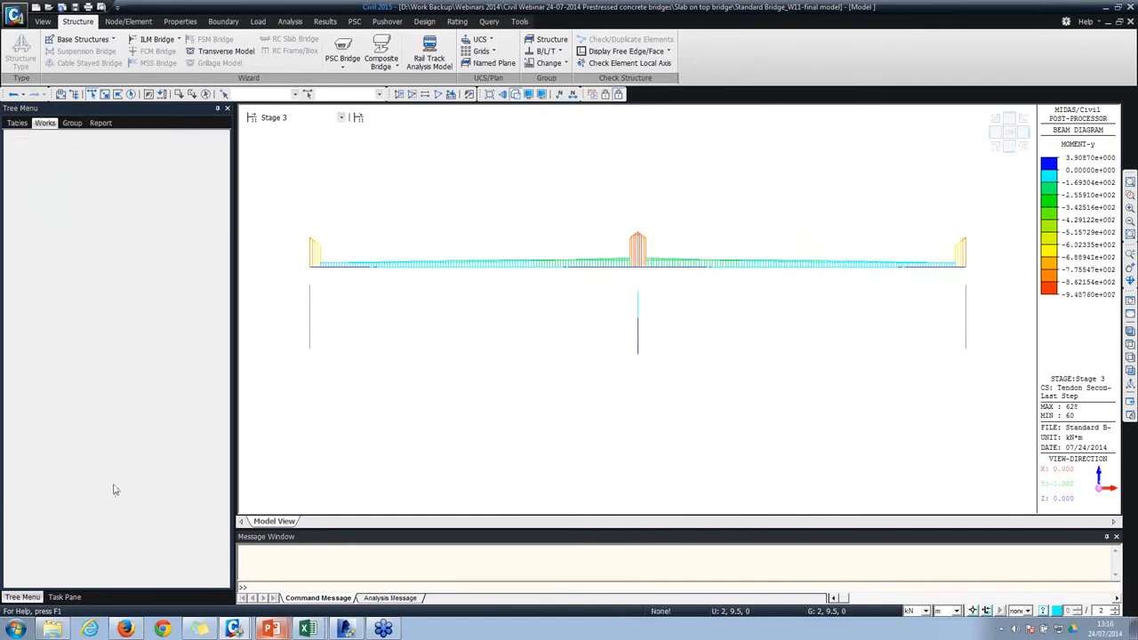
Step: Switch the construction stage to PostCS and review the Eurocode2-2:05 PSC design parameters with the British National Annex, leaving them unchanged
left_click(358, 23)
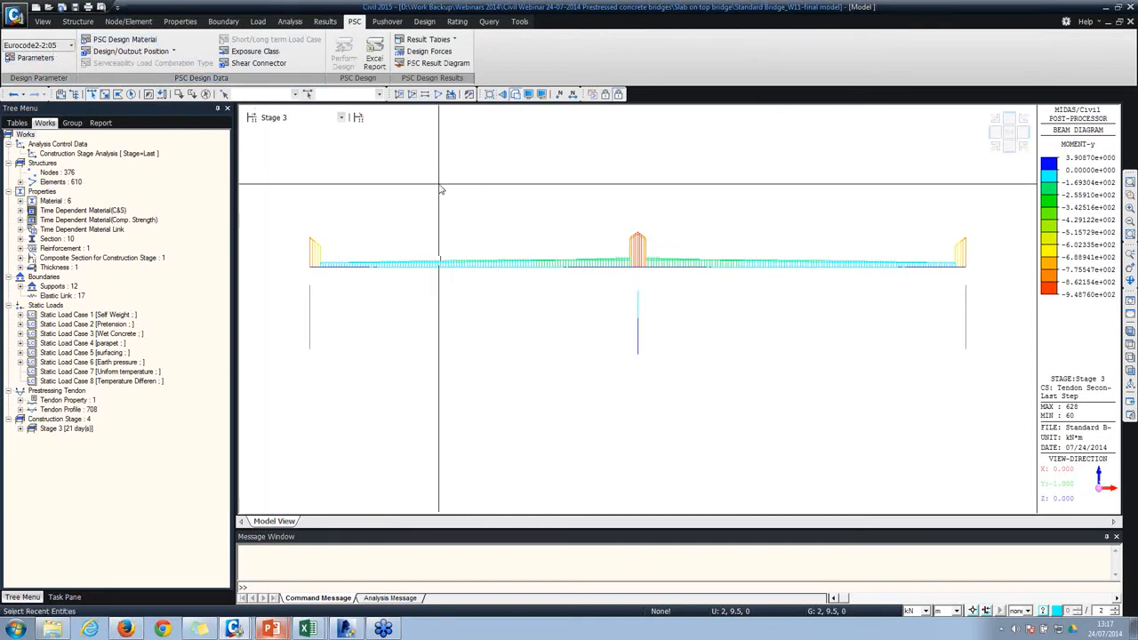
left_click(305, 118)
left_click(293, 170)
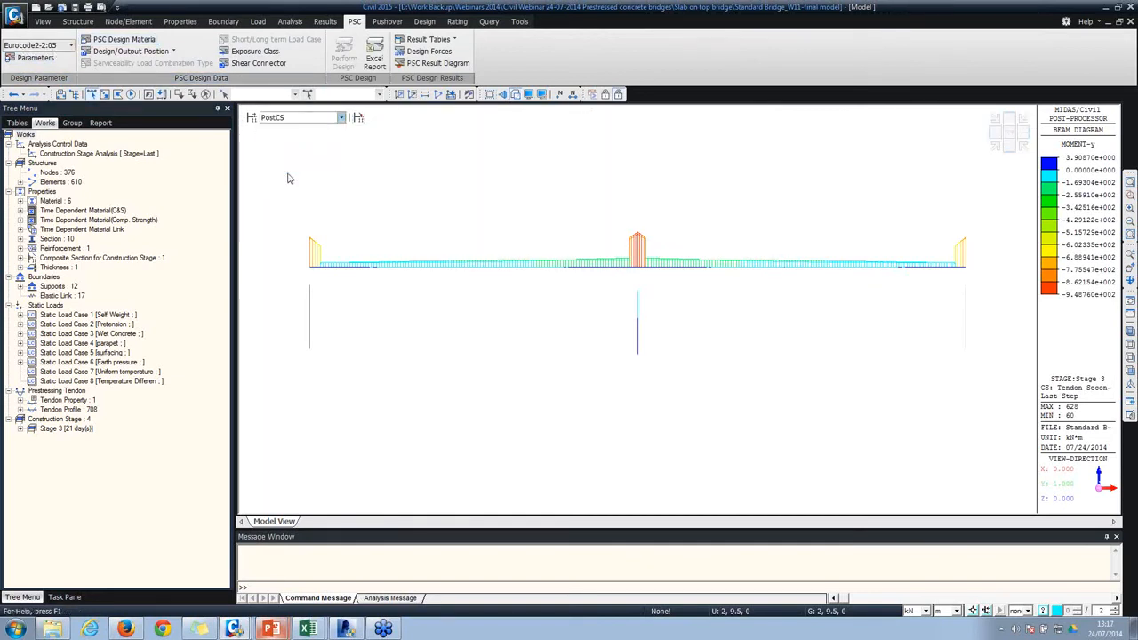
left_click(35, 58)
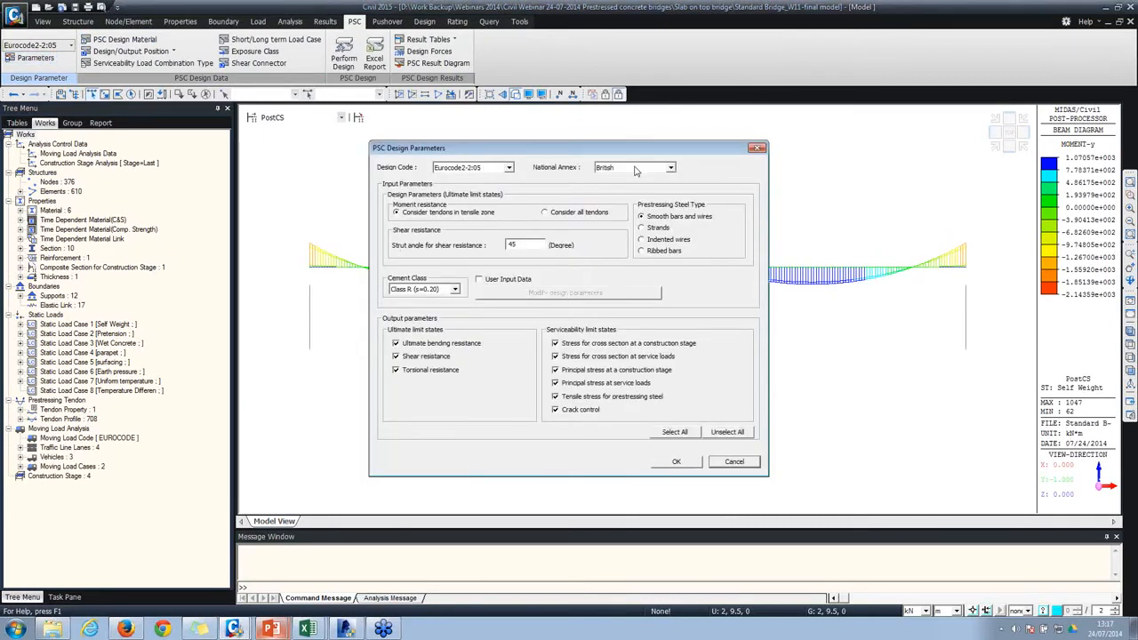
left_click(721, 468)
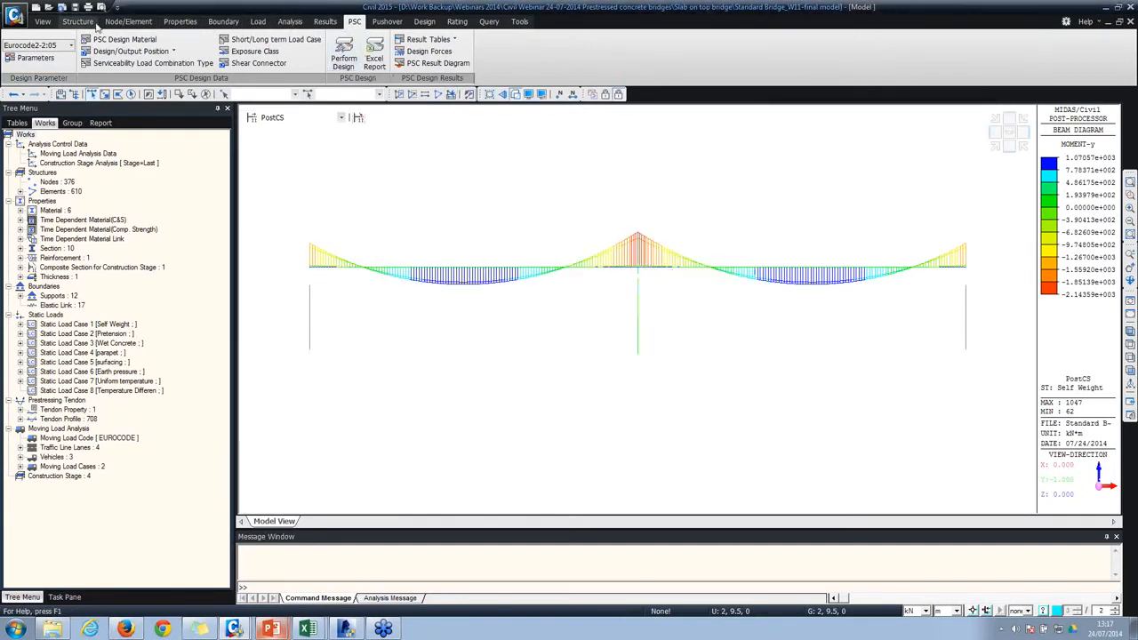
Step: Inspect the longitudinal reinforcement of the composite beam section in the Section Manager and close it
left_click(92, 23)
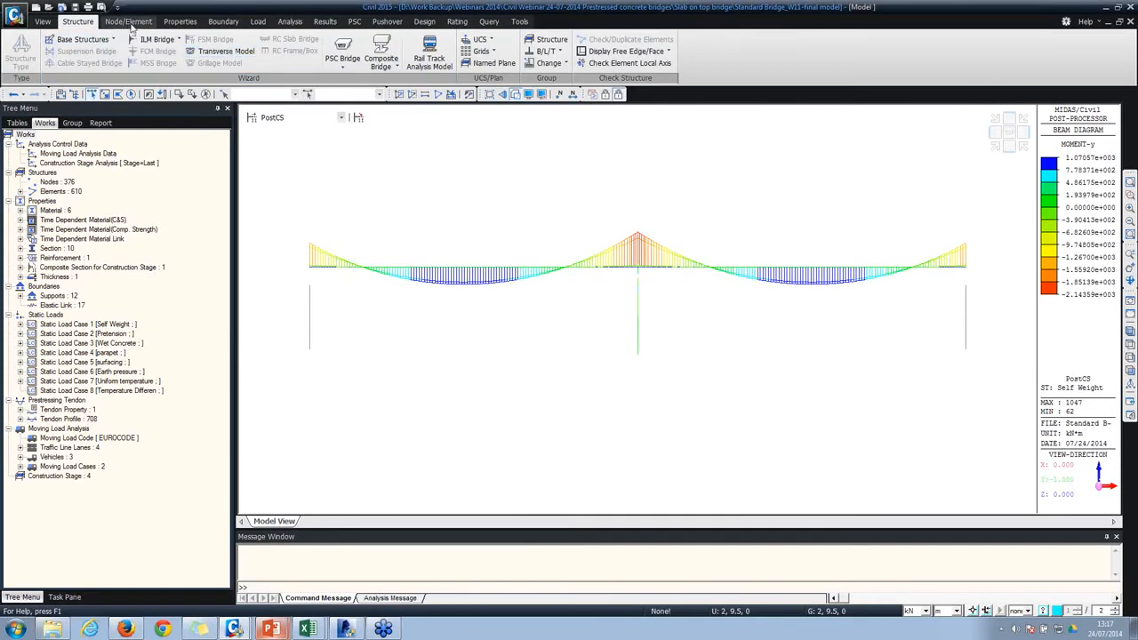
left_click(178, 21)
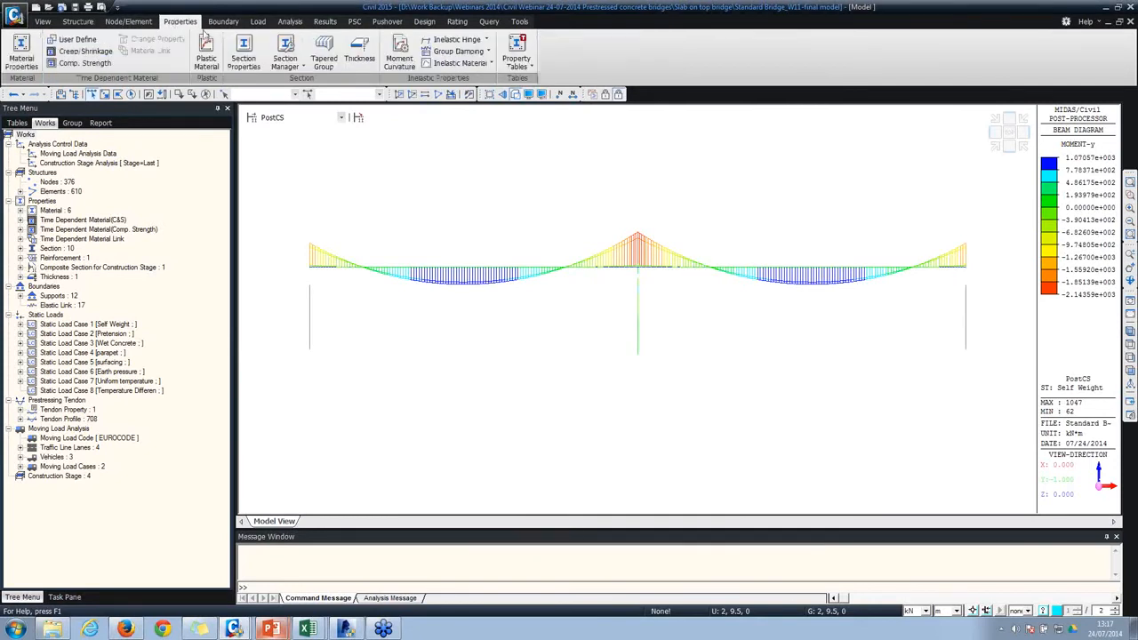
left_click(284, 58)
left_click(302, 96)
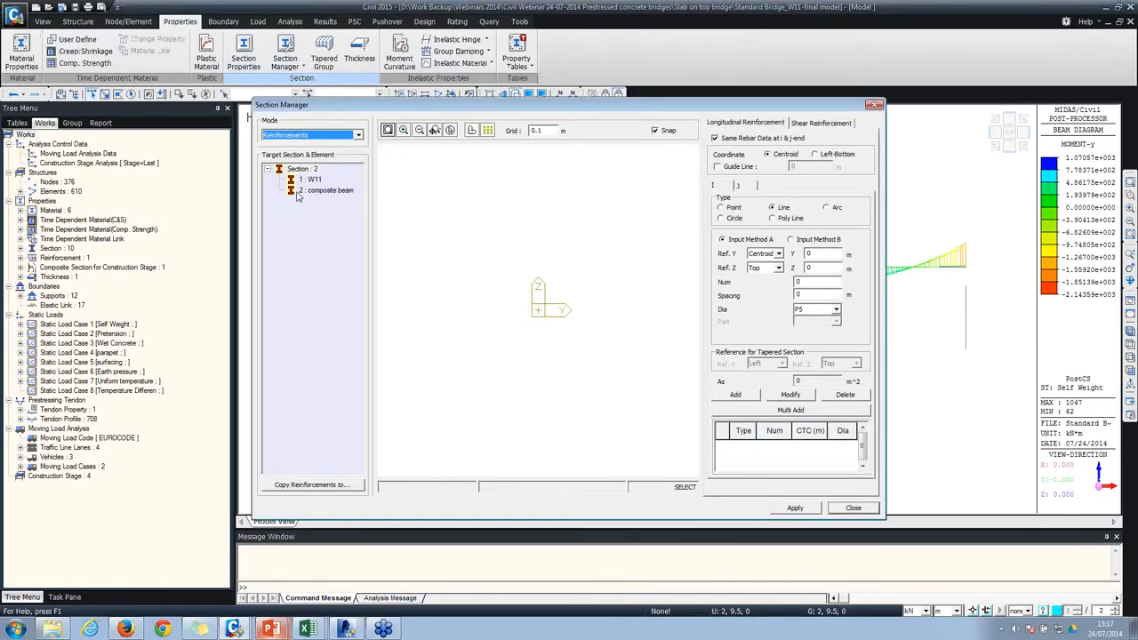
left_click(311, 191)
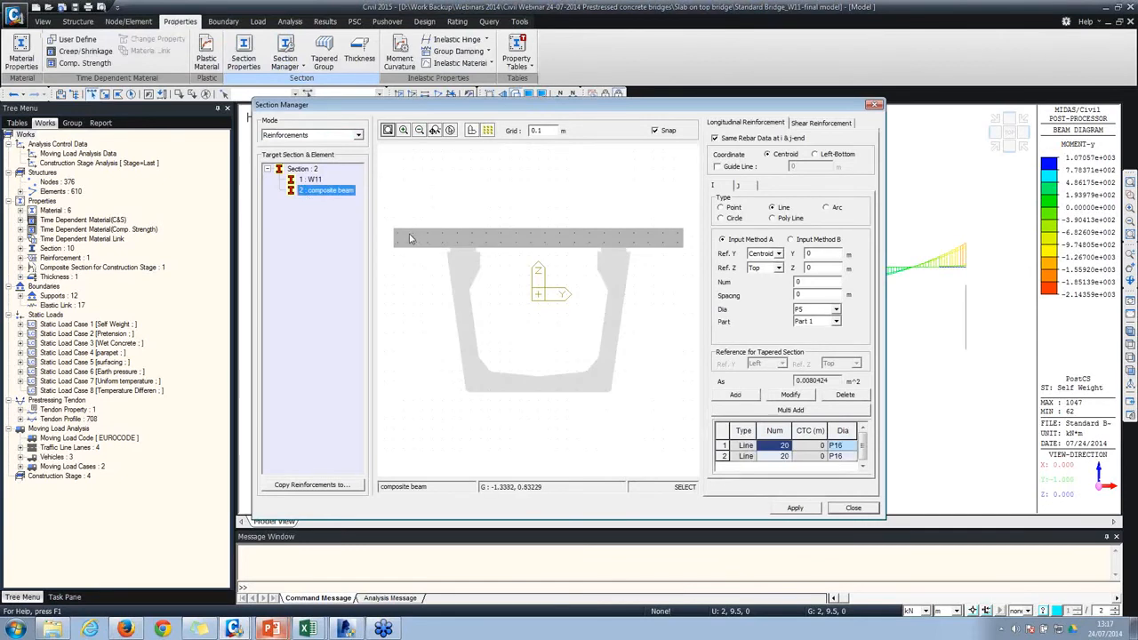
middle_click_drag(412, 239, 420, 272)
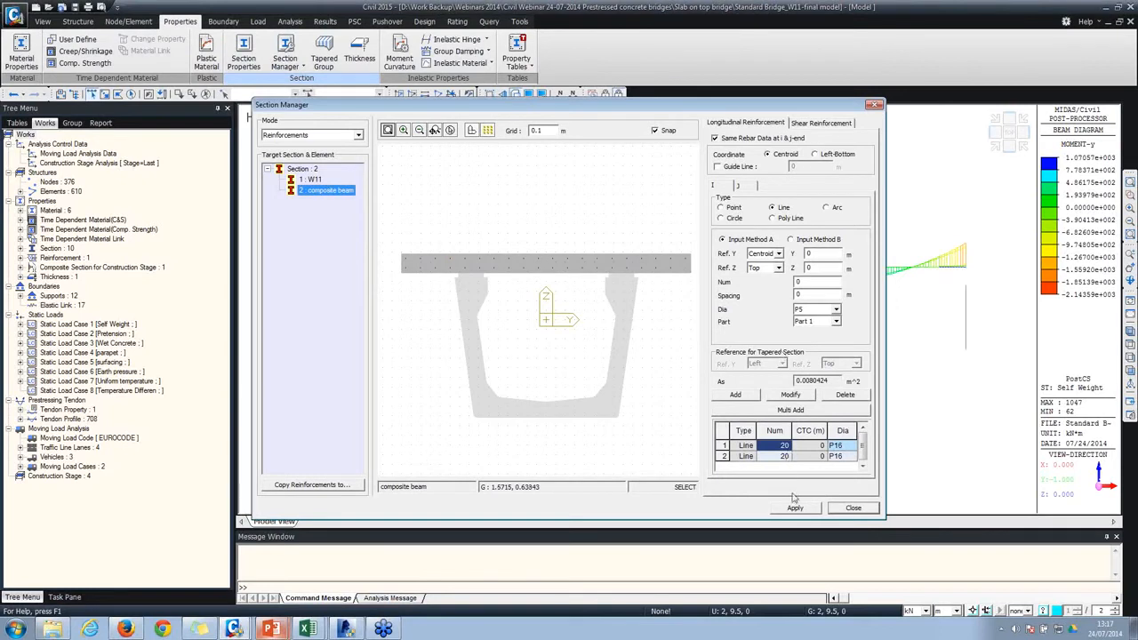
left_click(835, 509)
Step: Switch to Excel and examine the sectional, material and strand data in the Standard Bridge_W11-final model design report
mouse_move(307, 629)
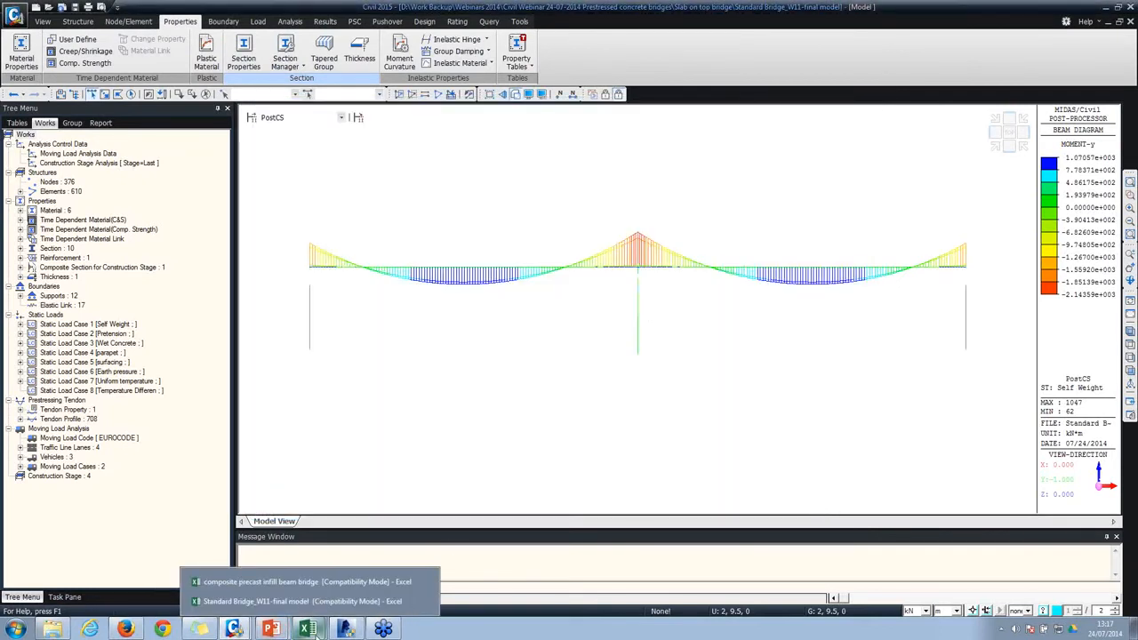
left_click(305, 581)
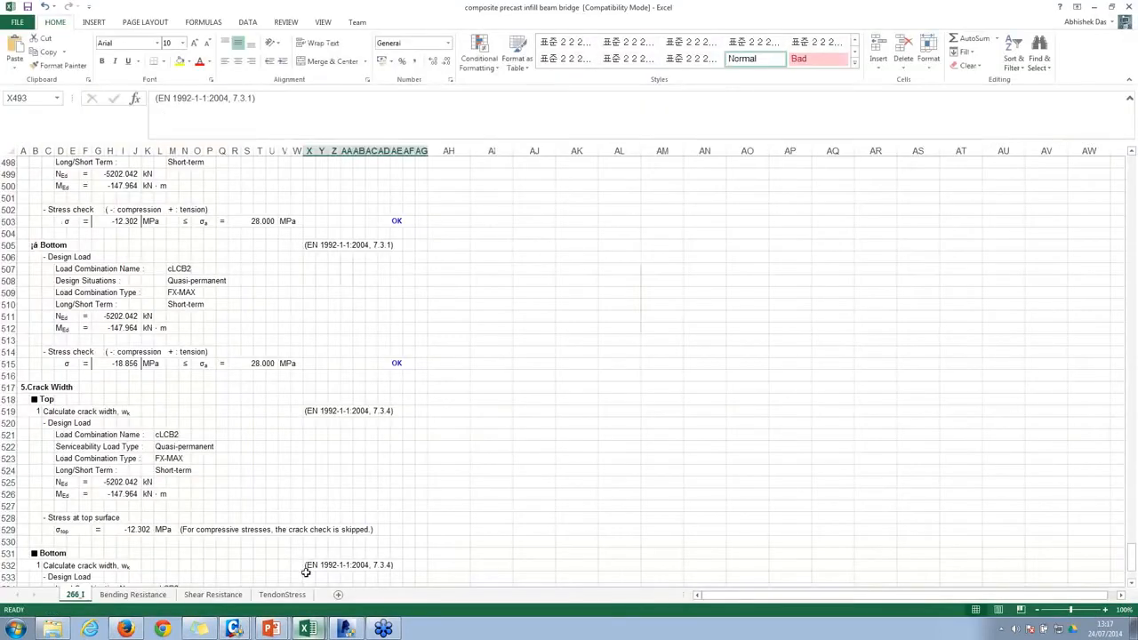
mouse_move(307, 630)
left_click(307, 597)
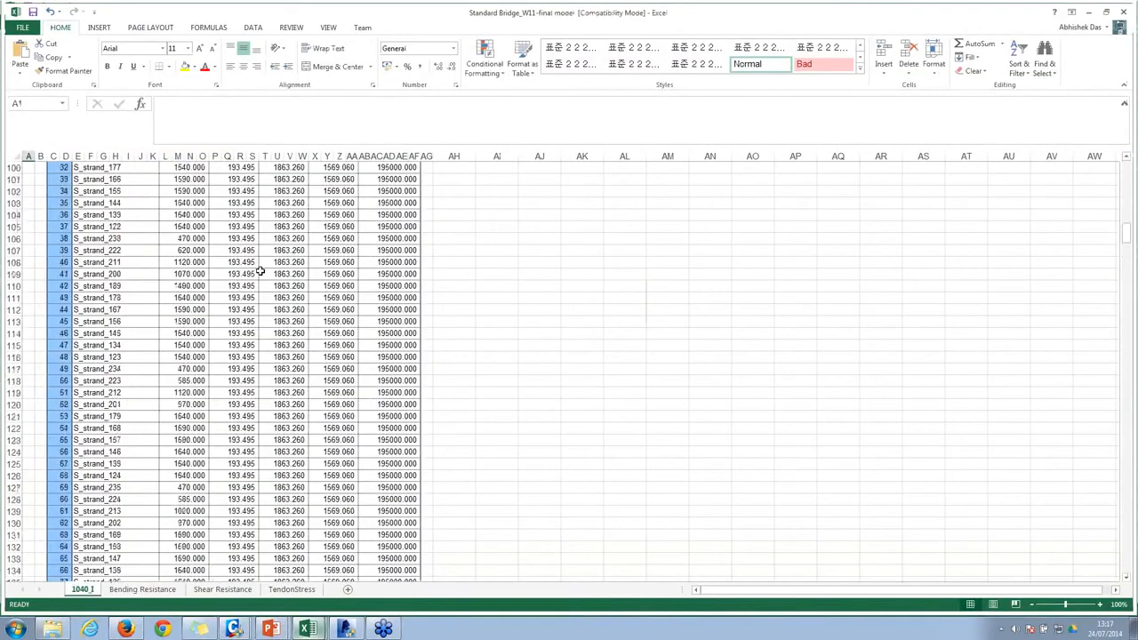
scroll(259, 271, "up", 20)
scroll(311, 279, "down", 3)
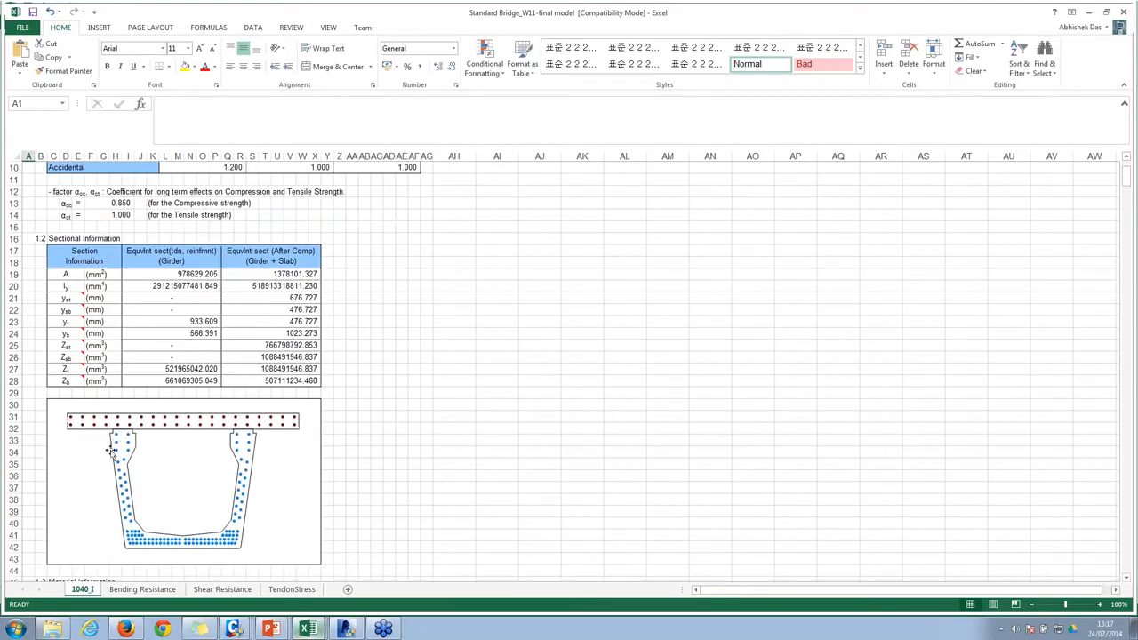
scroll(238, 435, "up", 3)
scroll(218, 389, "down", 20)
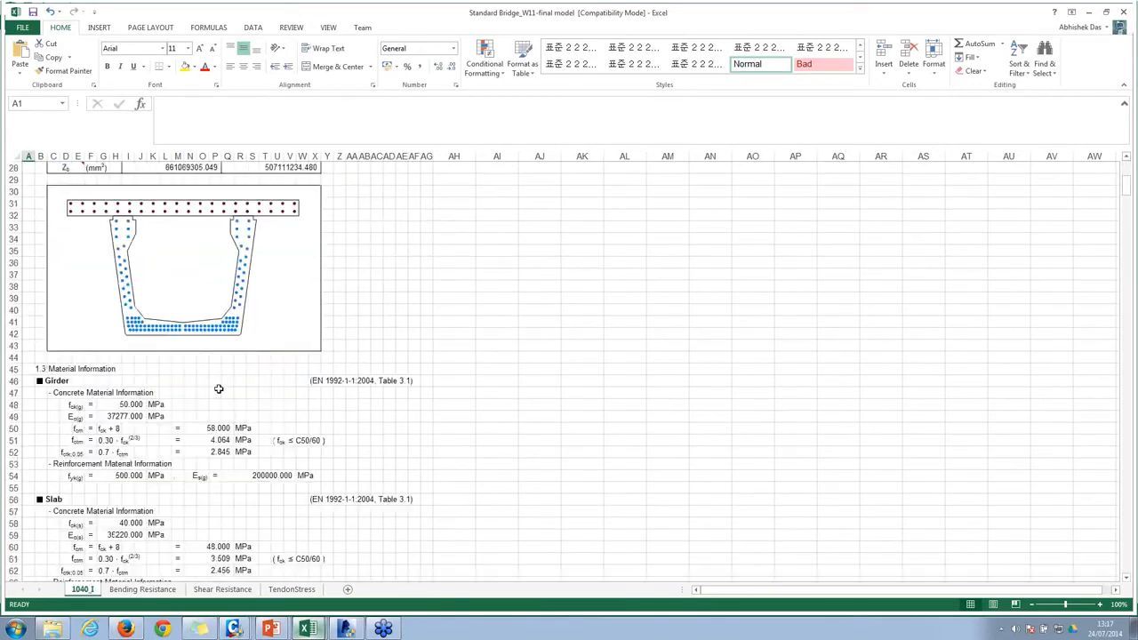
scroll(218, 389, "down", 20)
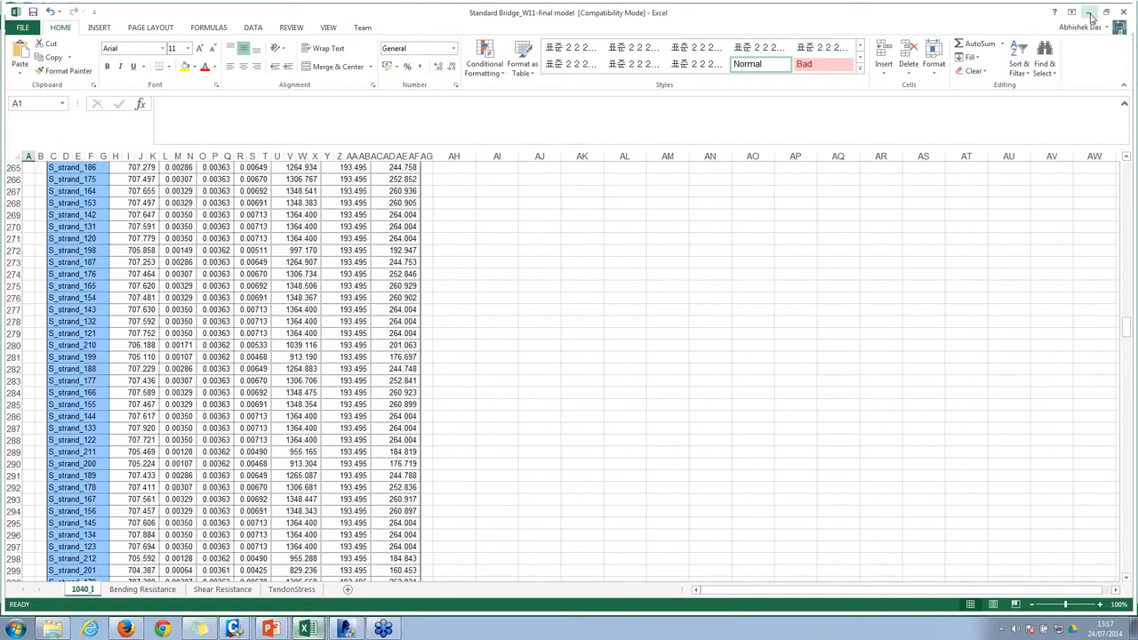
Step: Minimize the report, return to the W11 bridge model in Civil, and show it in preprocessing mode from an isometric view
left_click(1091, 18)
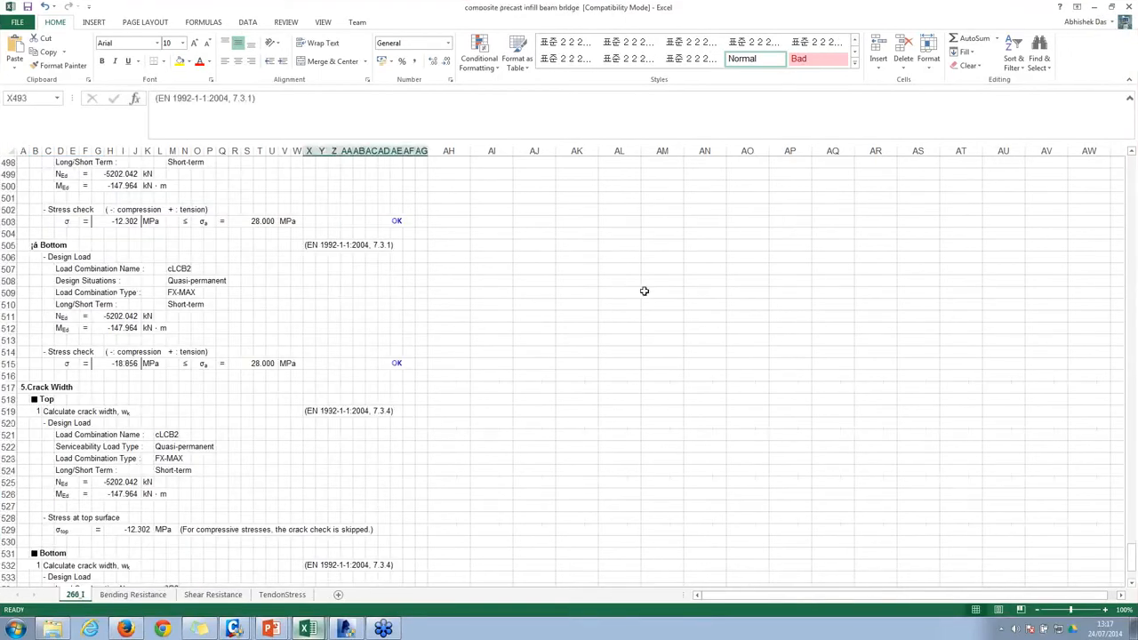
mouse_move(290, 633)
mouse_move(240, 629)
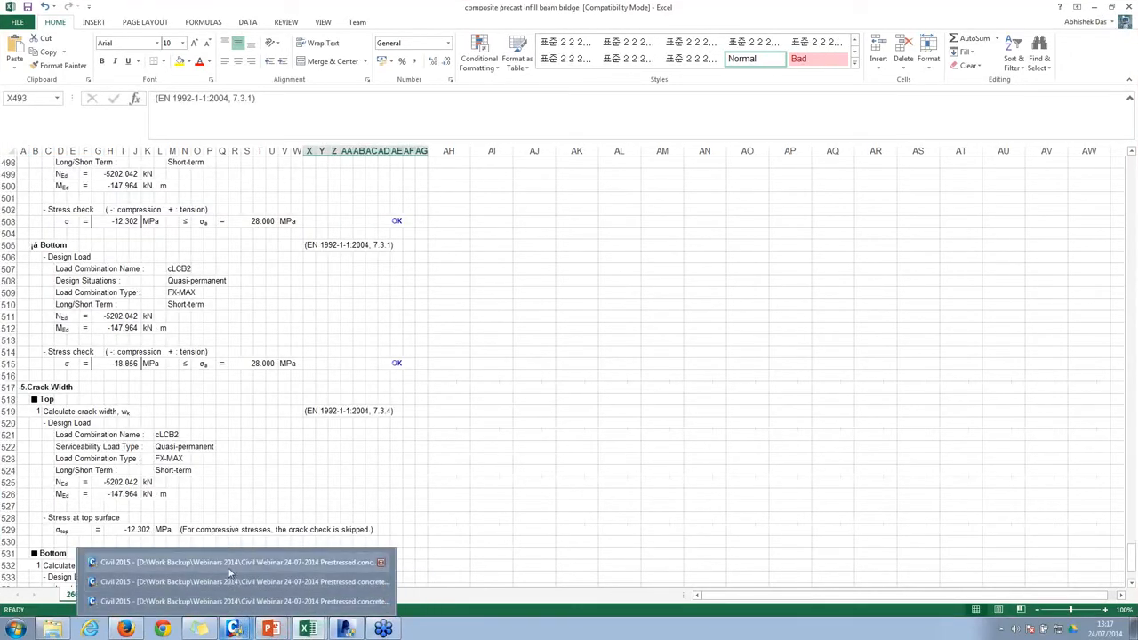
left_click(229, 567)
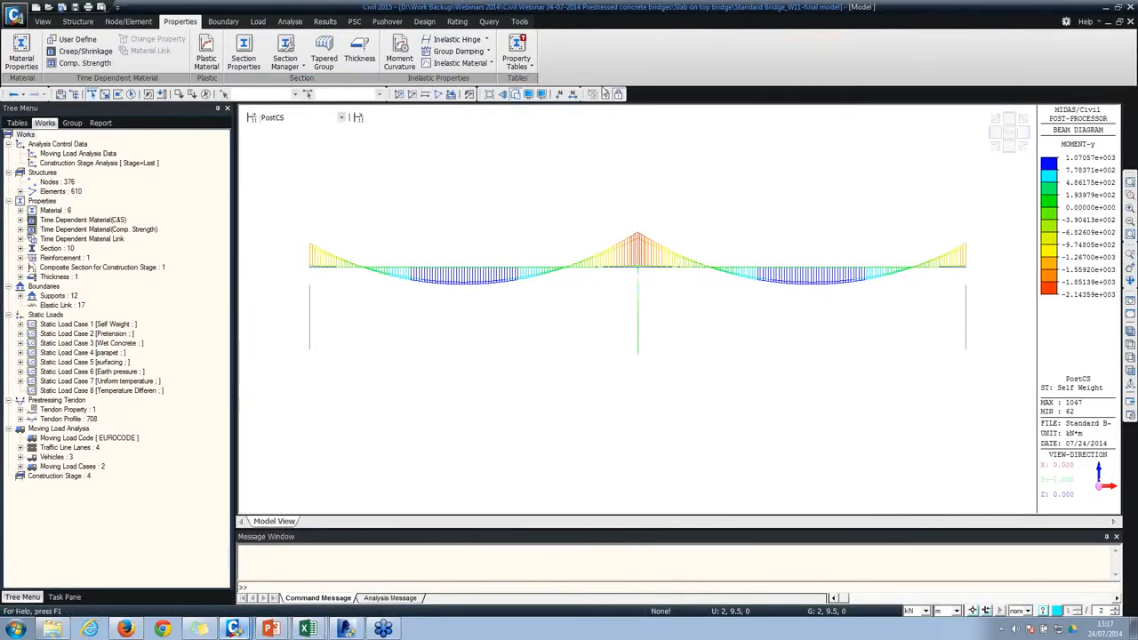
left_click(605, 94)
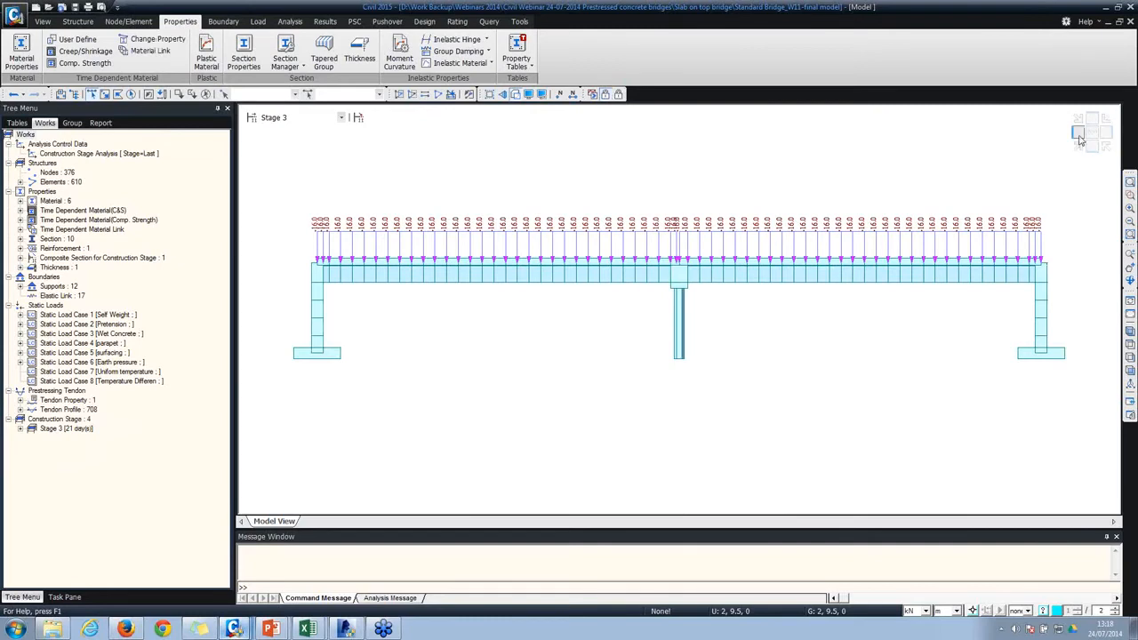
left_click(1079, 136)
left_click(1078, 145)
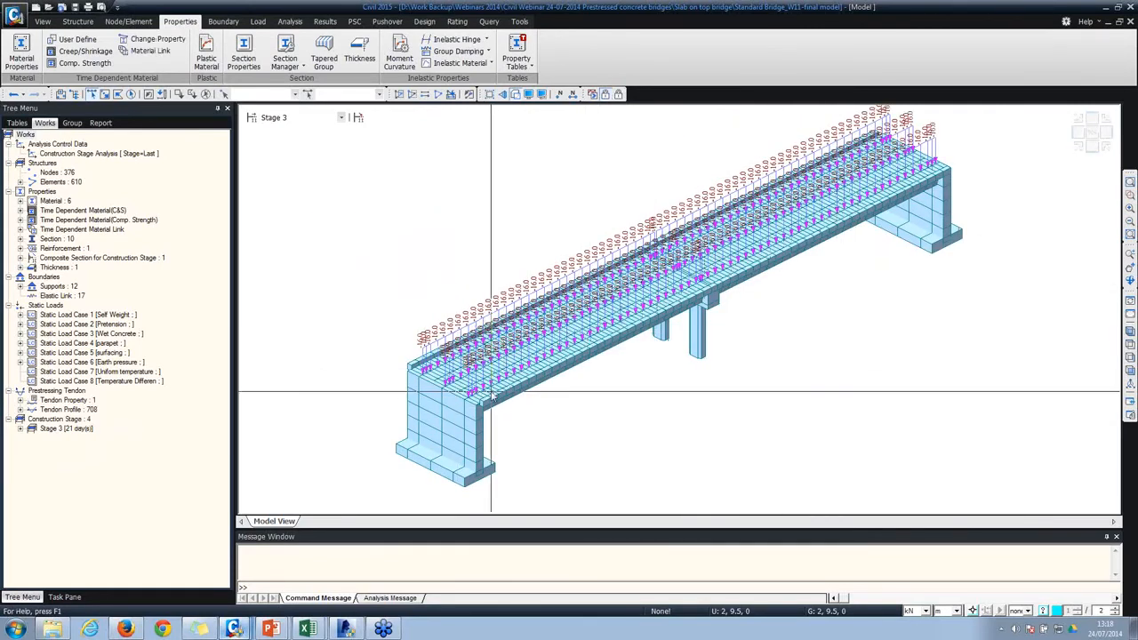
mouse_move(308, 631)
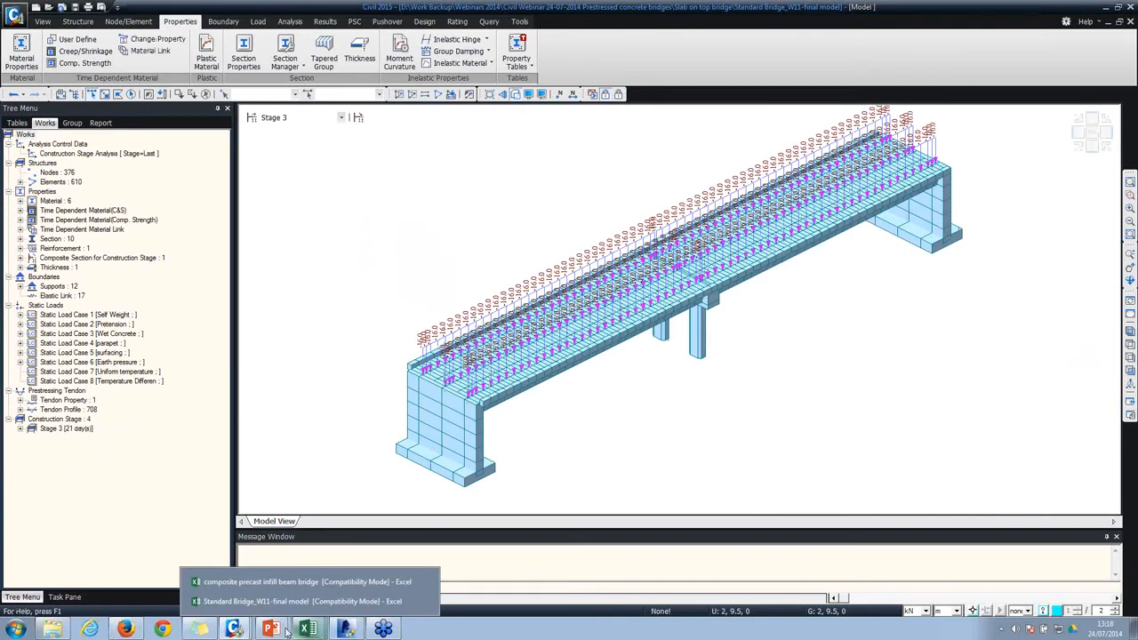
mouse_move(242, 629)
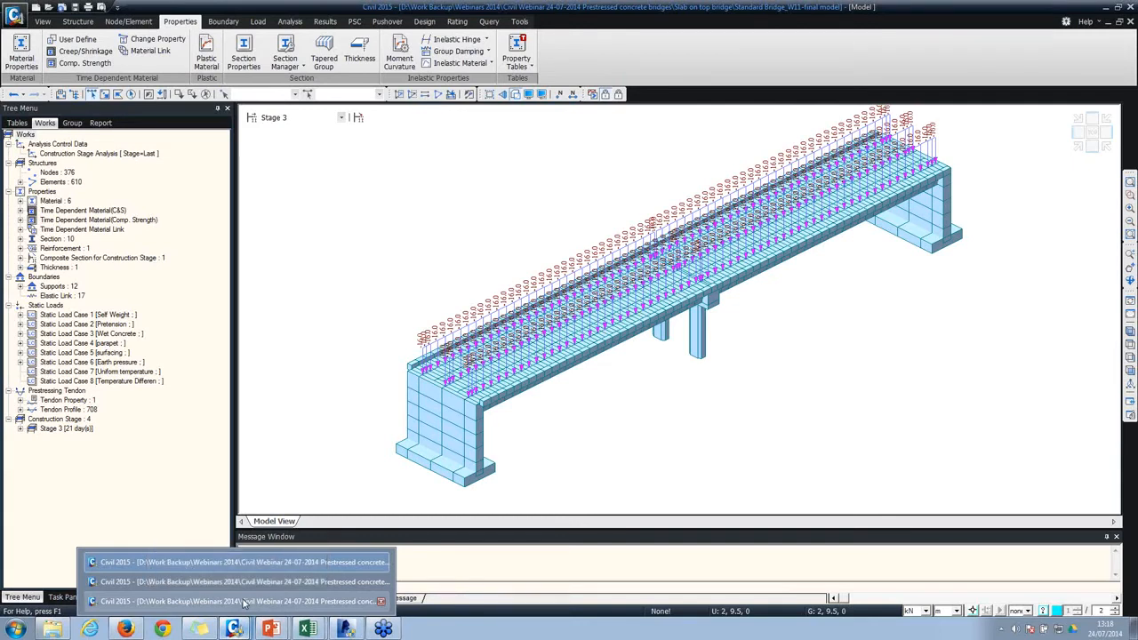
left_click(244, 602)
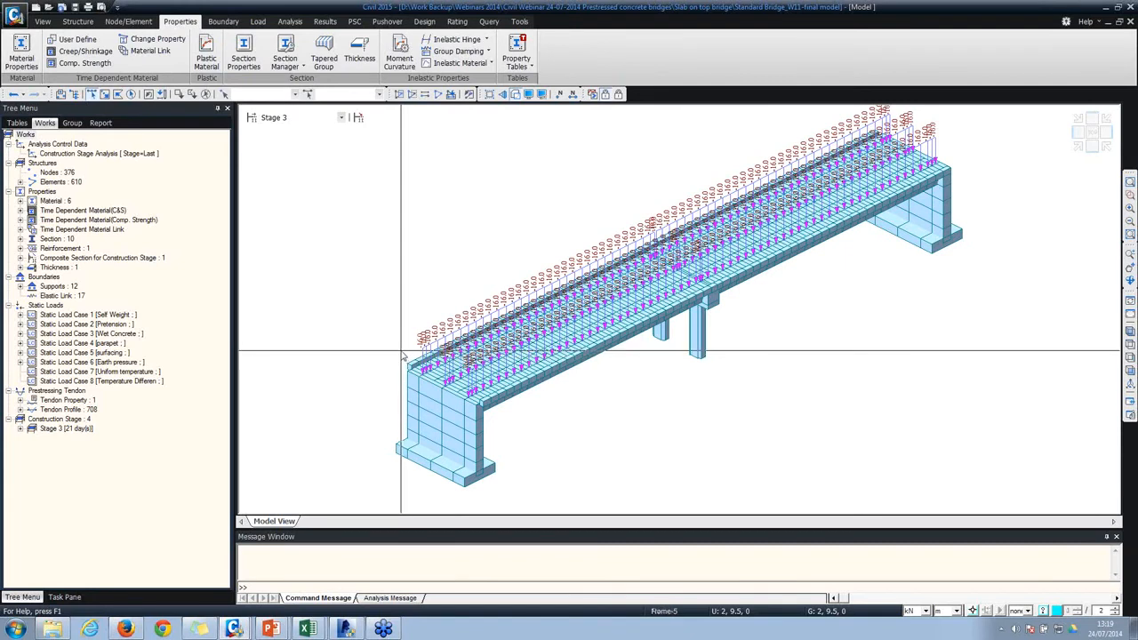
mouse_move(402, 353)
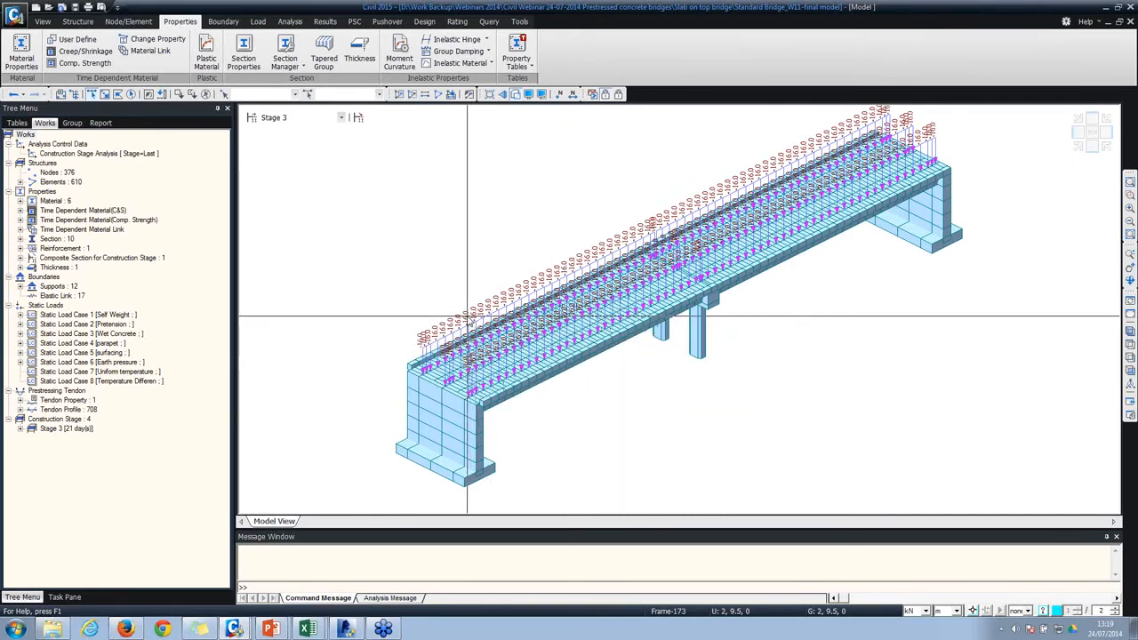
mouse_move(468, 316)
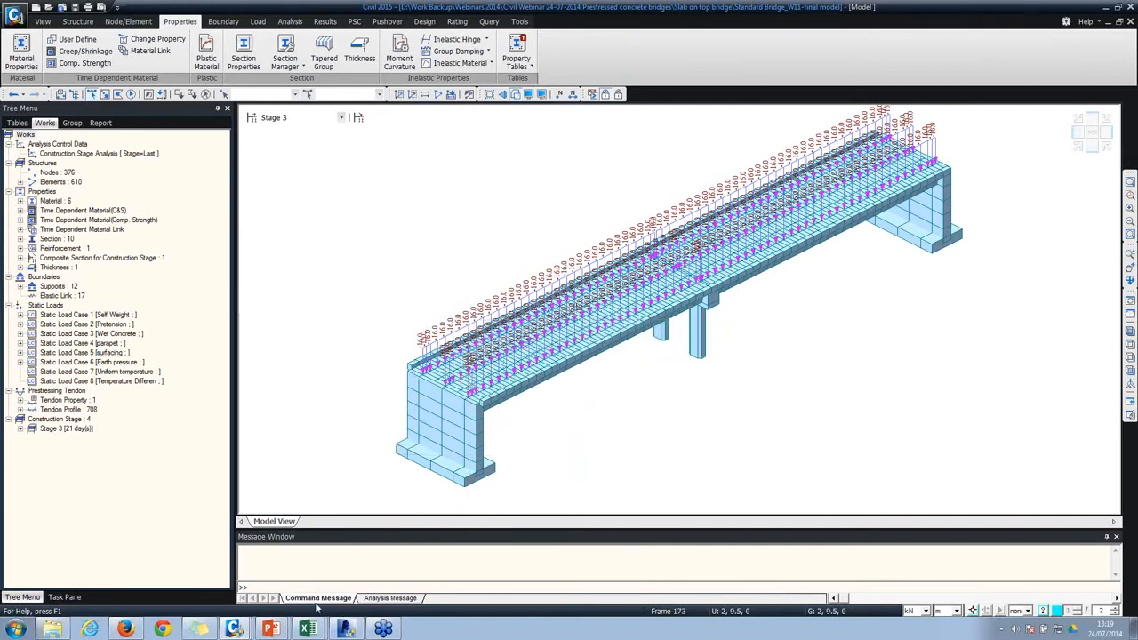
Step: Switch to the PowerPoint slide show and present the Revit-Civil Interface slide
mouse_move(313, 629)
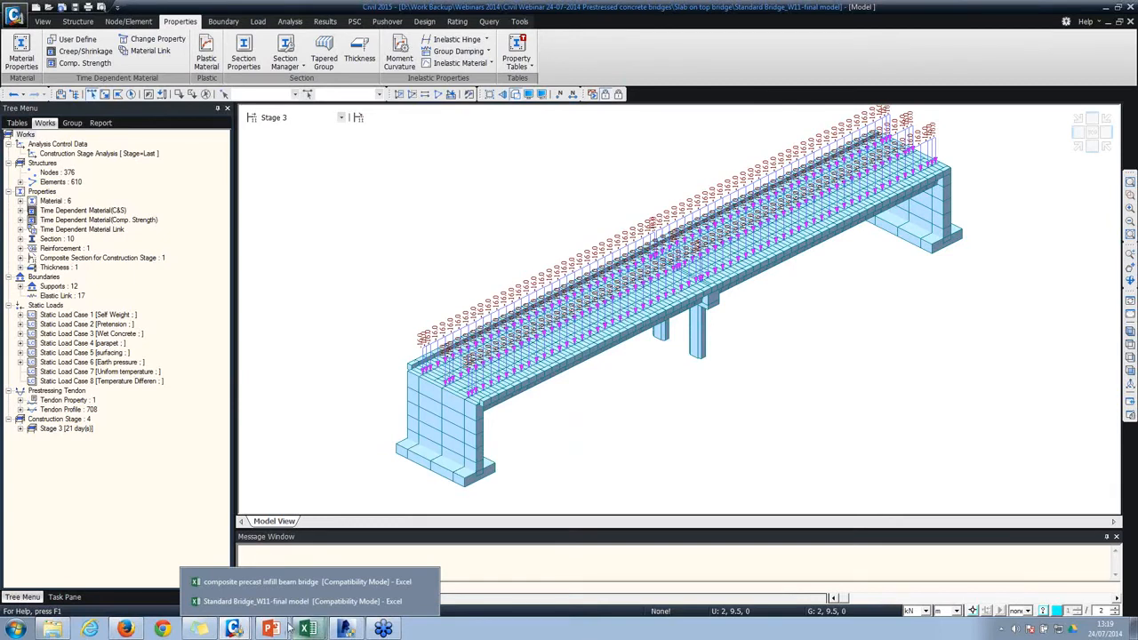
mouse_move(264, 631)
left_click(264, 602)
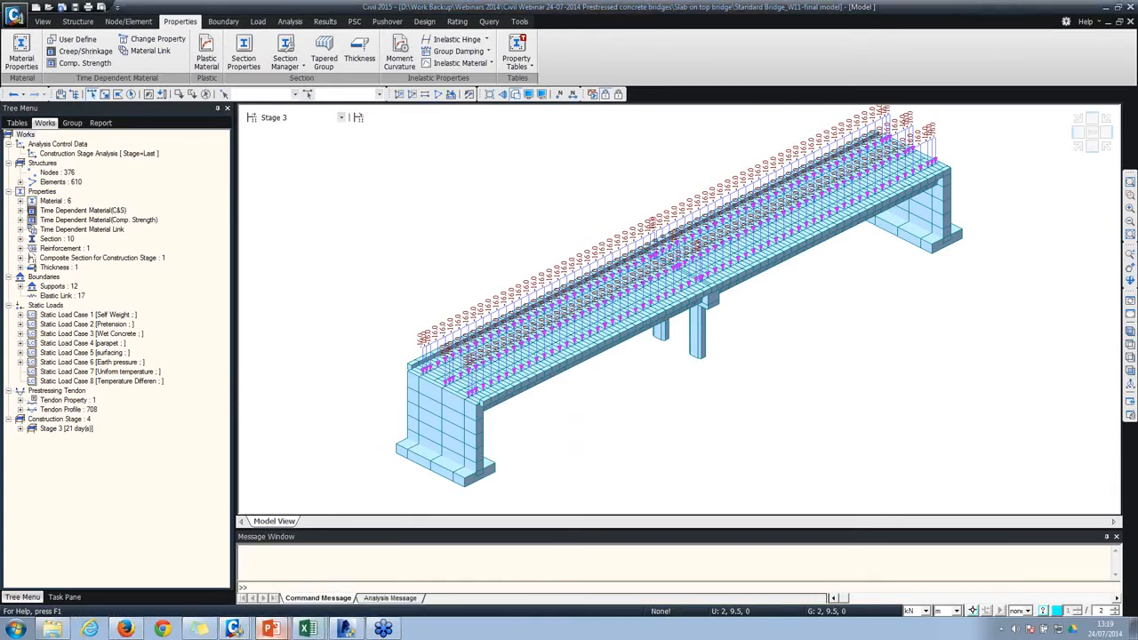
left_click(464, 368)
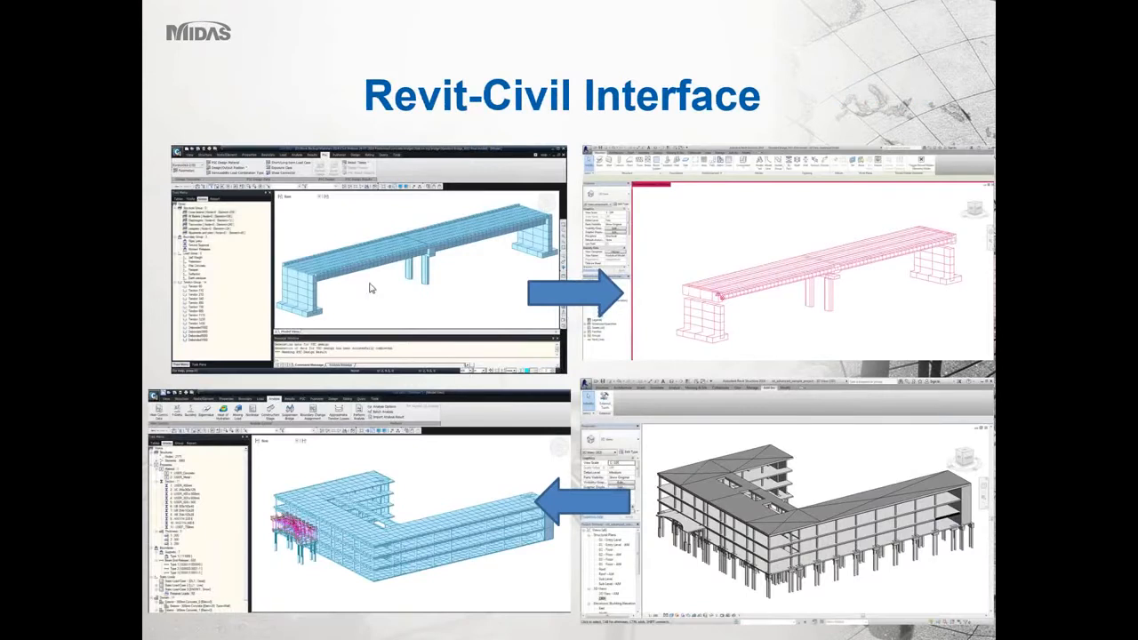
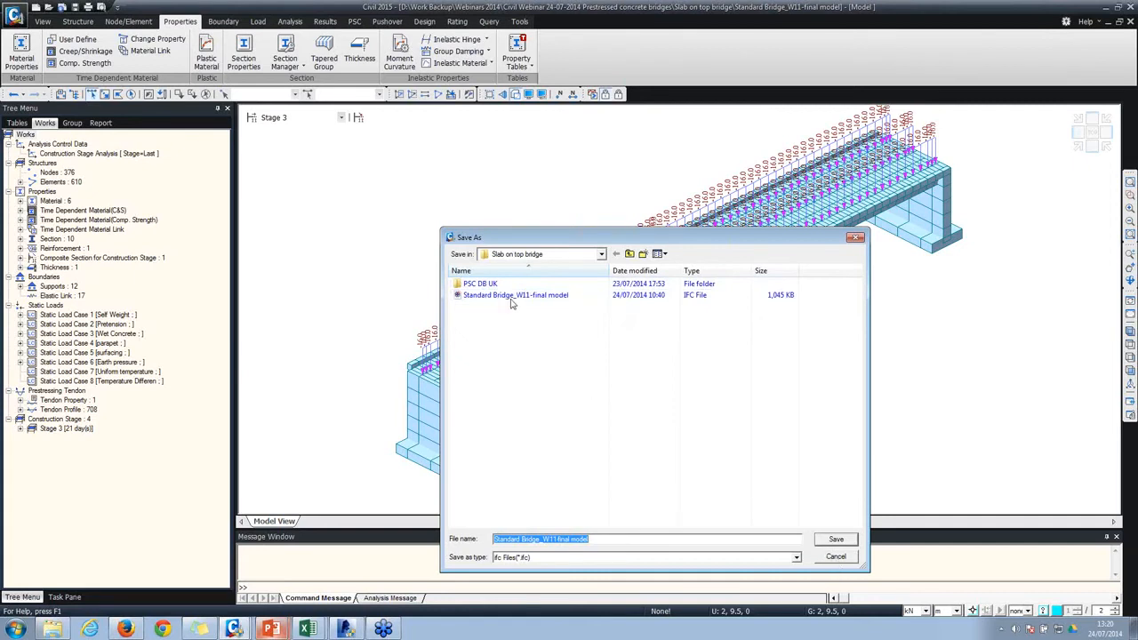
Step: Export the bridge model as an IFC file named Standard Bridge_W11-final model-1, declining to replace the existing file
left_click(821, 540)
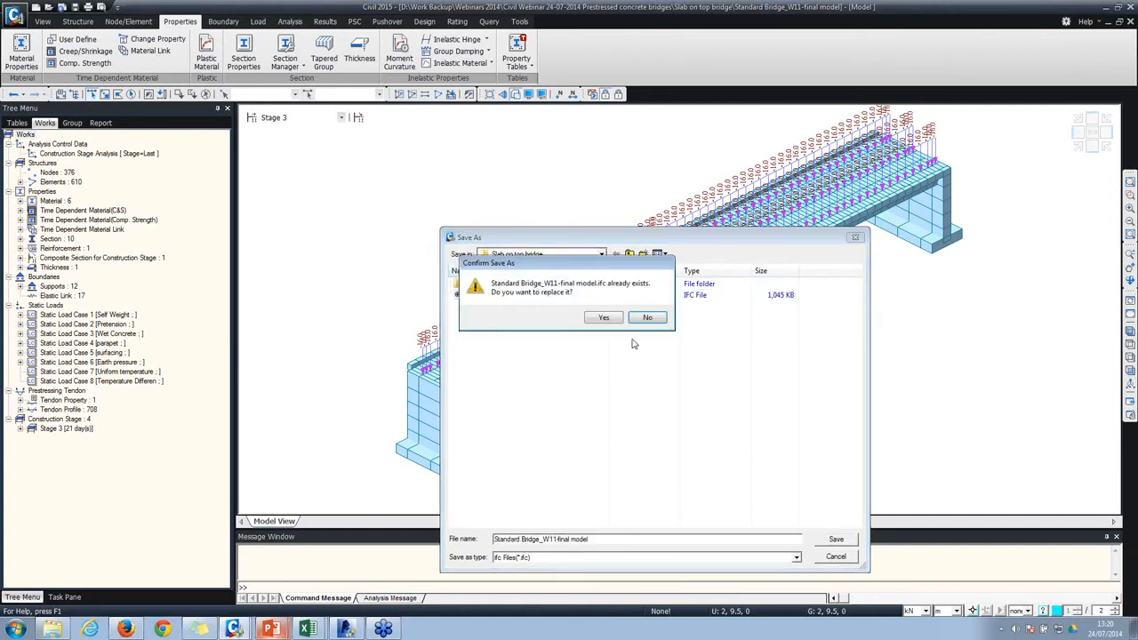
left_click(647, 317)
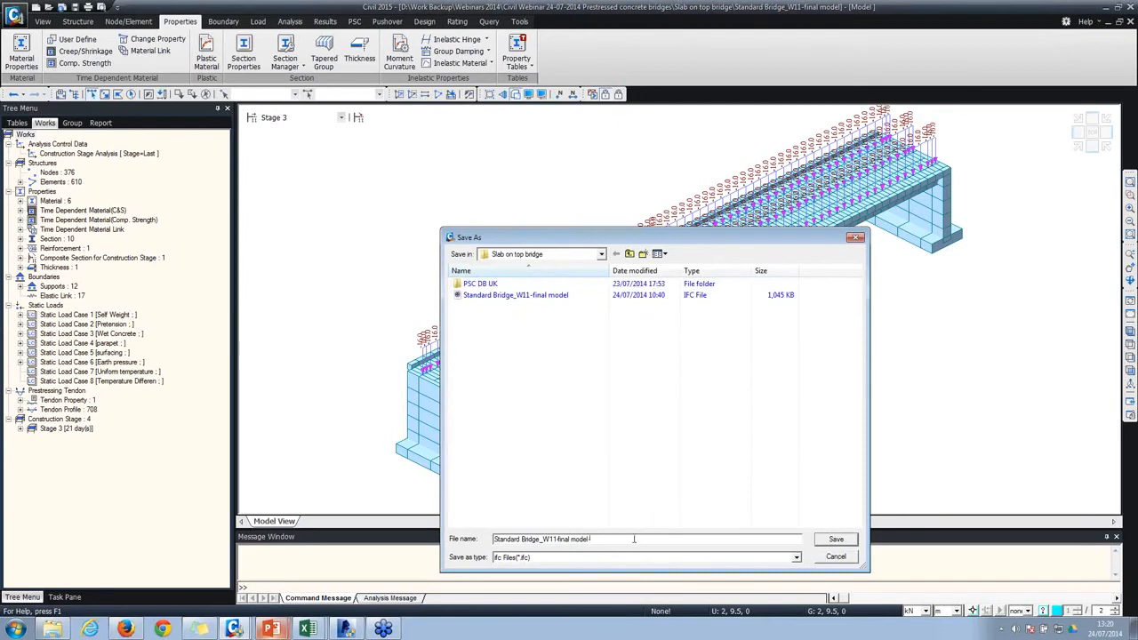
type("-1")
left_click(834, 540)
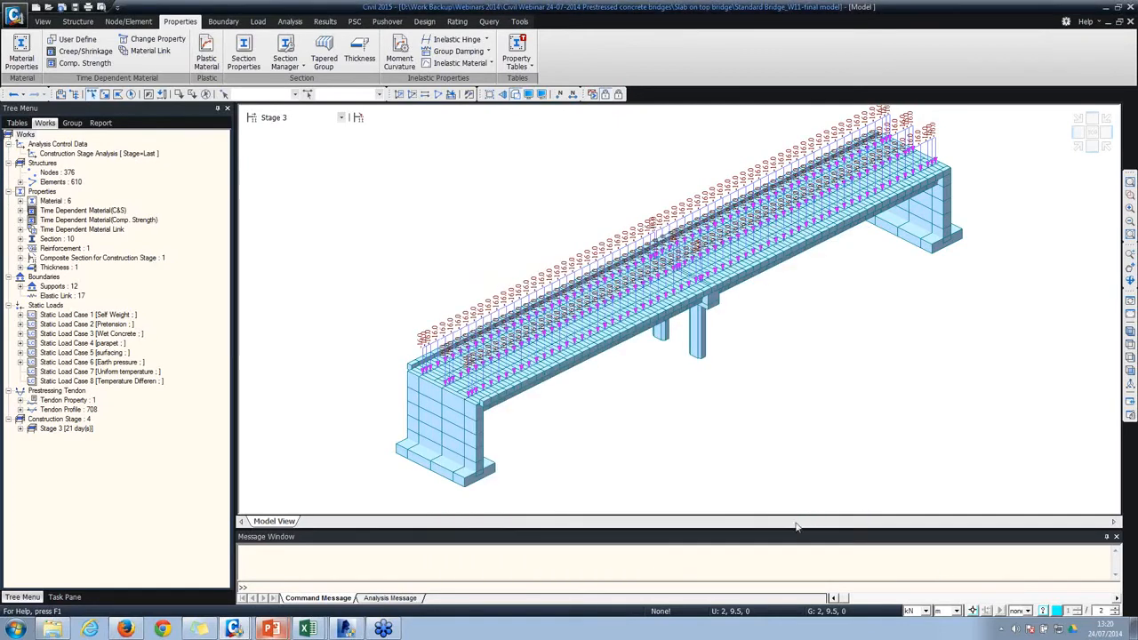
Step: Look through the text of the exported Standard Bridge_W11-final model-1 IFC file and close the text editor
mouse_move(345, 631)
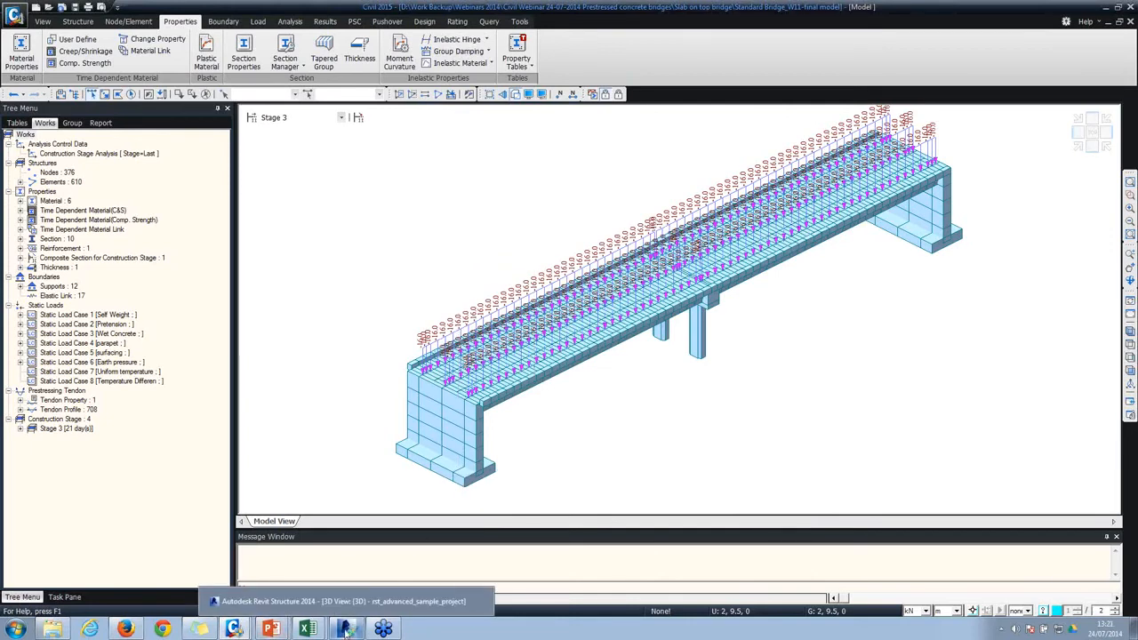
scroll(510, 325, "down", 20)
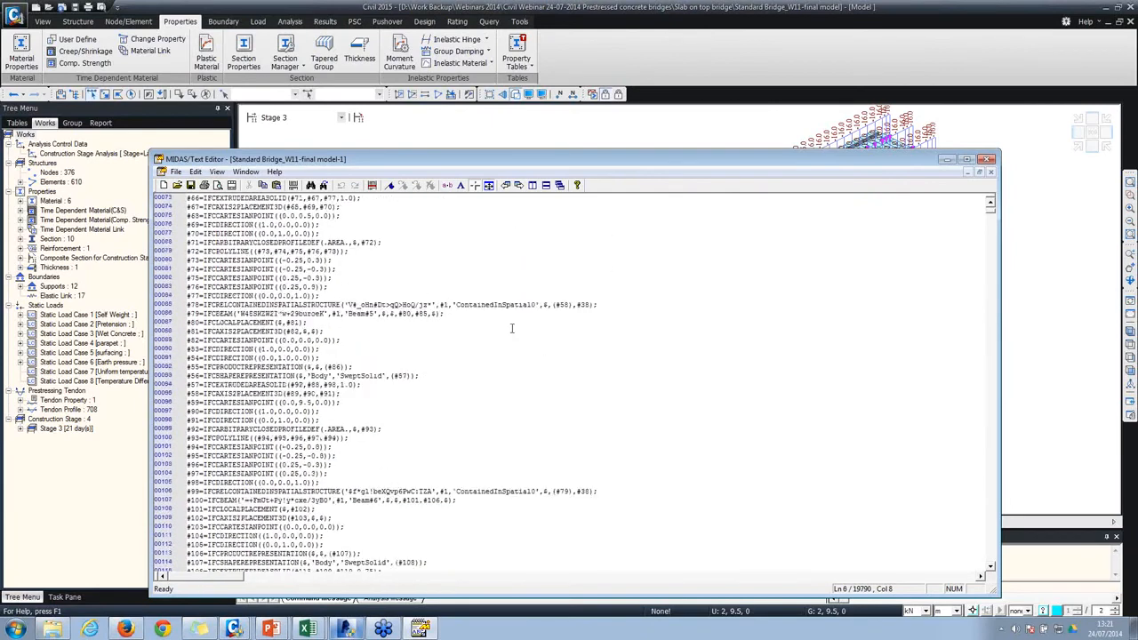
left_click(986, 159)
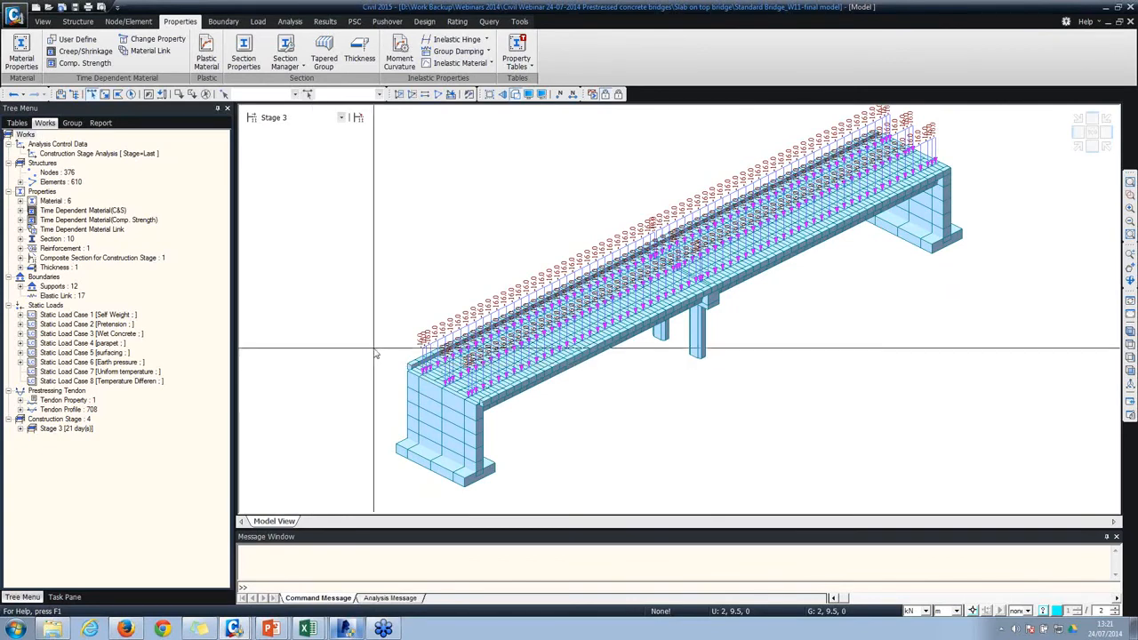
Step: Switch to Autodesk Revit Structure and create a new structural project
left_click(346, 629)
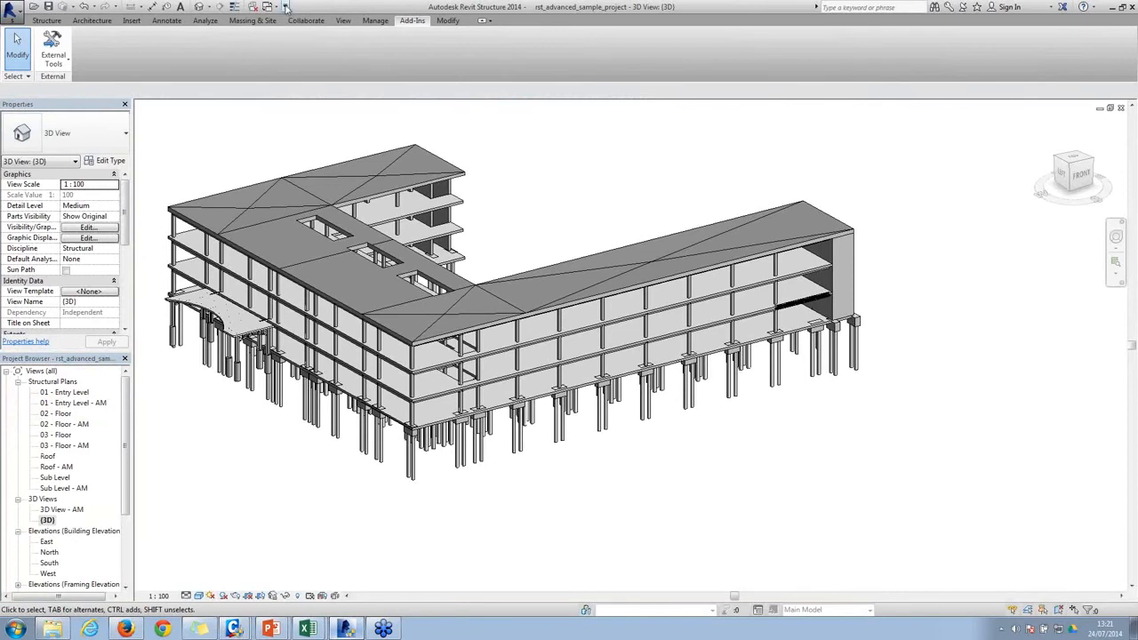
left_click(13, 19)
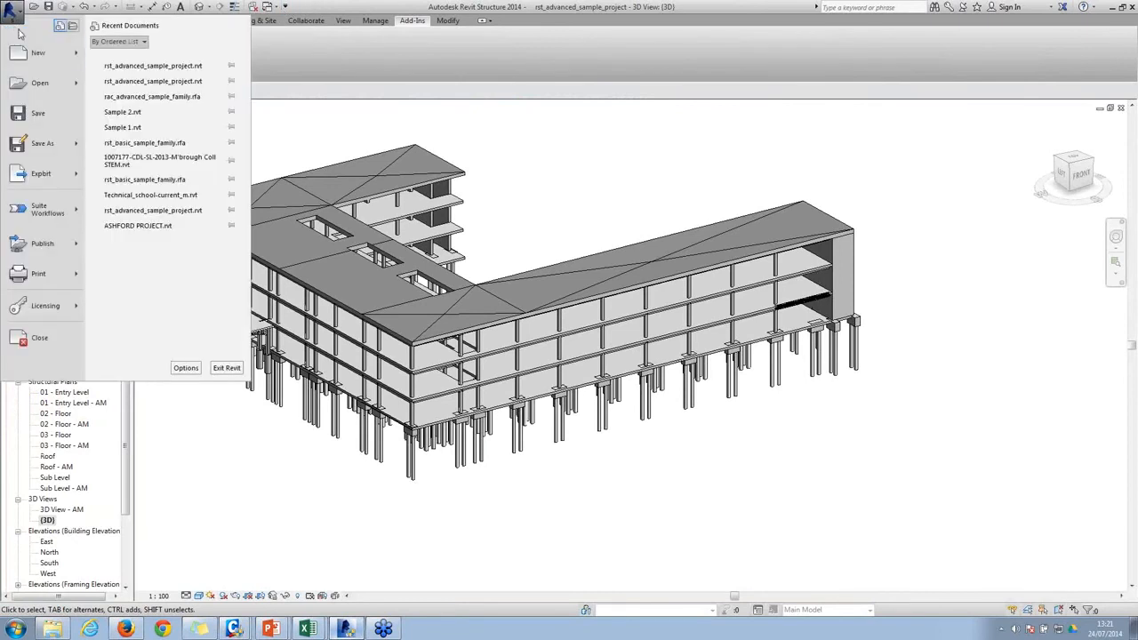
key("Escape")
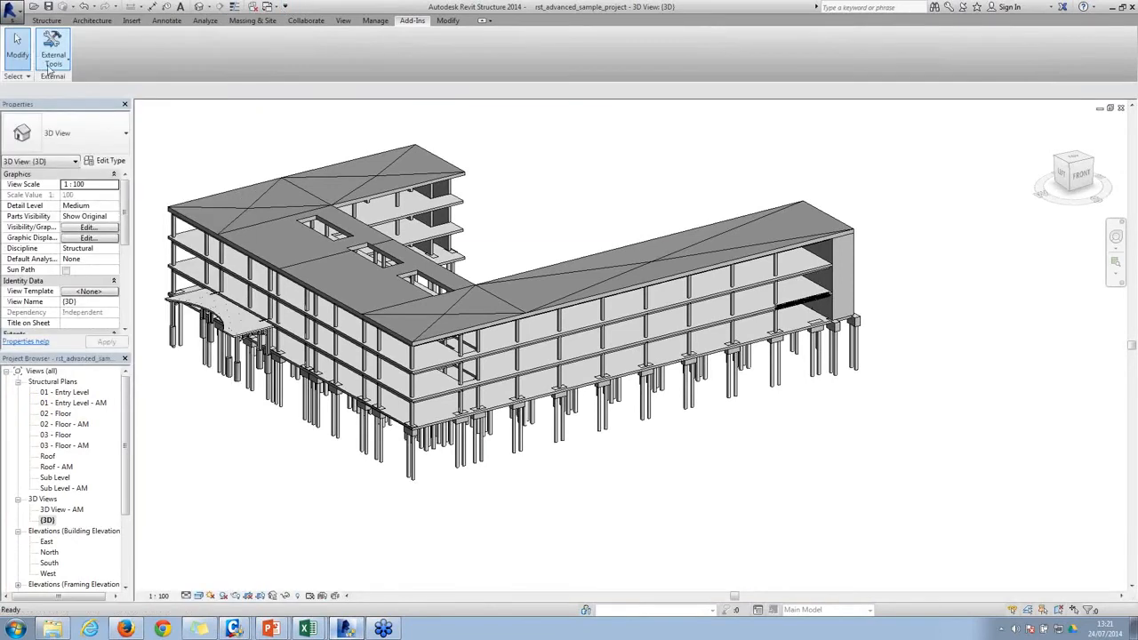
left_click(538, 350)
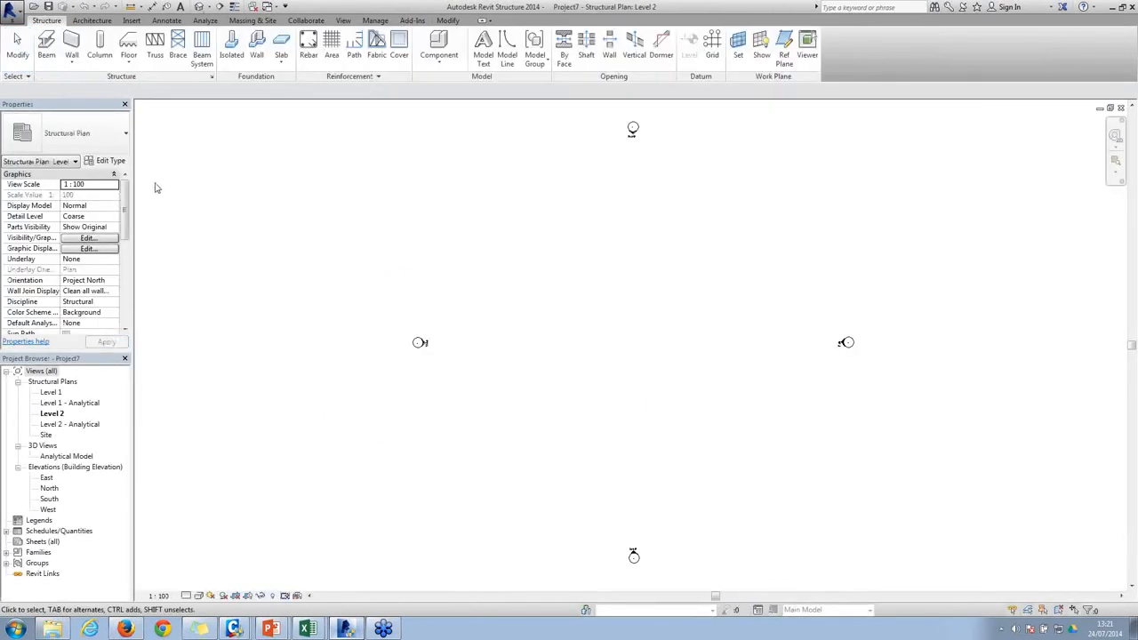
Step: Open the IFC file Standard Bridge_W11-final model-1 from the Slab on top bridge folder and accept the import warning
left_click(14, 11)
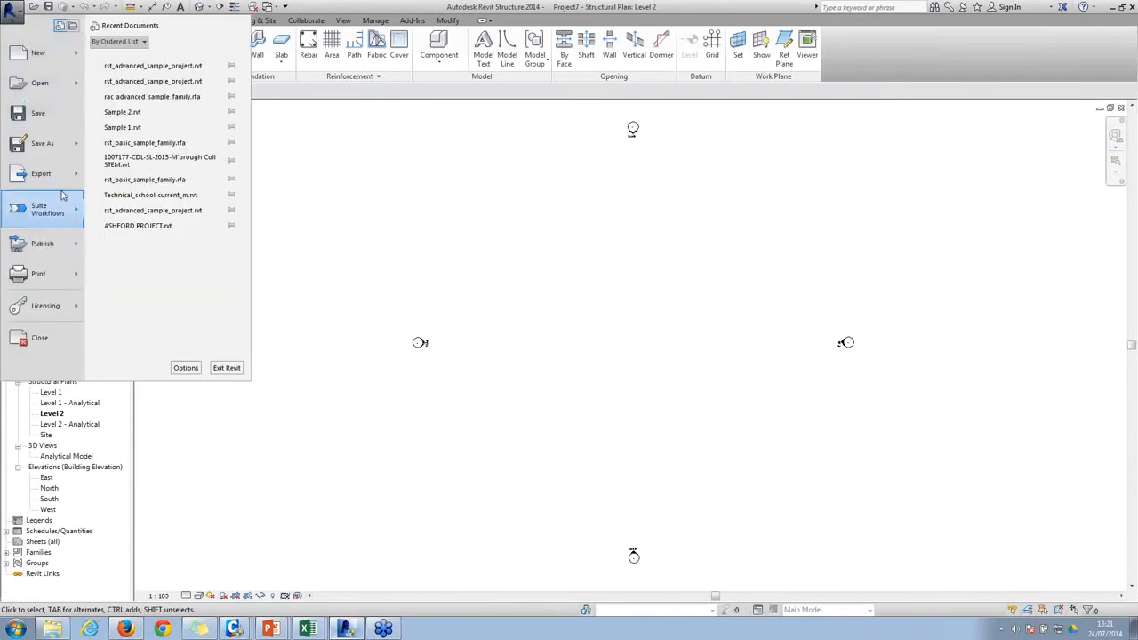
mouse_move(80, 96)
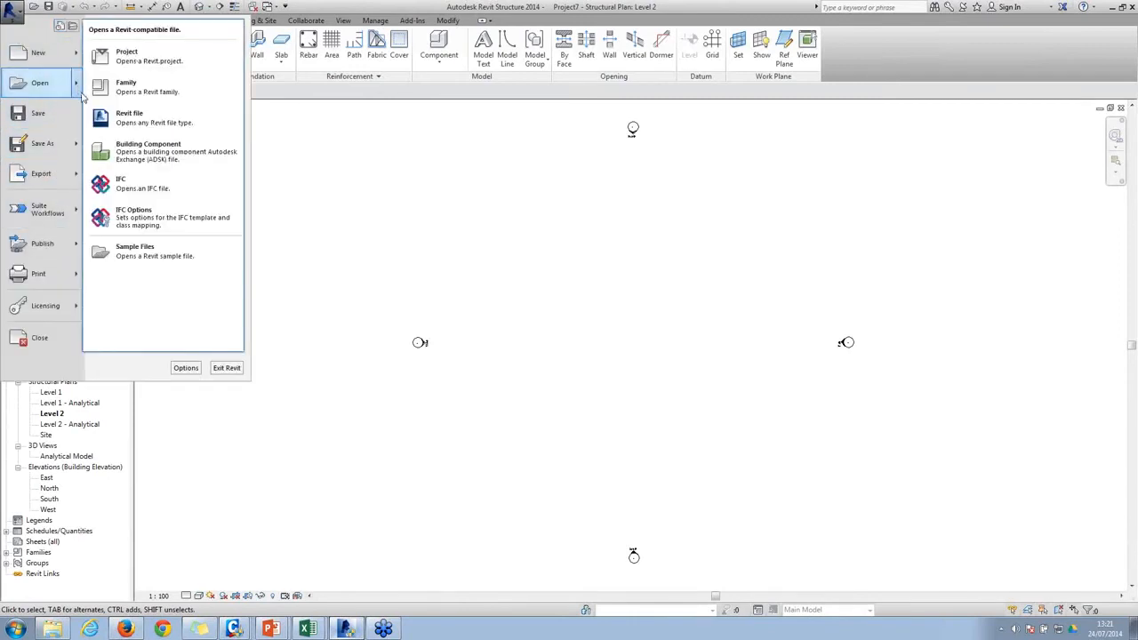
left_click(124, 183)
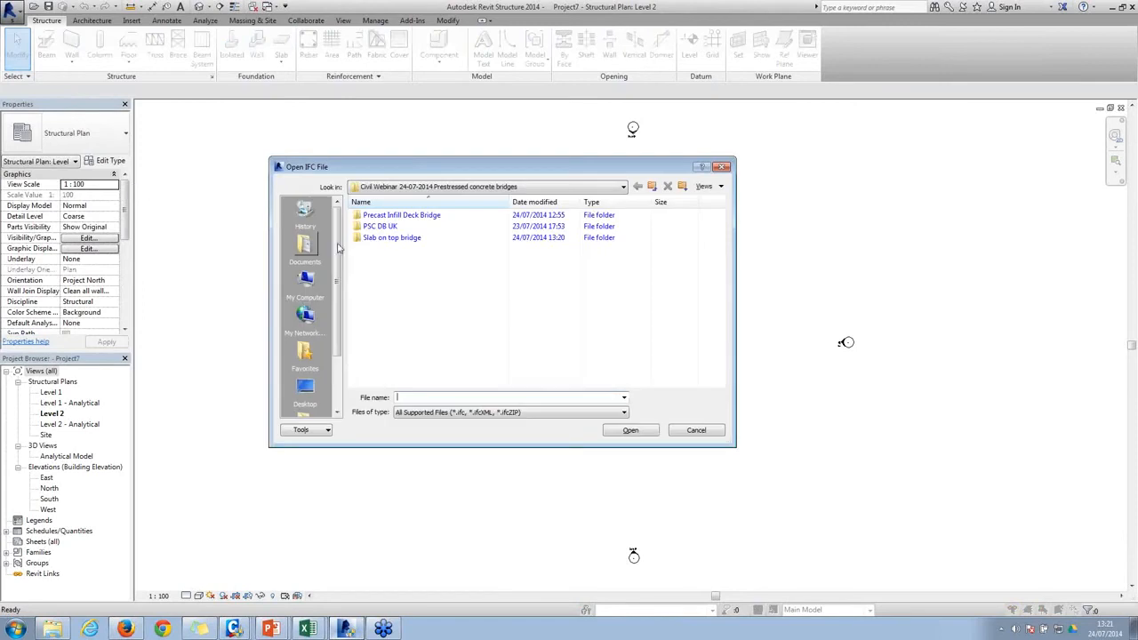
double_click(382, 238)
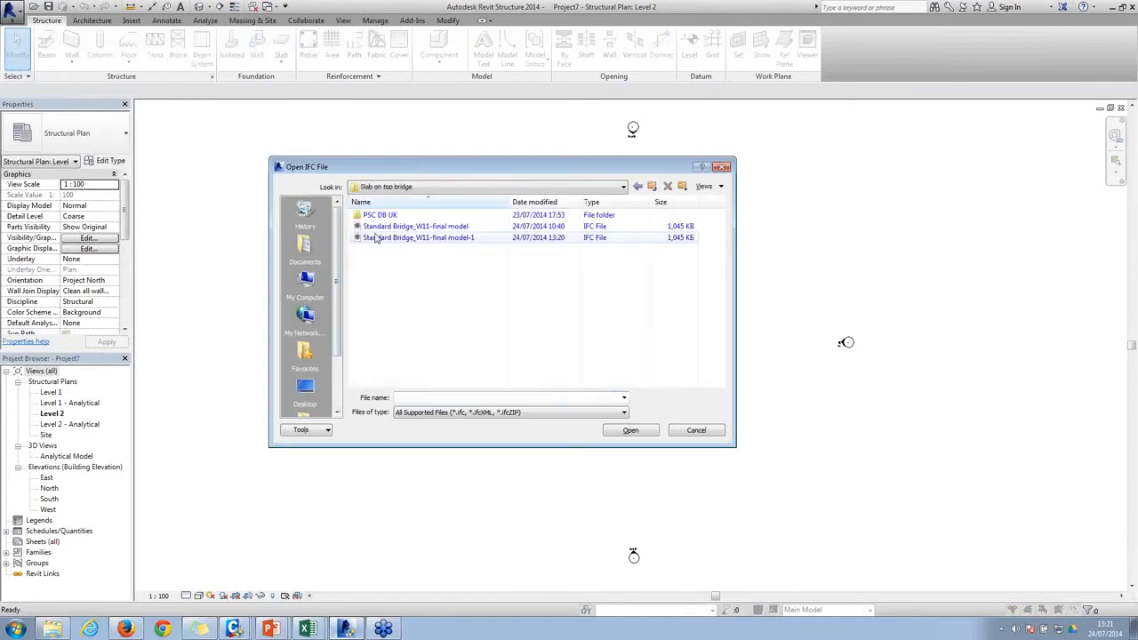
double_click(378, 237)
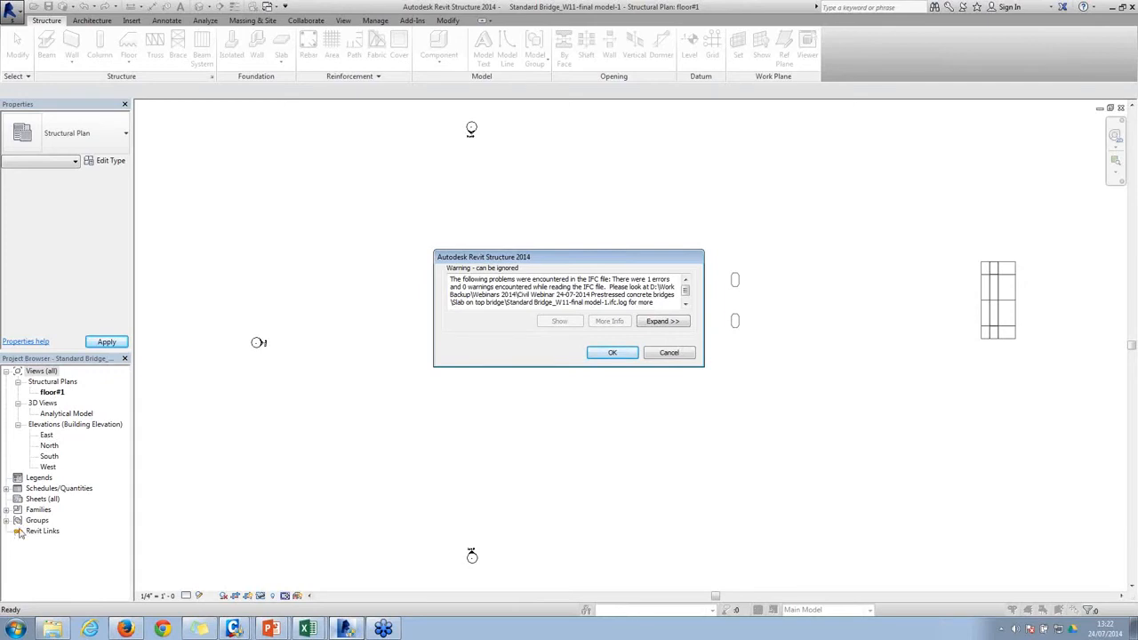
left_click(615, 354)
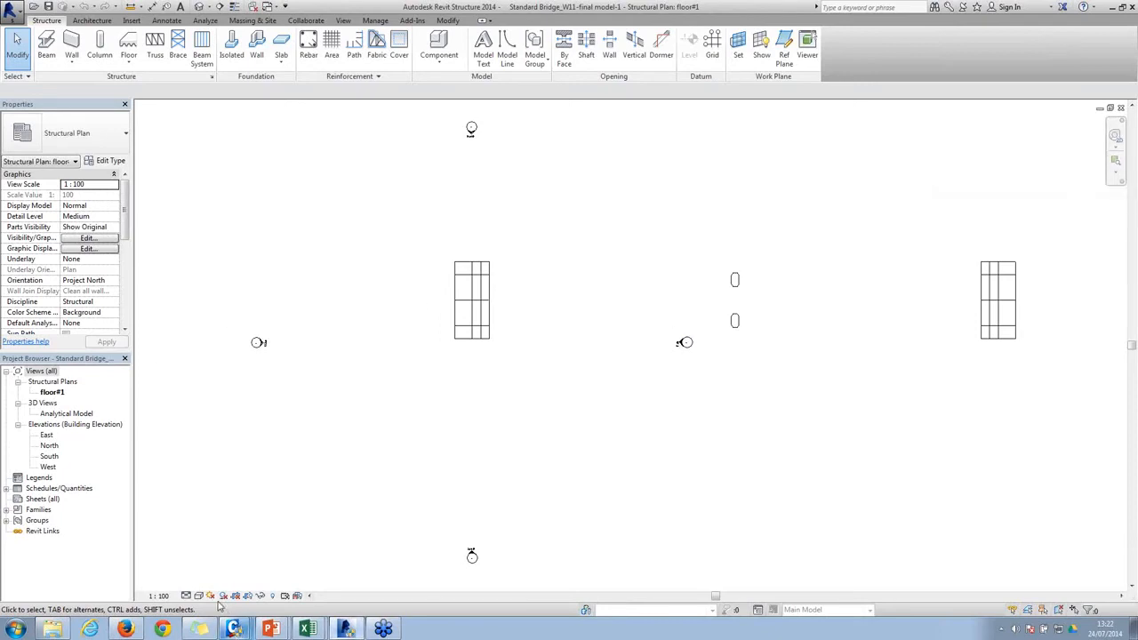
Step: Briefly reveal the hidden elements in the floor#1 plan and open the imported bridge's South elevation
left_click(272, 596)
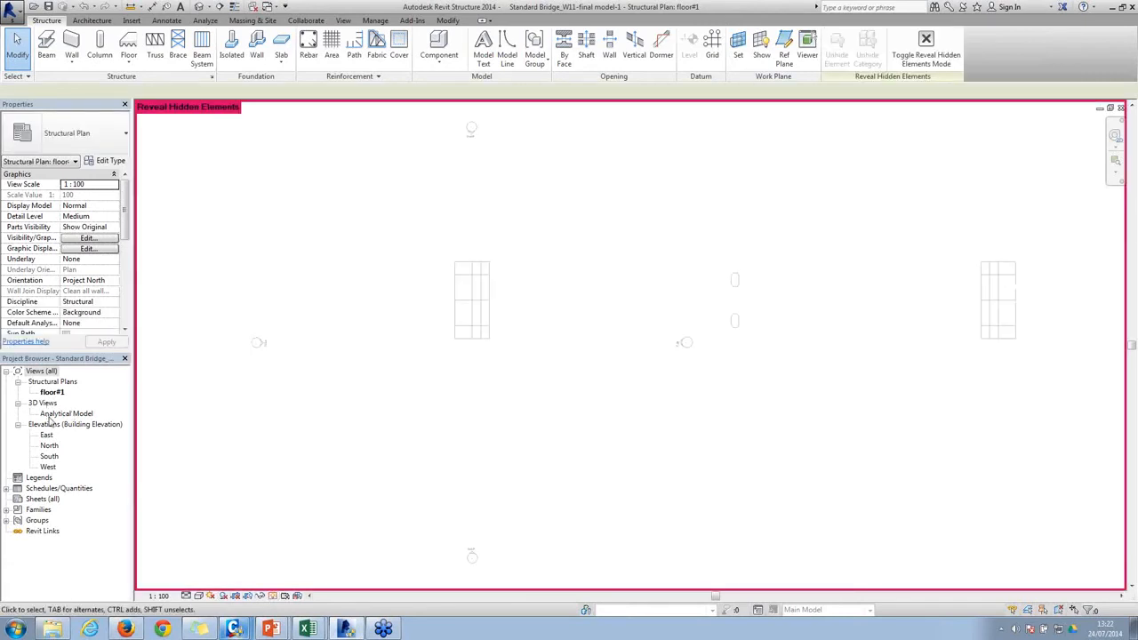
left_click(272, 596)
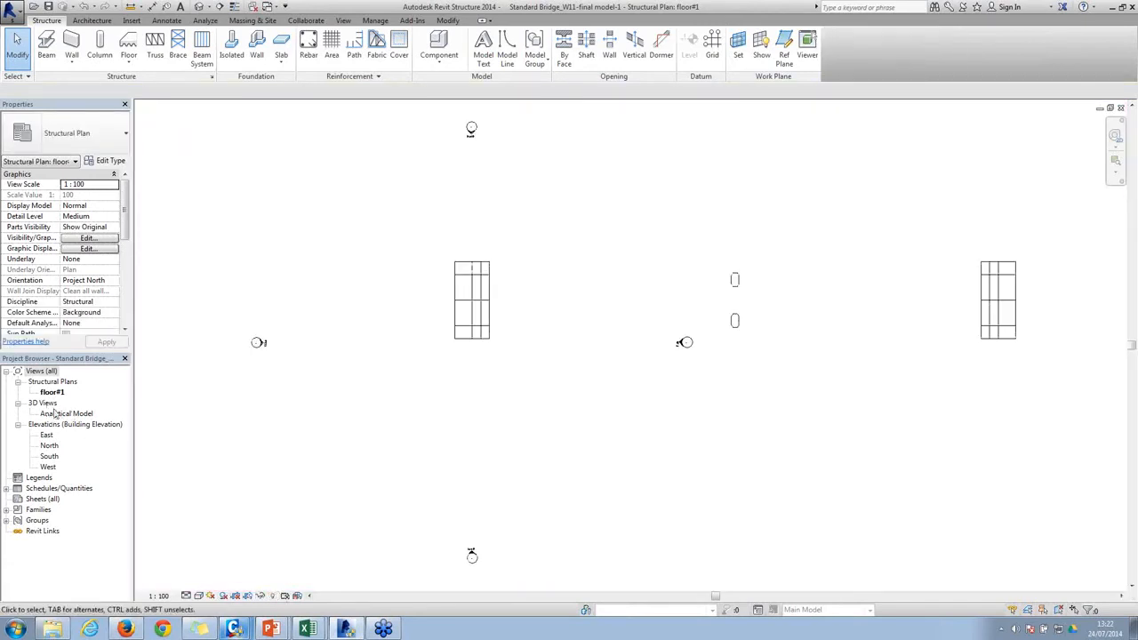
double_click(49, 456)
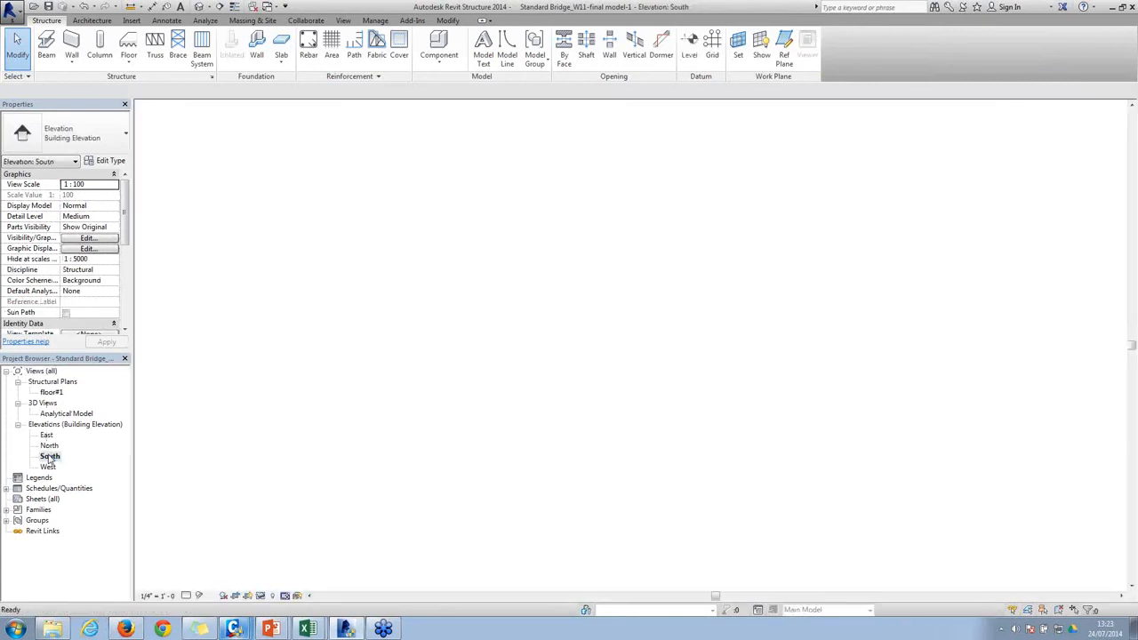
middle_click_drag(703, 347, 579, 347)
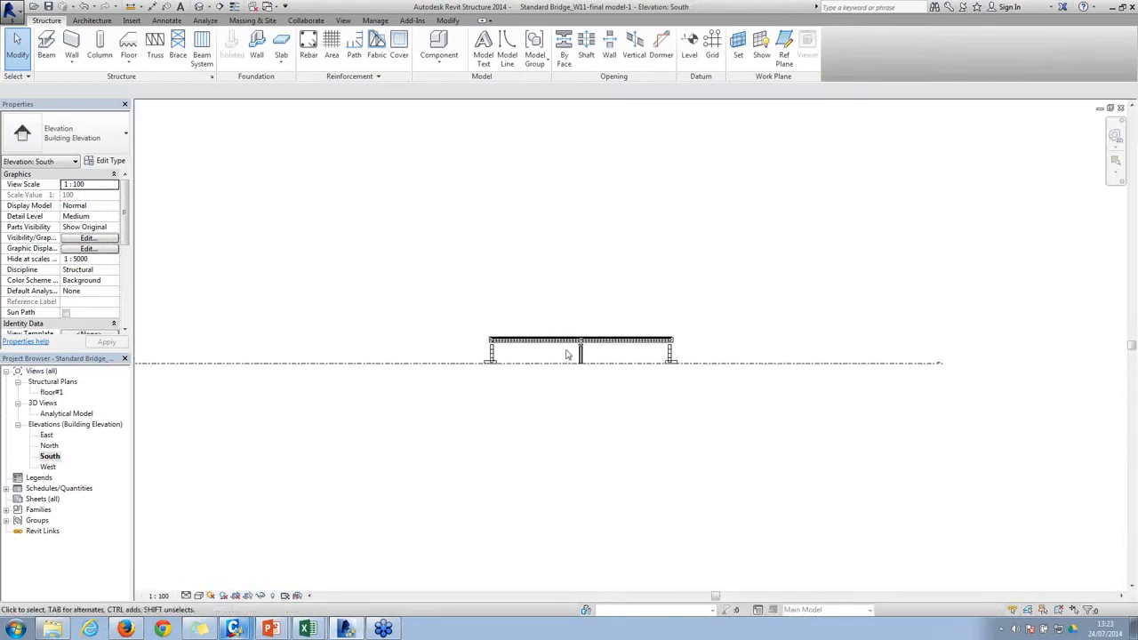
scroll(564, 345, "up", 5)
scroll(563, 345, "up", 3)
scroll(465, 381, "down", 1)
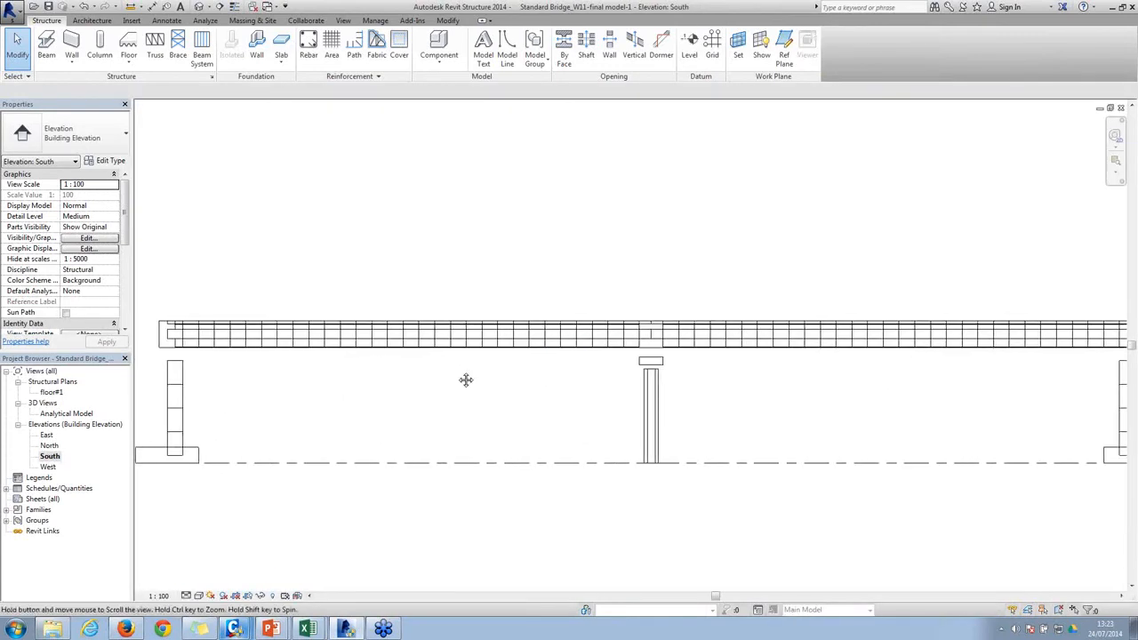
Step: Examine the deck beam segments along the span in the South elevation
middle_click_drag(465, 381, 631, 457)
scroll(433, 424, "up", 3)
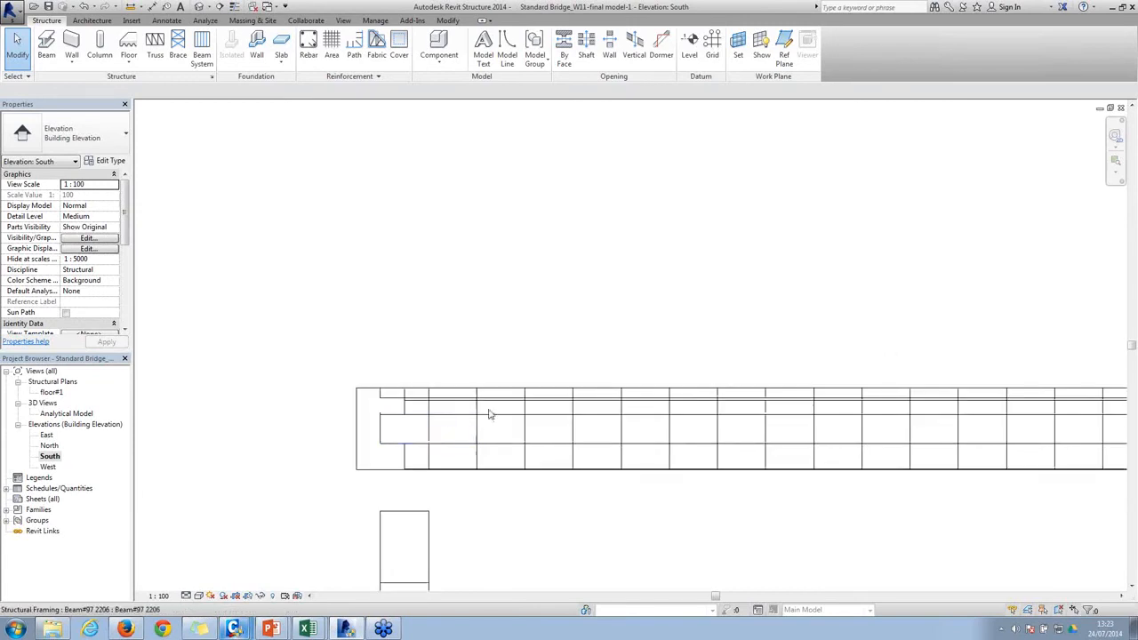
middle_click_drag(686, 424, 510, 427)
scroll(514, 428, "up", 1)
scroll(514, 428, "up", 2)
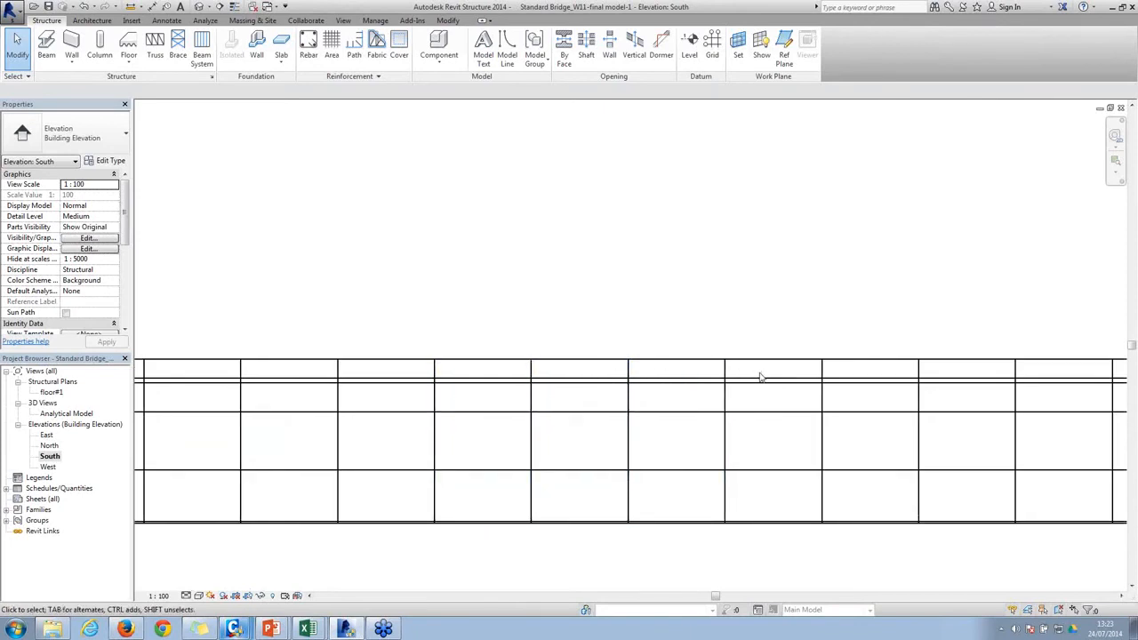
middle_click_drag(924, 384, 563, 352)
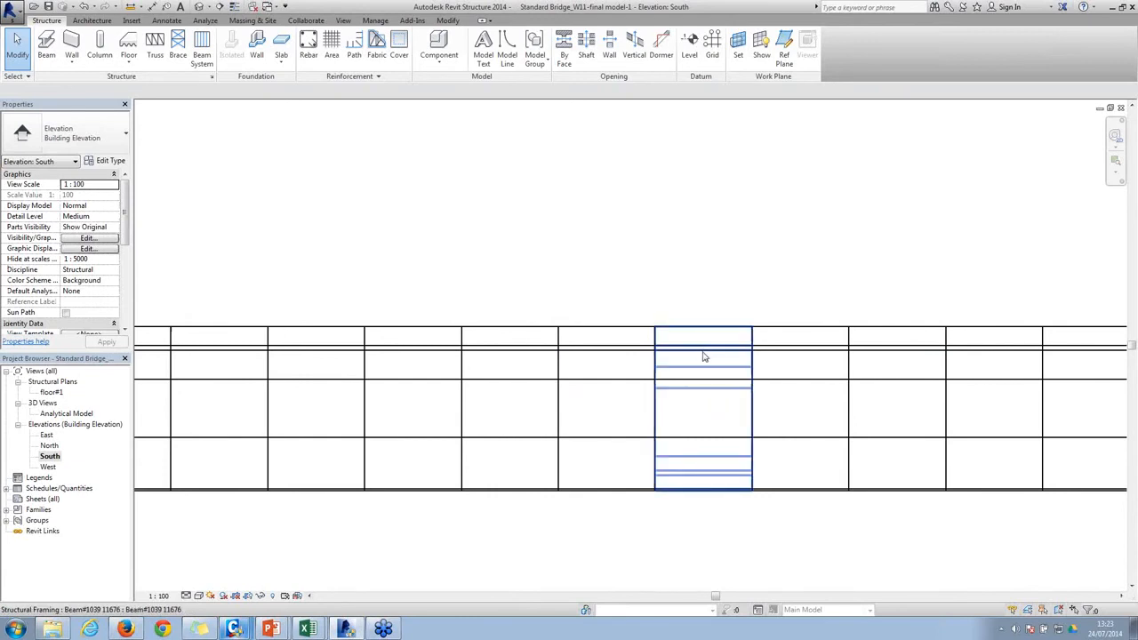
scroll(665, 401, "down", 3)
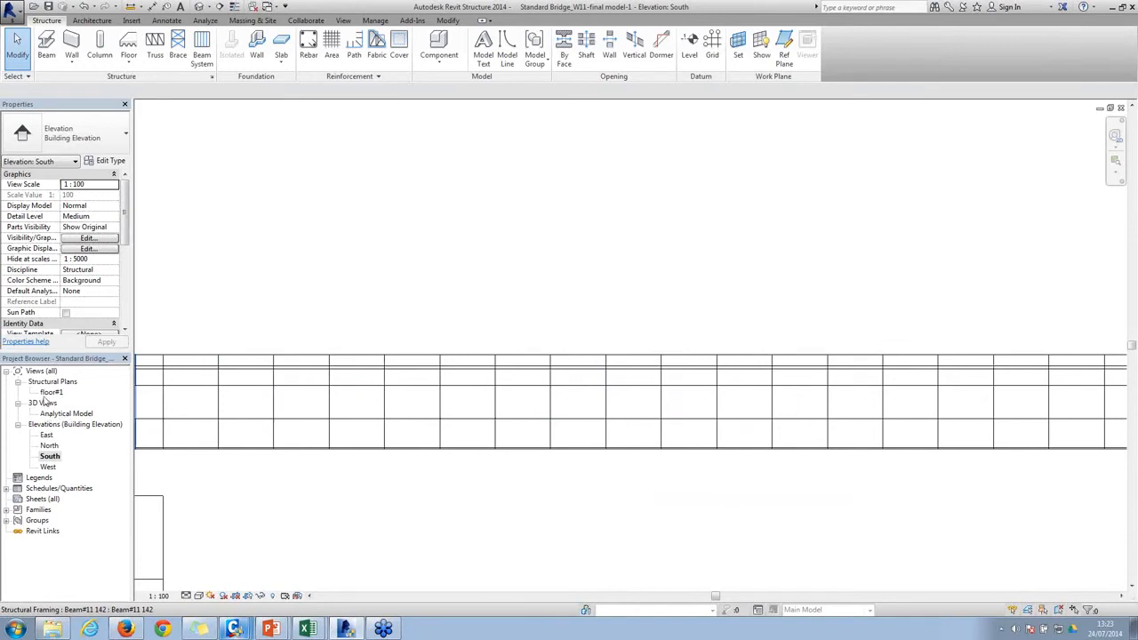
Step: Show the analytical model categories, including Analytical Nodes, in the South elevation's visibility overrides
left_click(78, 239)
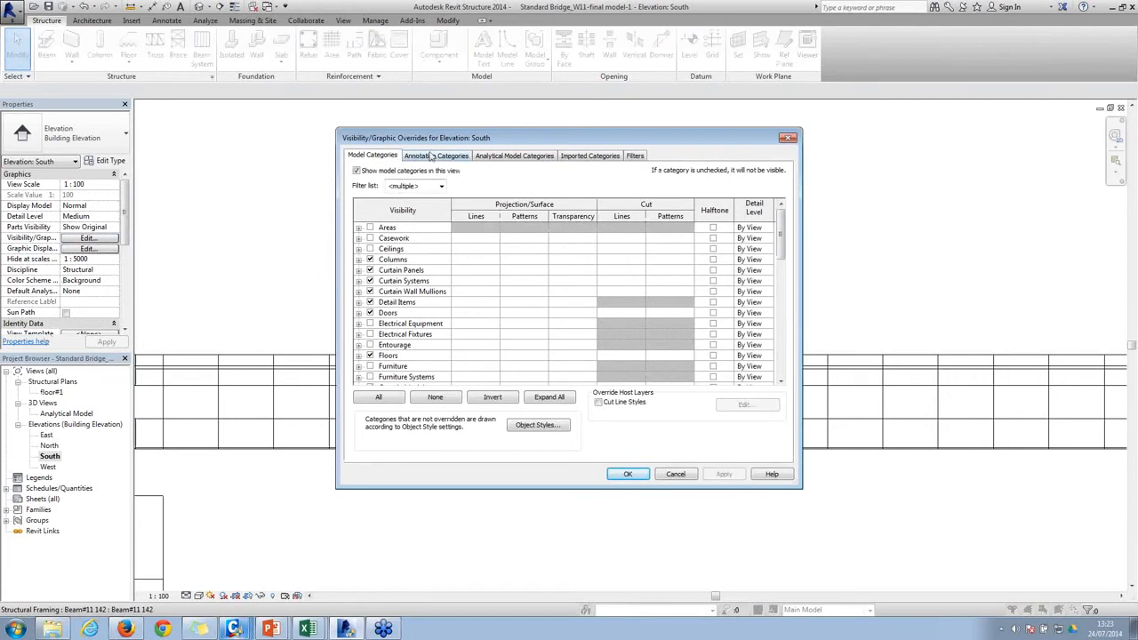
left_click(494, 155)
left_click(355, 171)
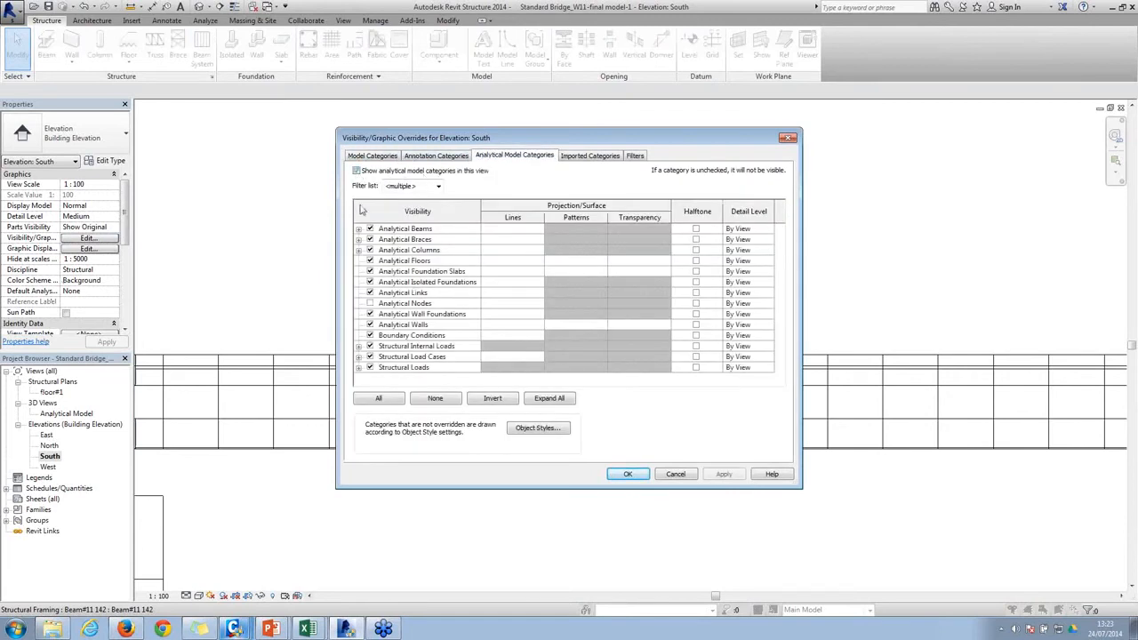
left_click(370, 303)
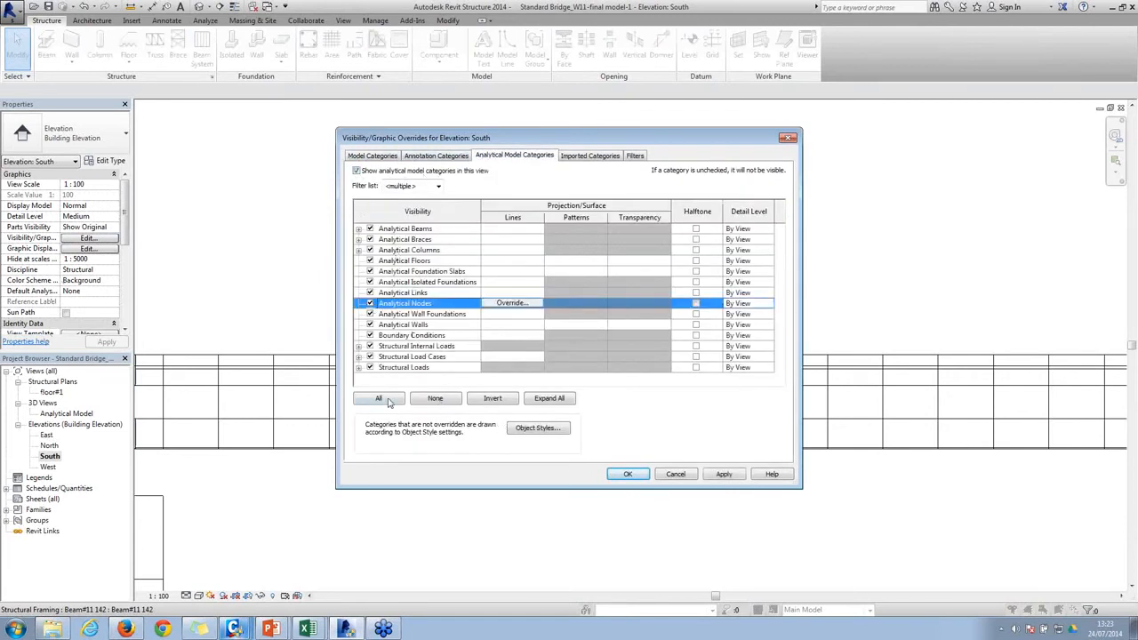
left_click(624, 478)
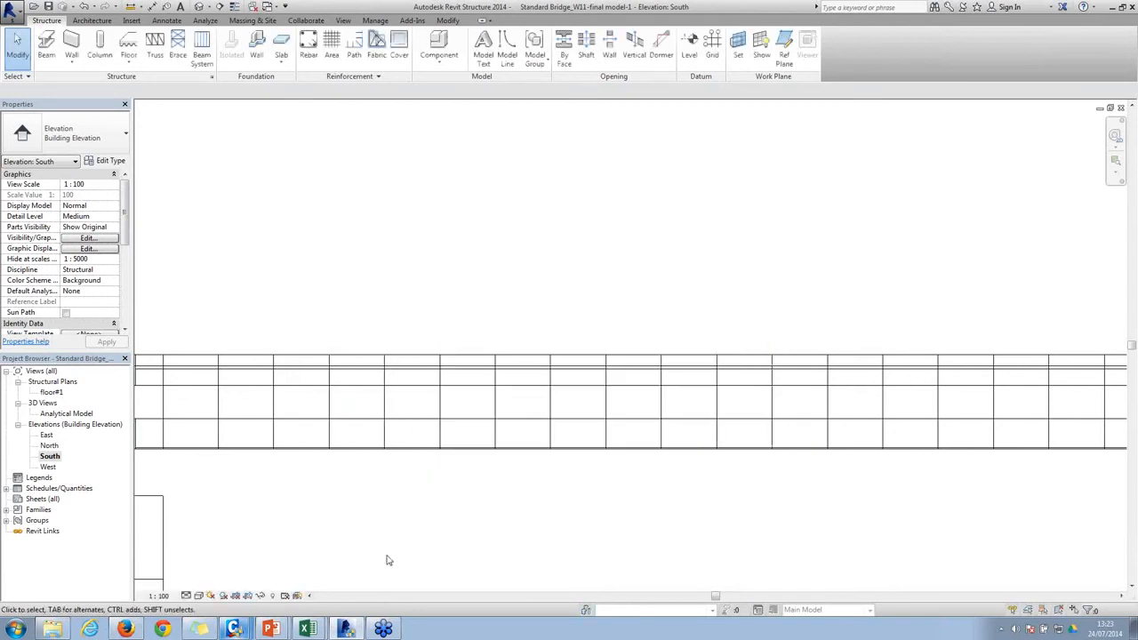
Step: Reveal hidden elements in the South elevation and in the Analytical Model 3D view of the bridge
left_click(272, 595)
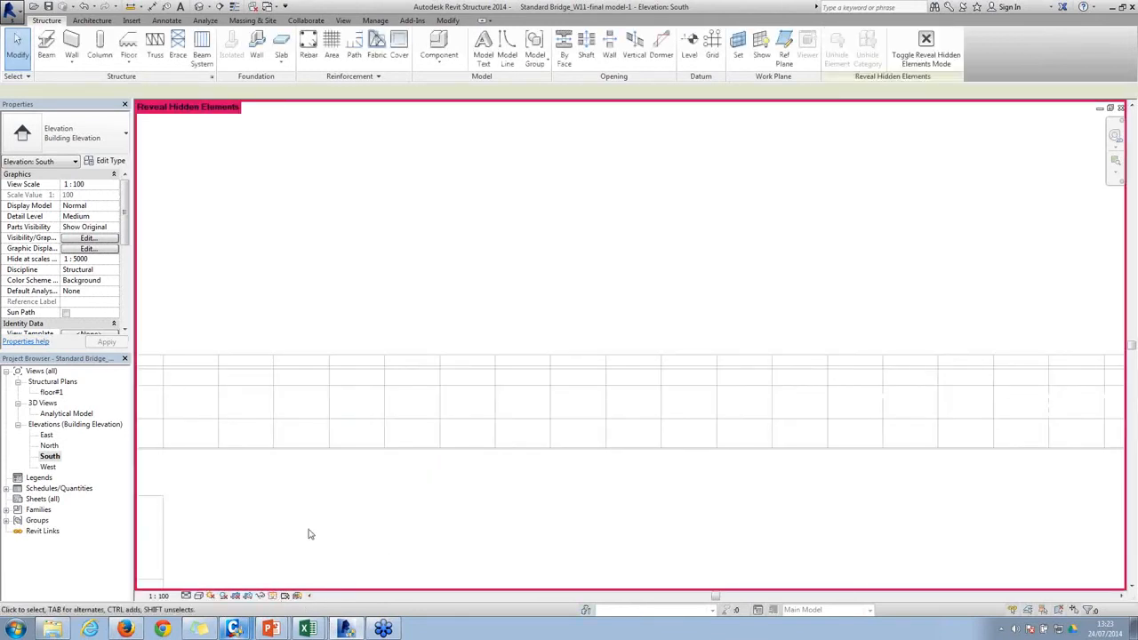
double_click(50, 414)
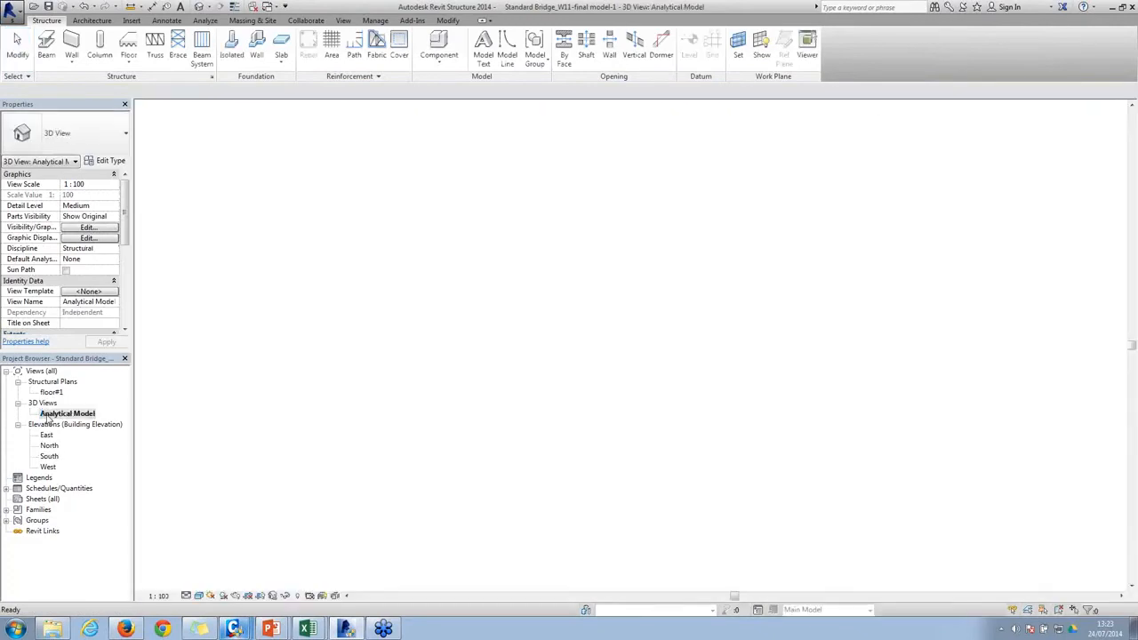
left_click(299, 597)
middle_click_drag(364, 345, 615, 352)
scroll(534, 362, "down", 8)
middle_click_drag(482, 508, 301, 332)
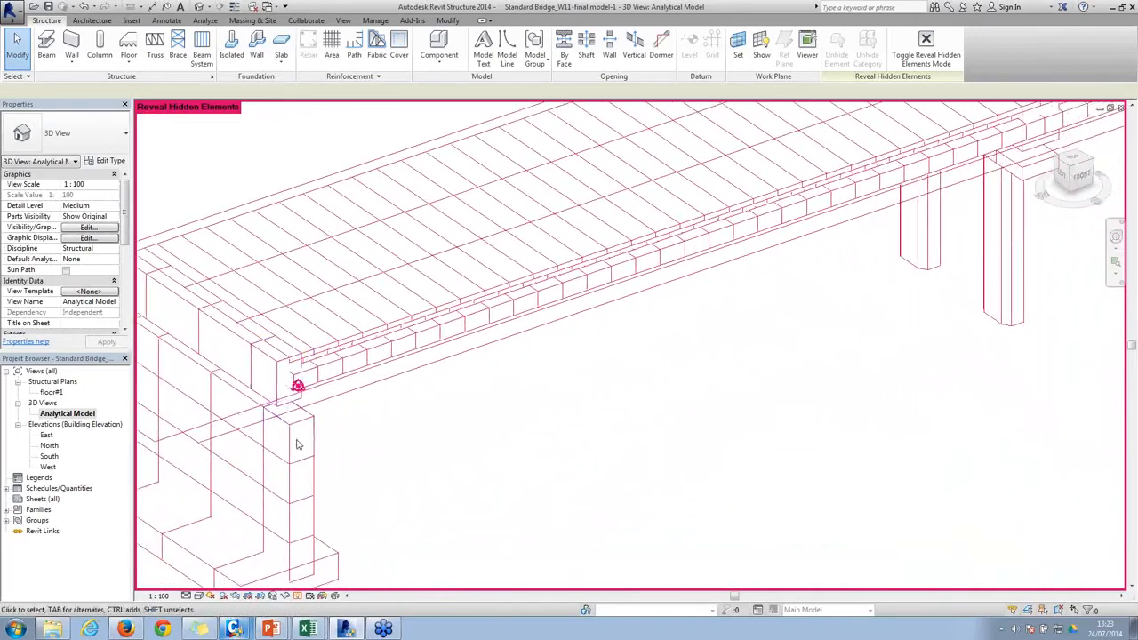
Step: Examine the imported bridge's abutment, central pier, deck beams and supports in the Analytical Model 3D view
middle_click_drag(297, 445, 432, 368)
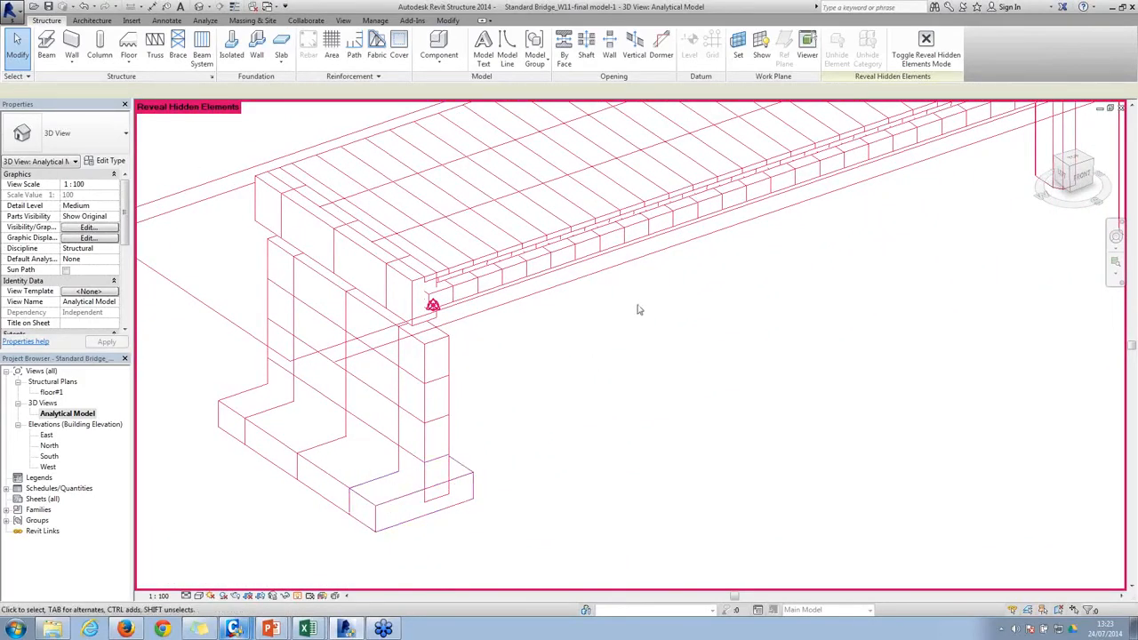
middle_click_drag(639, 310, 443, 543)
middle_click_drag(647, 397, 318, 534)
middle_click_drag(449, 503, 420, 477)
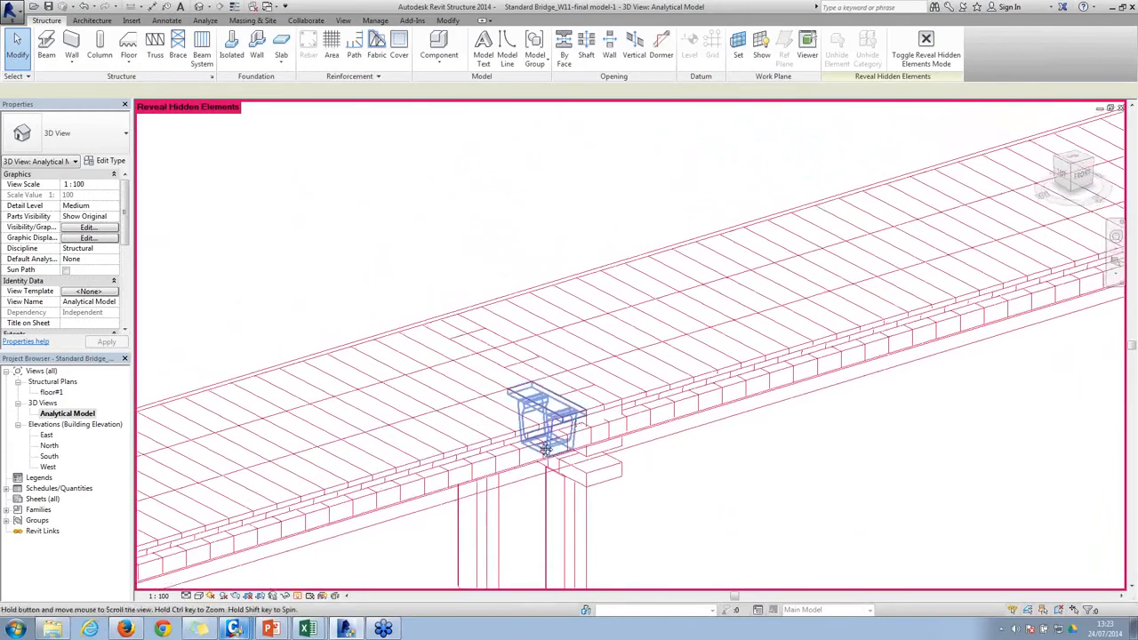
mouse_move(534, 419)
middle_mouse_down("shift")
mouse_move(480, 445)
mouse_move(465, 469)
mouse_move(518, 389)
mouse_move(507, 427)
mouse_move(783, 340)
mouse_move(1050, 211)
middle_mouse_up("shift")
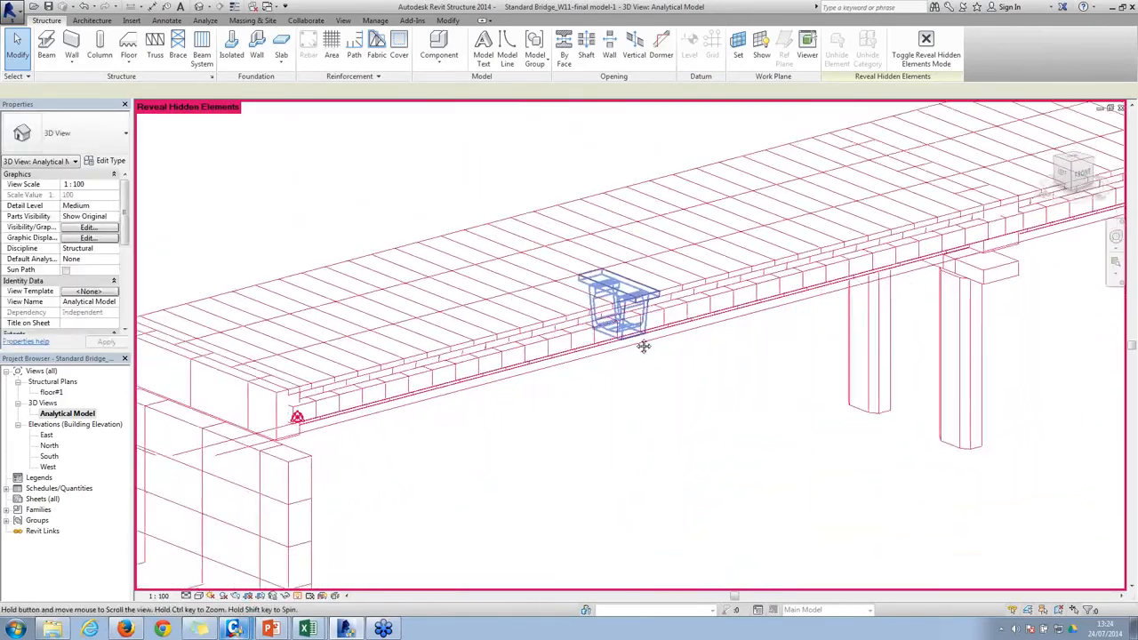
middle_click_drag(450, 397, 700, 364)
middle_click_drag(501, 395, 565, 581)
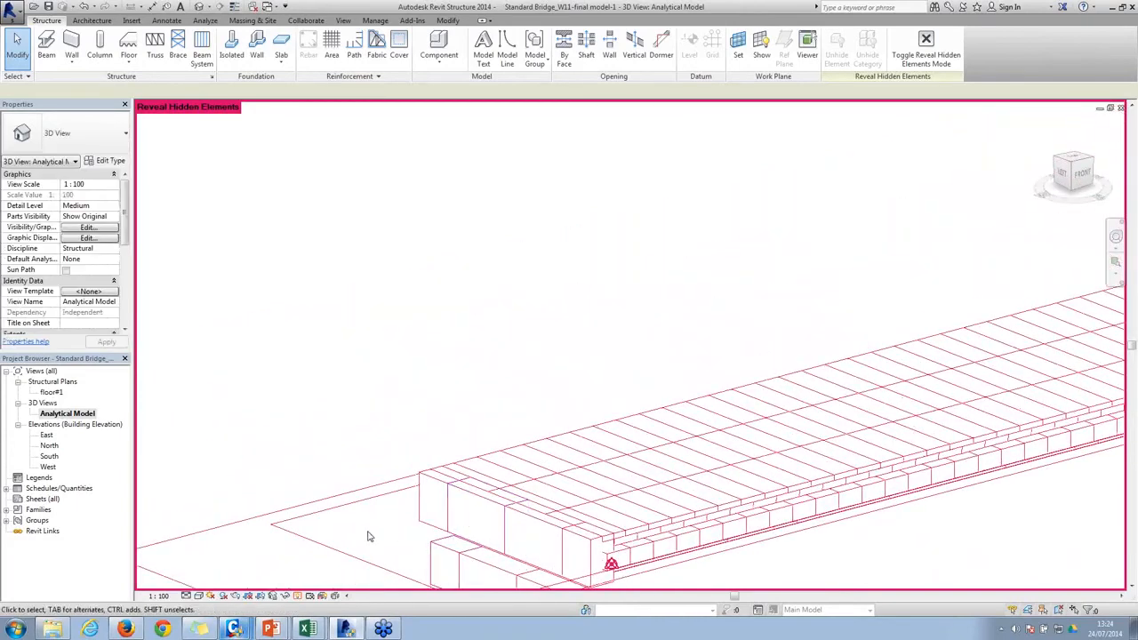
scroll(427, 392, "down", 2)
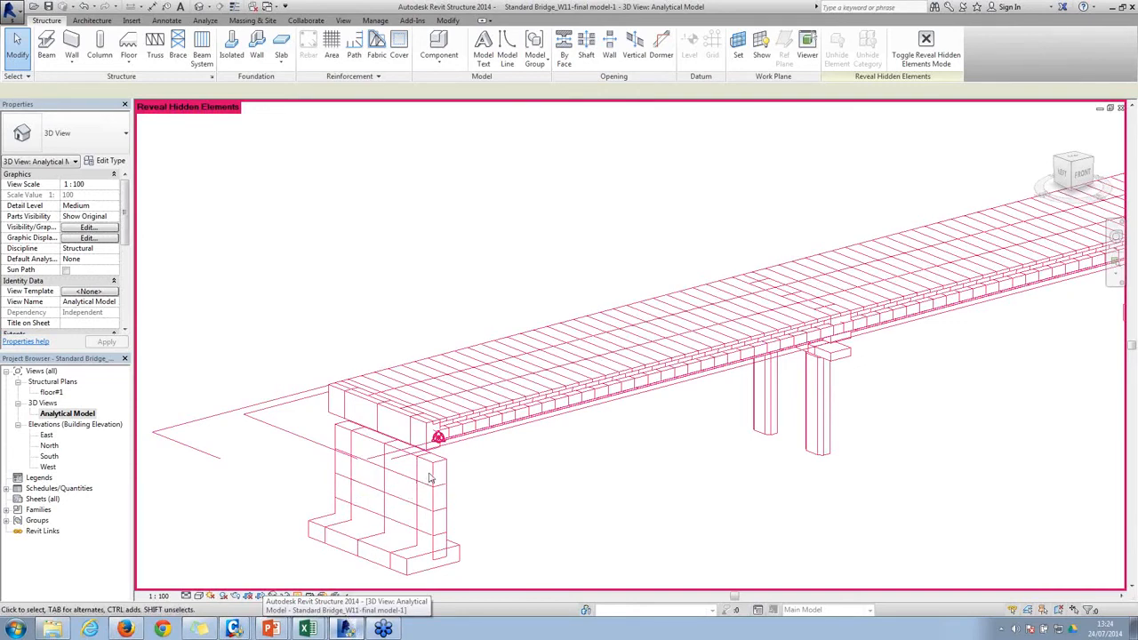
Step: Close the imported Standard Bridge_W11-final model-1 project without saving its changes
left_click(15, 13)
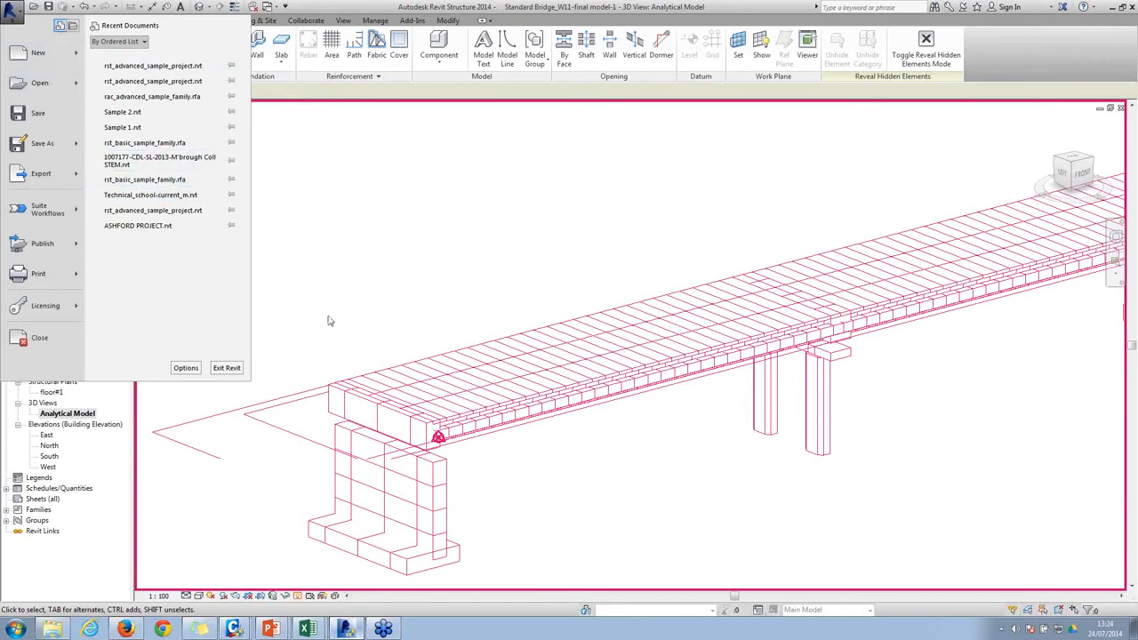
left_click(278, 316)
left_click(13, 12)
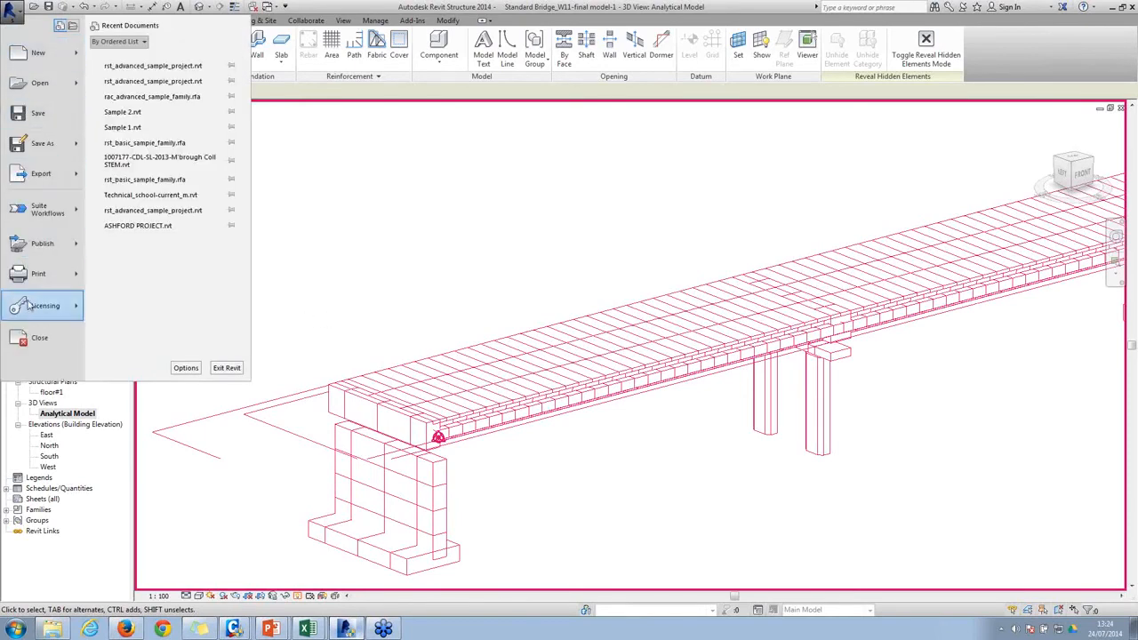
left_click(35, 339)
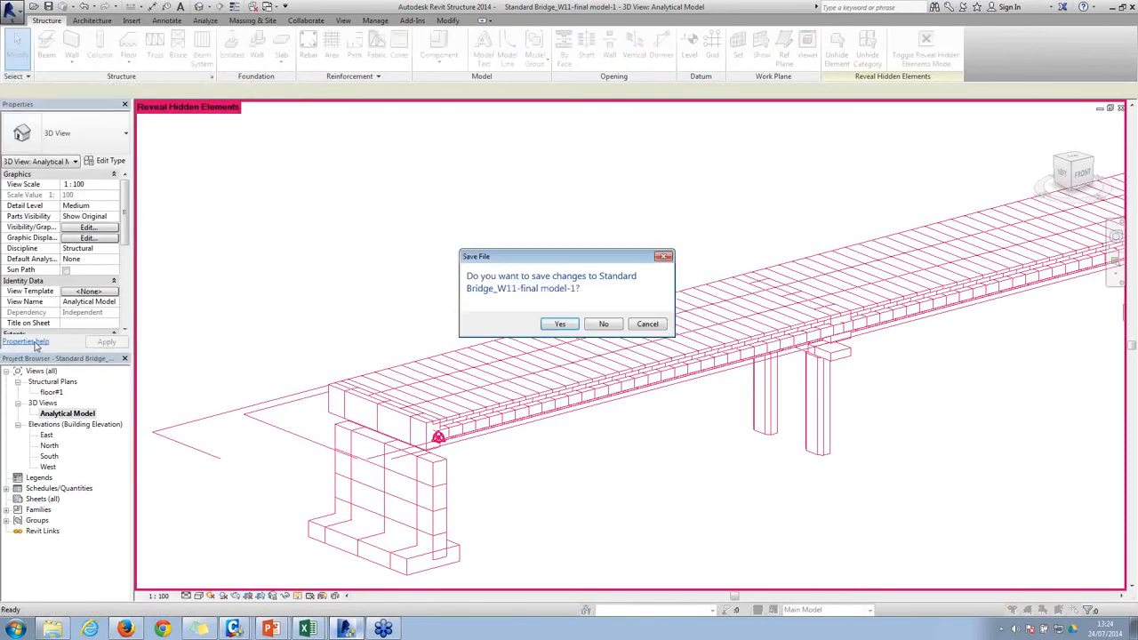
left_click(603, 324)
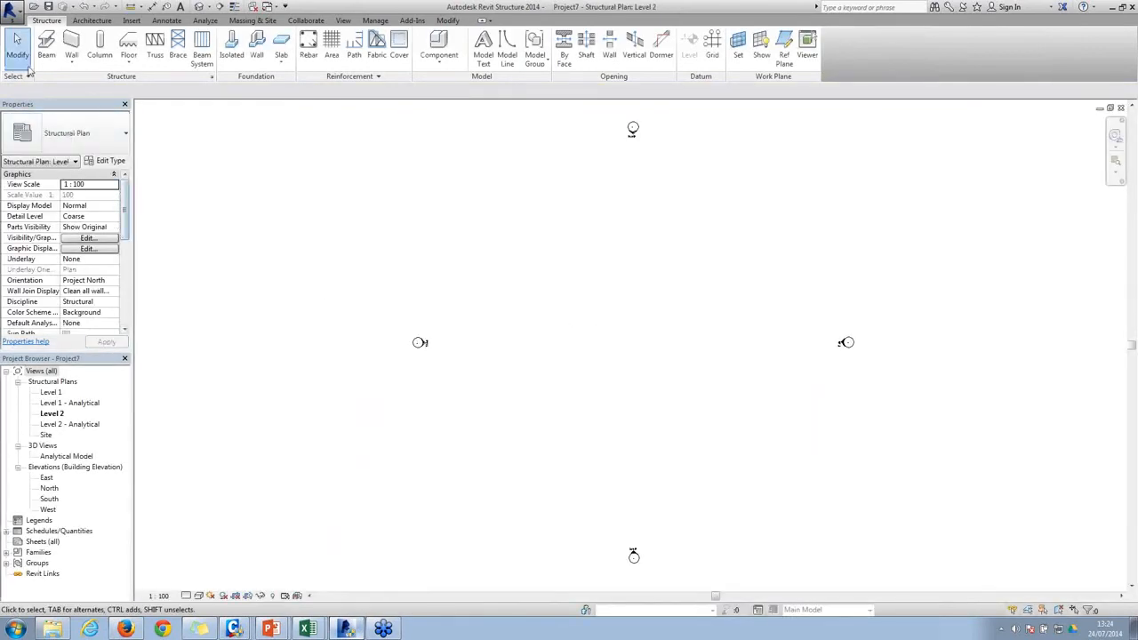
Step: Open the rst_advanced_sample_project building project from the webinar's parent folder
left_click(14, 9)
left_click(40, 83)
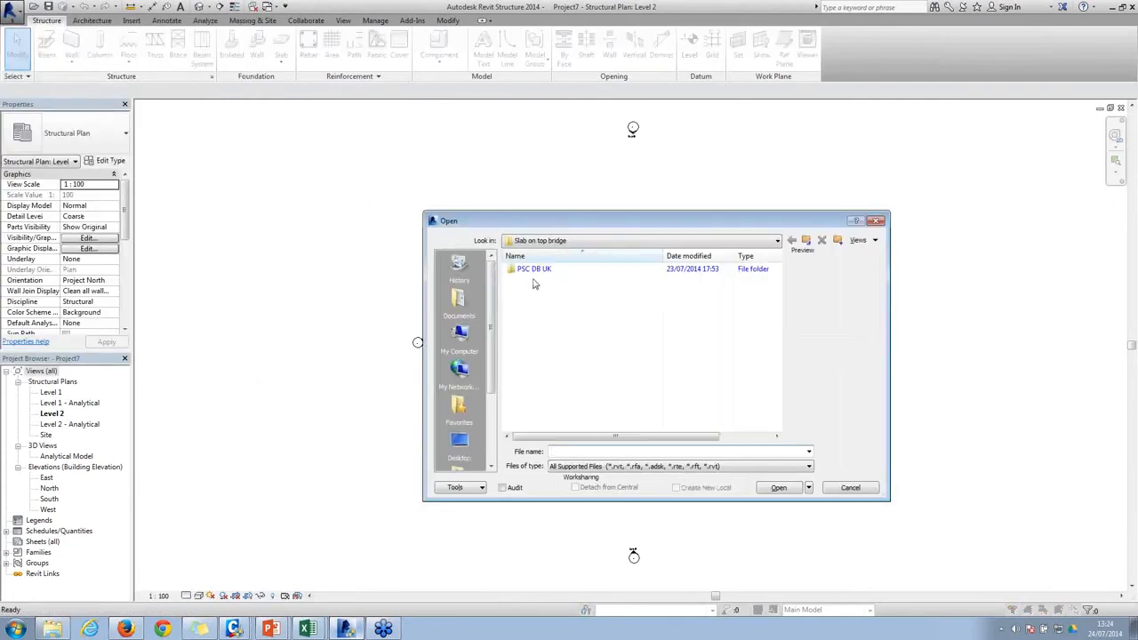
left_click(806, 240)
double_click(553, 303)
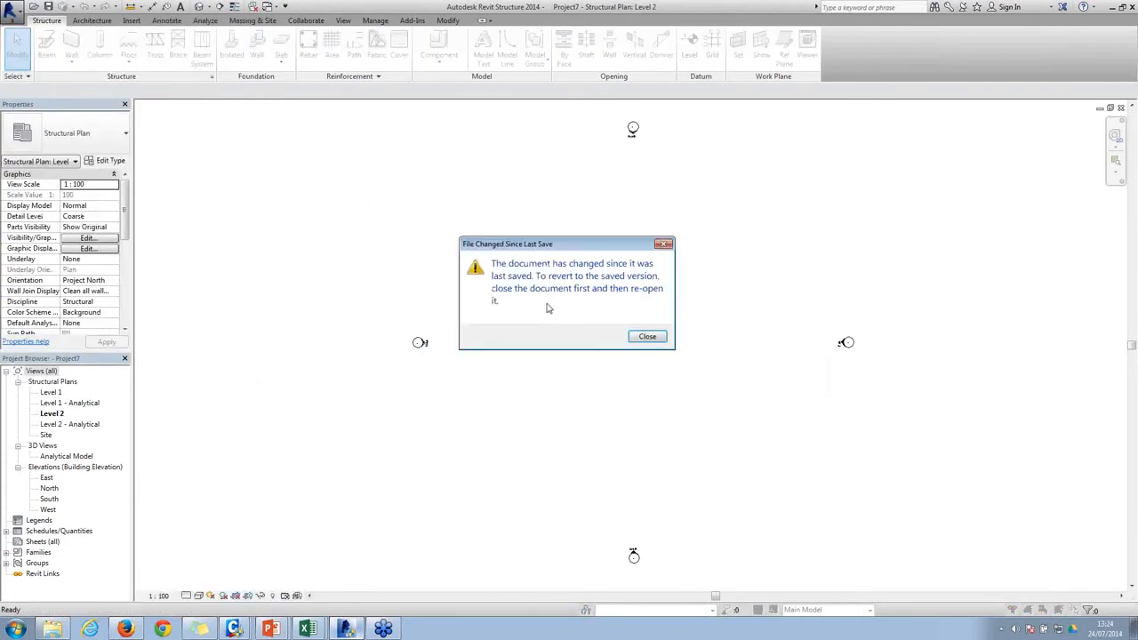
left_click(649, 338)
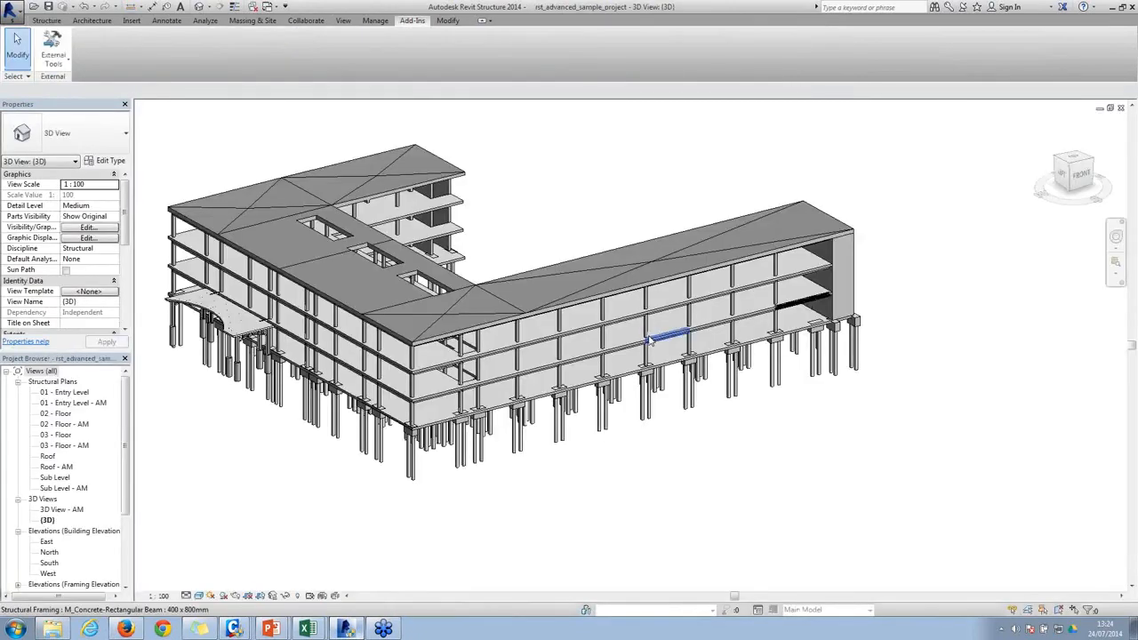
Step: Examine the sample building's entrance canopy, floors, columns and piles in the 3D view
middle_click_drag(313, 273, 462, 377)
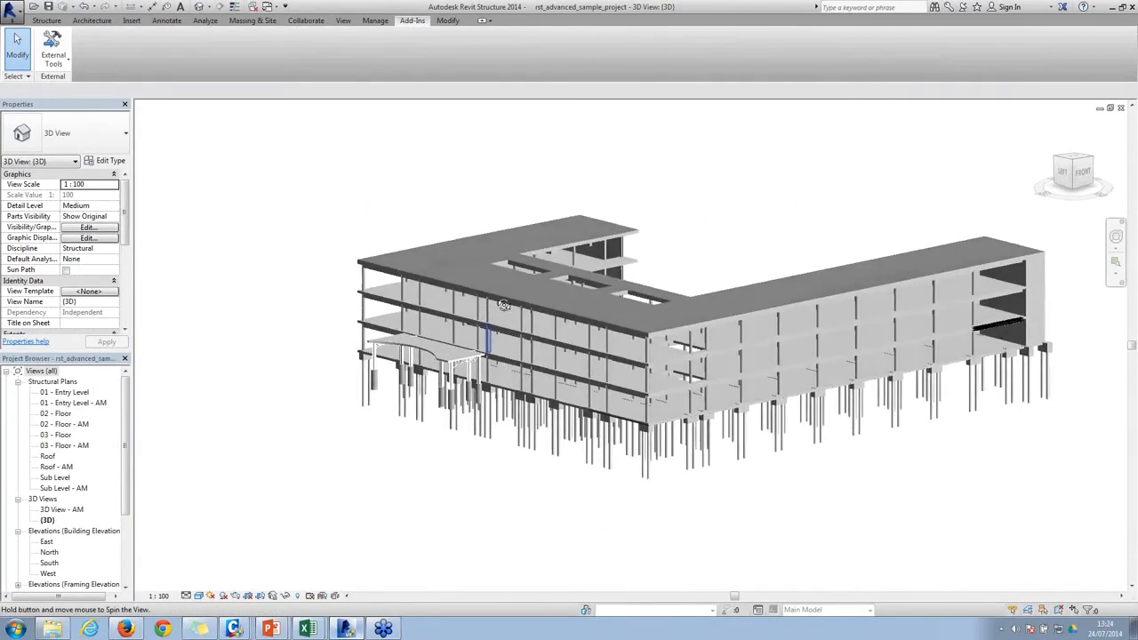
scroll(468, 375, "up", 6)
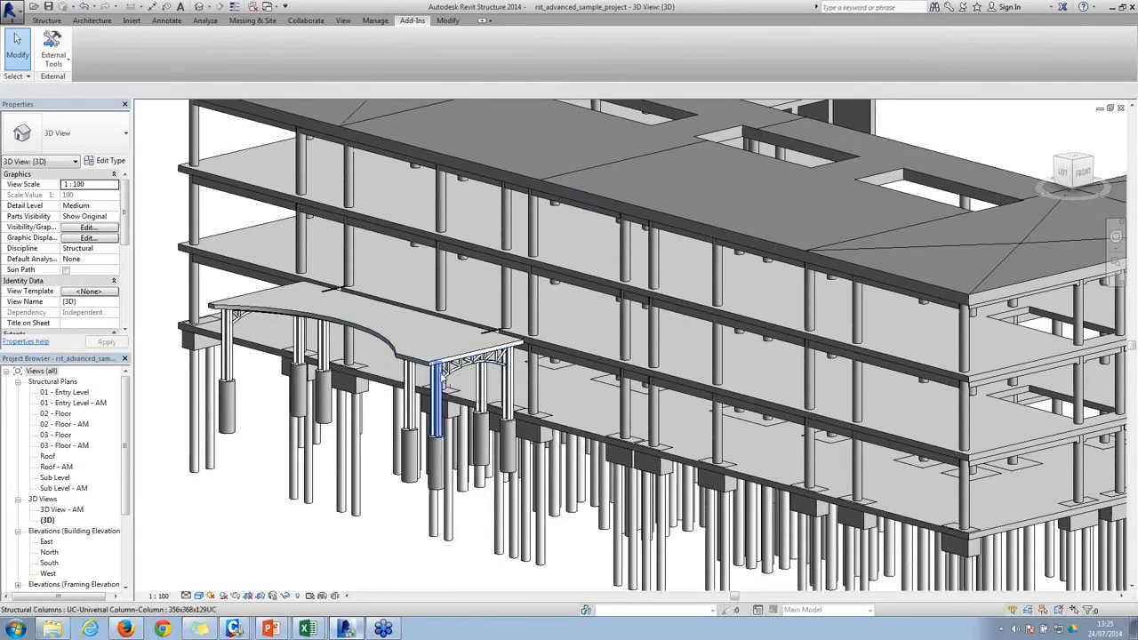
scroll(440, 372, "up", 5)
scroll(433, 367, "down", 10)
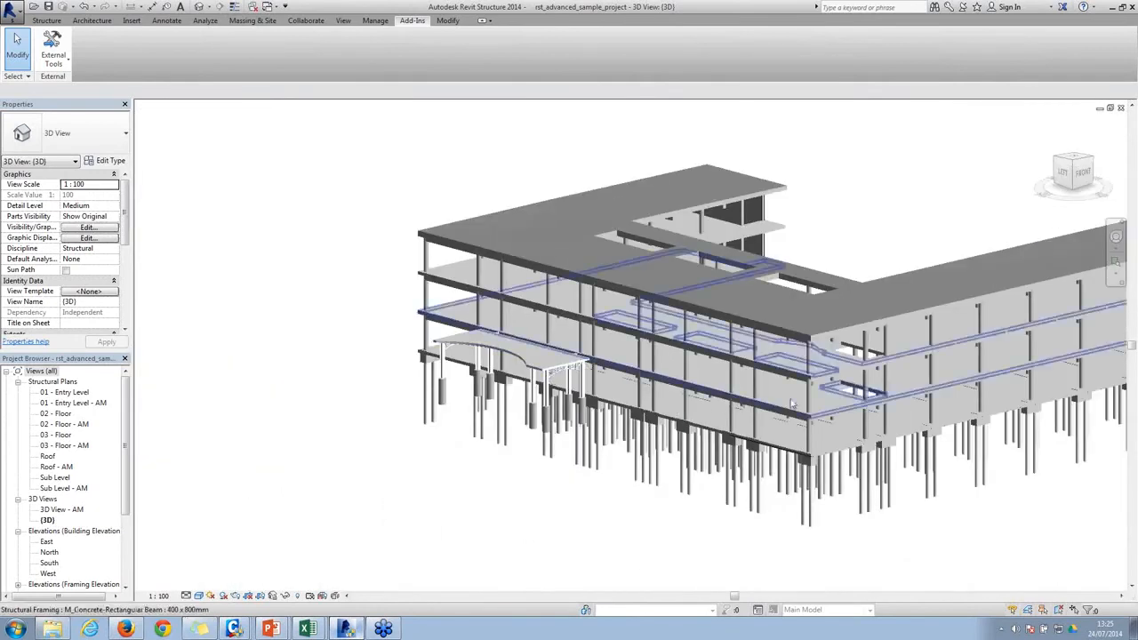
middle_click_drag(791, 404, 445, 356, "shift")
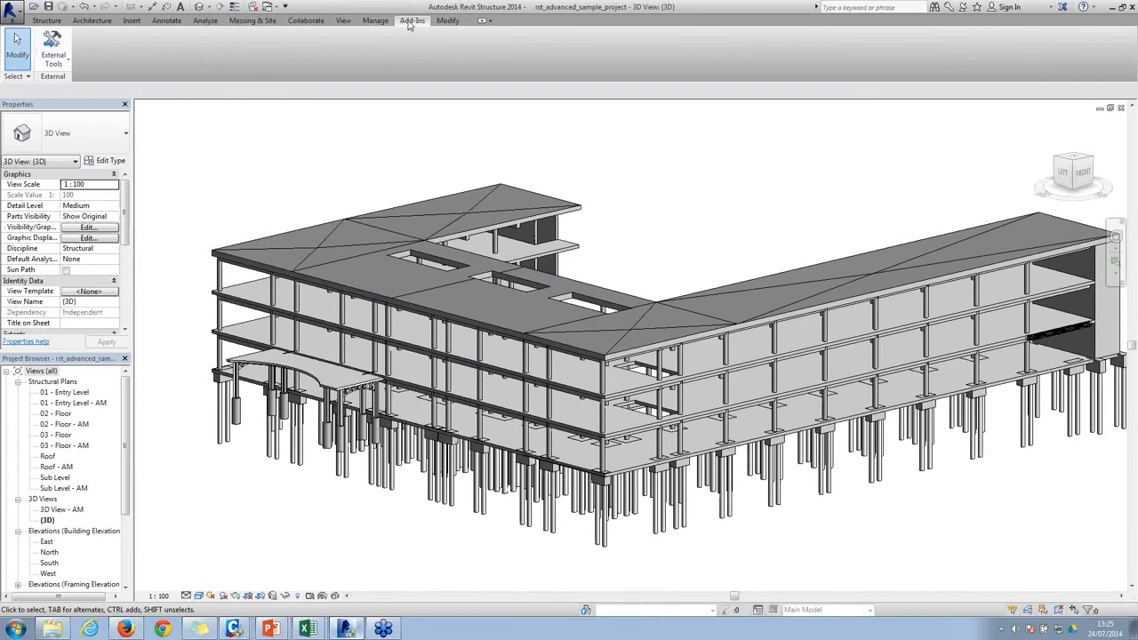
Step: Send the whole model to midas Civil with an element size close to Fine, overwriting the existing rst_advanced_sample_project.mct
left_click(54, 54)
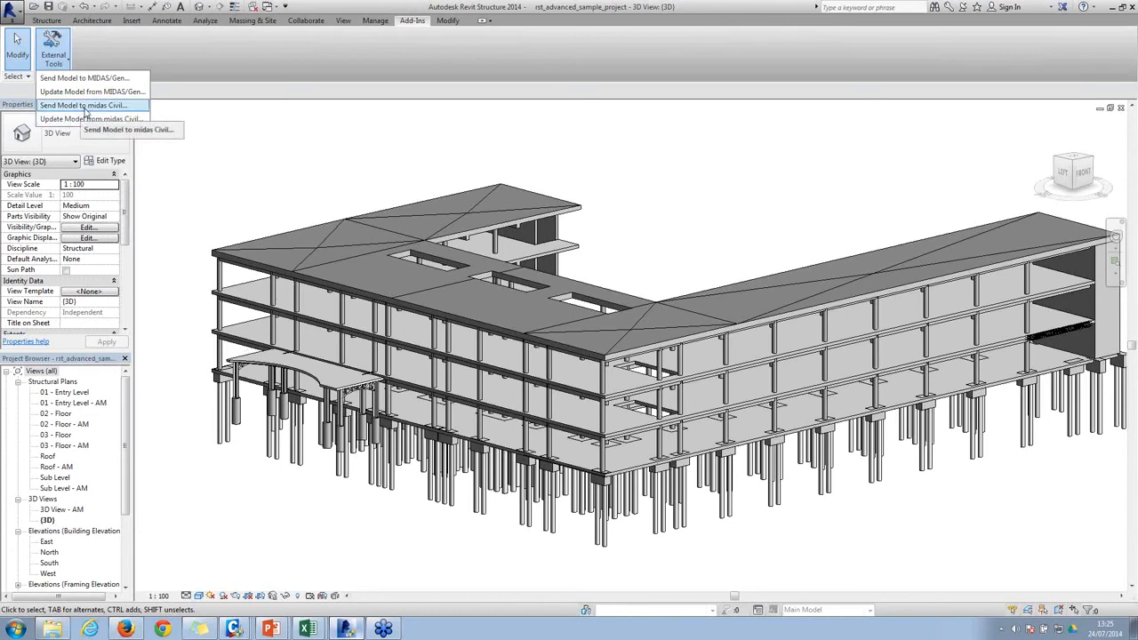
left_click(85, 106)
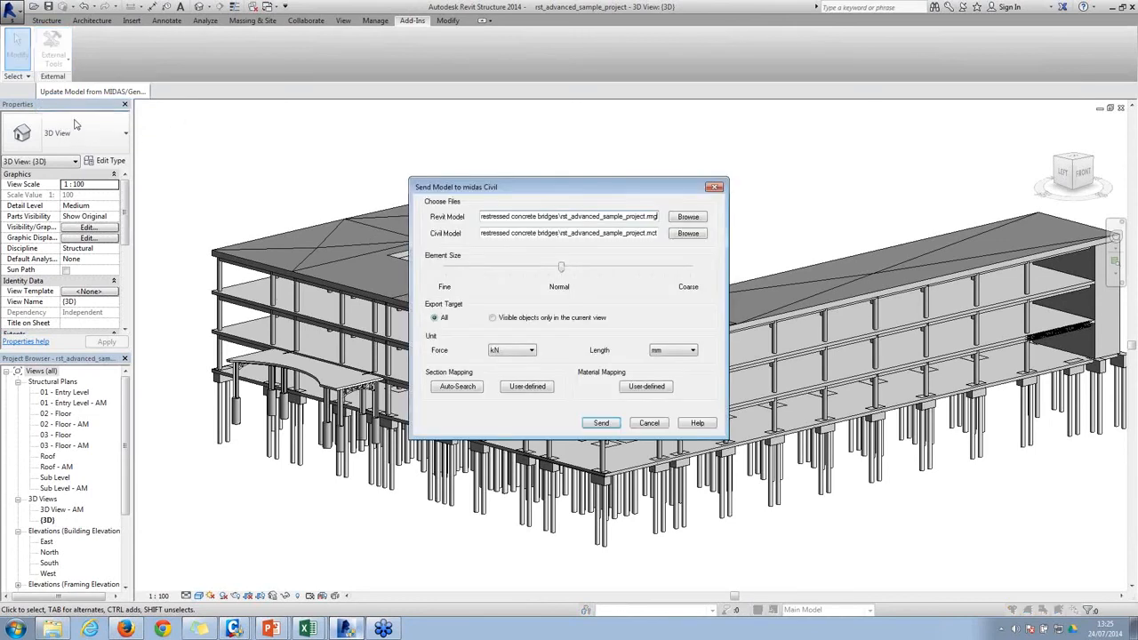
left_click_drag(473, 190, 417, 141)
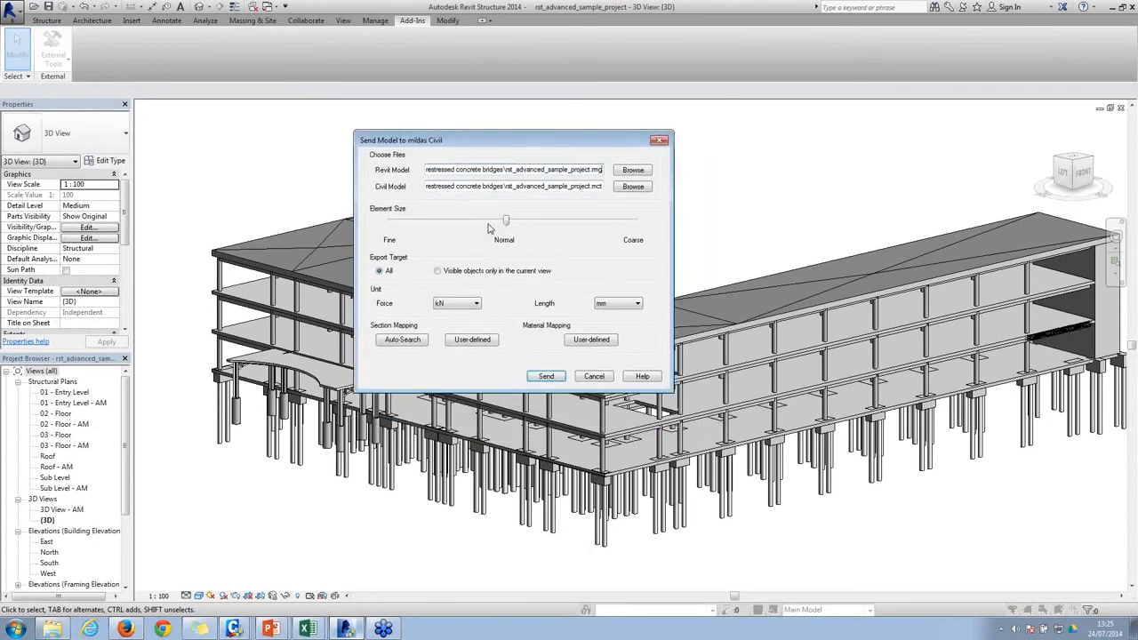
left_click_drag(504, 222, 467, 222)
left_click_drag(468, 224, 413, 224)
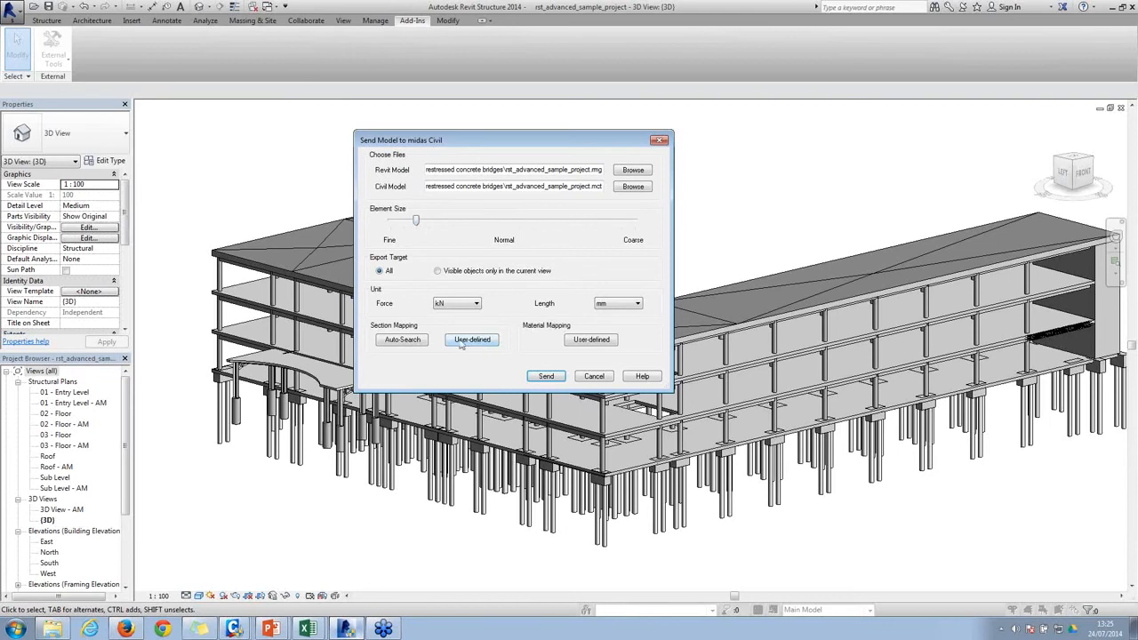
left_click(539, 378)
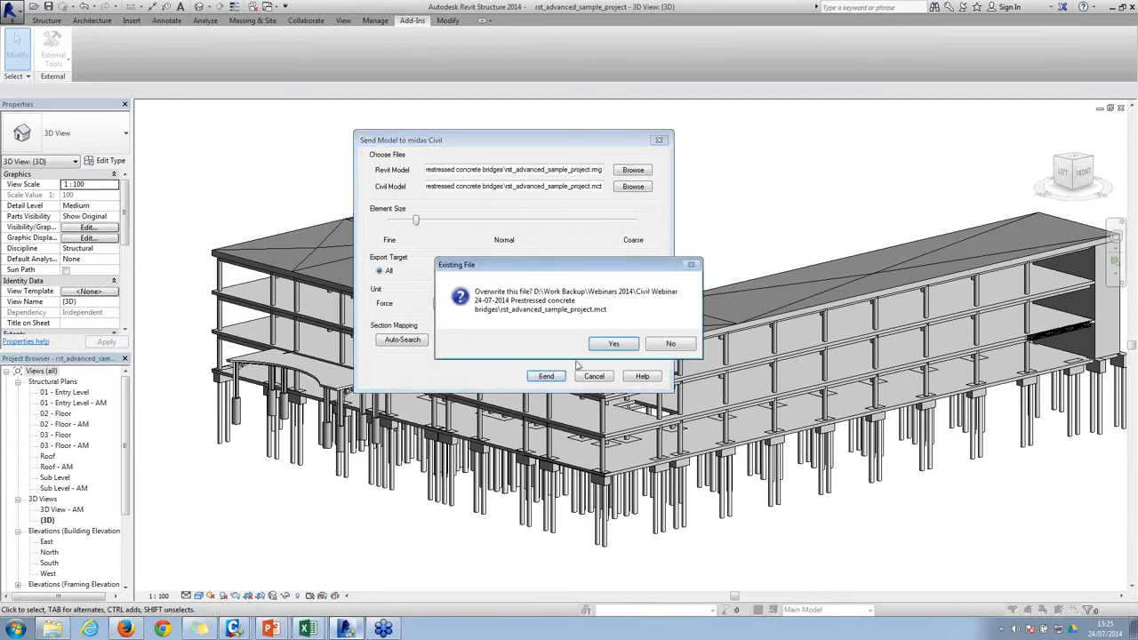
left_click(635, 346)
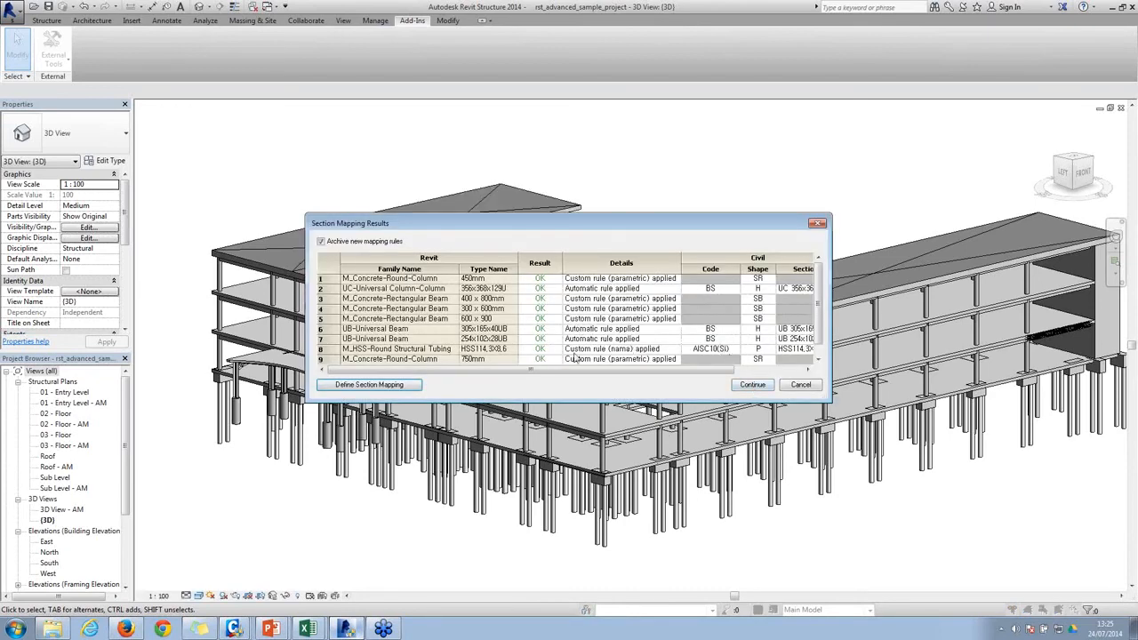
Step: Review the section mapping rules for the concrete columns, rectangular beams and universal column, and continue sending the model
left_click(387, 281)
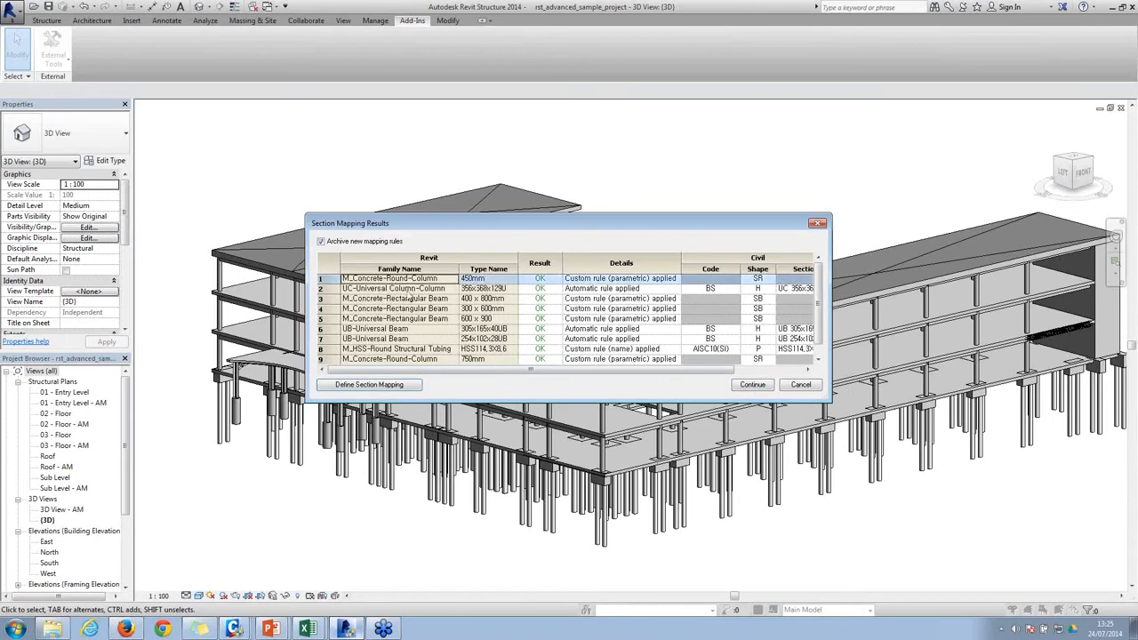
left_click_drag(411, 300, 394, 319)
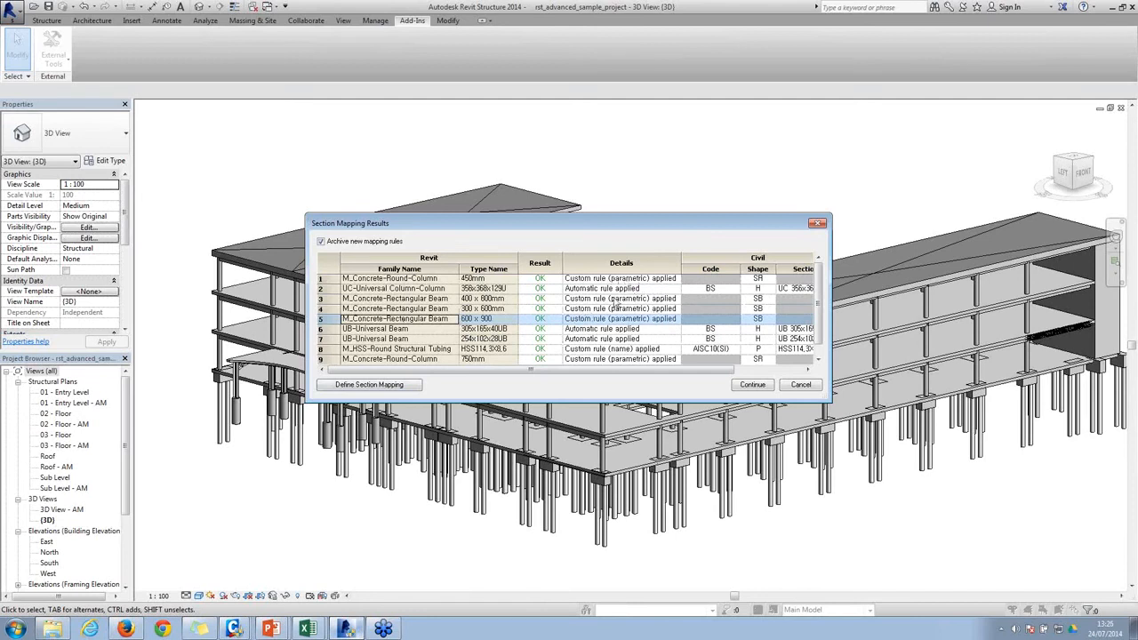
left_click_drag(617, 305, 602, 288)
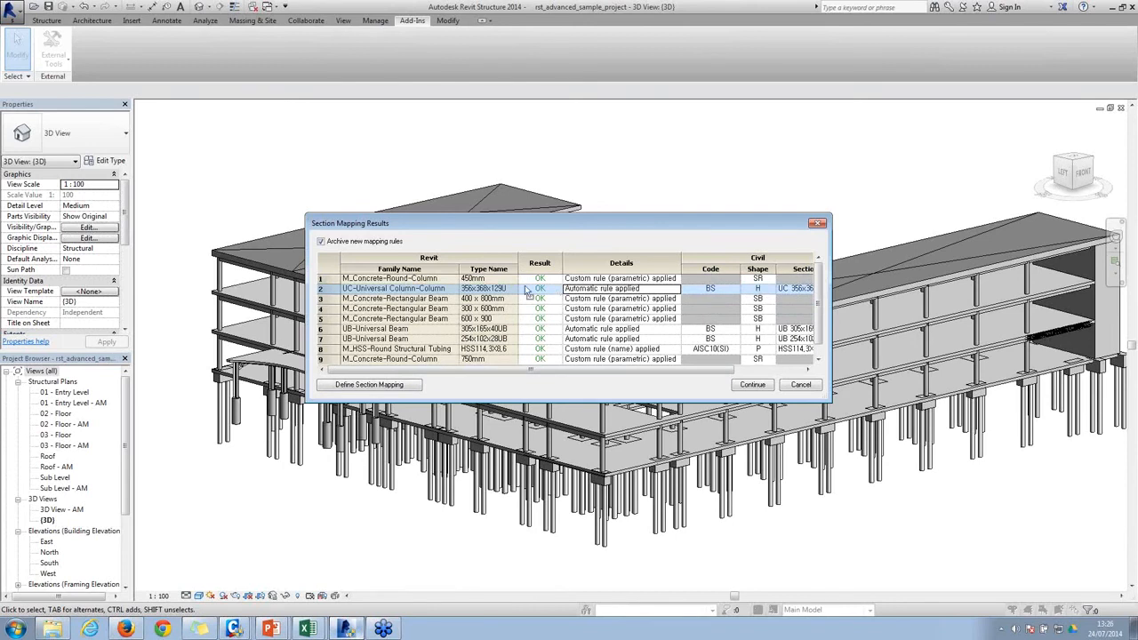
left_click(493, 290)
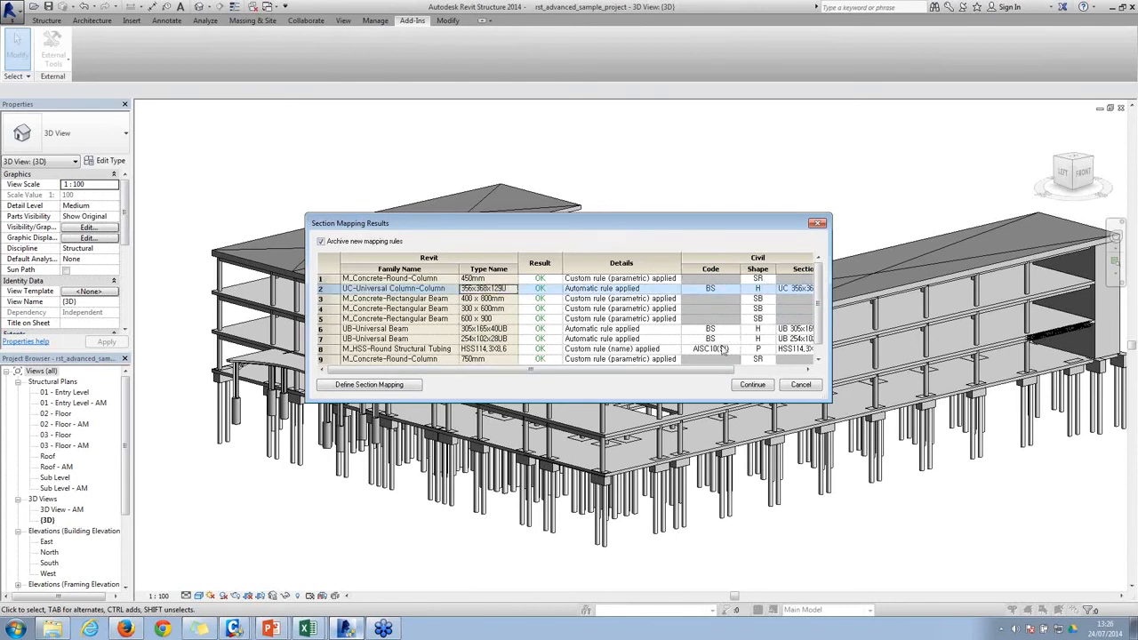
left_click(761, 387)
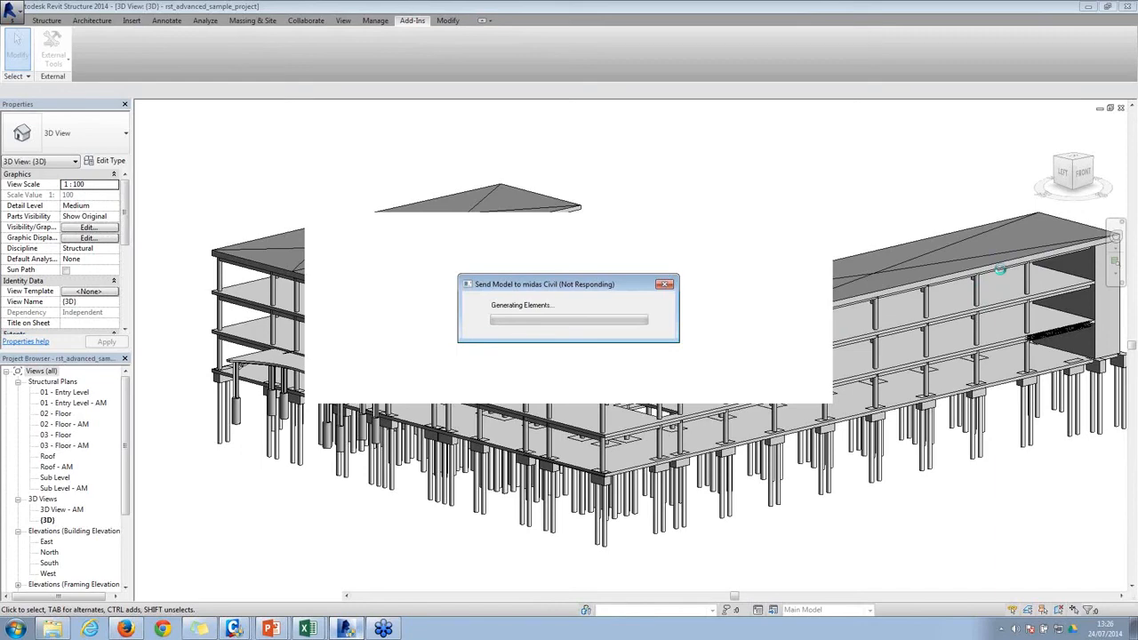
Step: Switch to midas Civil and bring up the Standard Bridge_W11-final model
mouse_move(233, 628)
left_click(229, 601)
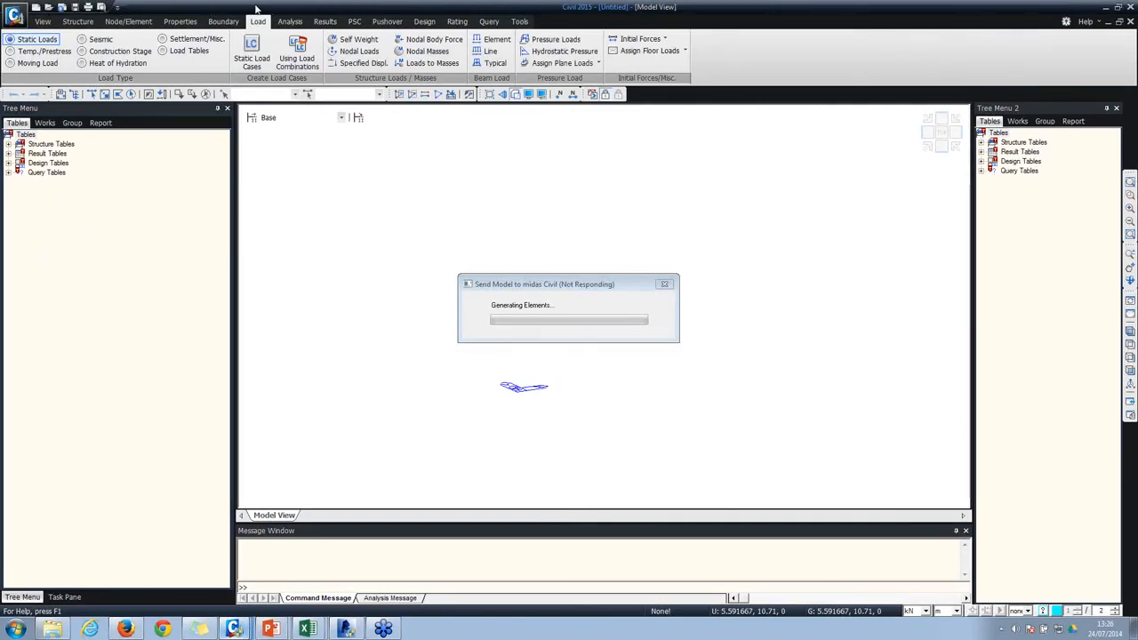
left_click_drag(256, 9, 296, 1)
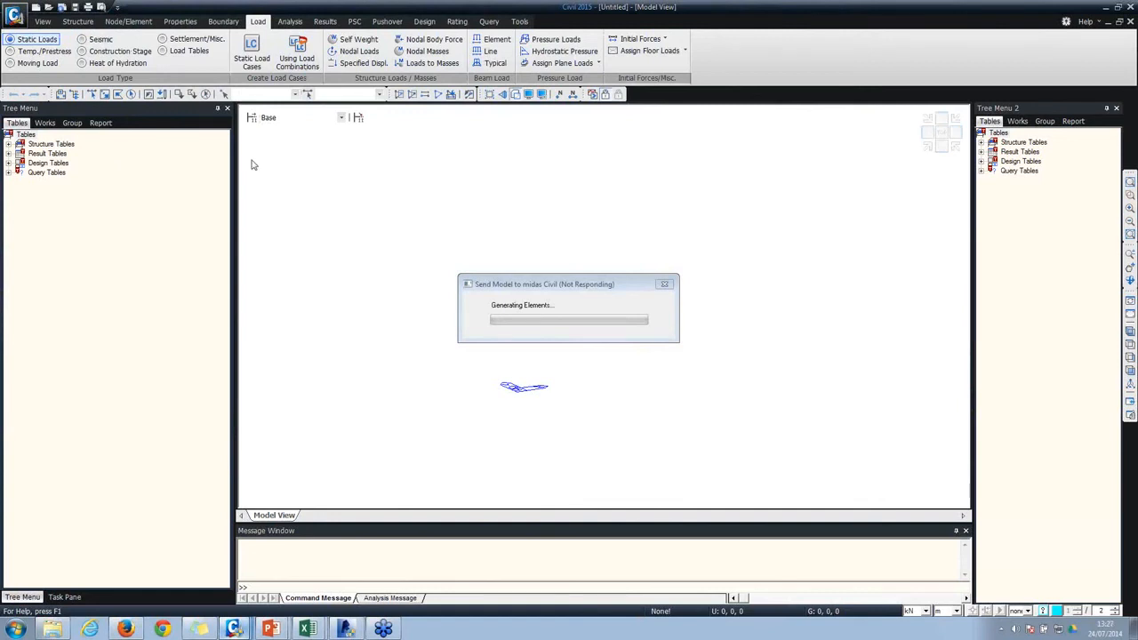
left_click(233, 629)
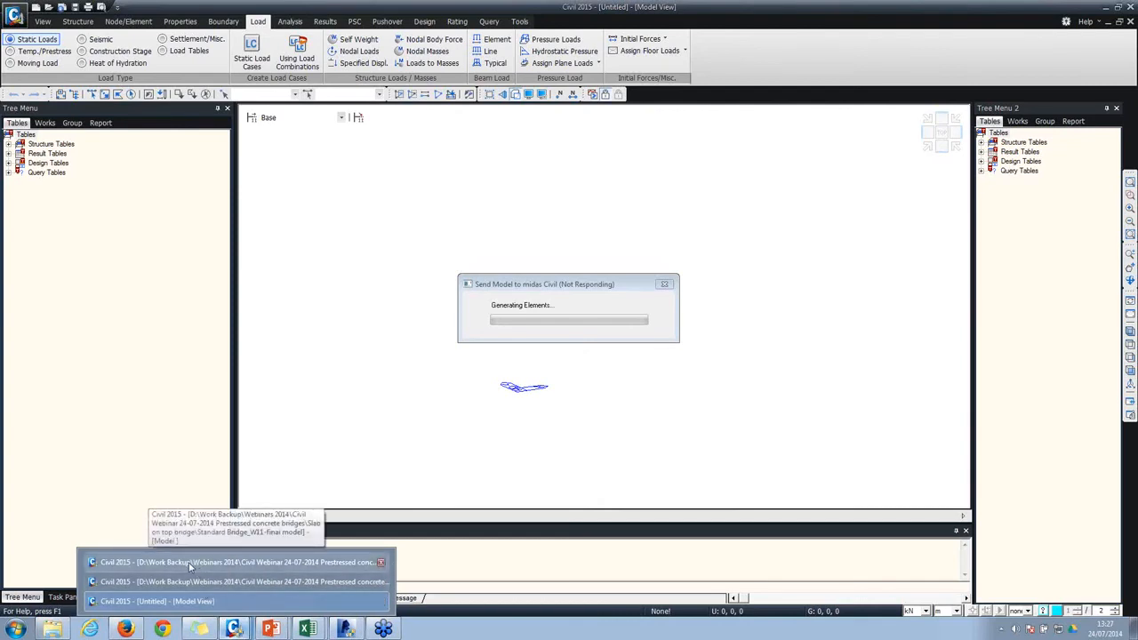
left_click(156, 562)
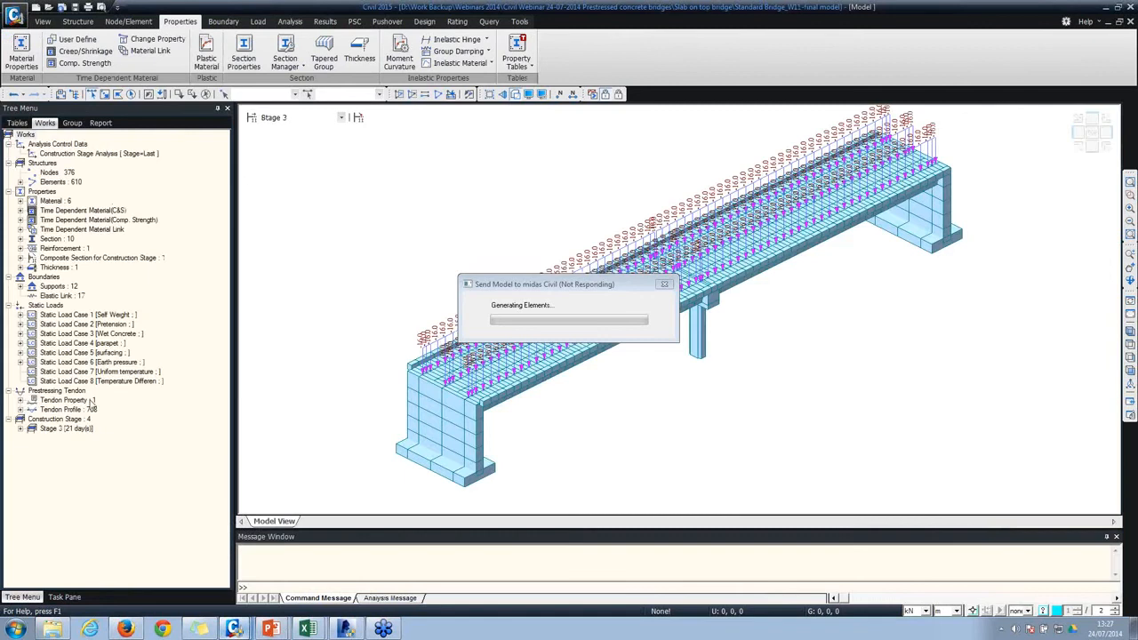
Step: Try the DXF export options Center Line + Shape, Frame Thickness, Plate Thickness and layers with Element Type, without exporting
left_click(14, 15)
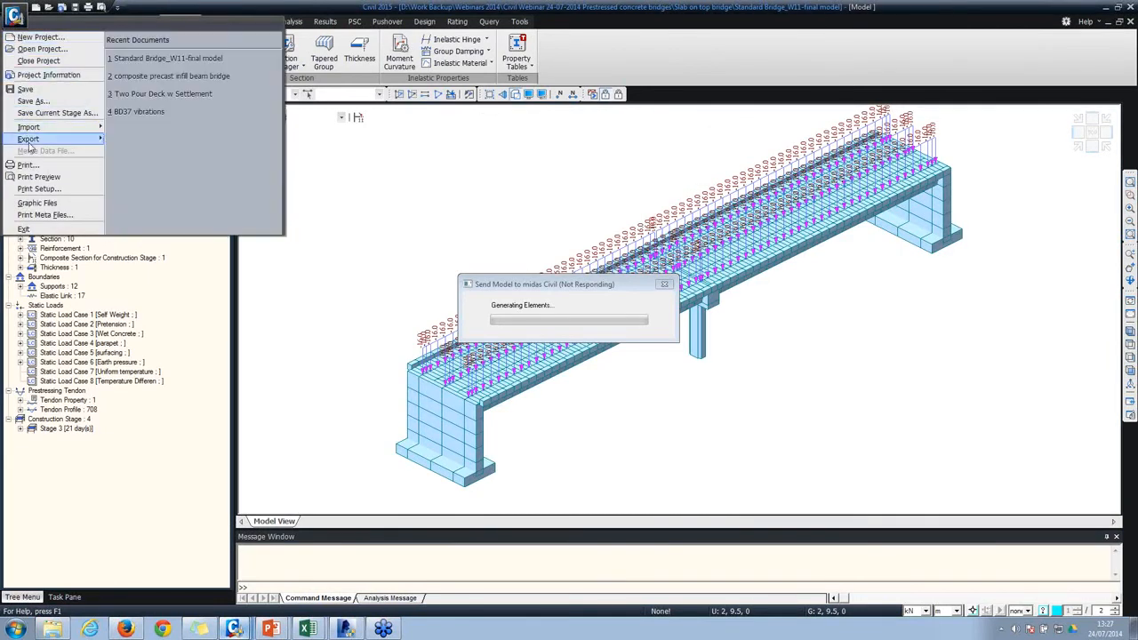
mouse_move(30, 141)
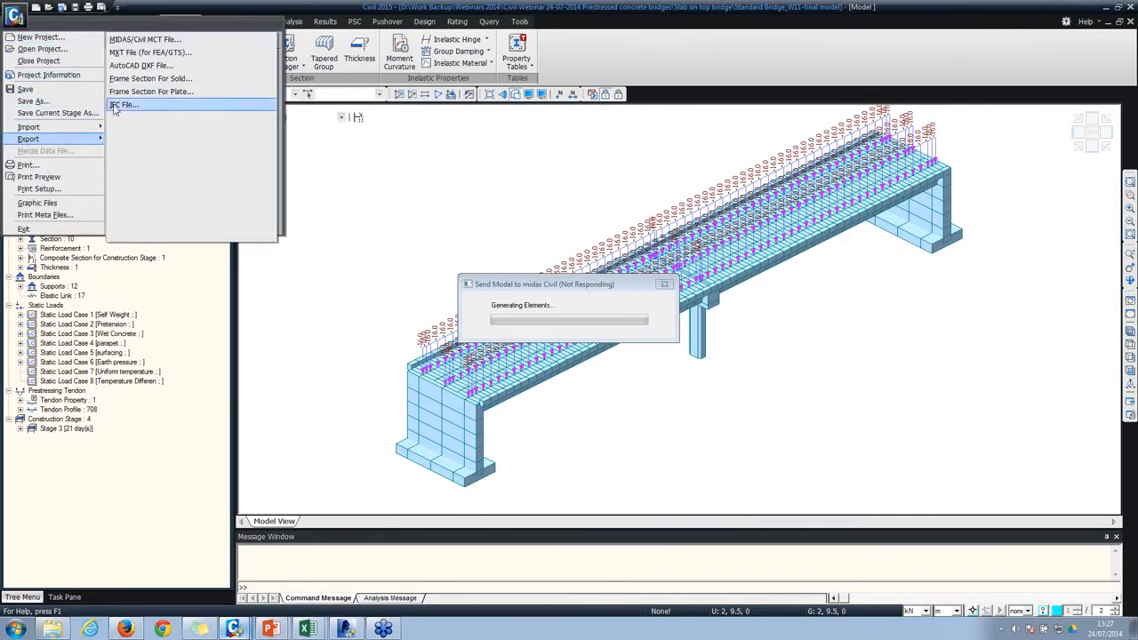
left_click(145, 67)
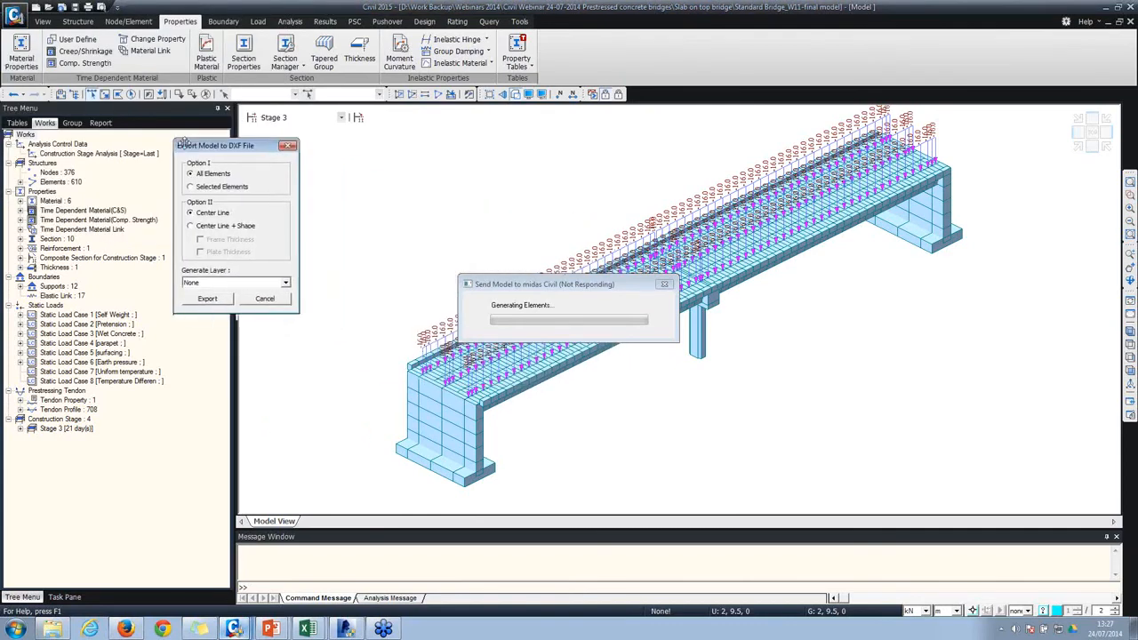
left_click_drag(182, 142, 142, 132)
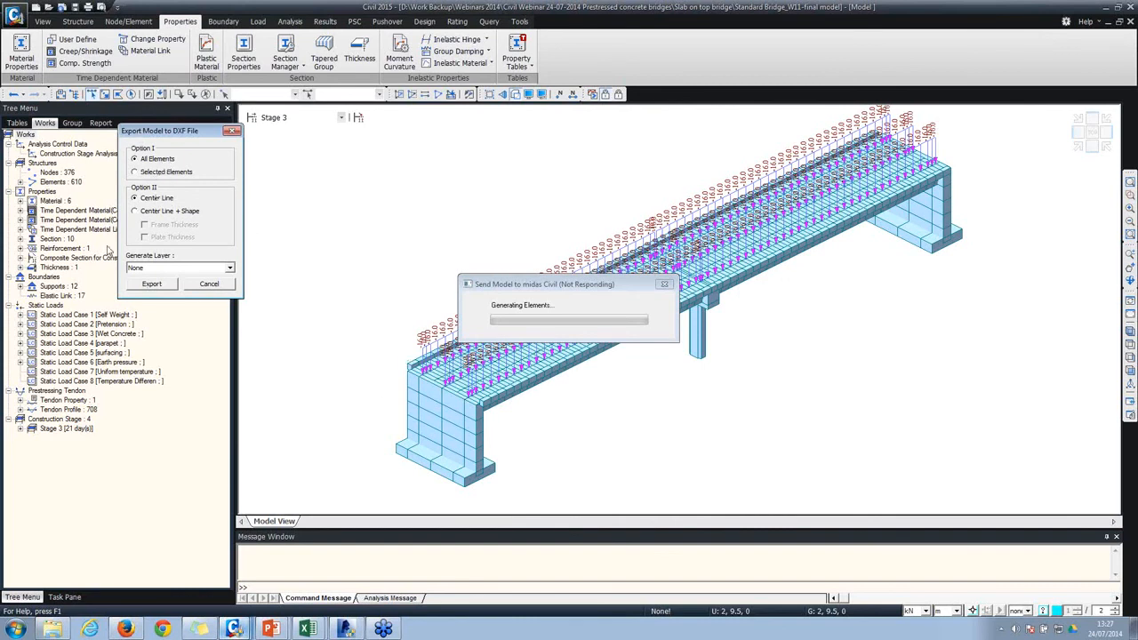
left_click(151, 212)
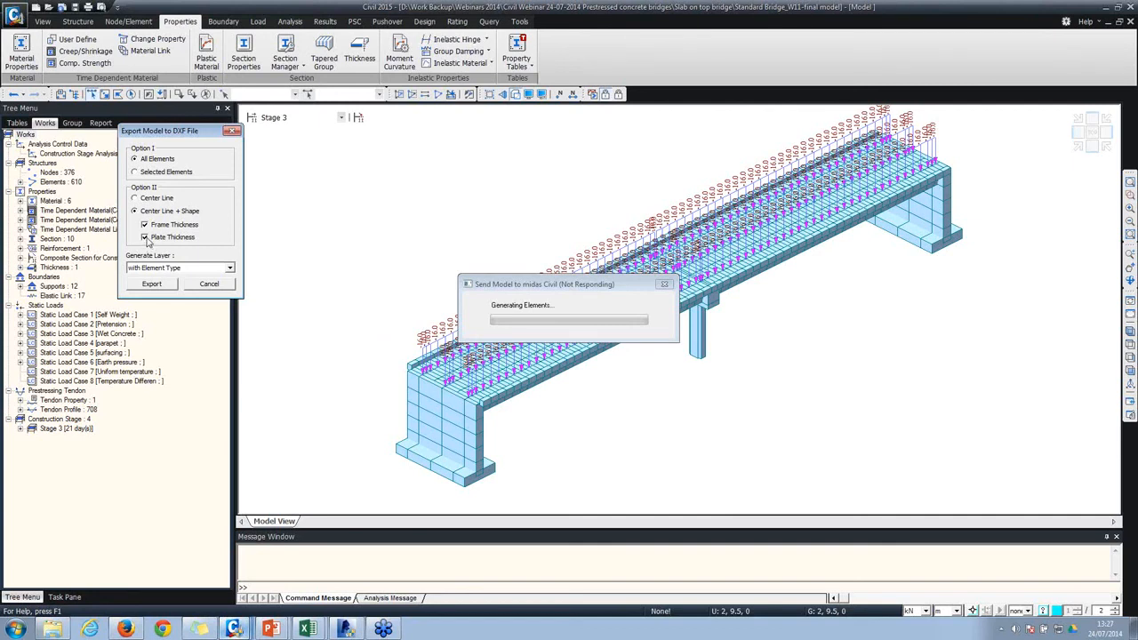
left_click(144, 237)
left_click(209, 284)
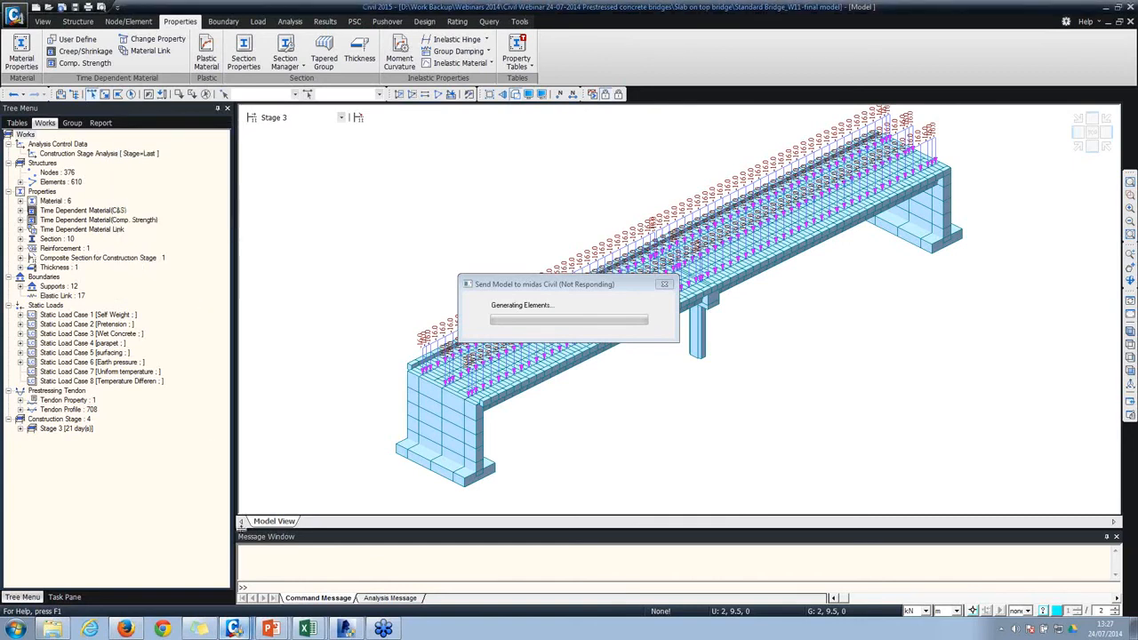
Step: Check the transfer in Revit, and import rst_advanced_sample_project.mct into the untitled midas Civil project
left_click(342, 630)
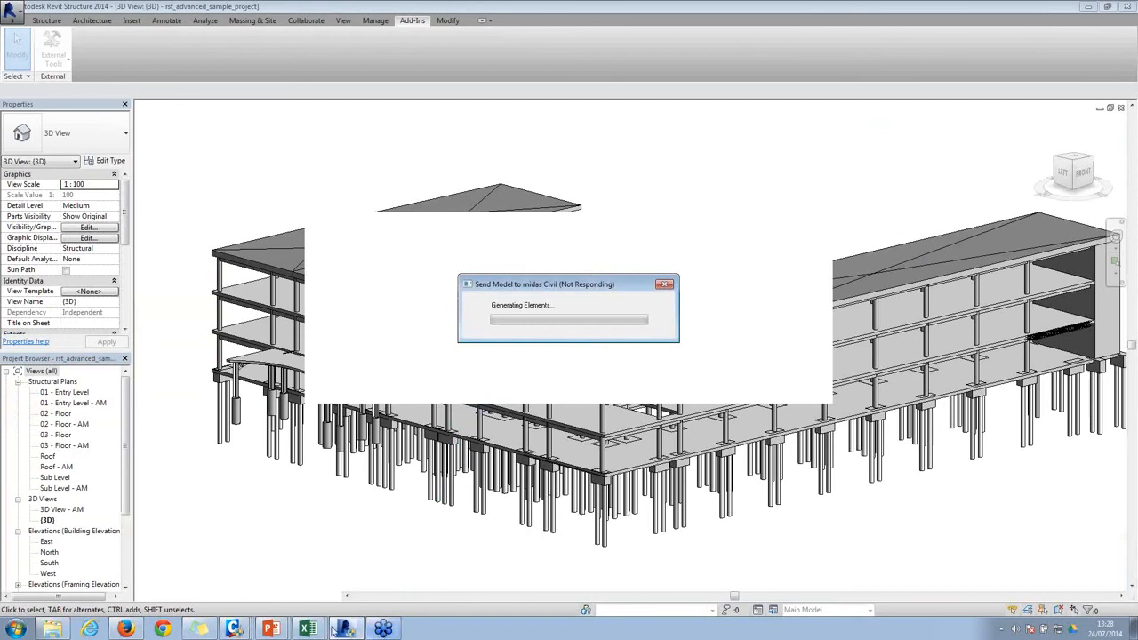
left_click(234, 629)
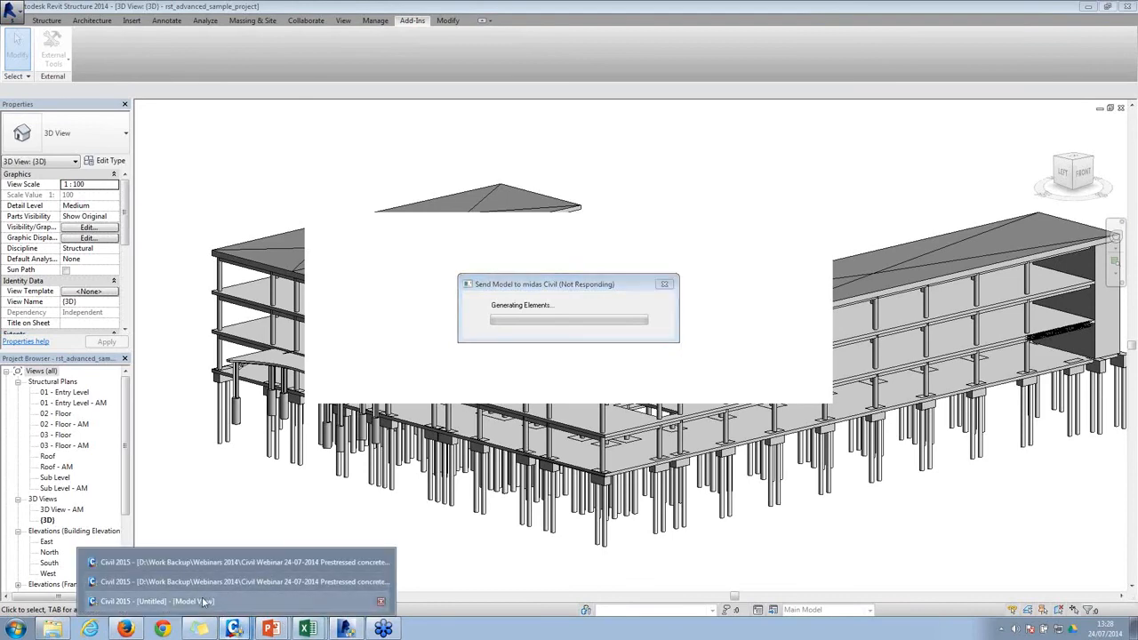
left_click(204, 601)
left_click(15, 15)
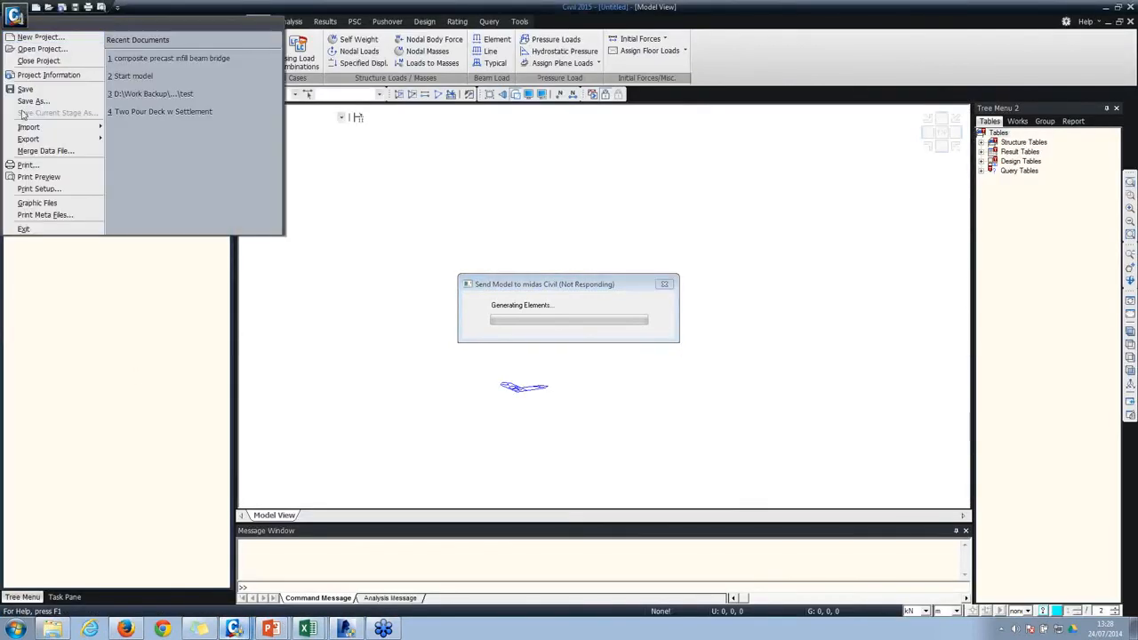
mouse_move(29, 127)
left_click(146, 40)
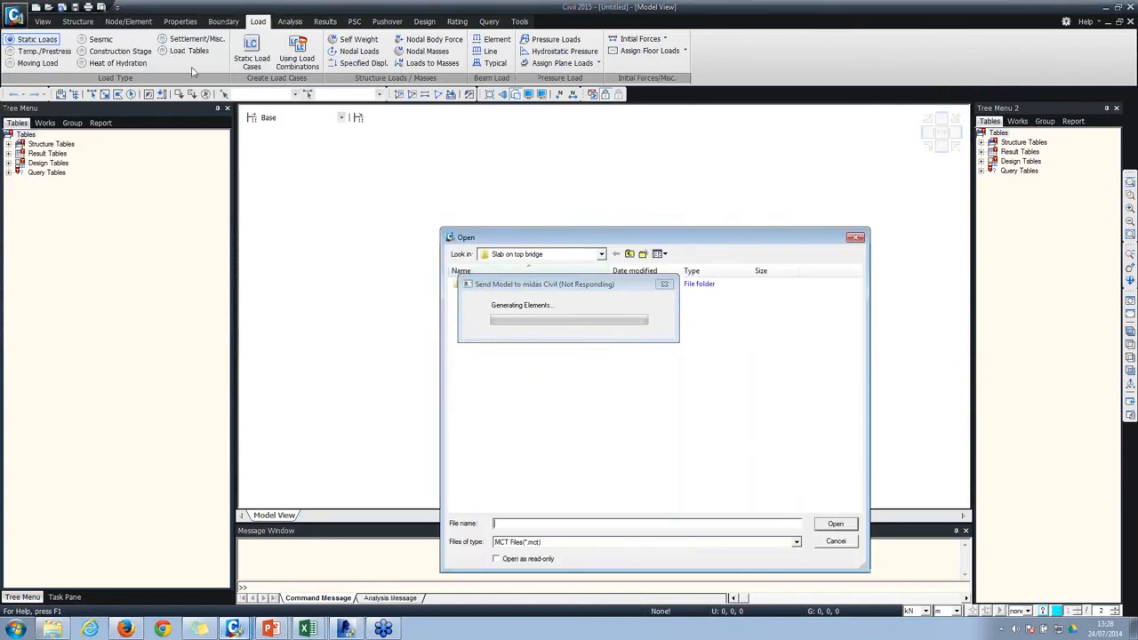
left_click_drag(508, 236, 241, 168)
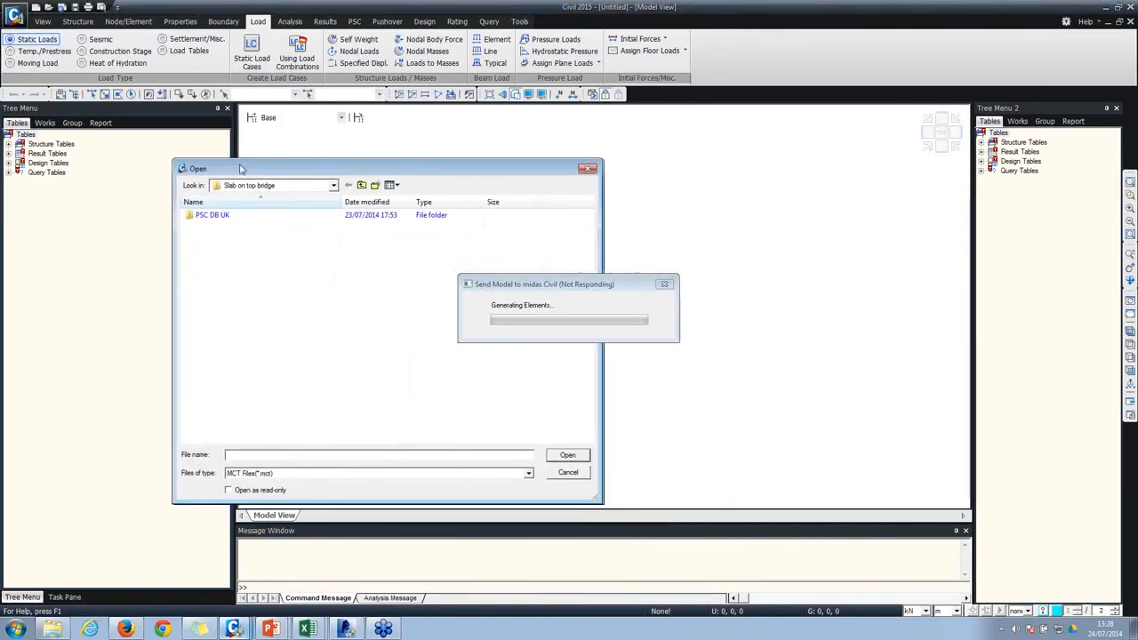
left_click(376, 185)
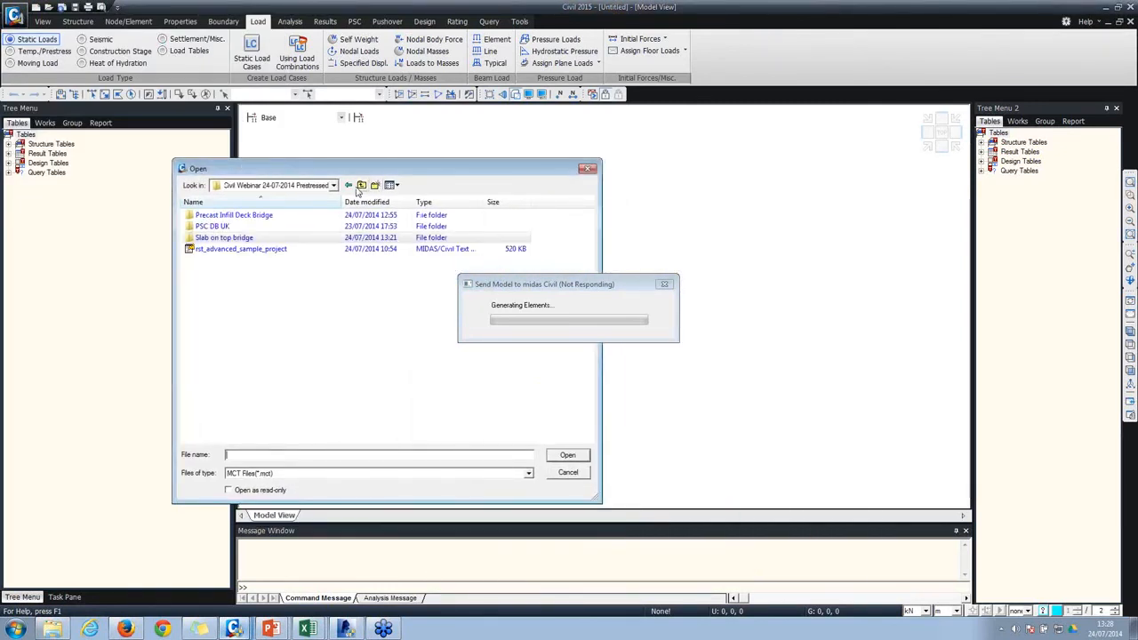
double_click(275, 250)
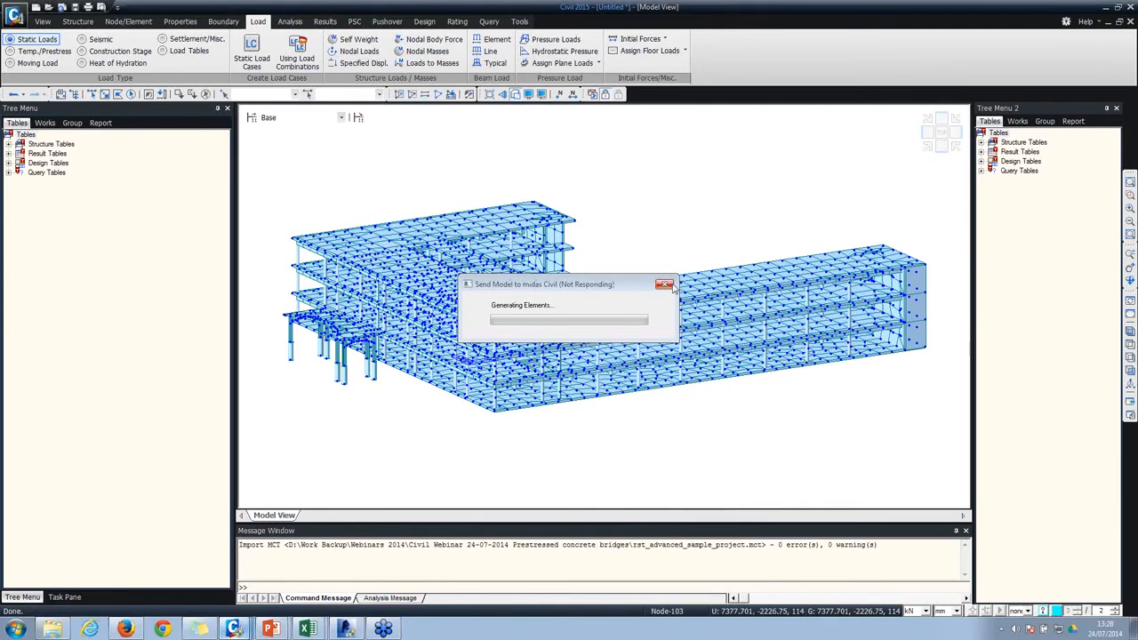
Step: Move the Send Model progress window aside, switch to the untitled midas Civil model, and view the imported building's entrance canopy up close
left_click_drag(598, 284, 598, 458)
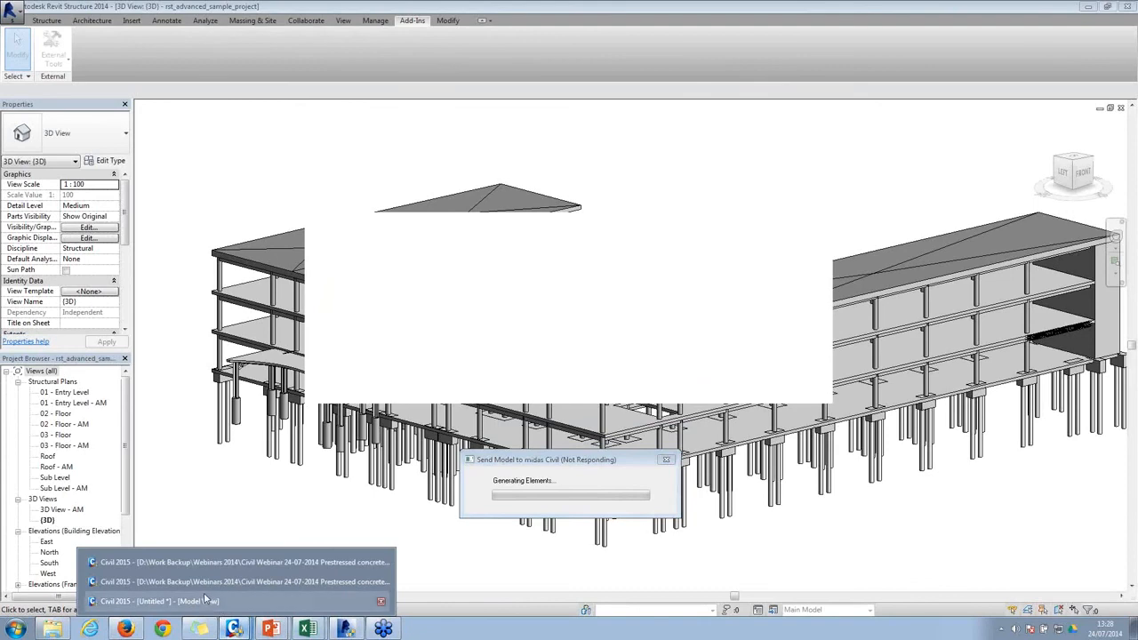
left_click(203, 592)
left_click_drag(547, 460, 1137, 437)
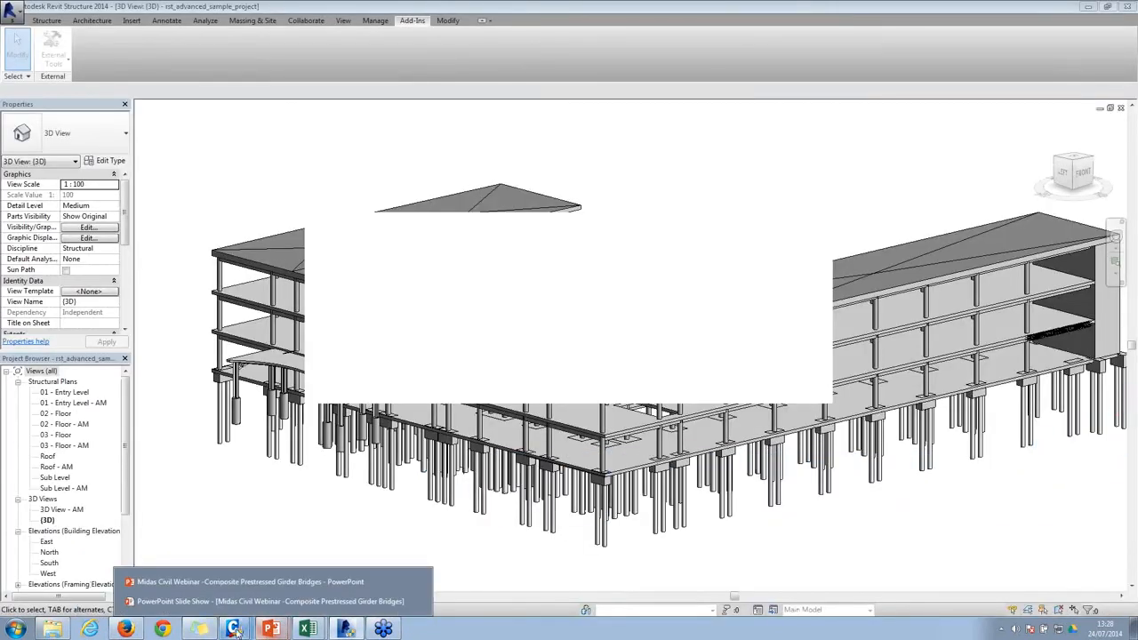
mouse_move(234, 627)
left_click(212, 605)
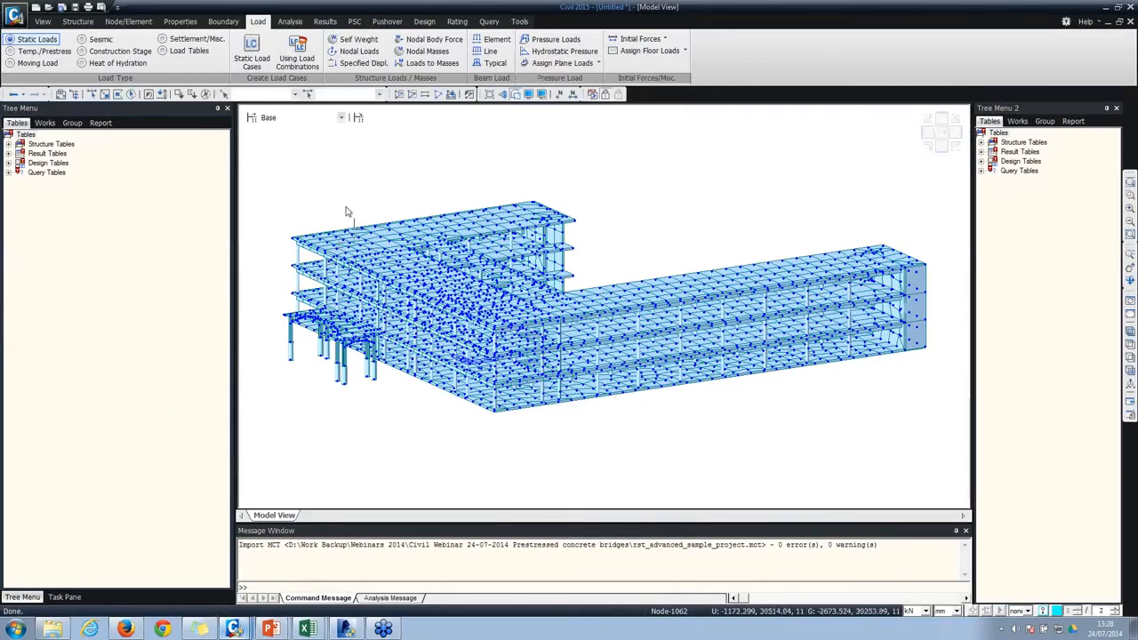
middle_click_drag(308, 265, 346, 293, "ctrl")
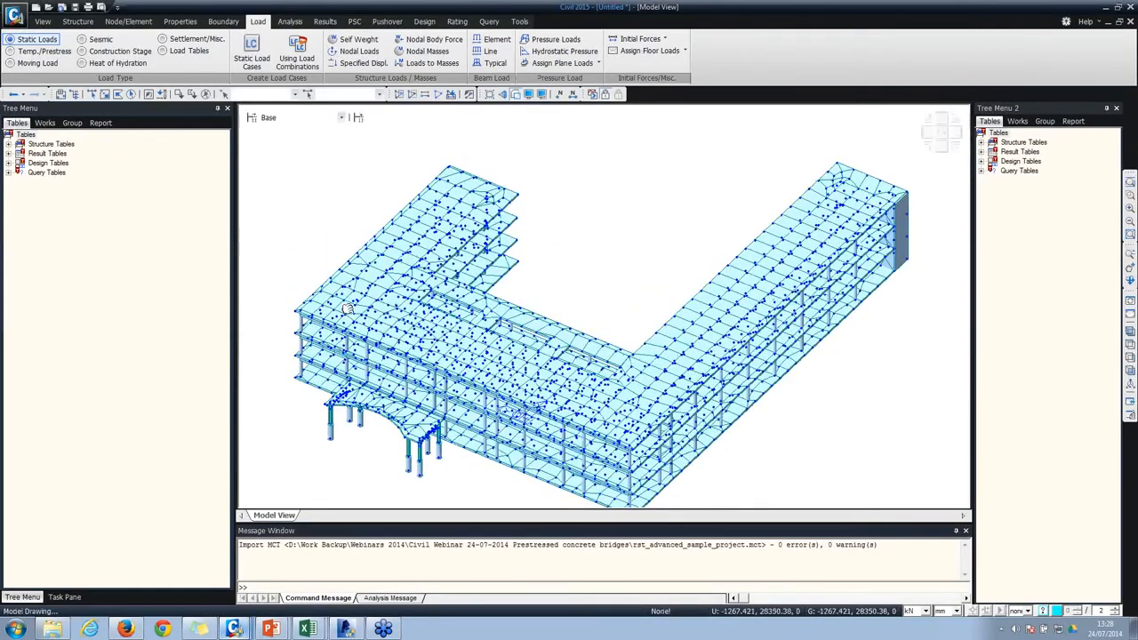
middle_click_drag(345, 401, 349, 357)
scroll(350, 357, "up", 6)
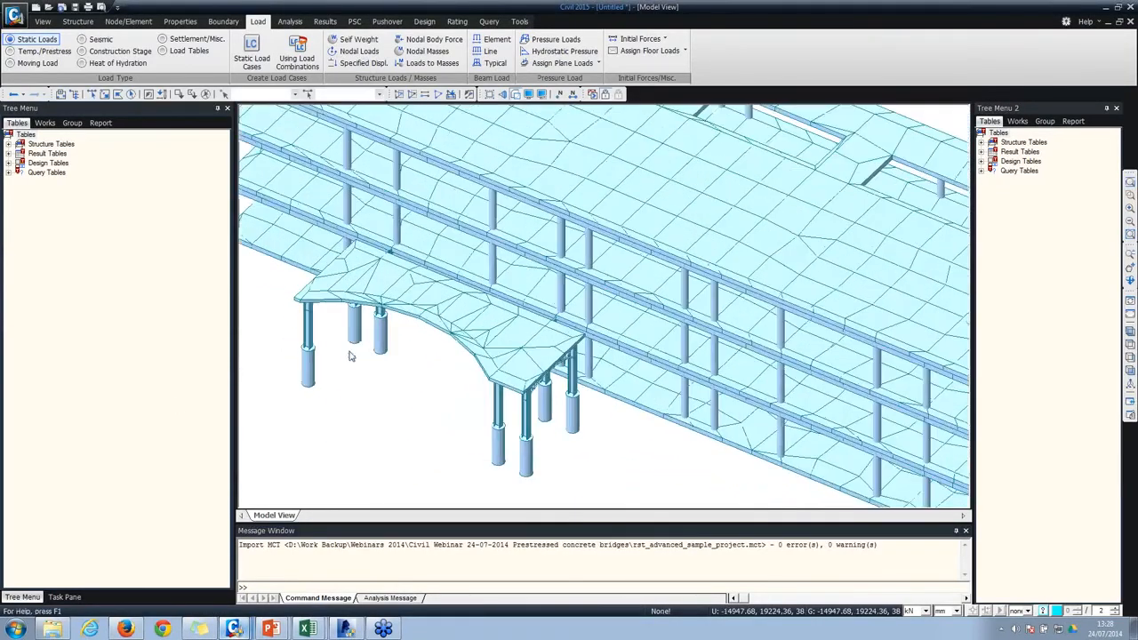
Step: Show the model's works tree and turn off the display of nodes
left_click(45, 123)
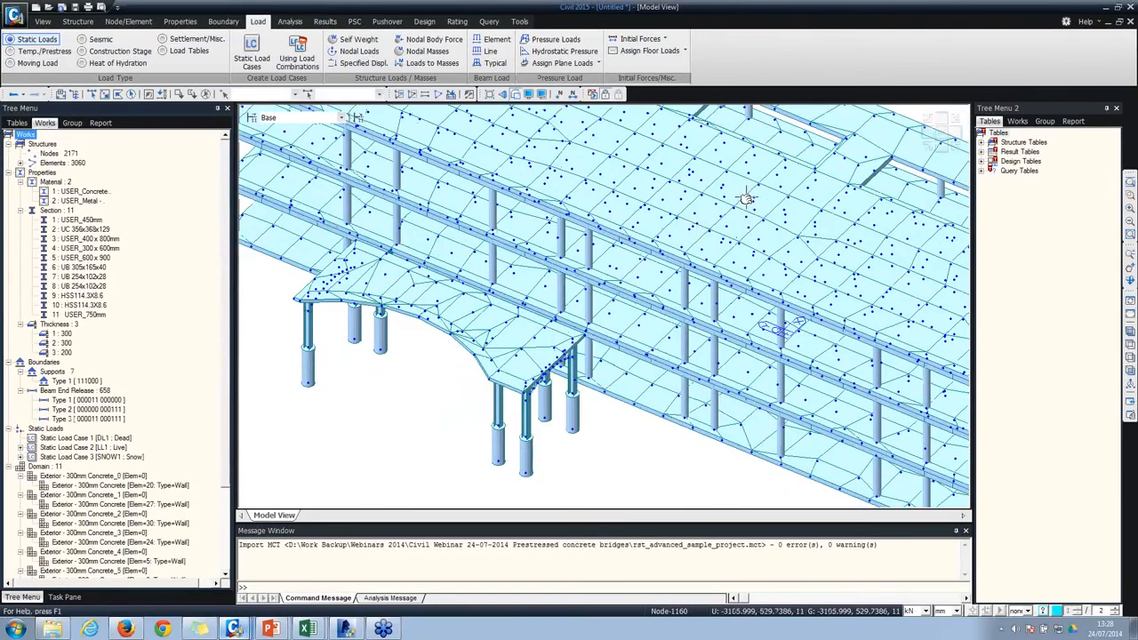
scroll(514, 356, "up", 3)
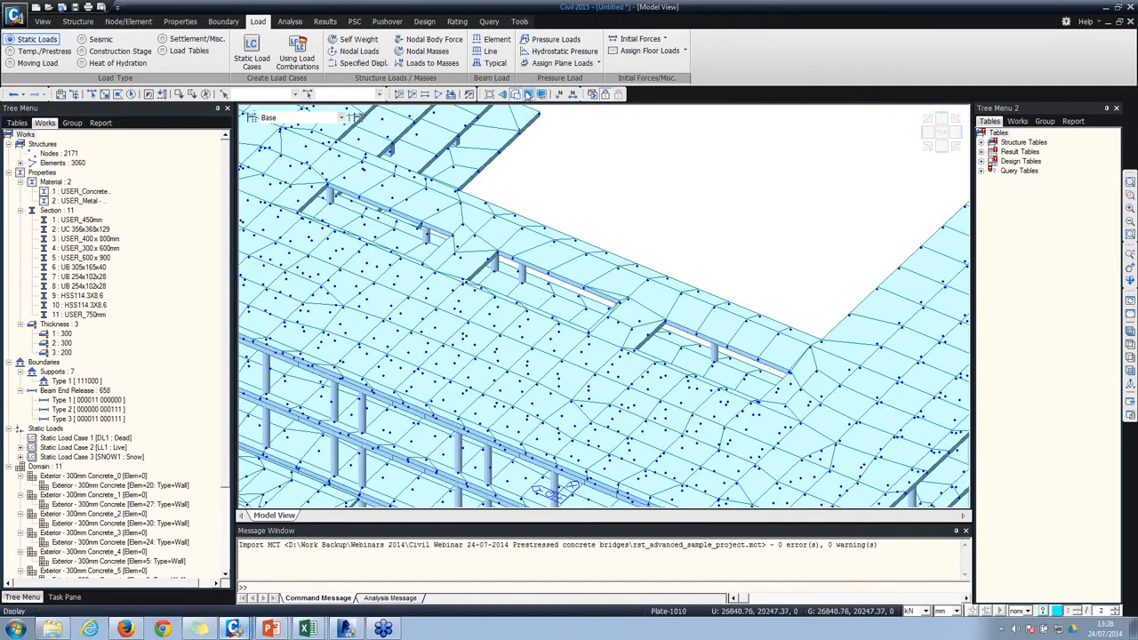
left_click(528, 95)
left_click(497, 183)
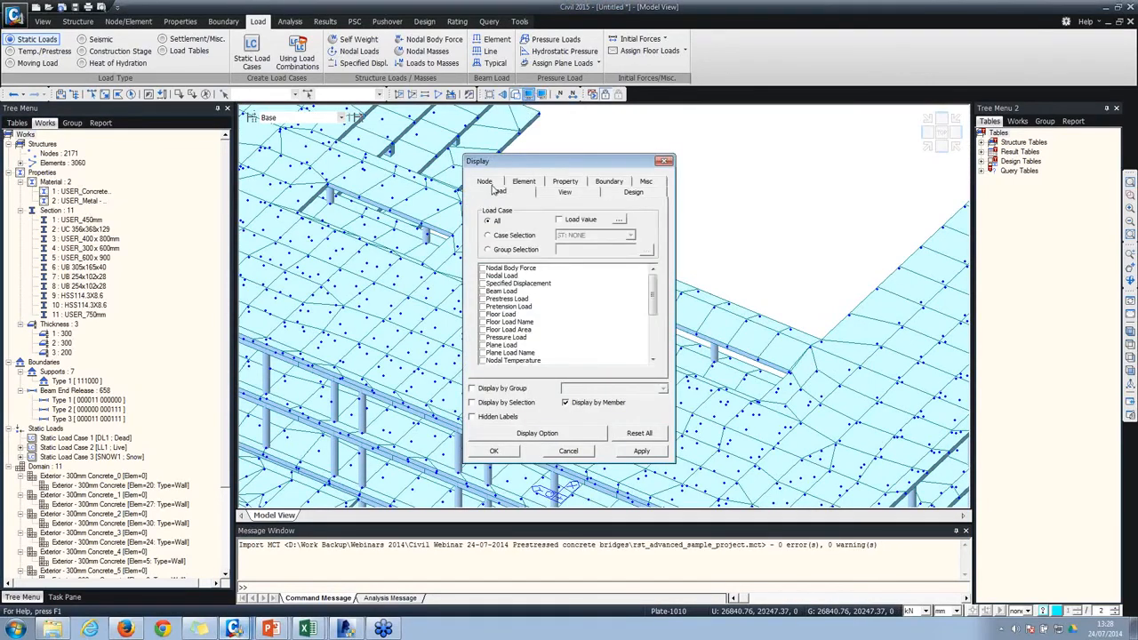
left_click(488, 190)
left_click(482, 242)
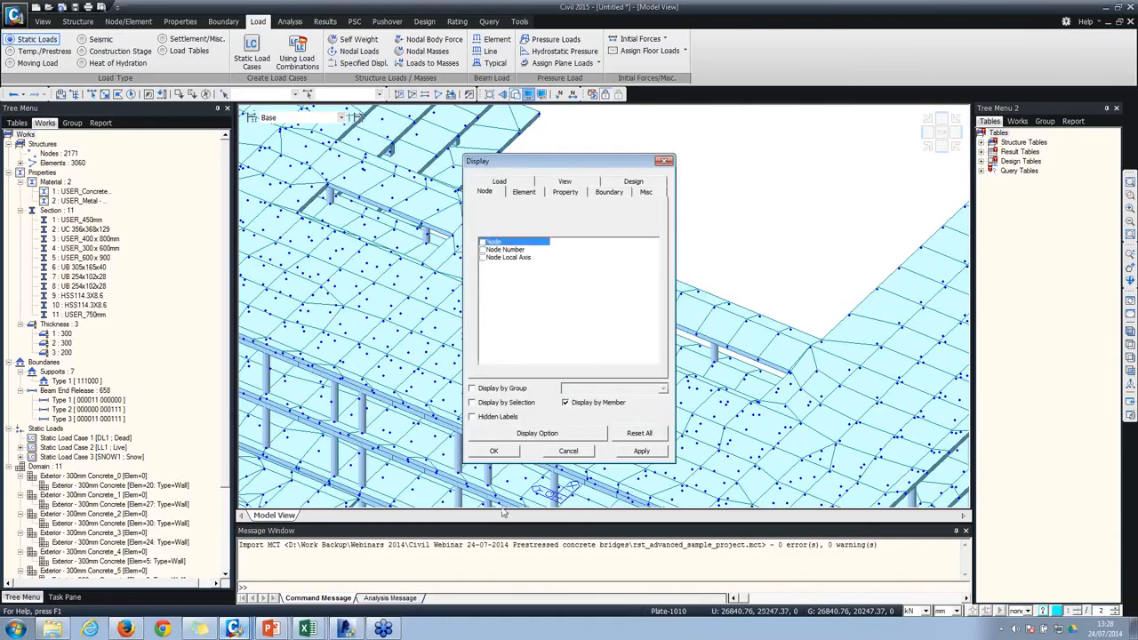
left_click(492, 450)
Step: Expand the LL1 and SNOW1 static load cases and display the SNOW1 pressure loads on the entrance canopy
middle_click_drag(416, 337, 282, 346, "ctrl")
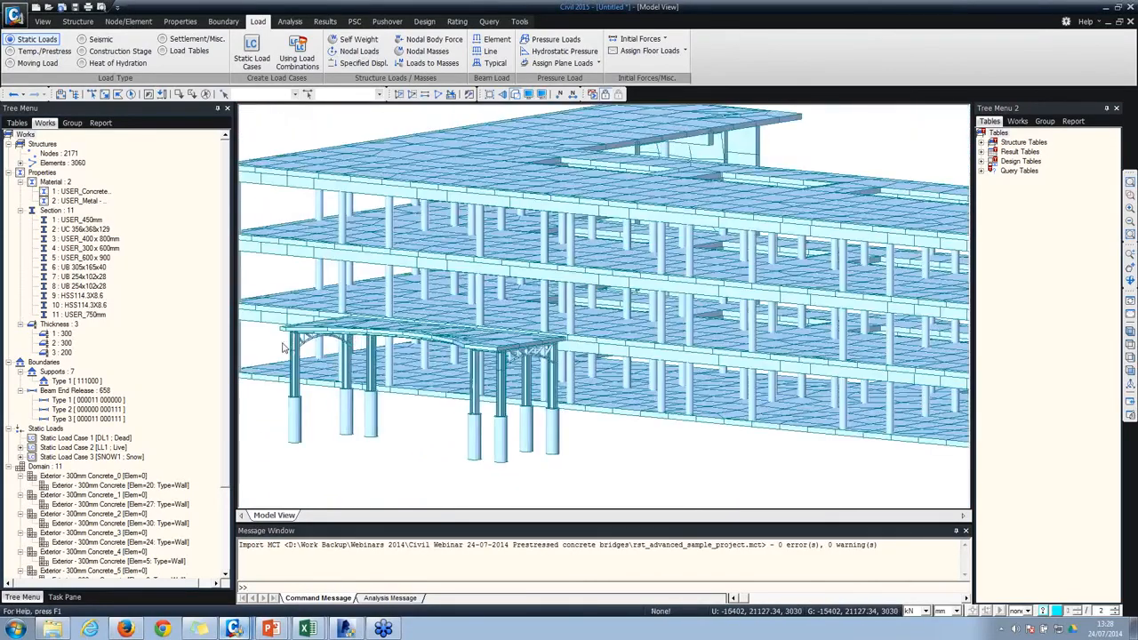
scroll(283, 347, "up", 6)
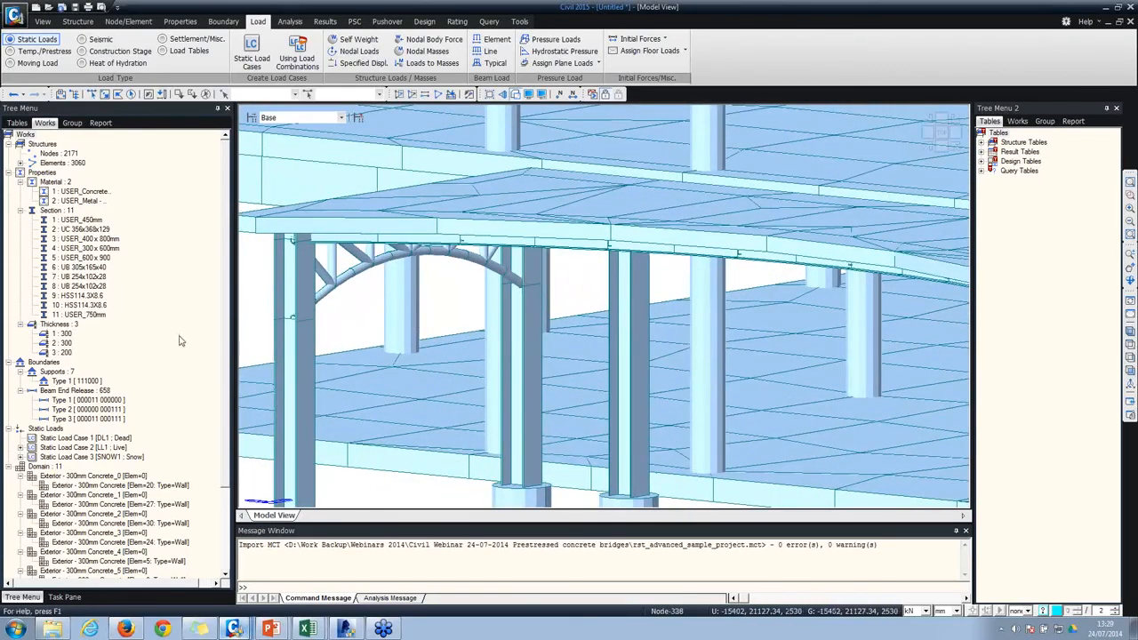
scroll(55, 366, "down", 4)
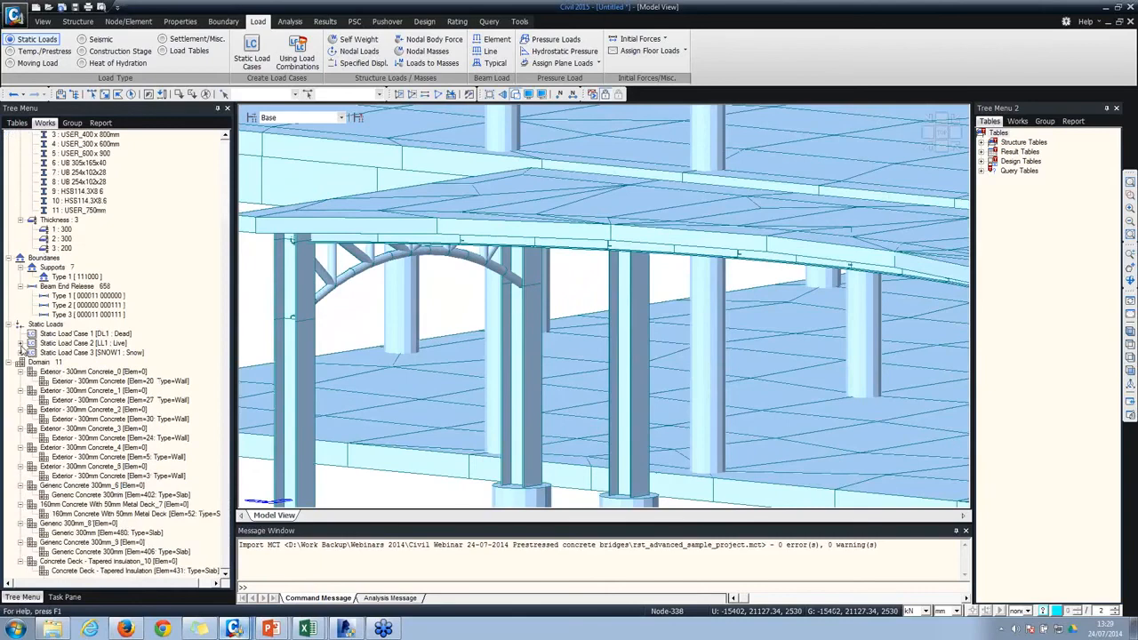
left_click(21, 343)
left_click(21, 362)
right_click(86, 373)
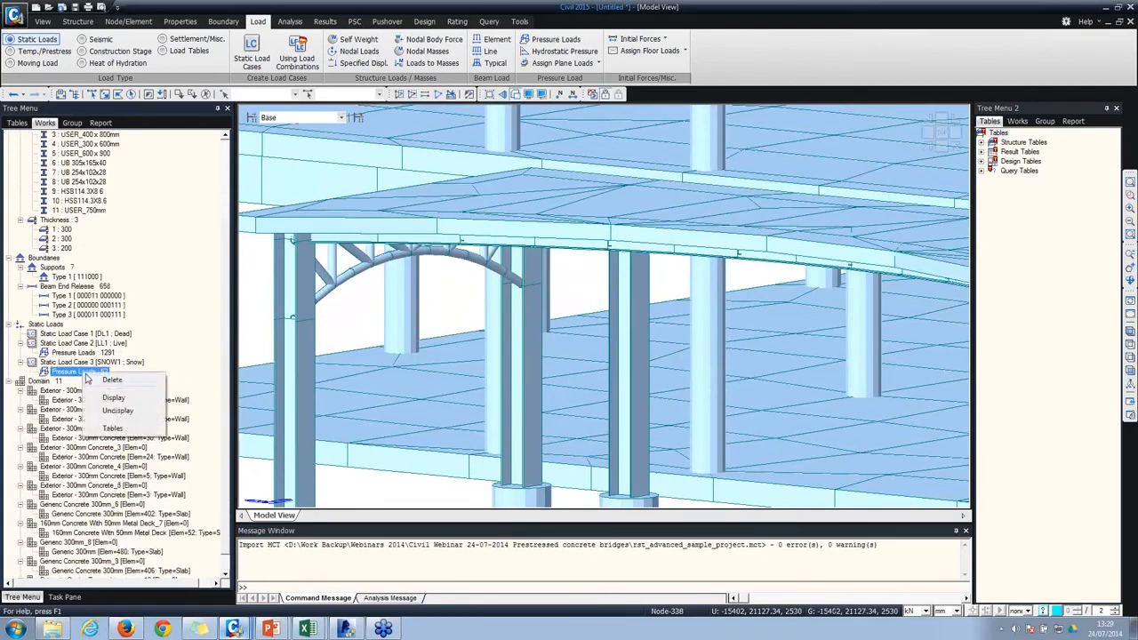
left_click(109, 397)
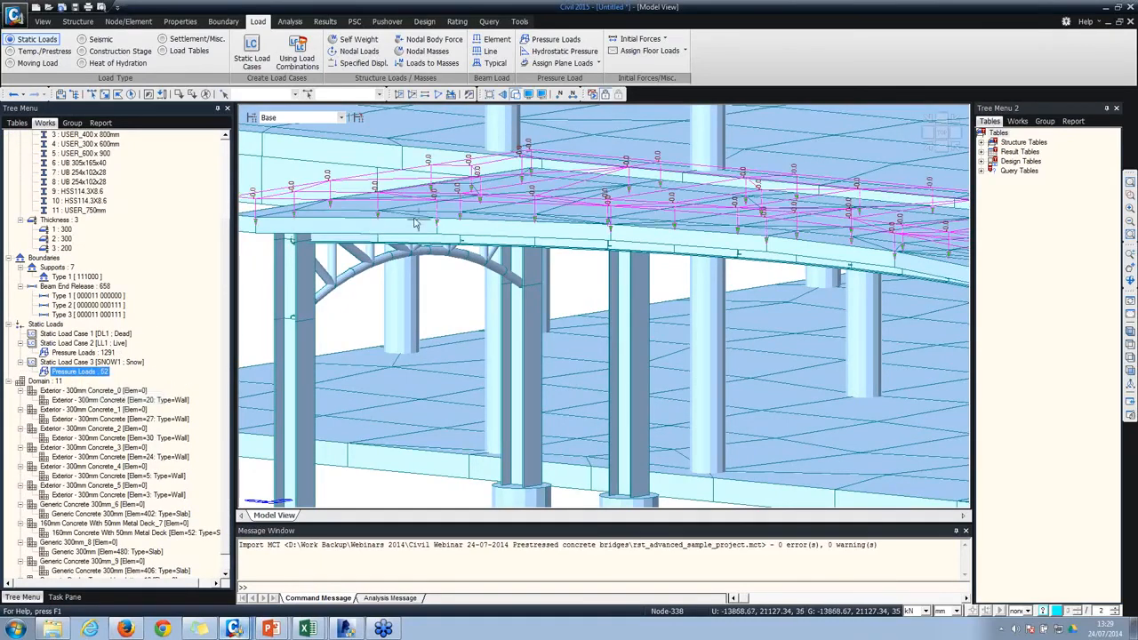
middle_click_drag(441, 210, 422, 224)
scroll(373, 255, "down", 5)
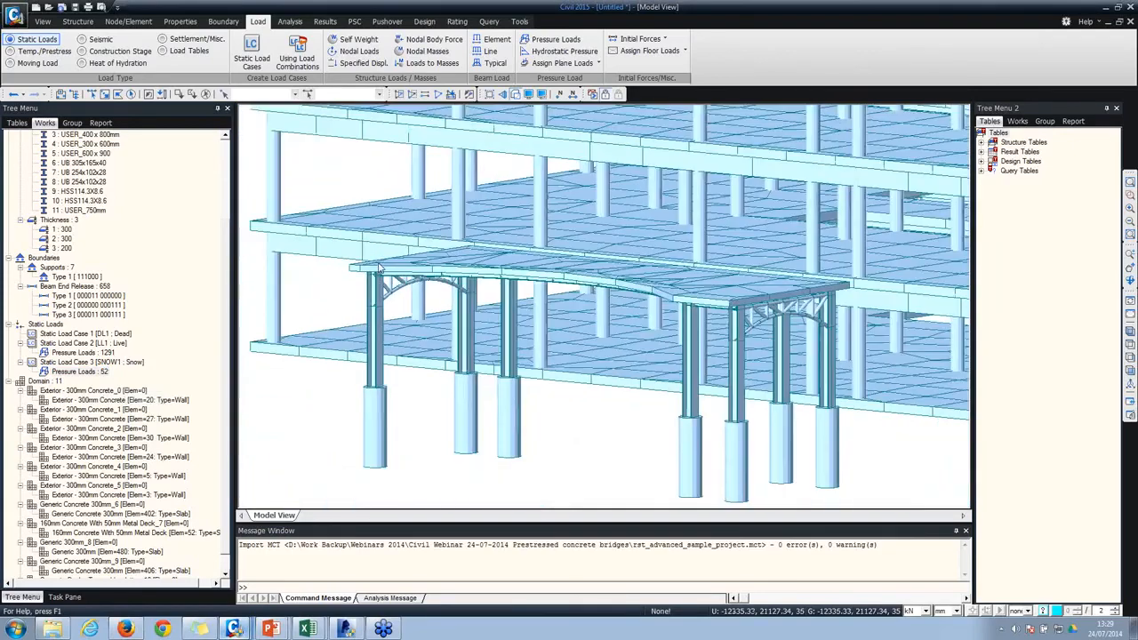
middle_click_drag(731, 258, 501, 378)
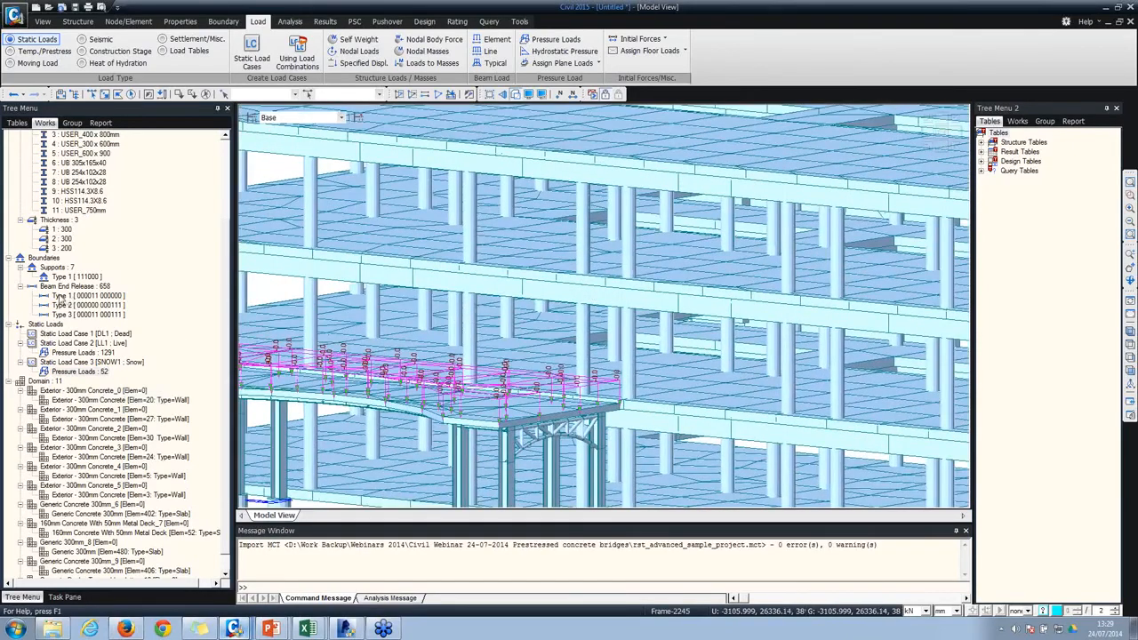
right_click(54, 297)
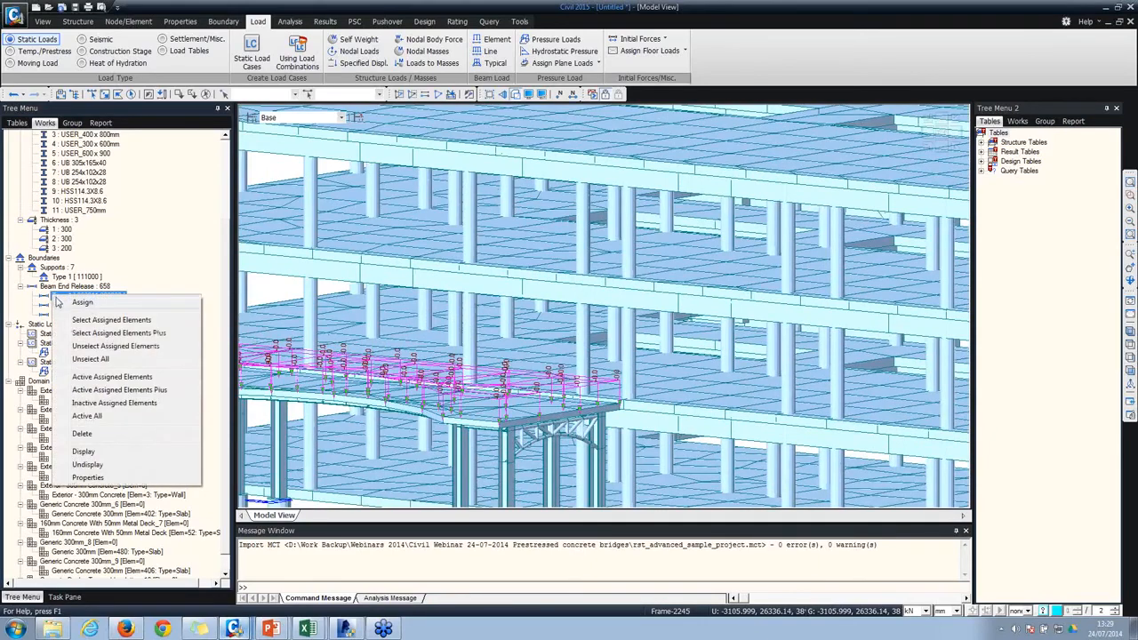
left_click(93, 452)
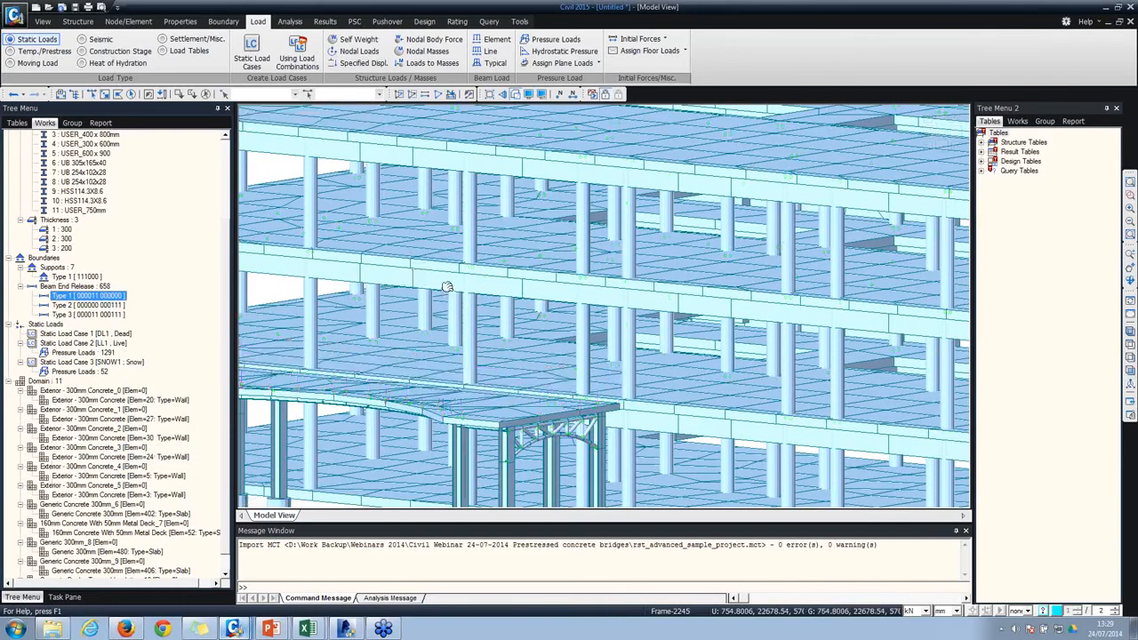
middle_click_drag(447, 285, 603, 352)
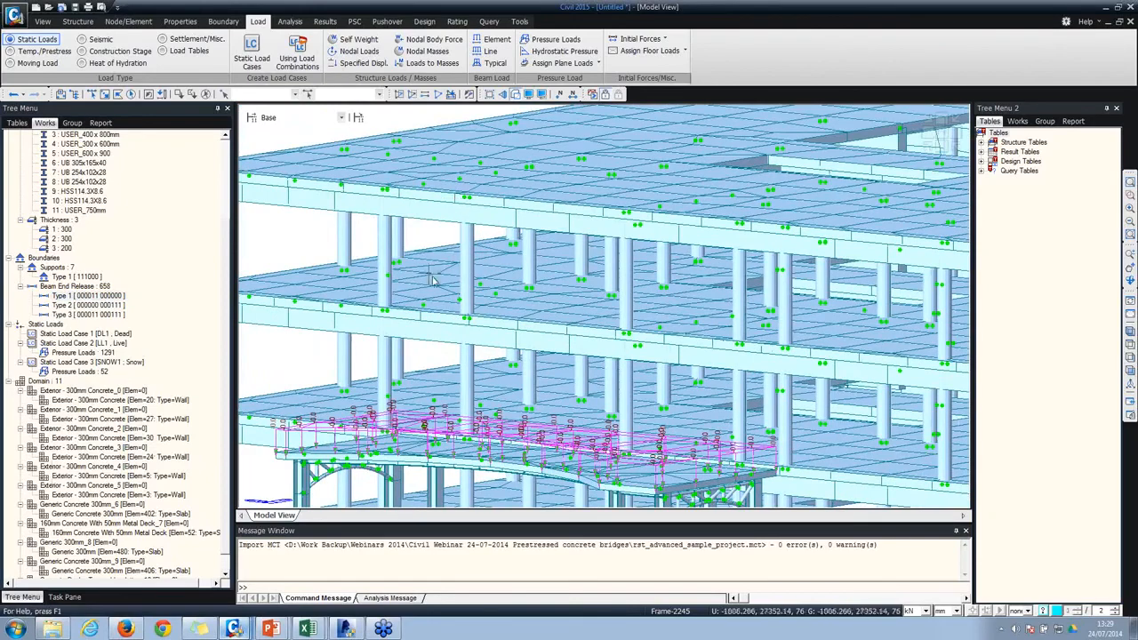
scroll(385, 274, "up", 2)
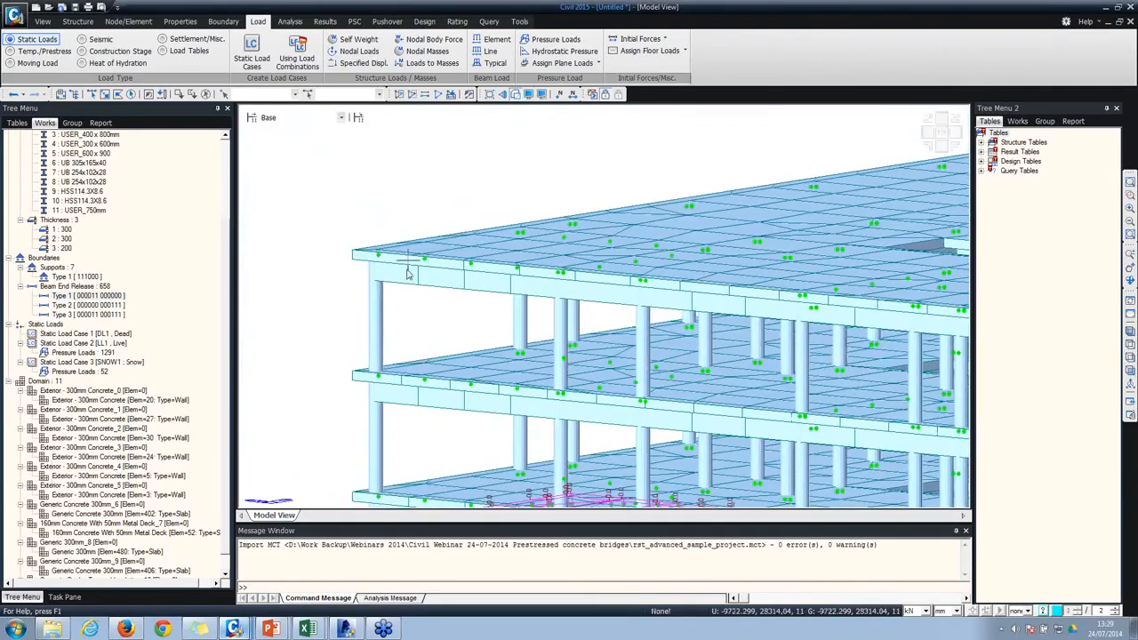
Step: Display the Type 1 [111000] supports and inspect them under the canopy columns in a view of the whole building
right_click(78, 277)
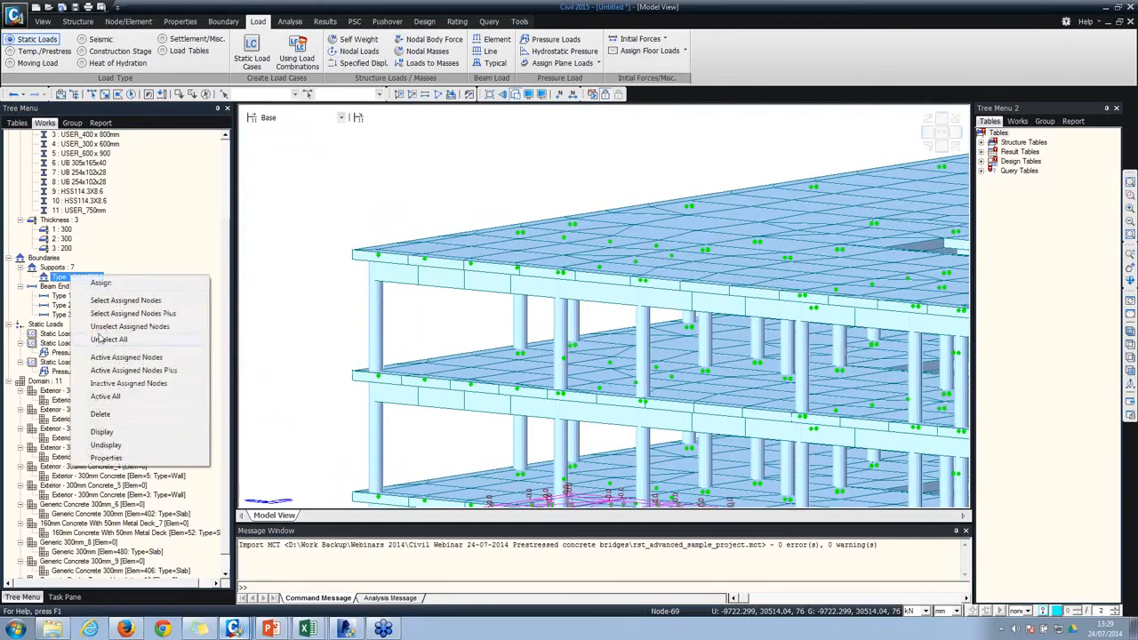
left_click(133, 432)
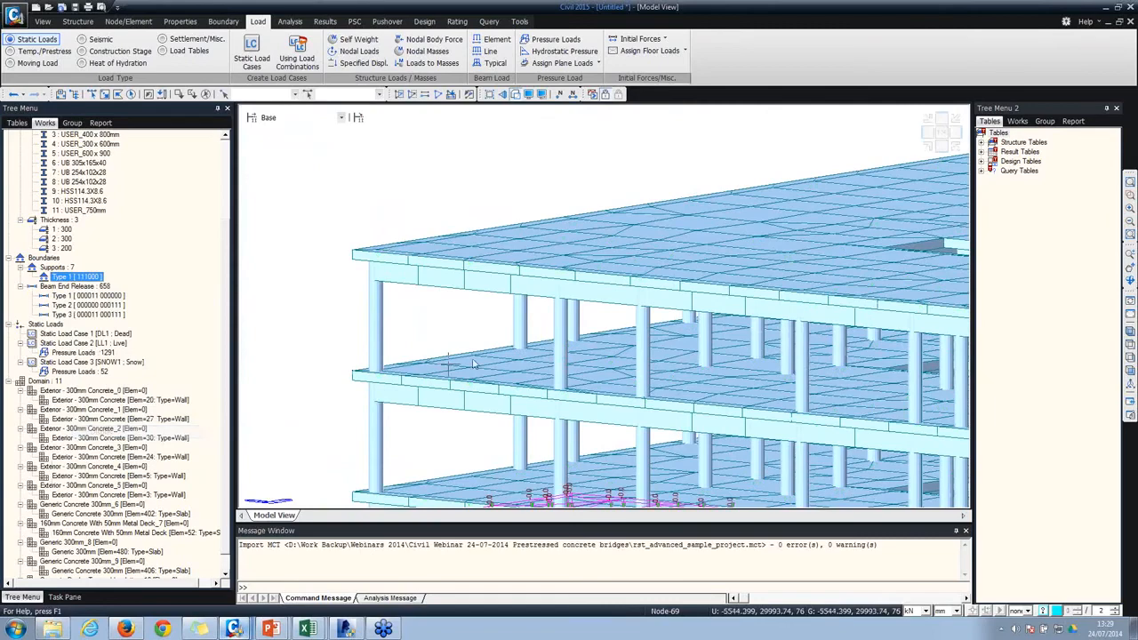
left_click(928, 145)
middle_click_drag(400, 405, 411, 370, "ctrl")
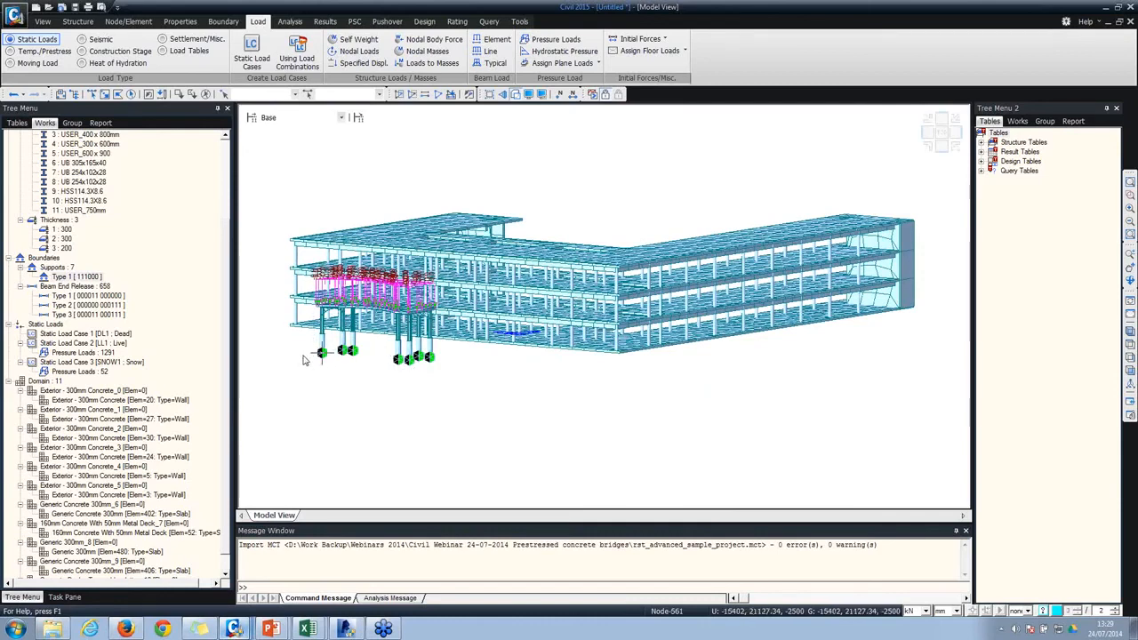
middle_click_drag(308, 357, 358, 430)
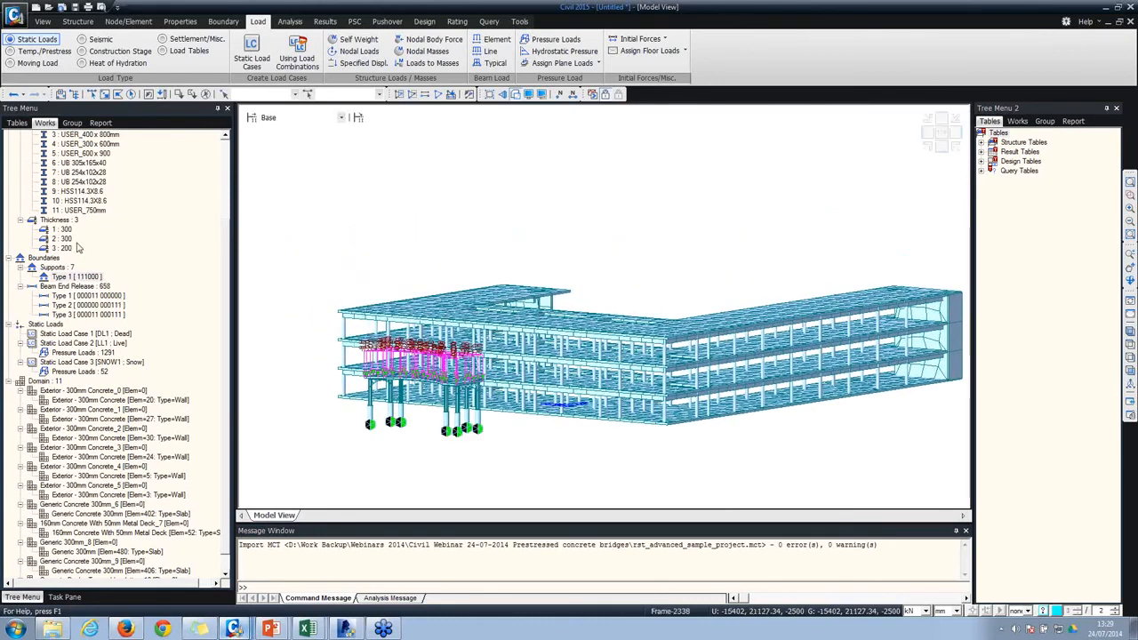
Step: Select in turn the elements using thicknesses 2 and 3, and sections UC 356x368x129, USER_300 x 600mm and USER_600 x 900
double_click(62, 238)
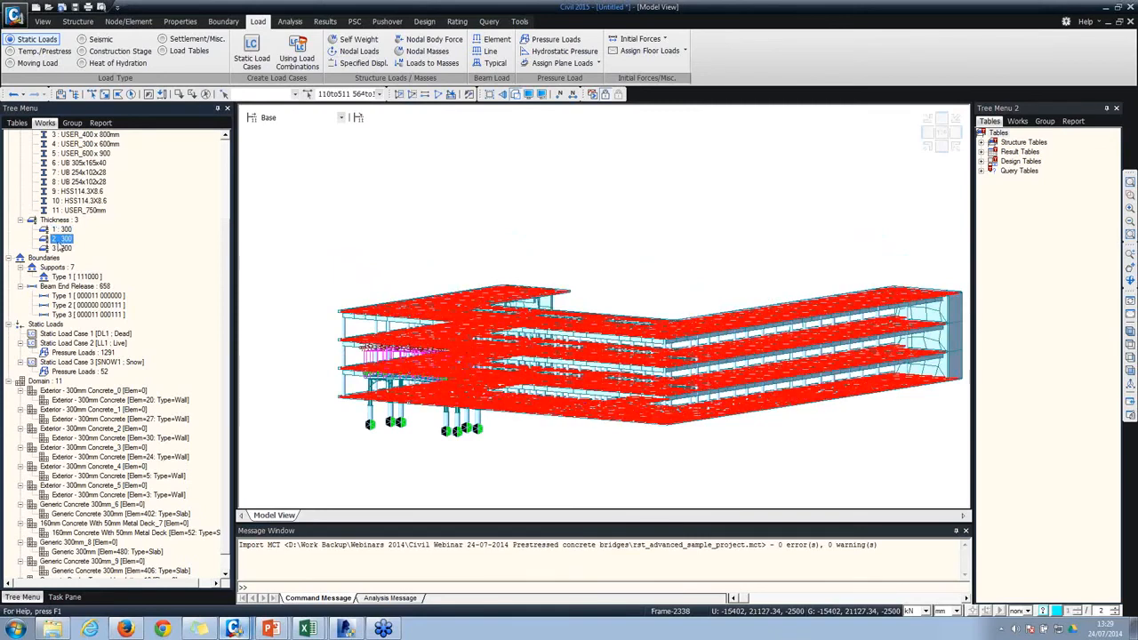
double_click(60, 248)
left_click_drag(225, 258, 227, 155)
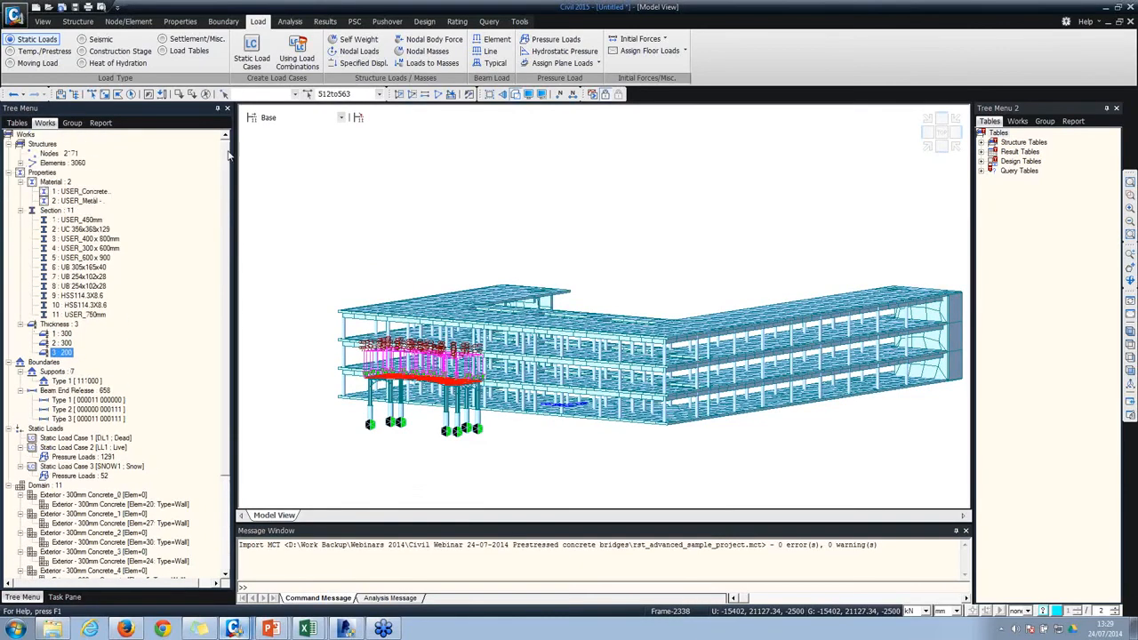
double_click(77, 231)
double_click(80, 250)
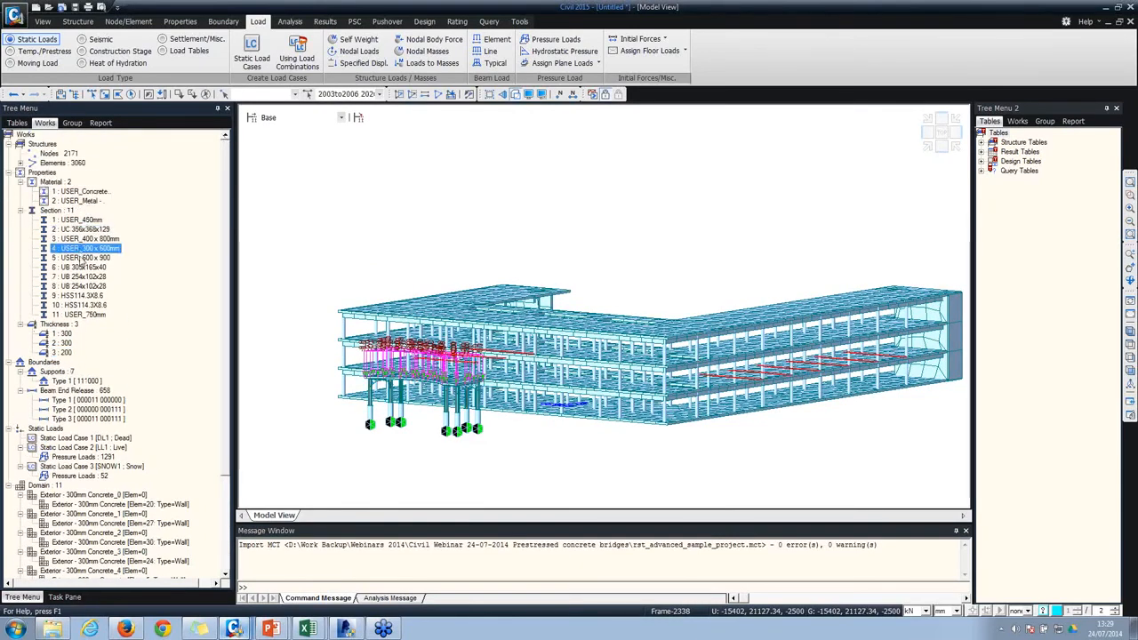
double_click(80, 258)
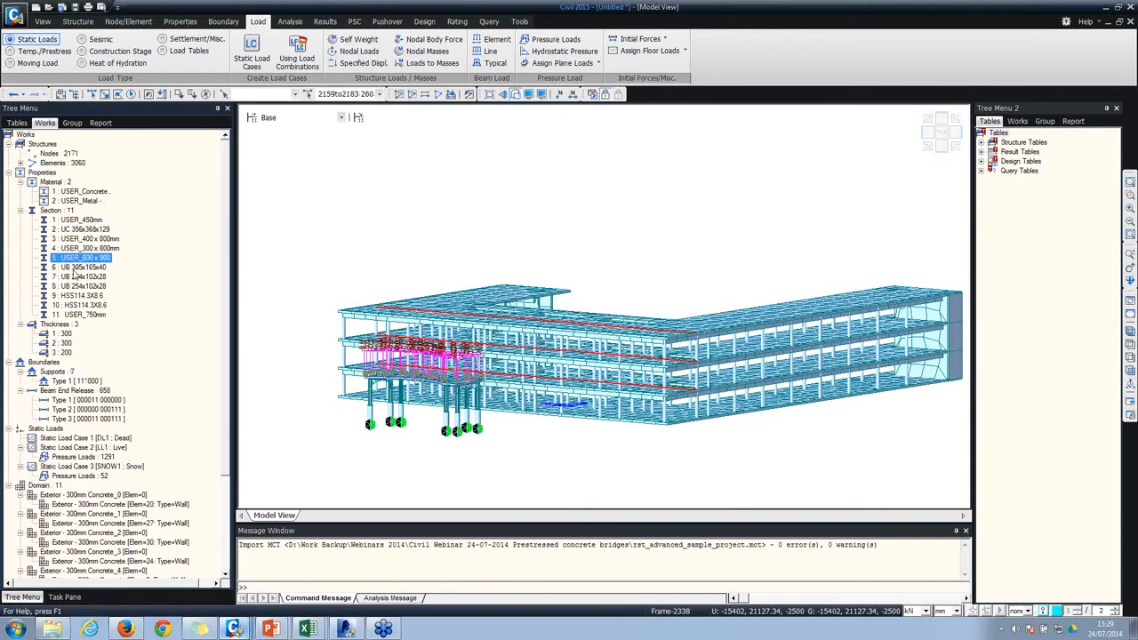
Step: Select the elements with section 10, HSS114.3X8.6, and activate only those in the model view
double_click(76, 305)
right_click(75, 305)
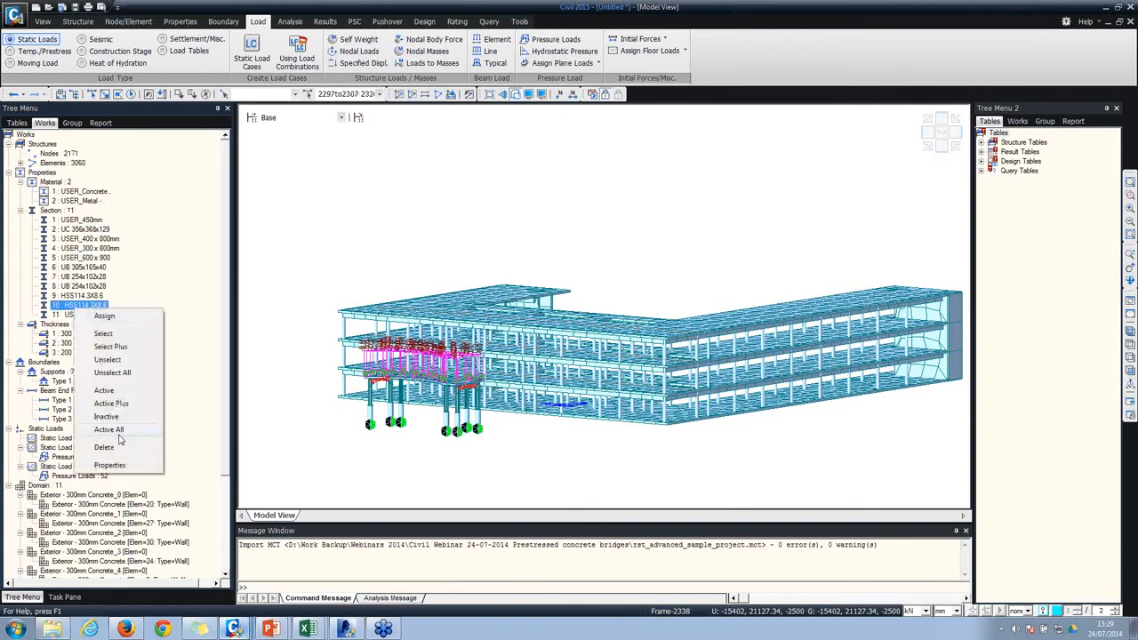
left_click(104, 391)
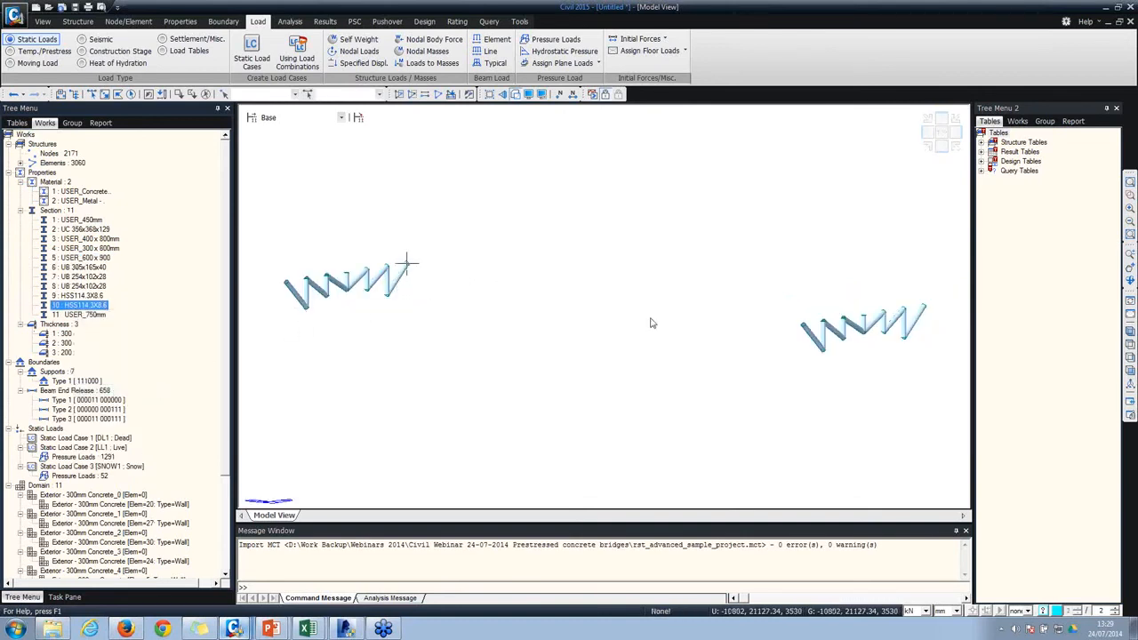
scroll(743, 354, "up", 2)
Step: Review the section data of section 10, HSS114.3X8.6, without changing it
right_click(80, 305)
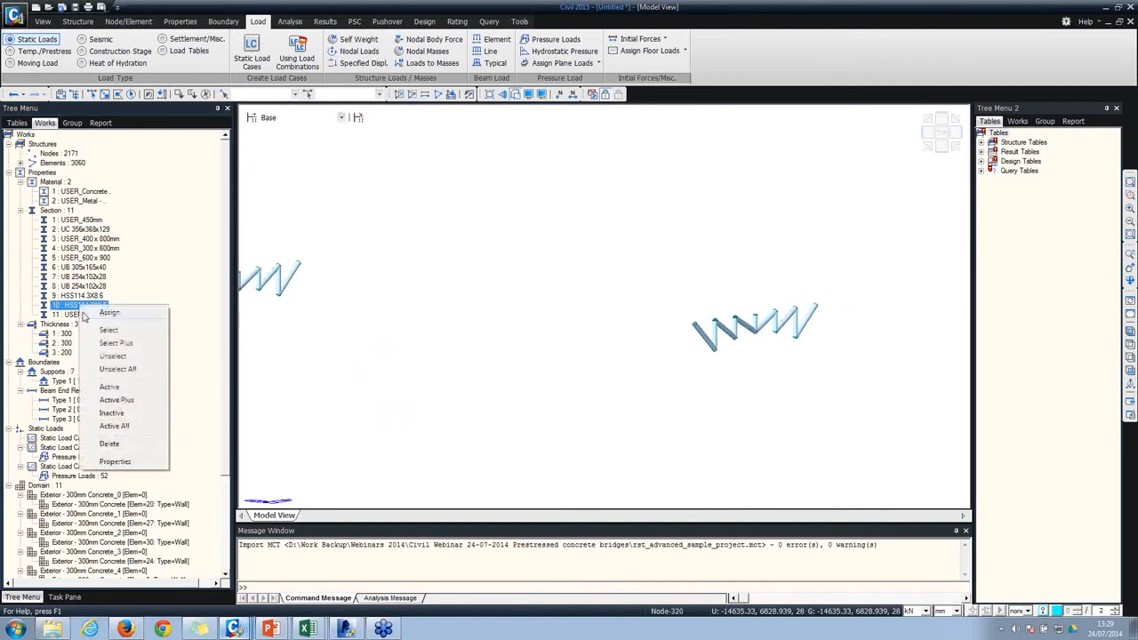
left_click(110, 463)
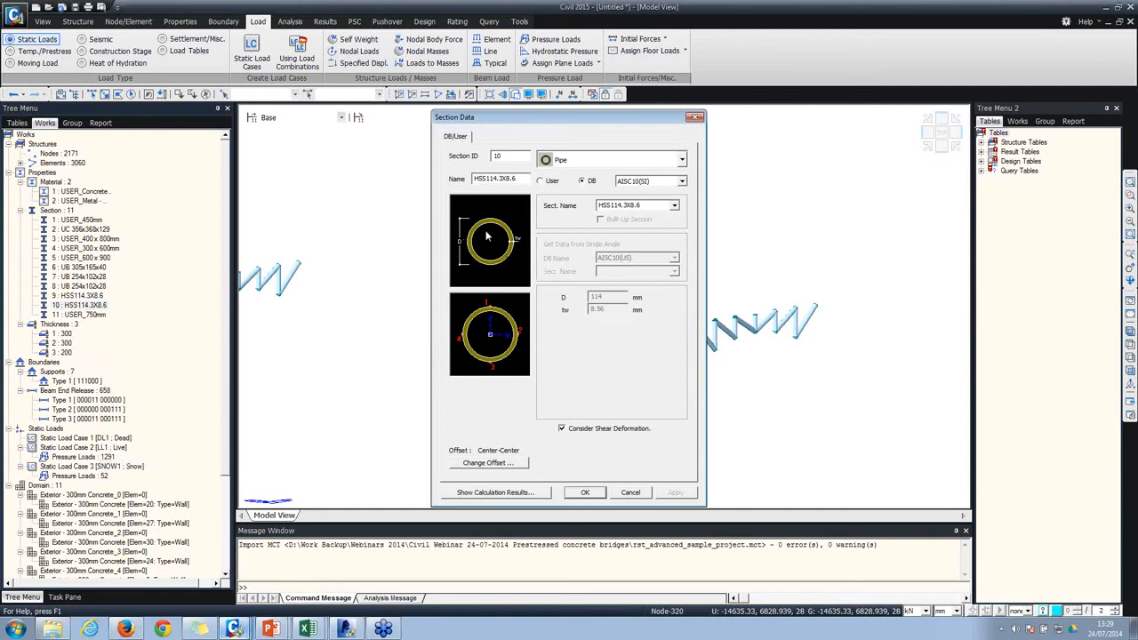
left_click(626, 492)
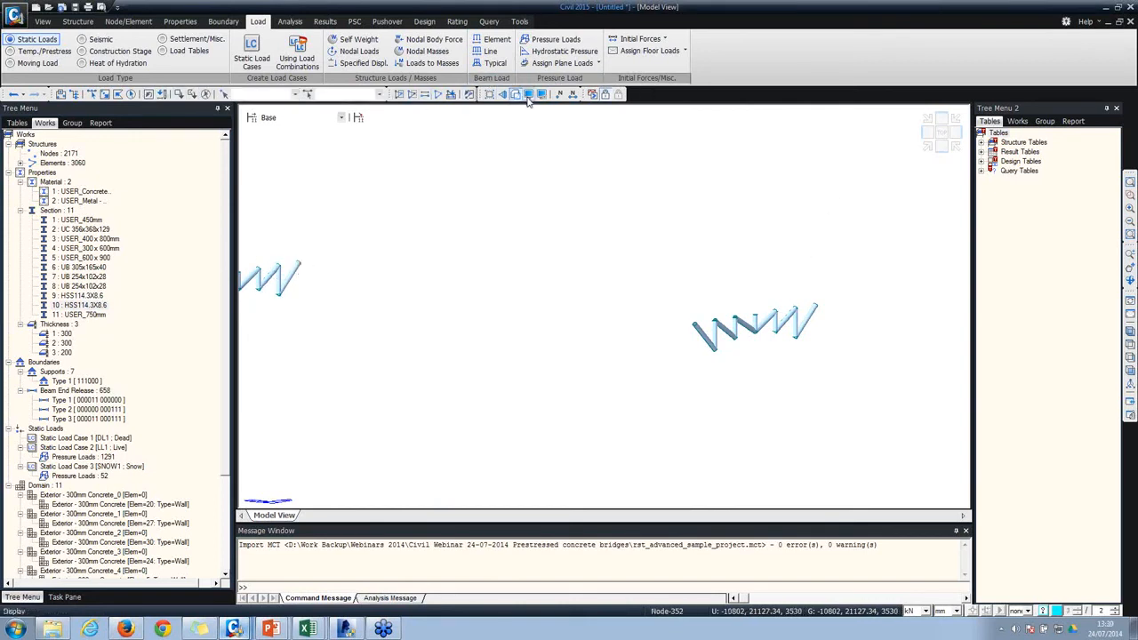
Step: Switch to the PowerPoint slide show of the composite prestressed girder bridges webinar
left_click(273, 628)
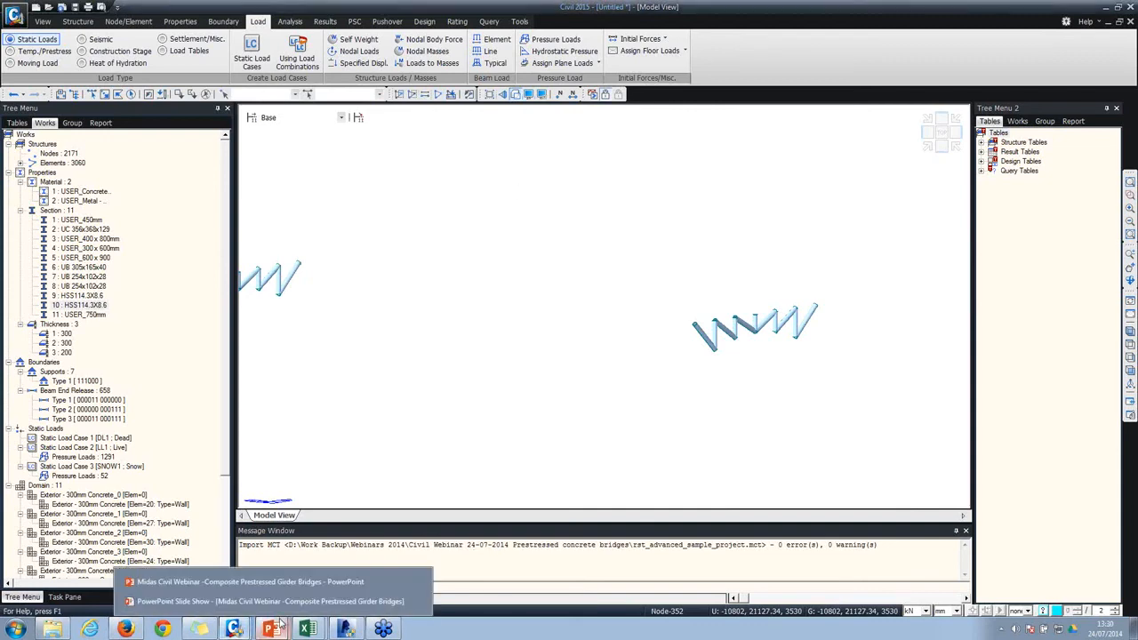
left_click(269, 606)
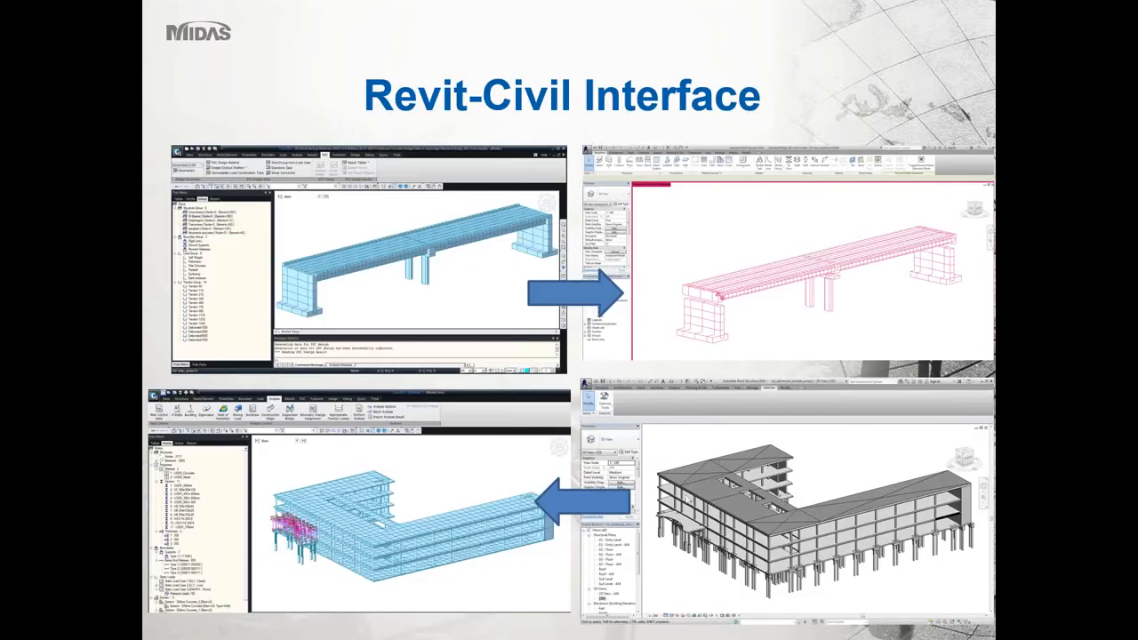